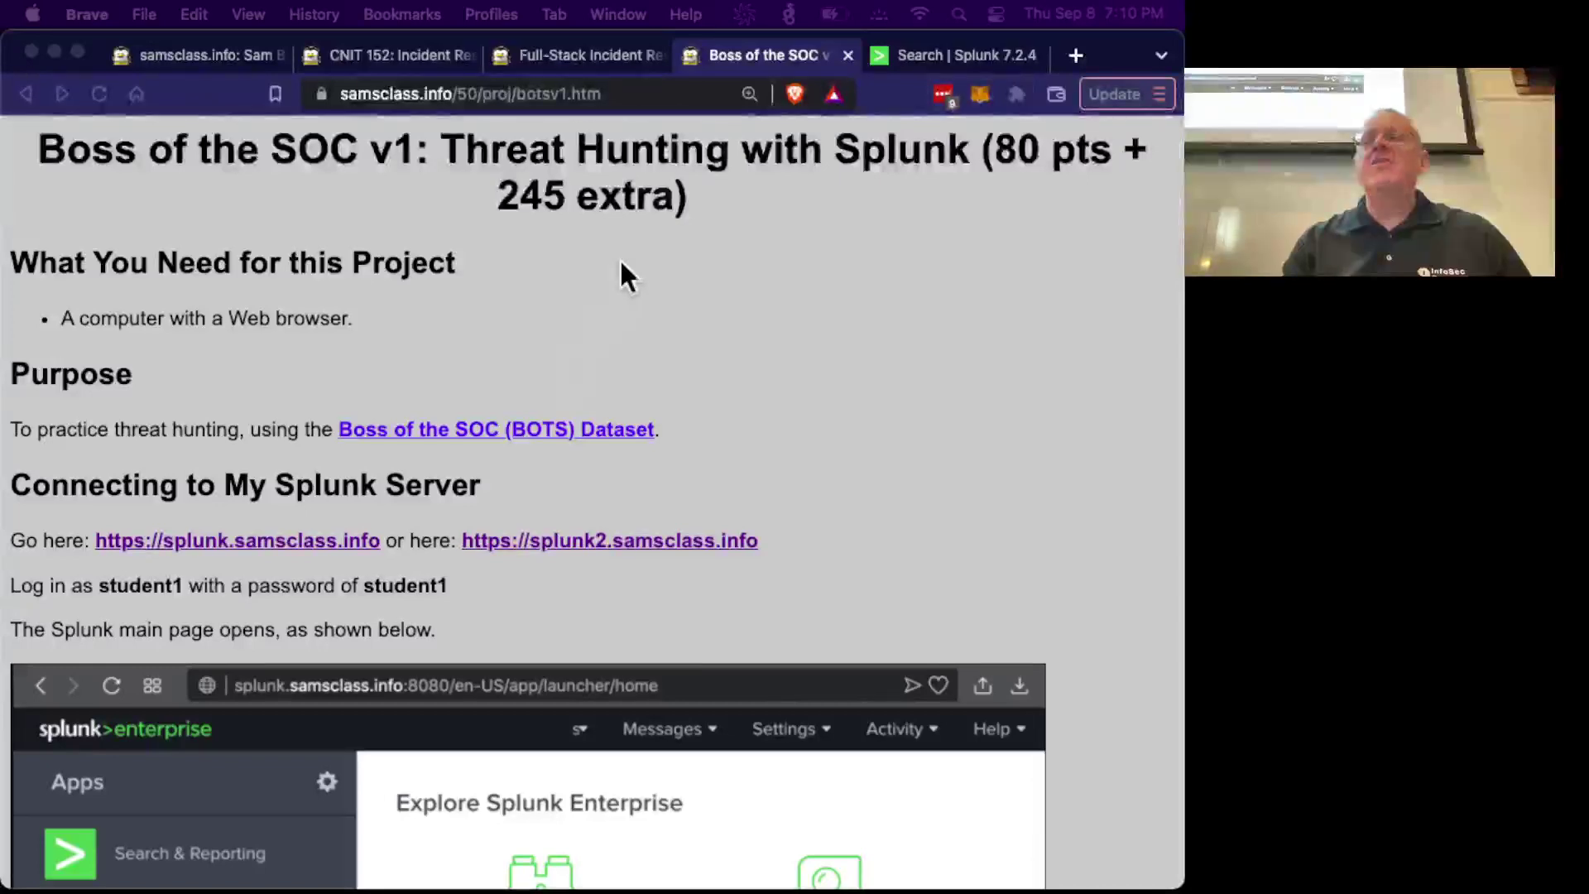
Copy the search term we8105desk from the hints of question BOTSv1 4.1 in the Level 4 ransomware section.
click(676, 197)
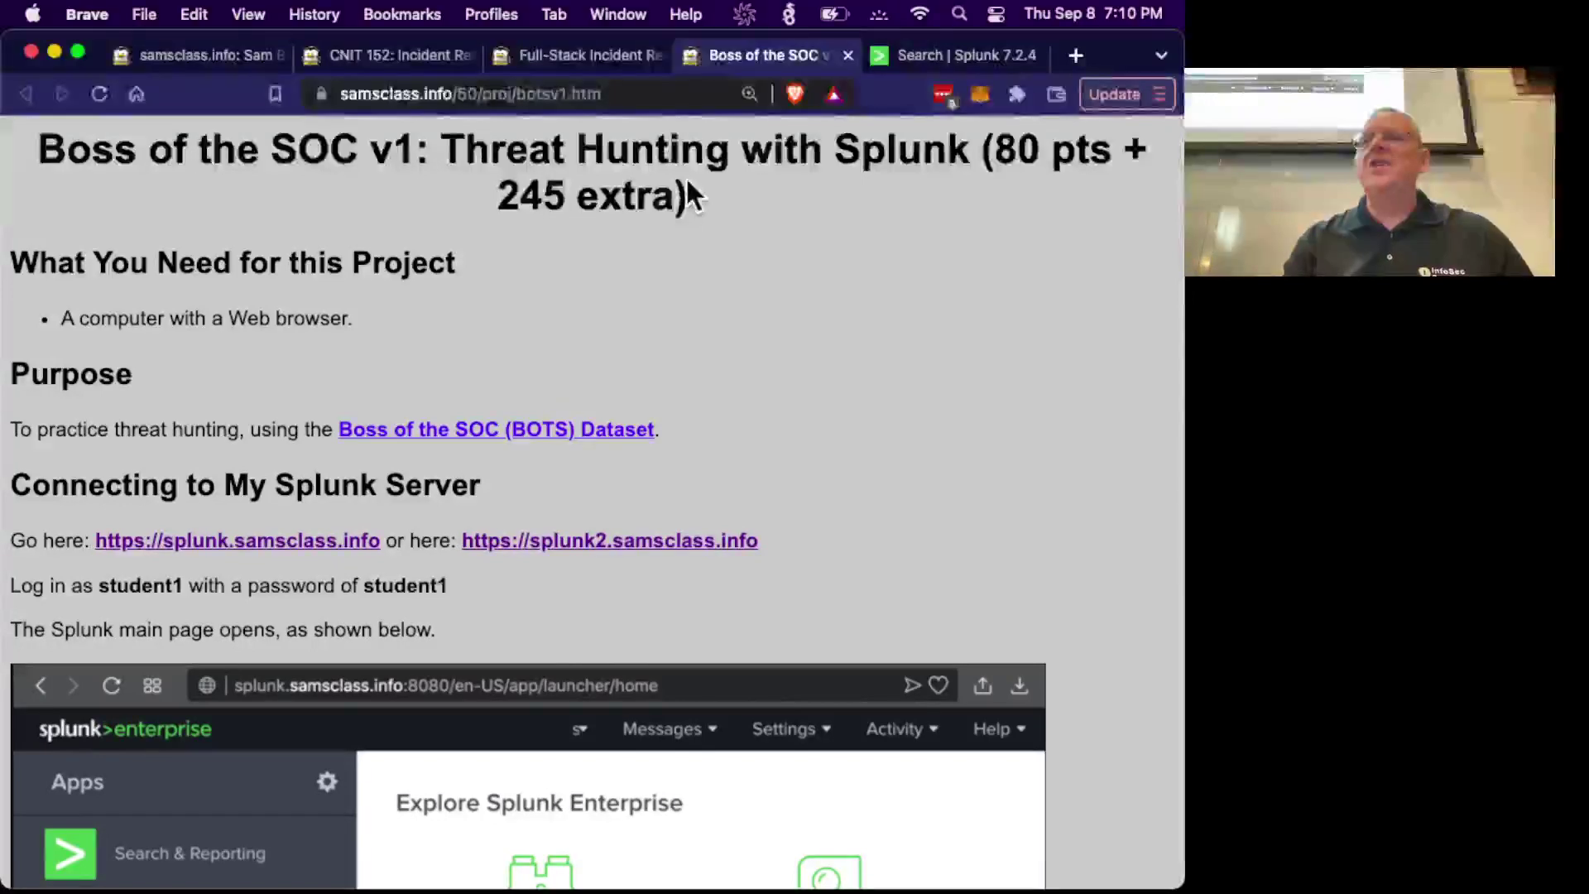
drag(995, 149, 1074, 149)
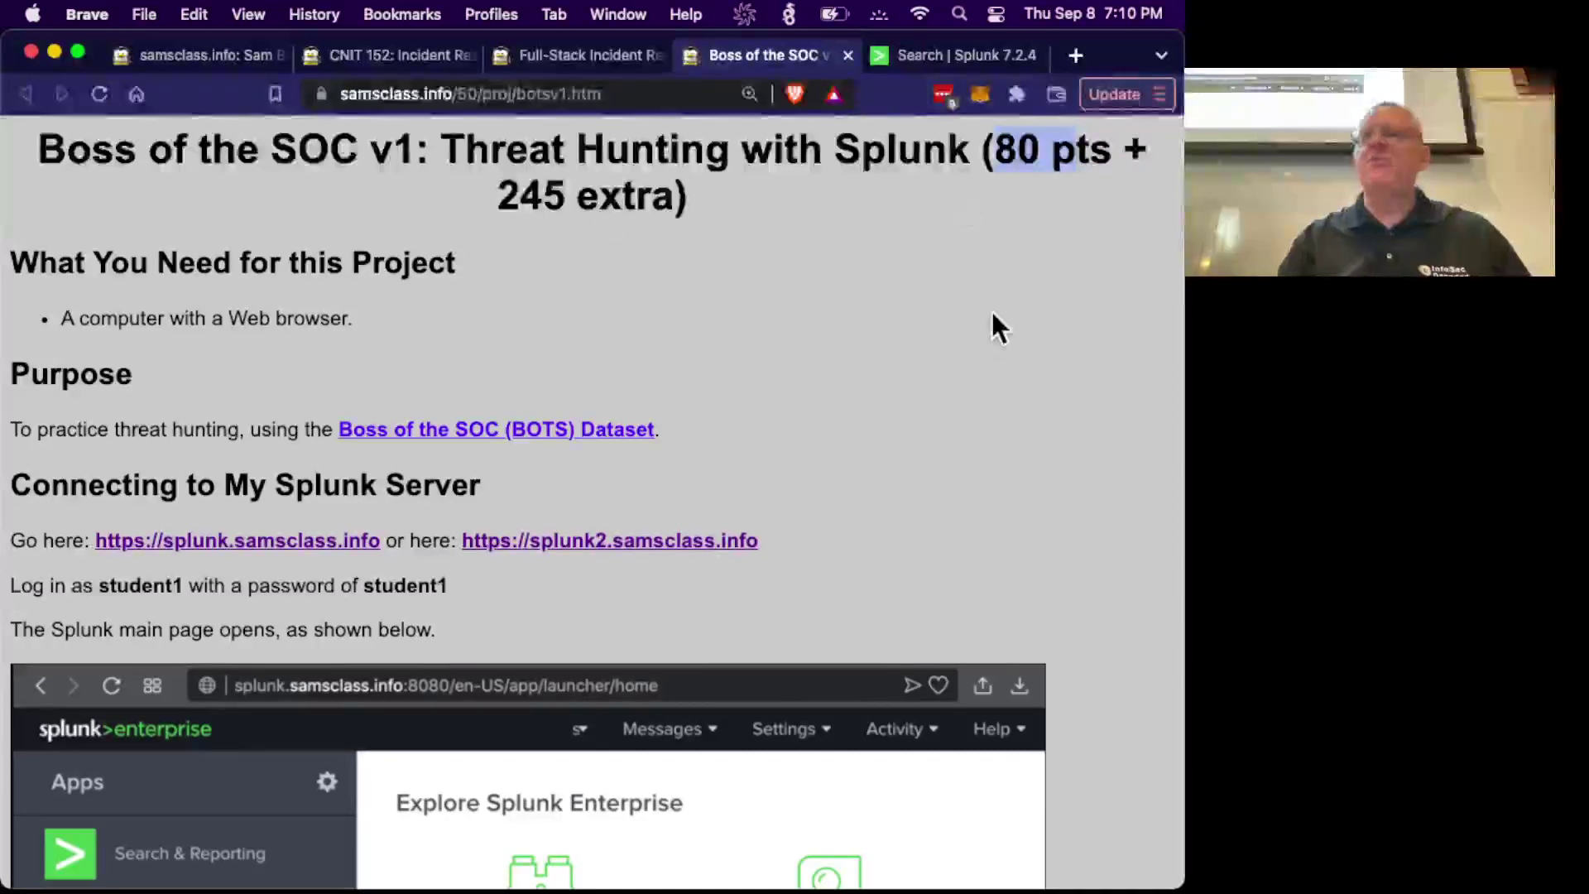
scroll(989, 339, down, 3)
scroll(987, 339, down, 2)
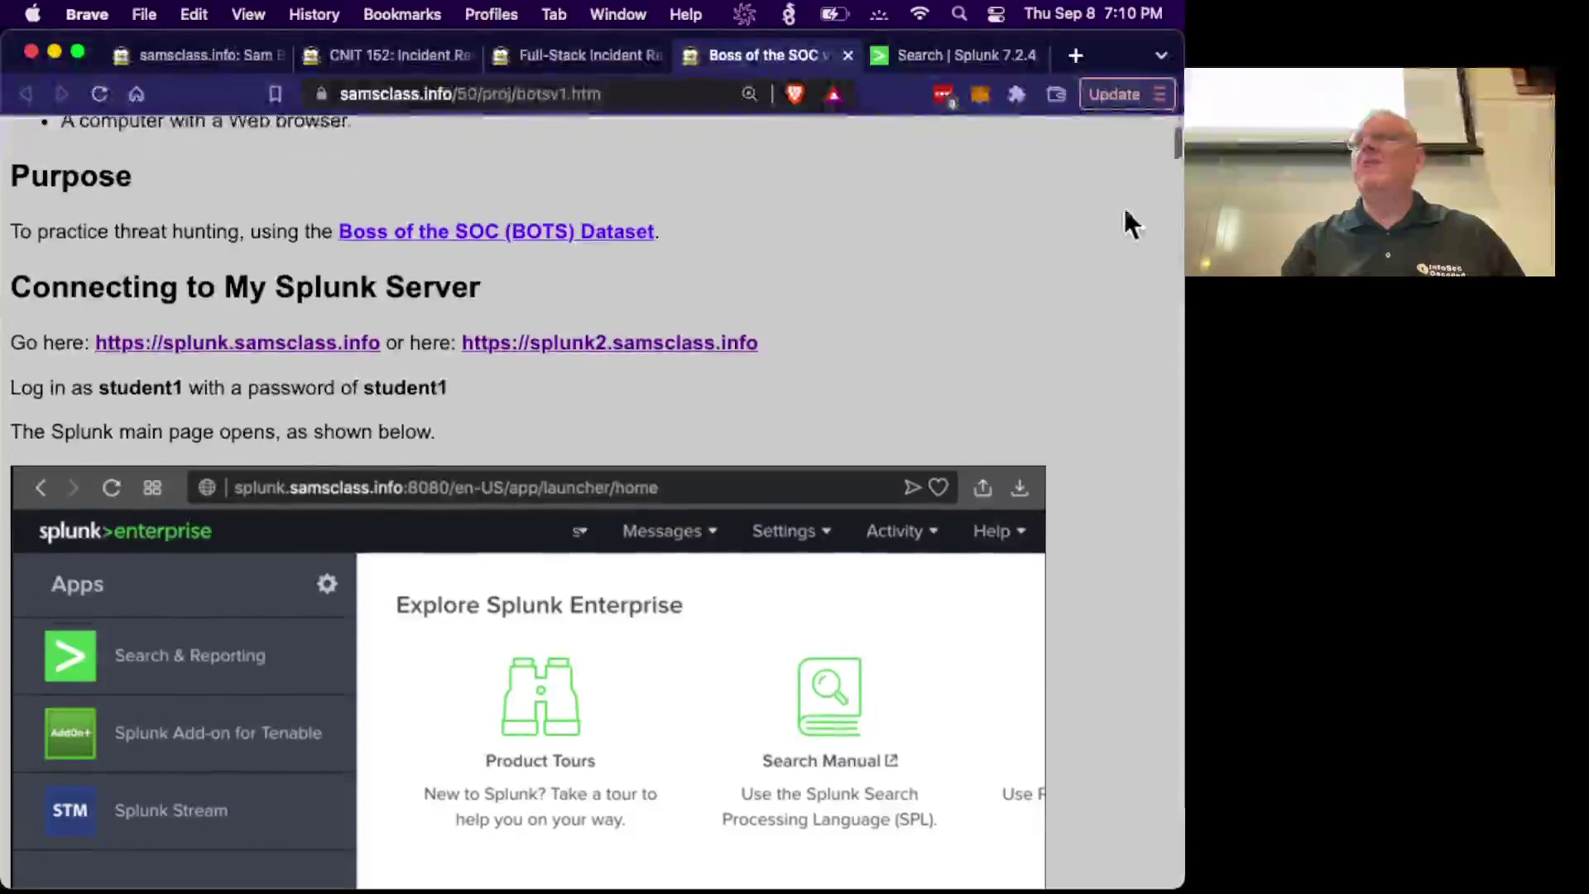
drag(1176, 145, 1114, 683)
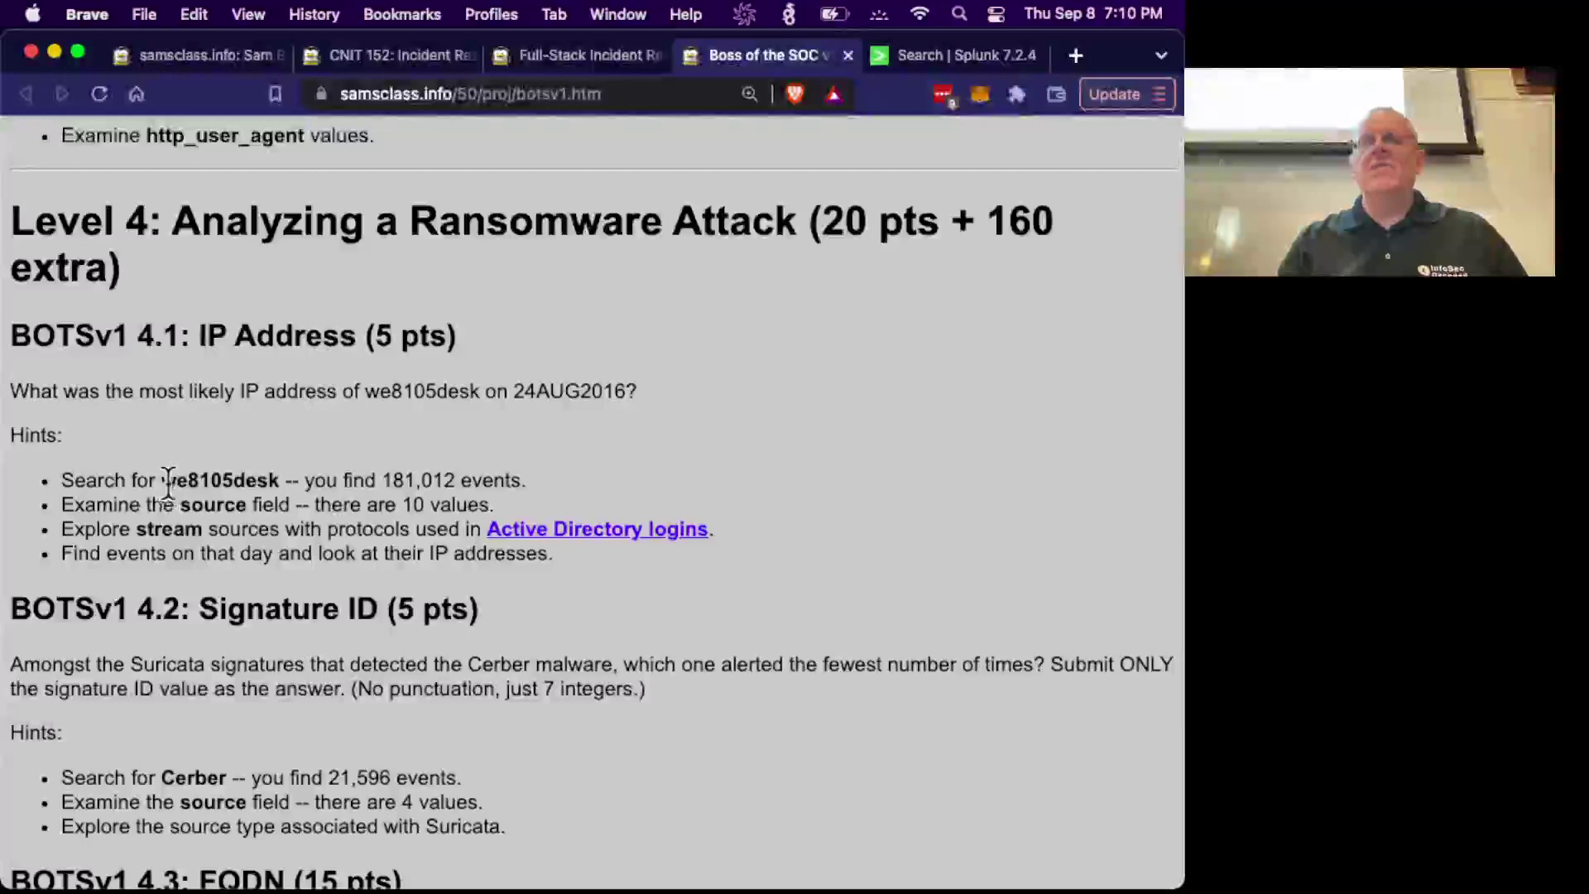
drag(159, 482, 280, 480)
key(super+c)
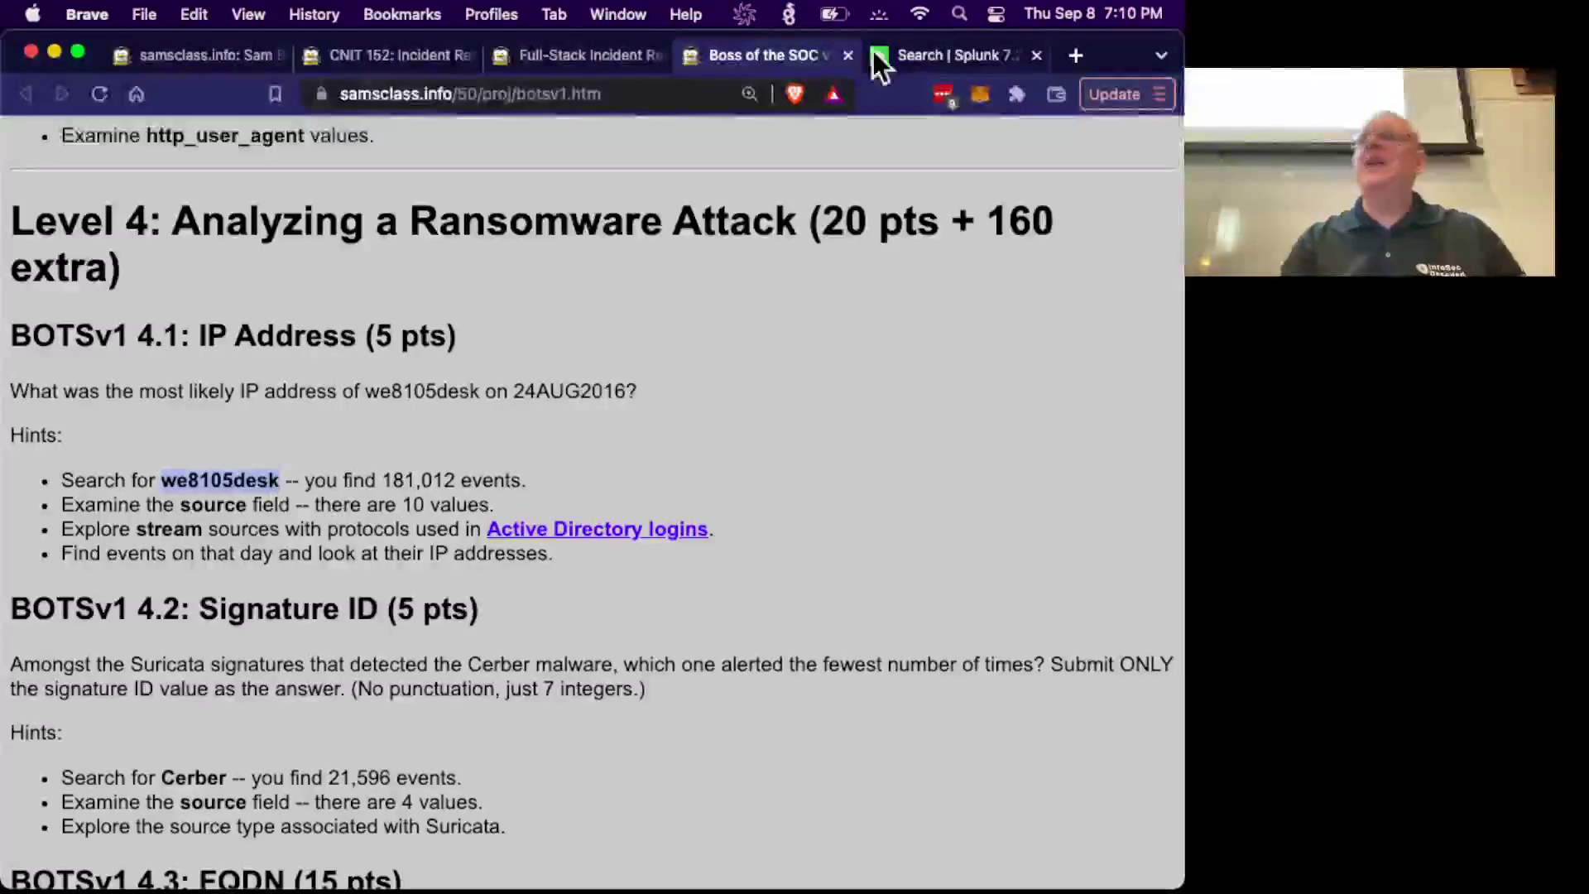
Switch to the Splunk search page and run a search for we8105desk.
click(964, 51)
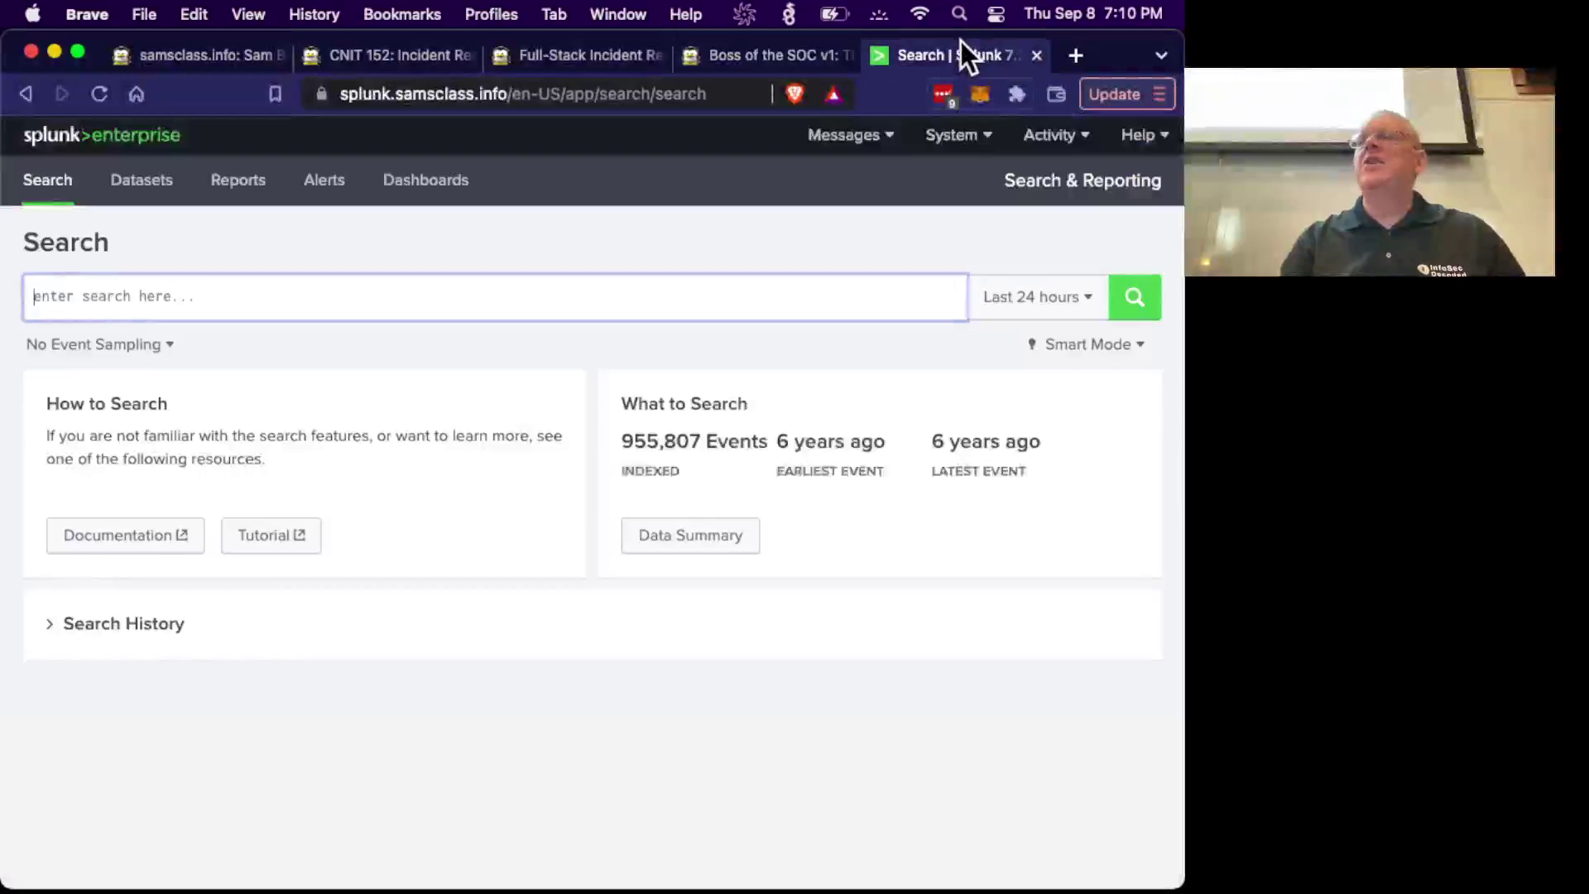
click(194, 296)
key(super+v)
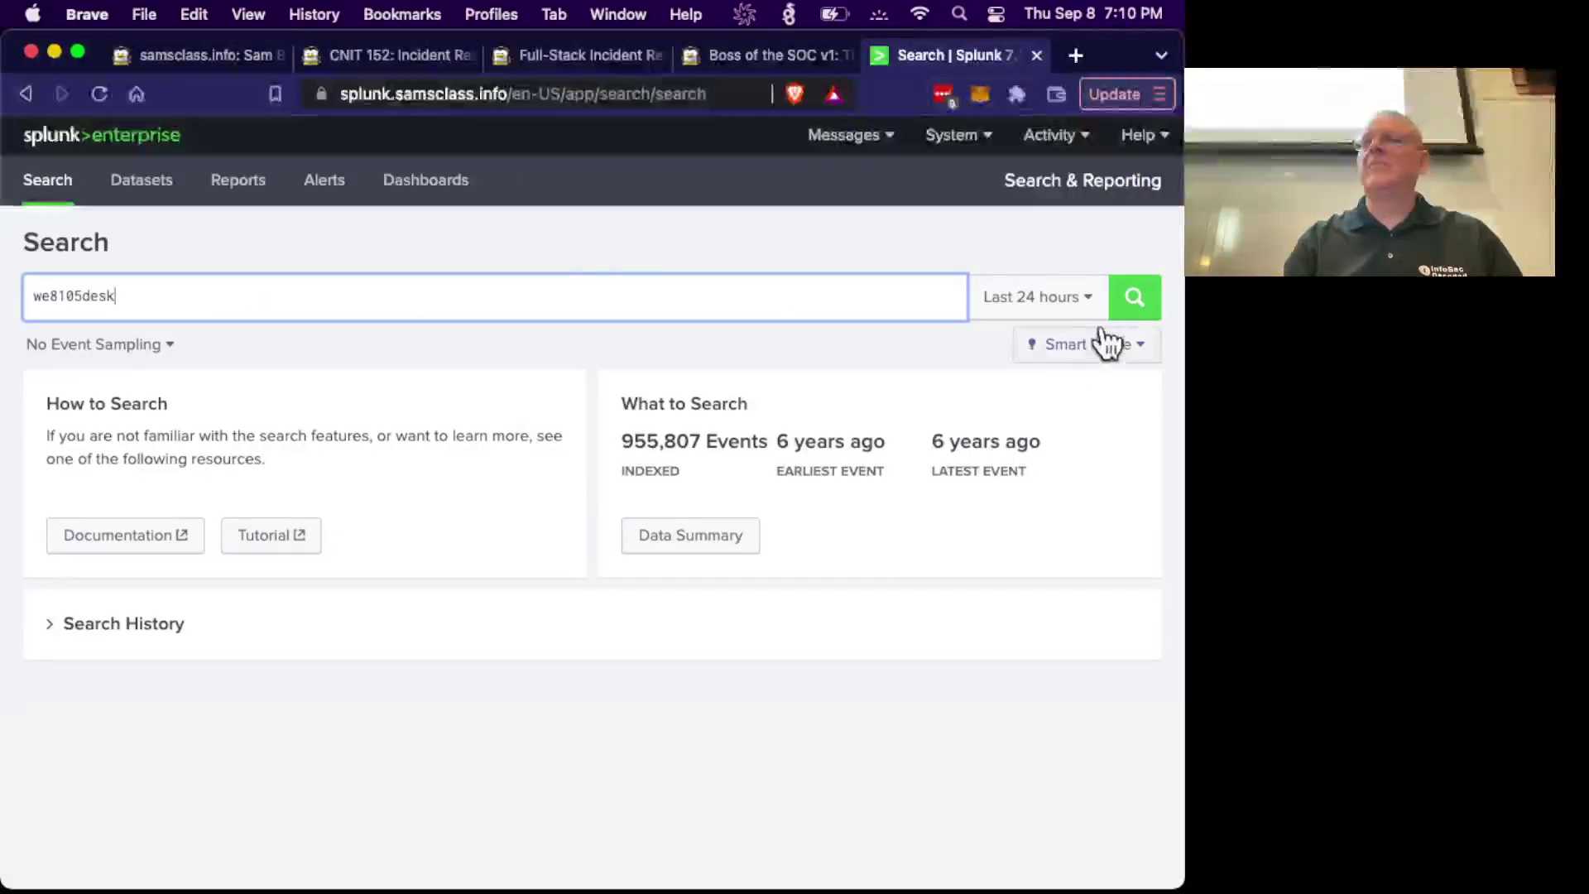
click(1142, 301)
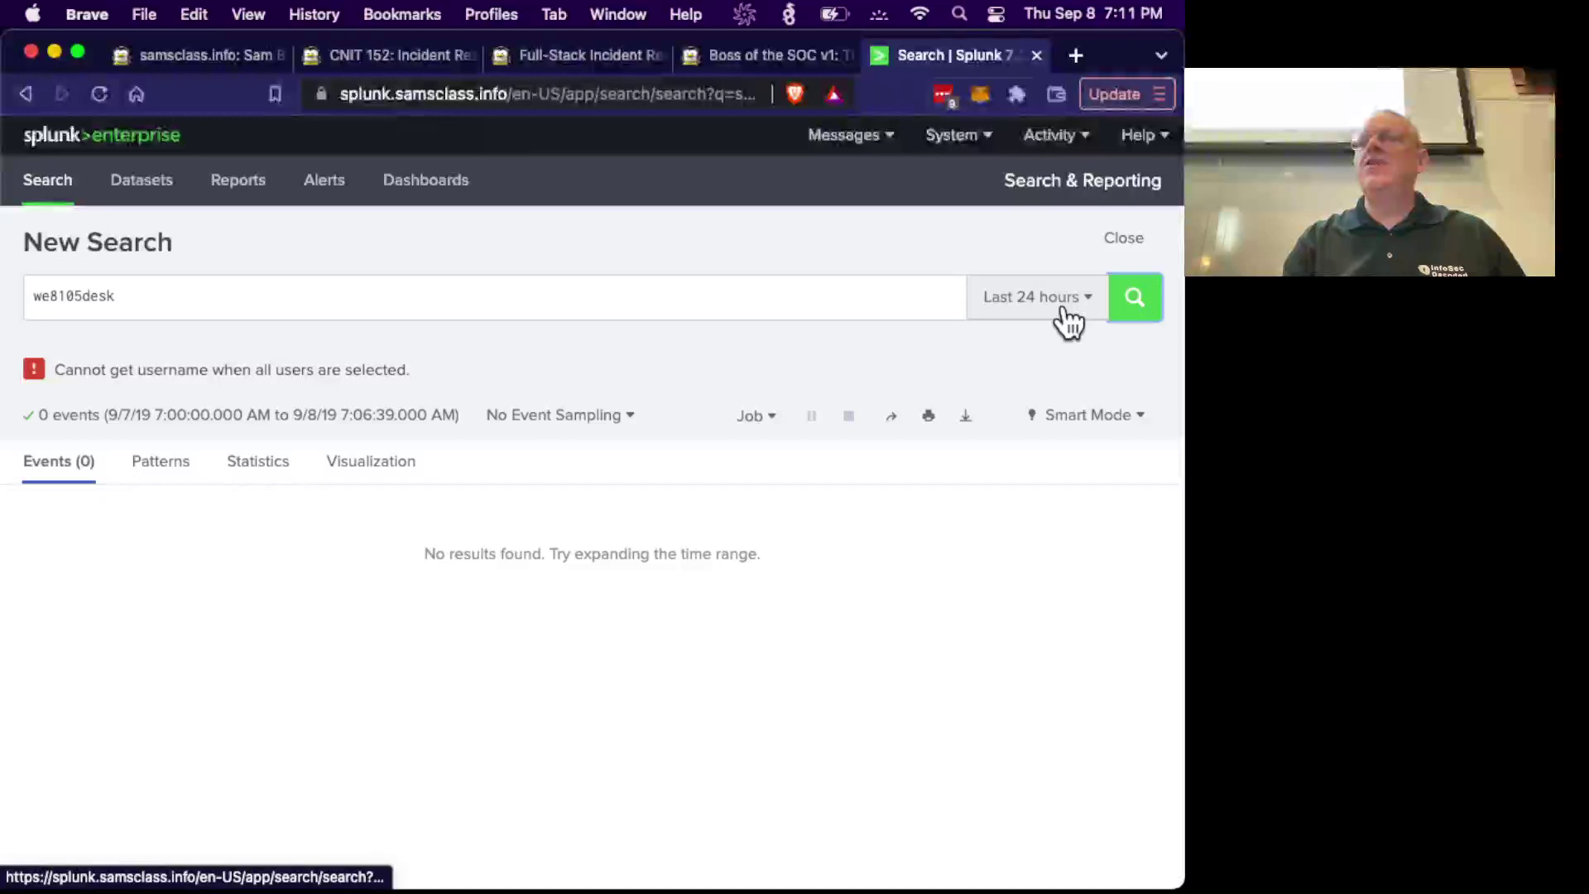
Set event sampling to 1 : 1,000 and the search's time range to All time.
click(632, 424)
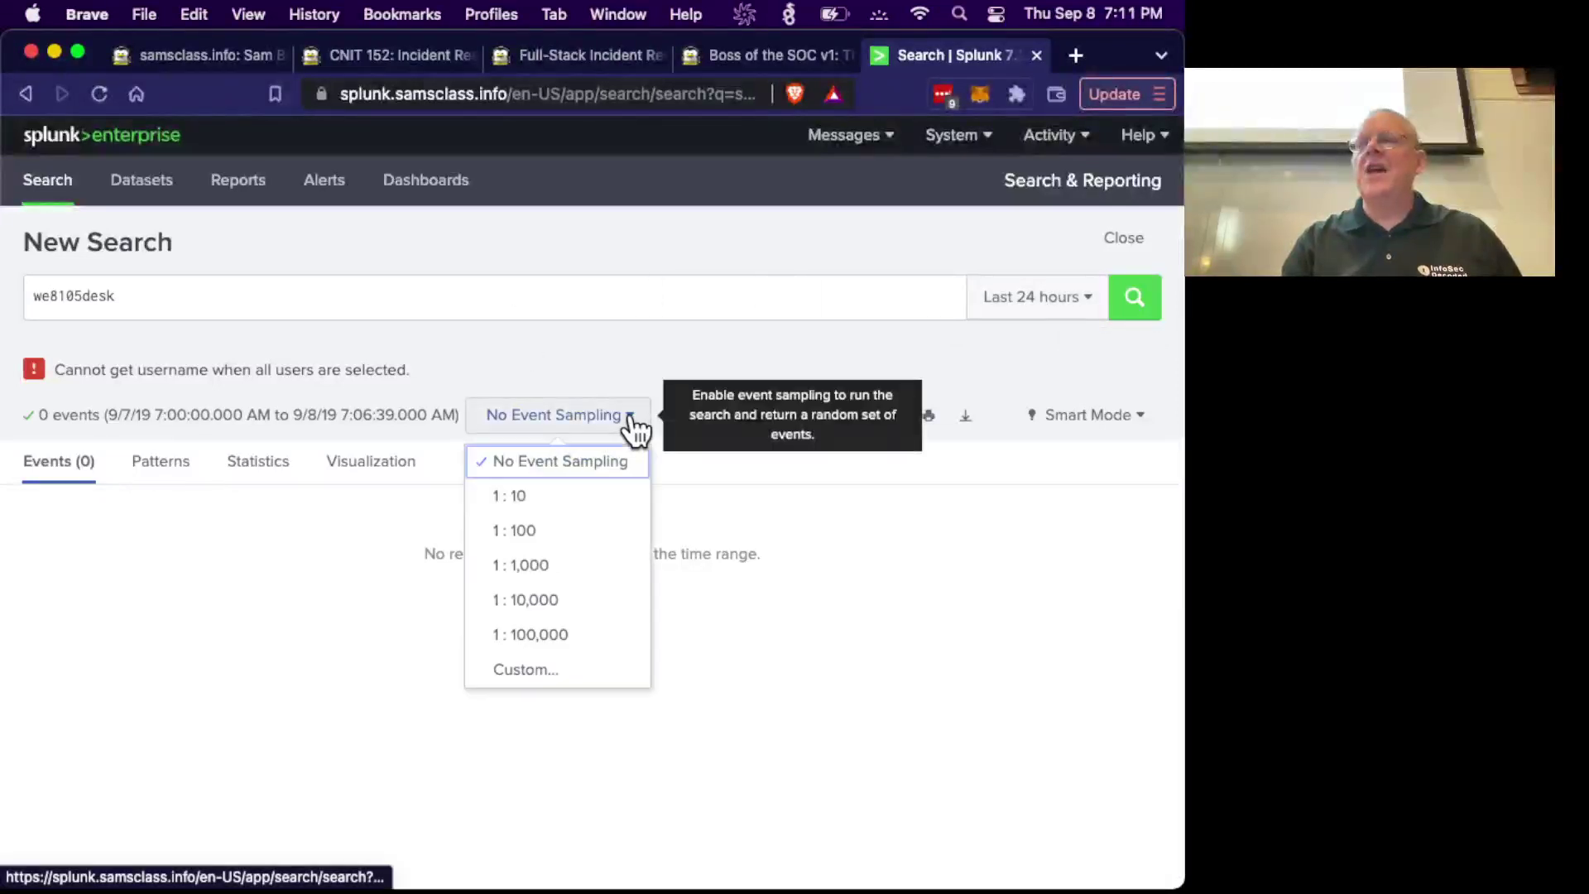
click(559, 568)
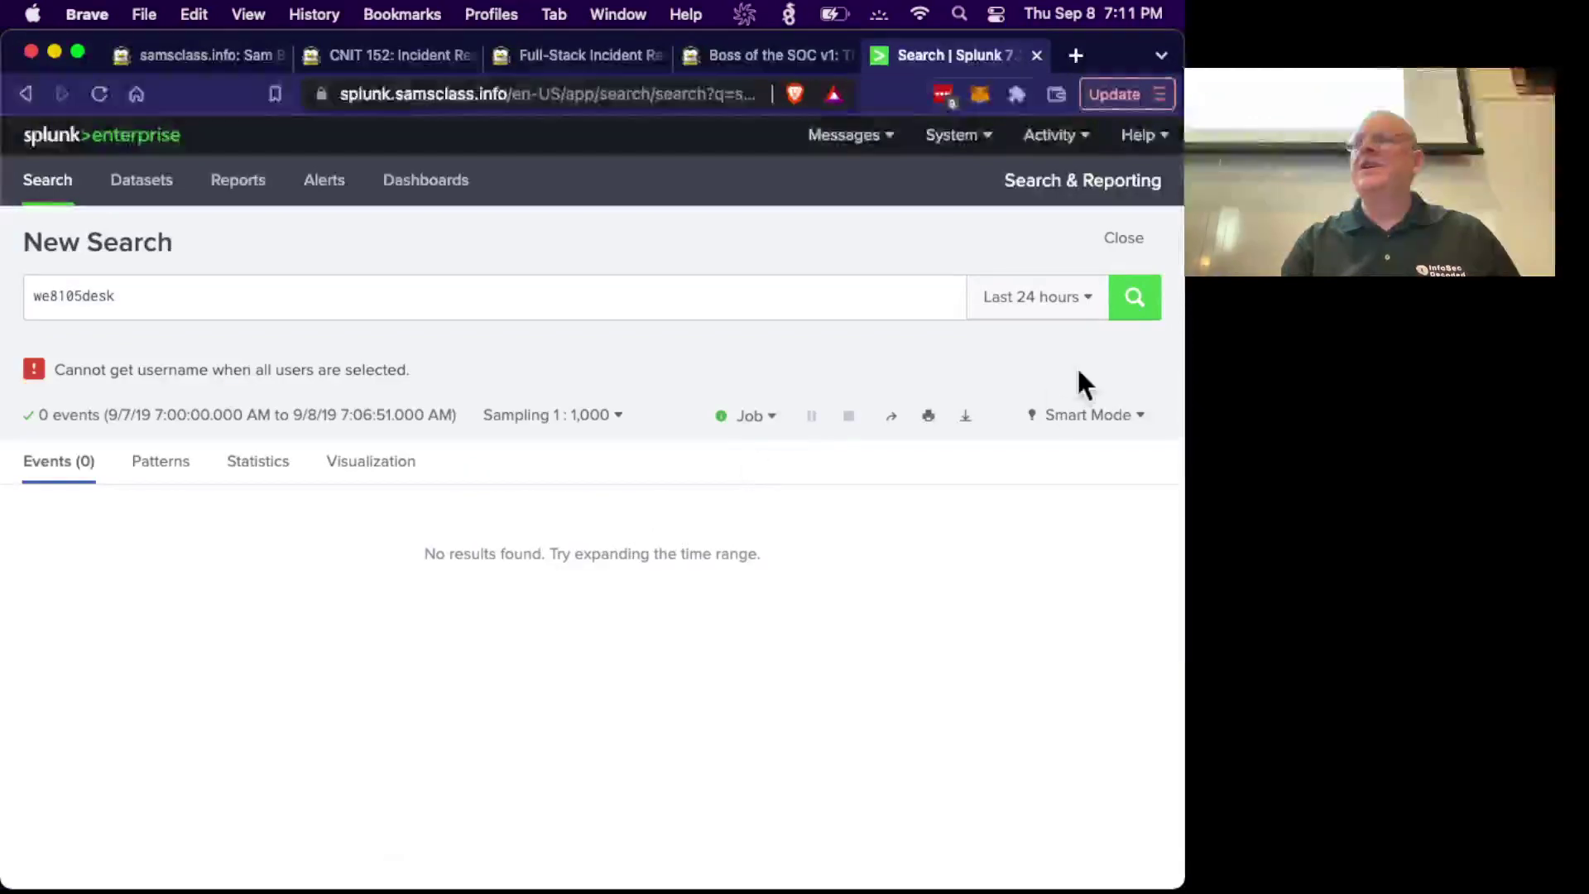
click(1089, 308)
click(967, 423)
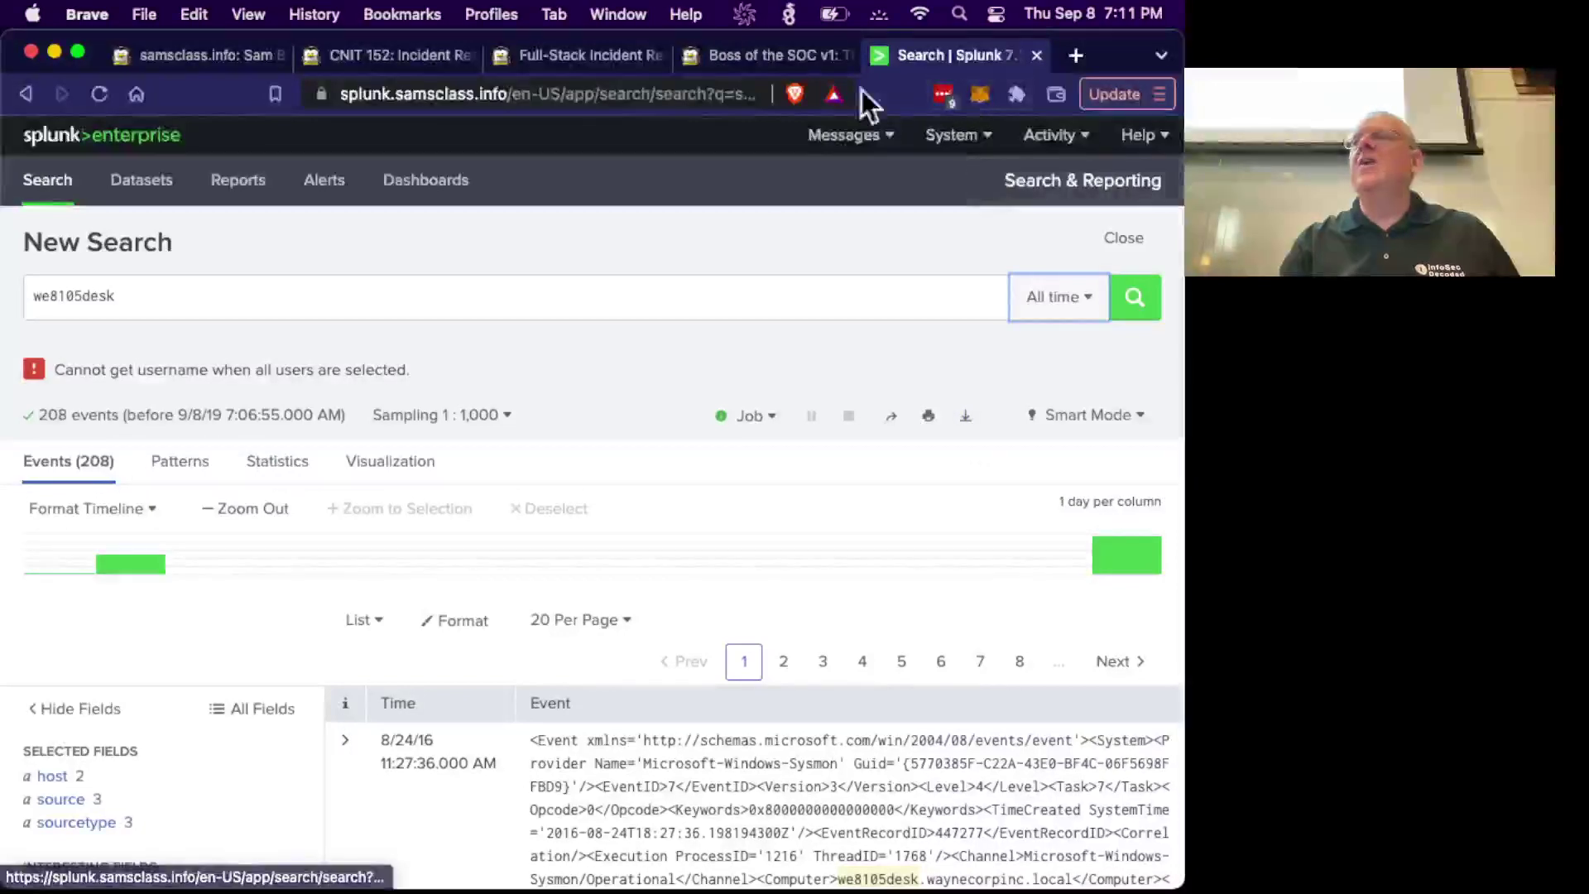
List the source field's values for the we8105desk events and compare them with the hints for question 4.1.
click(758, 53)
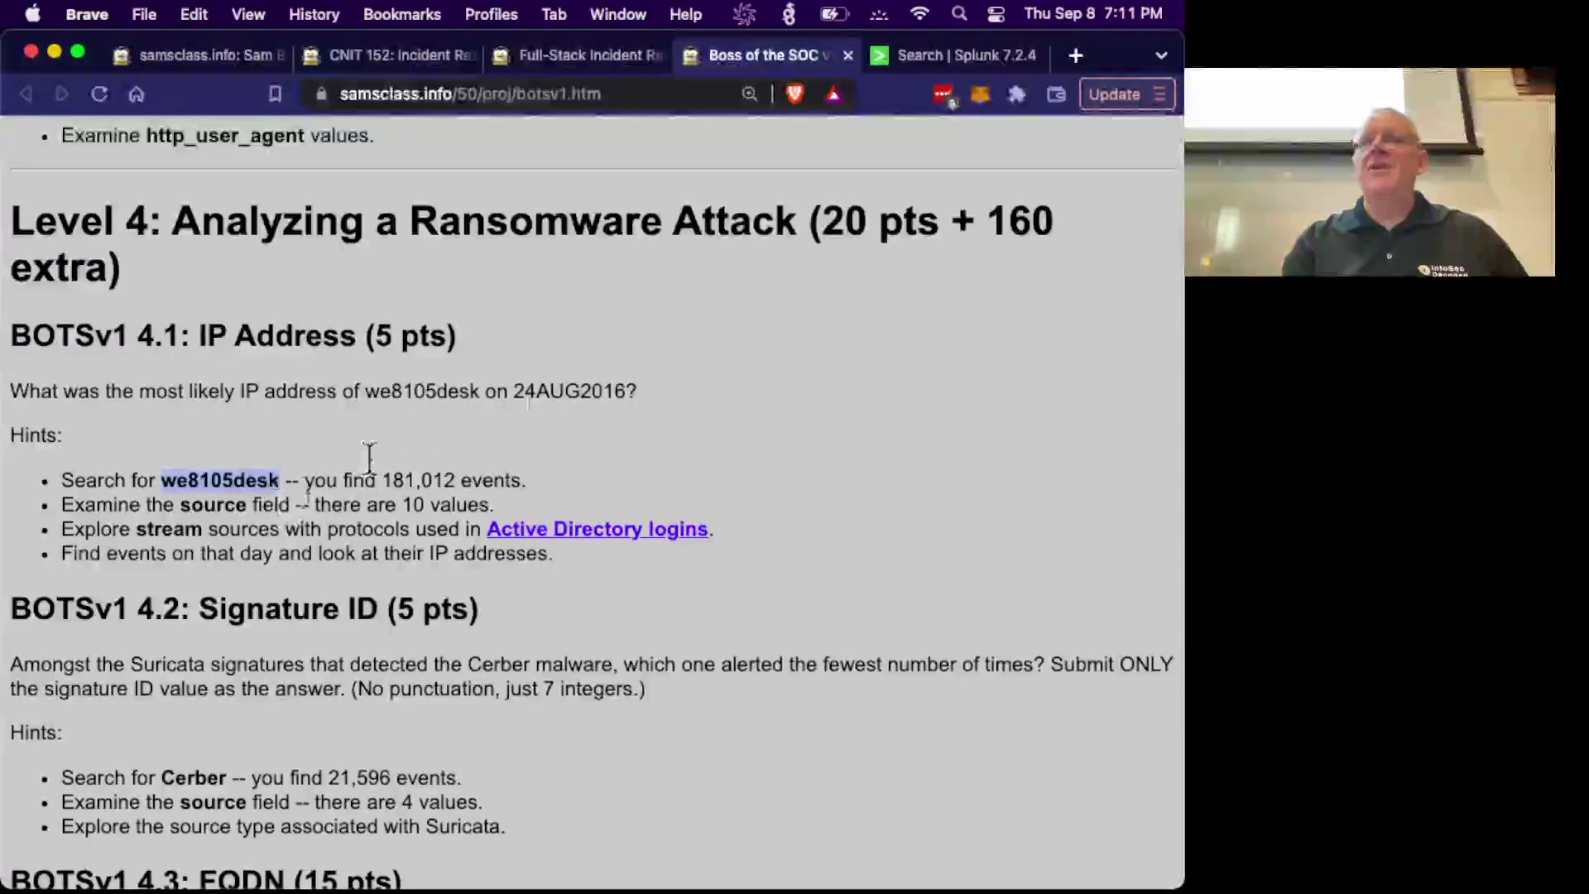
click(937, 60)
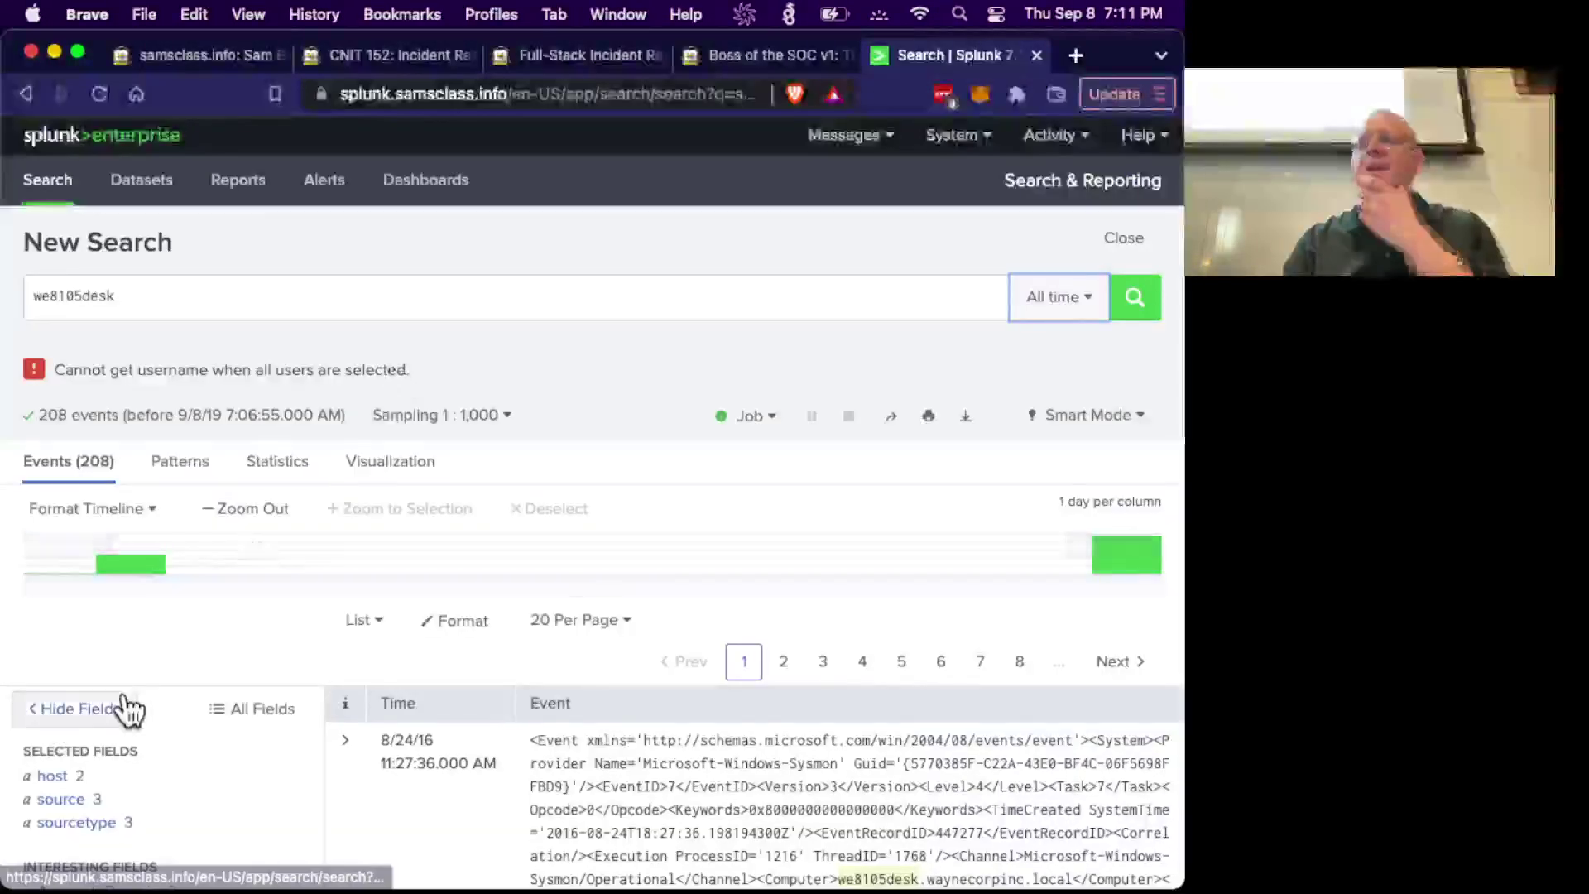
scroll(125, 708, down, 3)
click(60, 623)
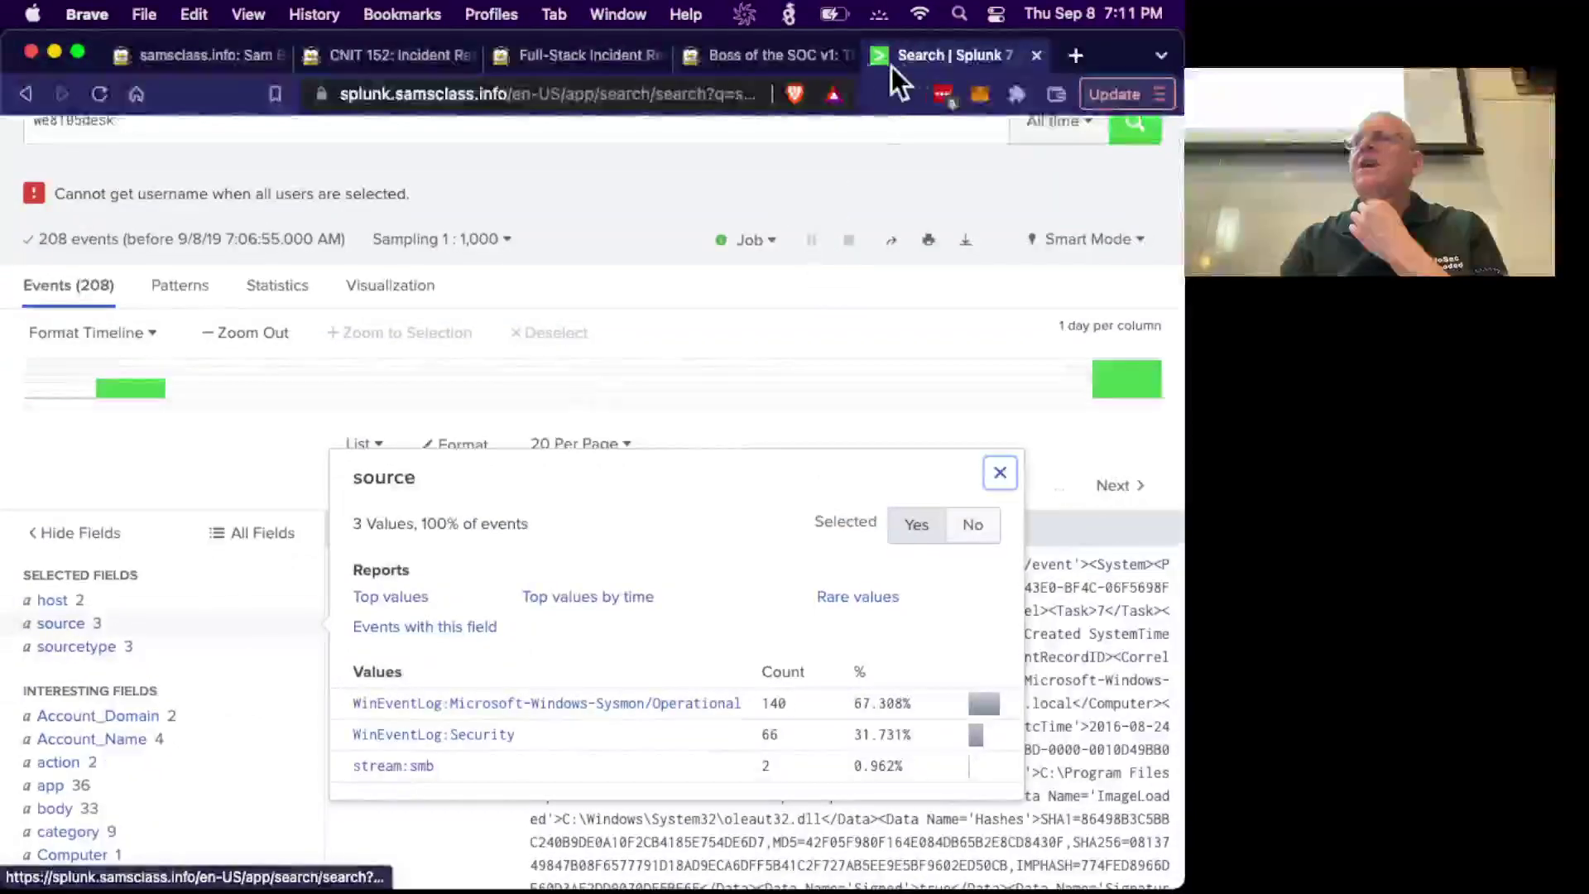
click(781, 62)
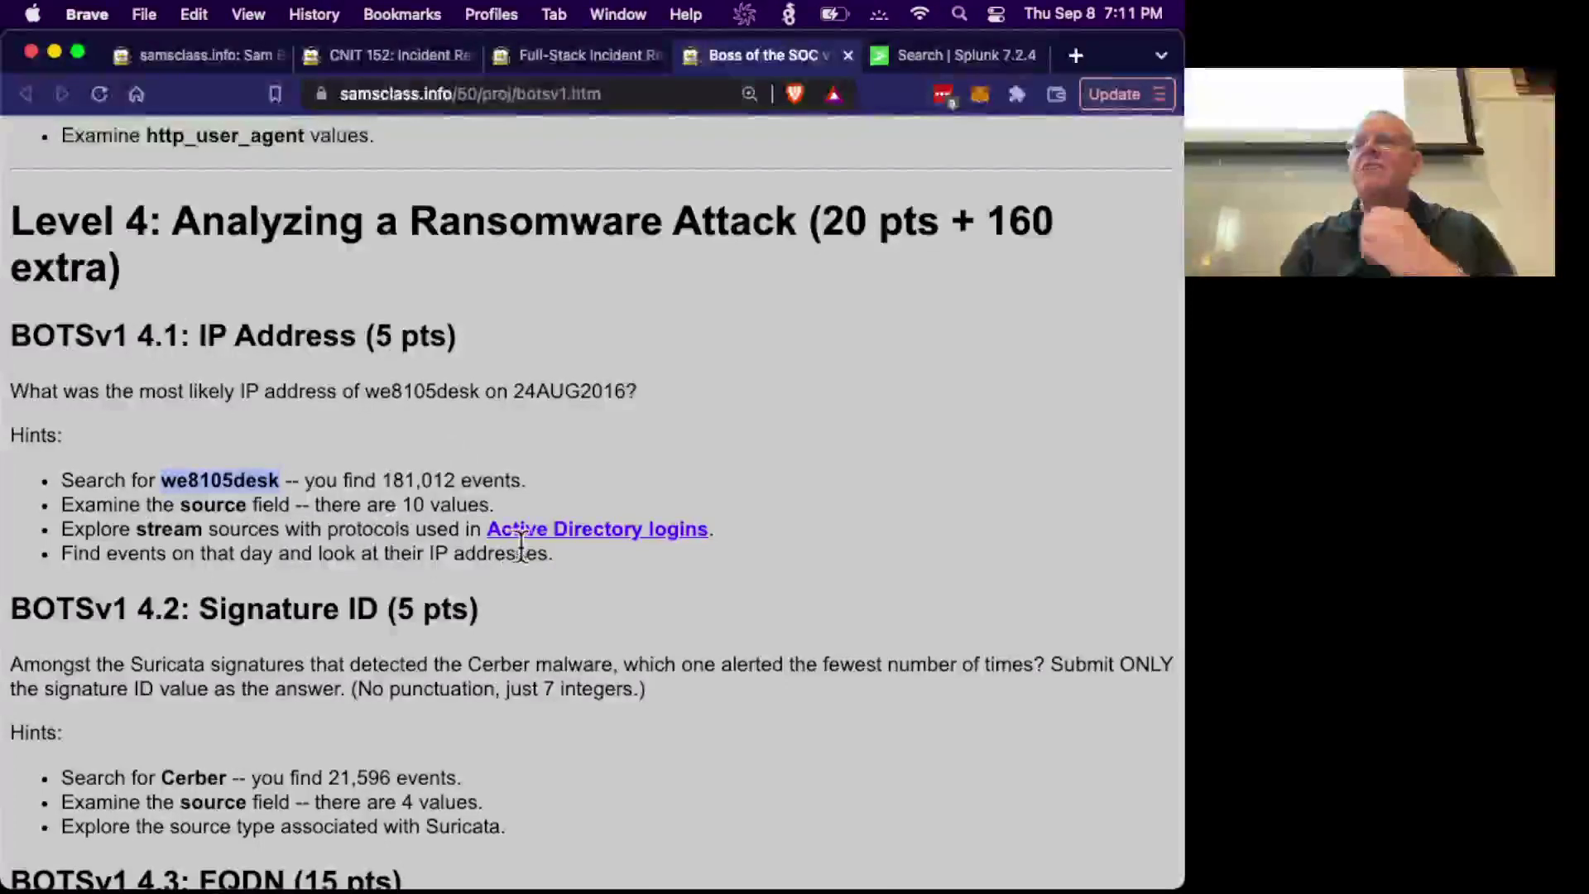
click(912, 58)
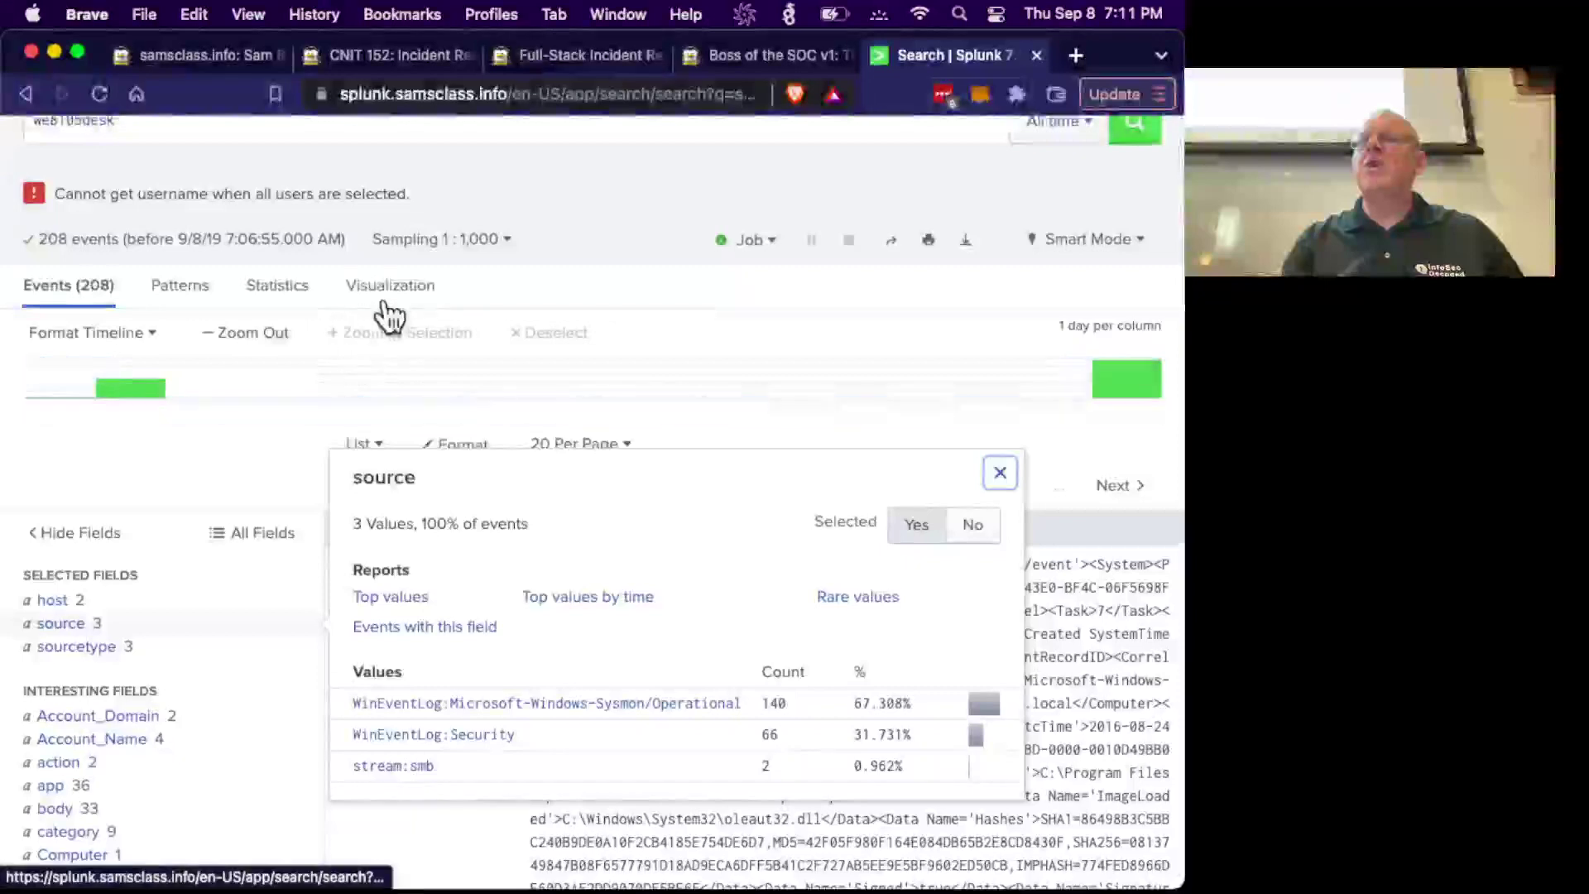
Change event sampling to 1 : 100 and list the source field's values again.
click(443, 240)
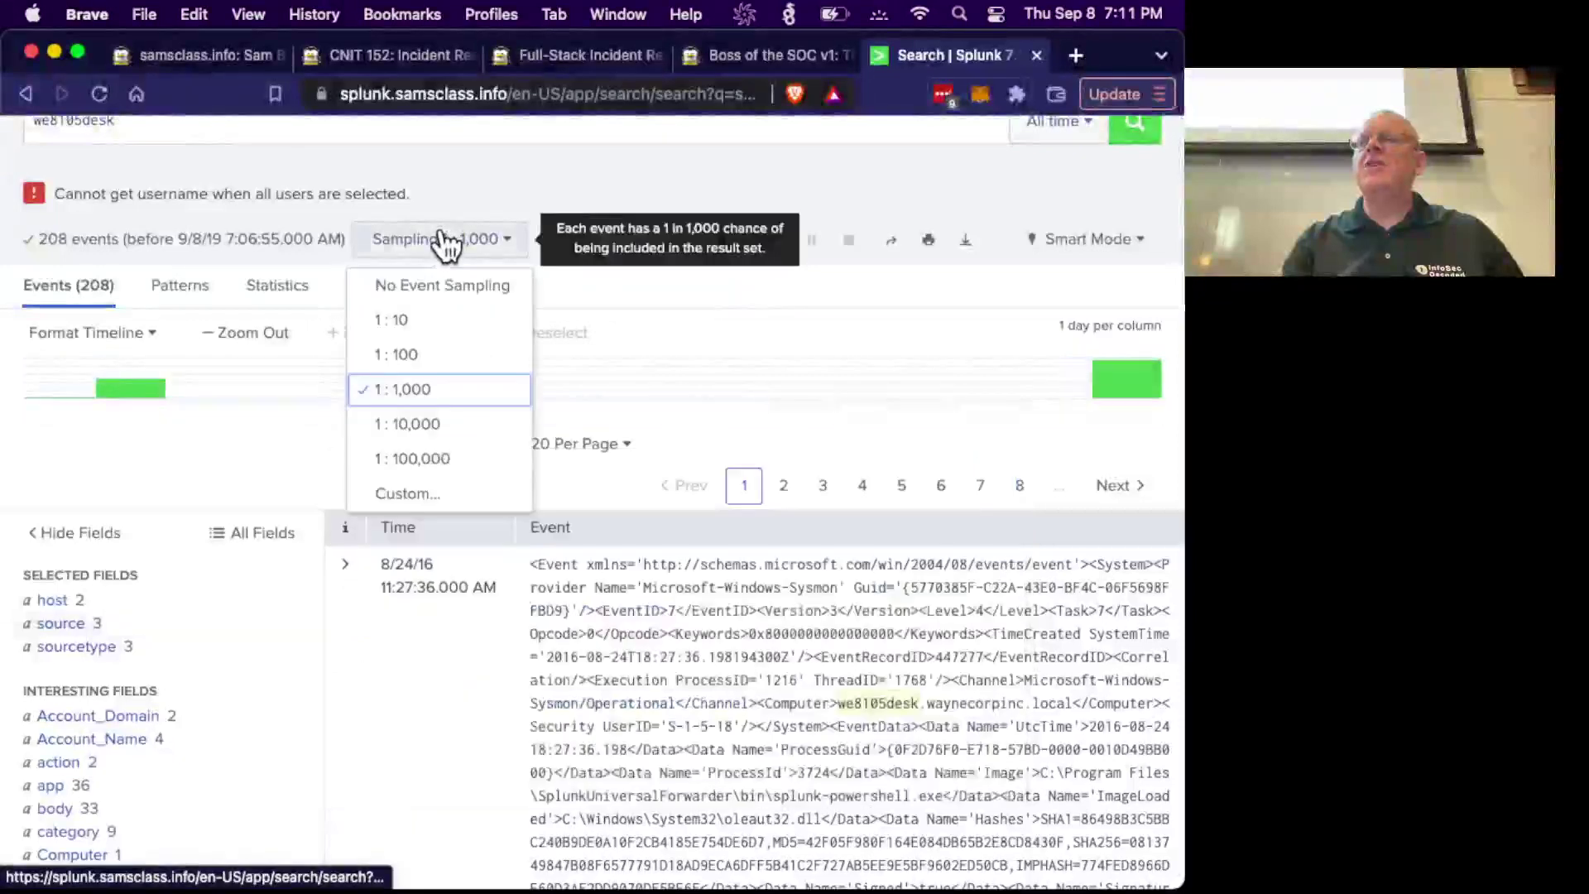
click(412, 353)
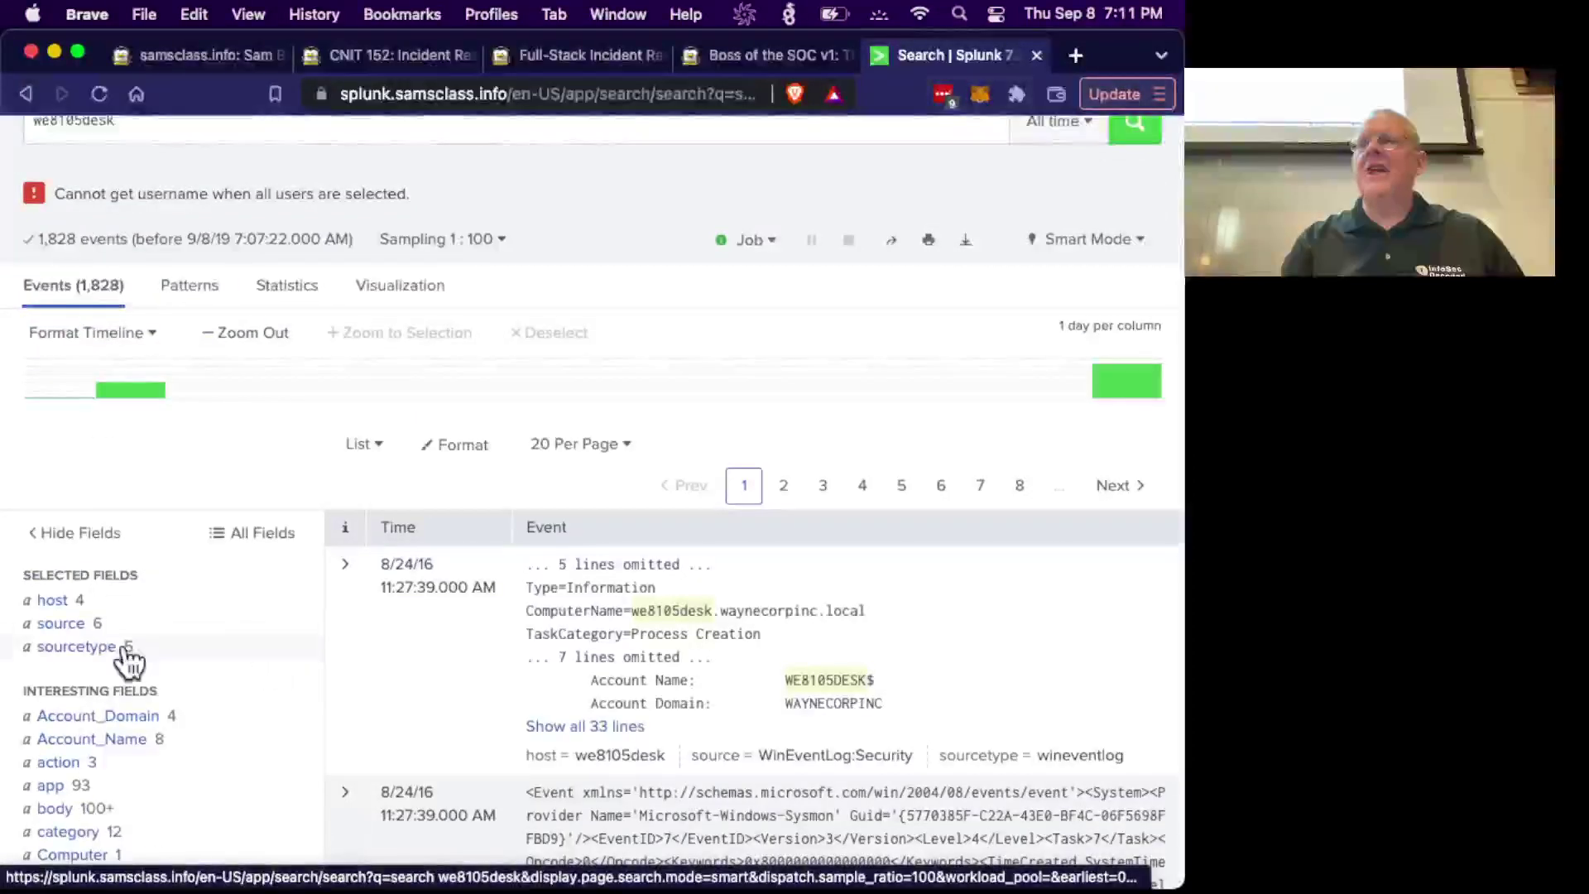
click(59, 623)
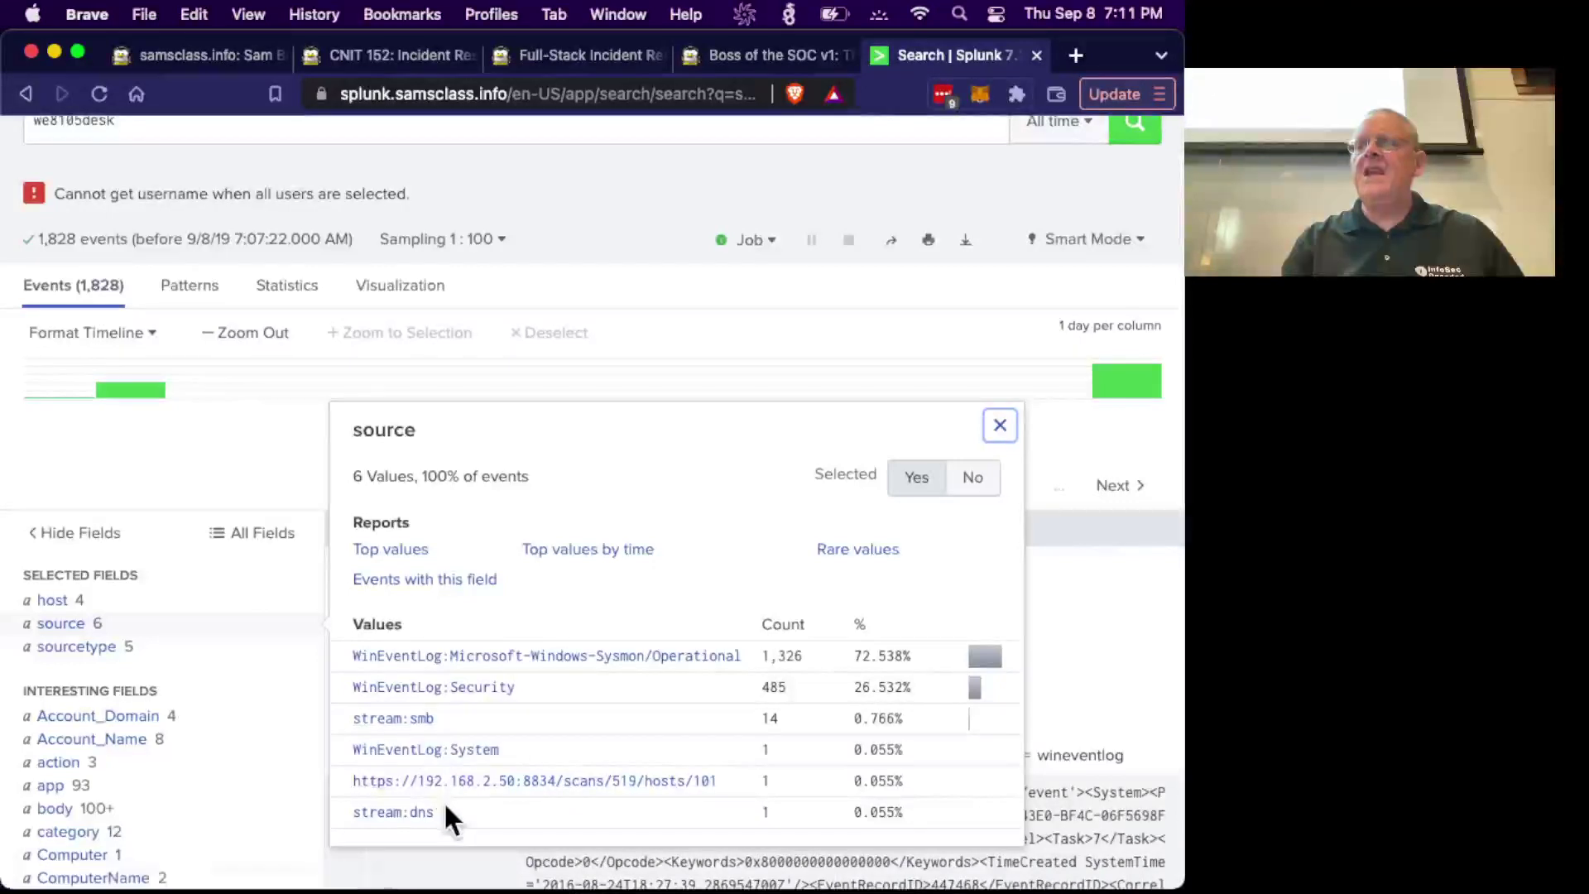
Rerun the search with No Event Sampling and filter the we8105desk events to the stream:ldap source.
click(447, 241)
click(416, 285)
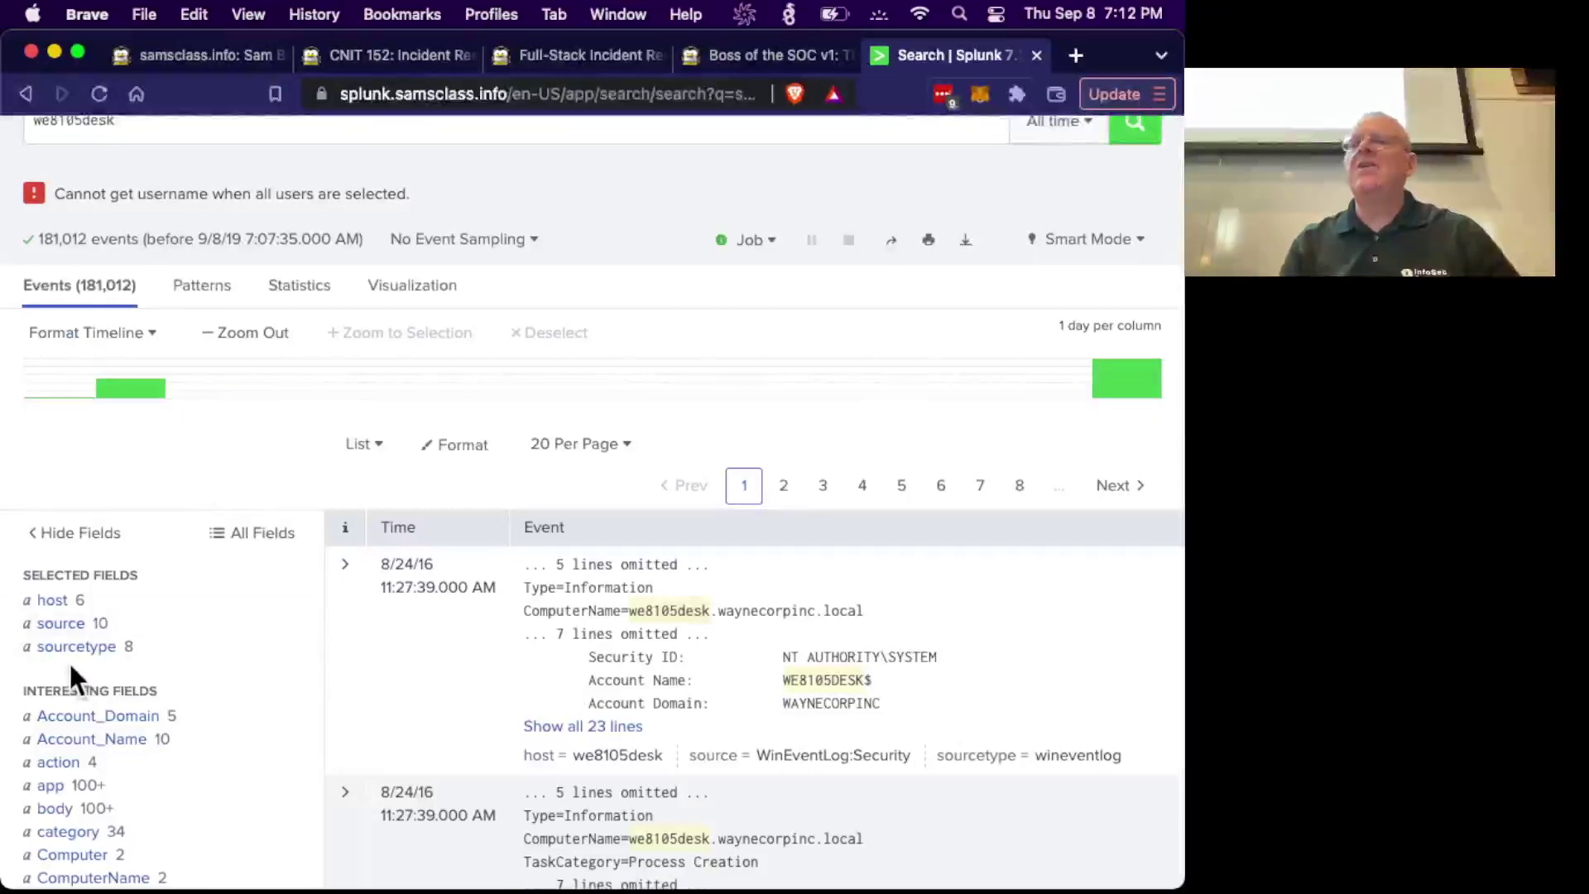
click(728, 53)
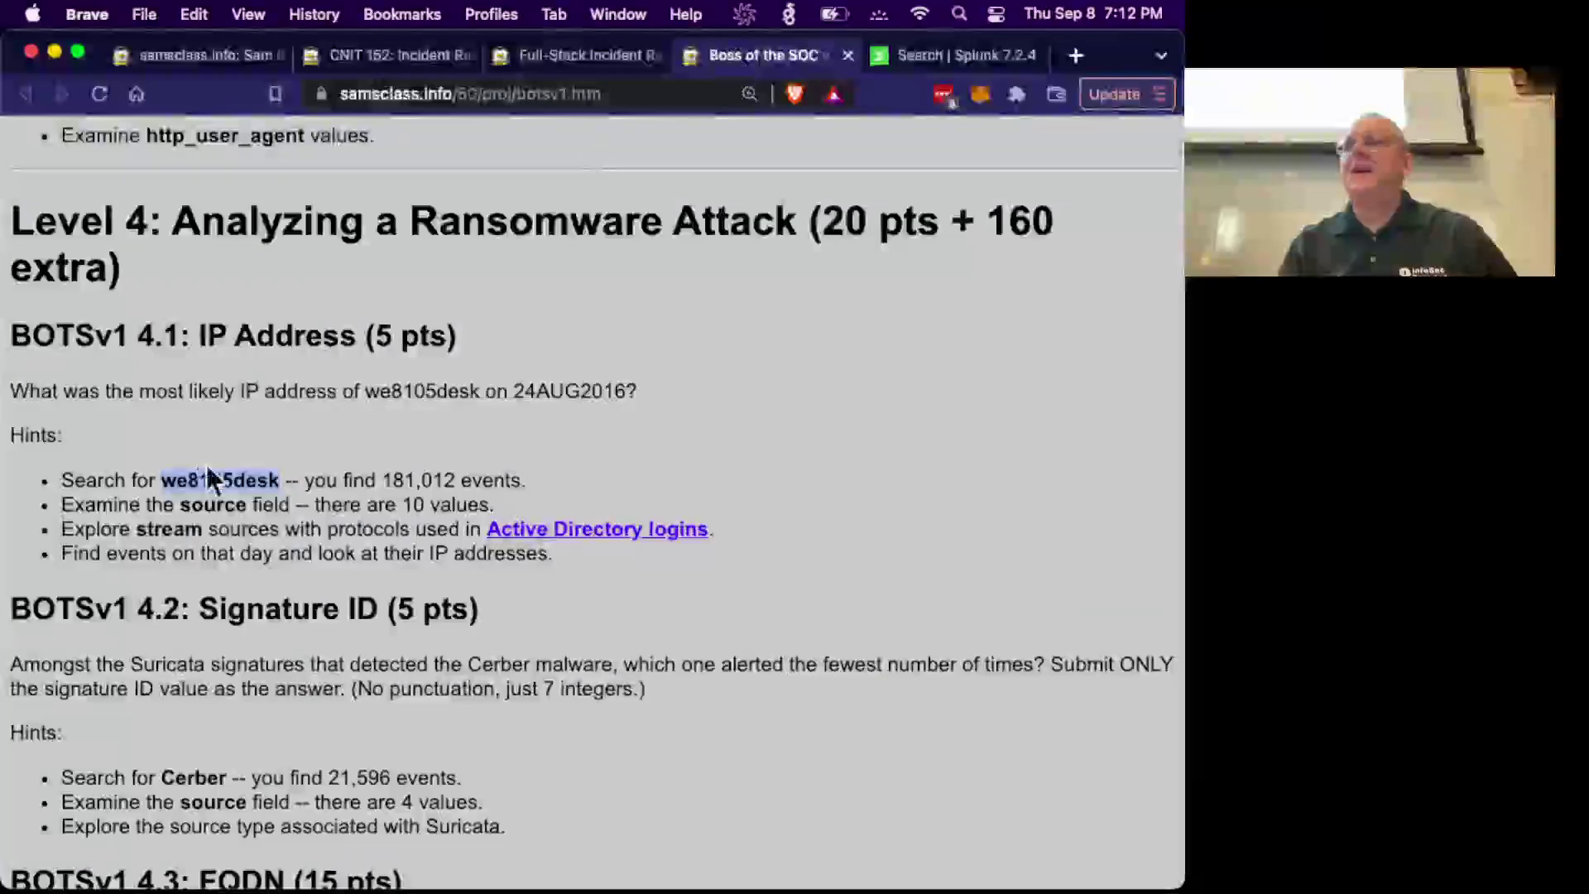
click(951, 55)
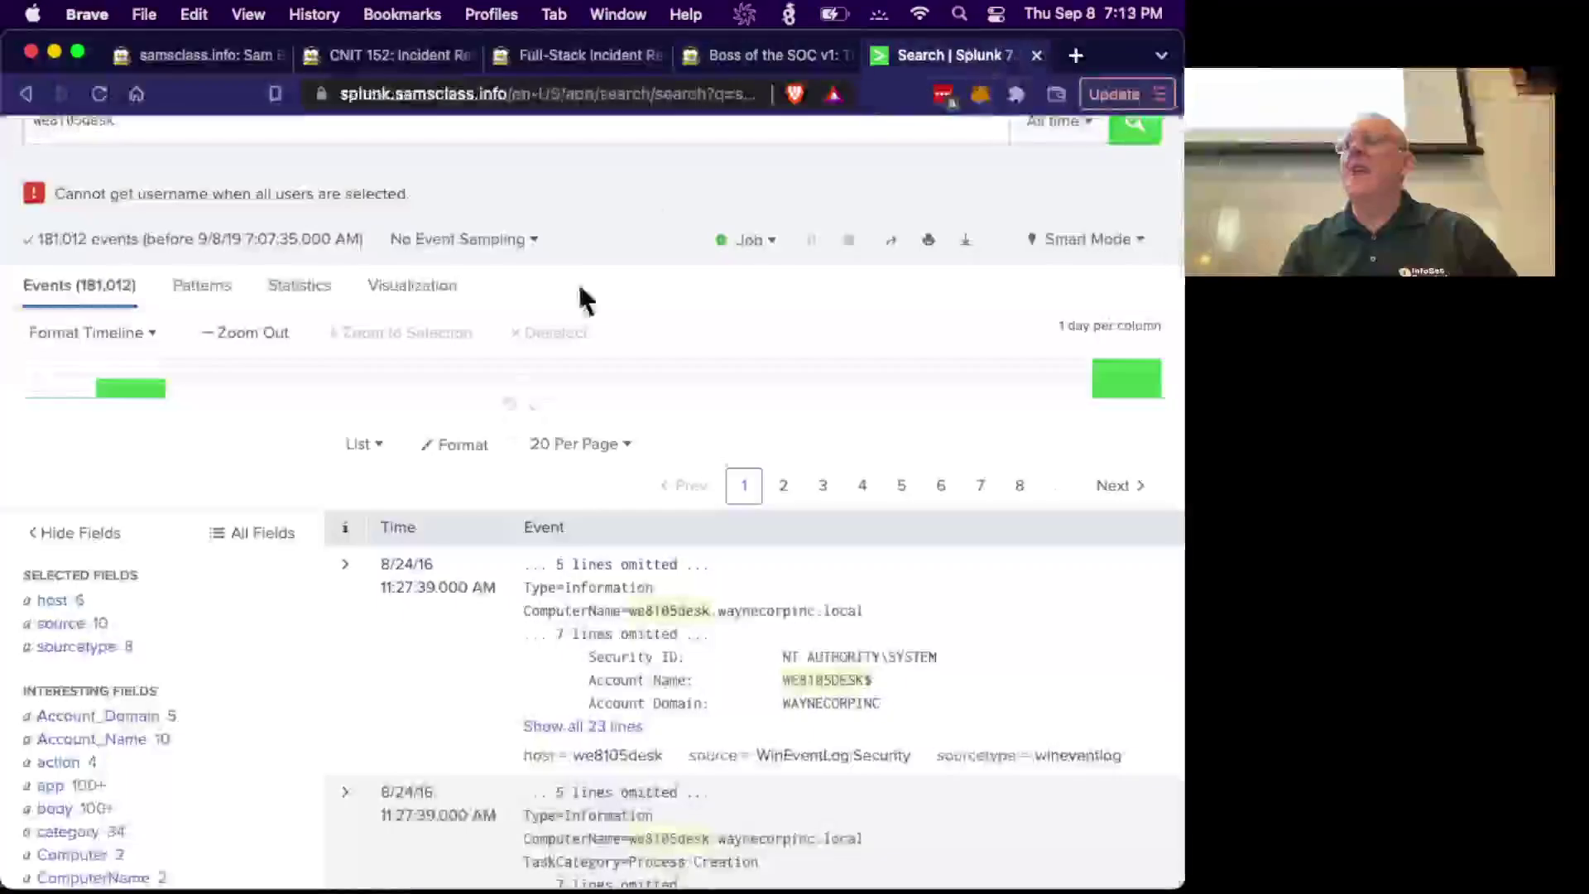
click(61, 623)
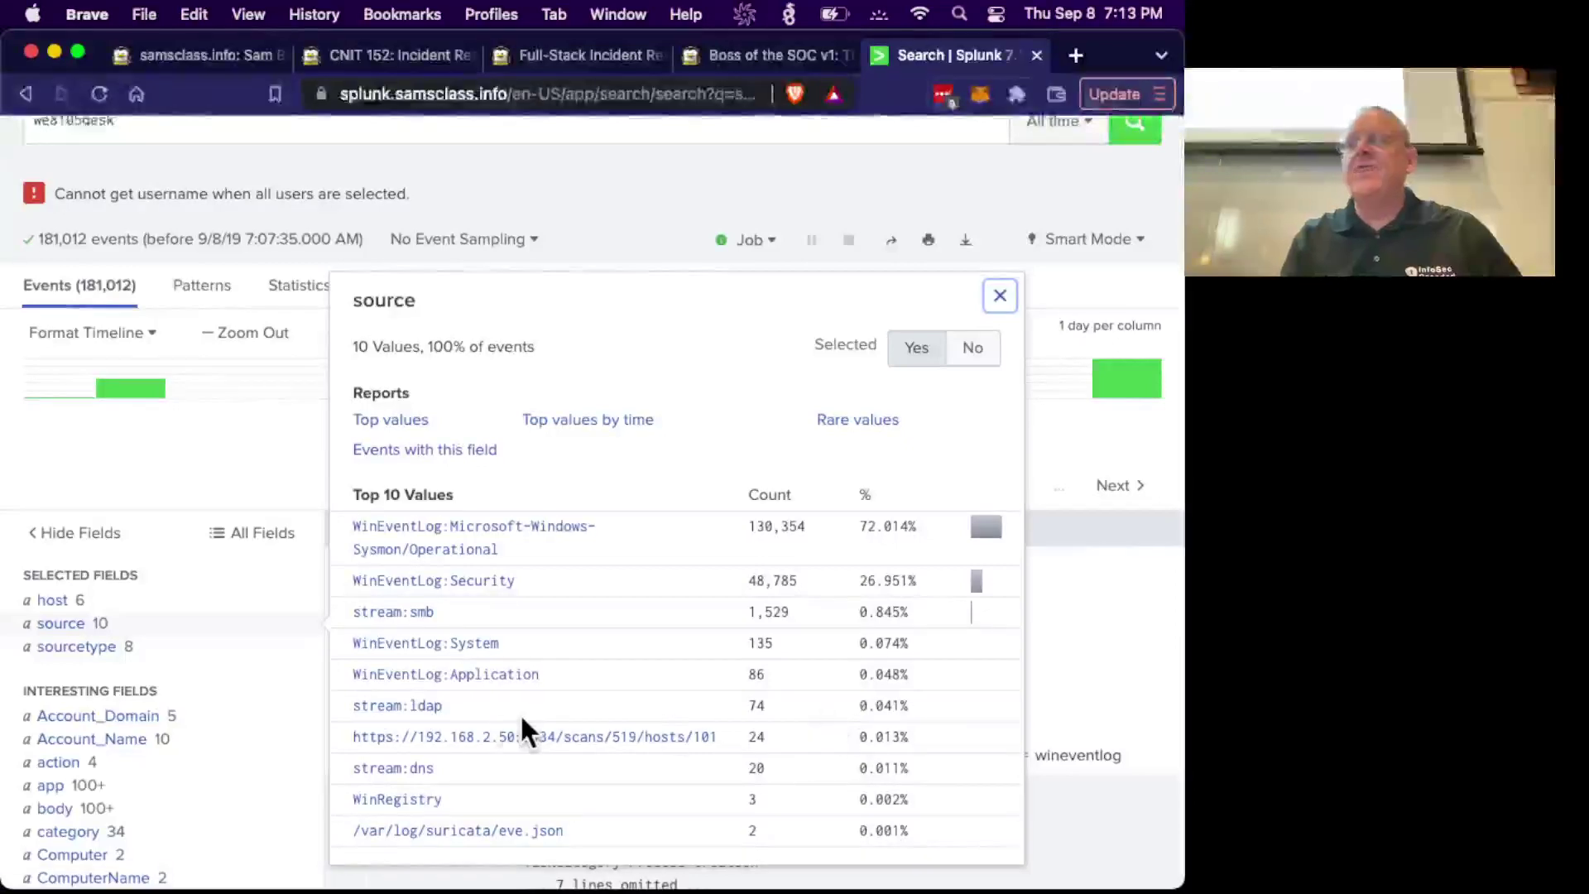
click(420, 708)
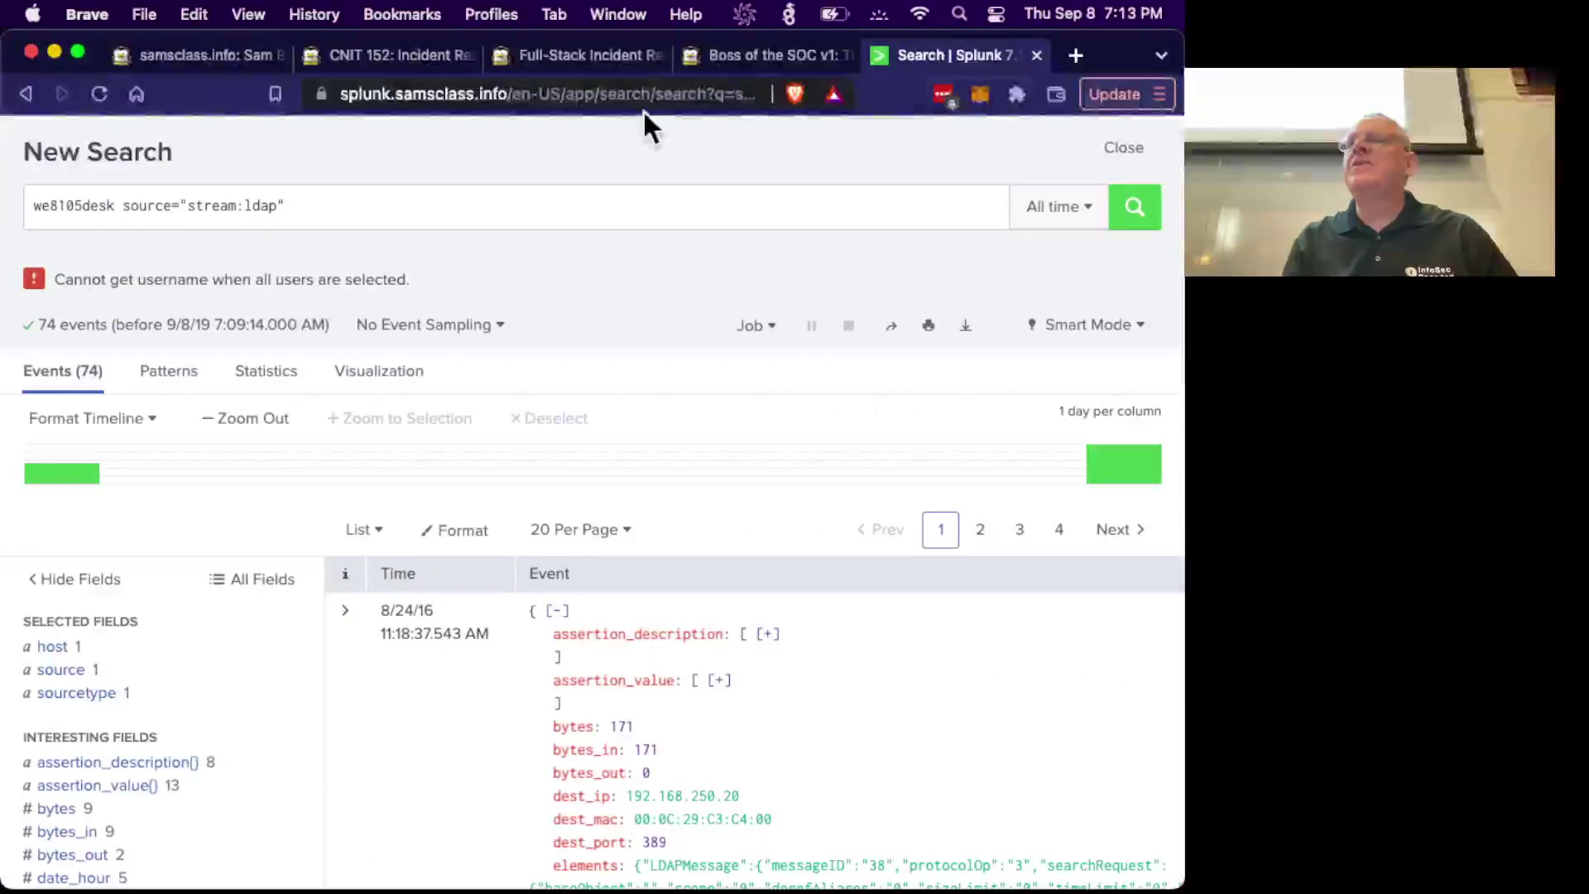
Check the date and hints of question 4.1, and change the search's date and time range type to Between.
click(754, 54)
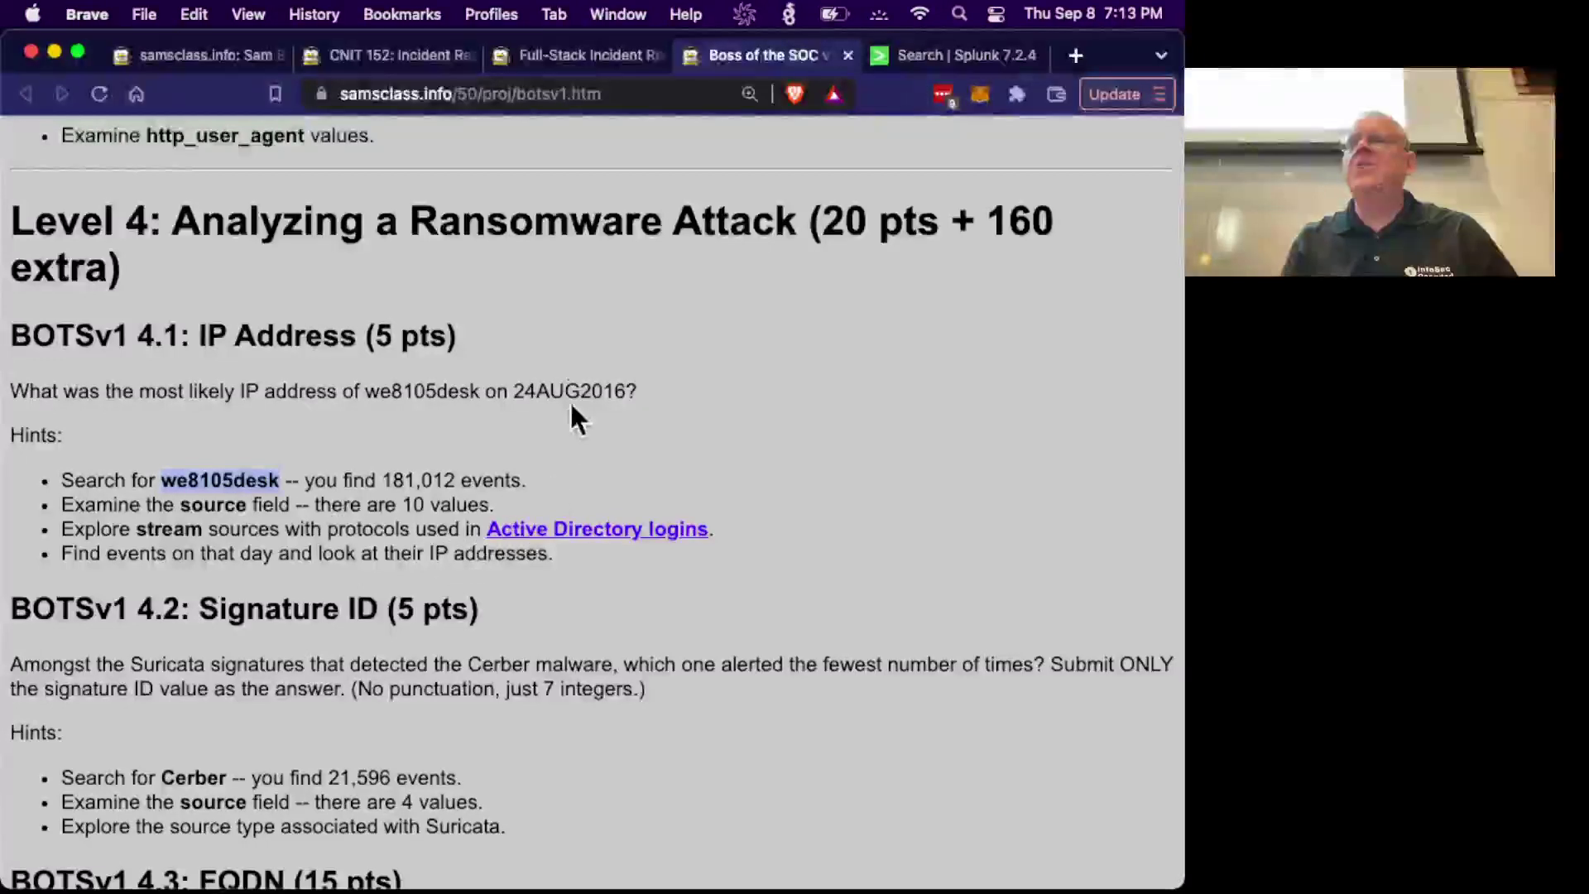
click(932, 63)
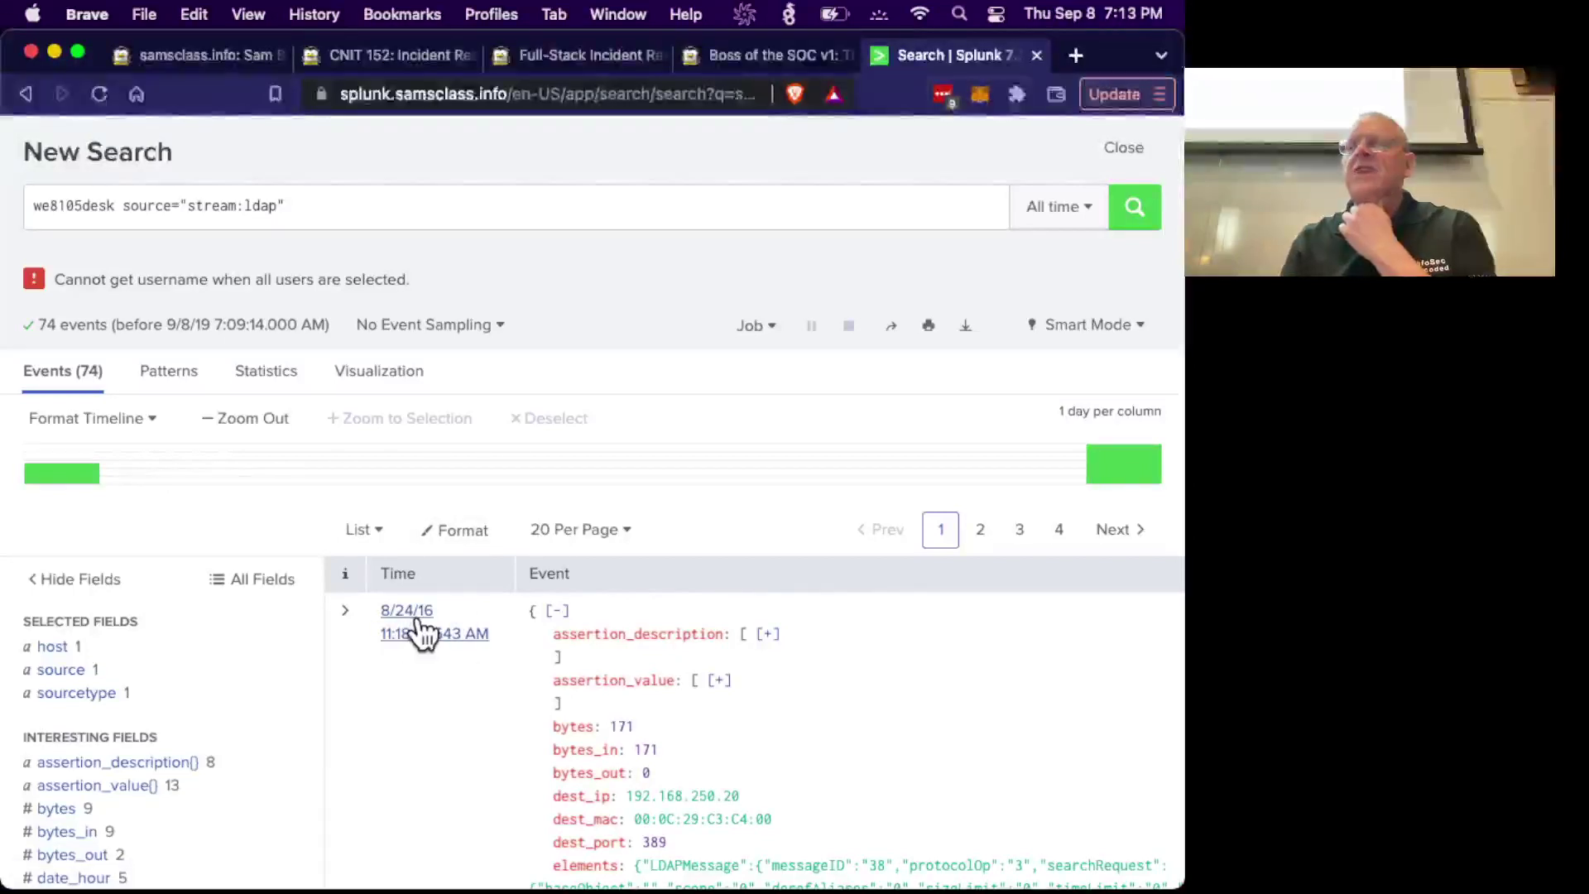
click(784, 57)
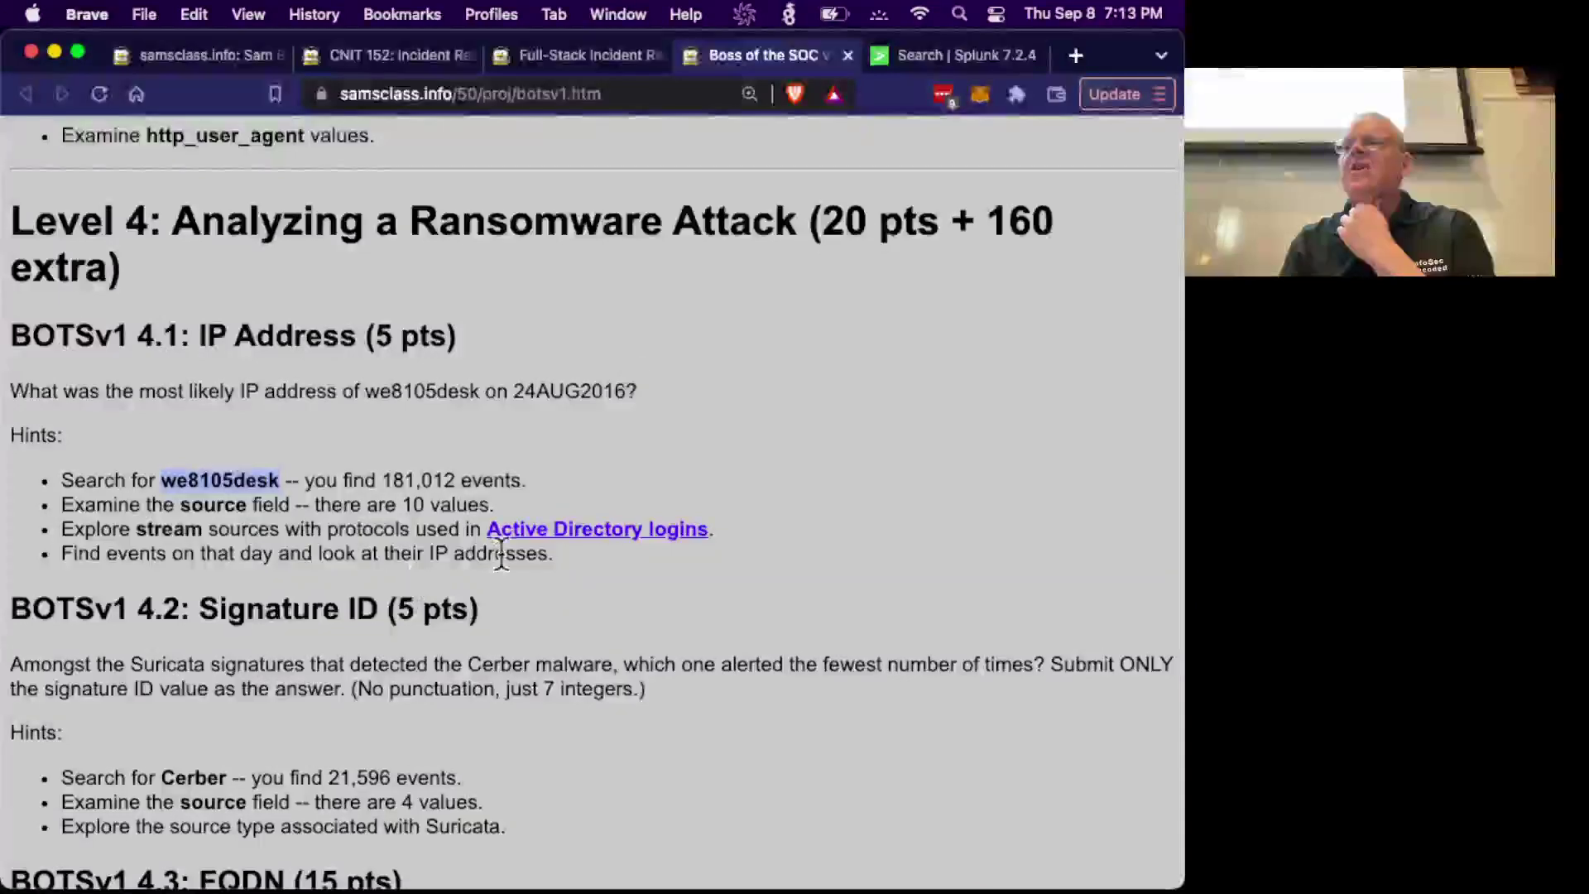
click(953, 53)
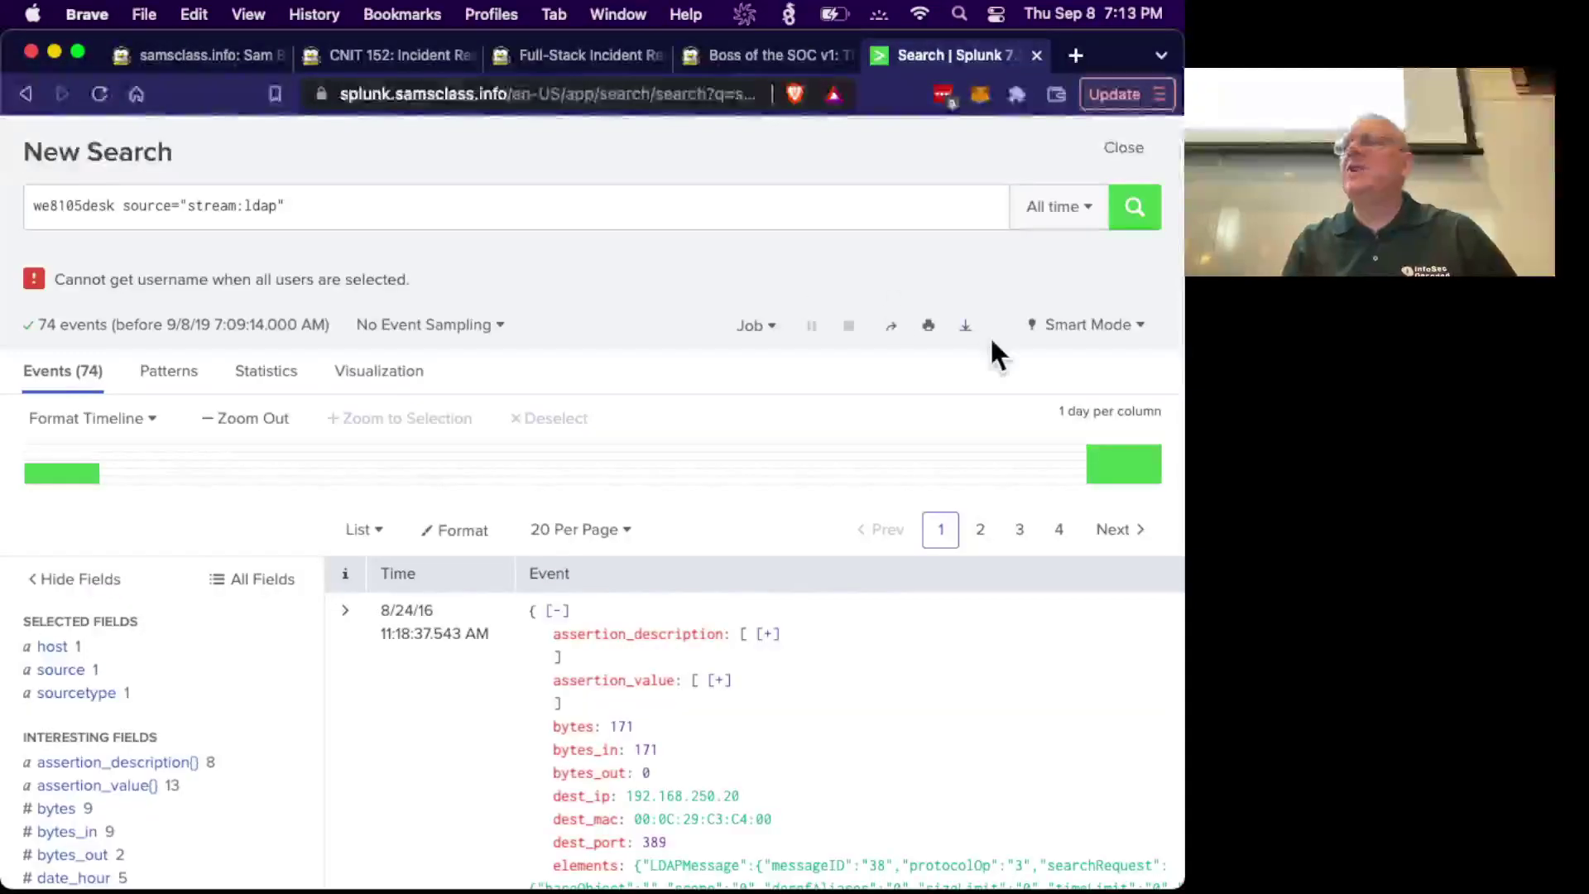
click(1096, 217)
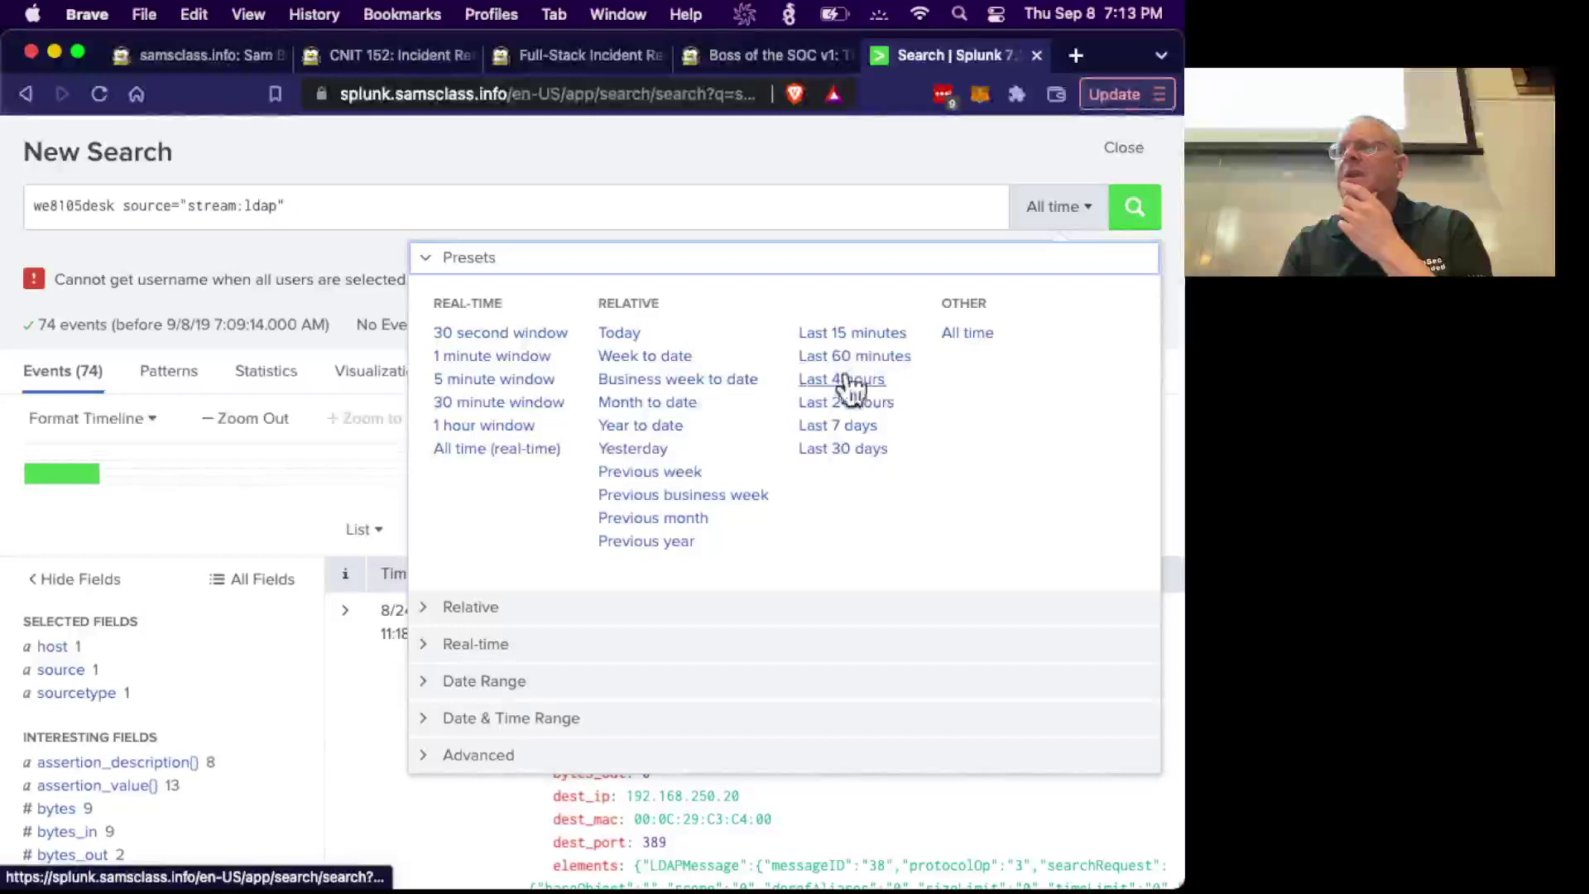
click(425, 720)
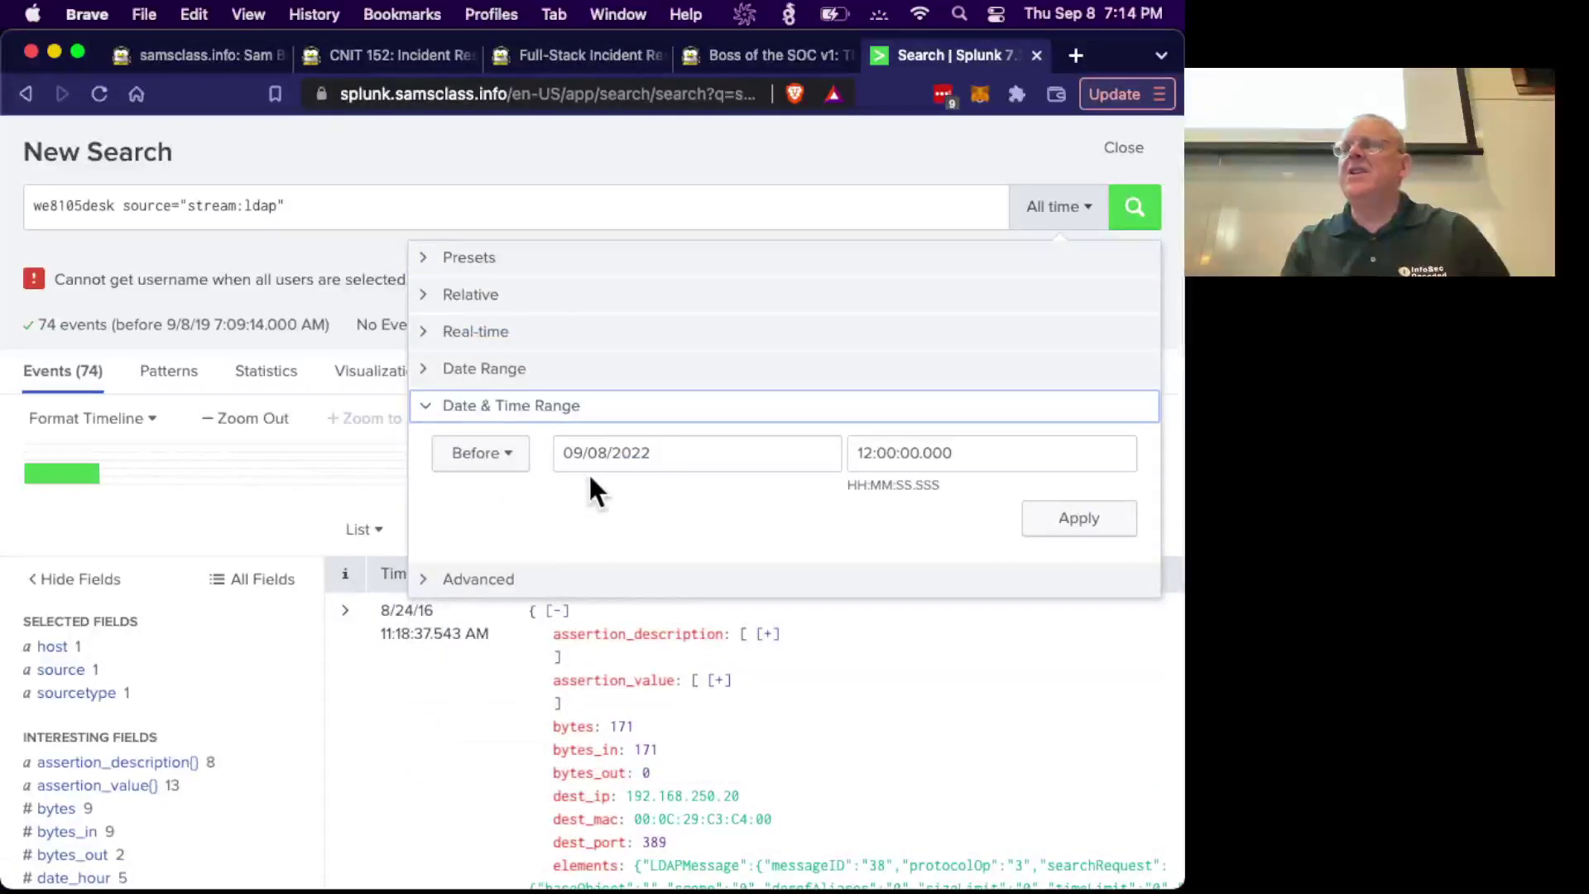
click(506, 463)
click(474, 499)
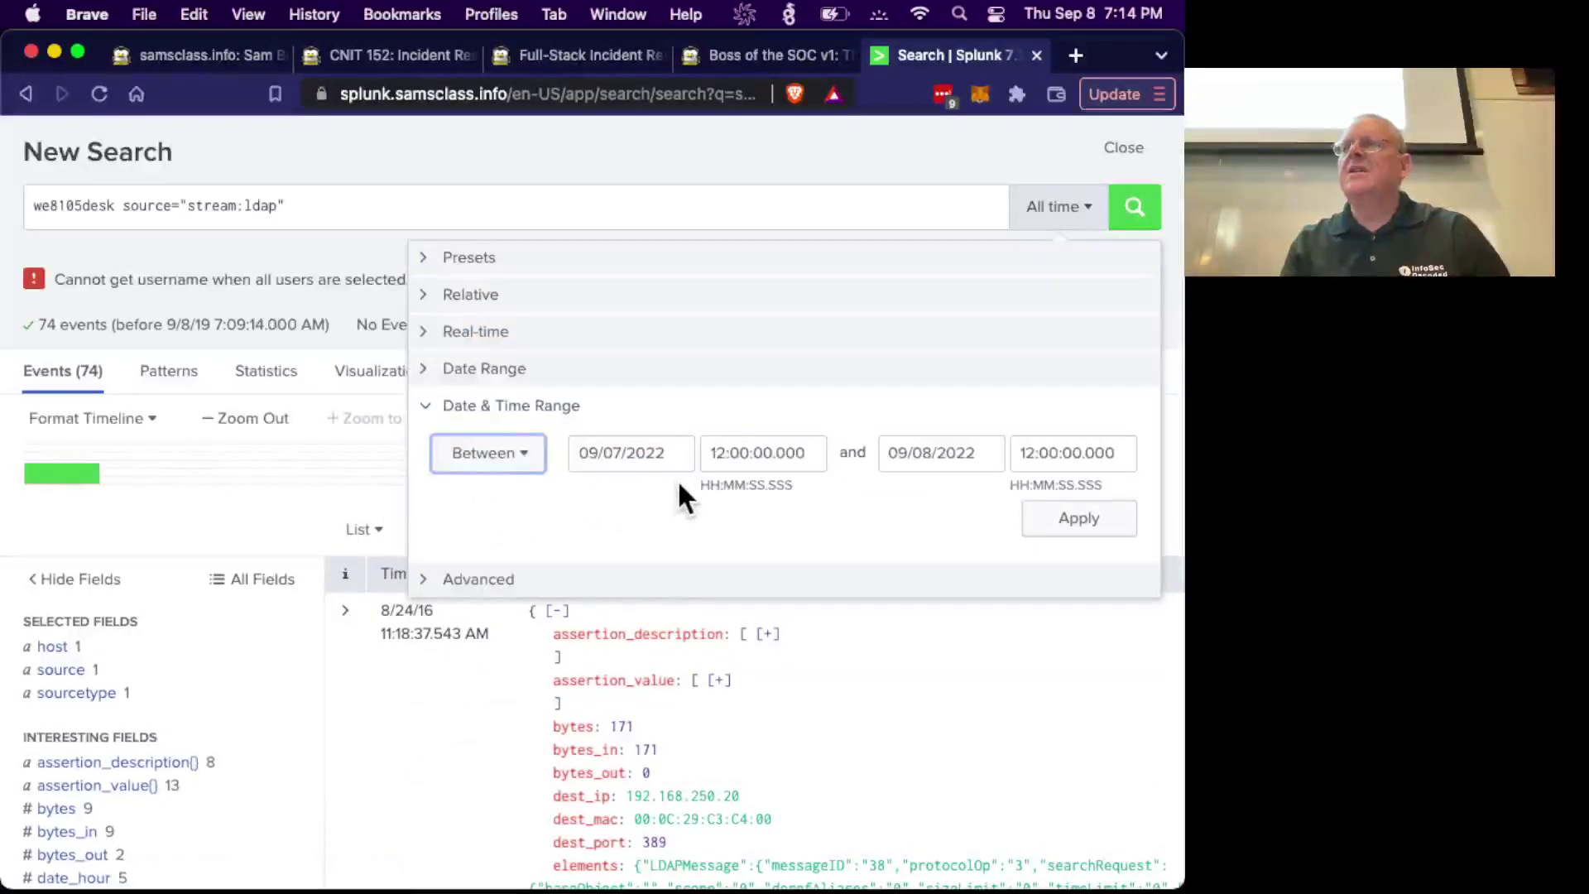
Set the start date of the Between date and time range to 08/24/2016.
drag(579, 455, 723, 455)
text(08)
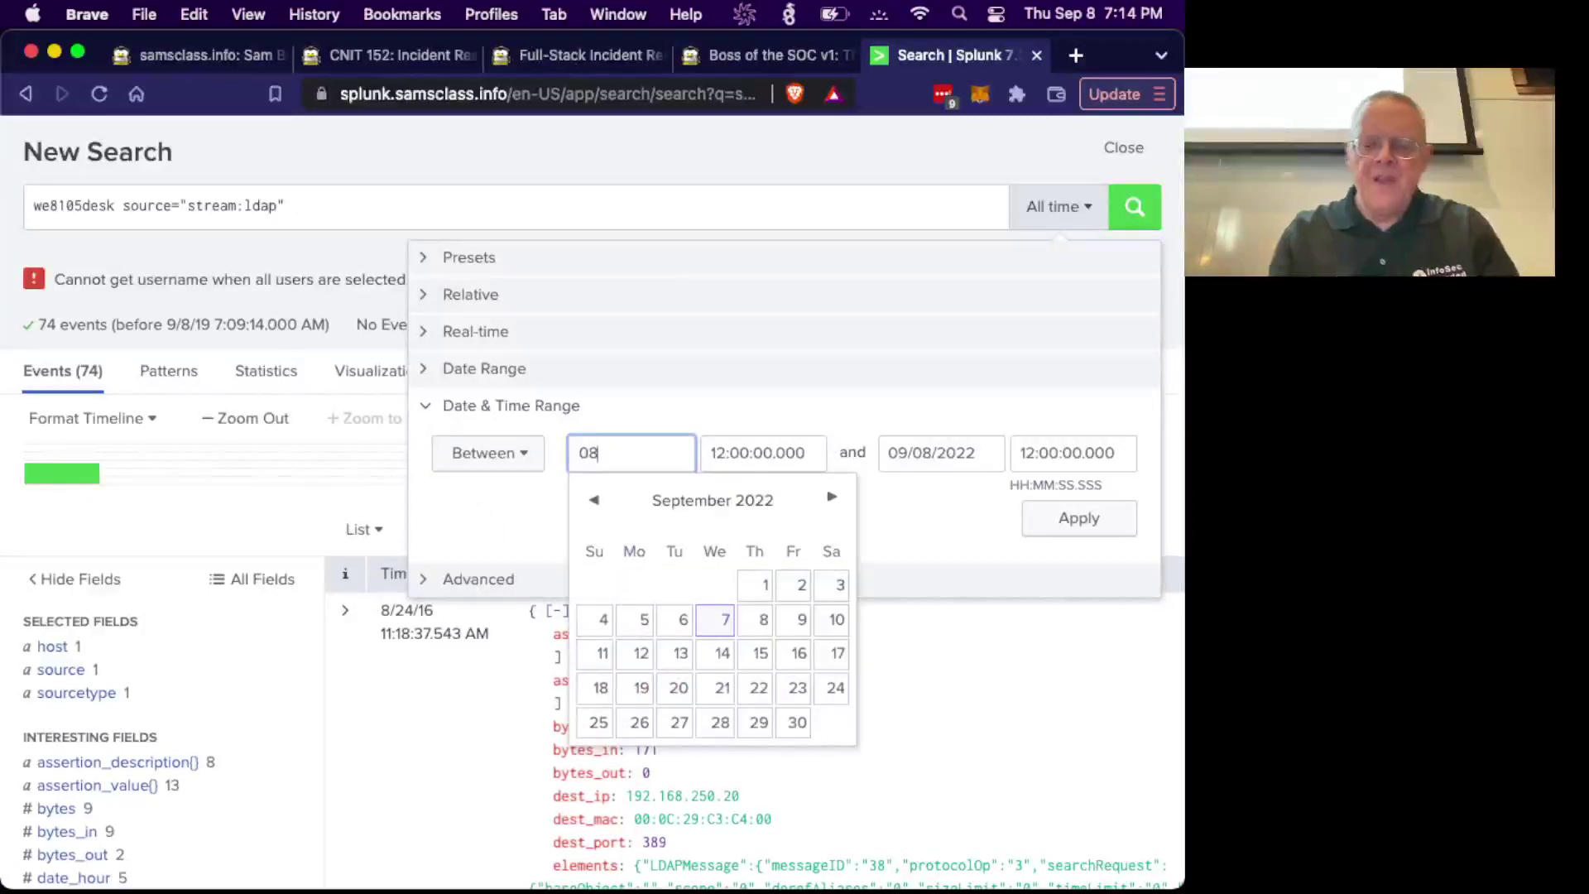
text(/24)
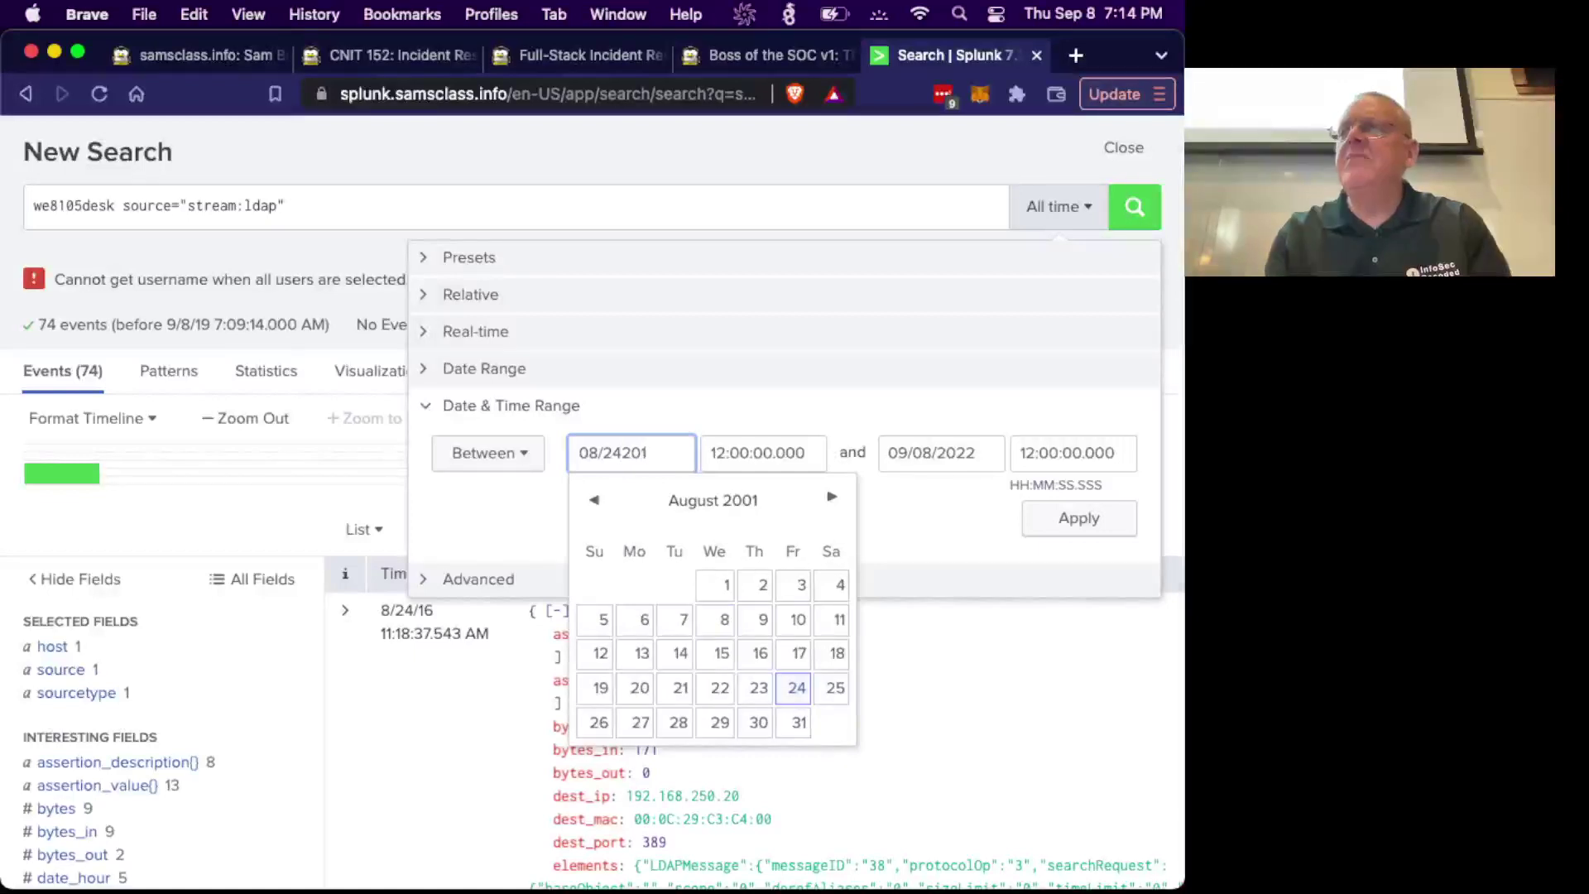
text(/2016)
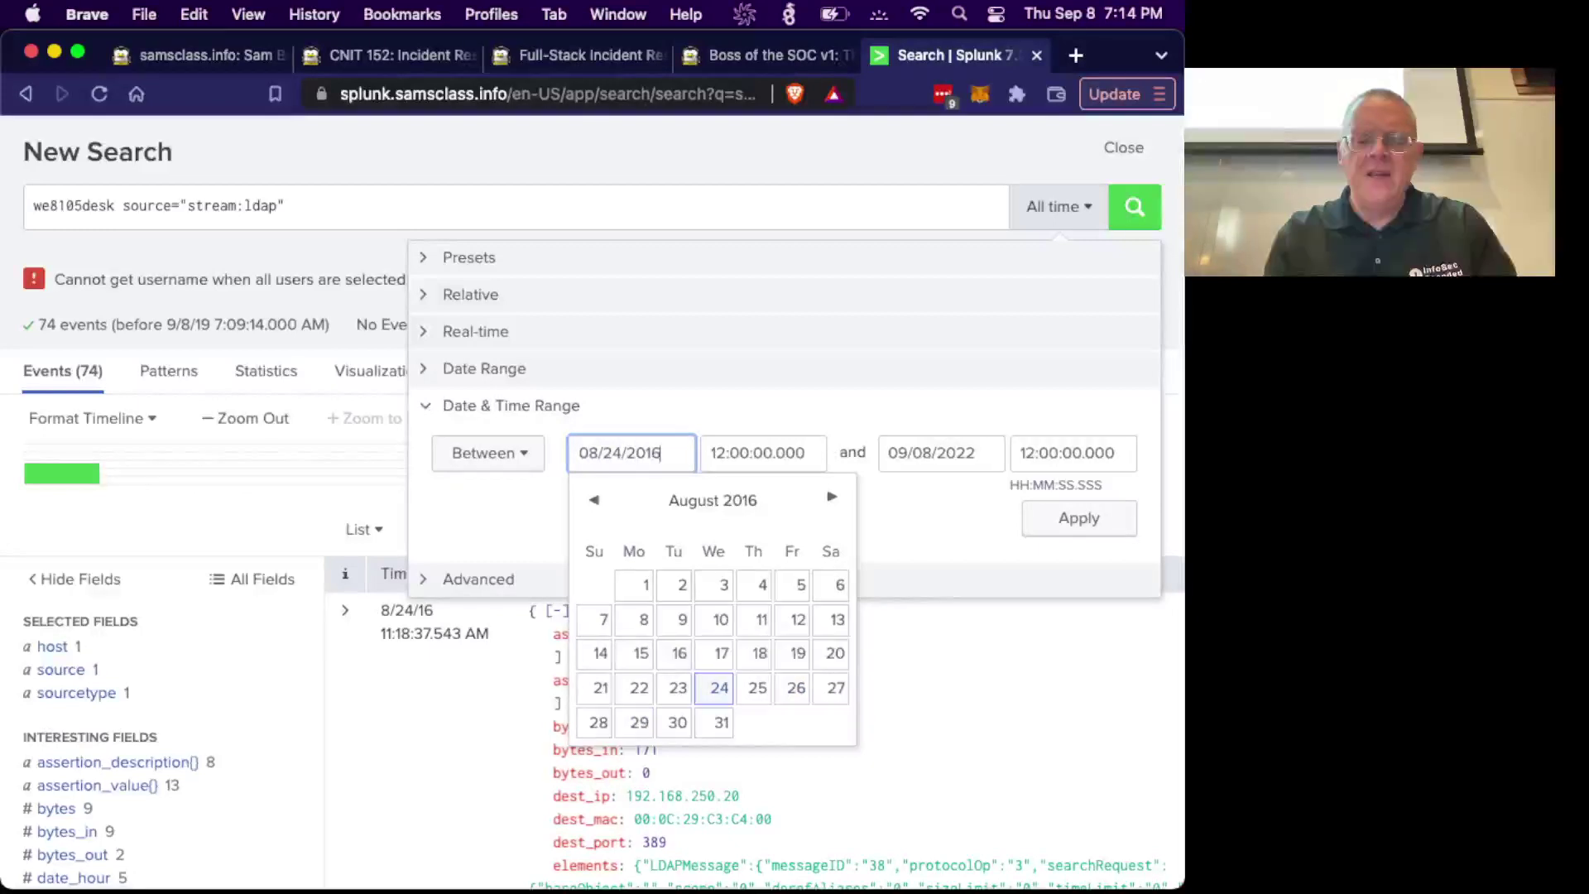
Copy the range's start date over its end date and change the day so the end date is 08/25/2016.
key(super+a)
key(super+c)
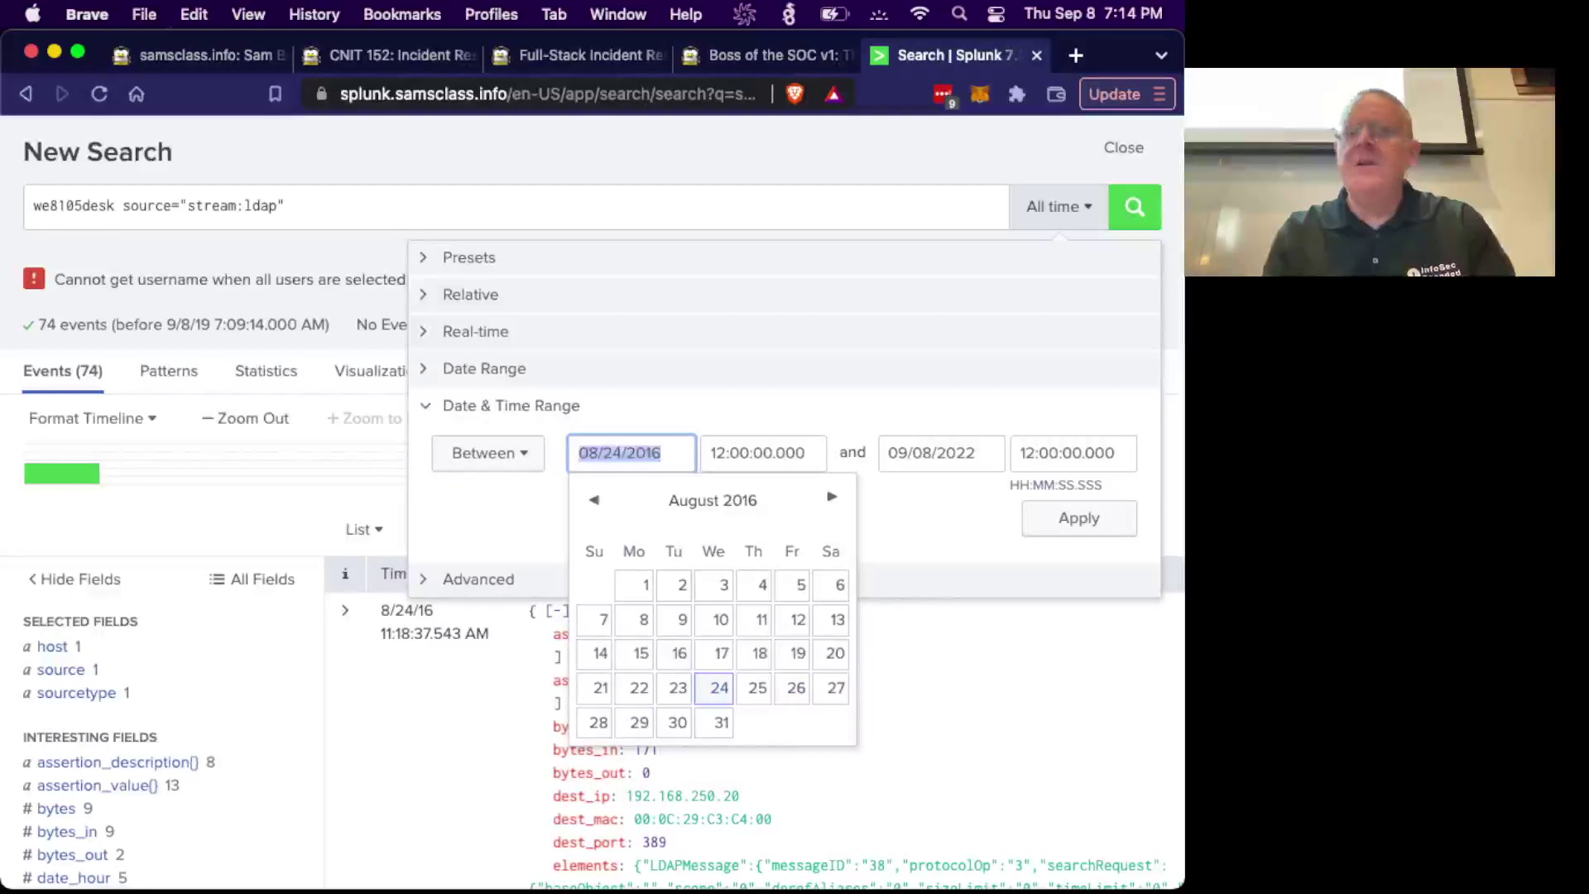
click(928, 455)
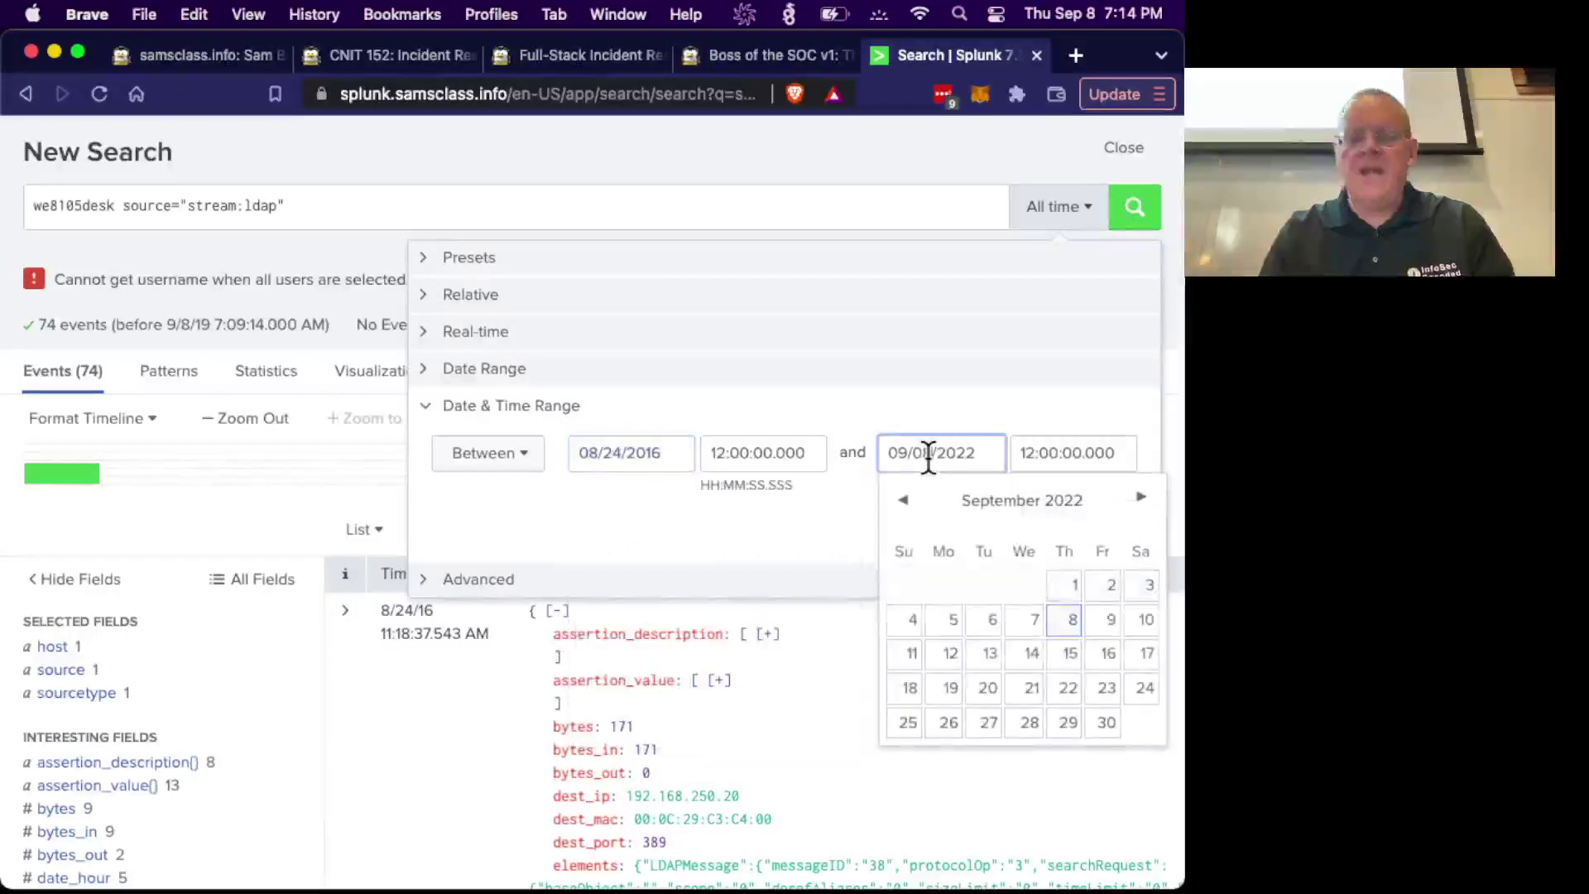
key(super+a)
key(super+v)
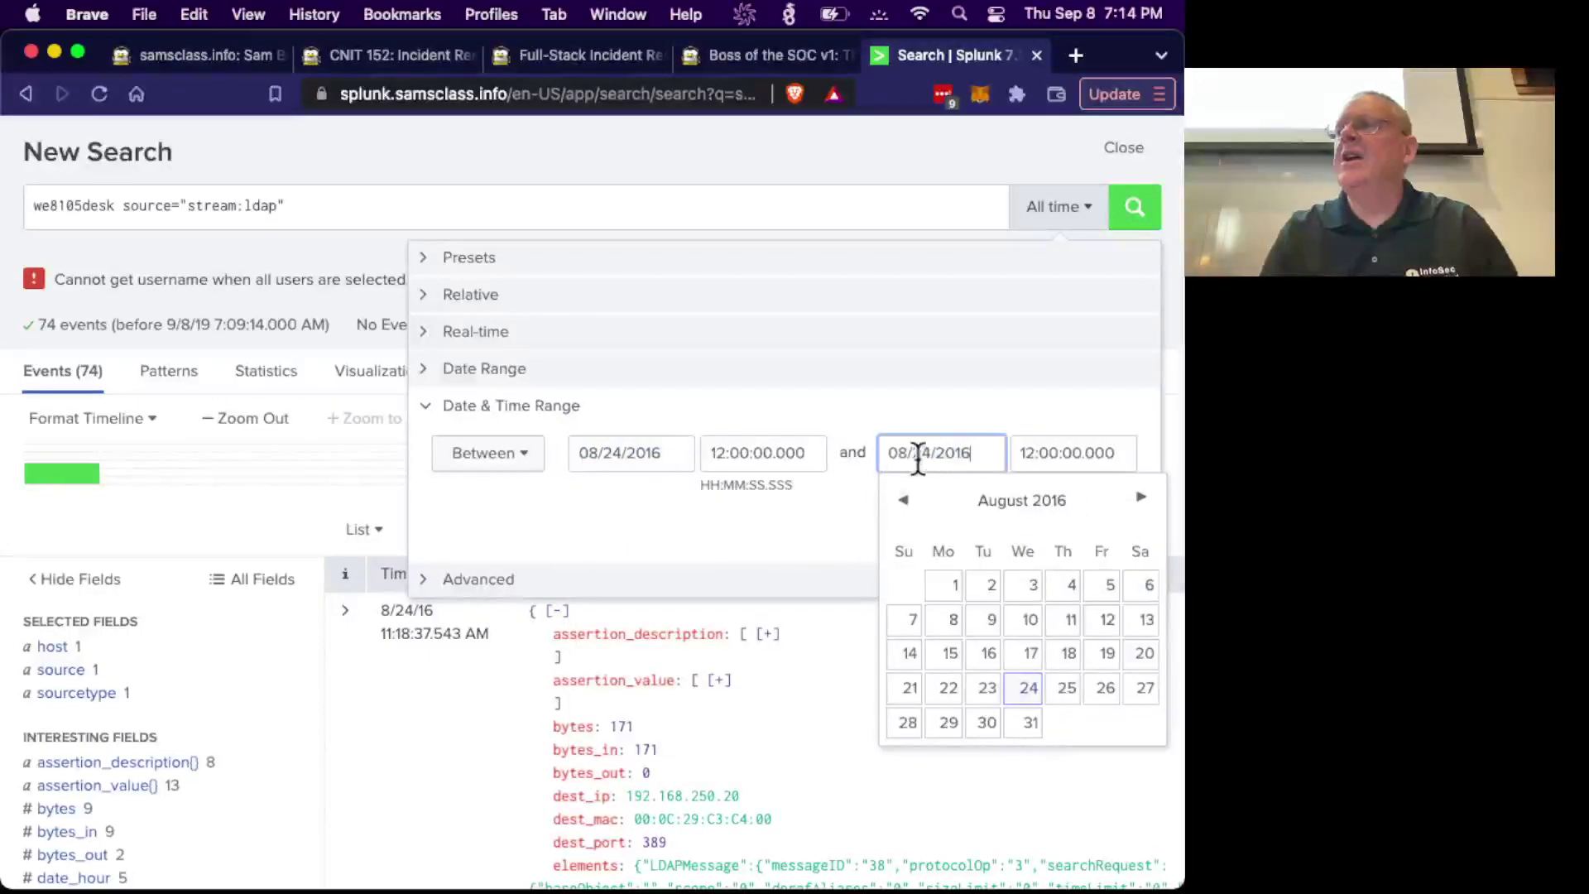
click(928, 455)
key(BackSpace)
text(5)
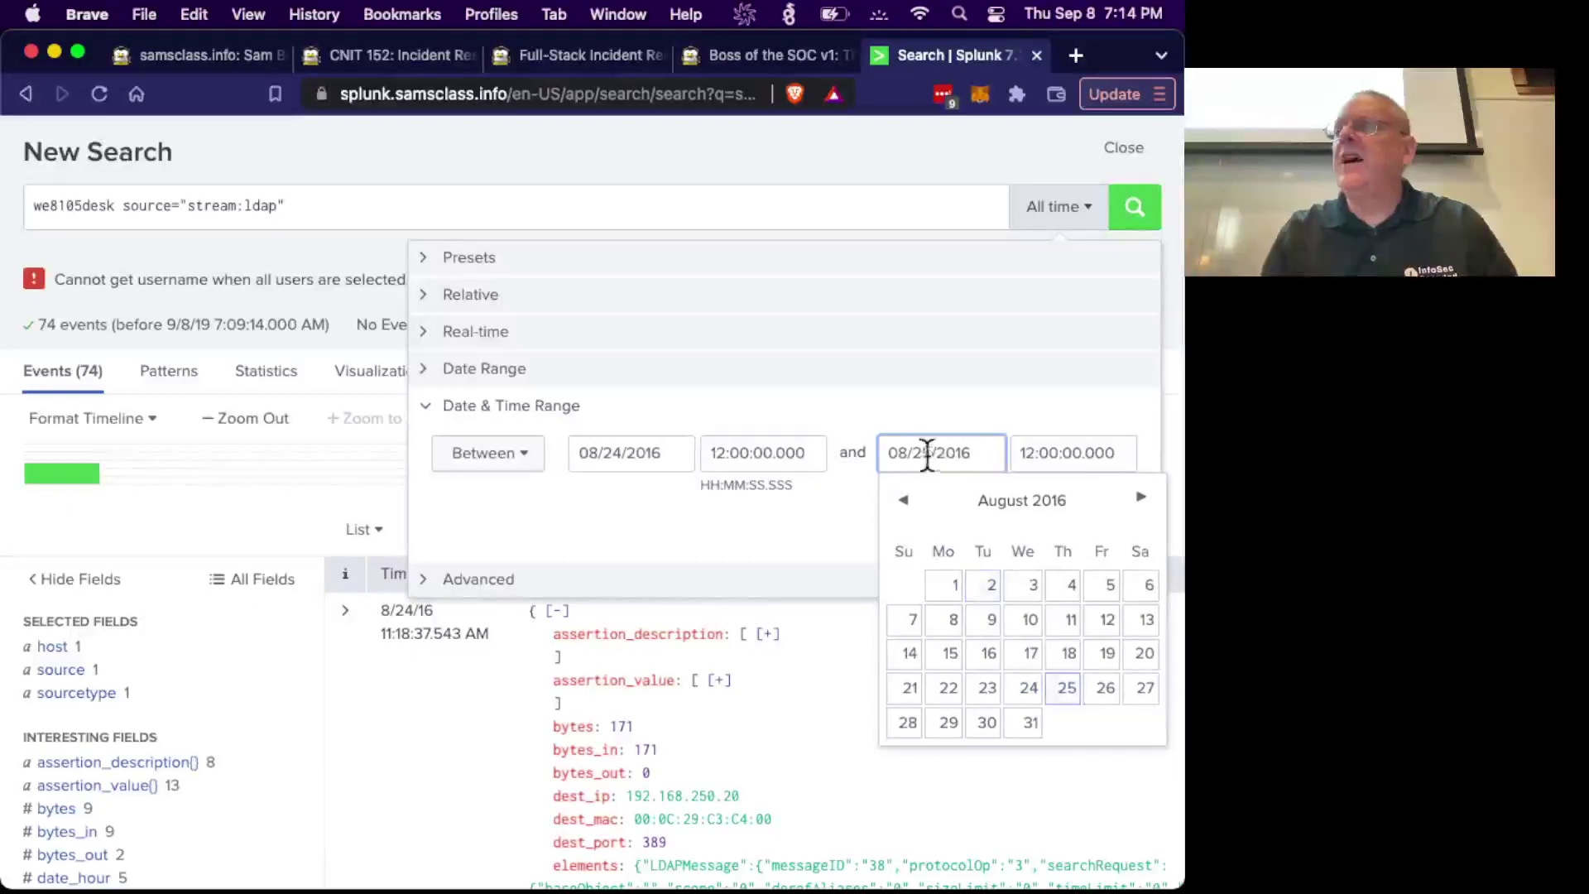
Set both the end time and the start time of the range to midnight, 0:00:00.000.
click(1043, 456)
key(BackSpace)
key(BackSpace)
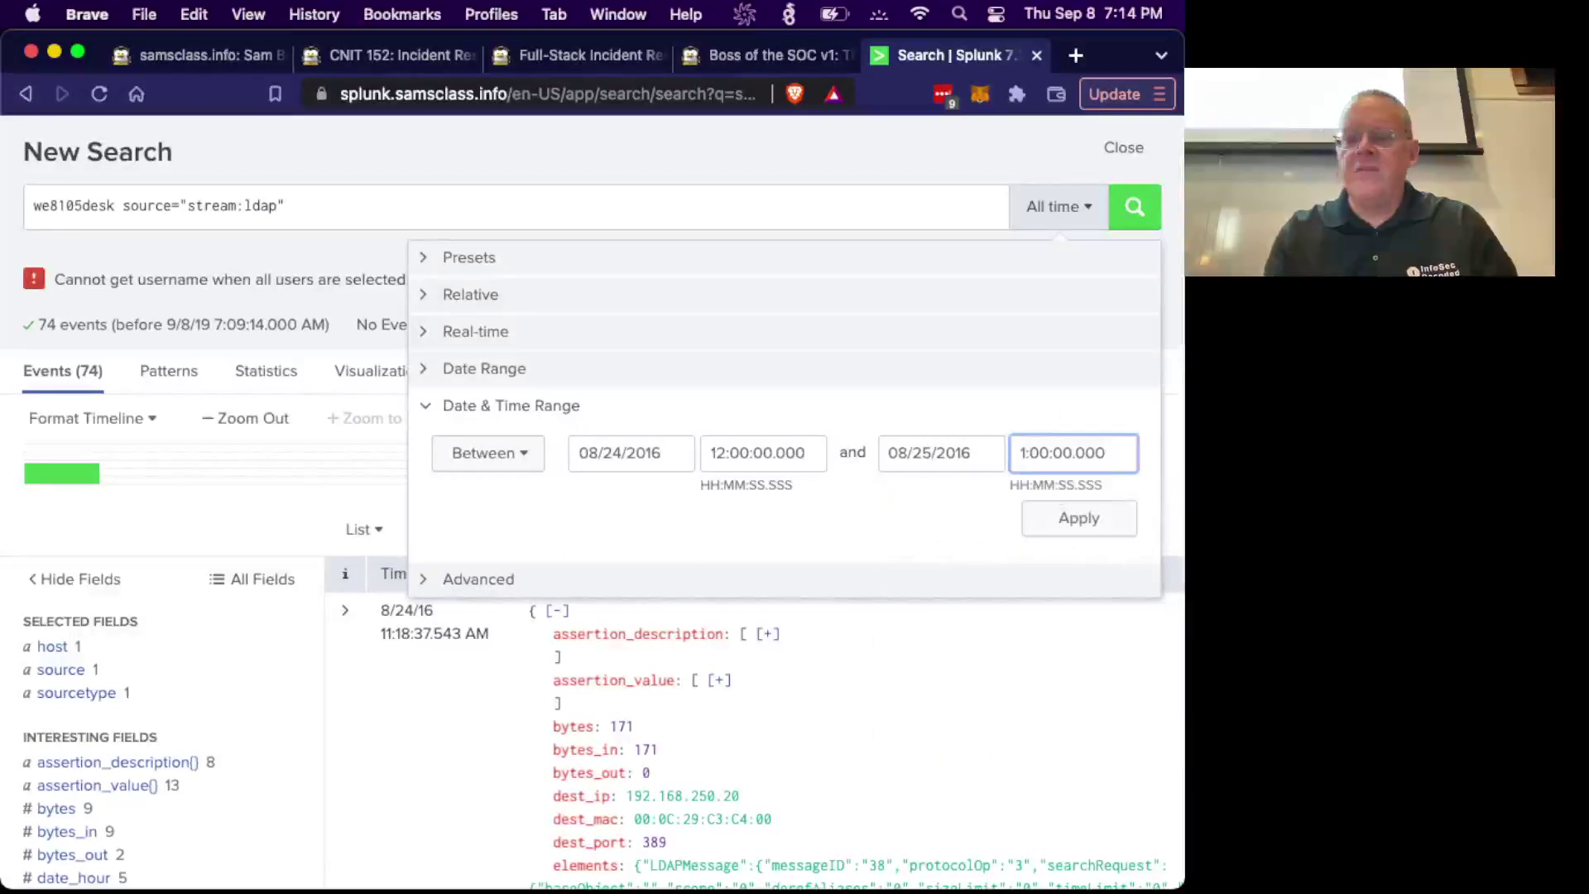
text(0)
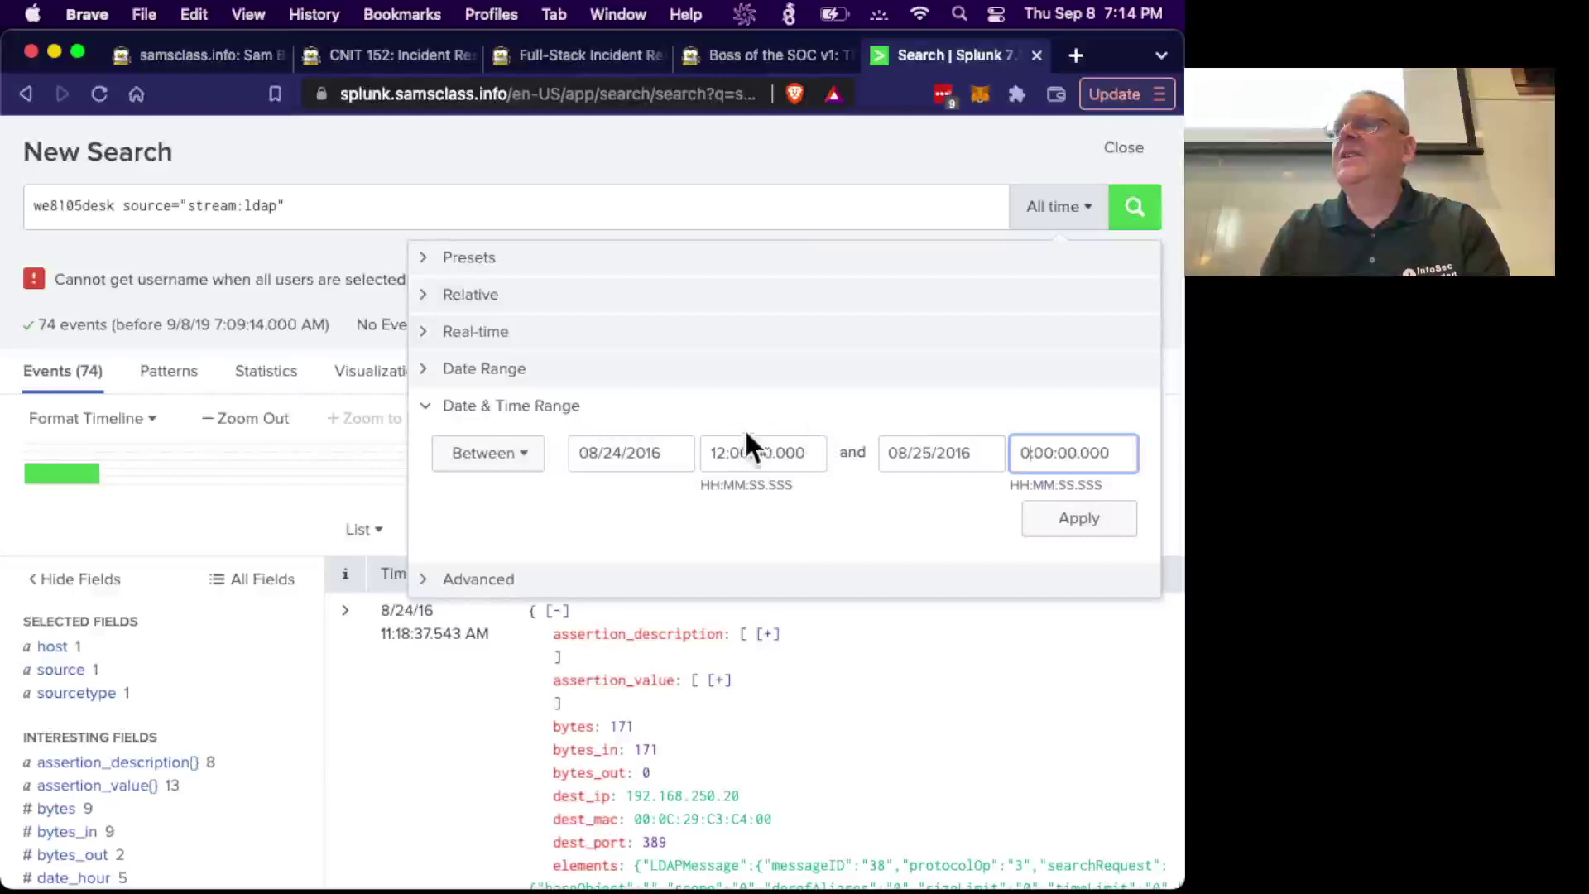
click(717, 454)
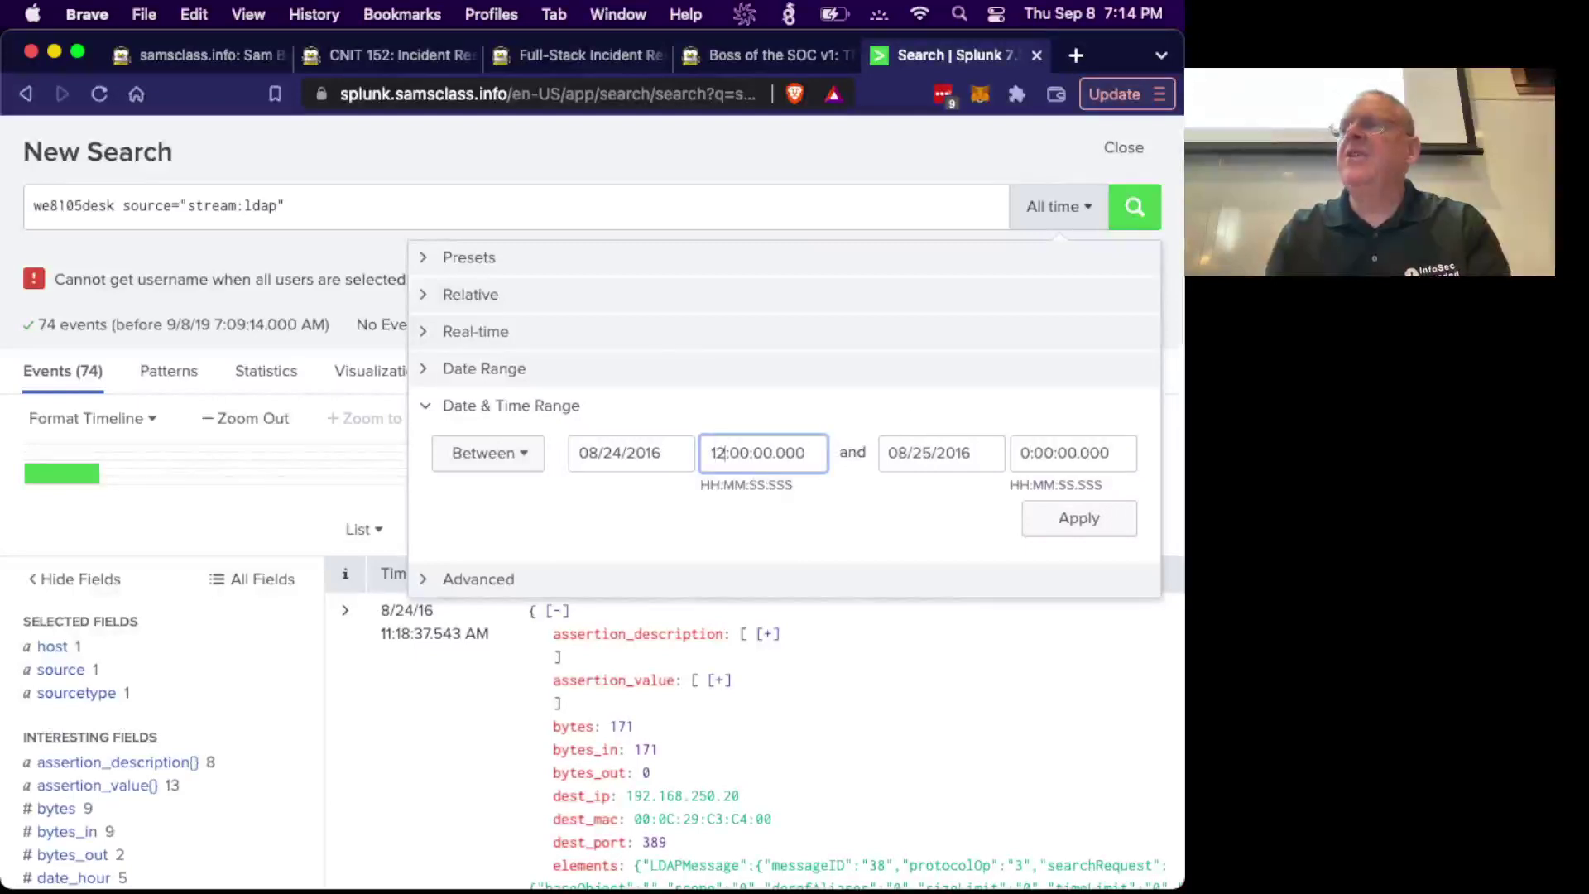
key(BackSpace)
key(BackSpace)
text(0)
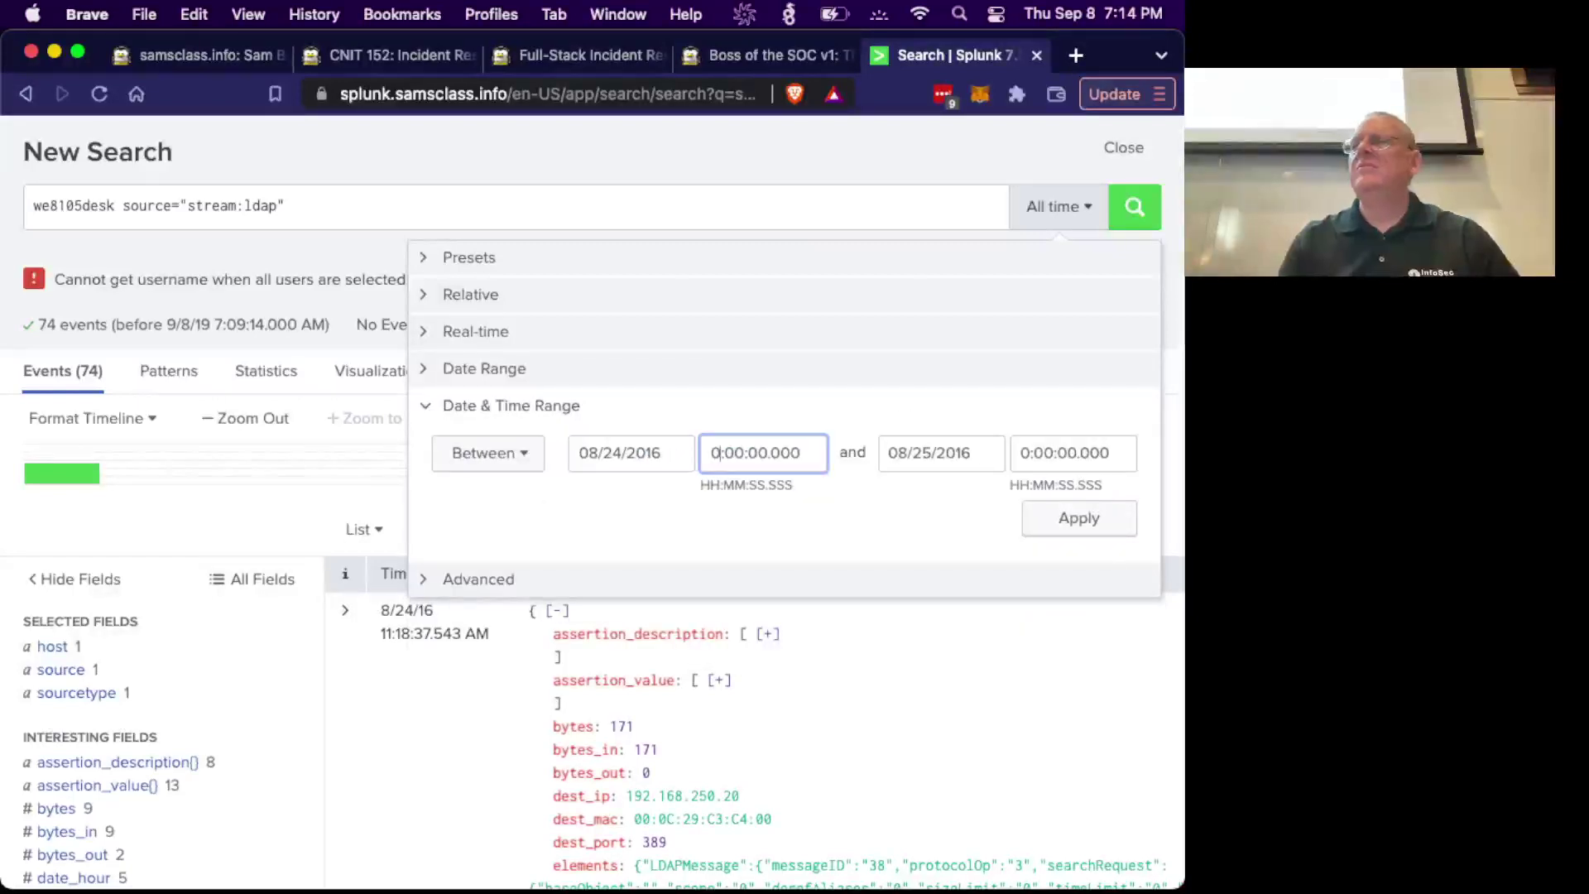
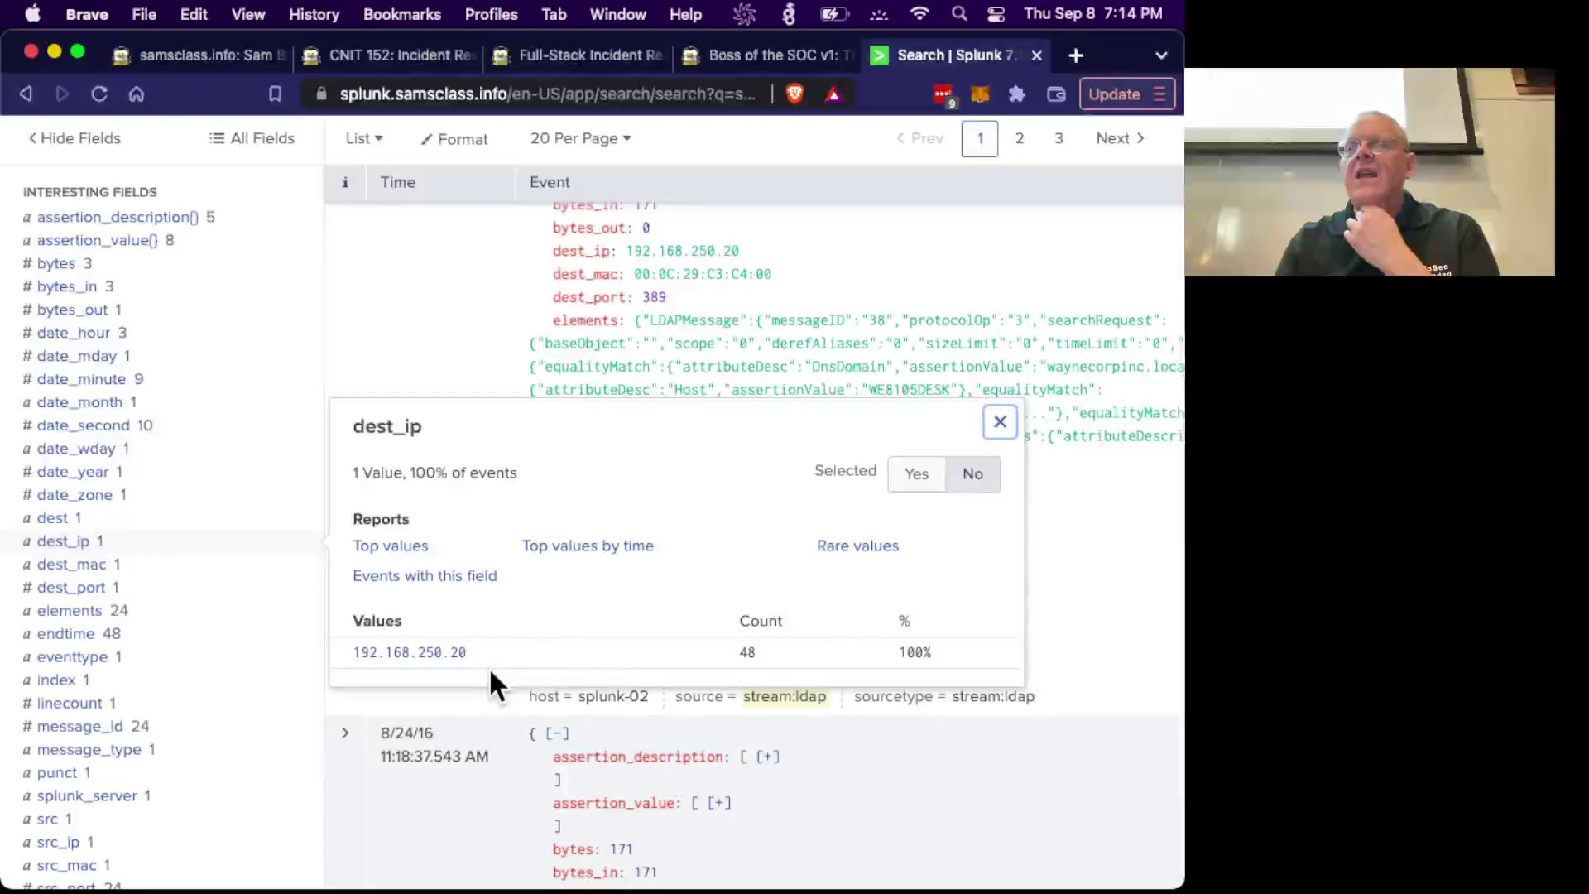
List the src_ip field's values for the filtered LDAP events and check them against question 4.1.
scroll(109, 678, down, 2)
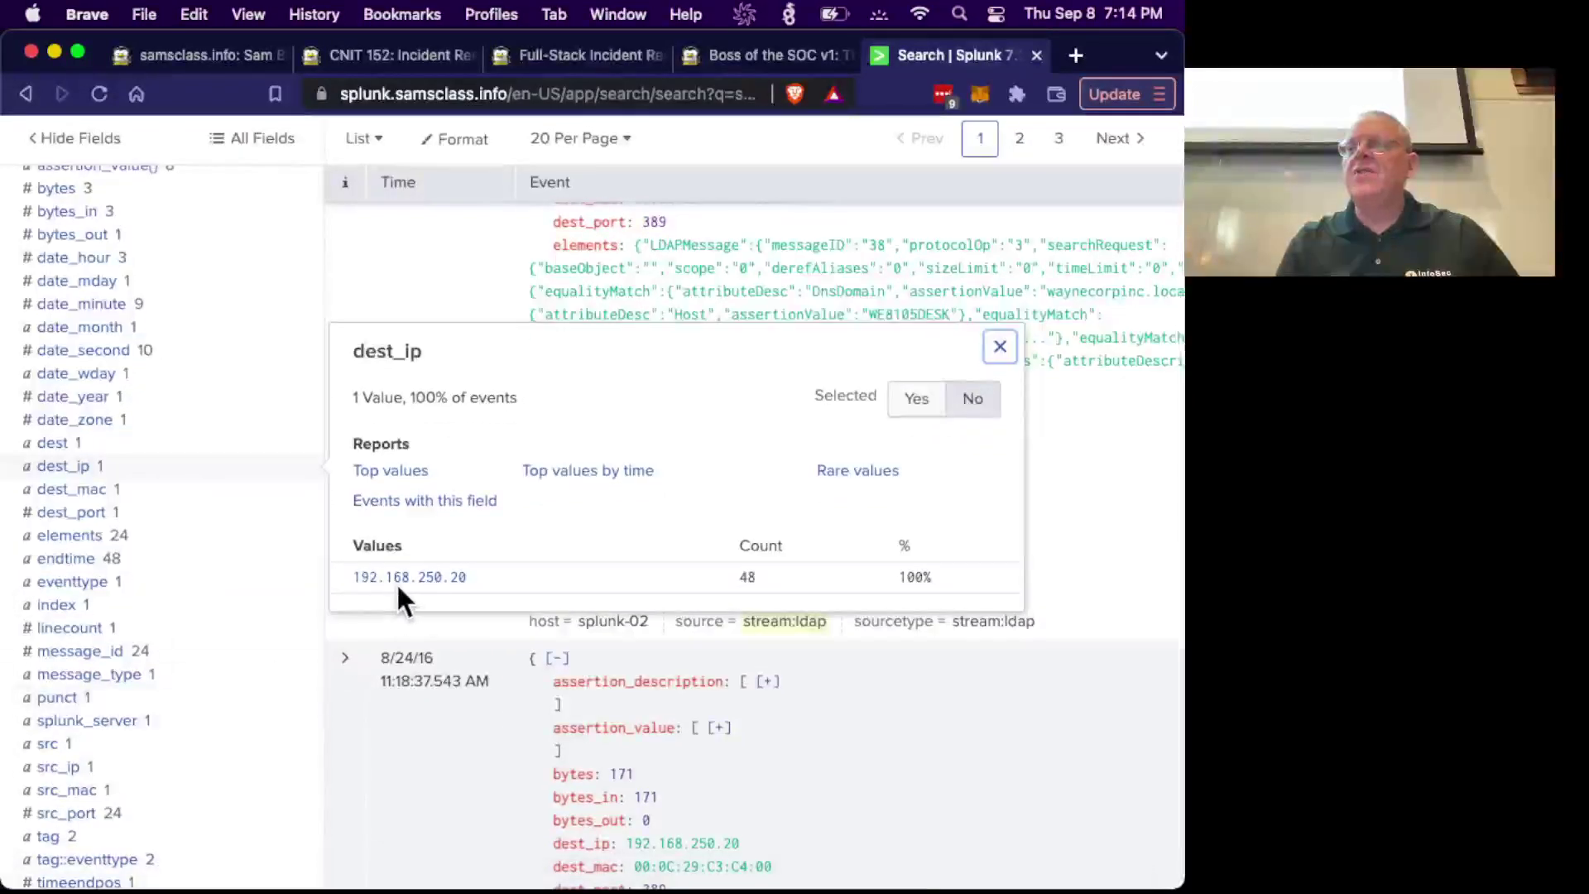
click(57, 766)
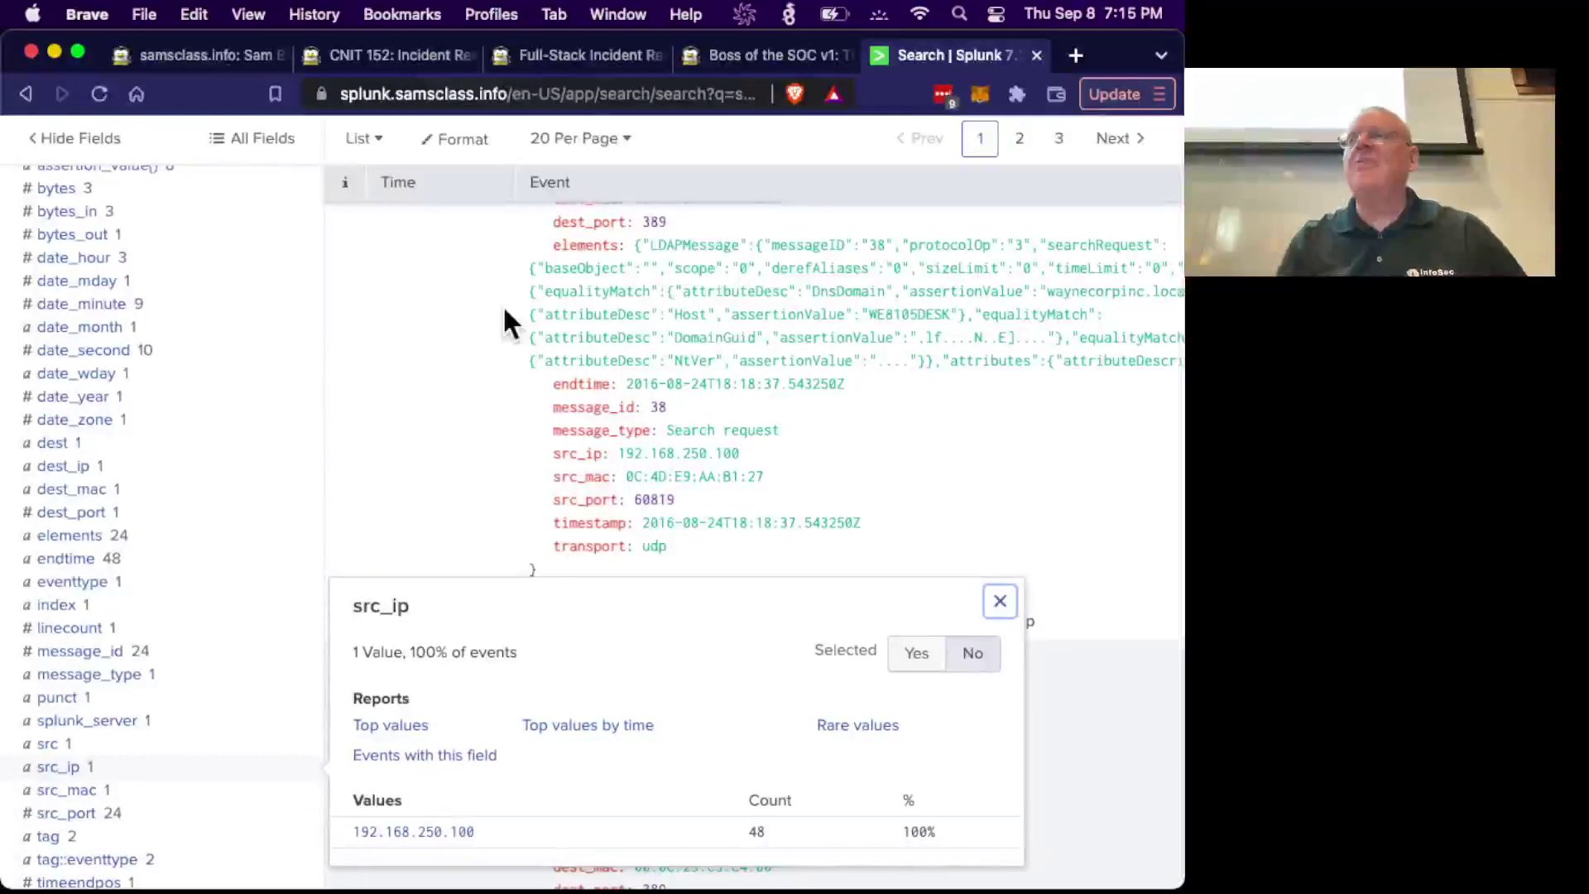
click(741, 56)
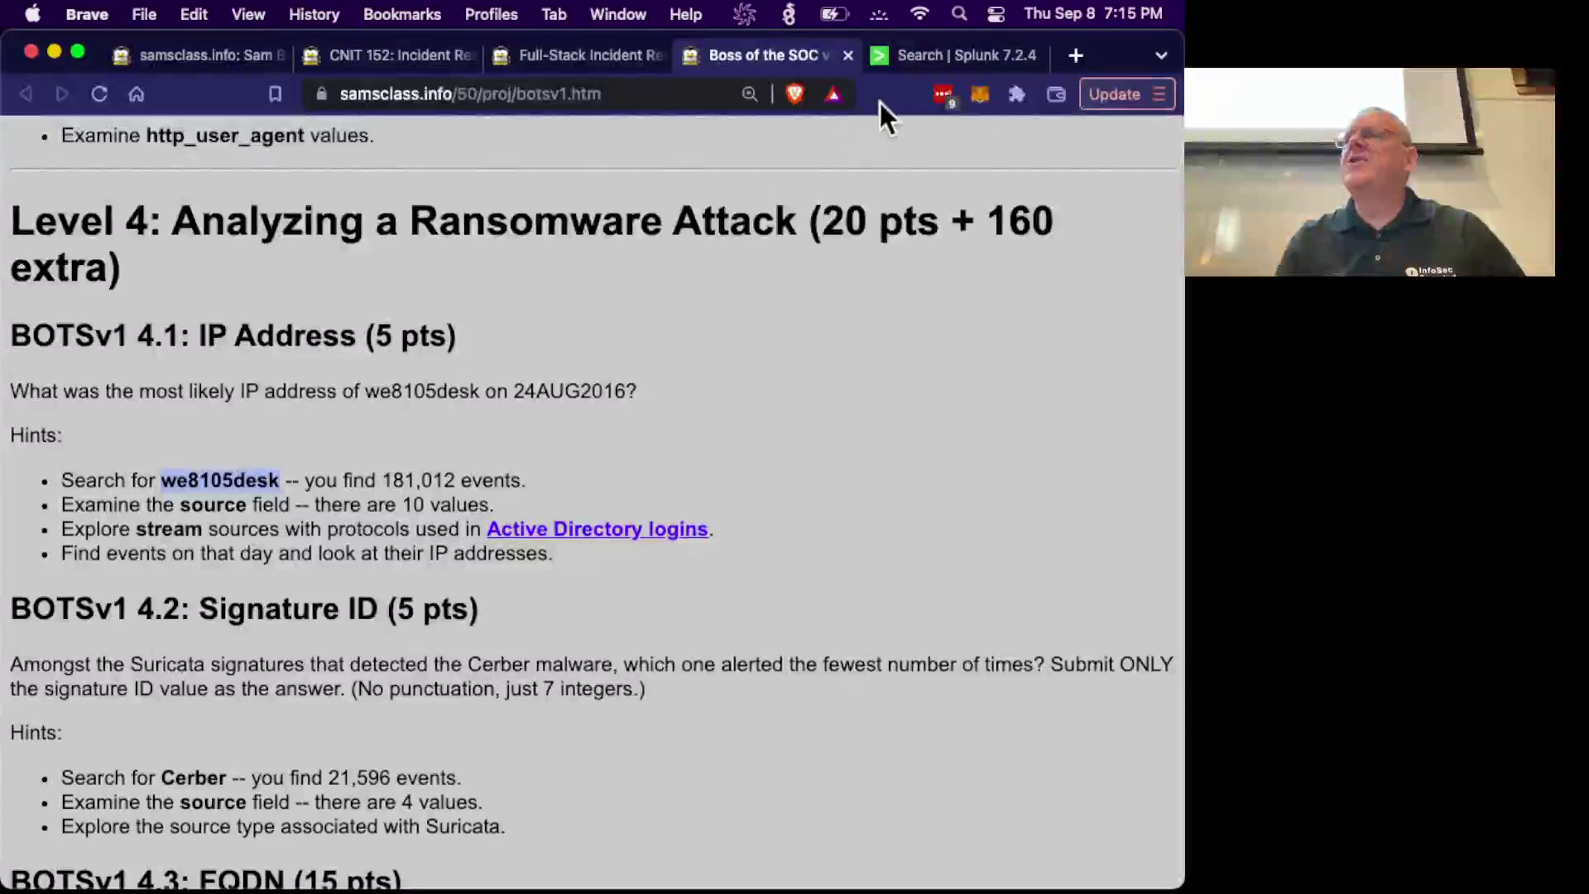
click(921, 62)
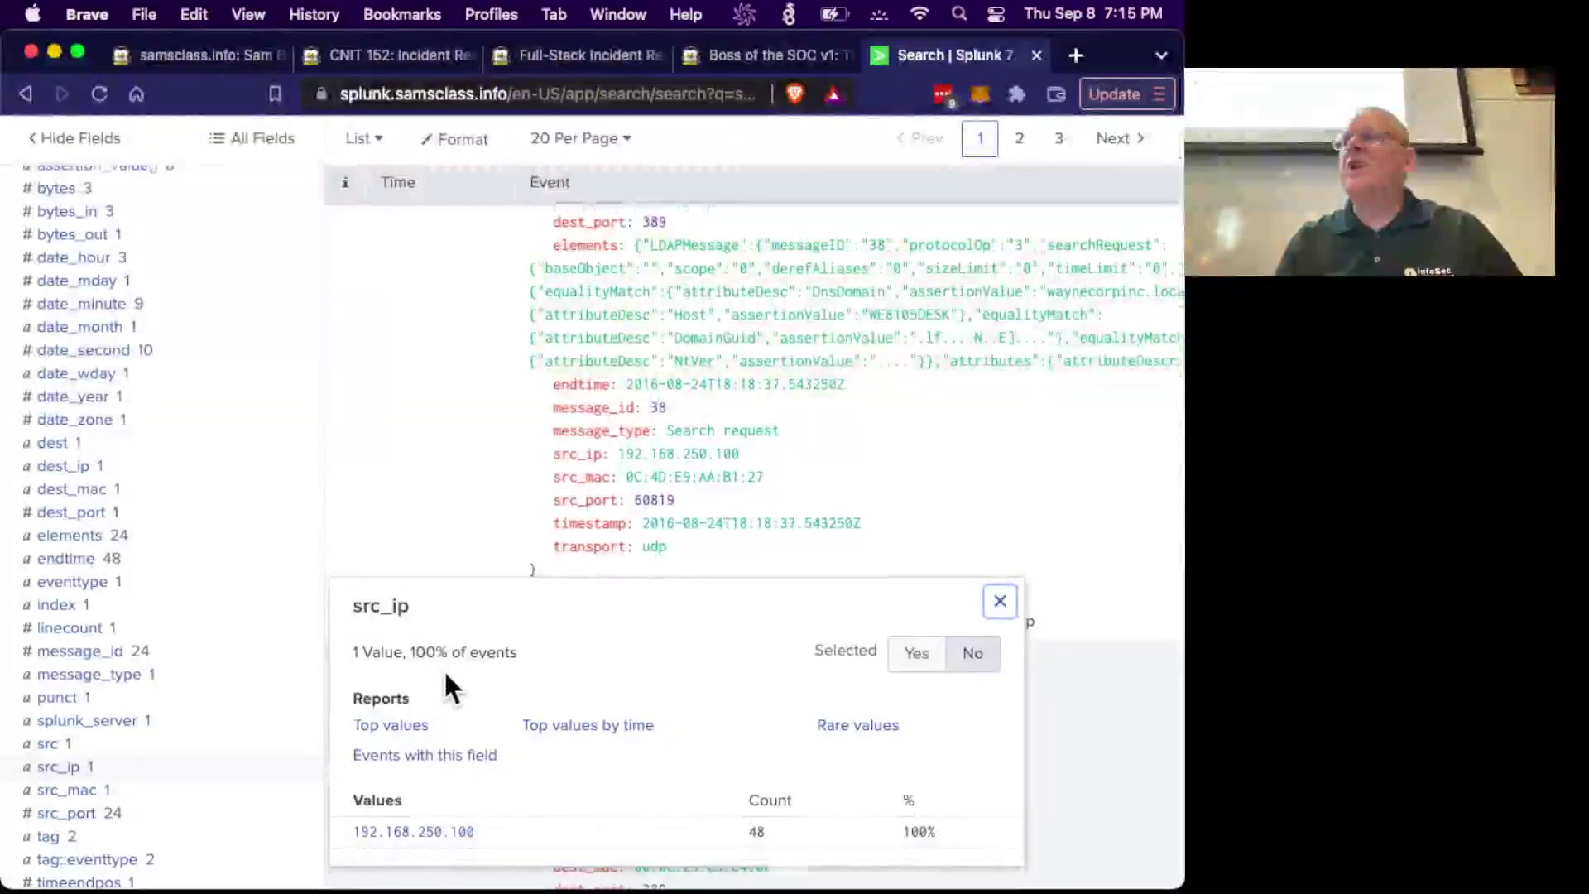
Compare dest_ip and src_ip in the first LDAP event and select the address in the src_ip value list.
scroll(444, 669, up, 5)
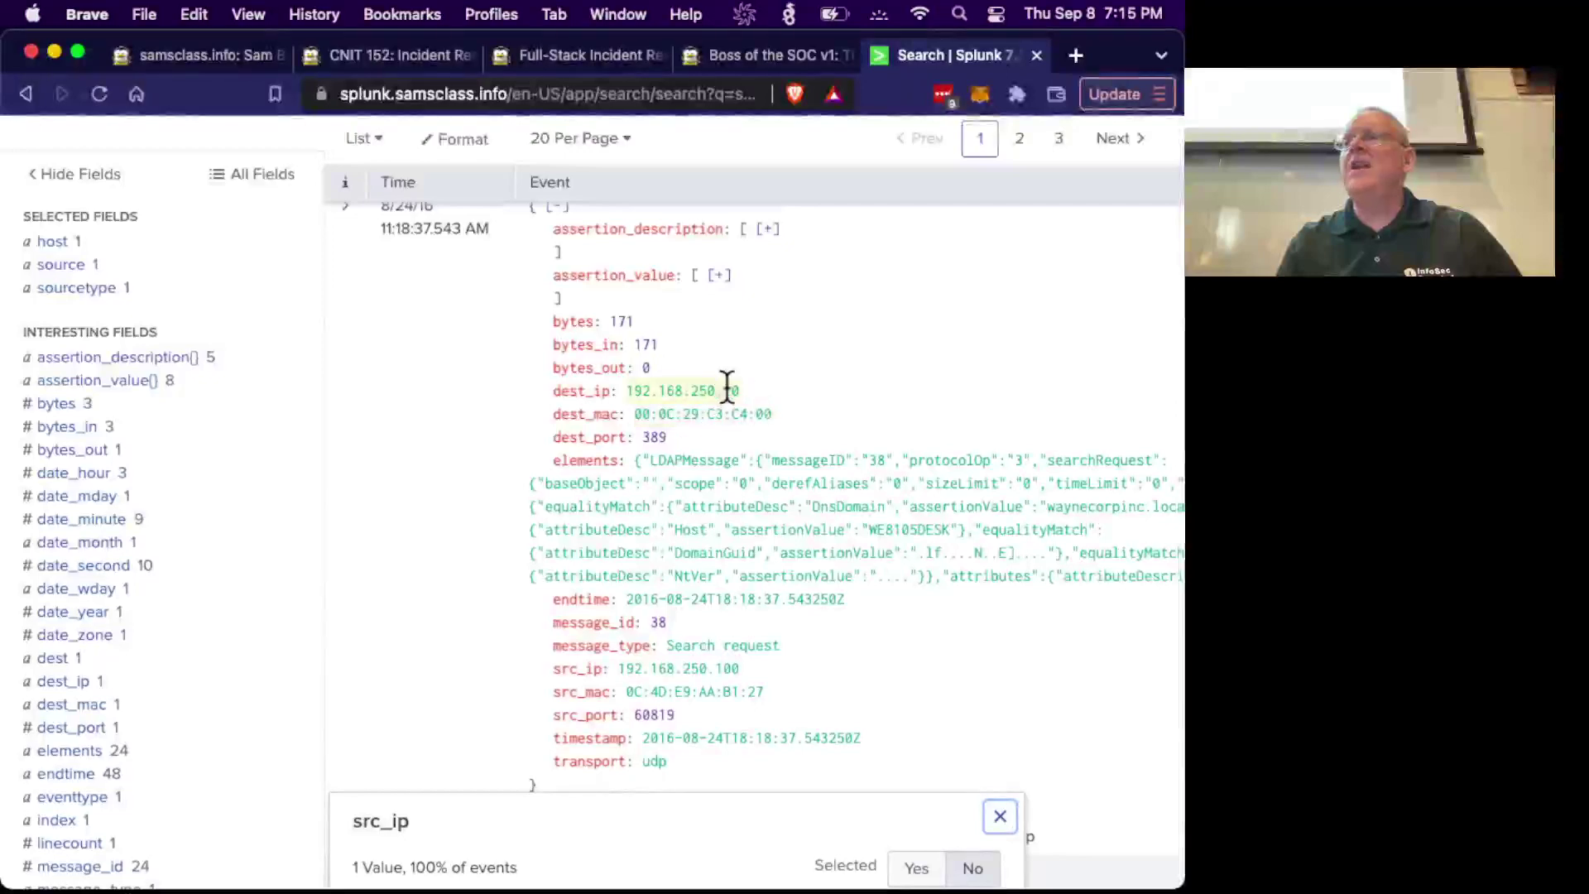
scroll(369, 662, down, 8)
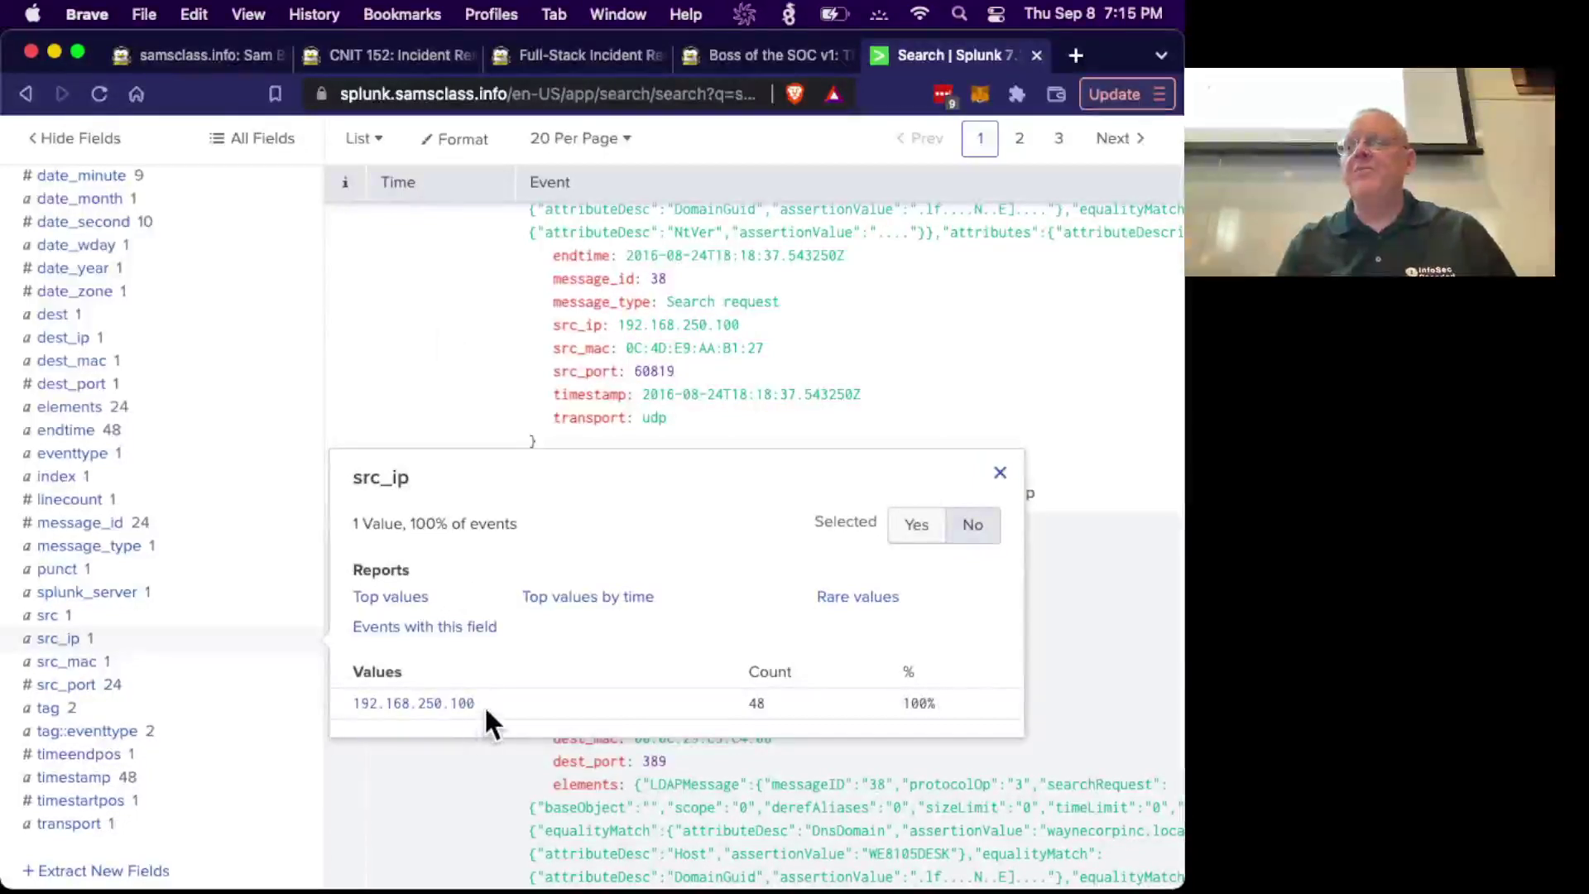
drag(484, 704, 346, 695)
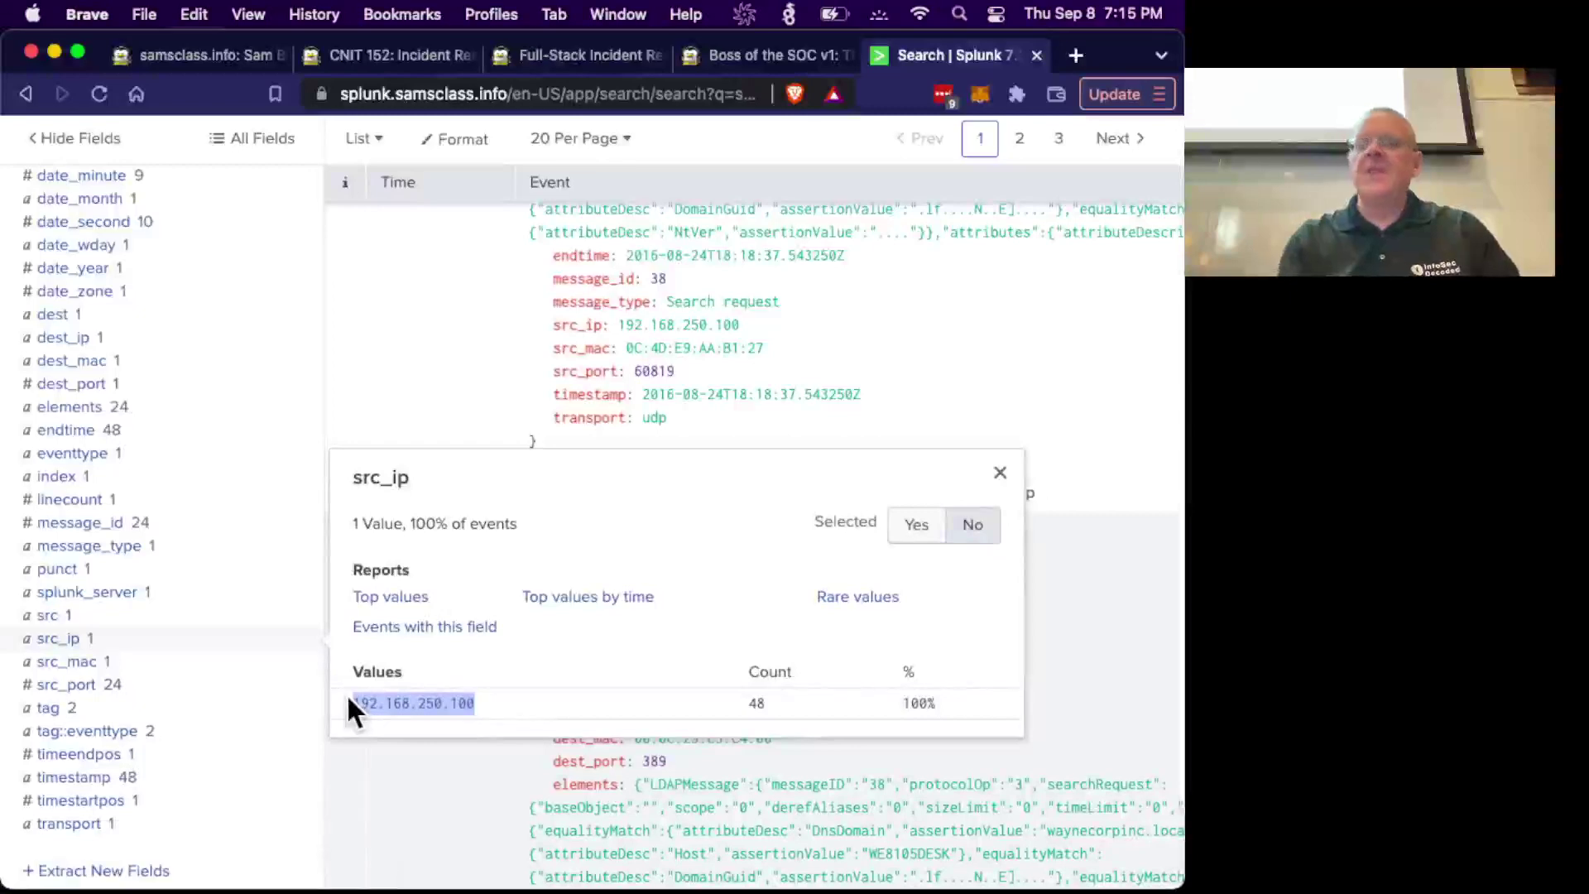
key(super+Tab)
key(super+Tab)
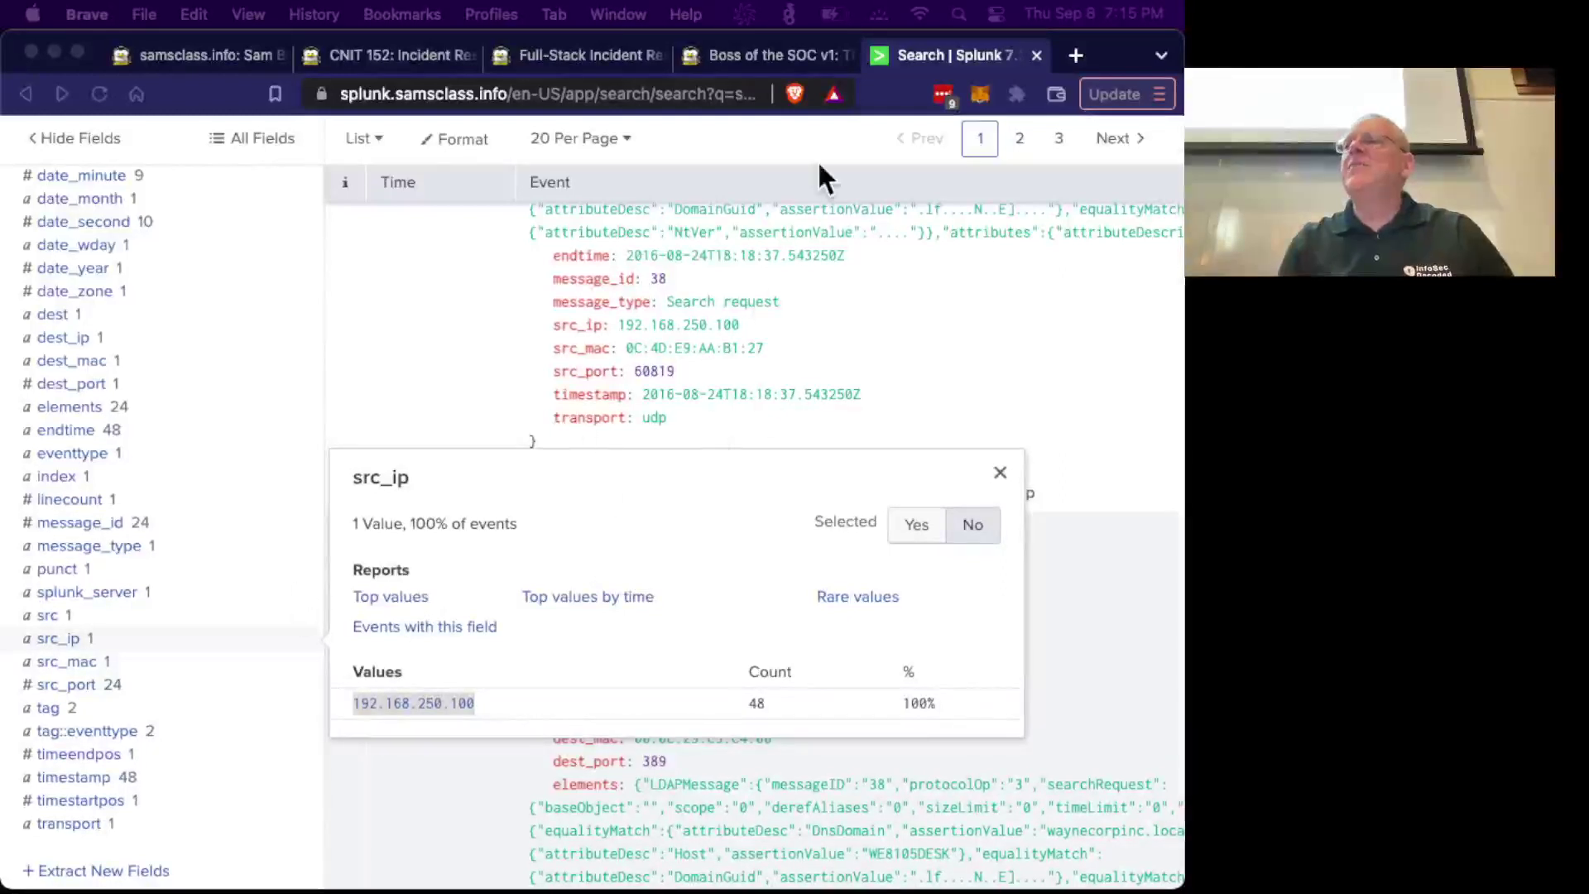
Read question 4.2 on the Suricata signature ID and its hints on the Boss of the SOC page.
click(791, 63)
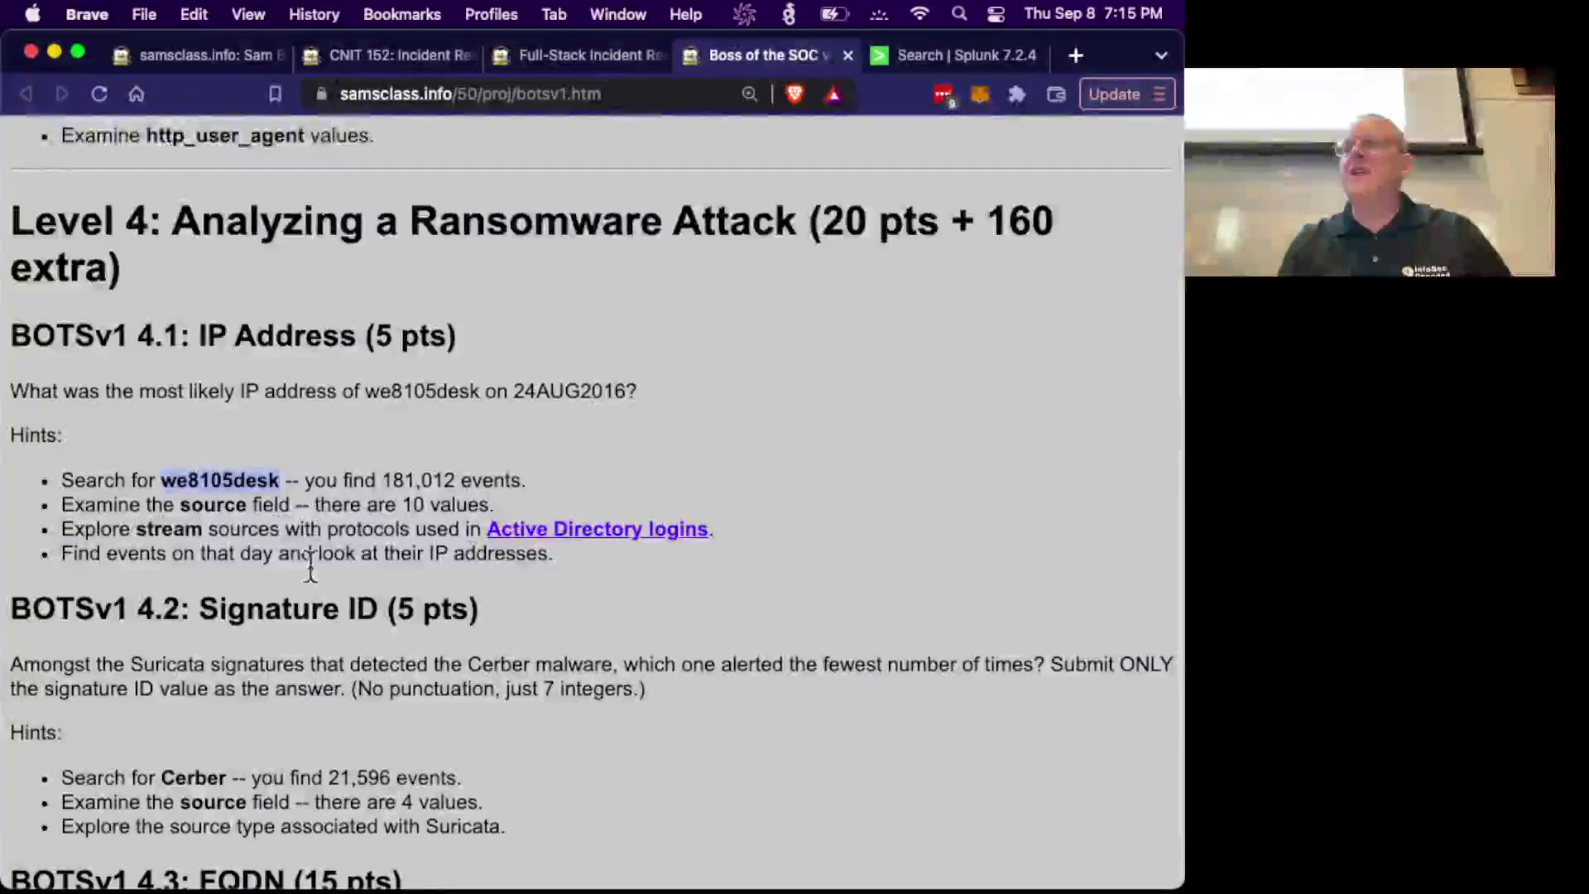
scroll(310, 568, down, 2)
scroll(311, 568, down, 3)
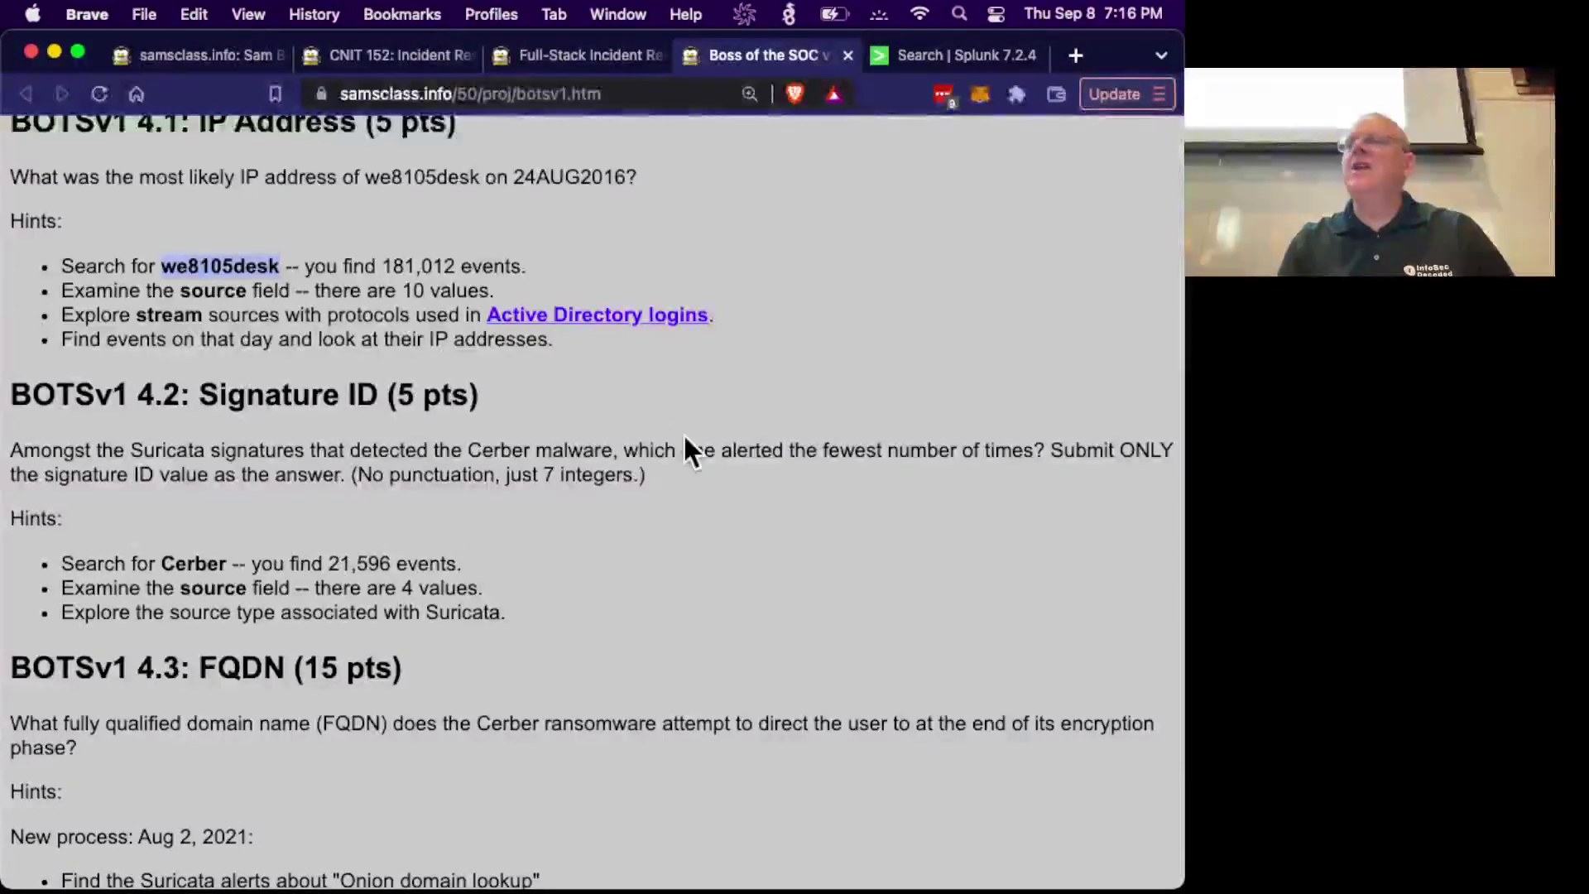
Replace the we8105desk query in Splunk with Cerber and run the search.
click(924, 48)
scroll(230, 414, up, 5)
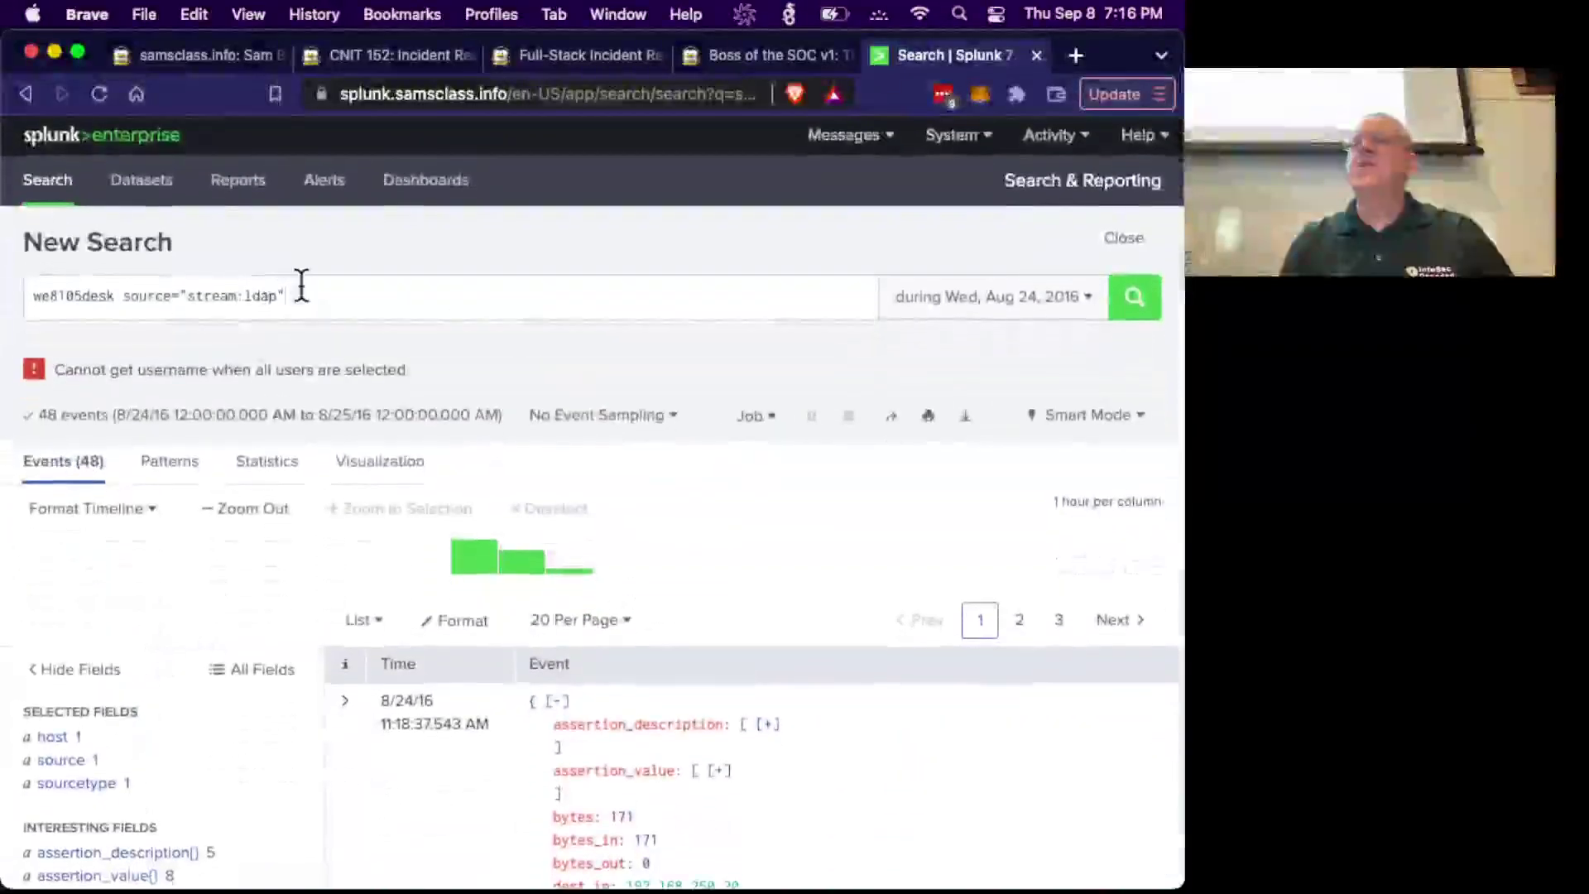
click(301, 286)
triple_click(301, 285)
text(c)
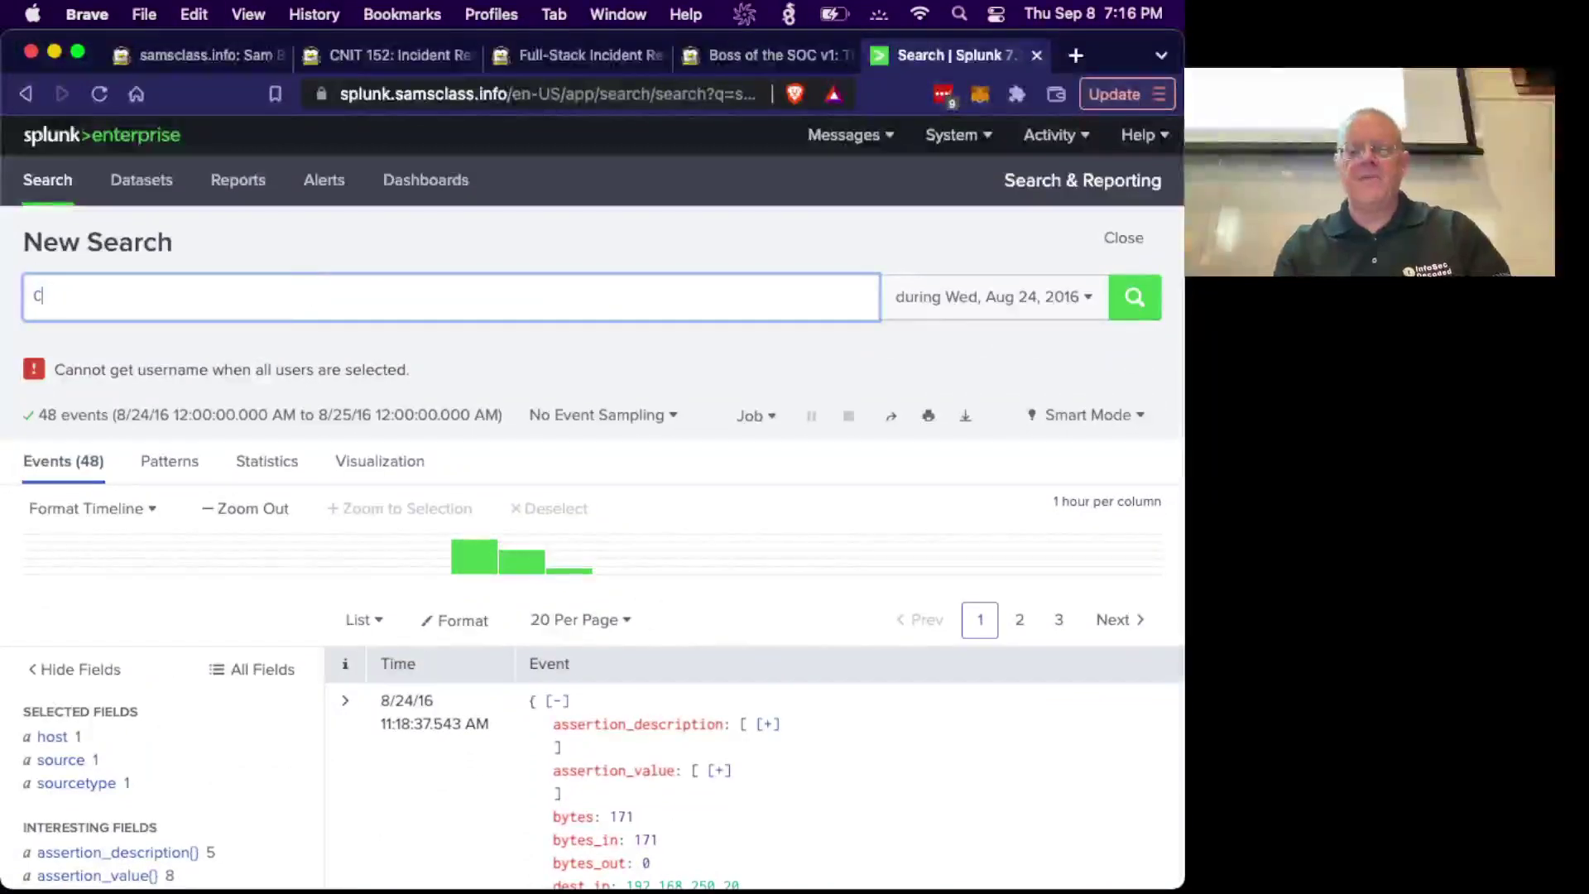
text(erber)
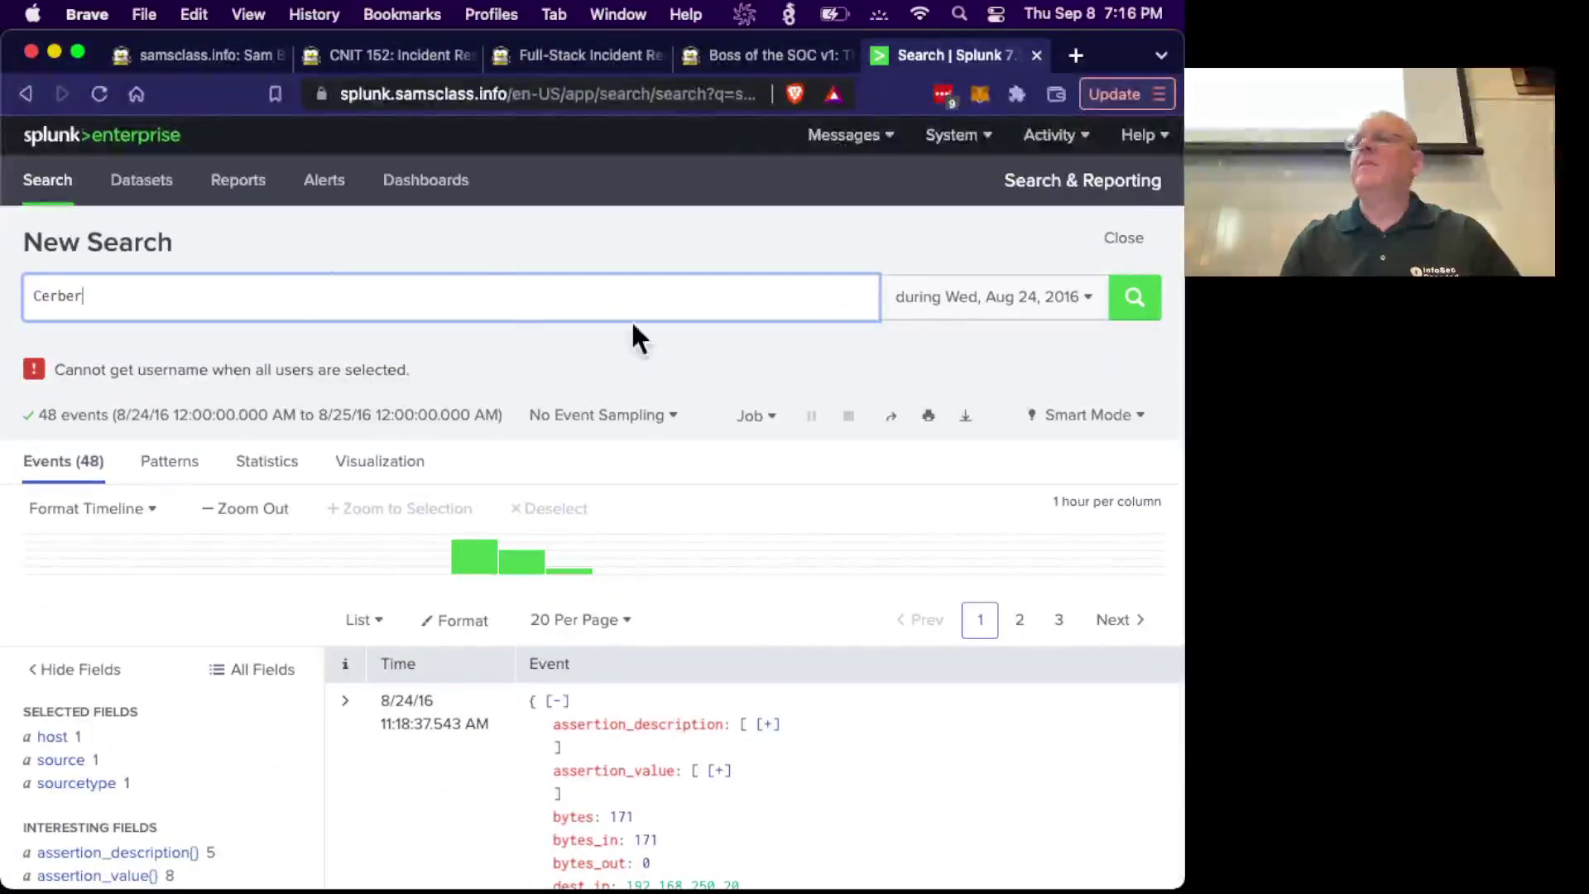
click(1117, 311)
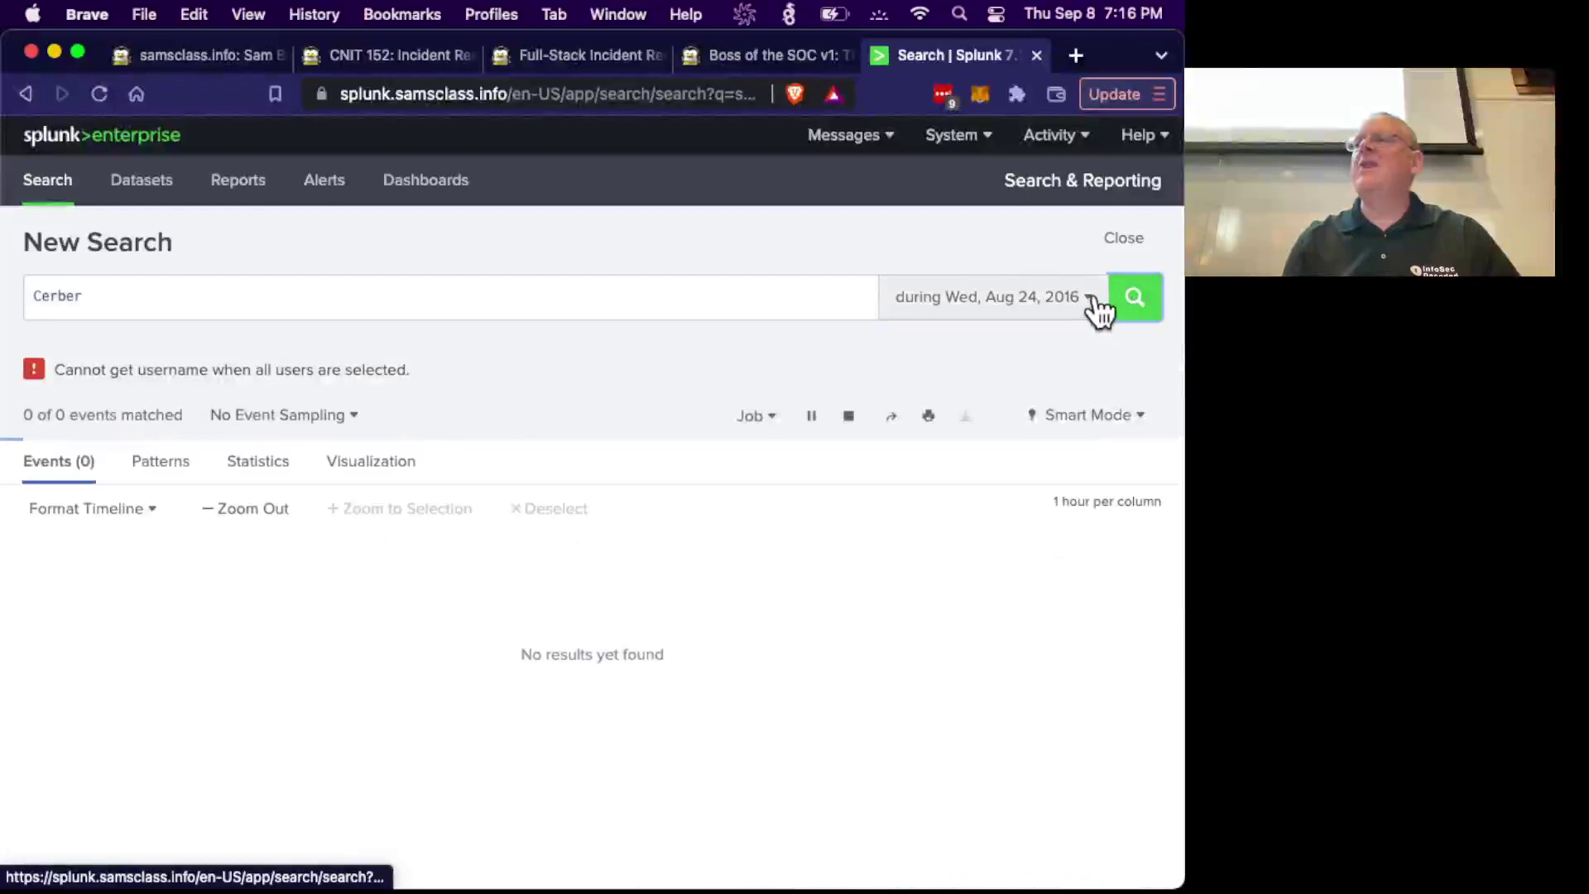
Change the Cerber search's time range to the All time preset.
click(1096, 308)
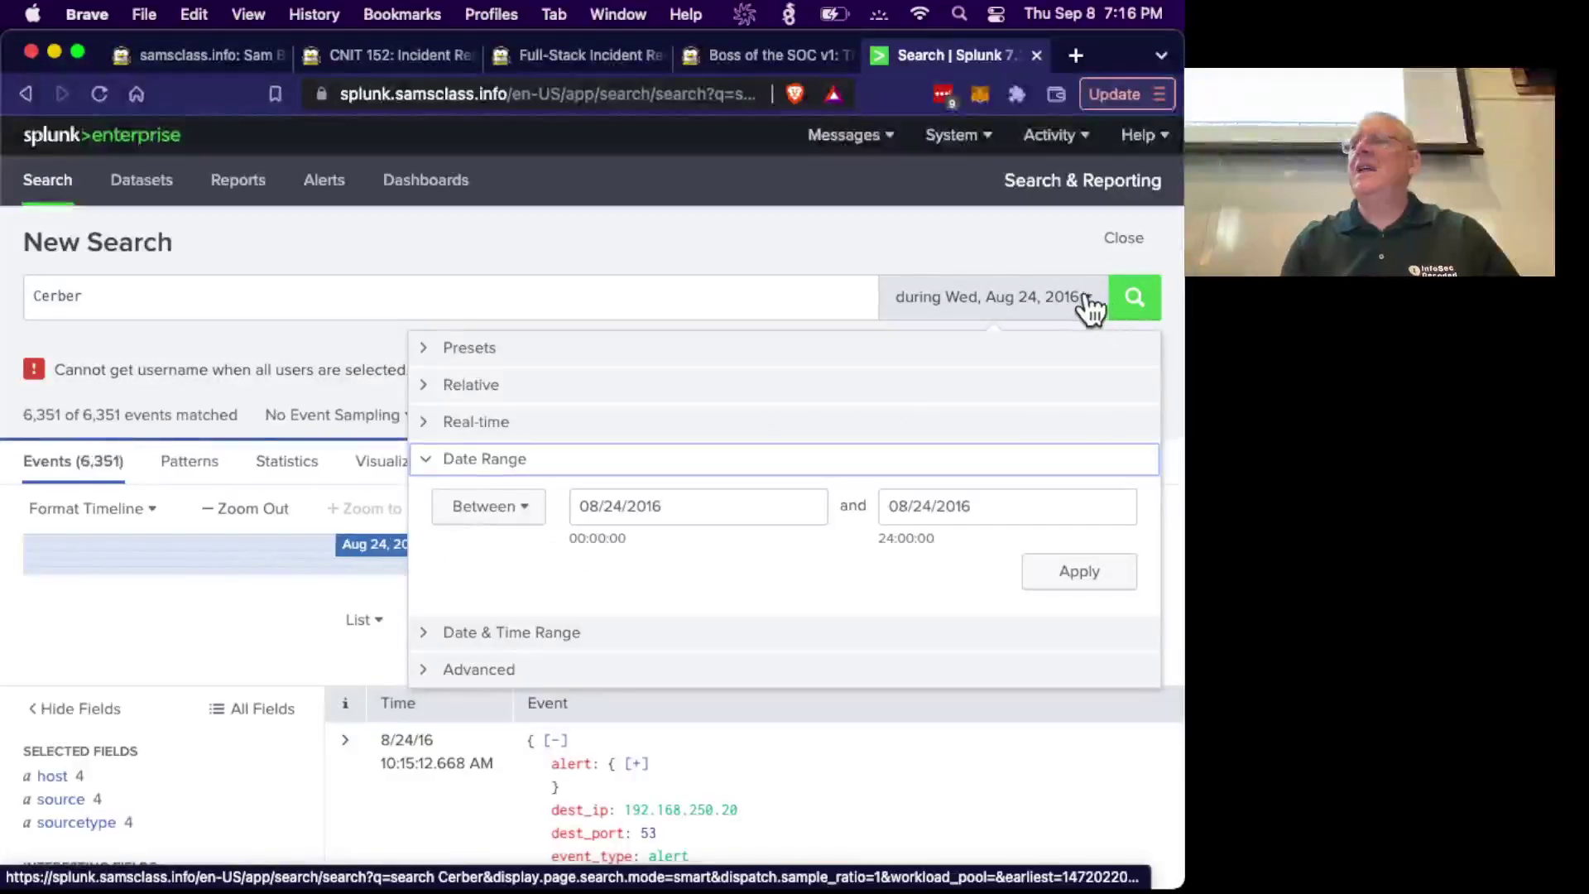
click(488, 349)
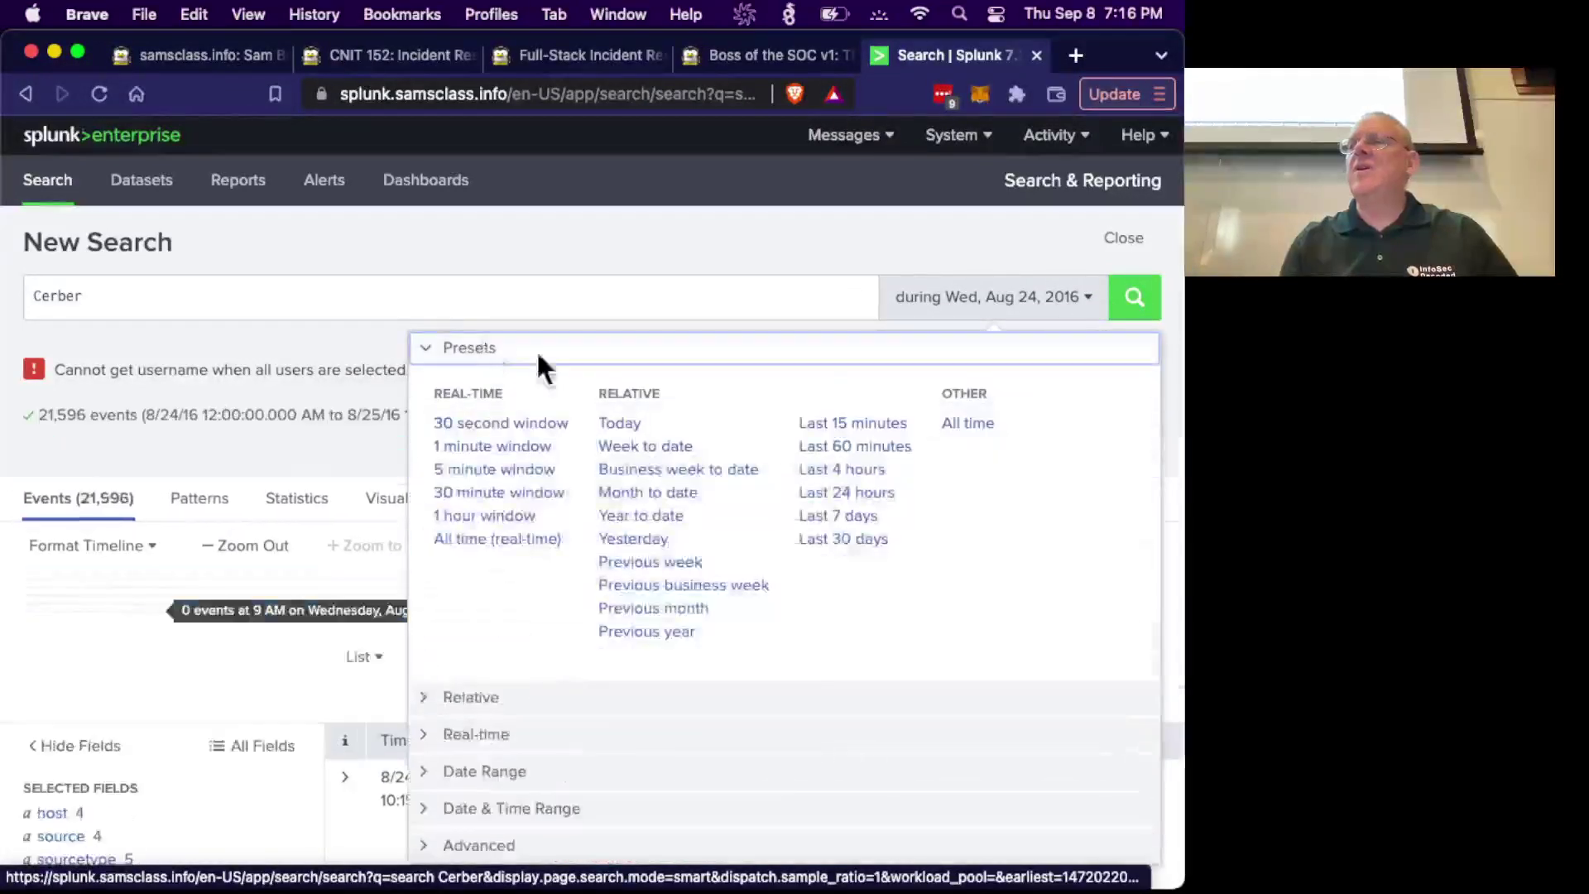
click(968, 422)
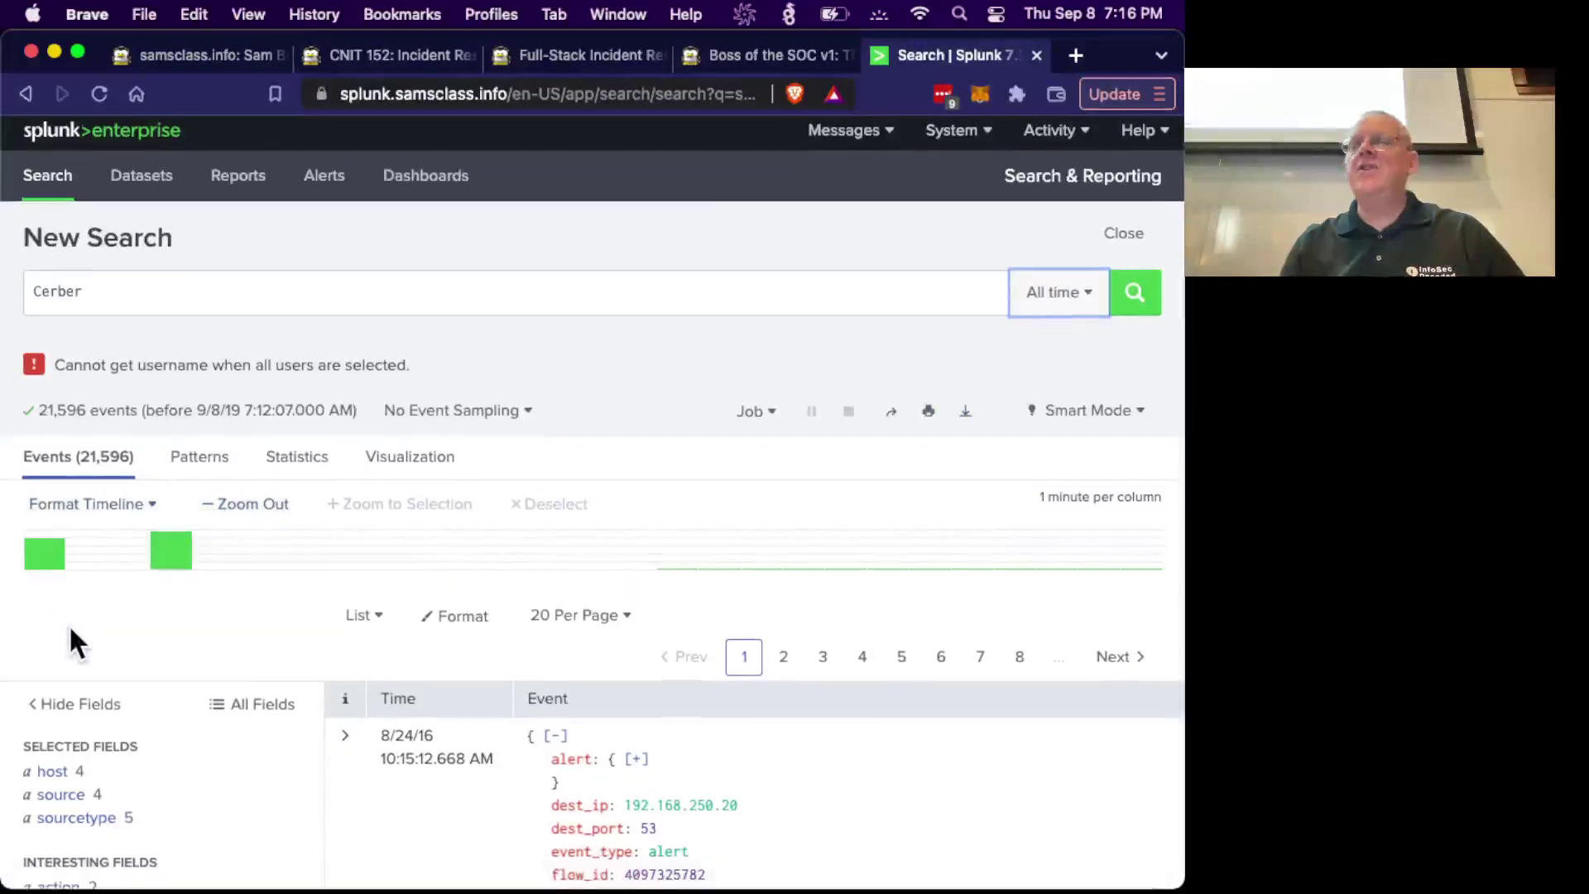
List the source field's values and filter the Cerber events to the /var/log/suricata/eve.json source.
scroll(70, 626, down, 3)
click(65, 563)
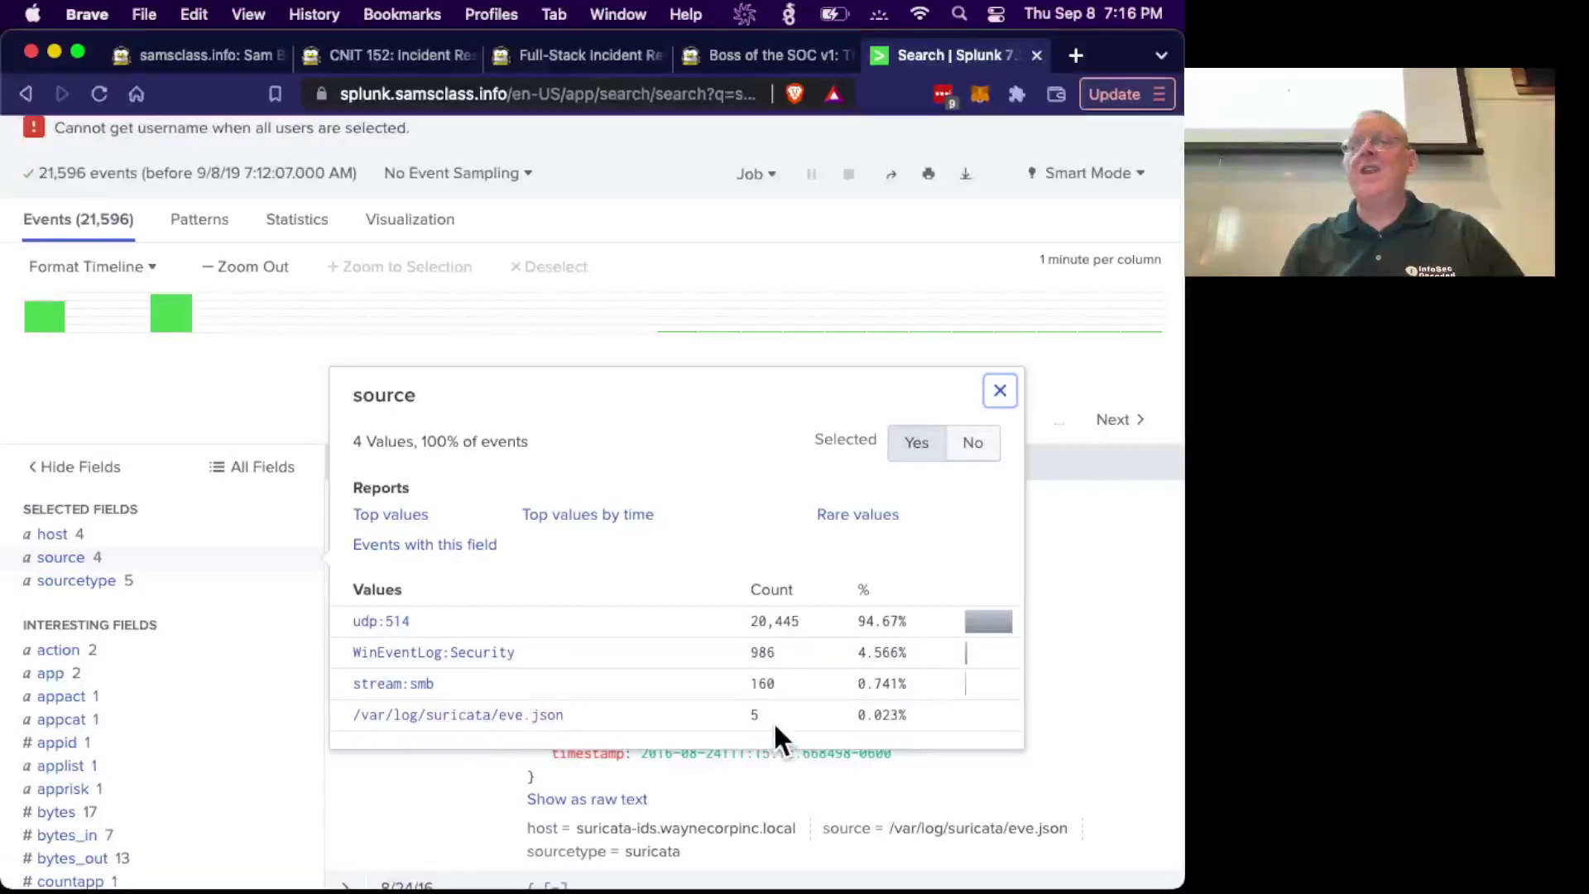
click(469, 715)
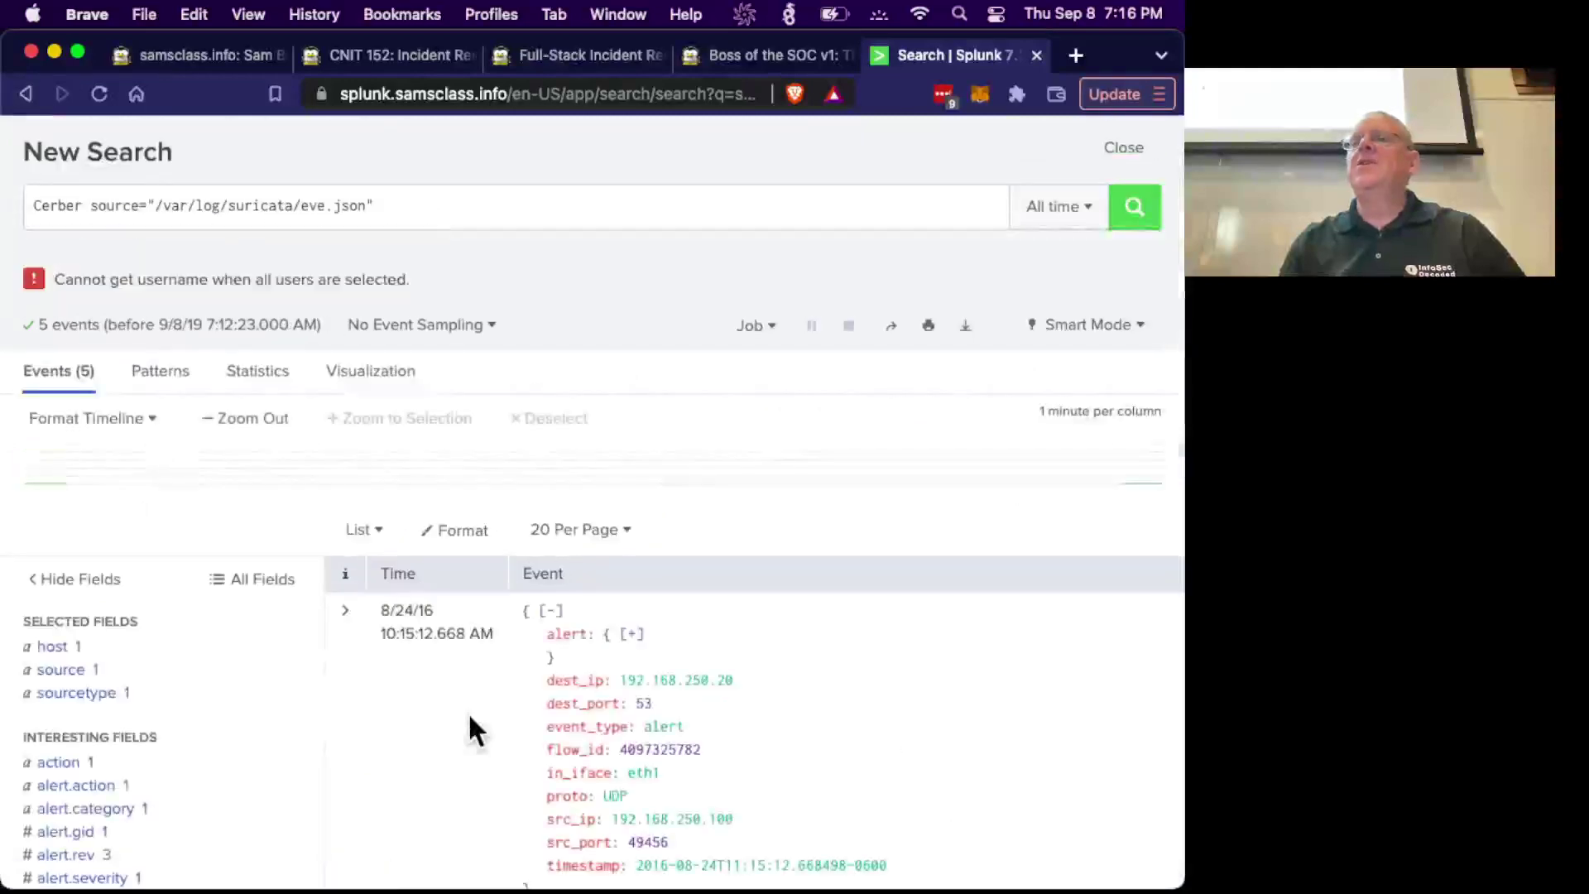
Recheck question 4.2 and list the alert.signature_id values with their counts for the Suricata Cerber events.
click(757, 57)
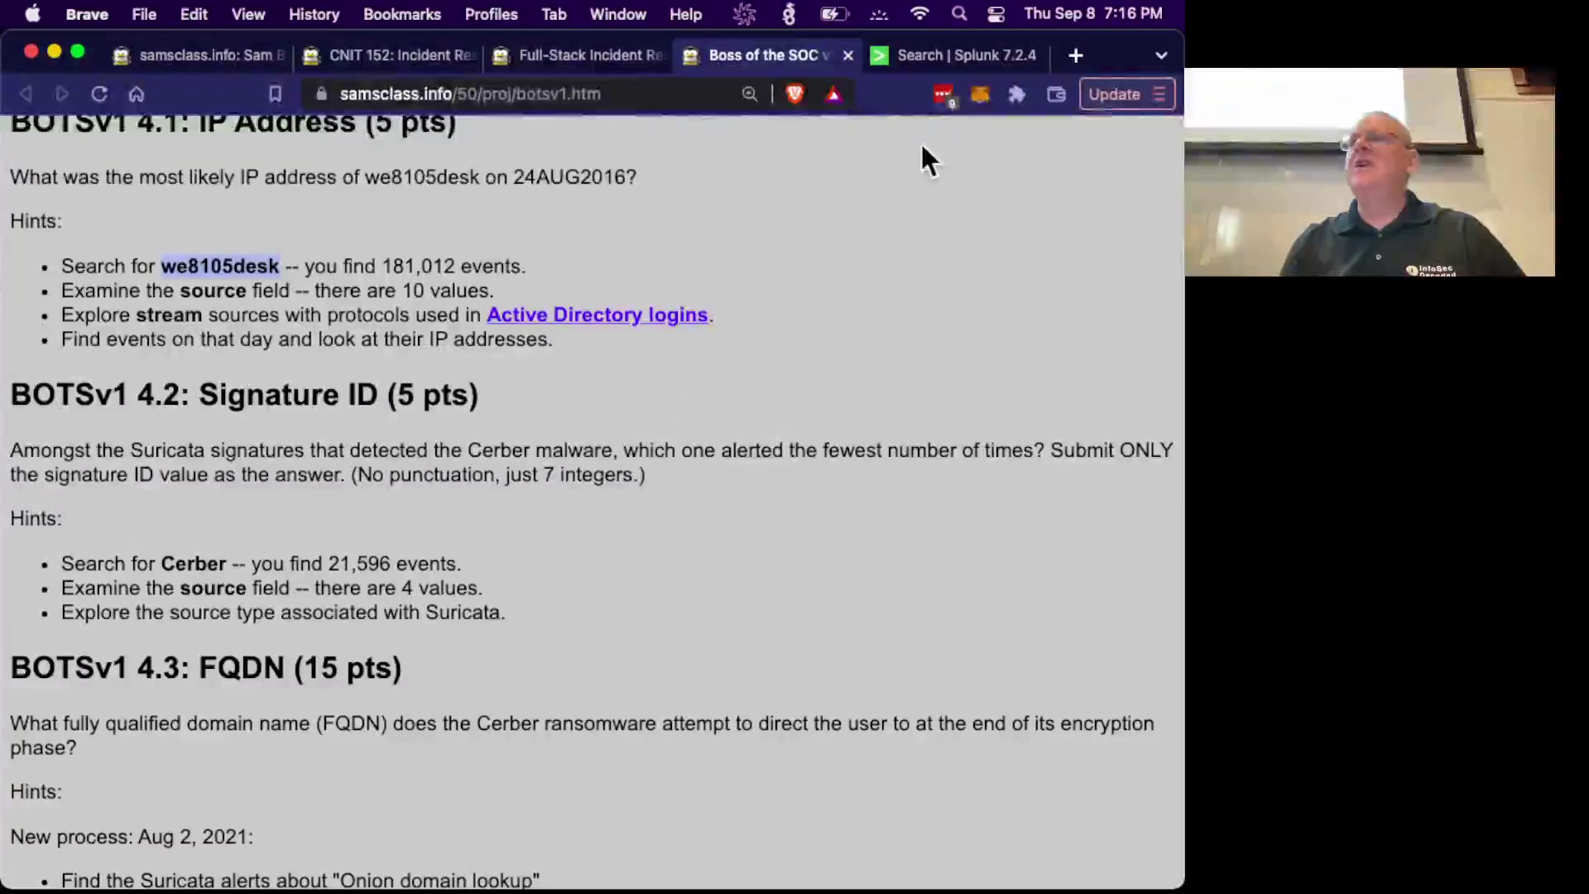
click(939, 51)
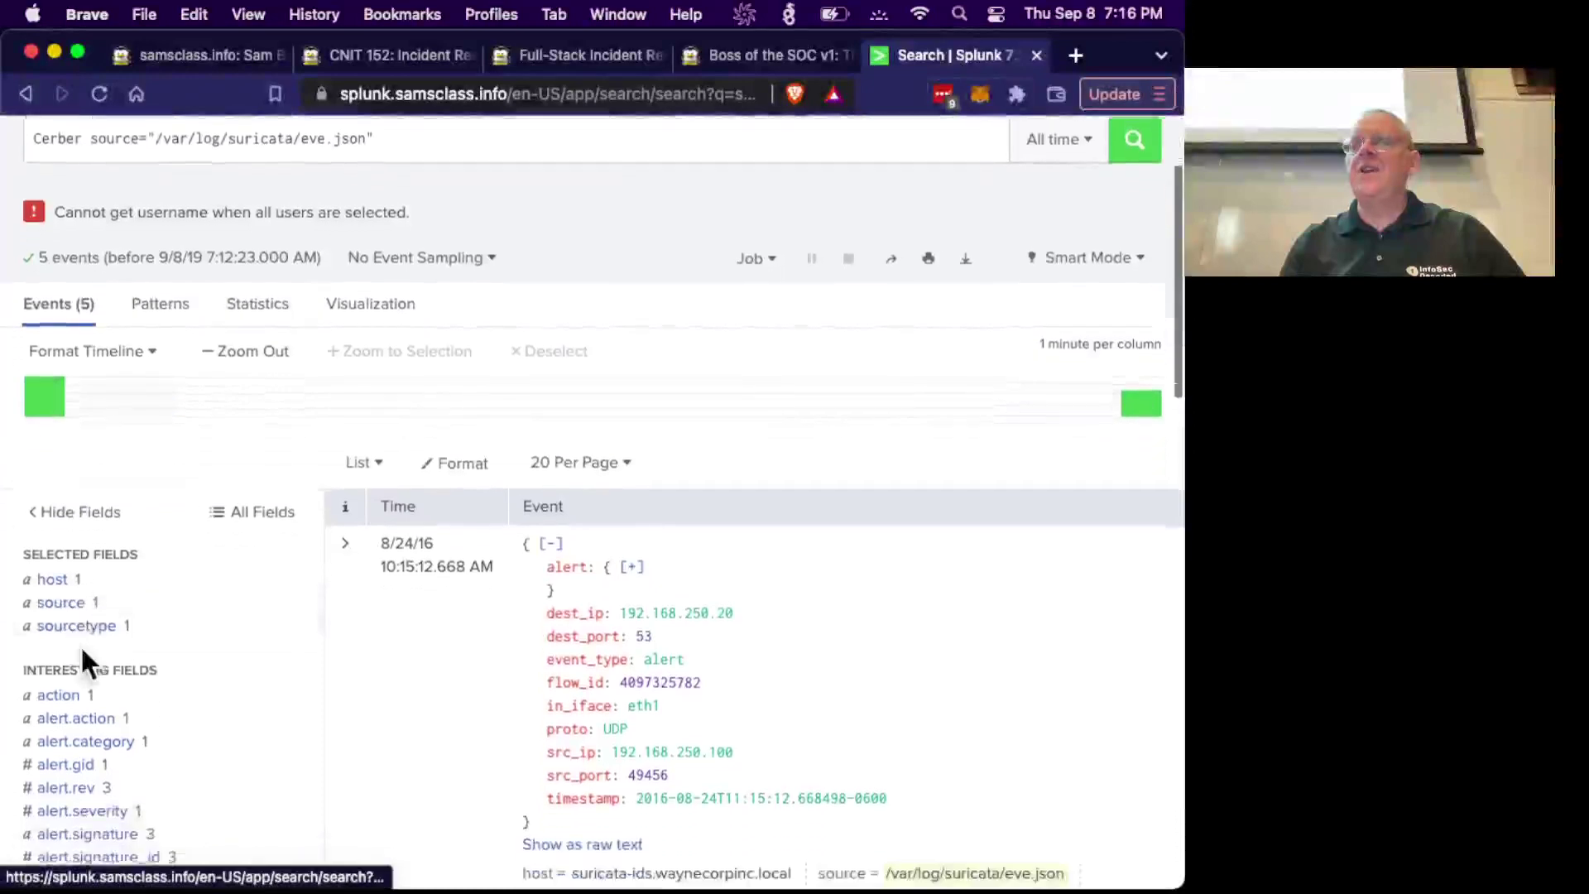
scroll(83, 653, down, 3)
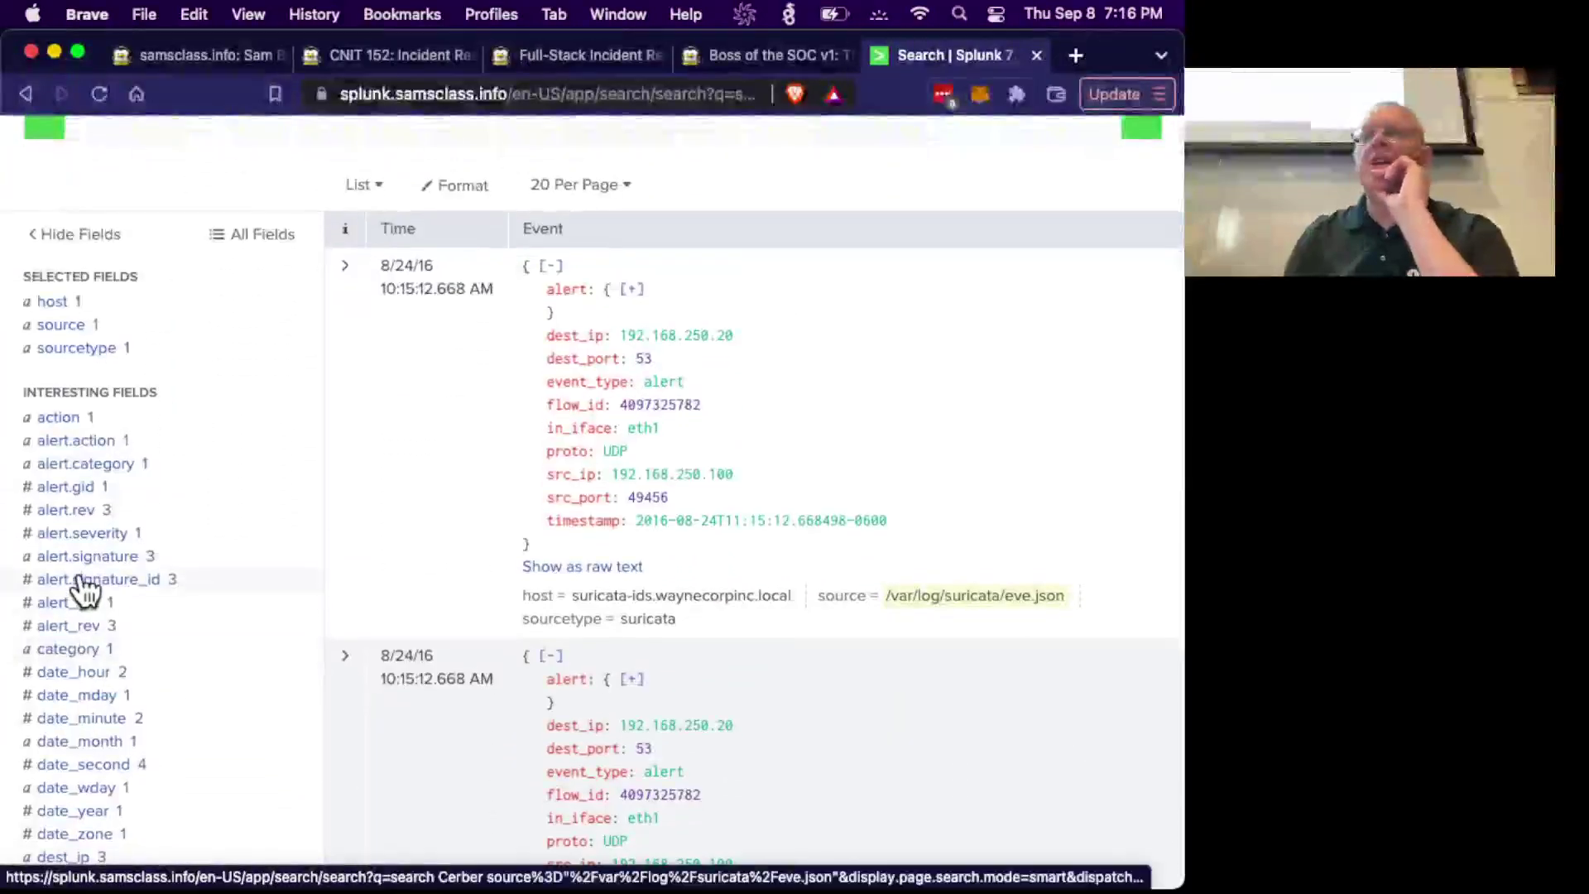
click(86, 589)
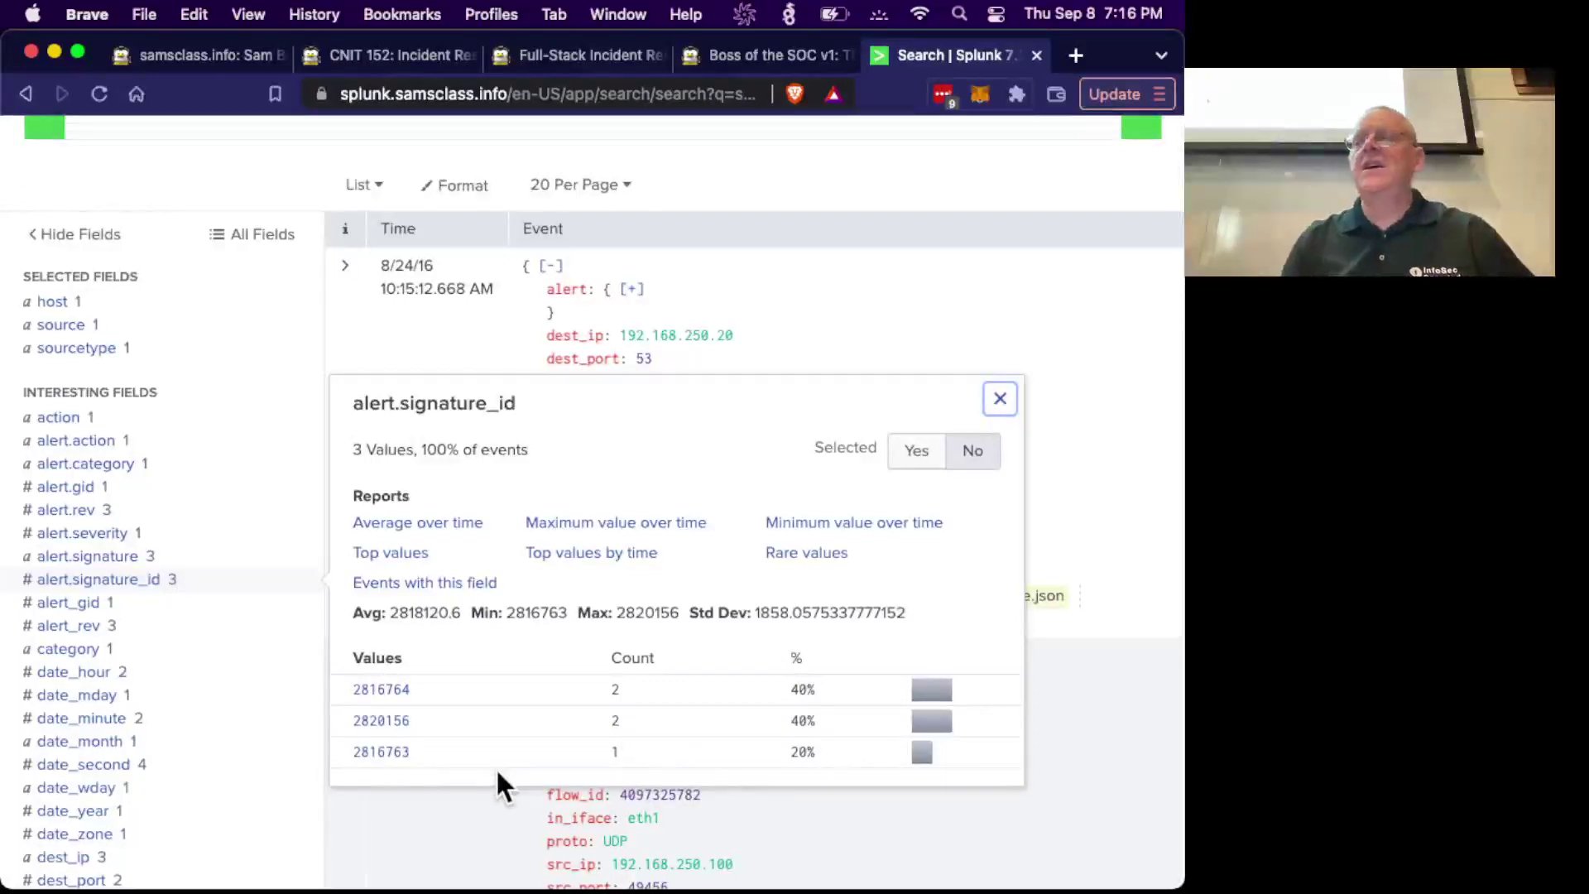
Read BOTSv1 question 4.3 about the Cerber FQDN and its hints on the project page, and return to Splunk.
click(771, 55)
scroll(578, 648, down, 3)
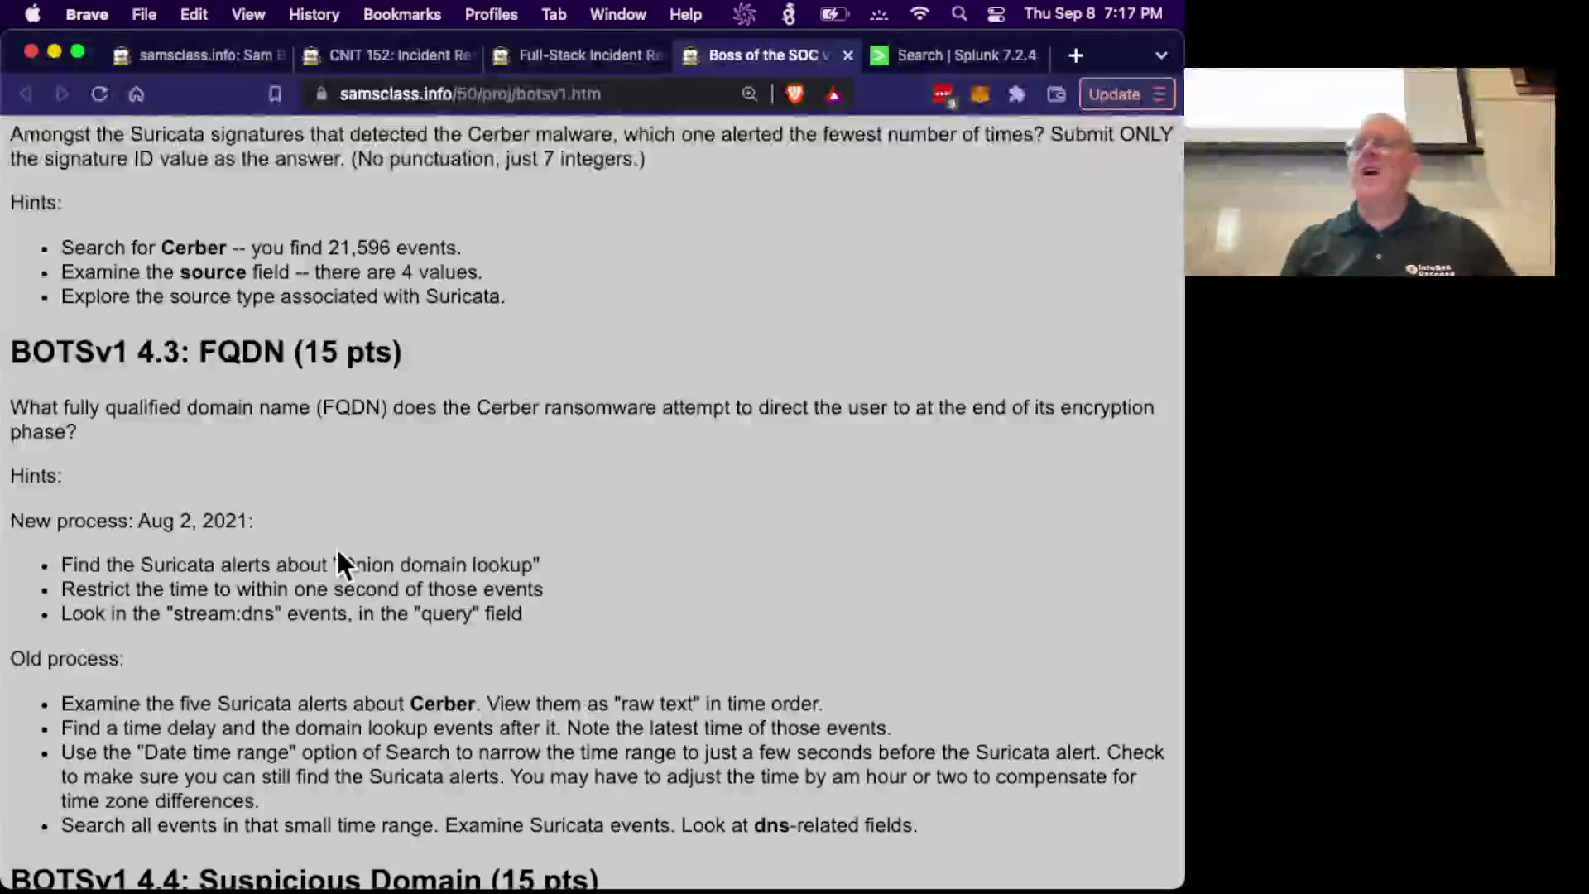
scroll(338, 548, down, 1)
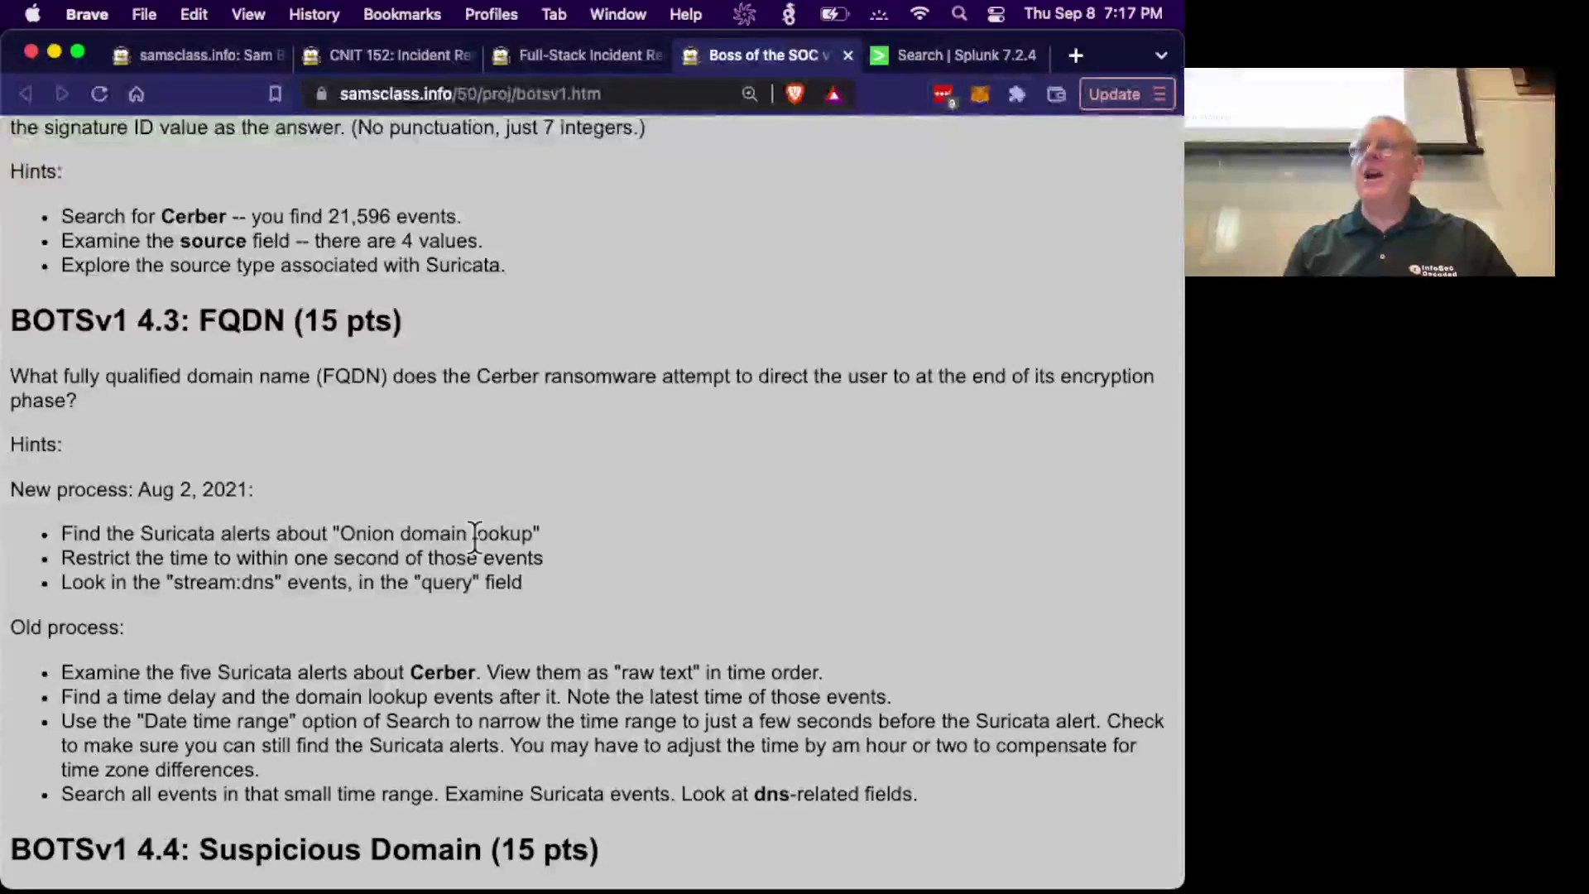
click(945, 61)
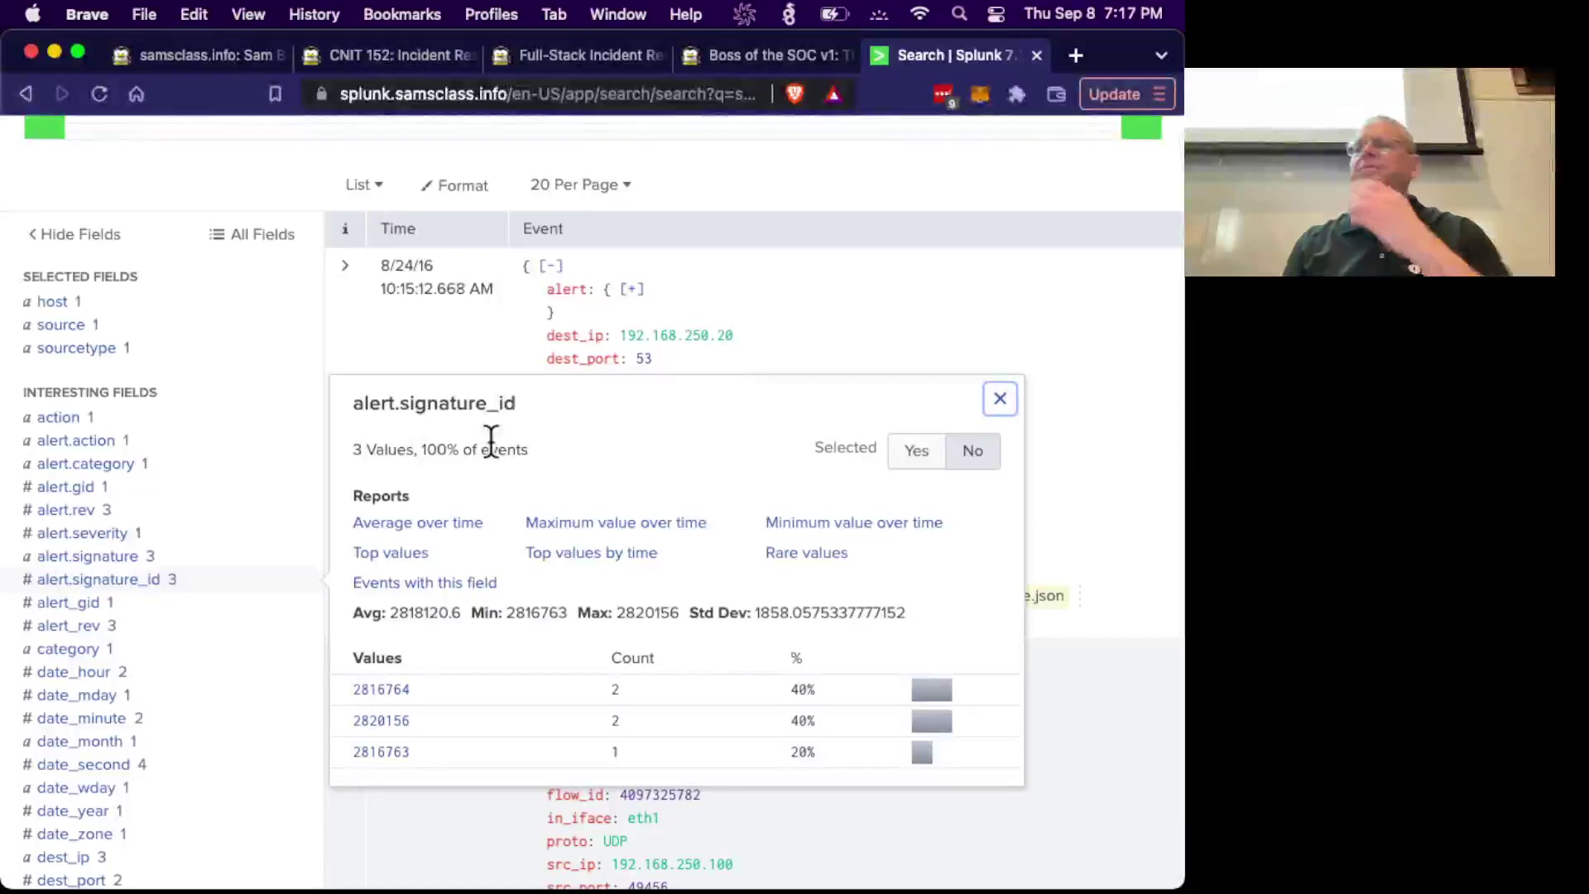
Remove the Cerber term from the query and search all events from source="/var/log/suricata/eve.json".
scroll(490, 439, up, 5)
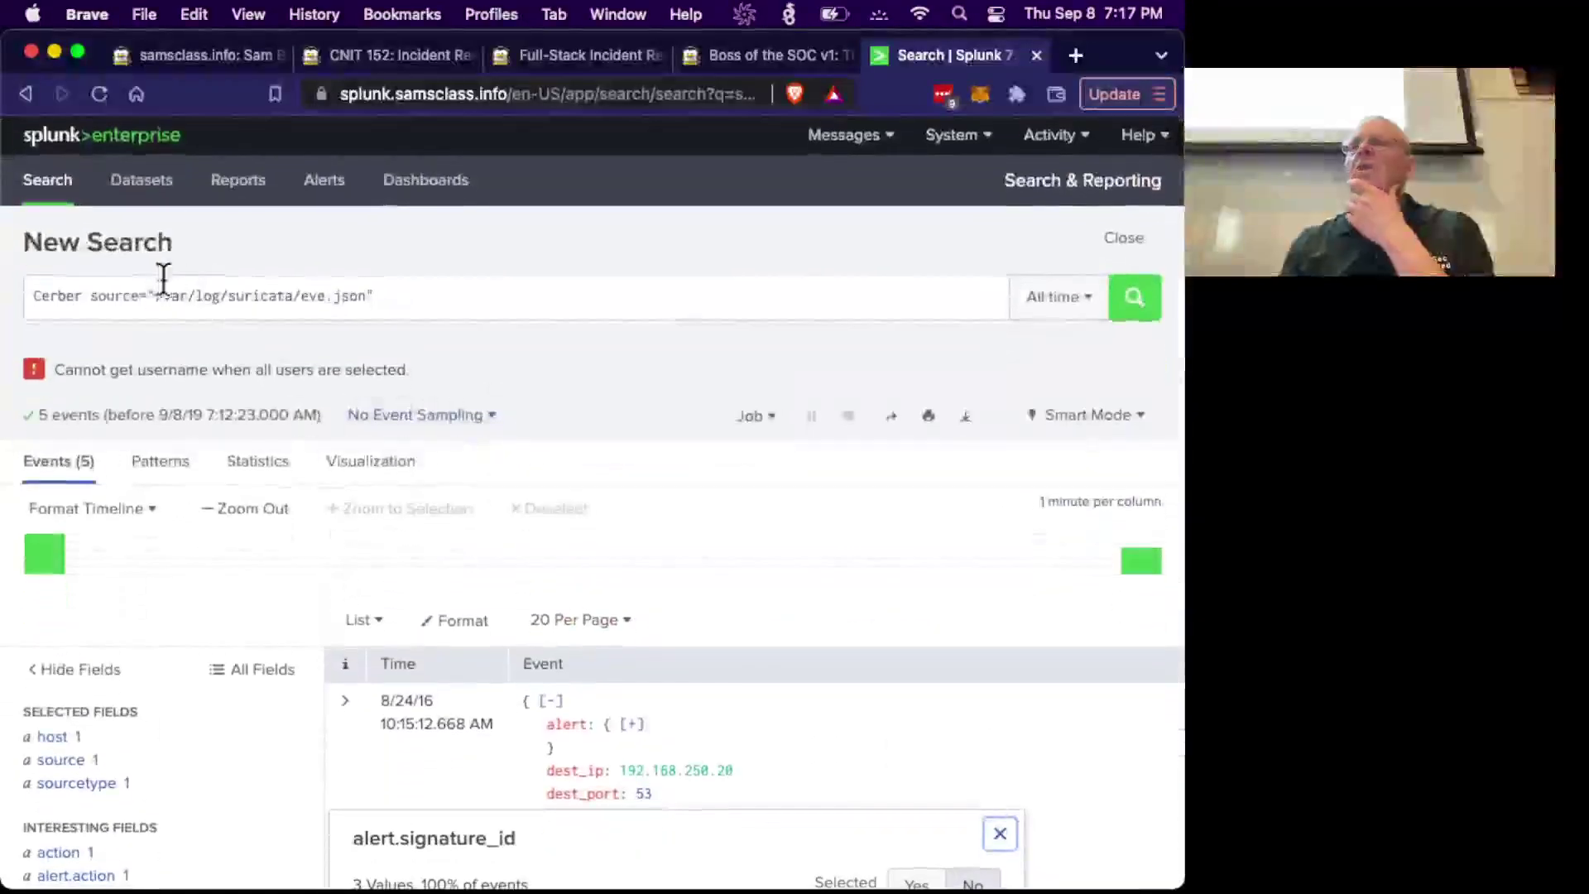
click(84, 296)
key(BackSpace)
key(BackSpace)
key(BackSpace)
key(BackSpace)
key(BackSpace)
key(BackSpace)
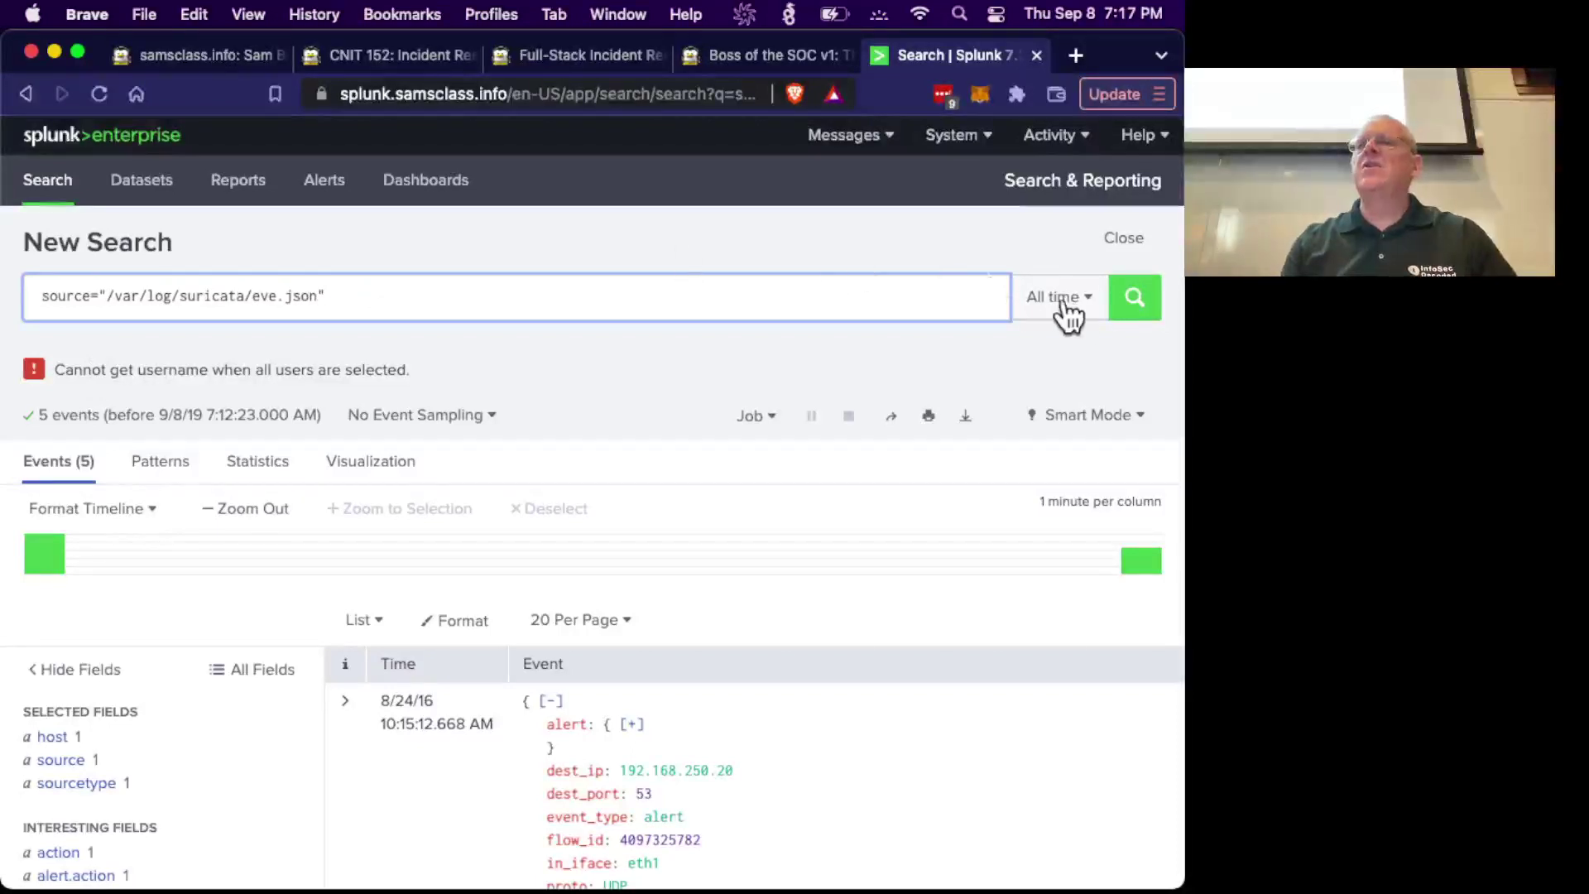
click(1130, 303)
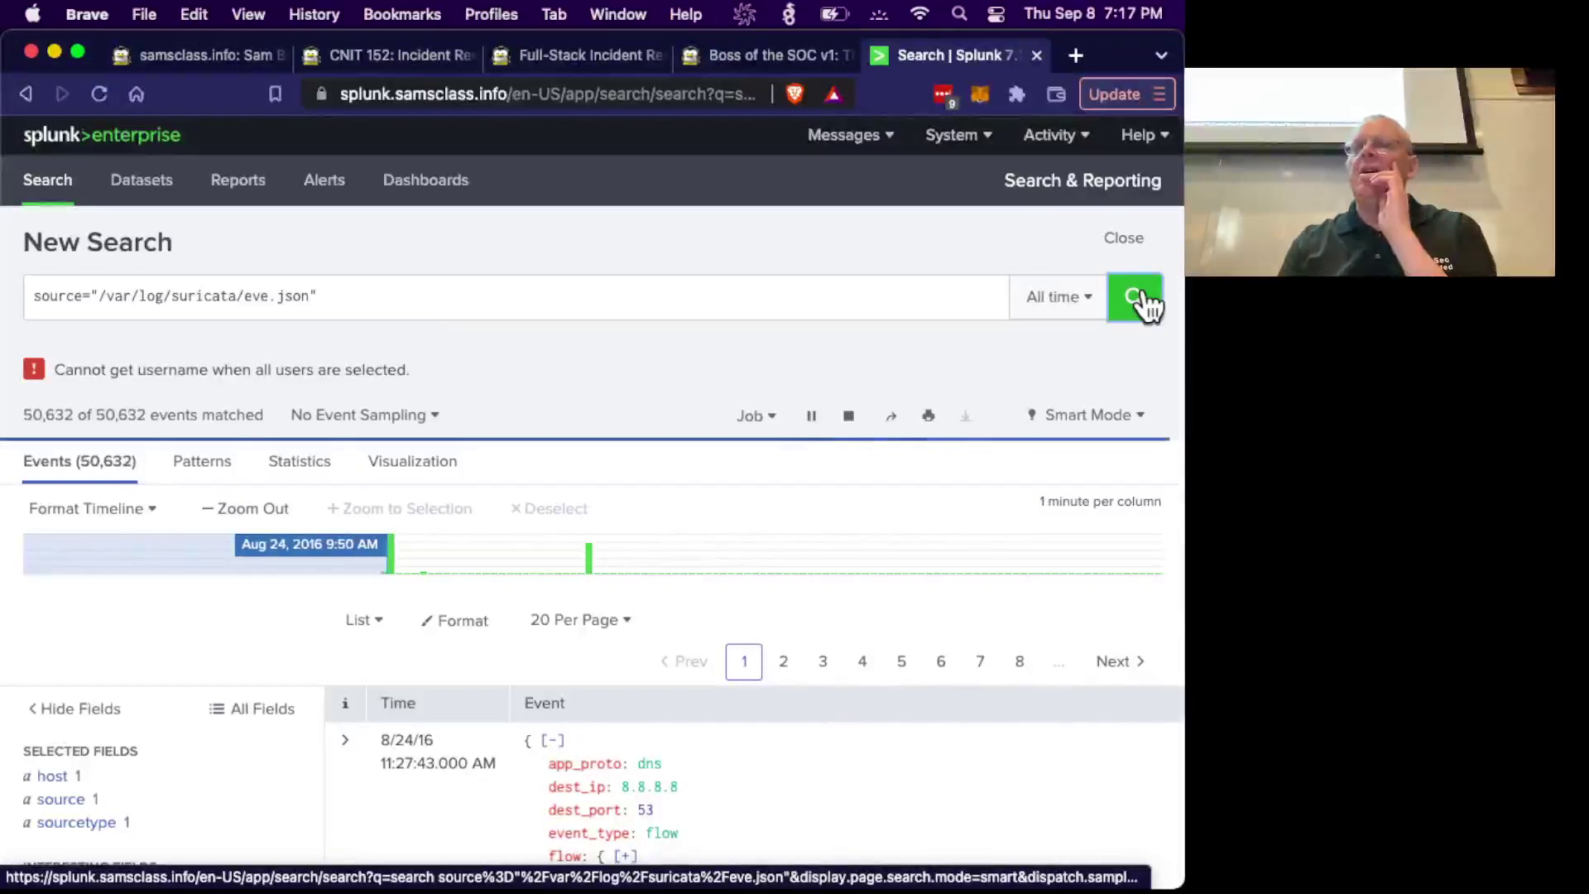
Look through the Suricata events' fields and examine the values of event_type and eventtype.
scroll(48, 815, down, 3)
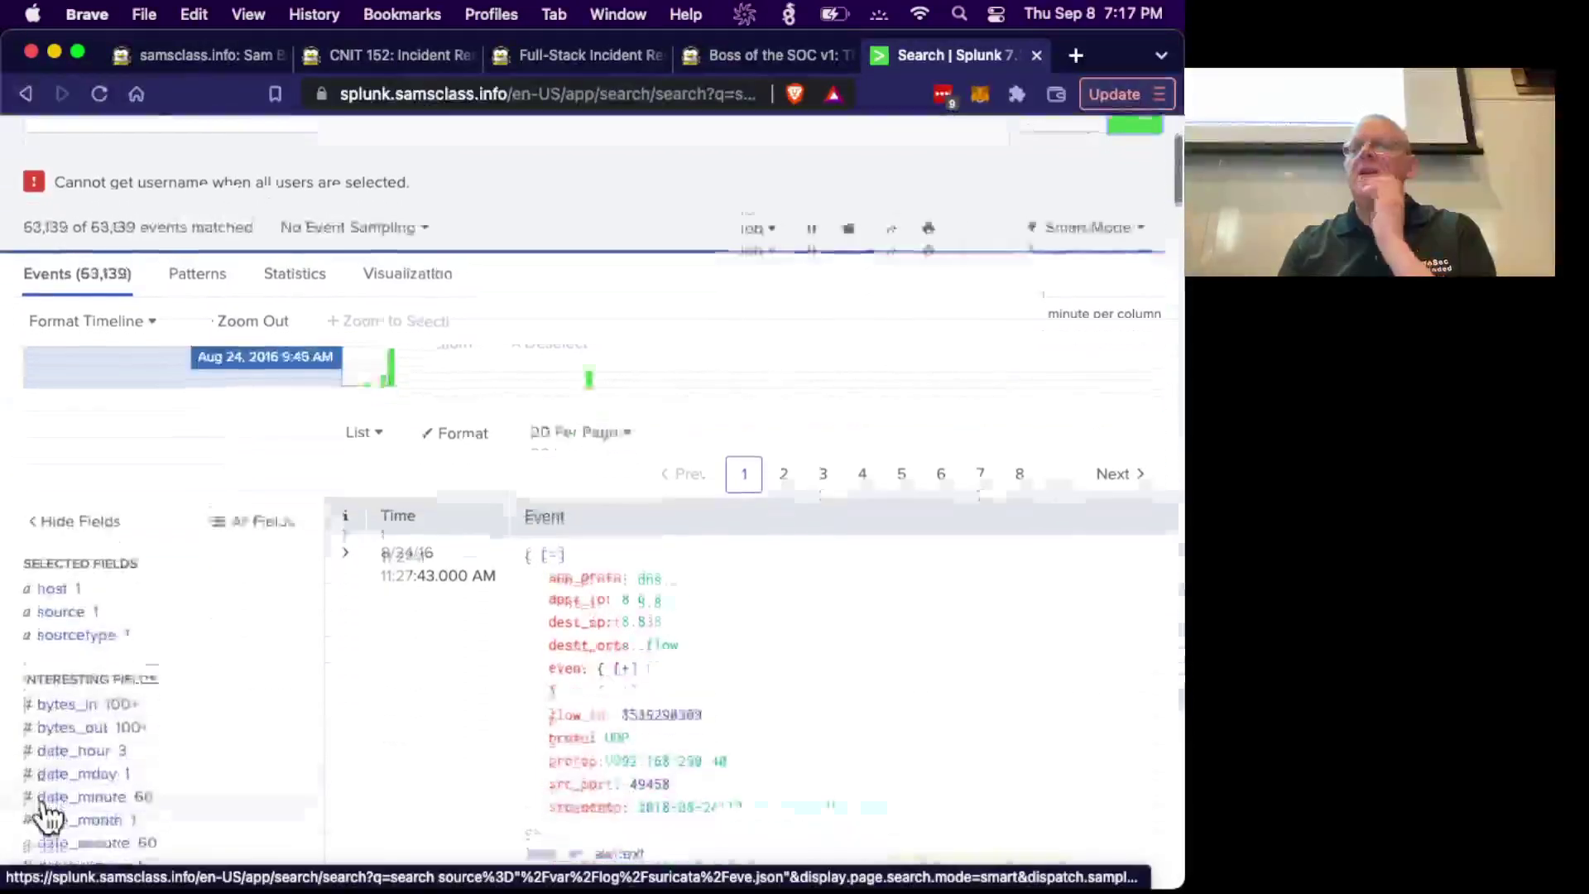
scroll(47, 815, down, 5)
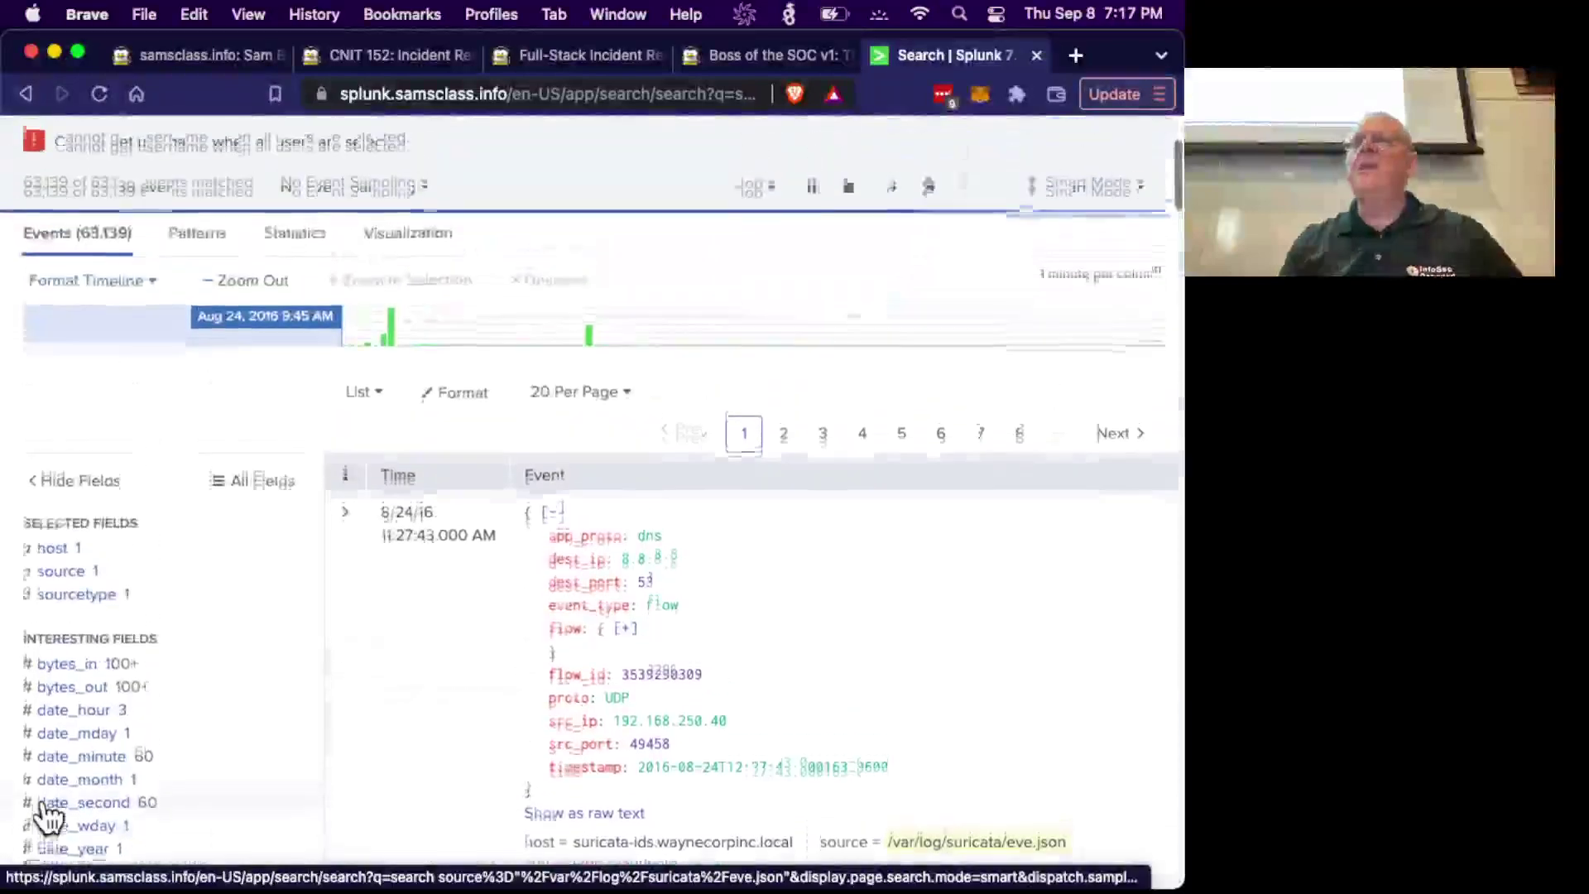
scroll(47, 815, down, 5)
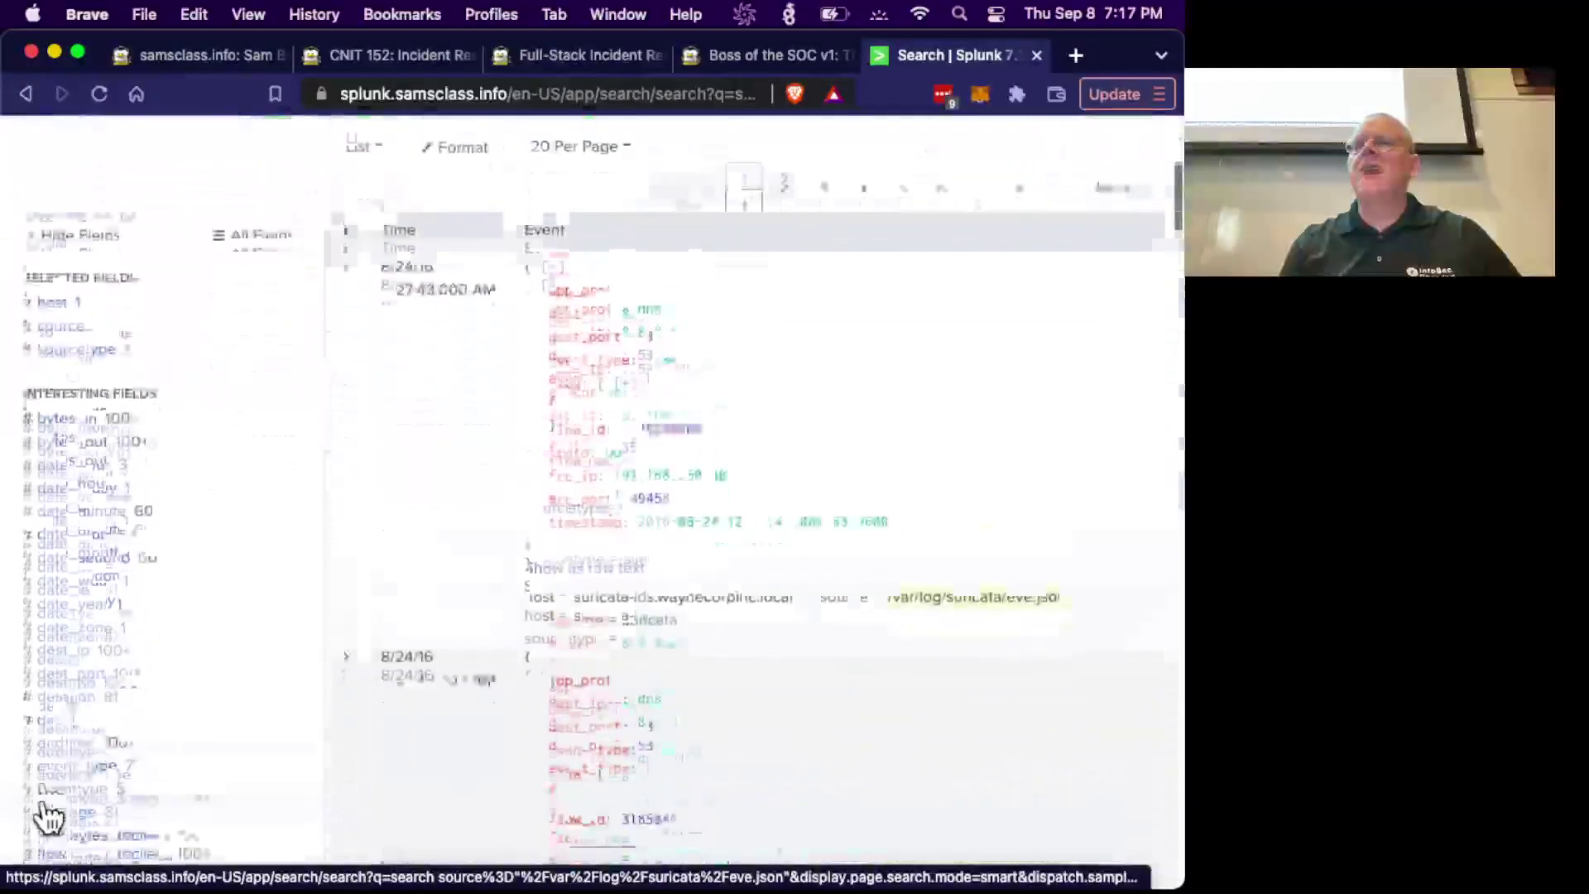
scroll(47, 815, down, 3)
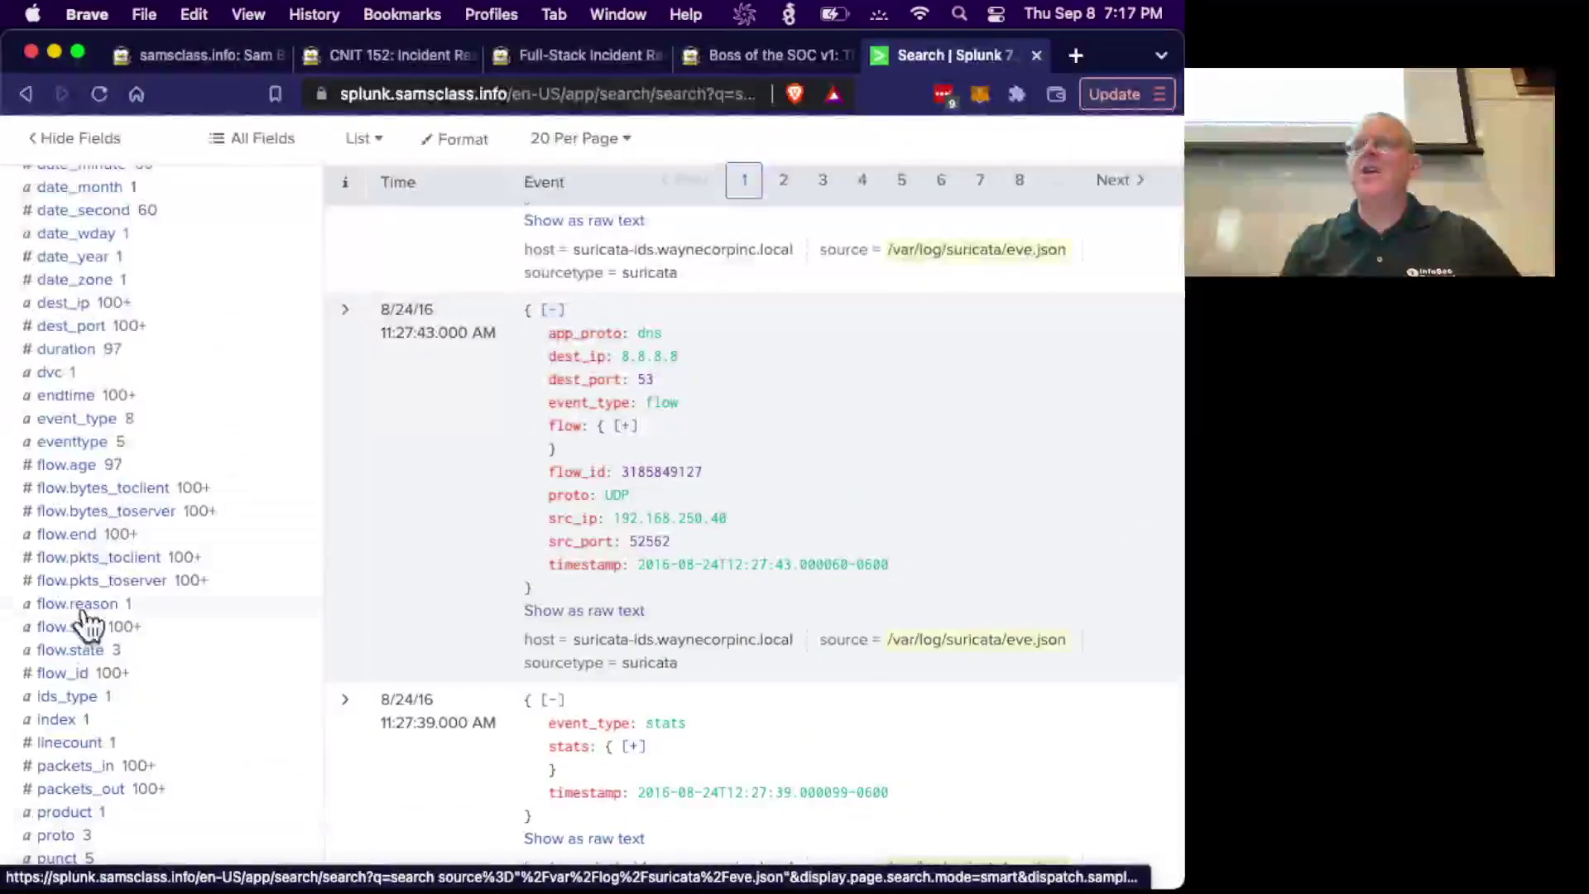
scroll(82, 641, up, 2)
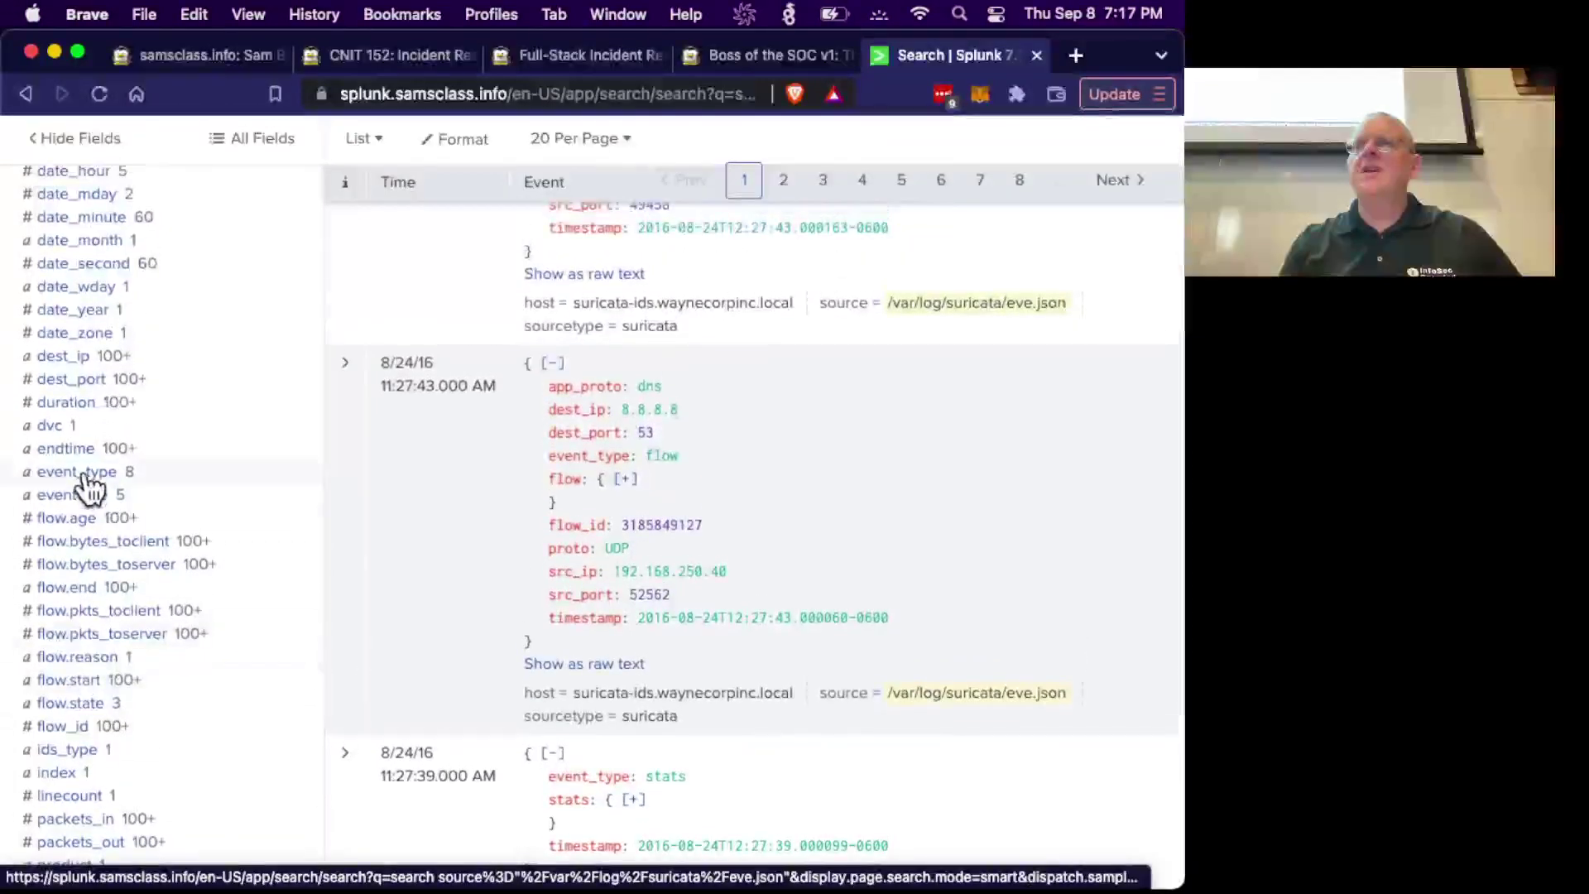
click(83, 473)
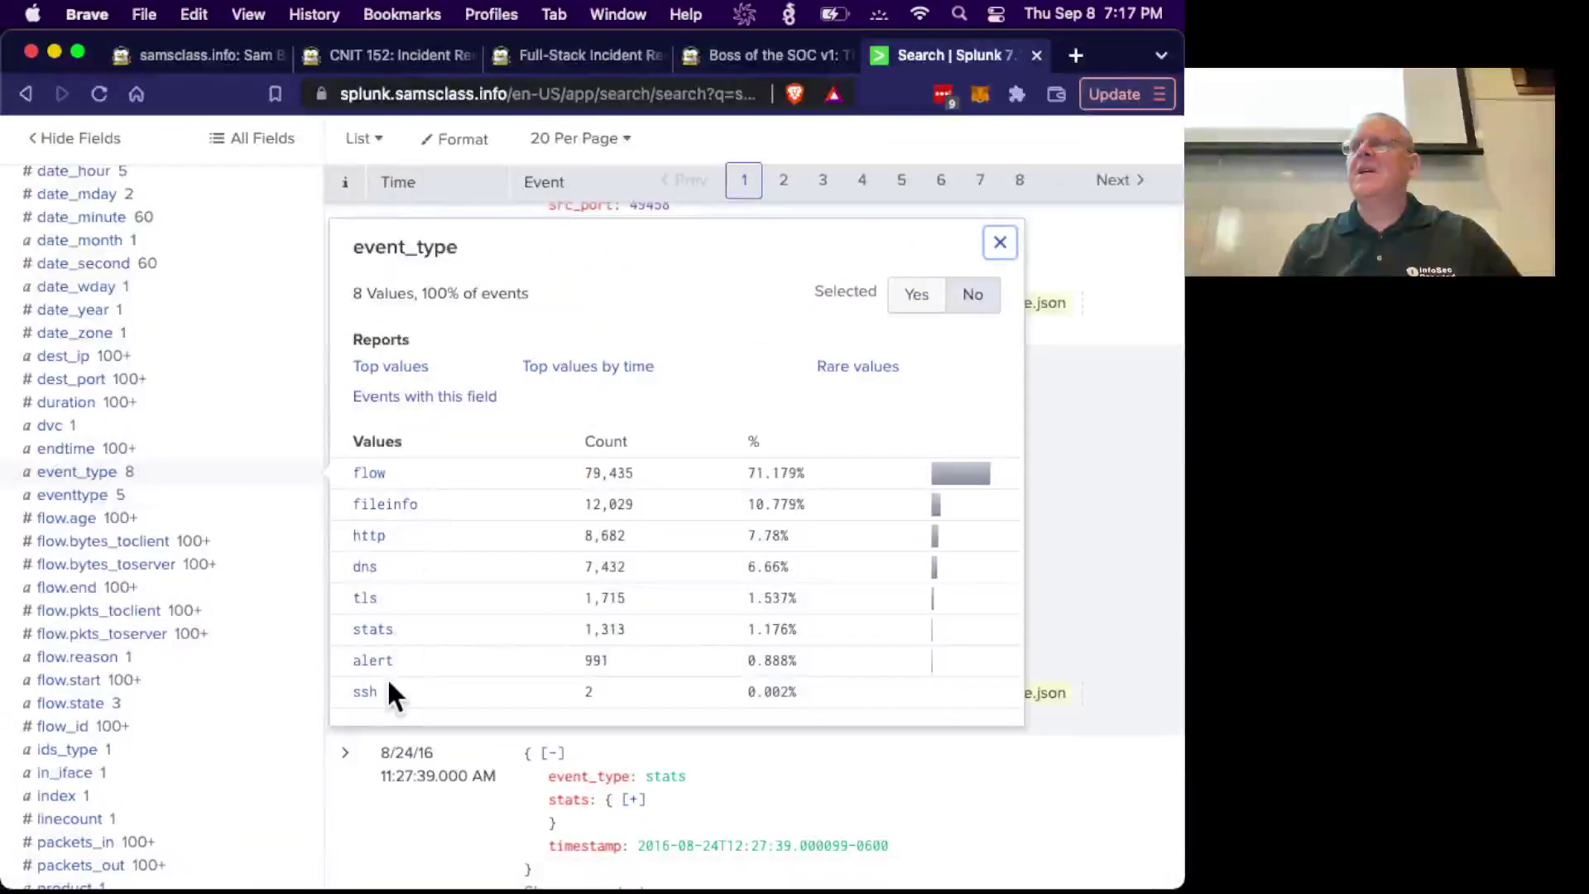
scroll(116, 546, up, 4)
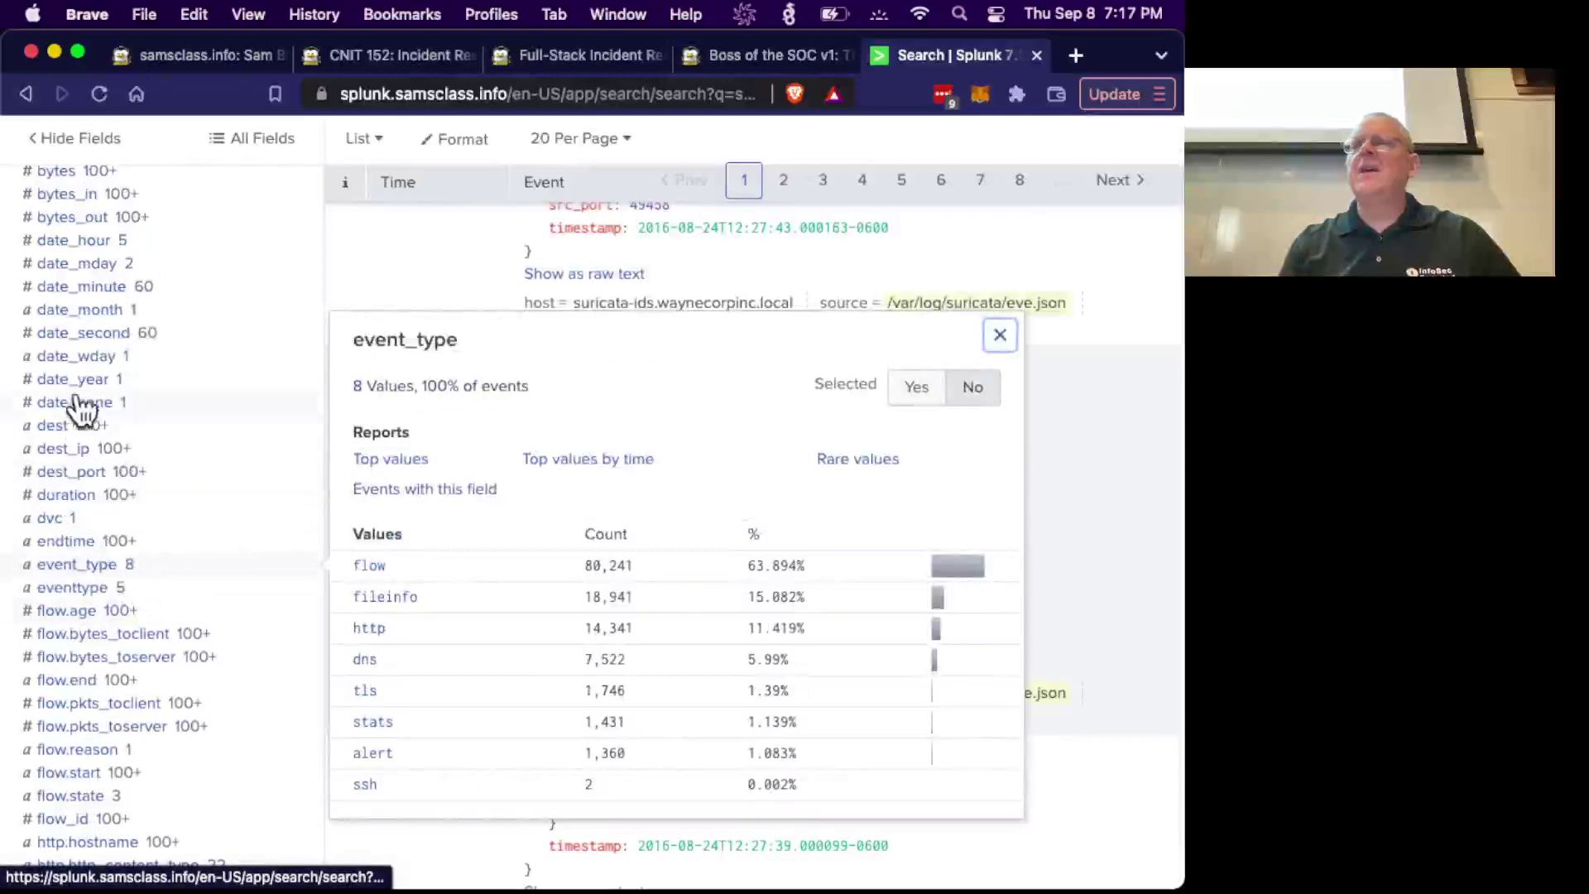
scroll(91, 403, up, 2)
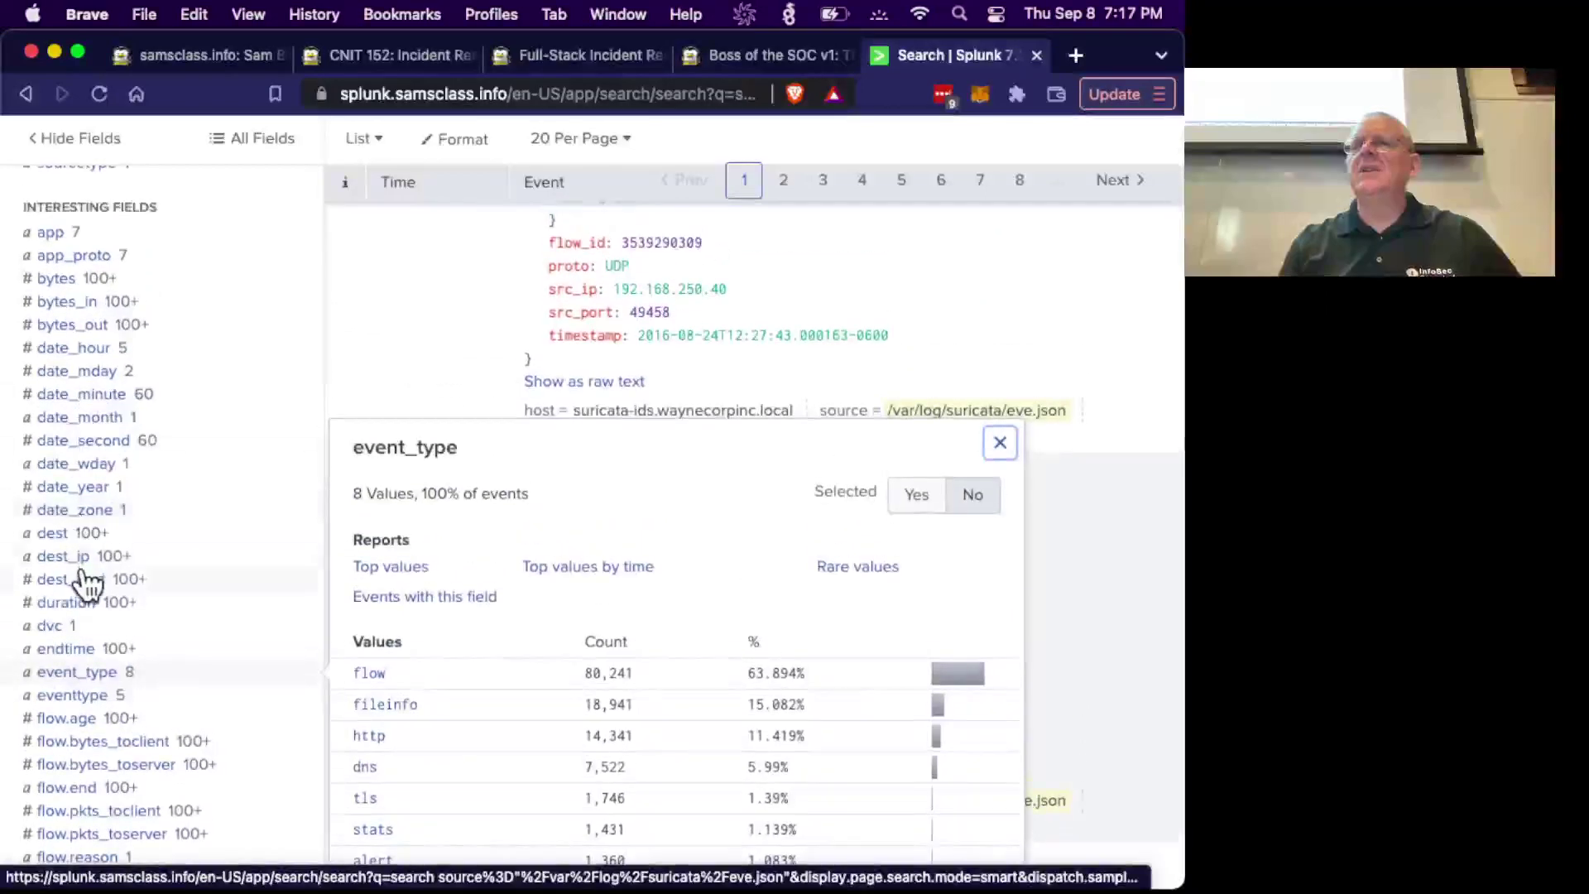
scroll(87, 581, down, 4)
click(94, 521)
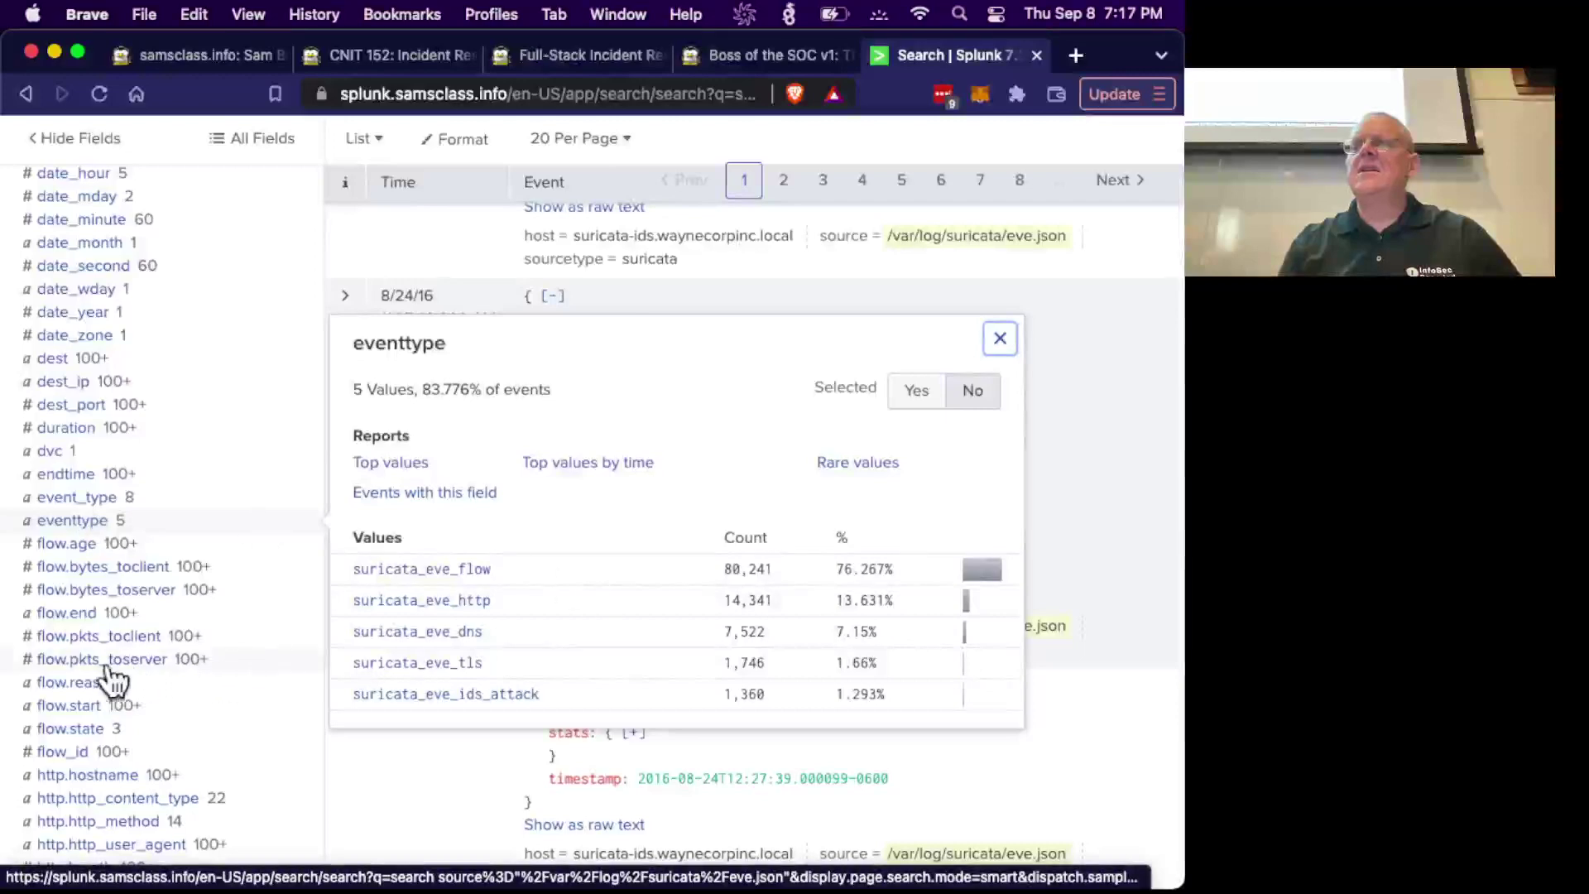
scroll(131, 653, down, 4)
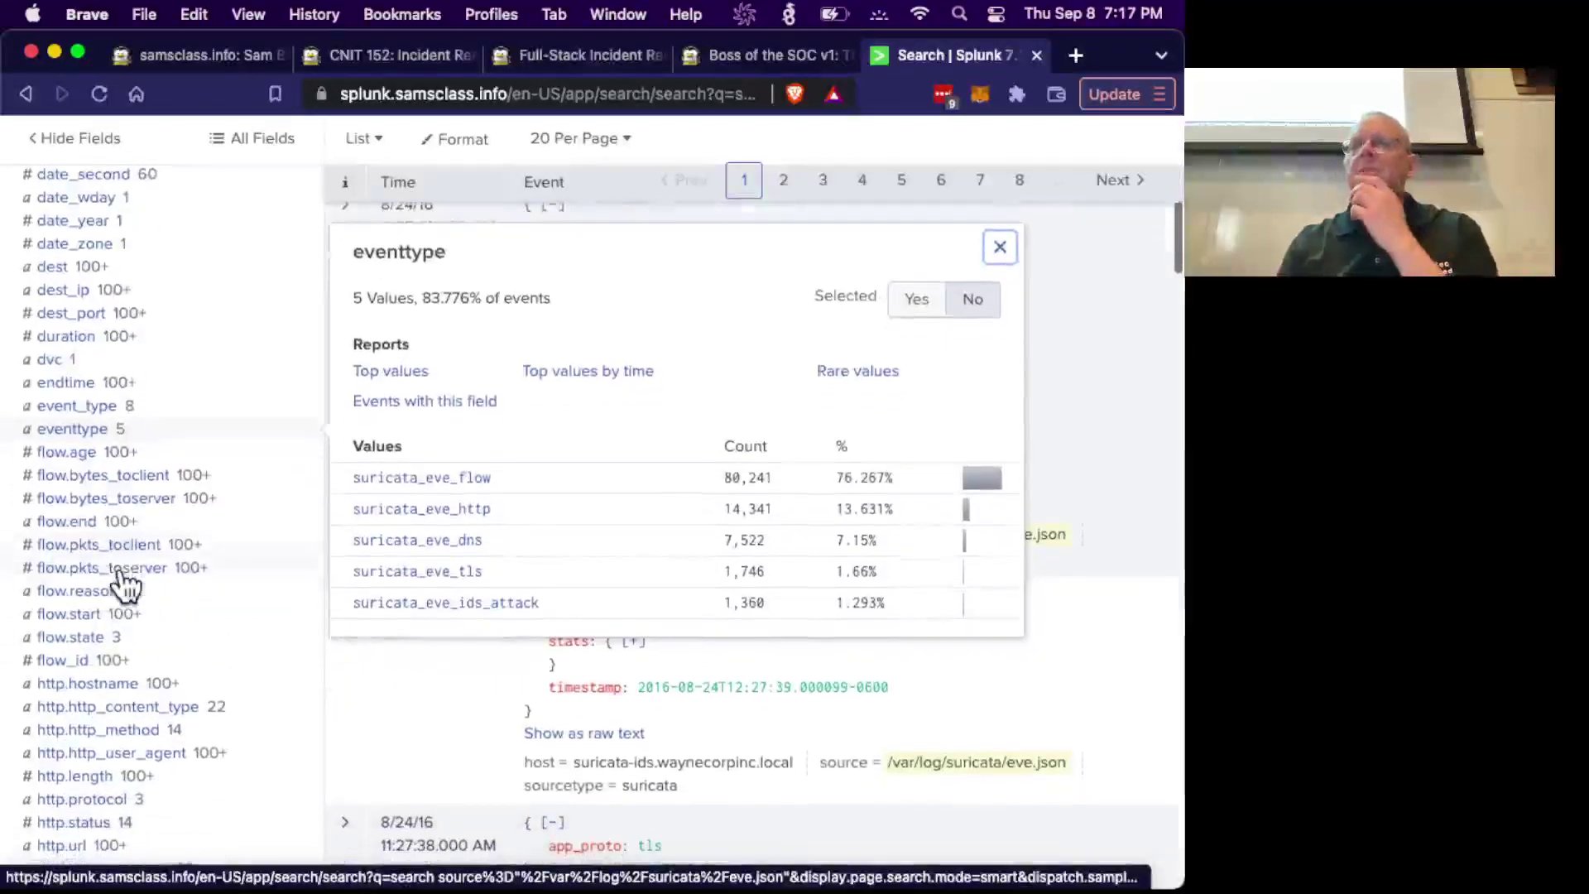
scroll(124, 584, up, 6)
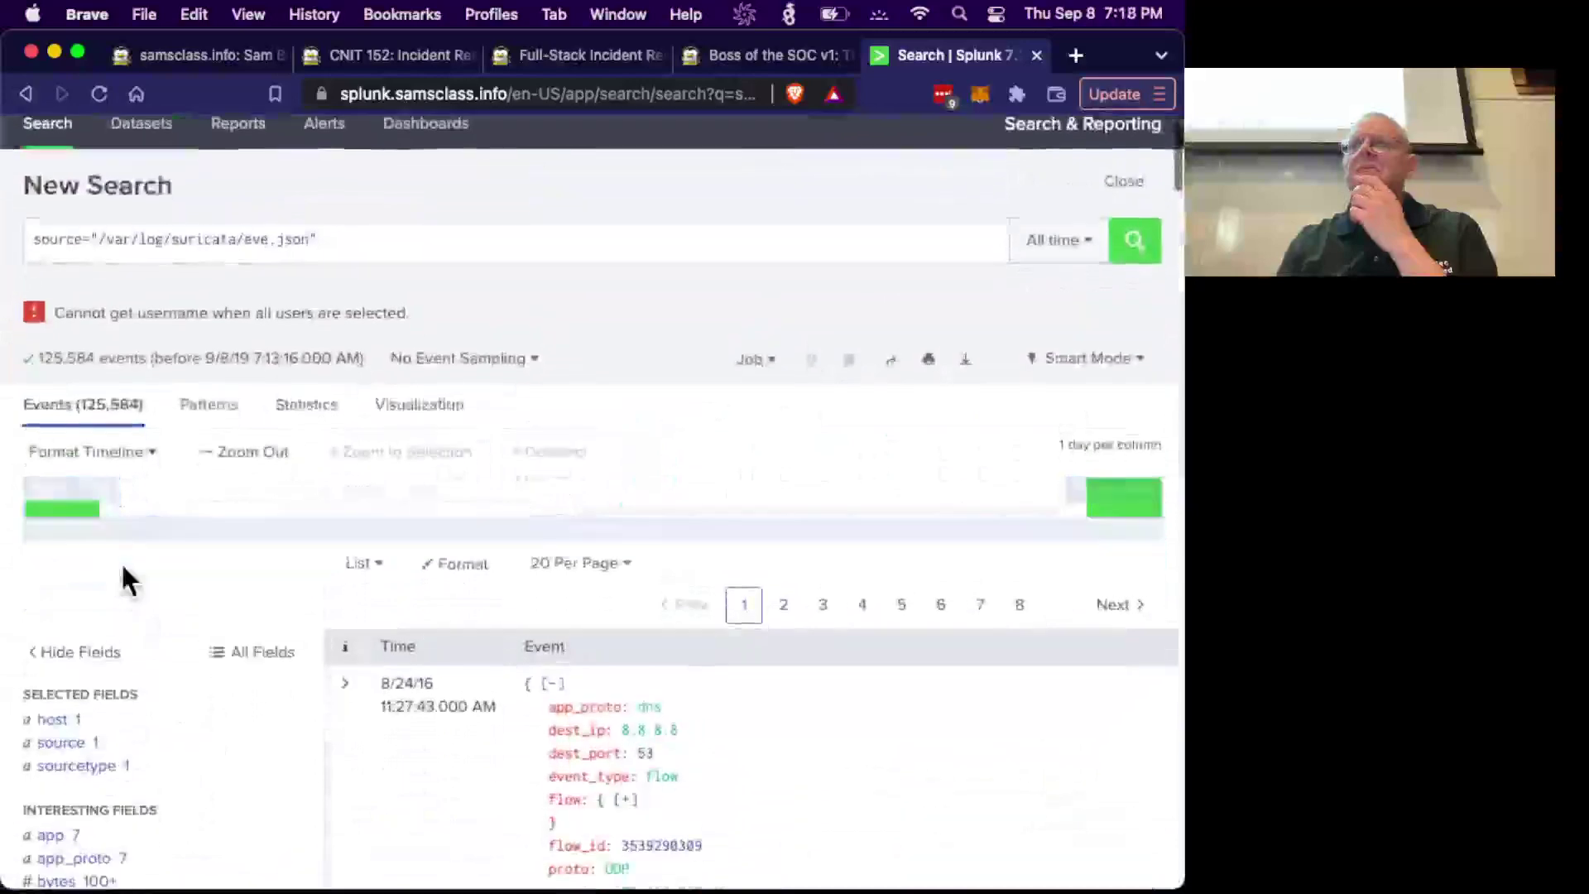
Recheck the question 4.3 hints, set event sampling to 1 : 100 and search all events with the query *.
click(722, 53)
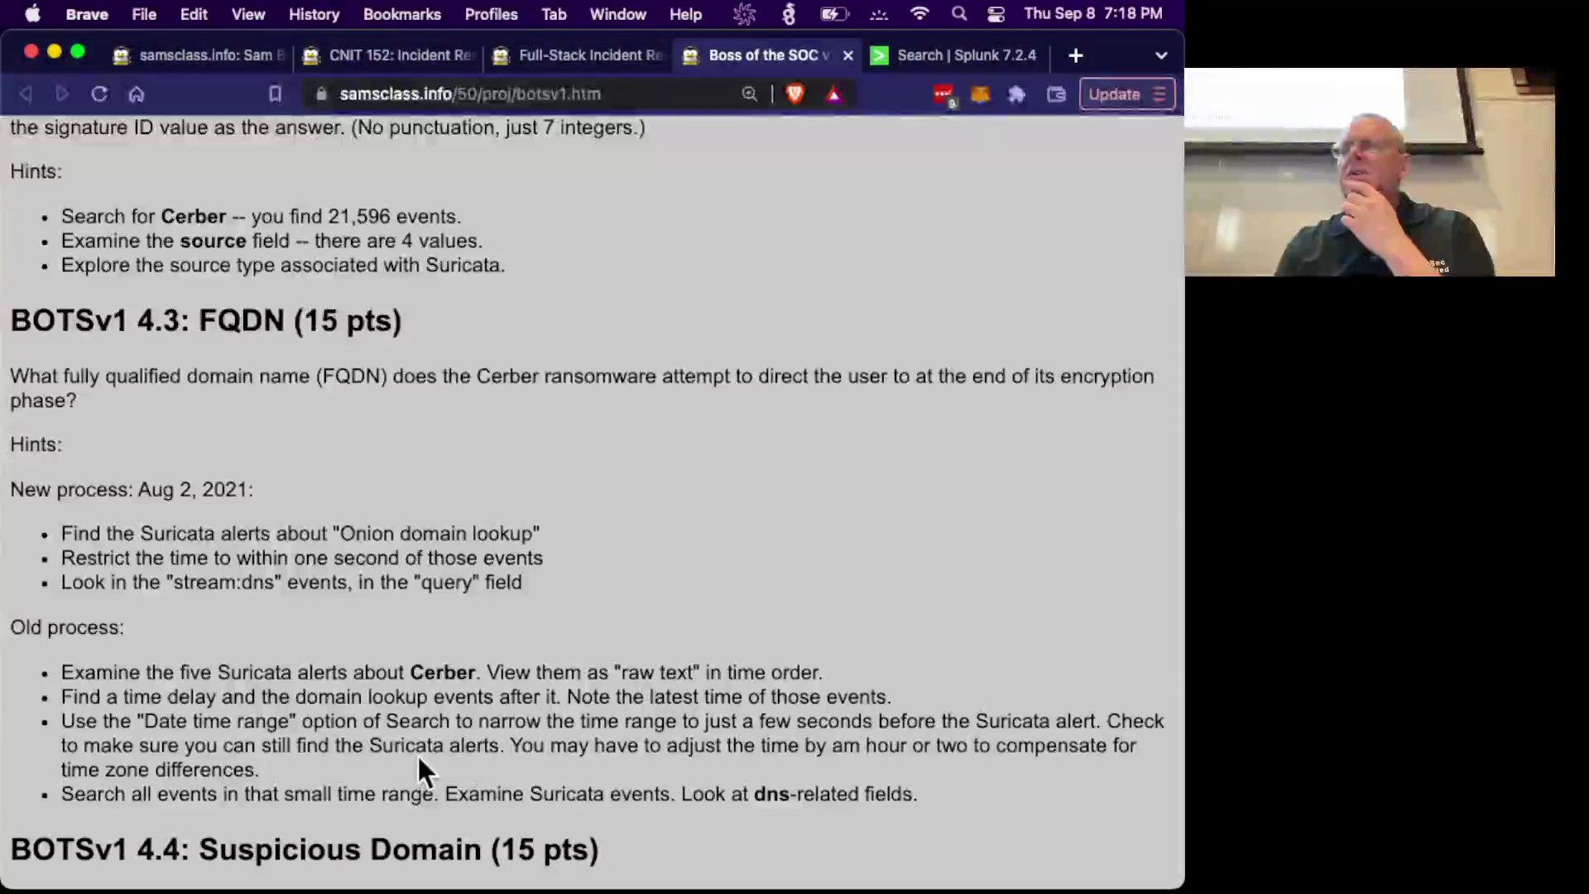
click(945, 66)
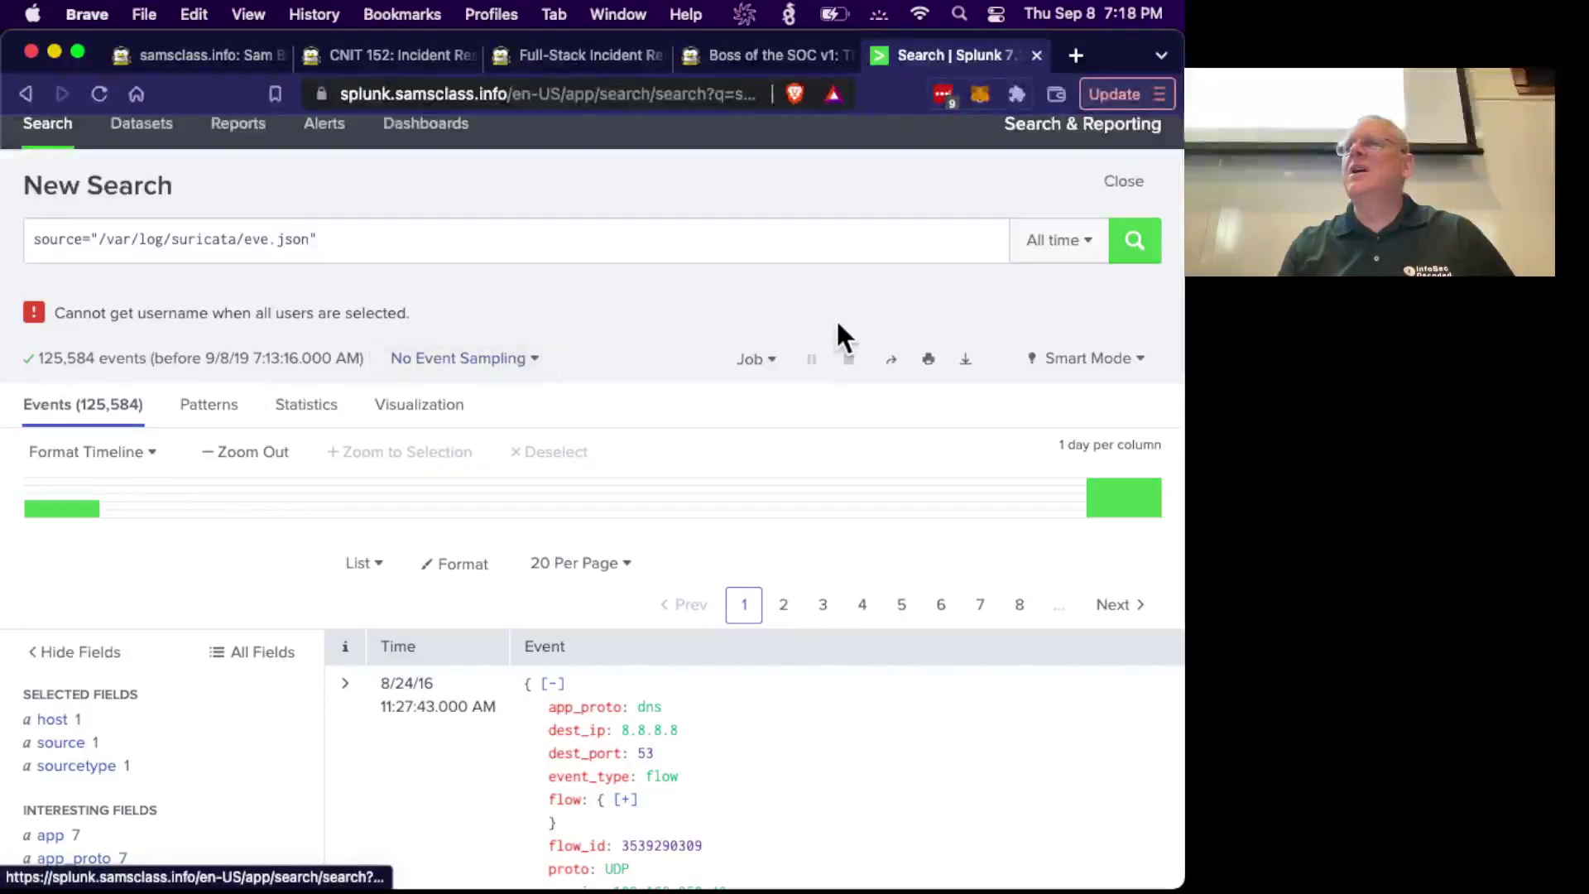
click(530, 359)
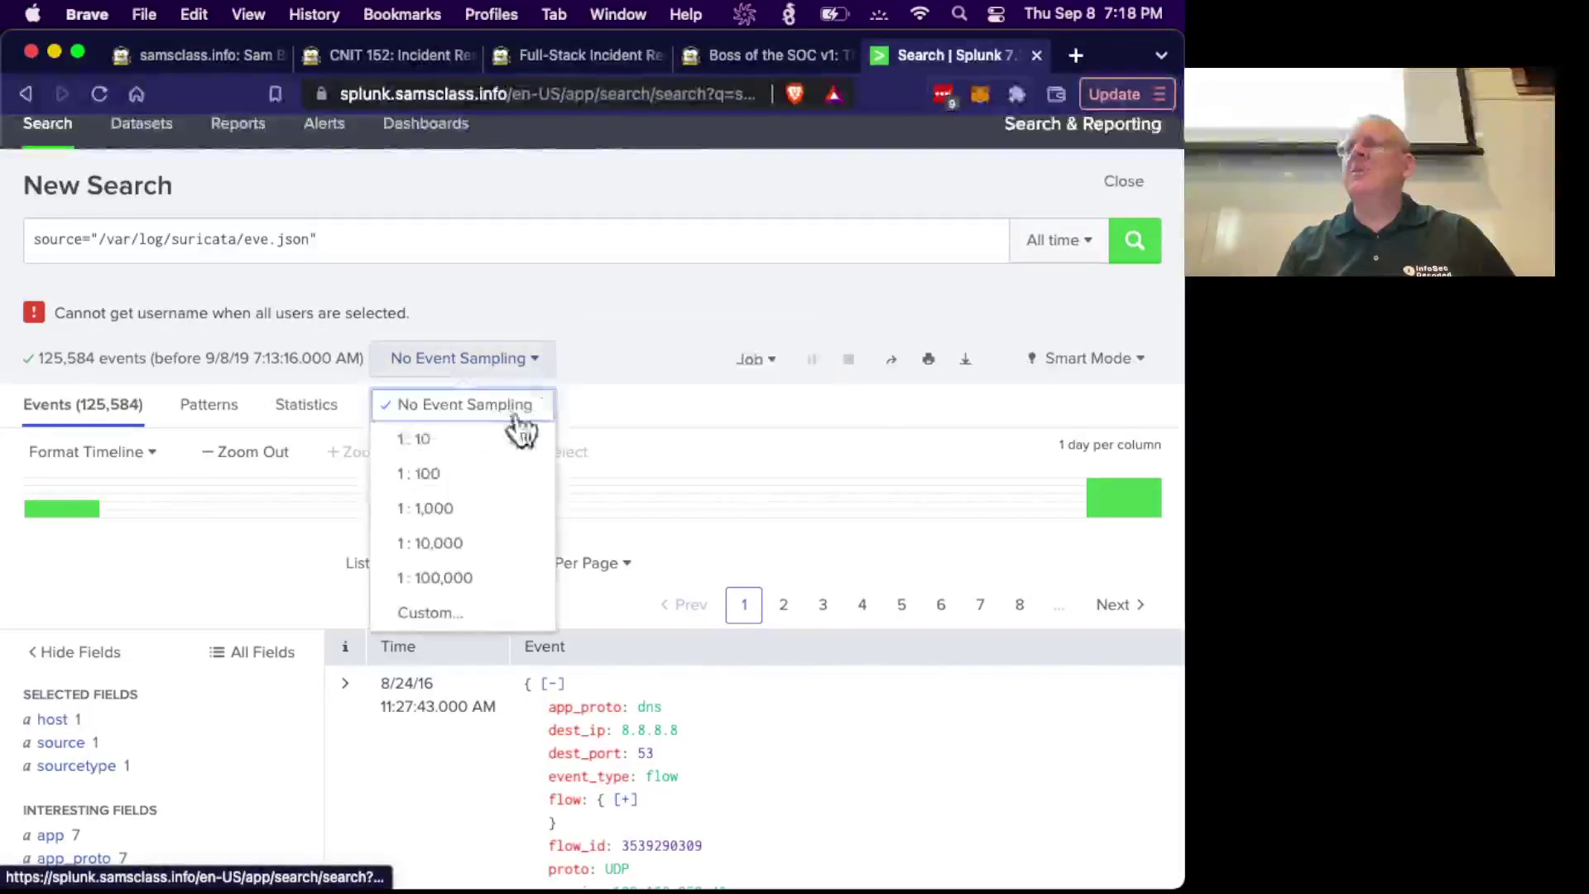
click(494, 475)
drag(318, 240, 21, 244)
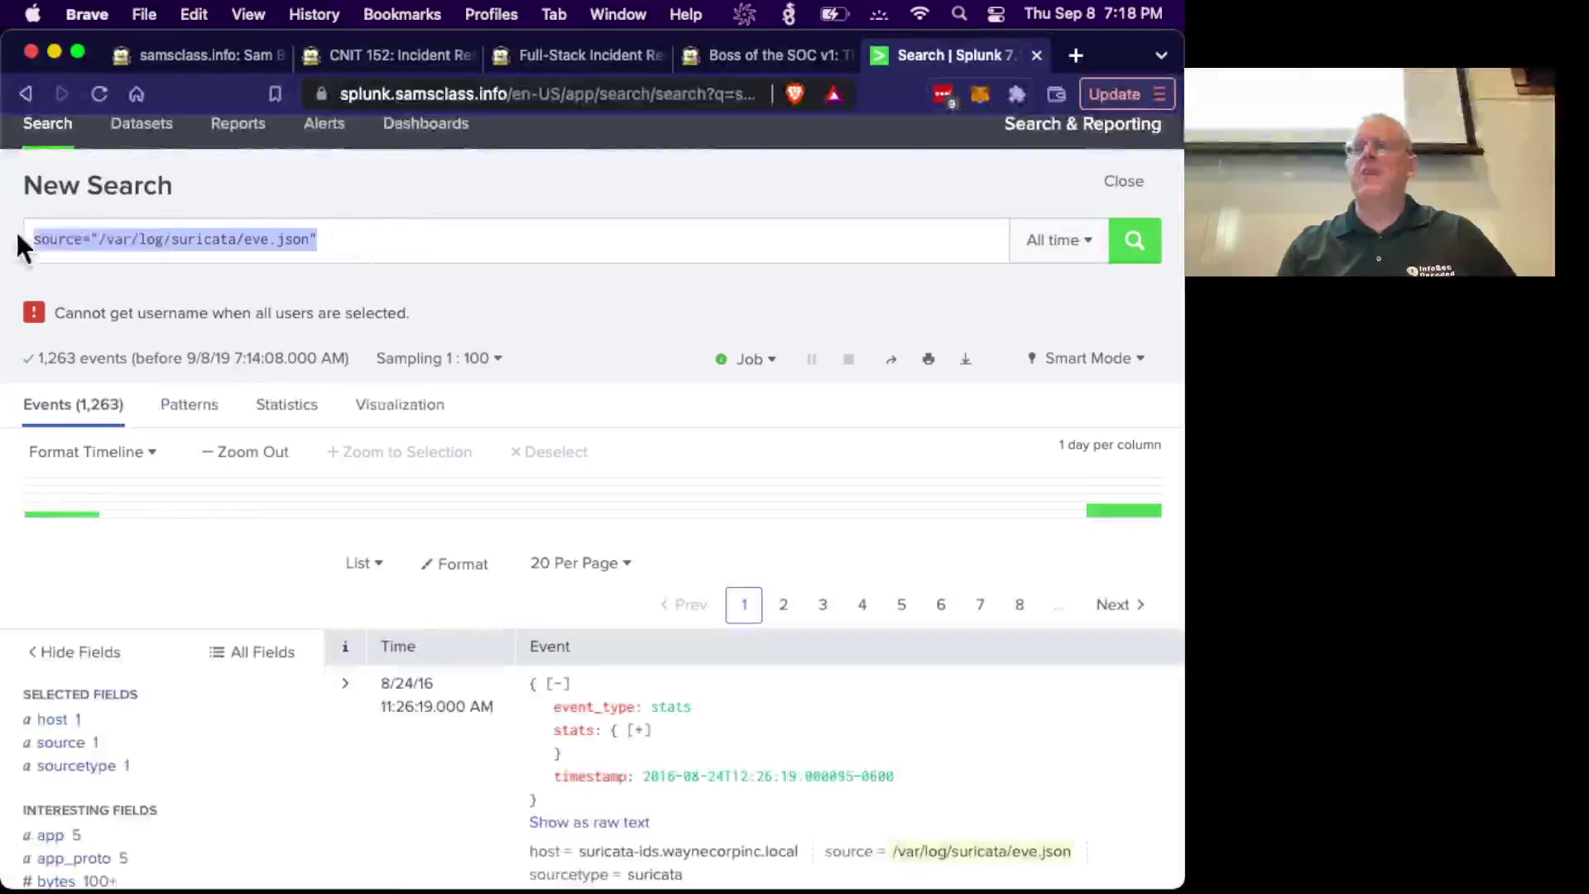
text(*)
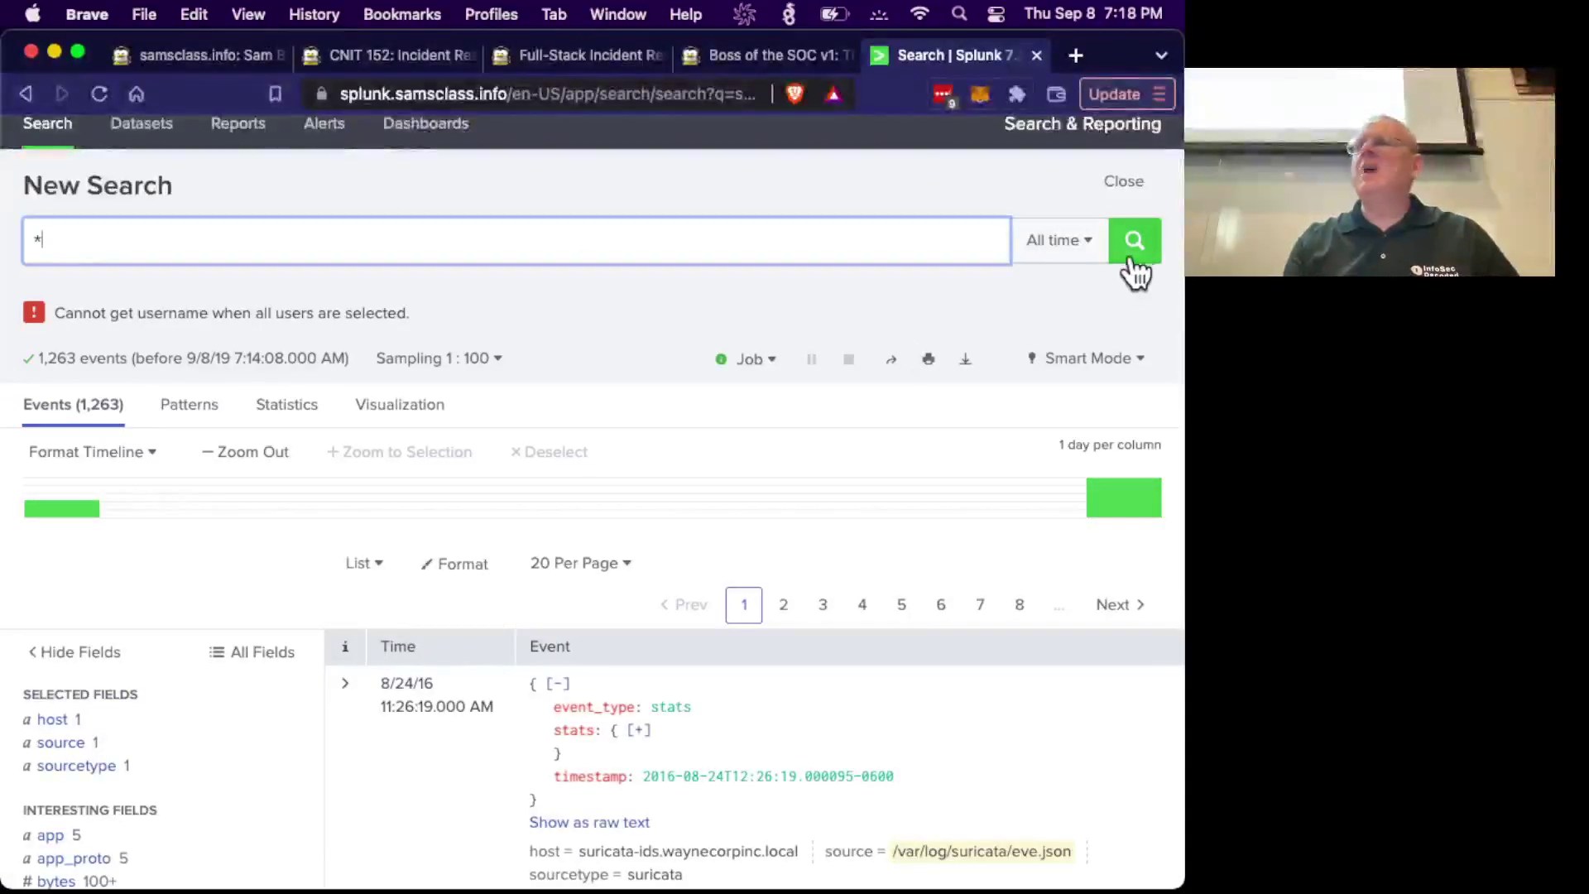
click(1132, 260)
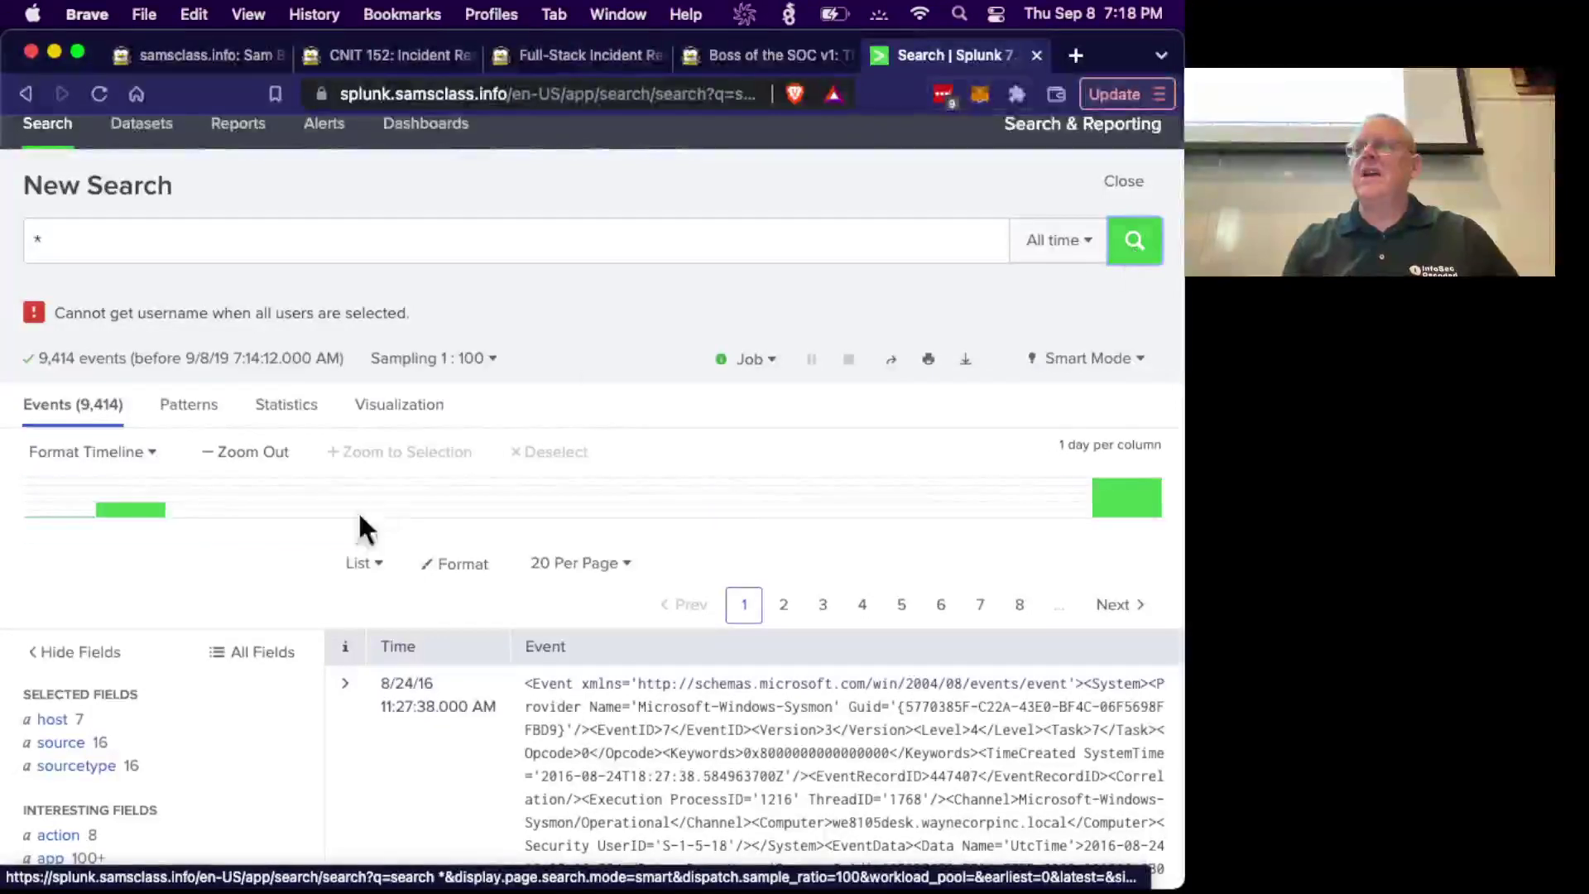
List the sourcetype field's values and filter the sampled events to the suricata source type.
scroll(171, 583, down, 4)
click(51, 622)
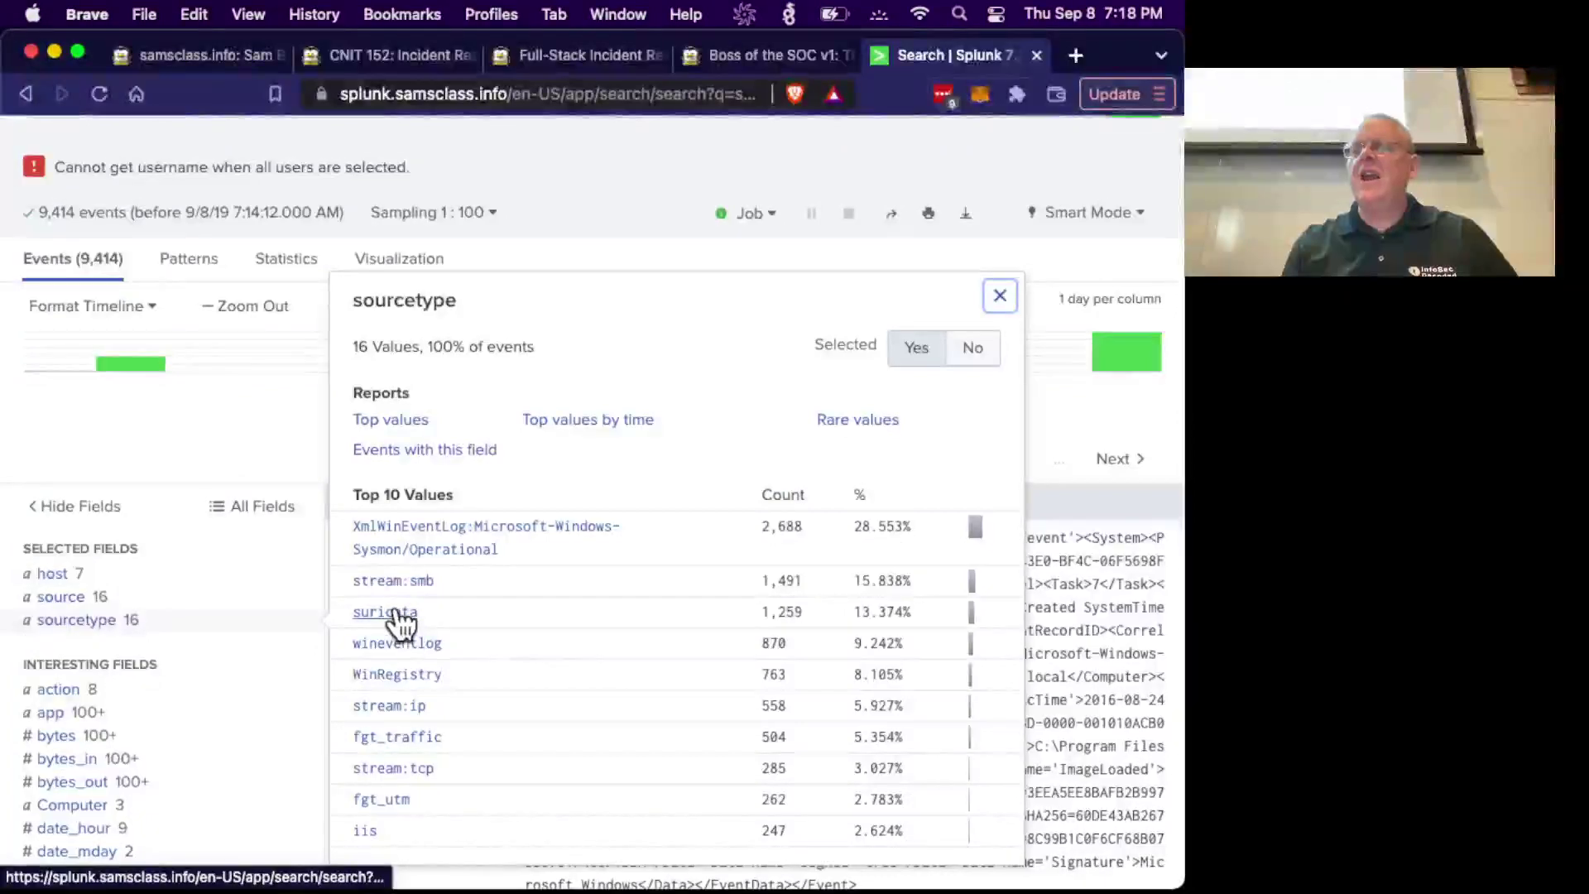
scroll(399, 621, down, 3)
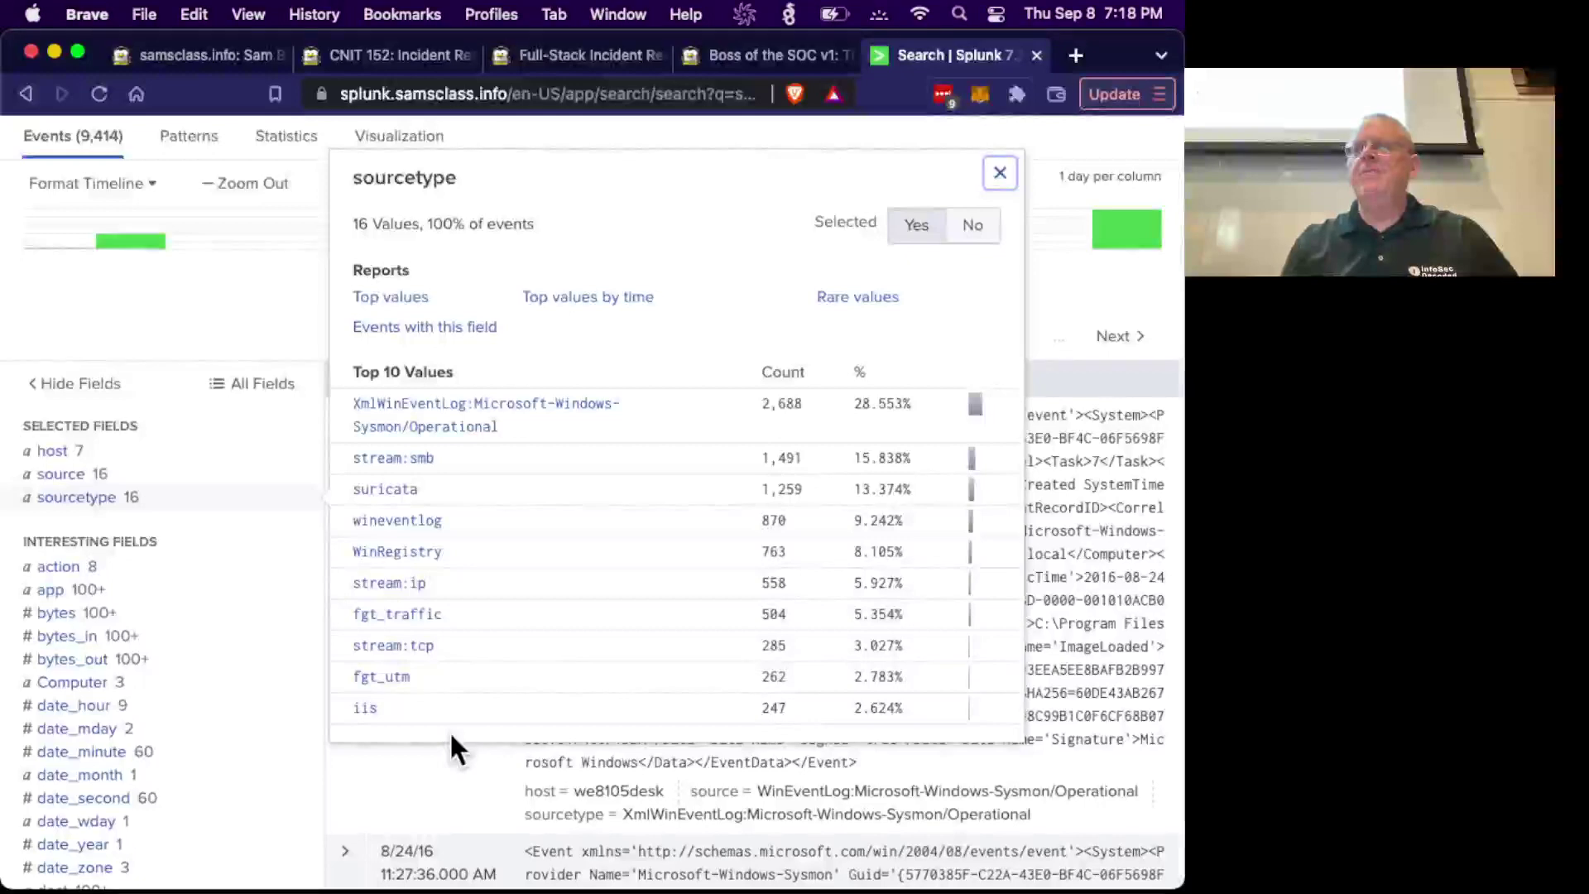
click(385, 489)
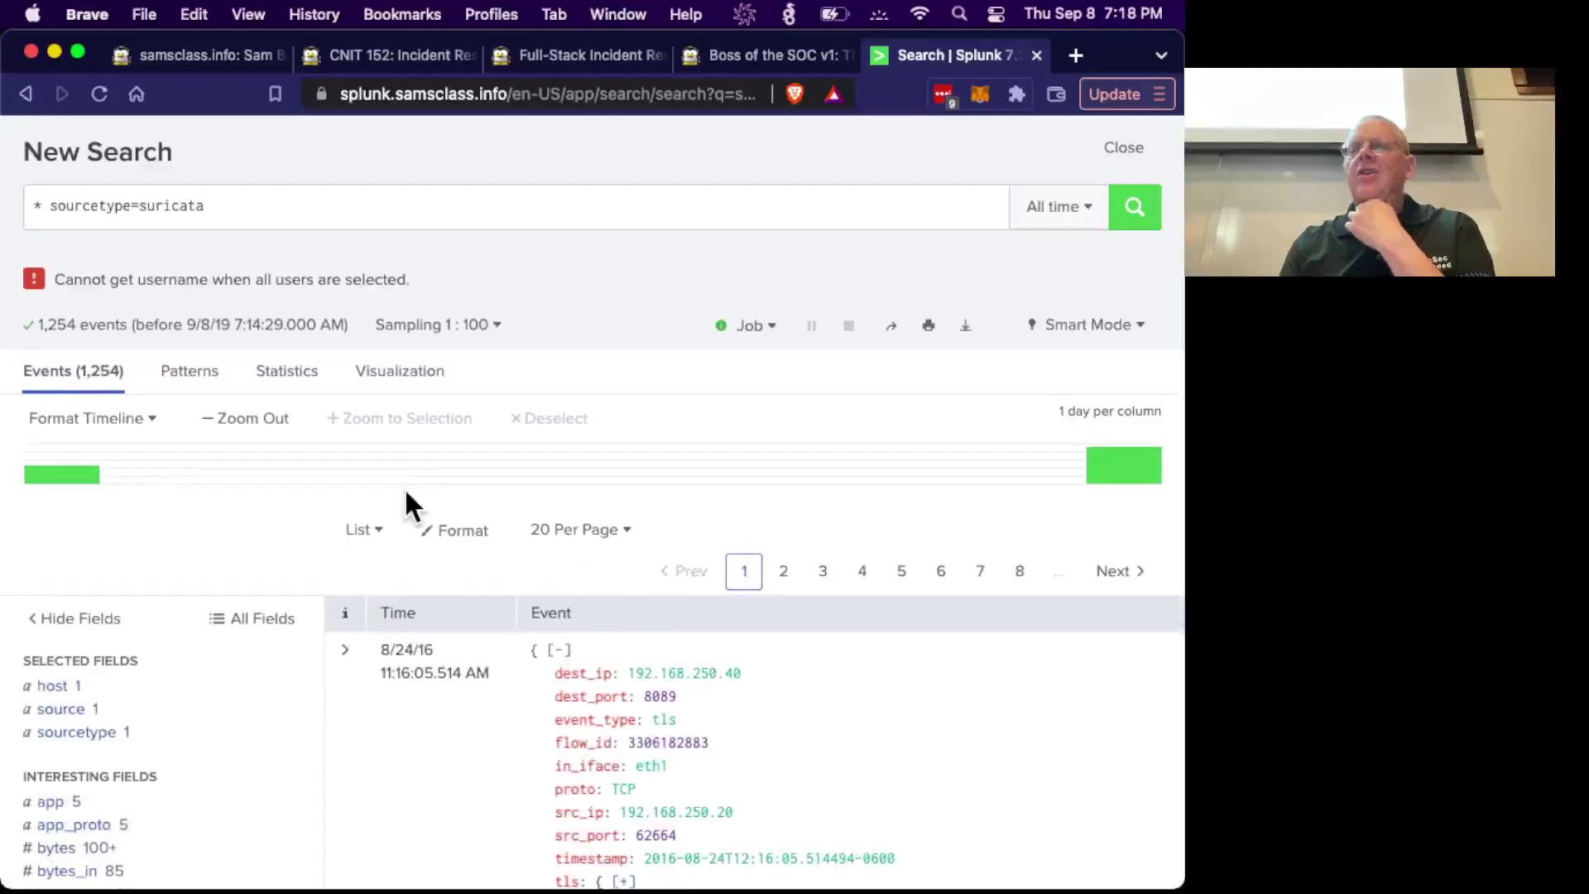
List the event_type values, recheck the question 4.3 hints and filter the Suricata events to event_type alert.
scroll(114, 561, down, 3)
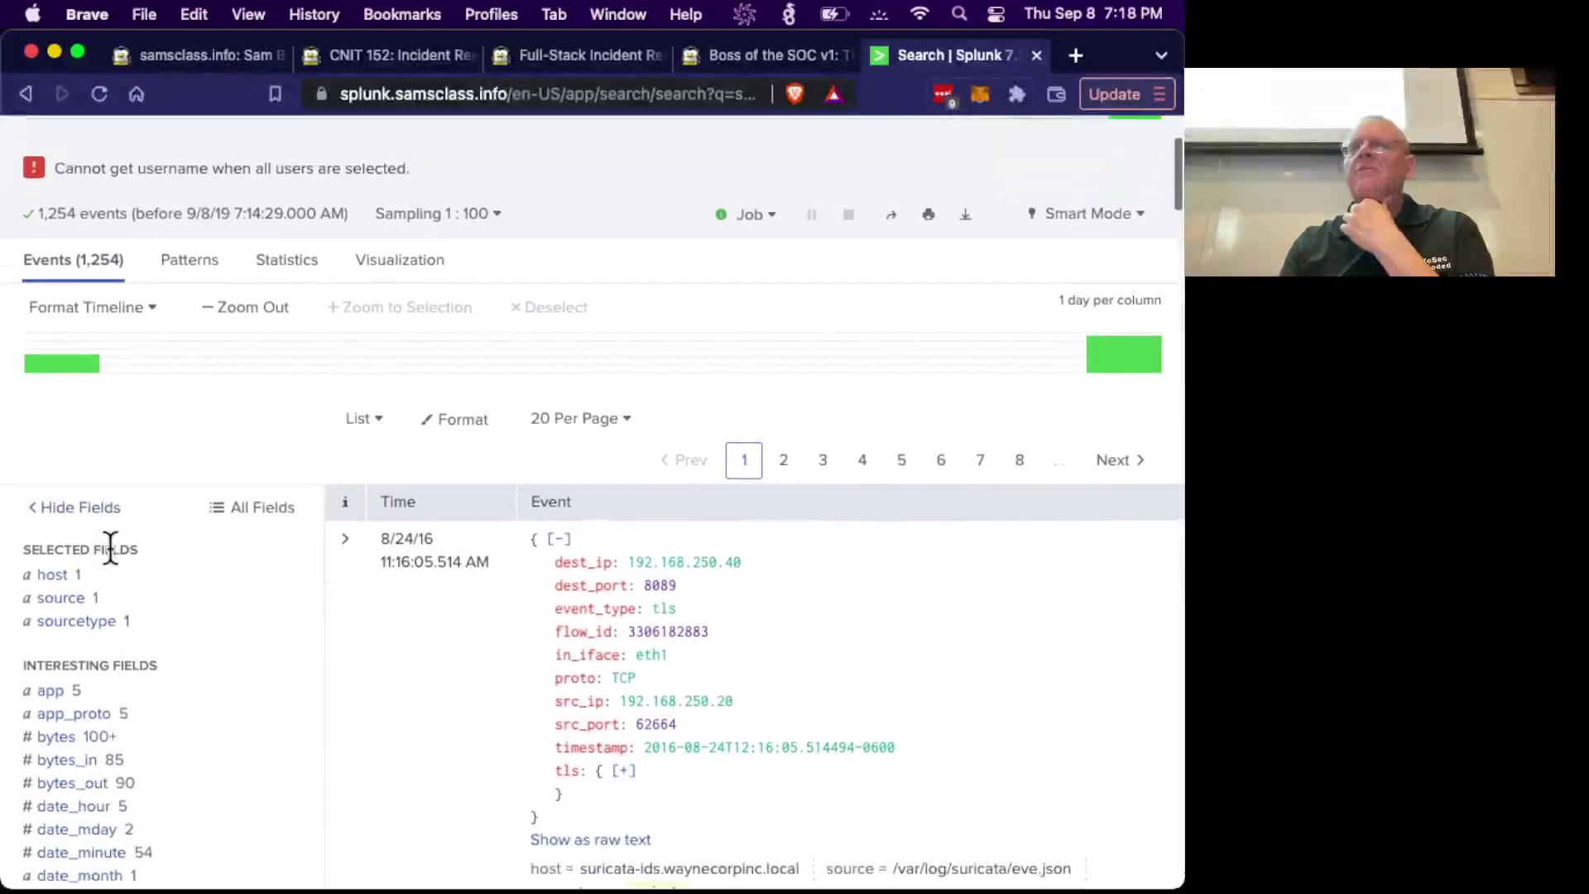
scroll(113, 563, down, 5)
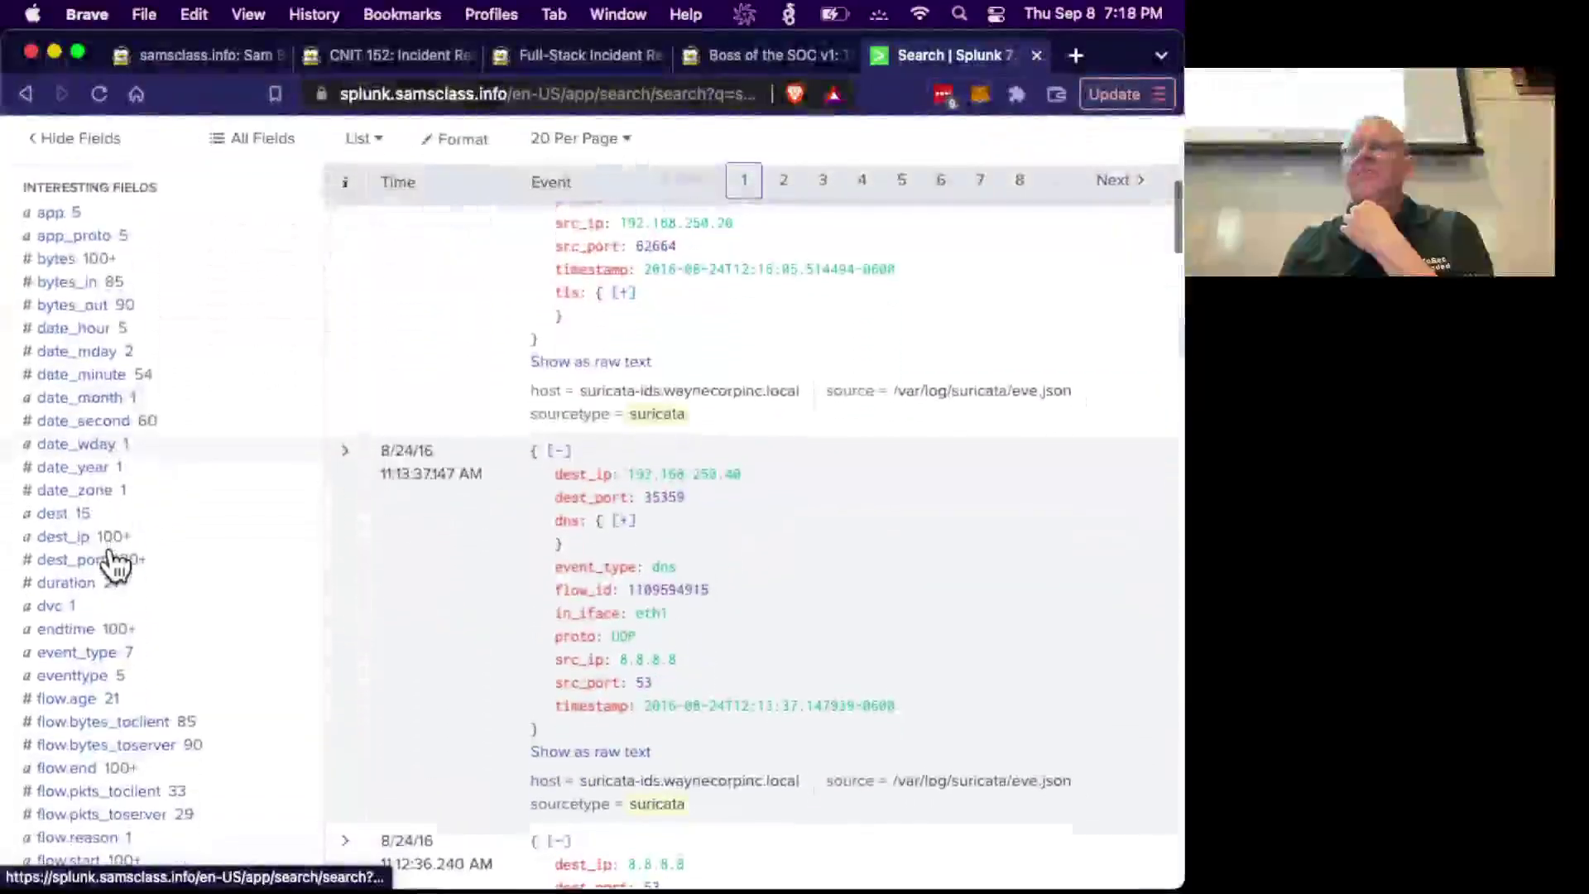
click(78, 632)
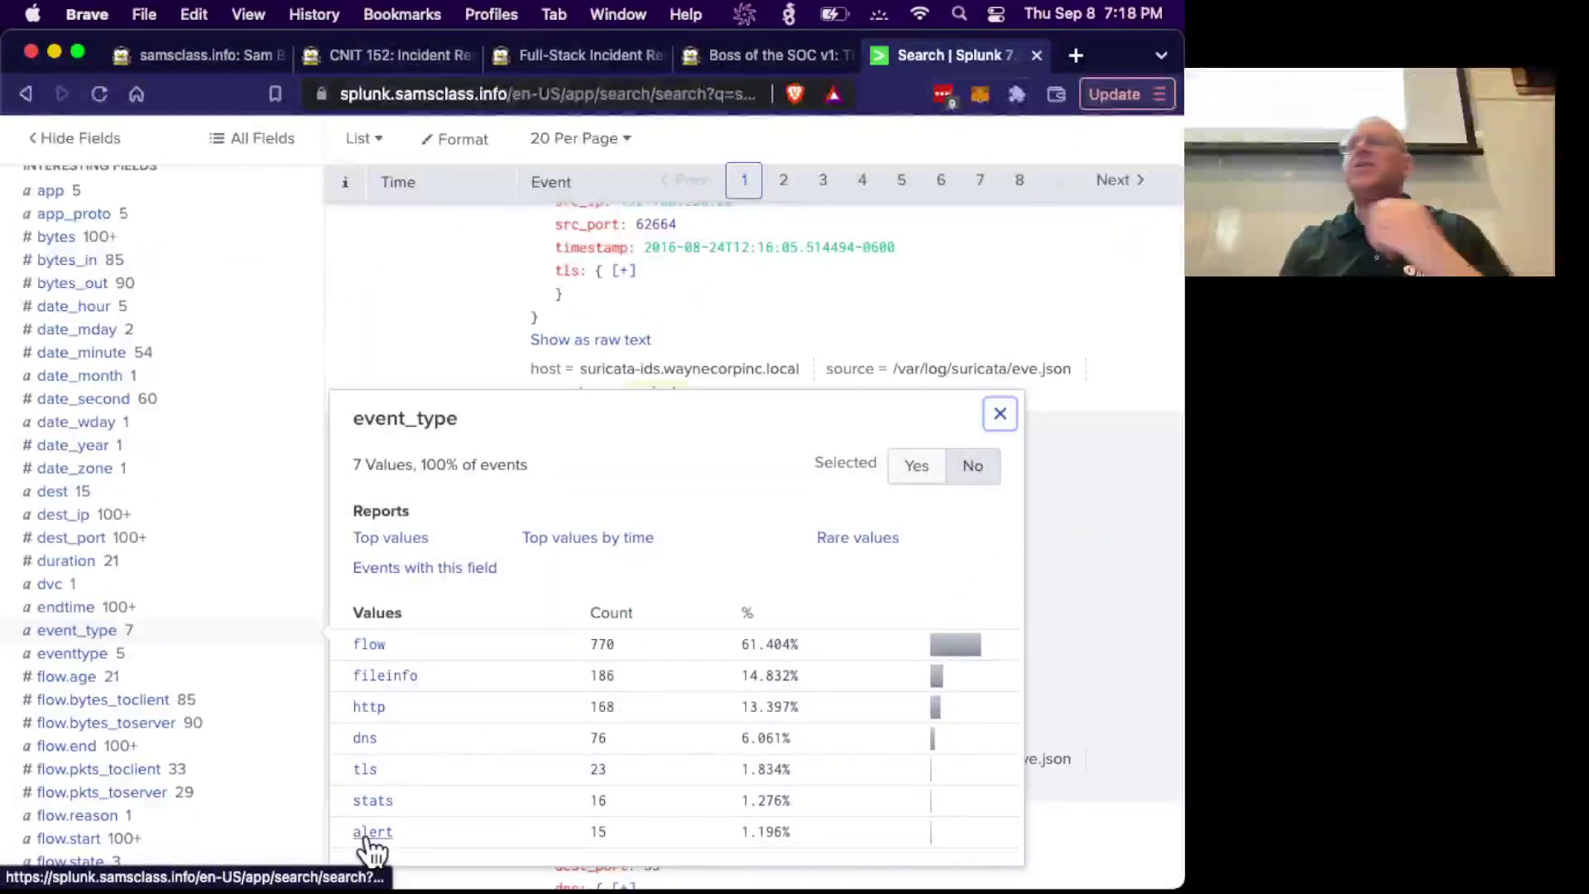
click(768, 56)
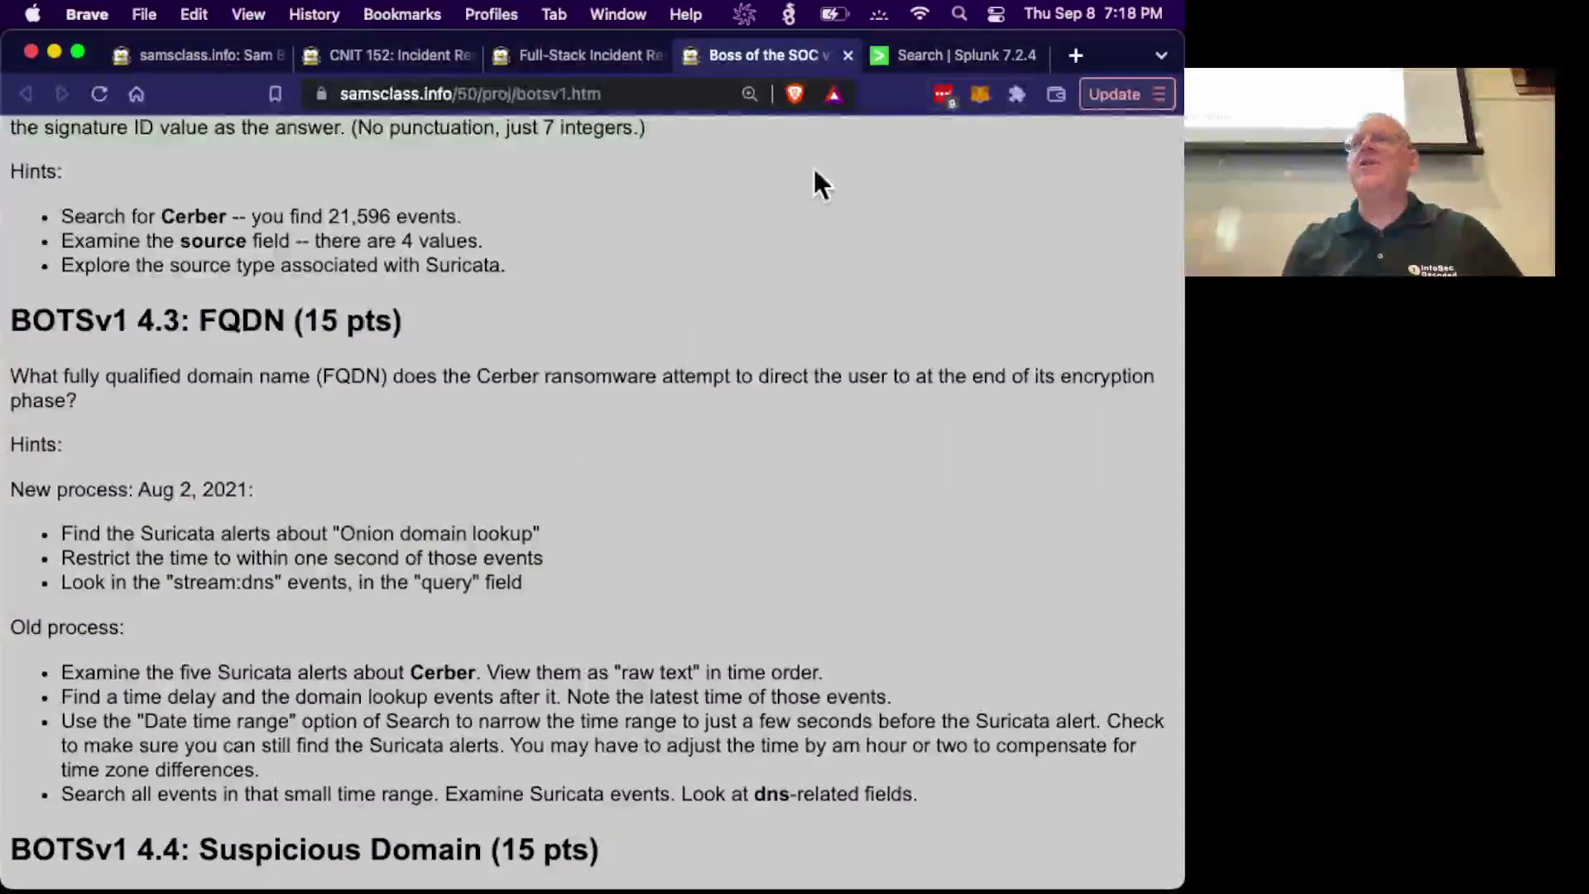
click(910, 49)
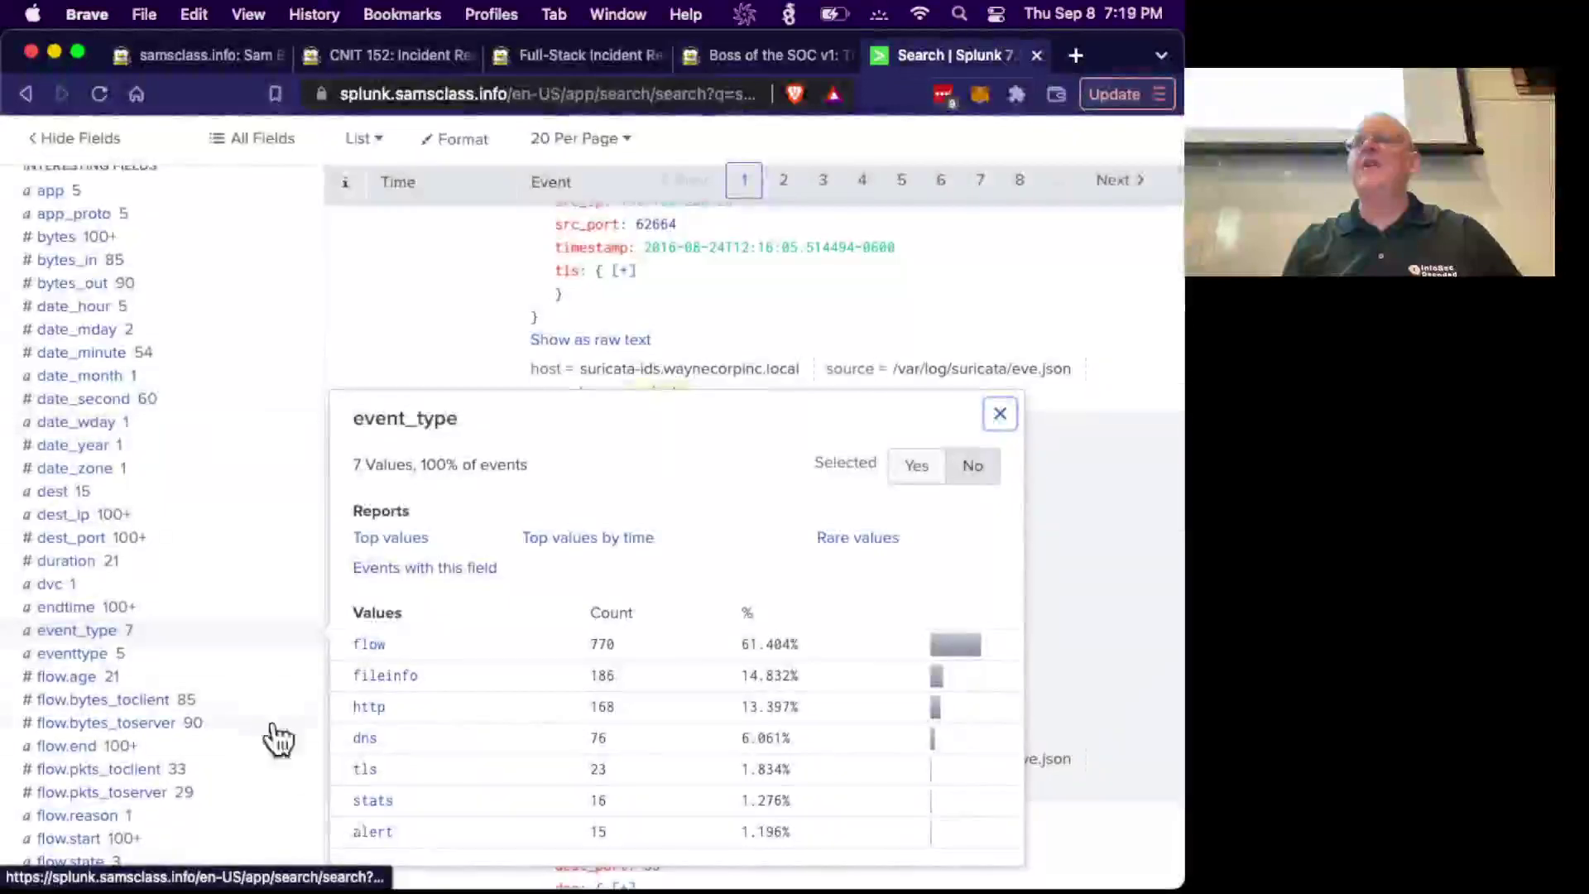
click(374, 831)
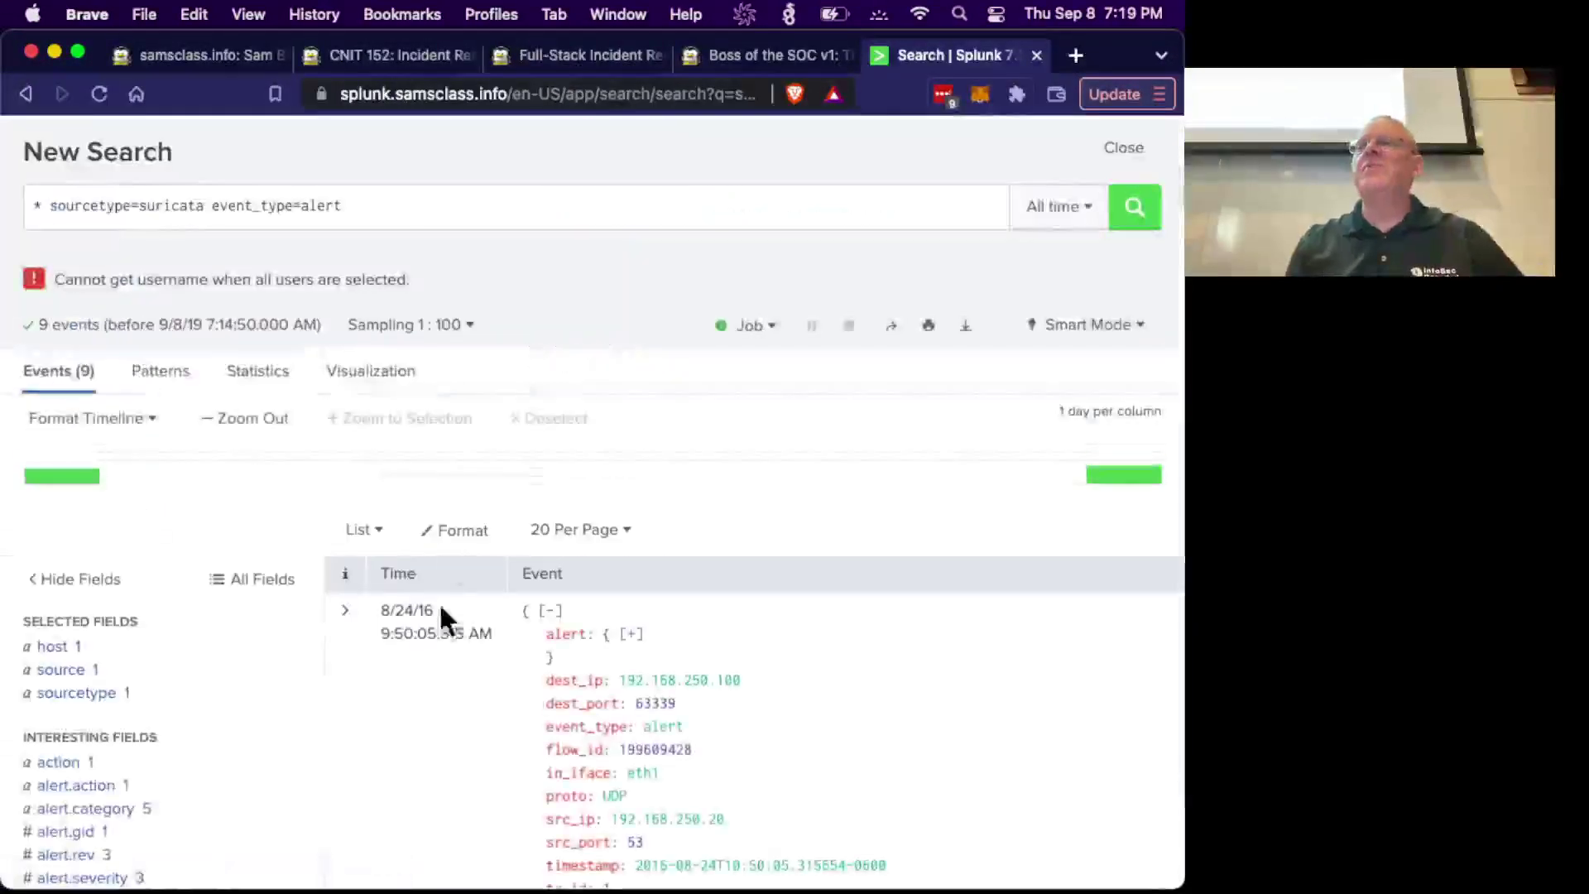
Switch the Suricata alert search to No Event Sampling and bring up its alert fields.
click(457, 326)
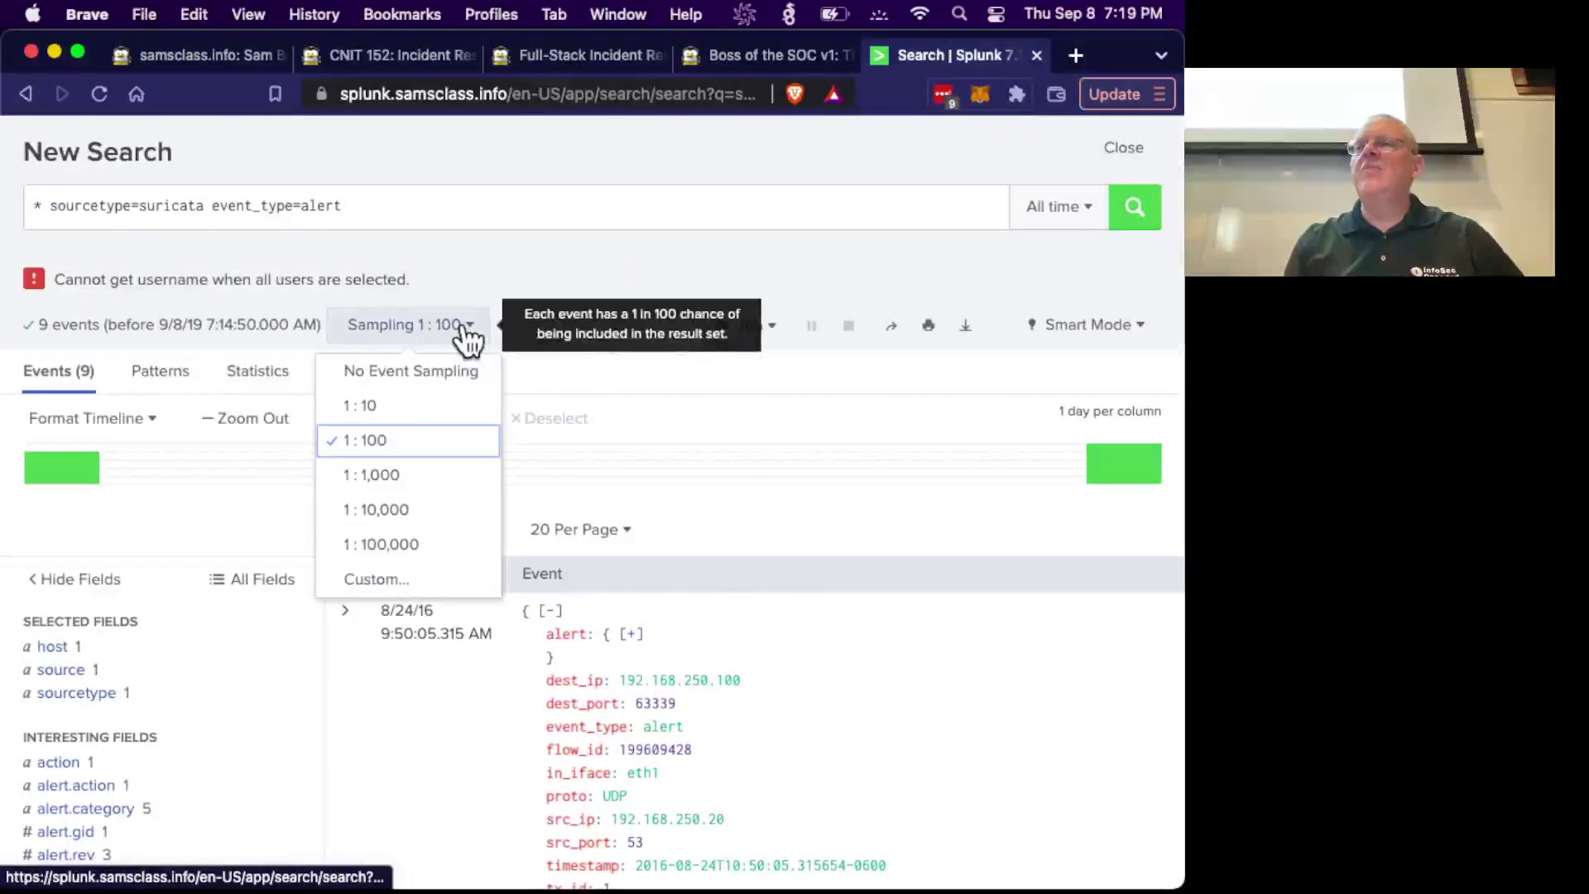
click(418, 373)
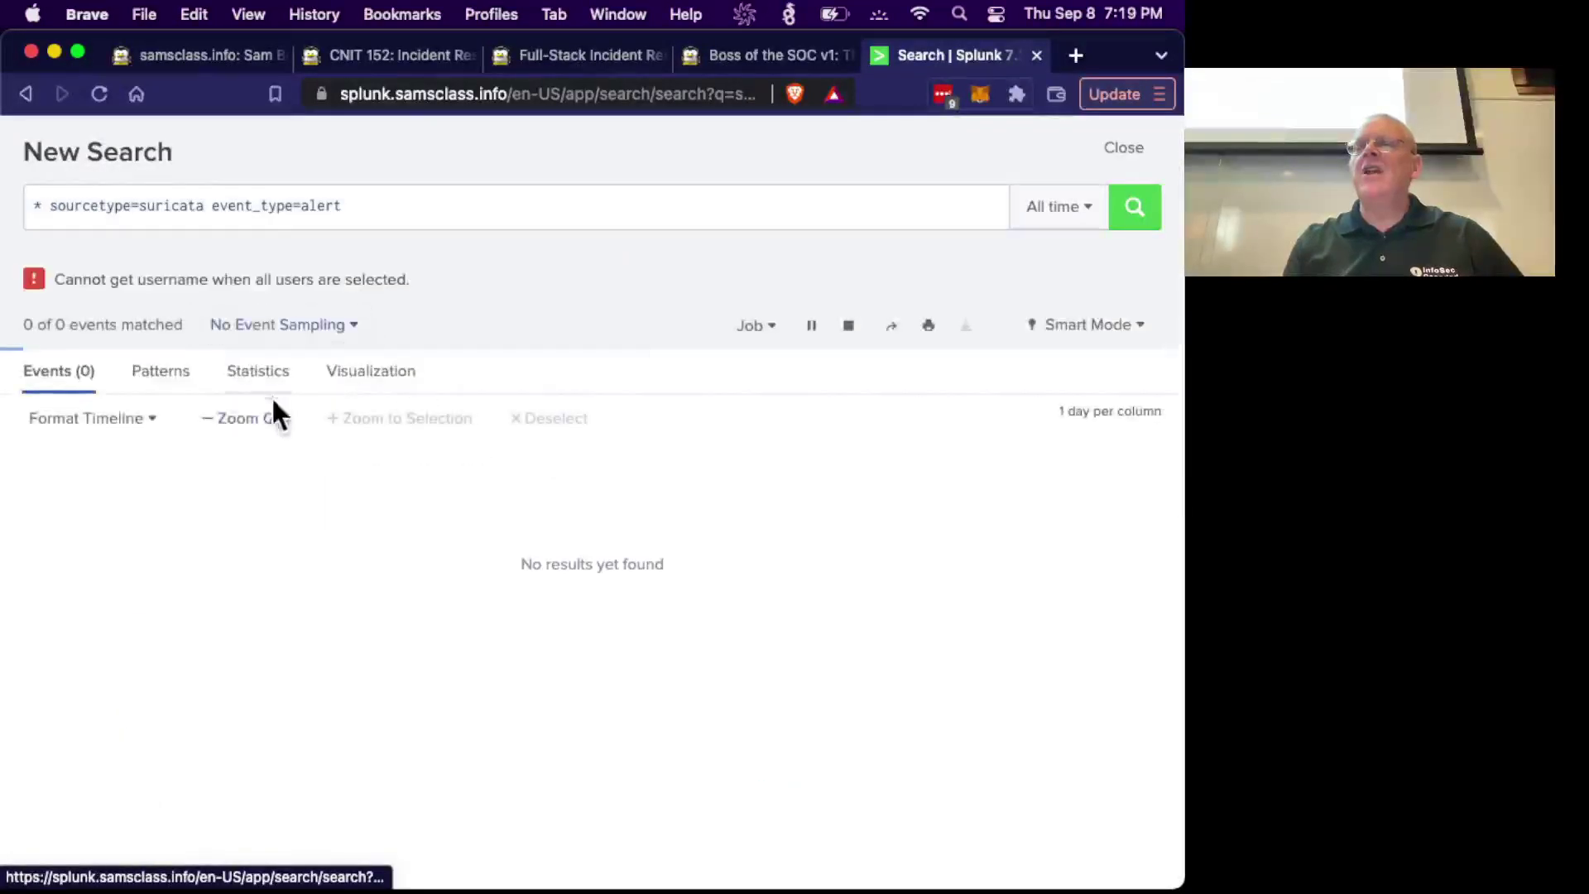
scroll(117, 674, down, 5)
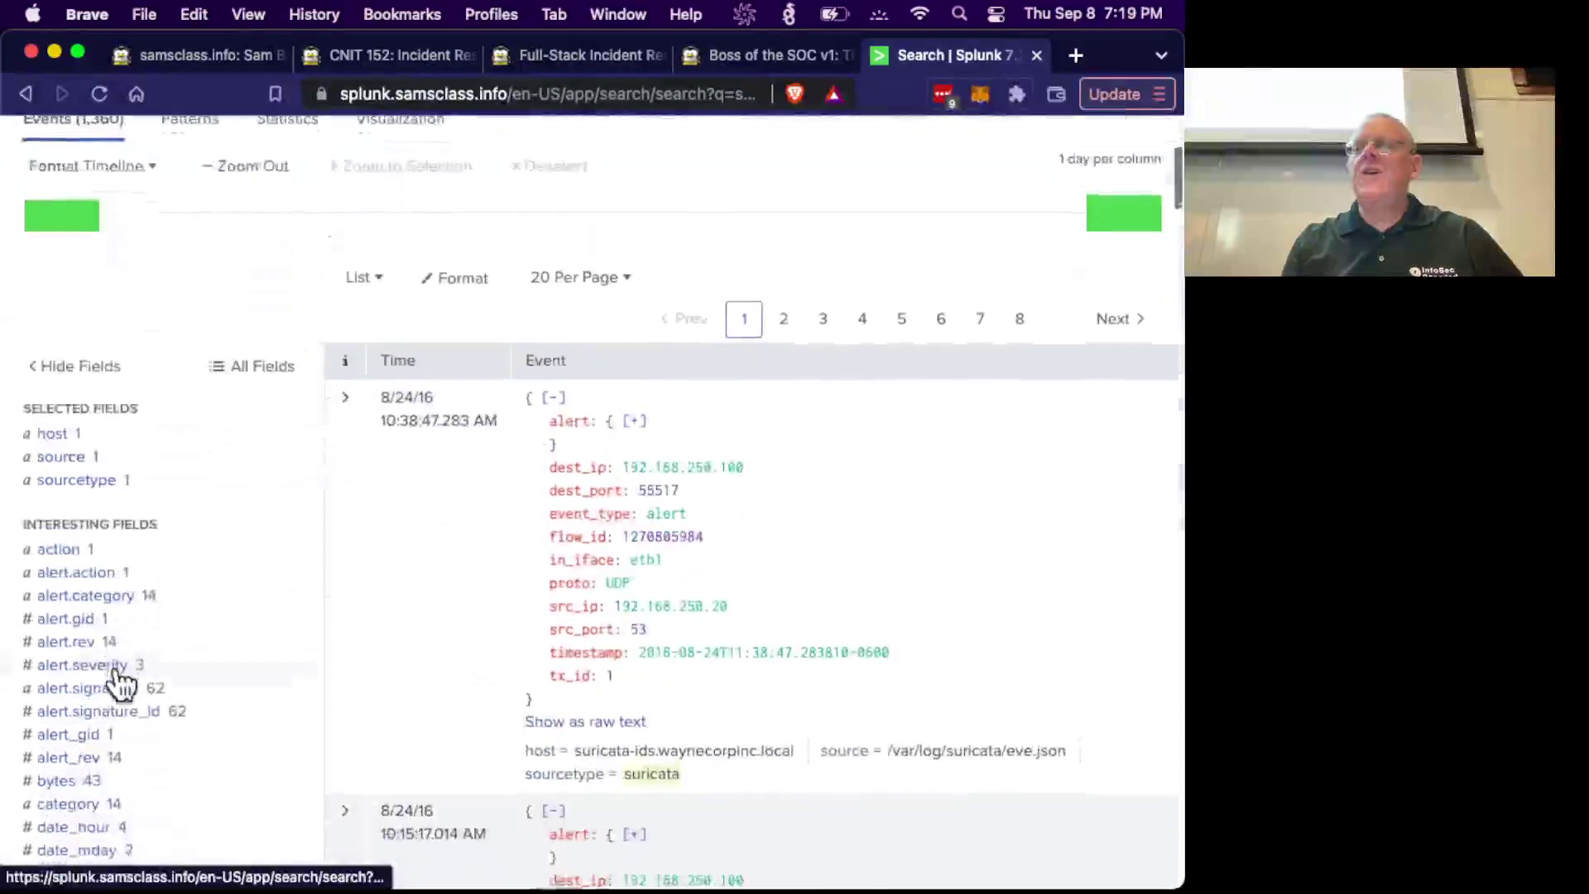
Report the rare values of alert.category for the Suricata alerts and examine them as a statistics table.
click(100, 476)
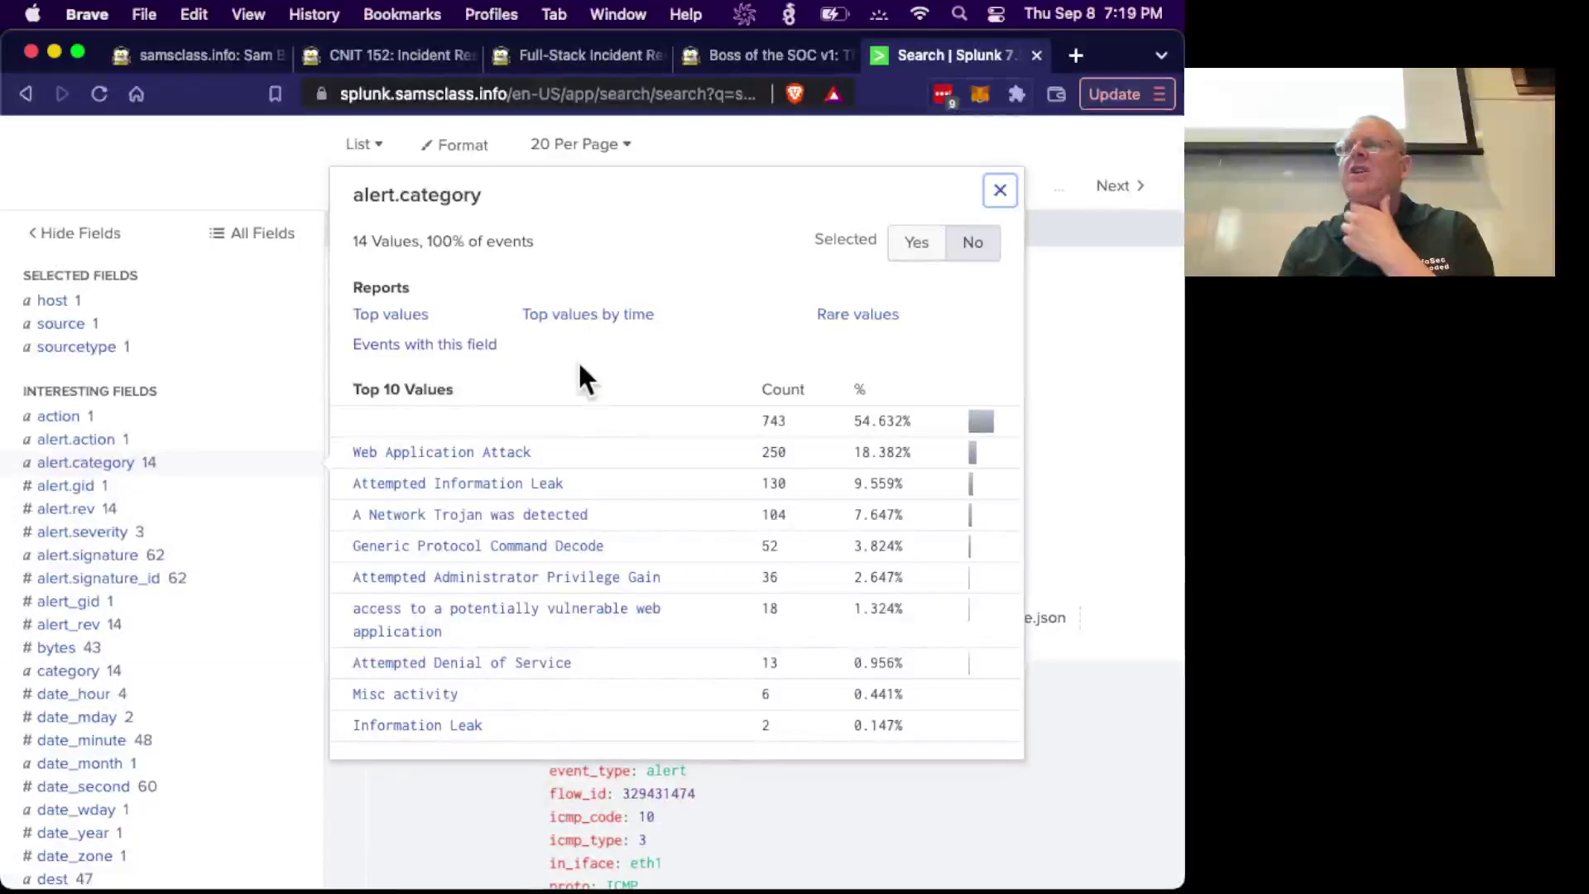
click(840, 319)
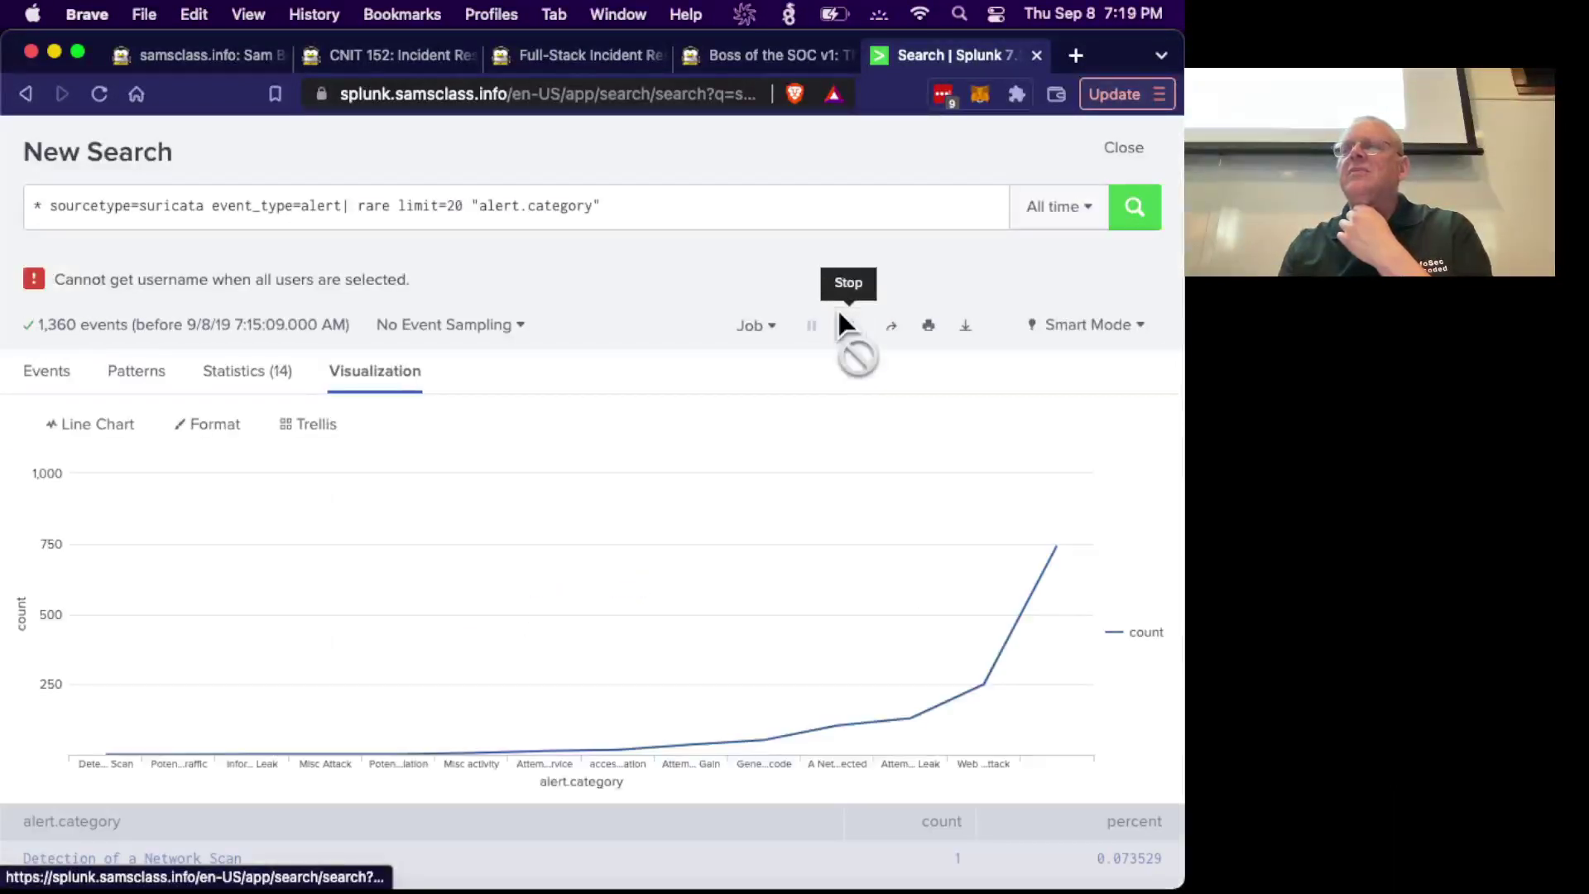
click(243, 377)
scroll(213, 656, down, 3)
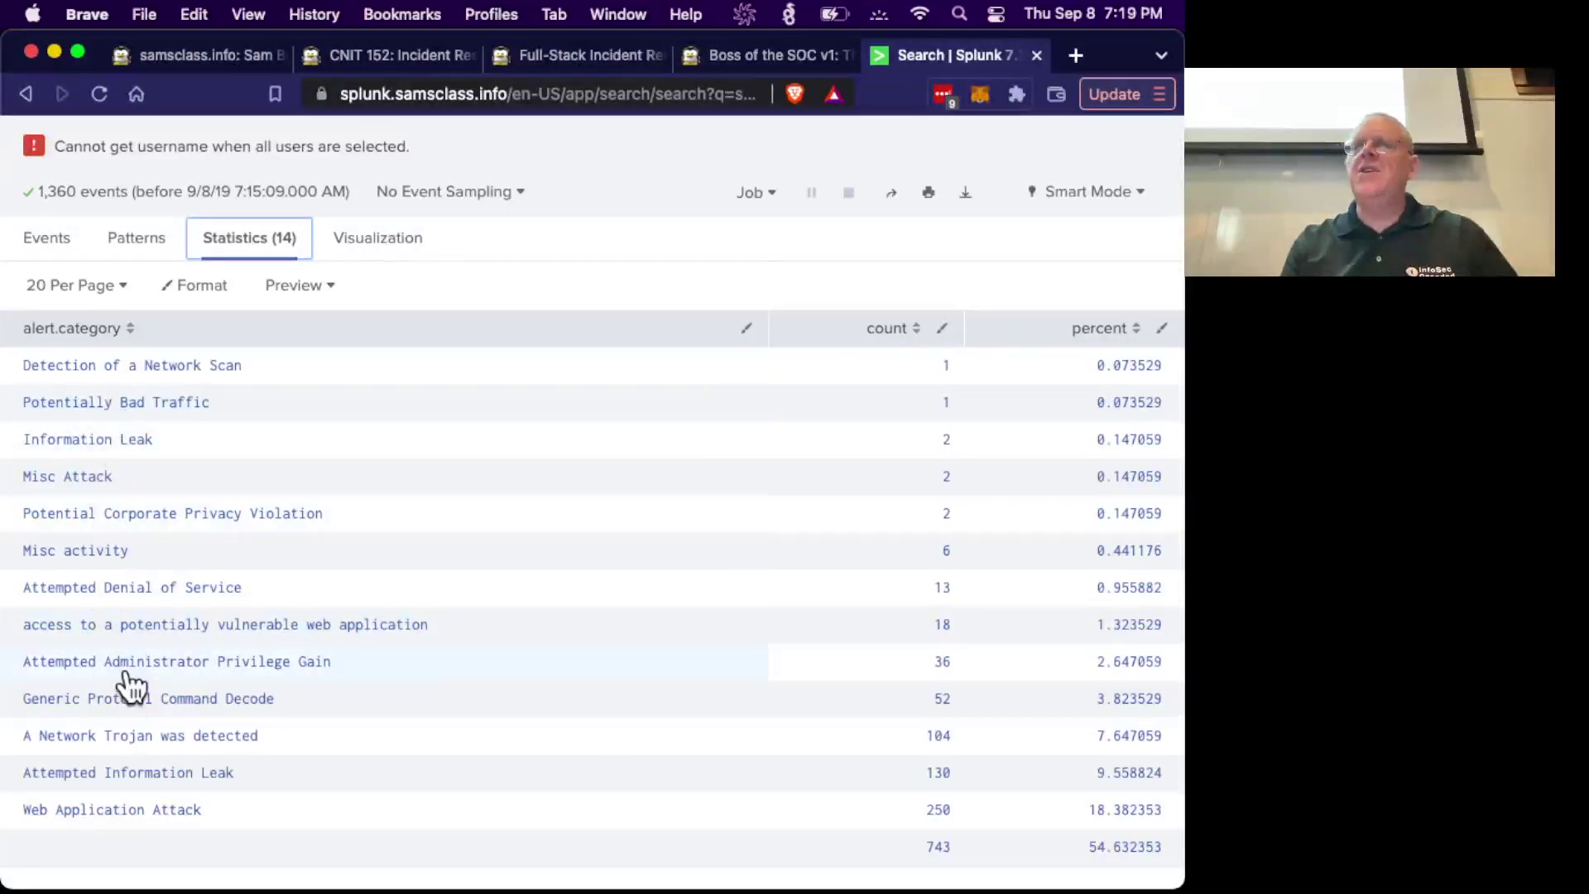
scroll(166, 753, up, 3)
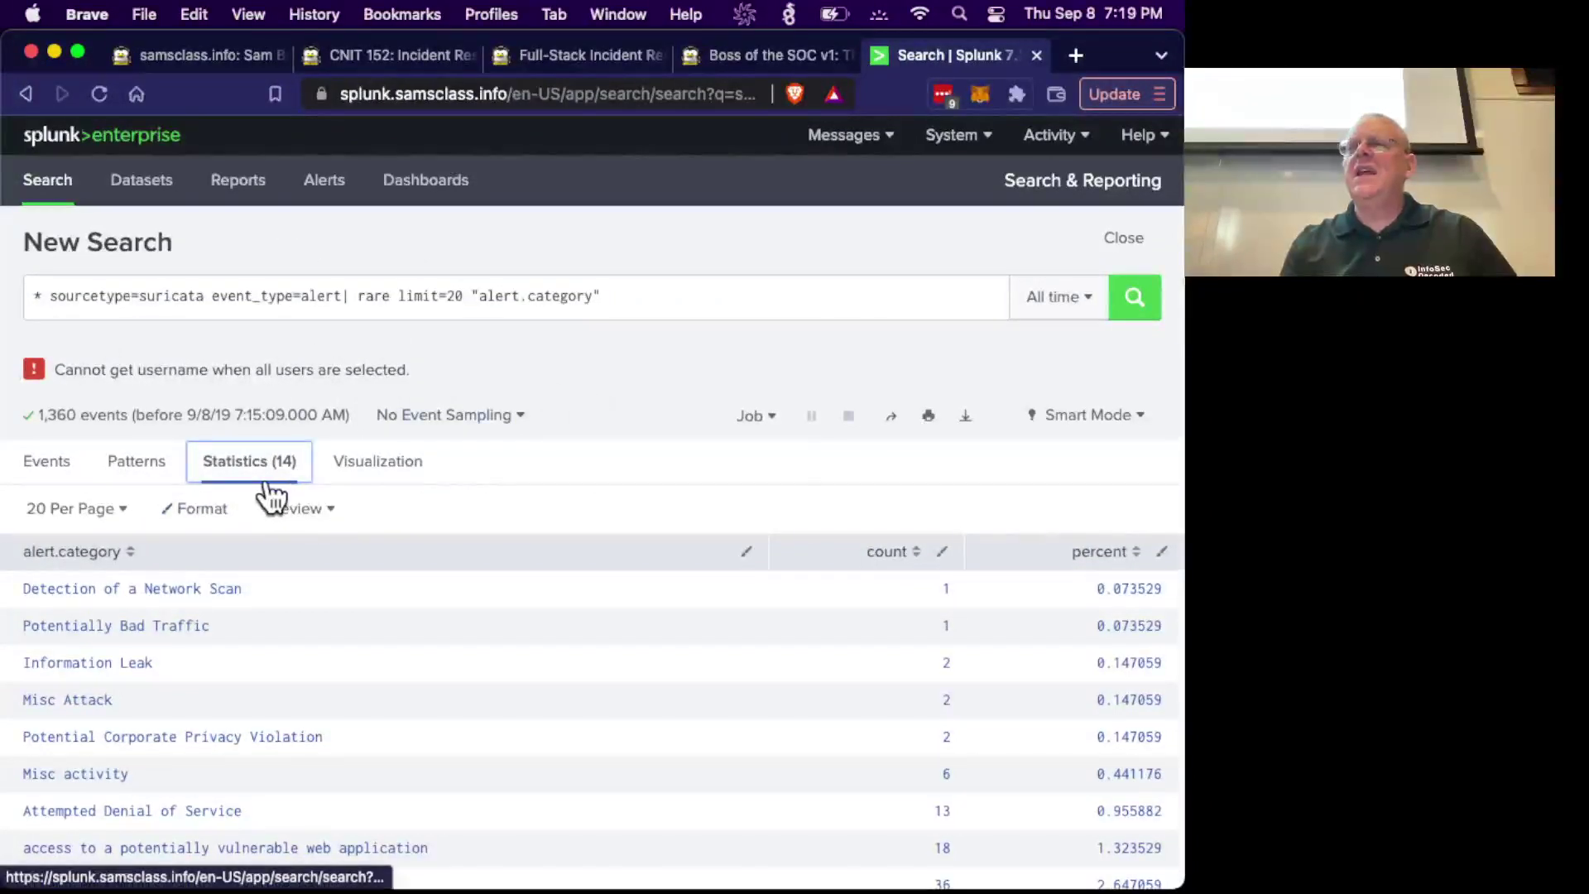
Remove the rare limit=20 "alert.category" clause from the query and rerun the Suricata alert search.
click(478, 296)
drag(342, 296, 625, 303)
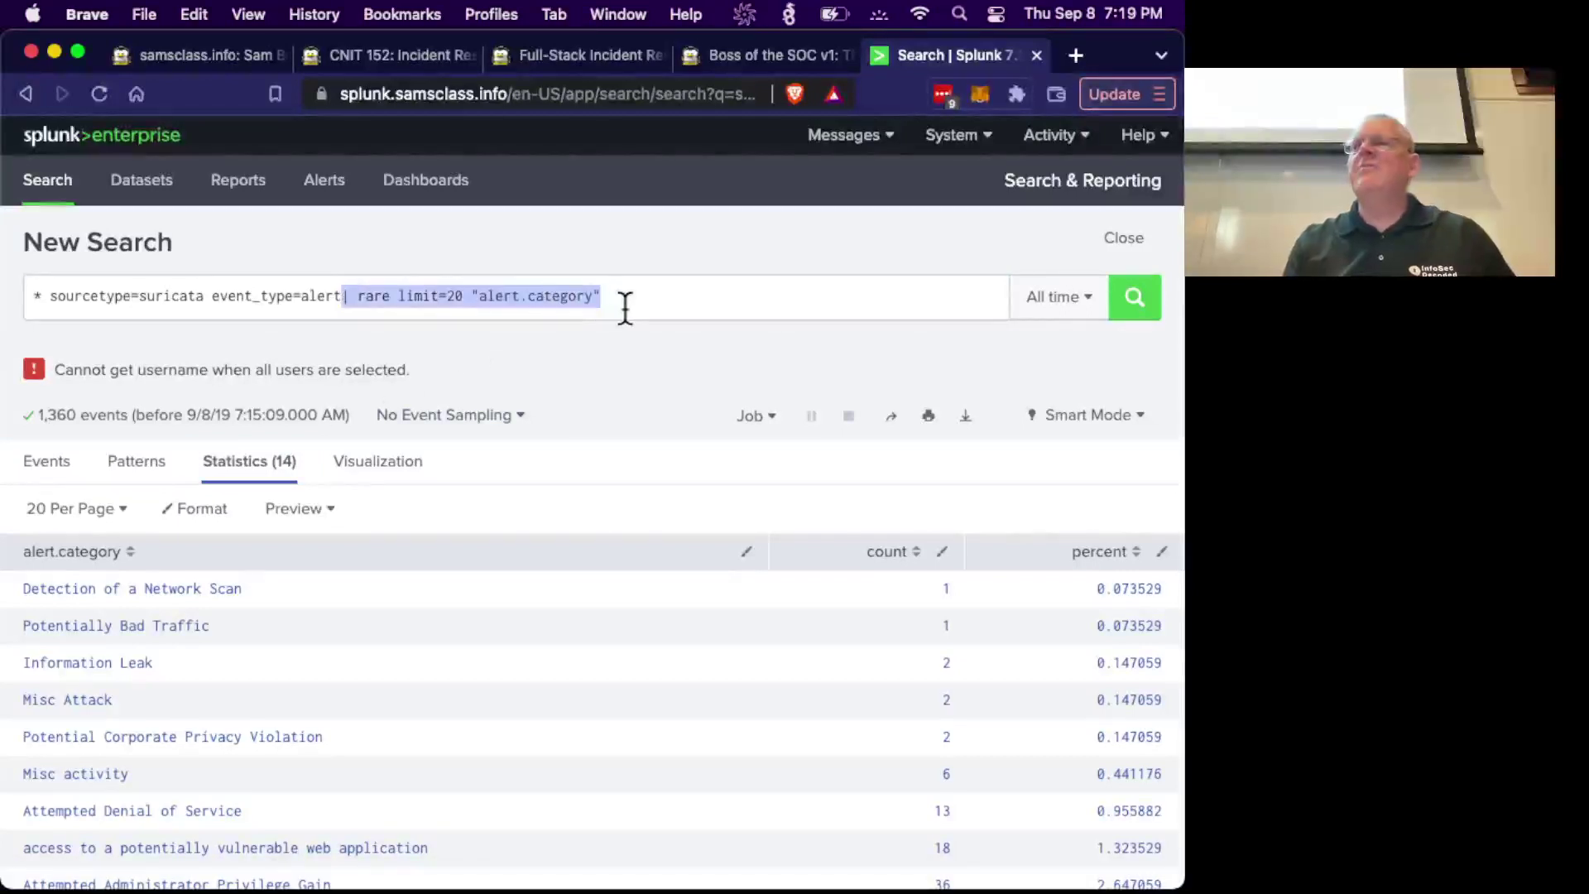
key(BackSpace)
key(Return)
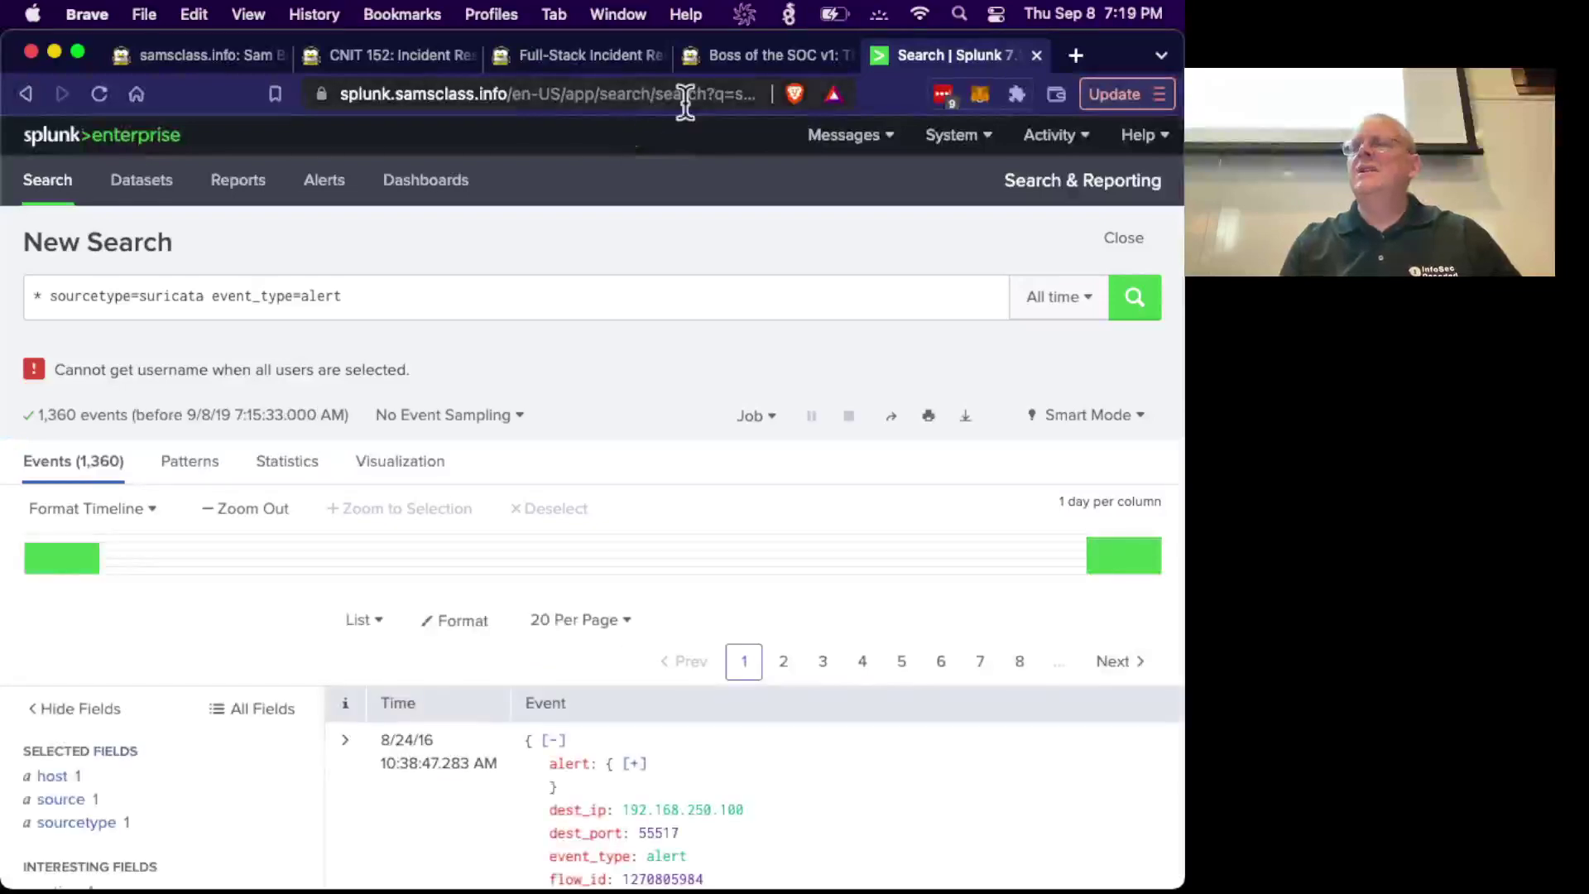
List the alert.signature values of the Suricata alerts and look through them for an Onion domain lookup.
scroll(89, 734, down, 5)
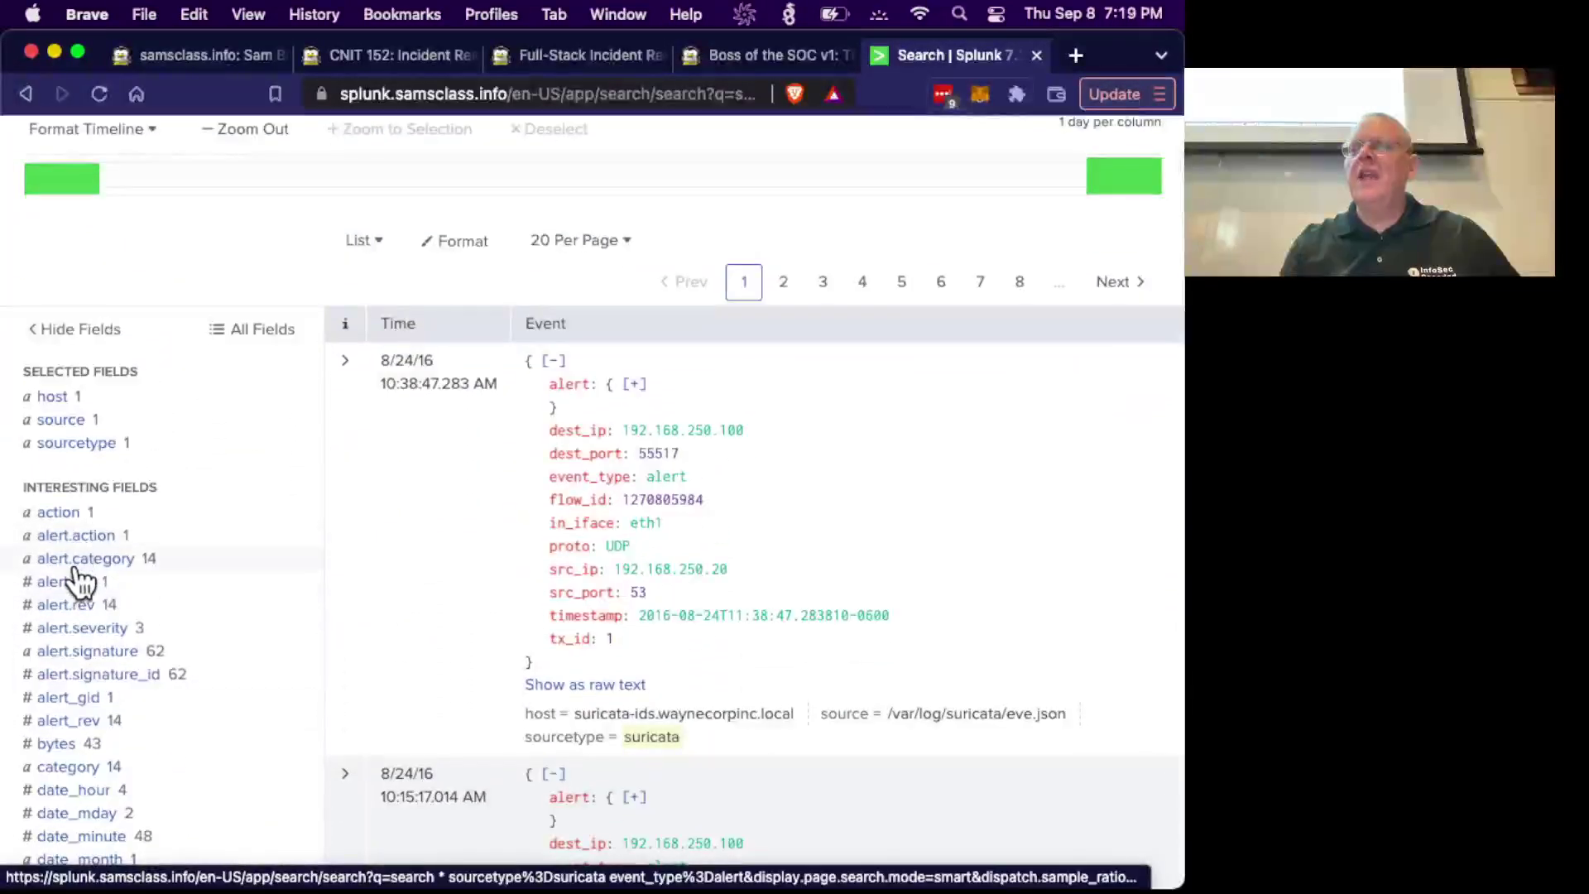
click(79, 652)
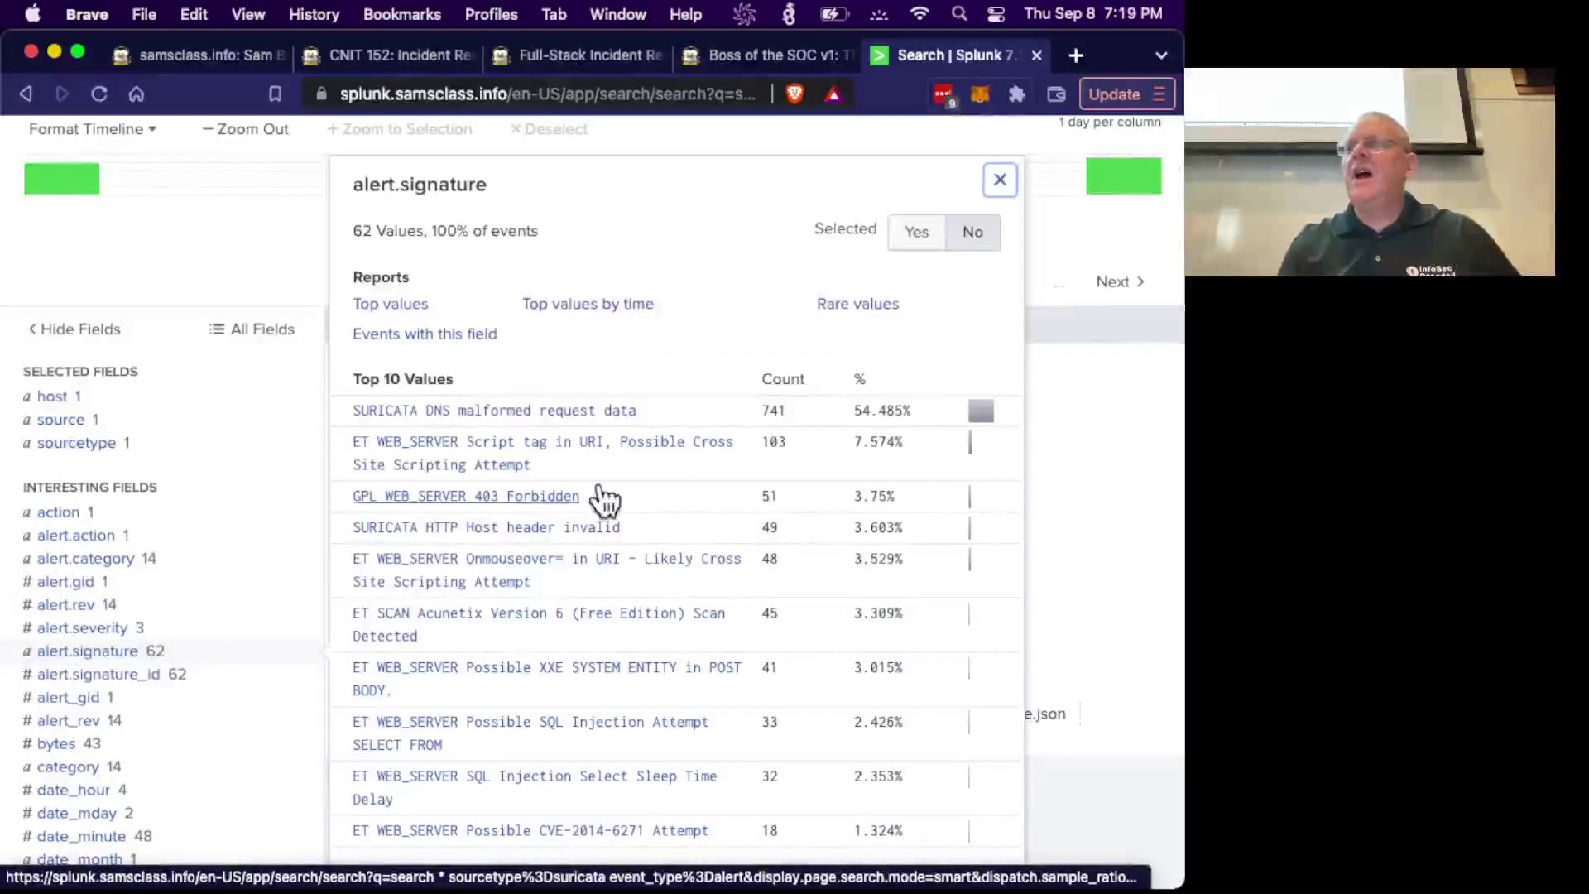
scroll(596, 637, down, 1)
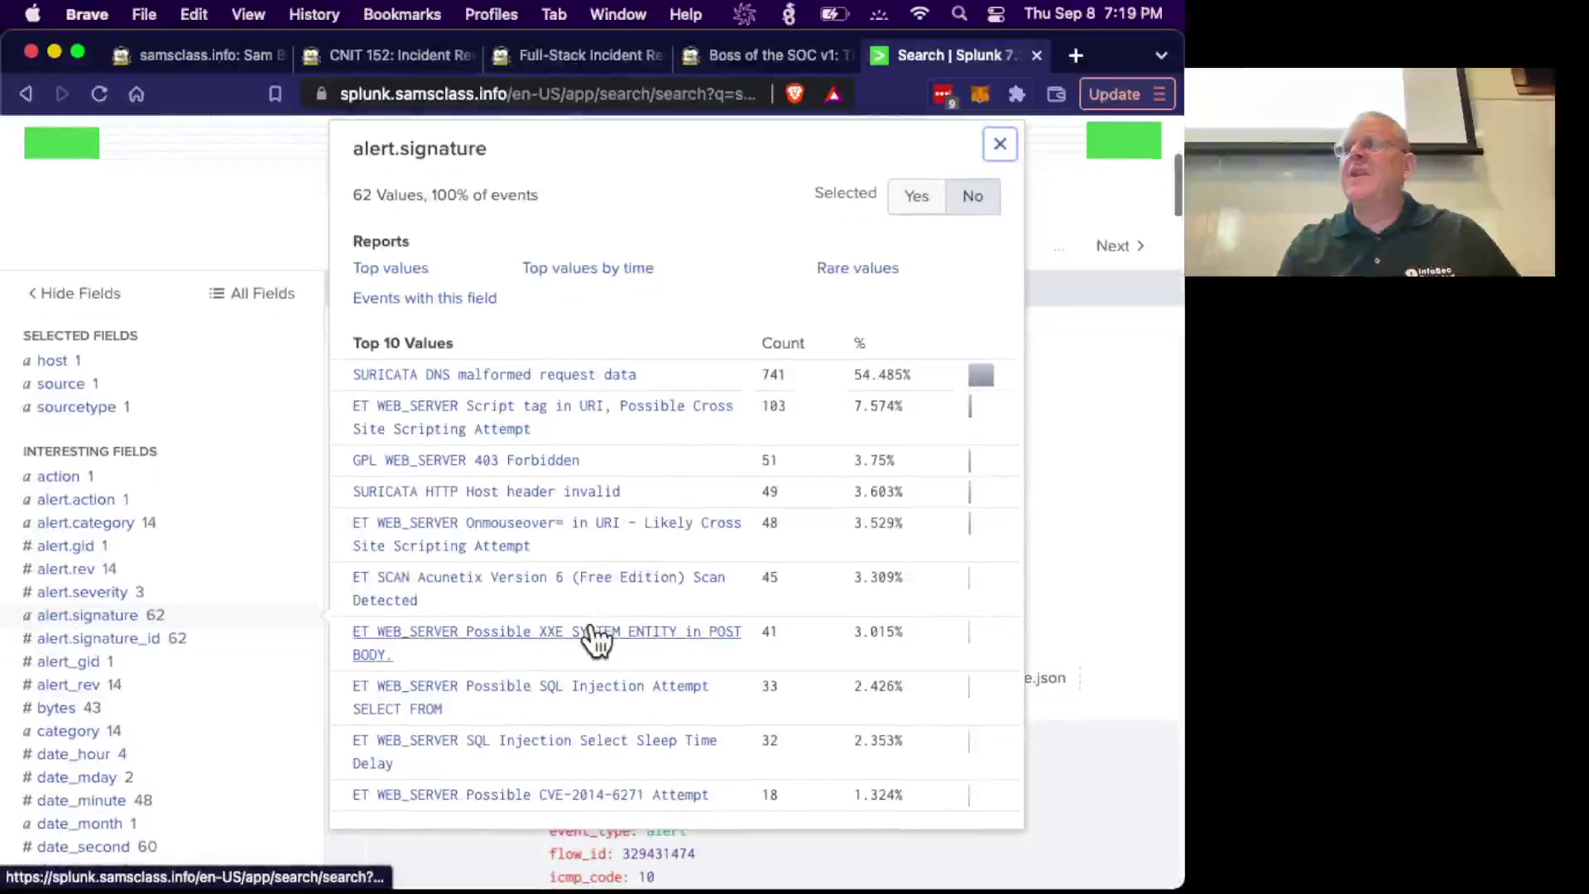
Add the term Onion to the Suricata alert query, run it and bring up the matching events' fields.
scroll(590, 619, up, 5)
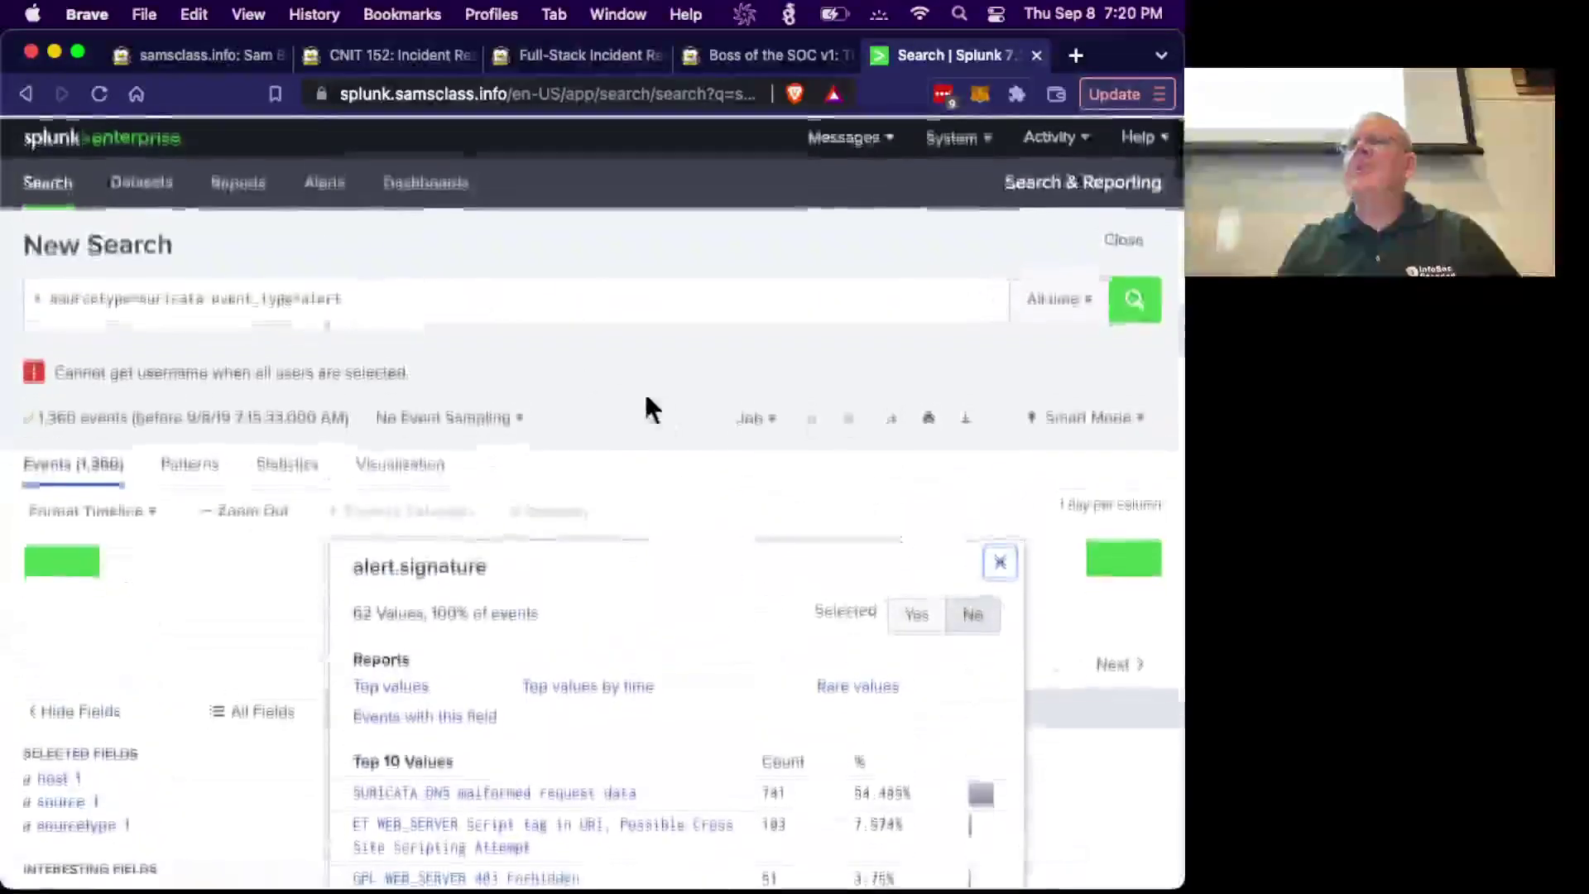
click(499, 308)
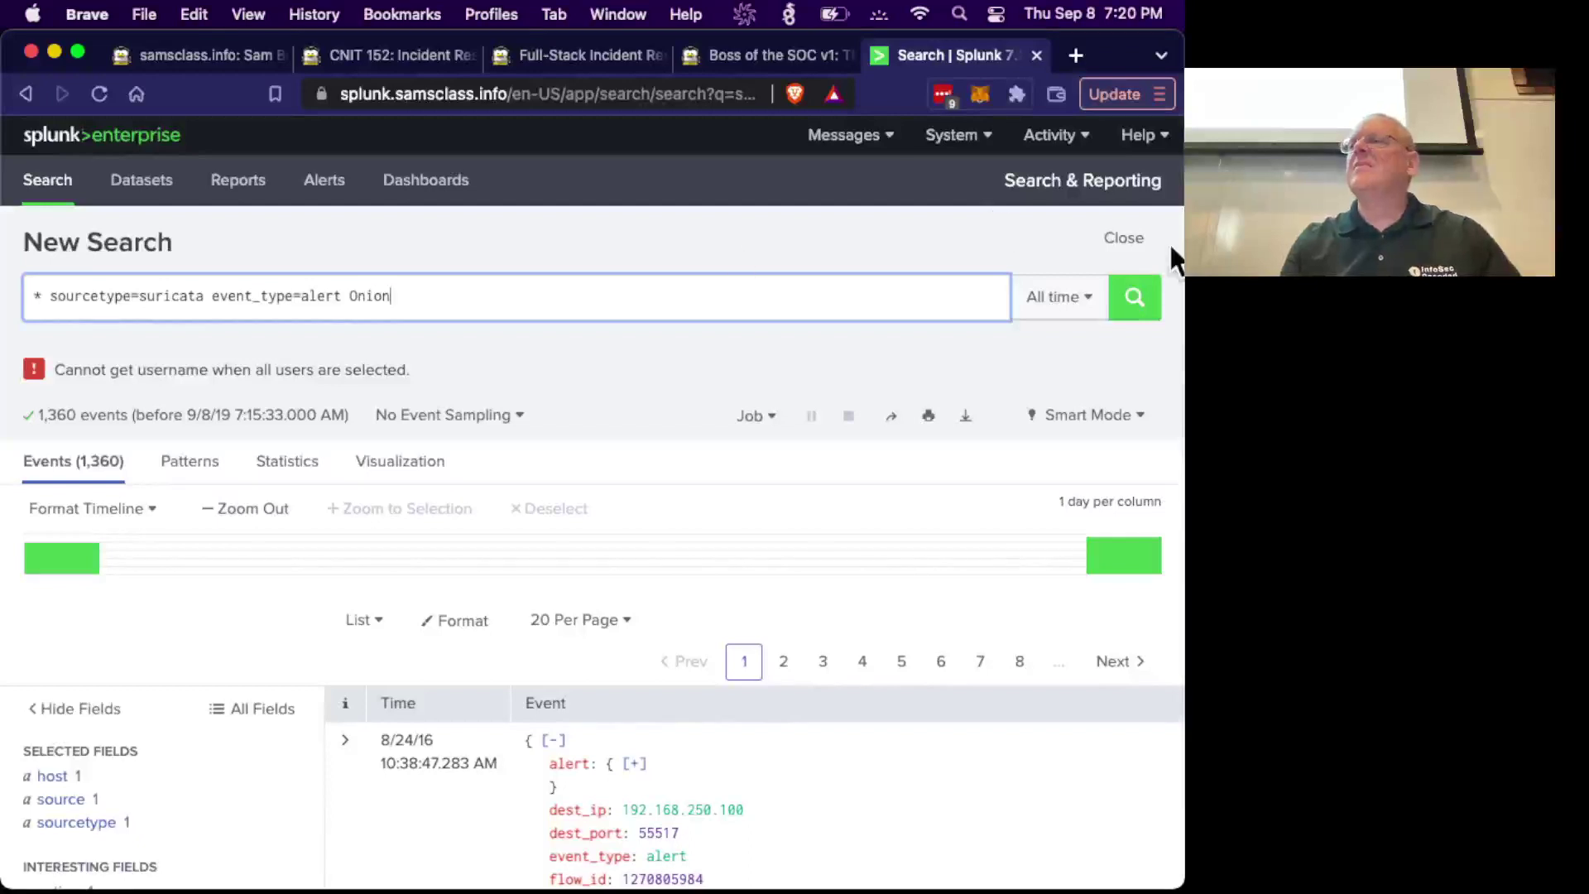
click(1134, 297)
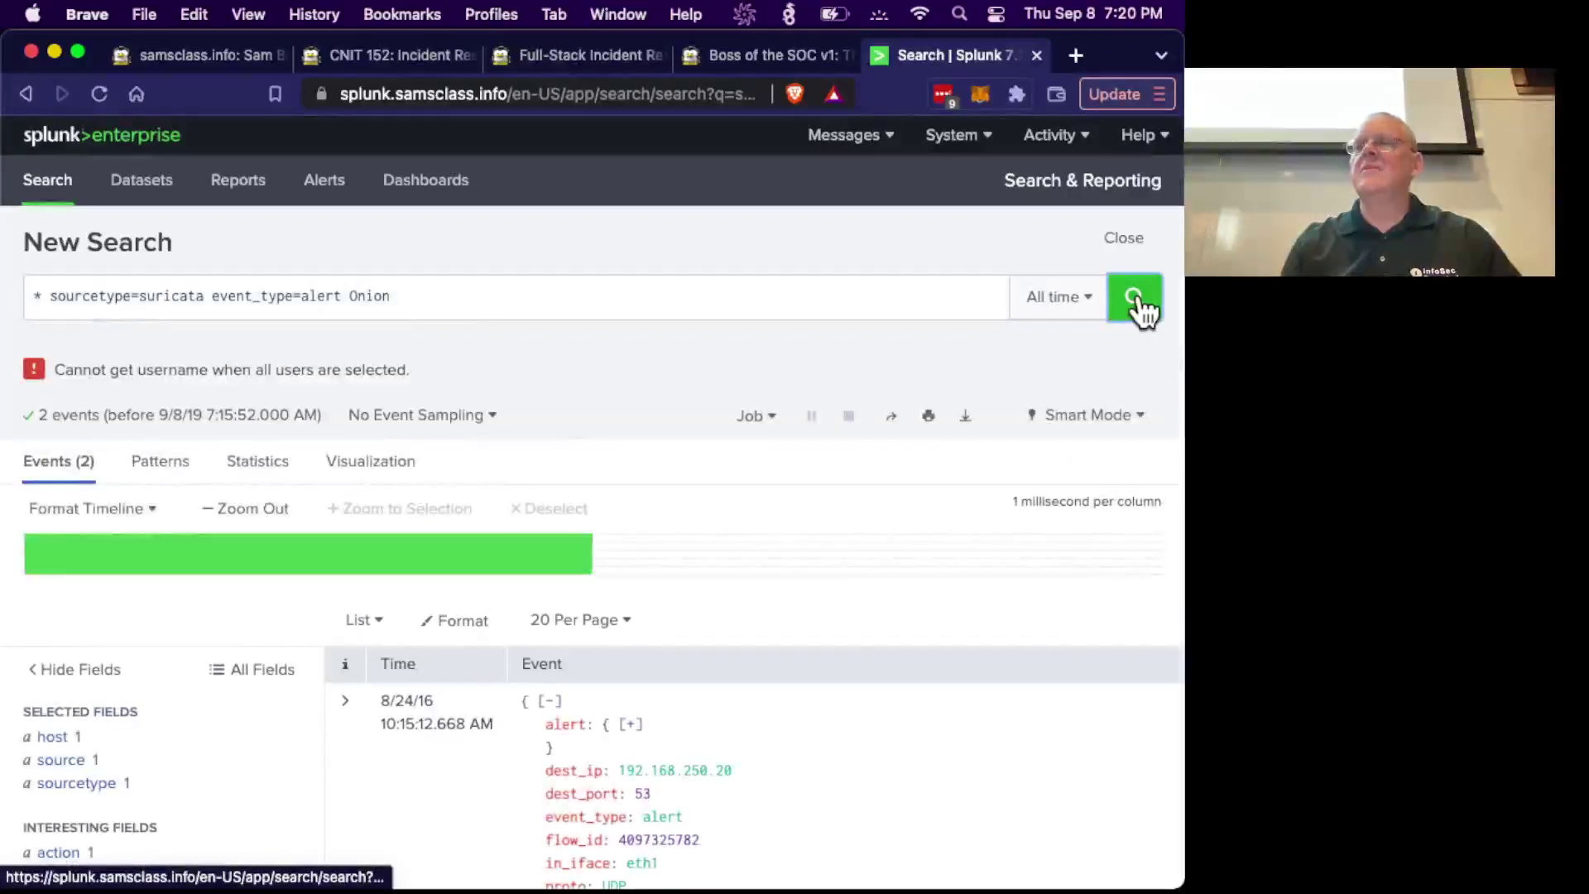
scroll(144, 677, down, 4)
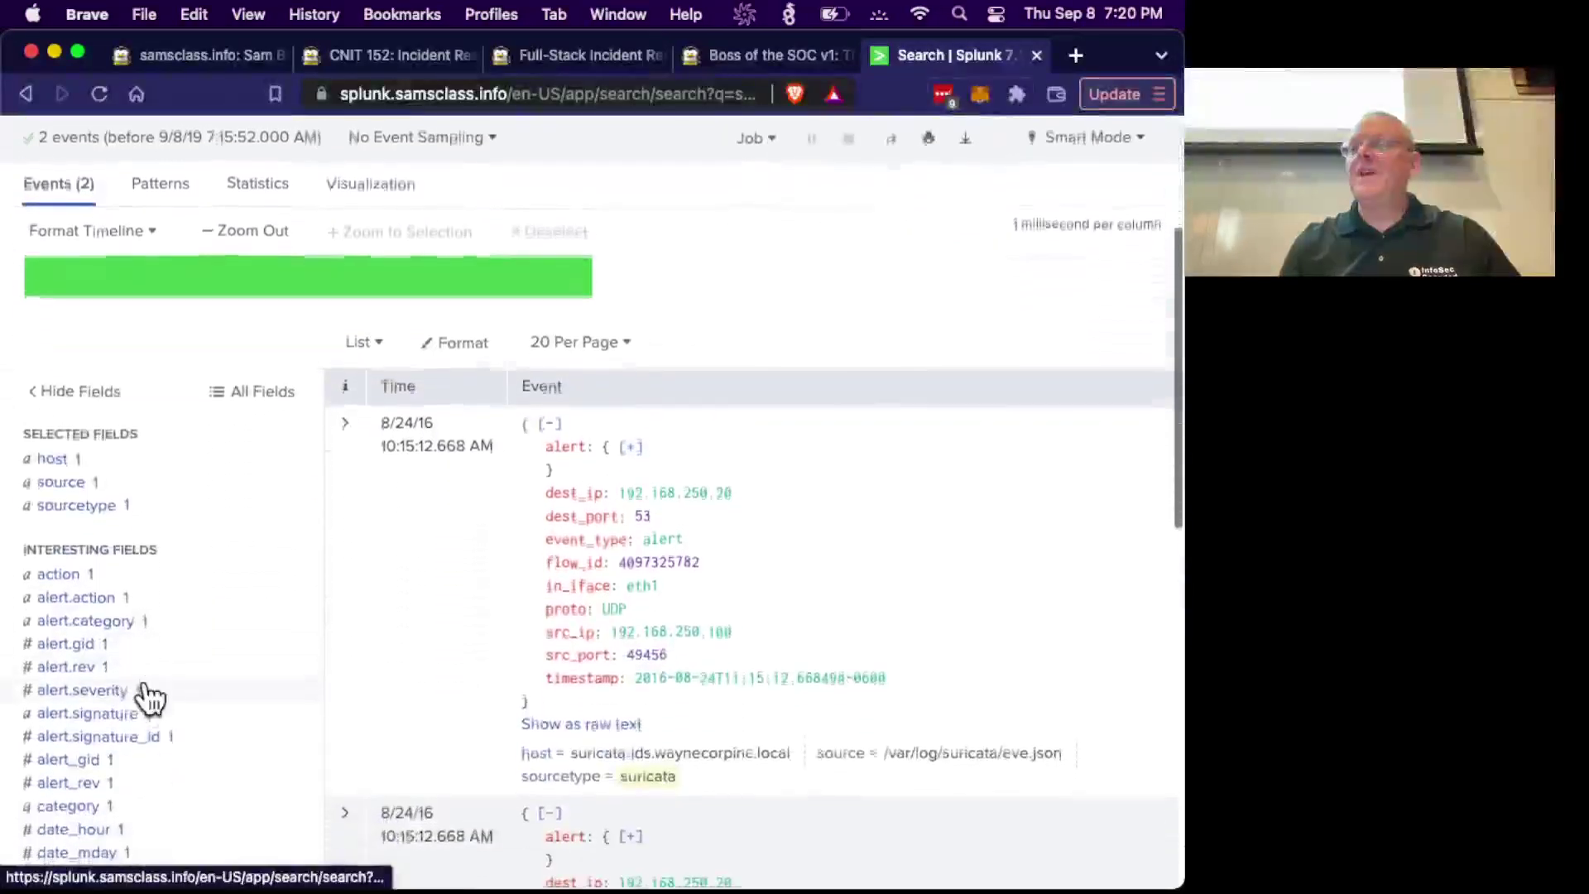
Look for "onion" within the results page, then list the alert.category values of the matching events.
key(super+f)
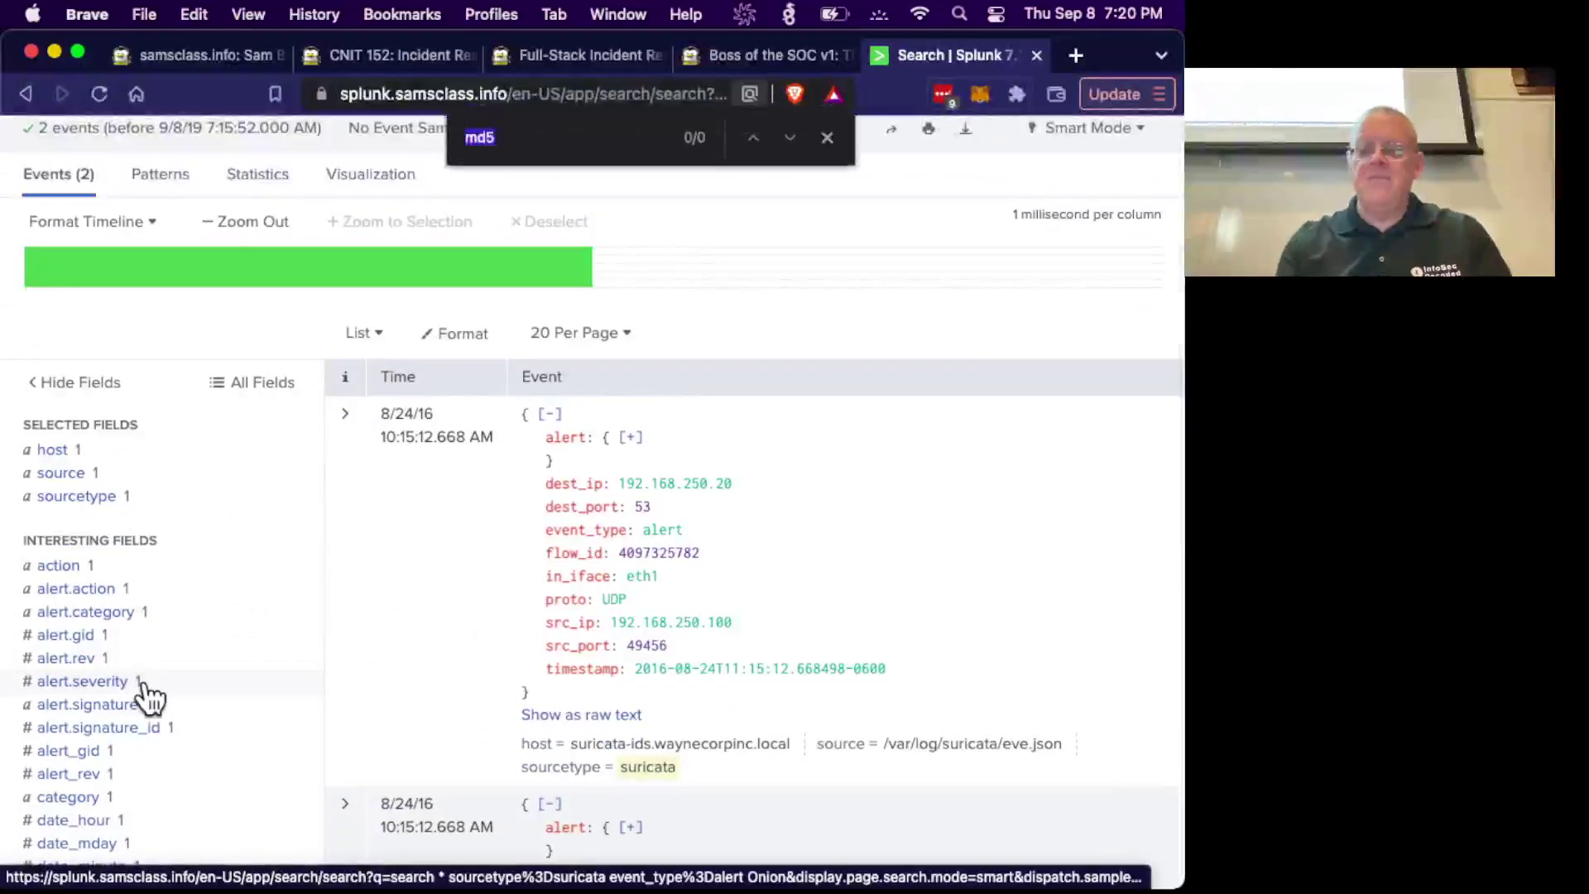
text(onion)
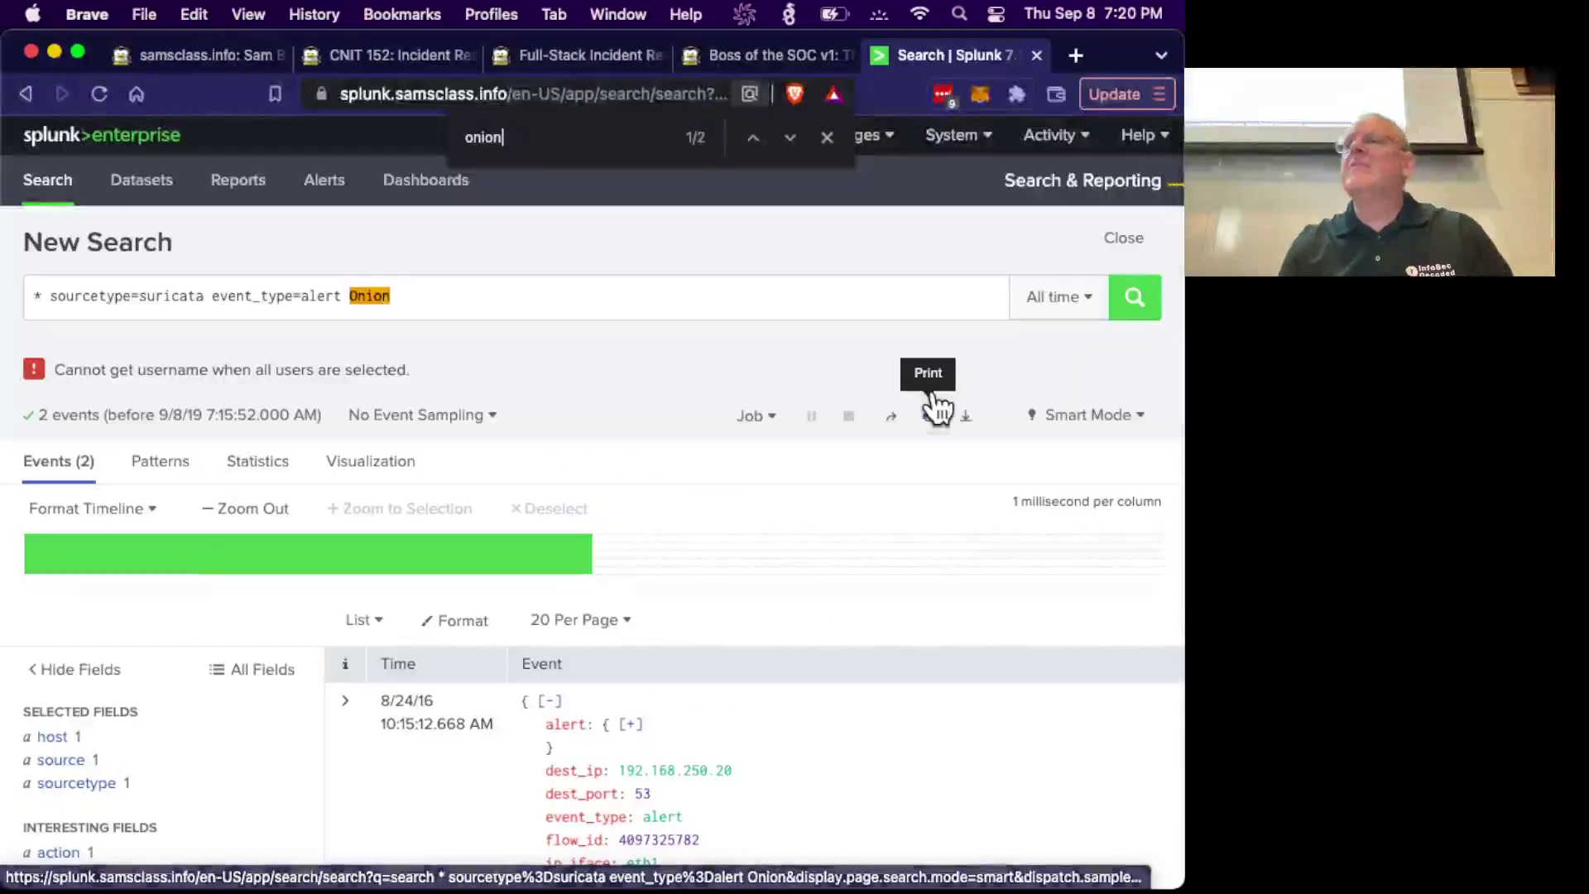
click(791, 138)
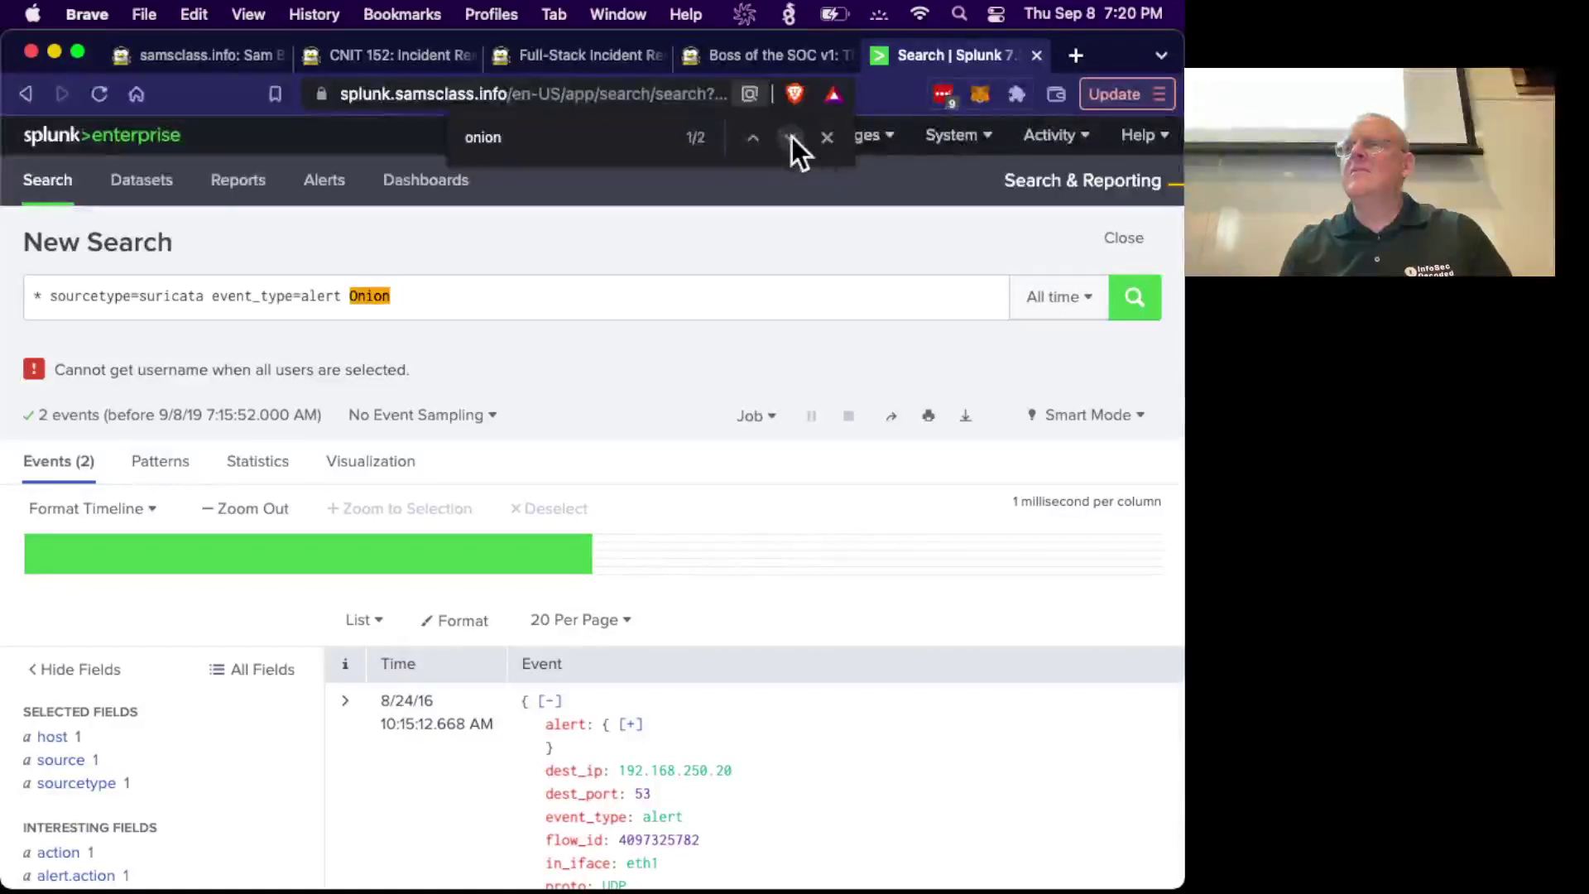
click(791, 136)
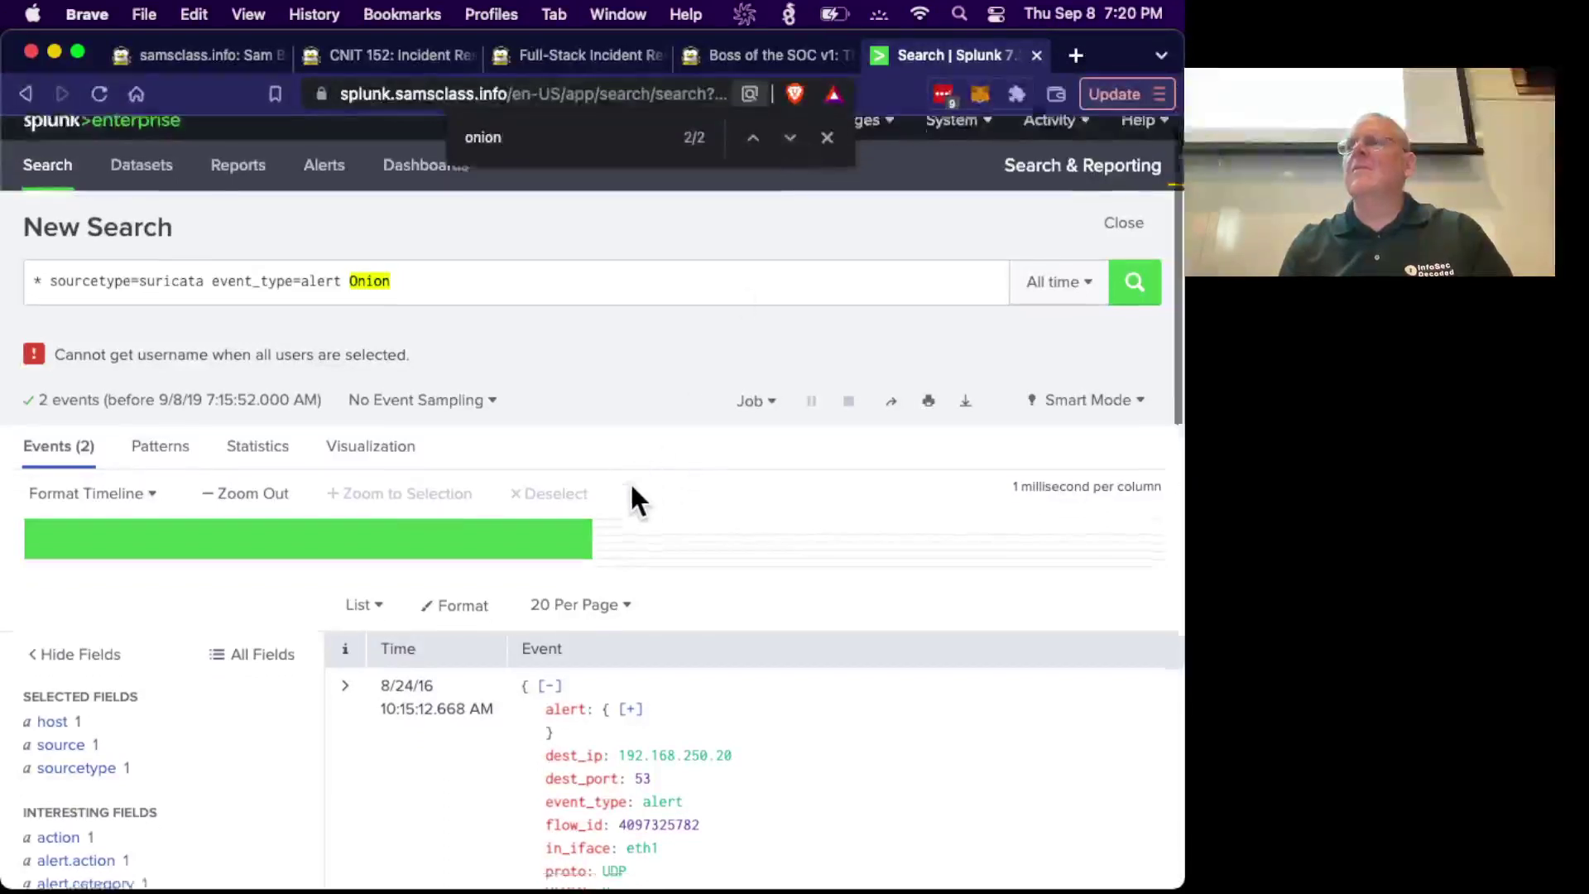
scroll(632, 489, down, 5)
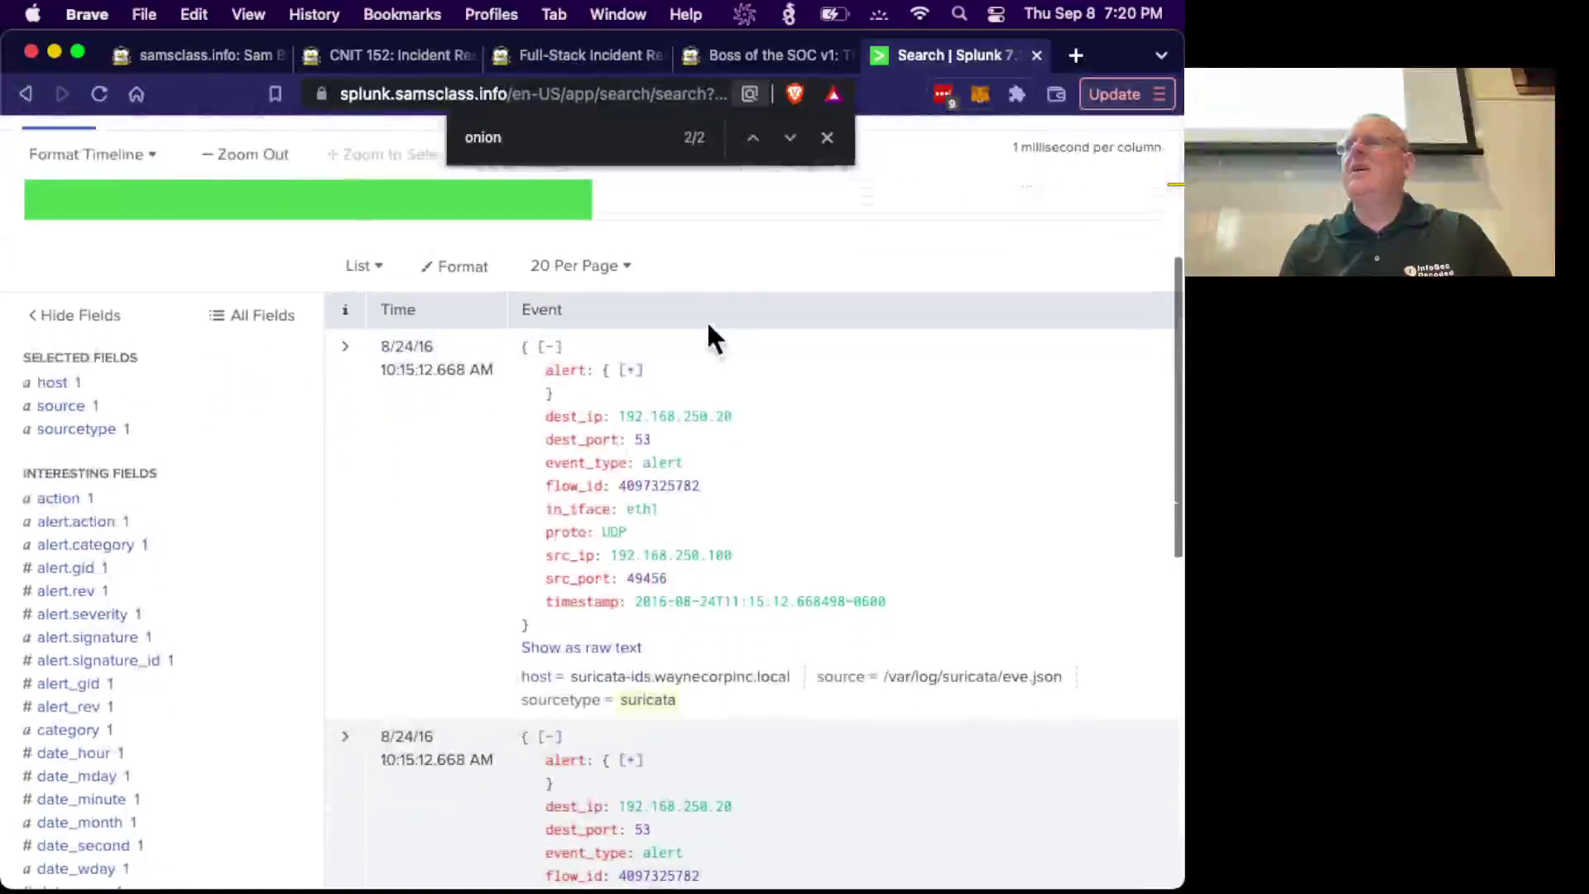
click(826, 137)
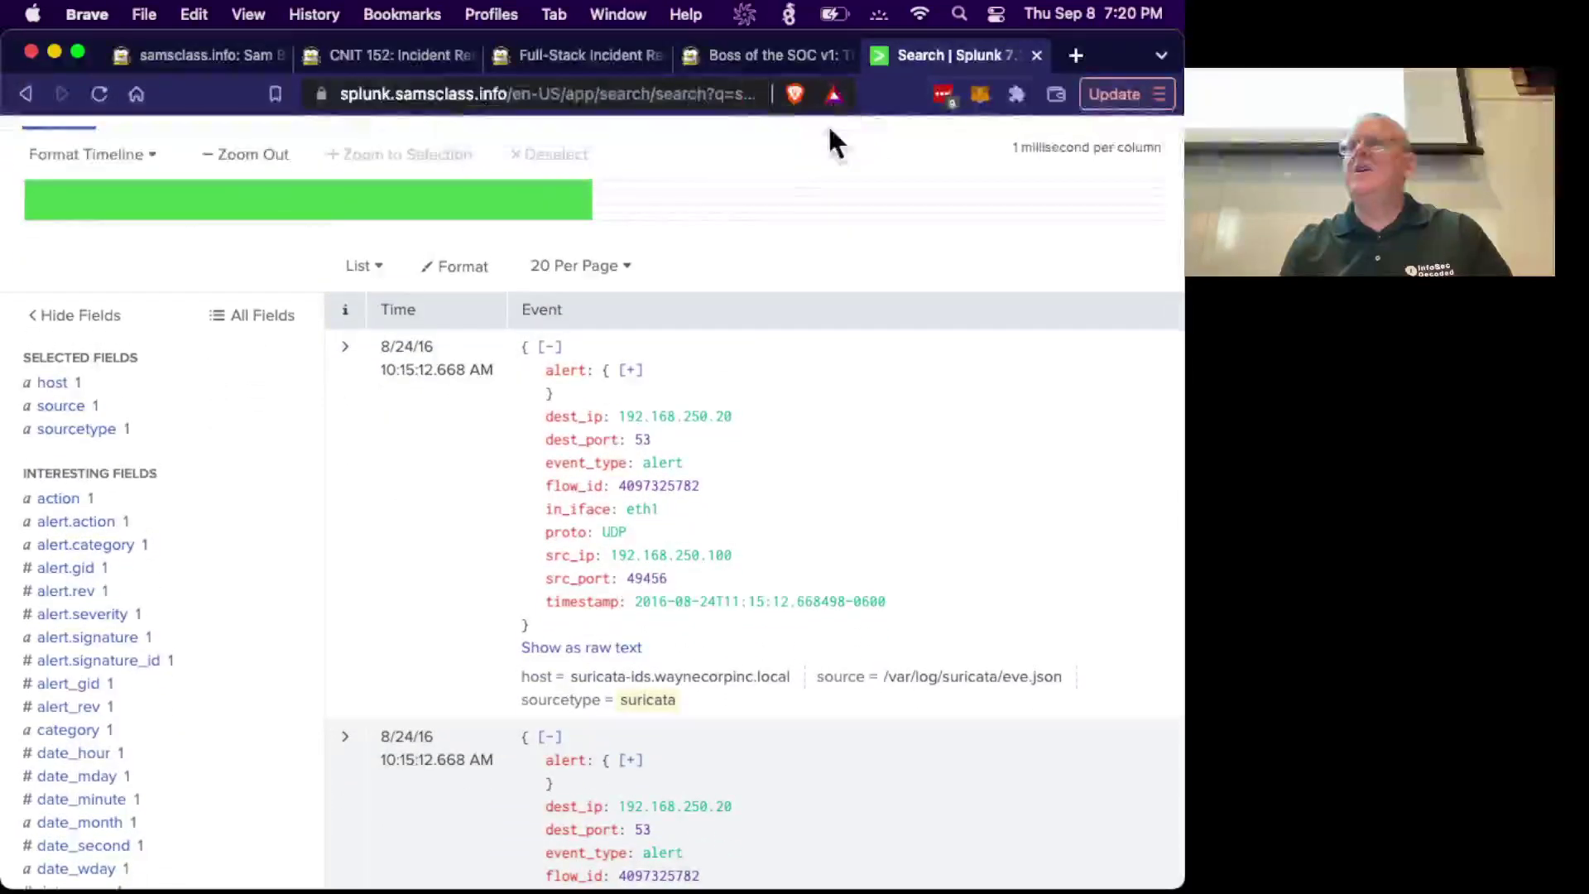
click(92, 546)
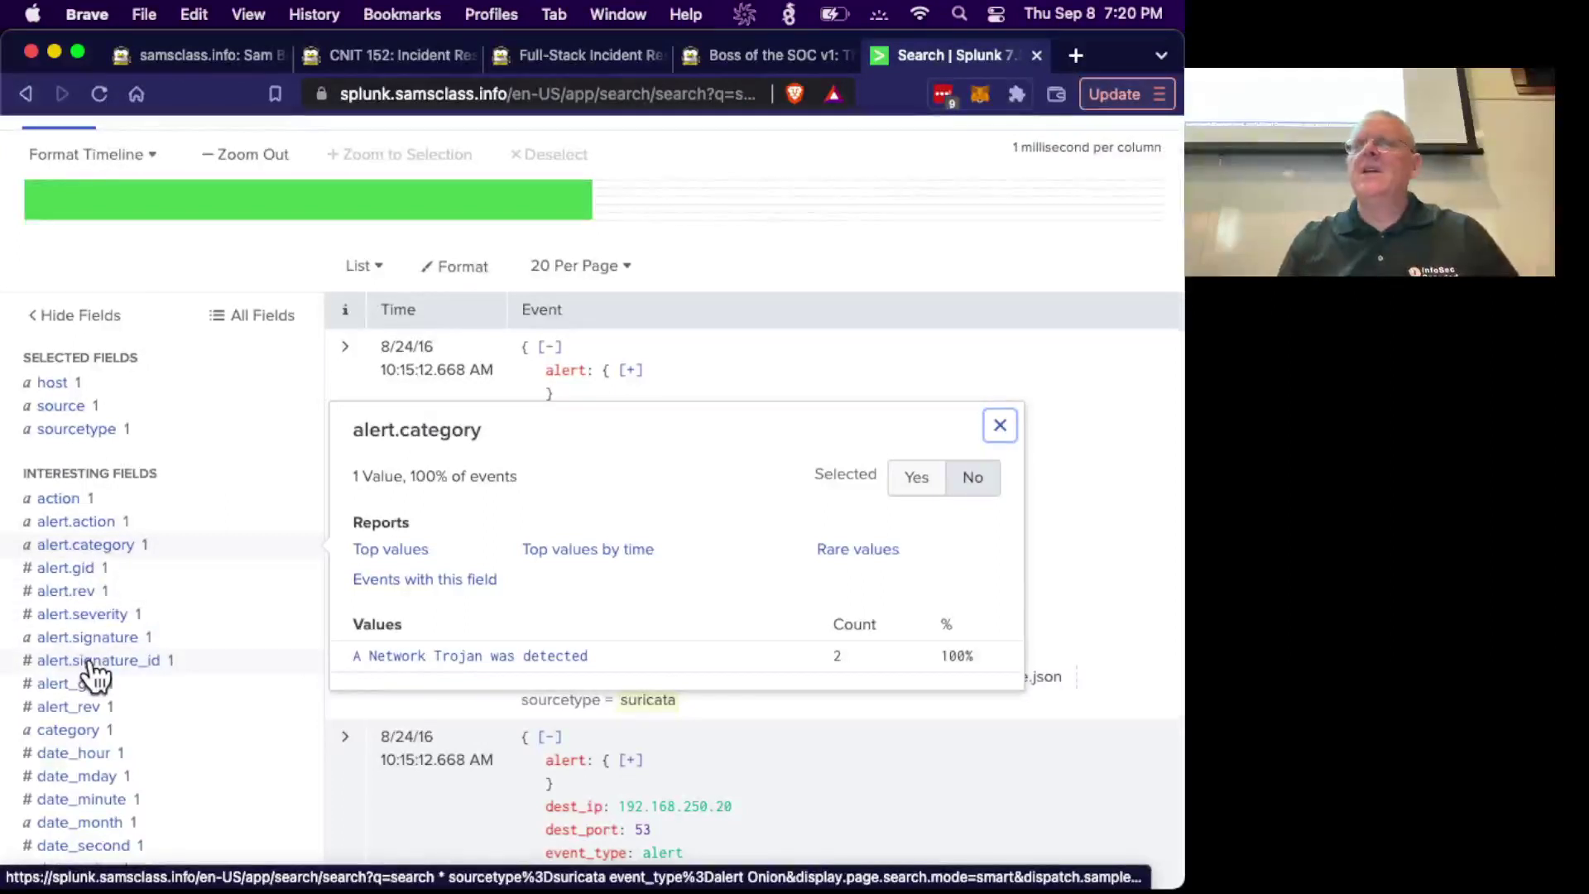
key(super+Tab)
key(super+Tab)
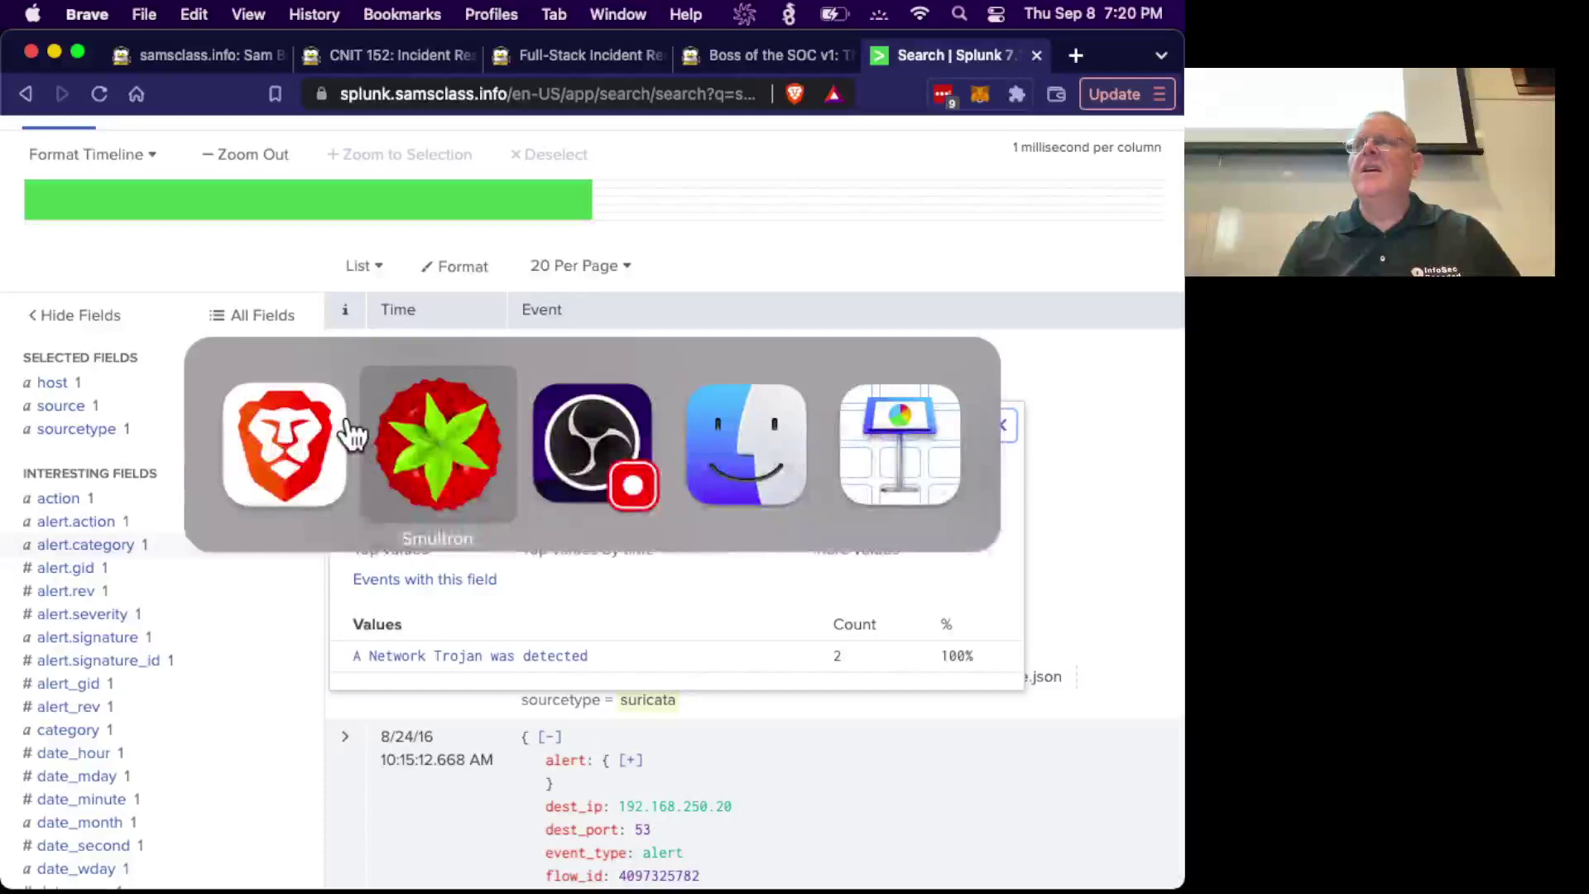
key(super+Tab)
key(super+Tab)
key(super+Tab)
key(super+Tab)
key(super+Tab)
key(super+Tab)
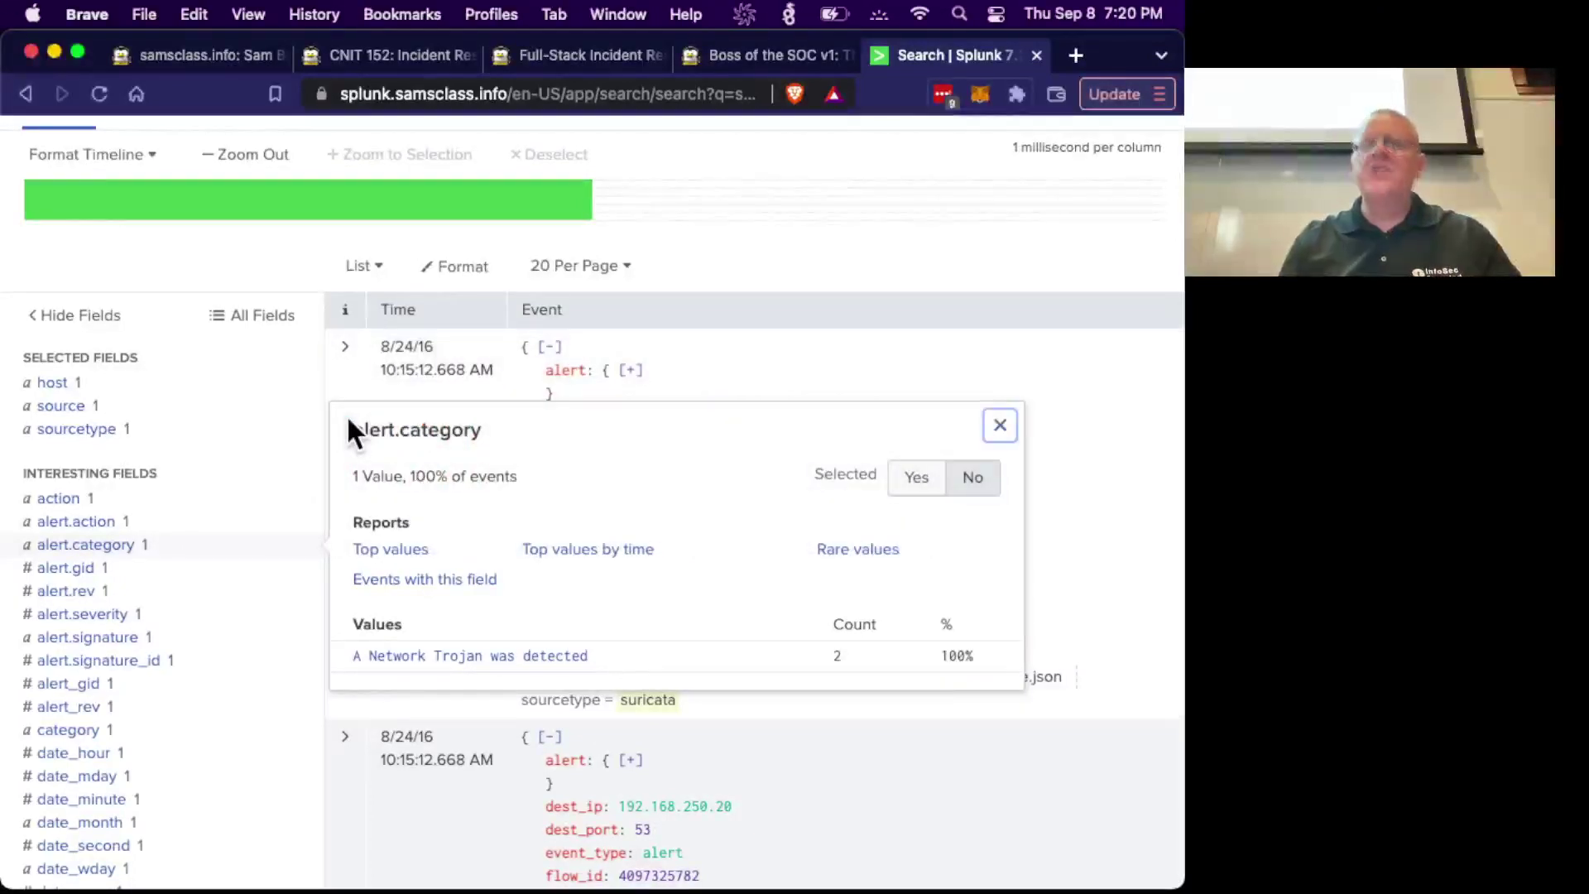
key(super+Tab)
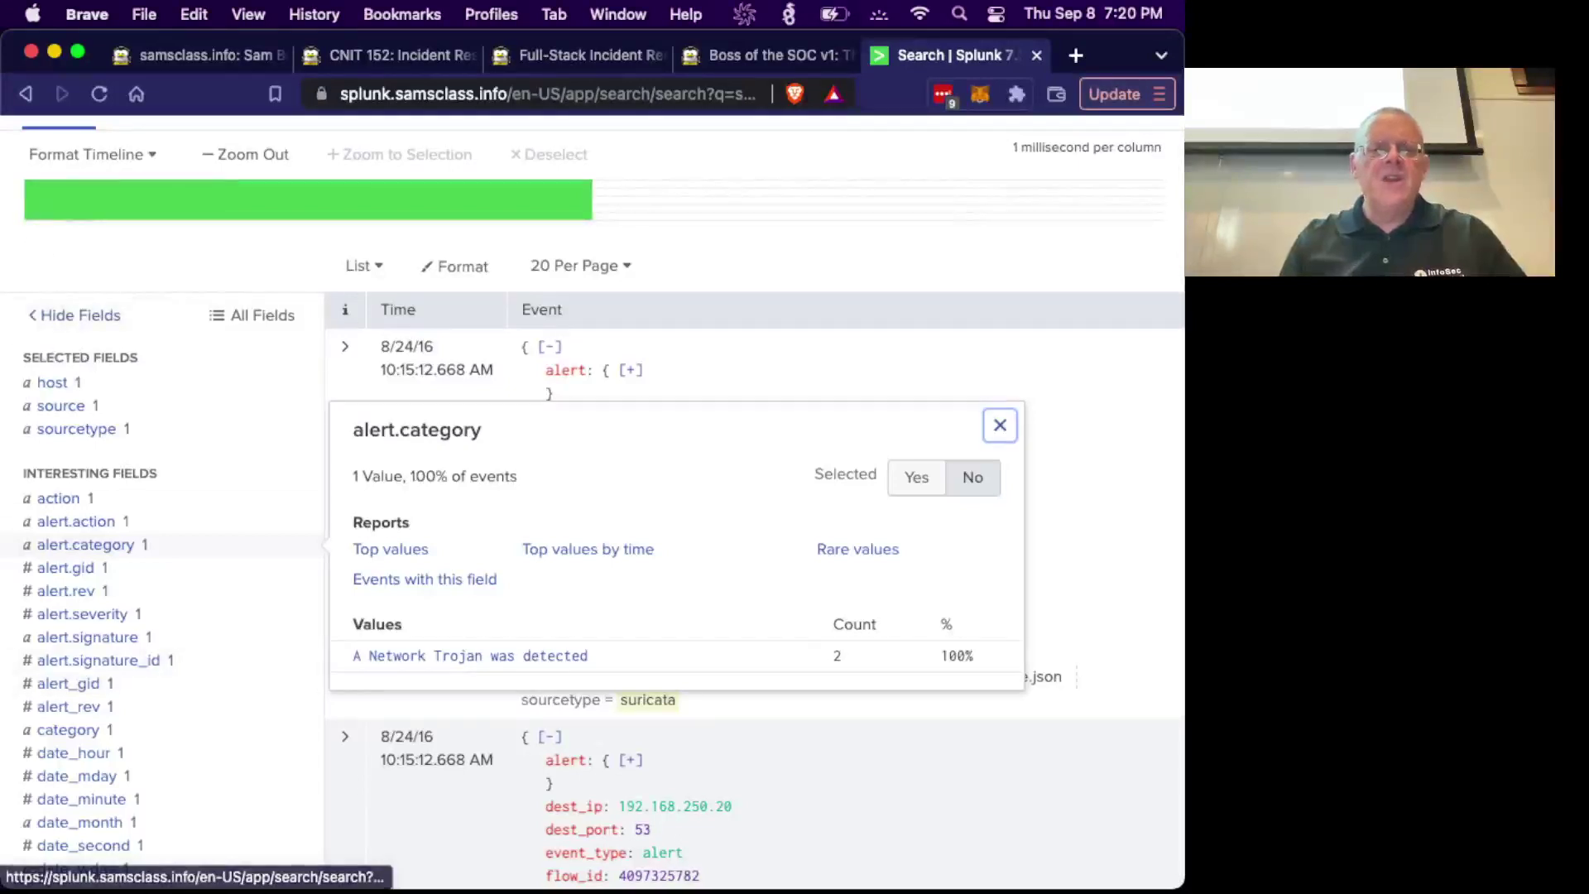
key(super+Tab)
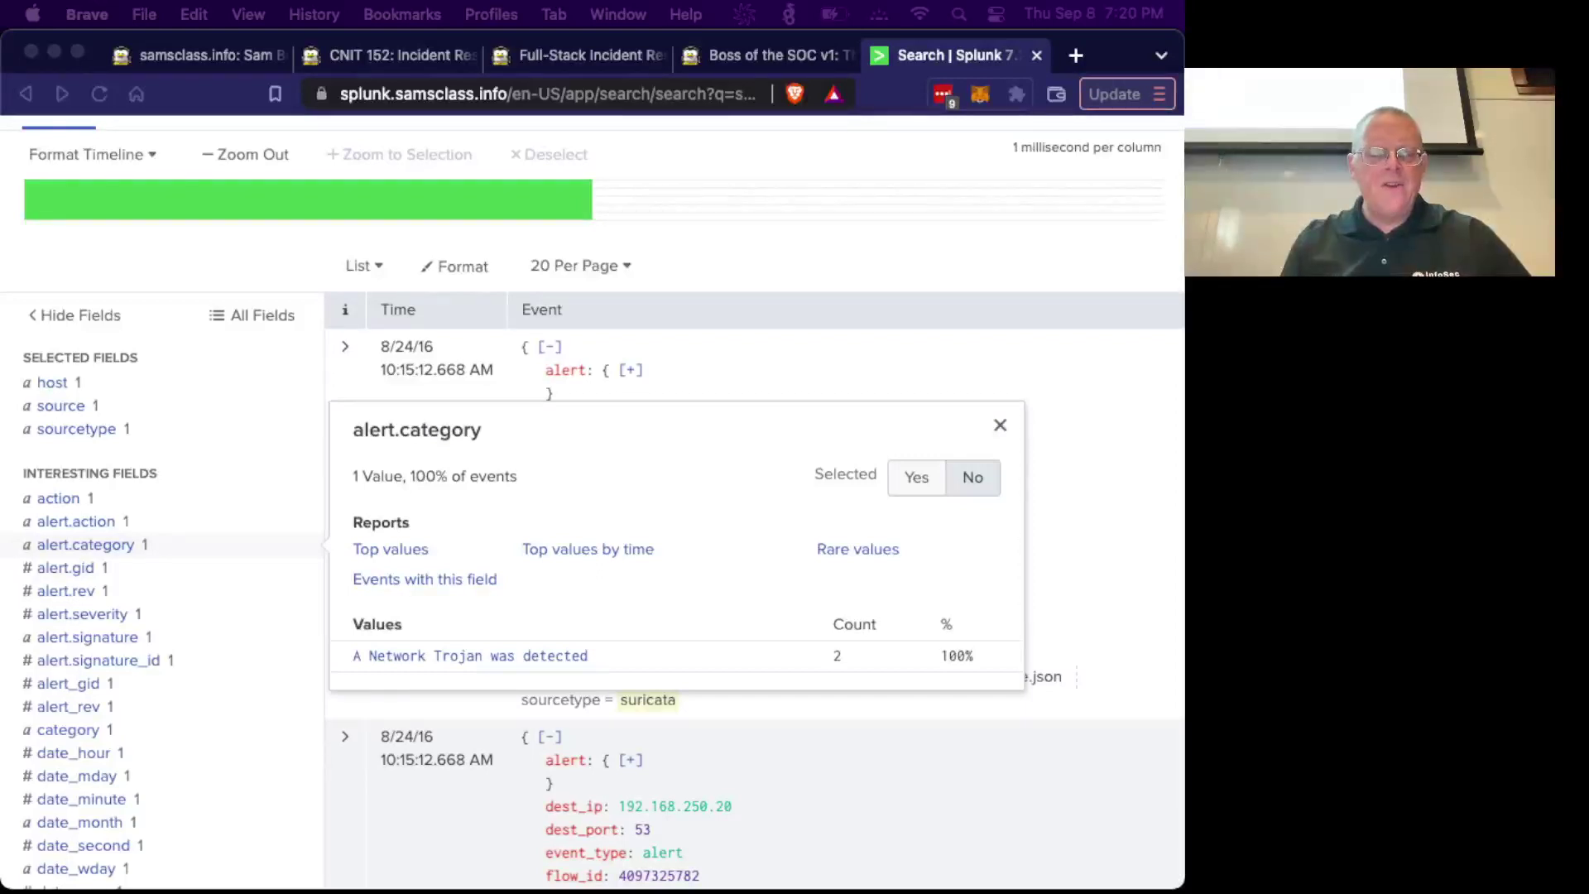
click(787, 165)
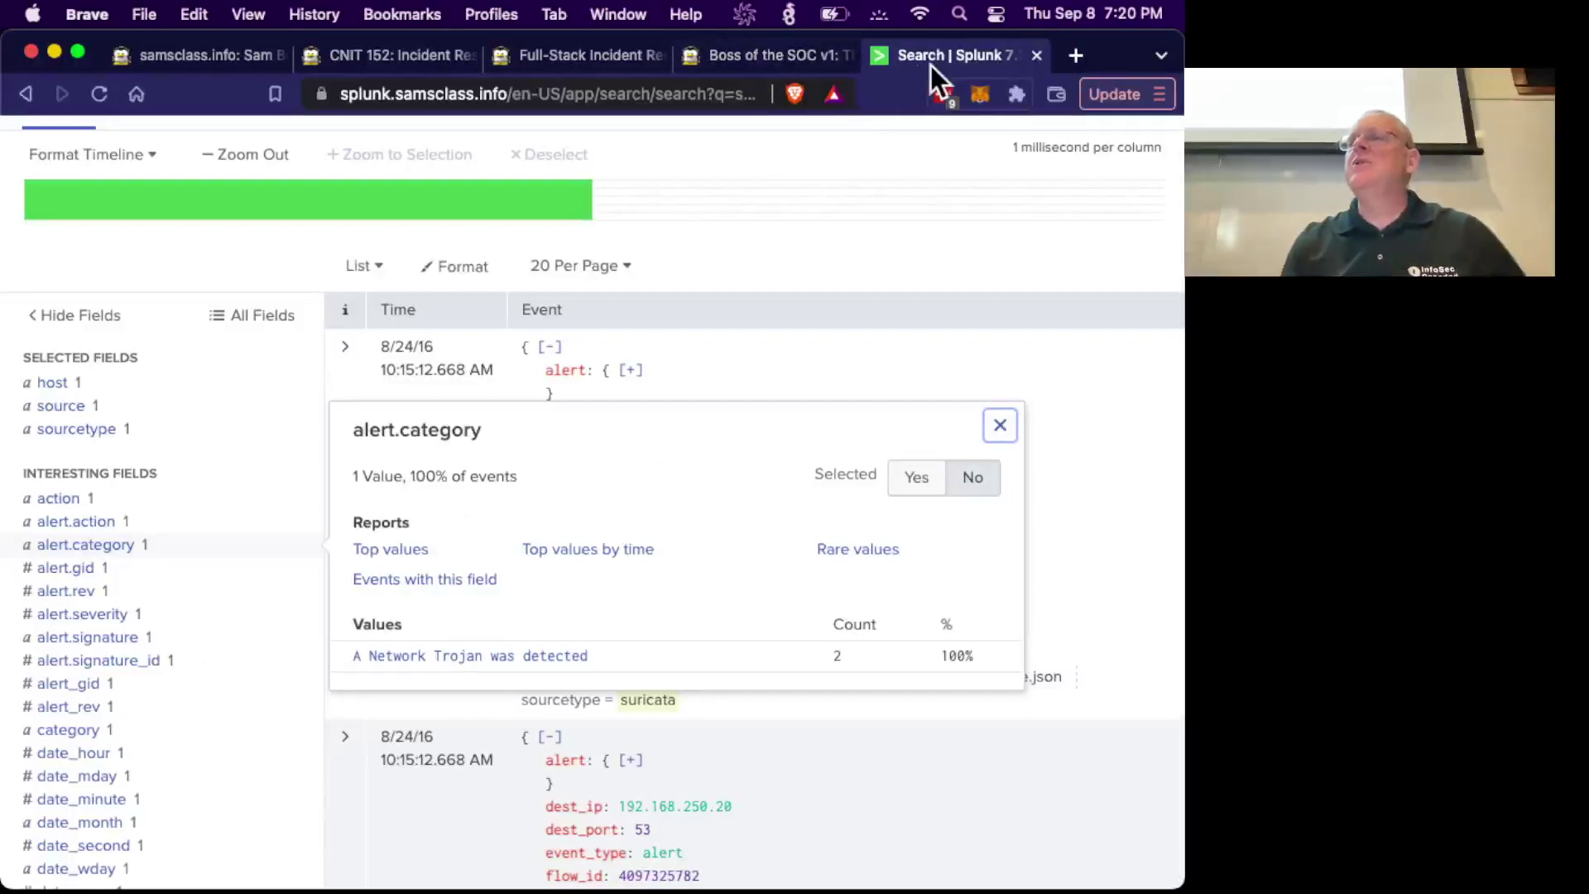
Recheck the hints for questions 4.2 and 4.3, then replace the query with Cerber and search all time.
click(753, 54)
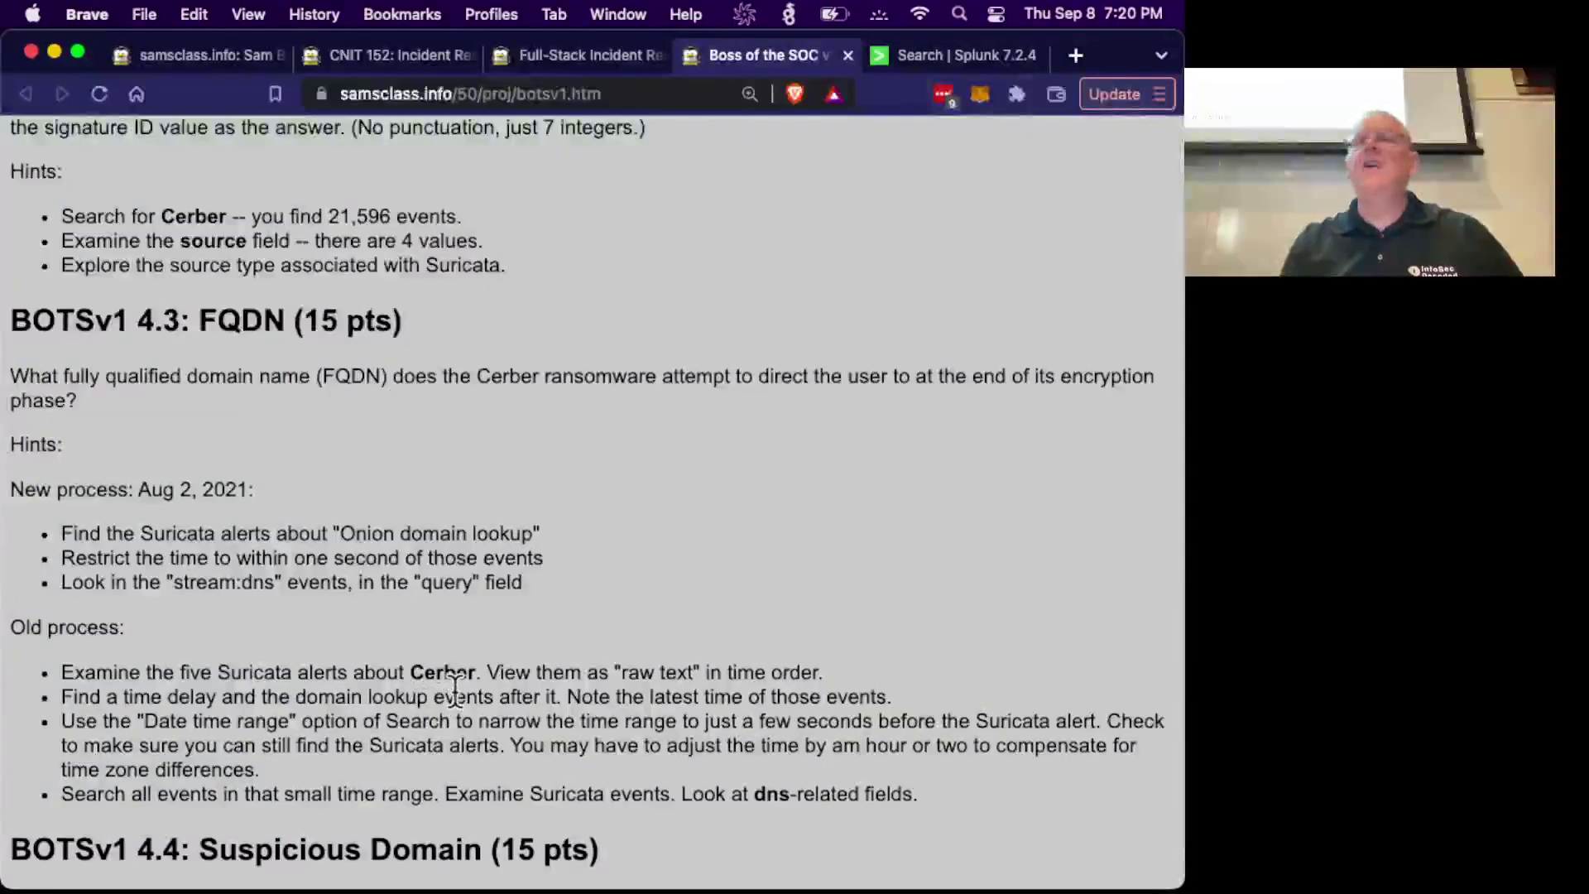
scroll(356, 374, up, 3)
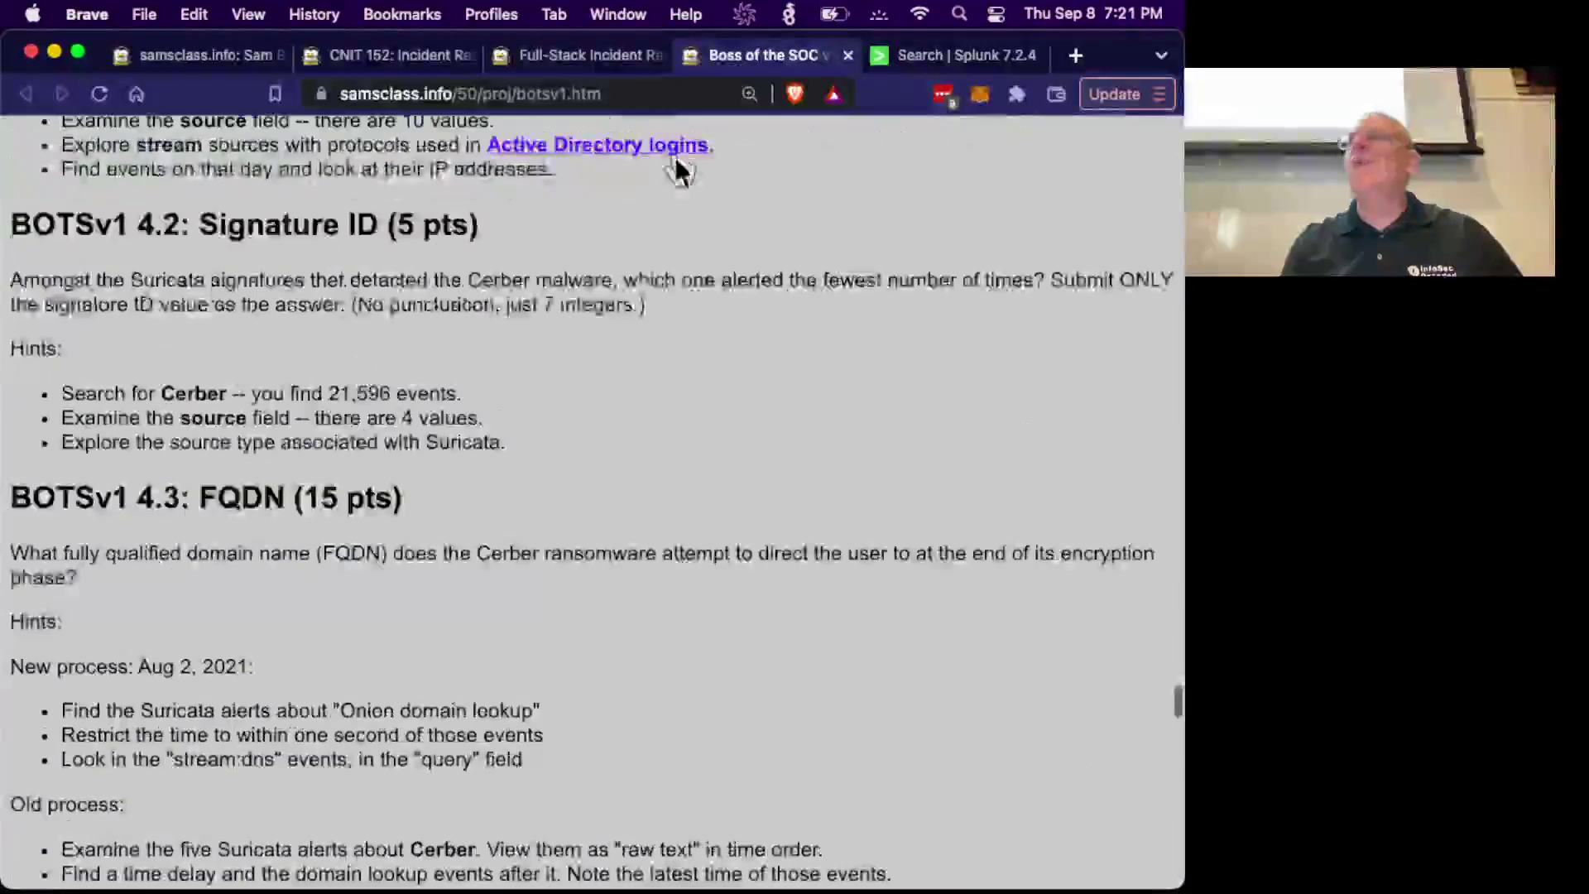
click(935, 55)
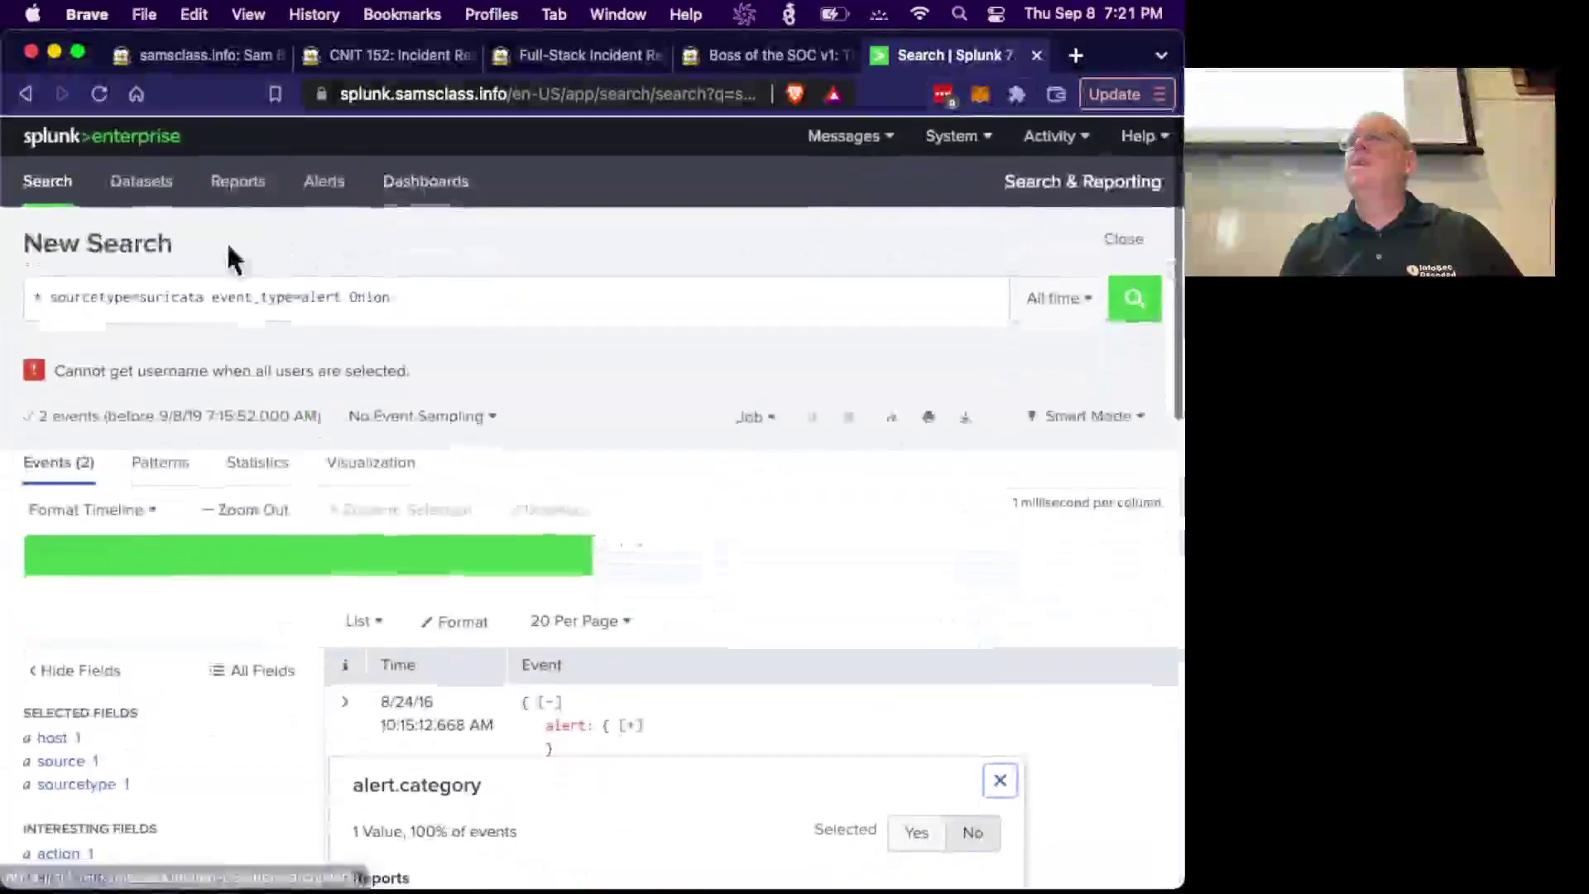
drag(447, 301, 9, 290)
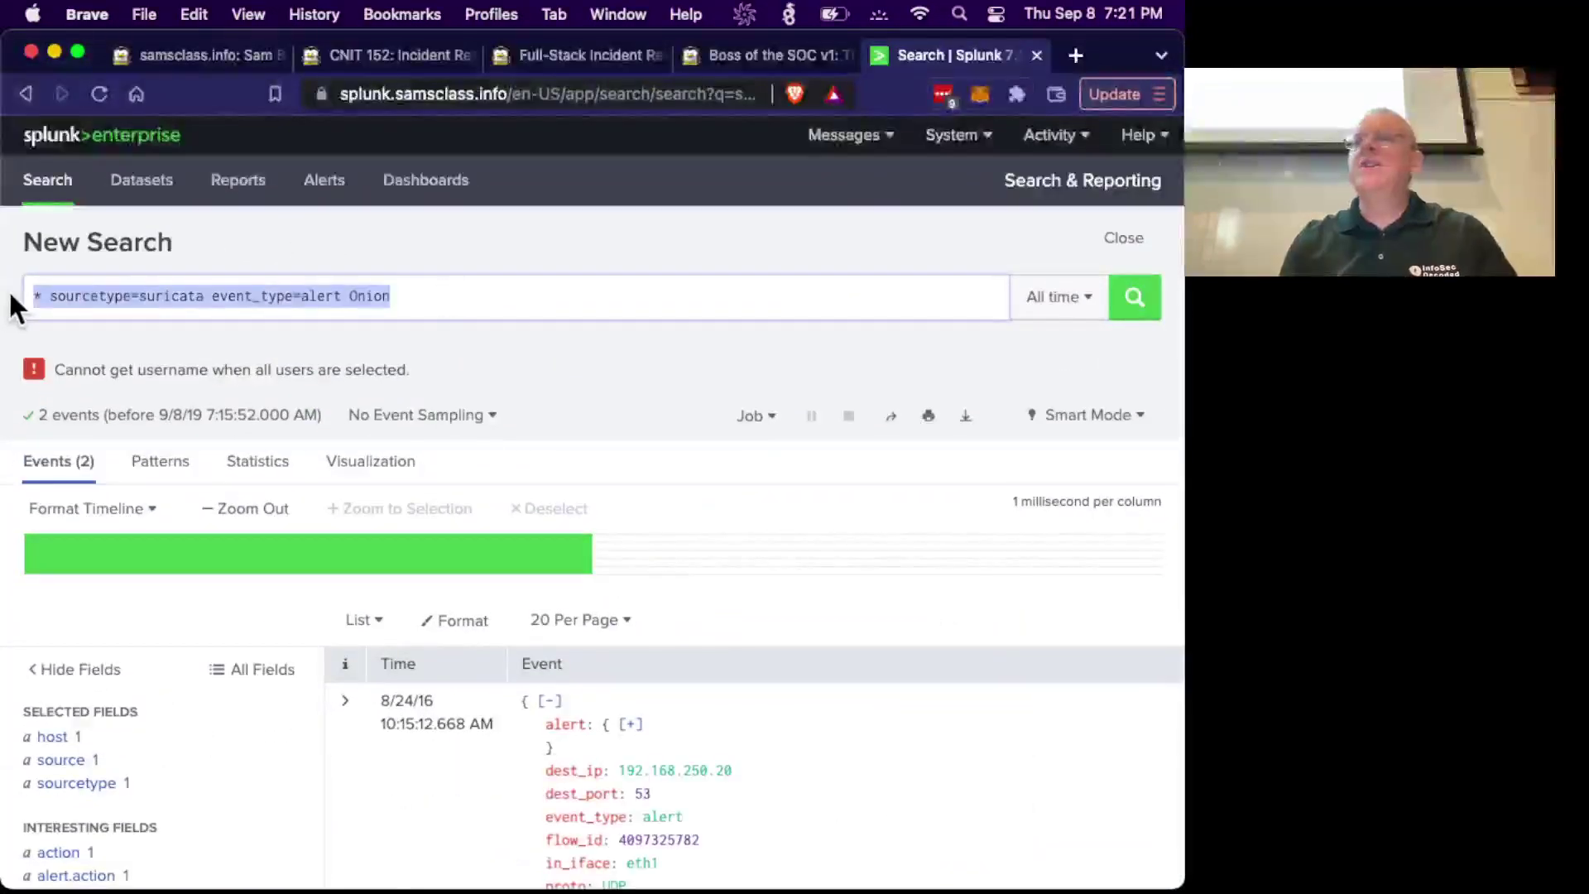
text(C er)
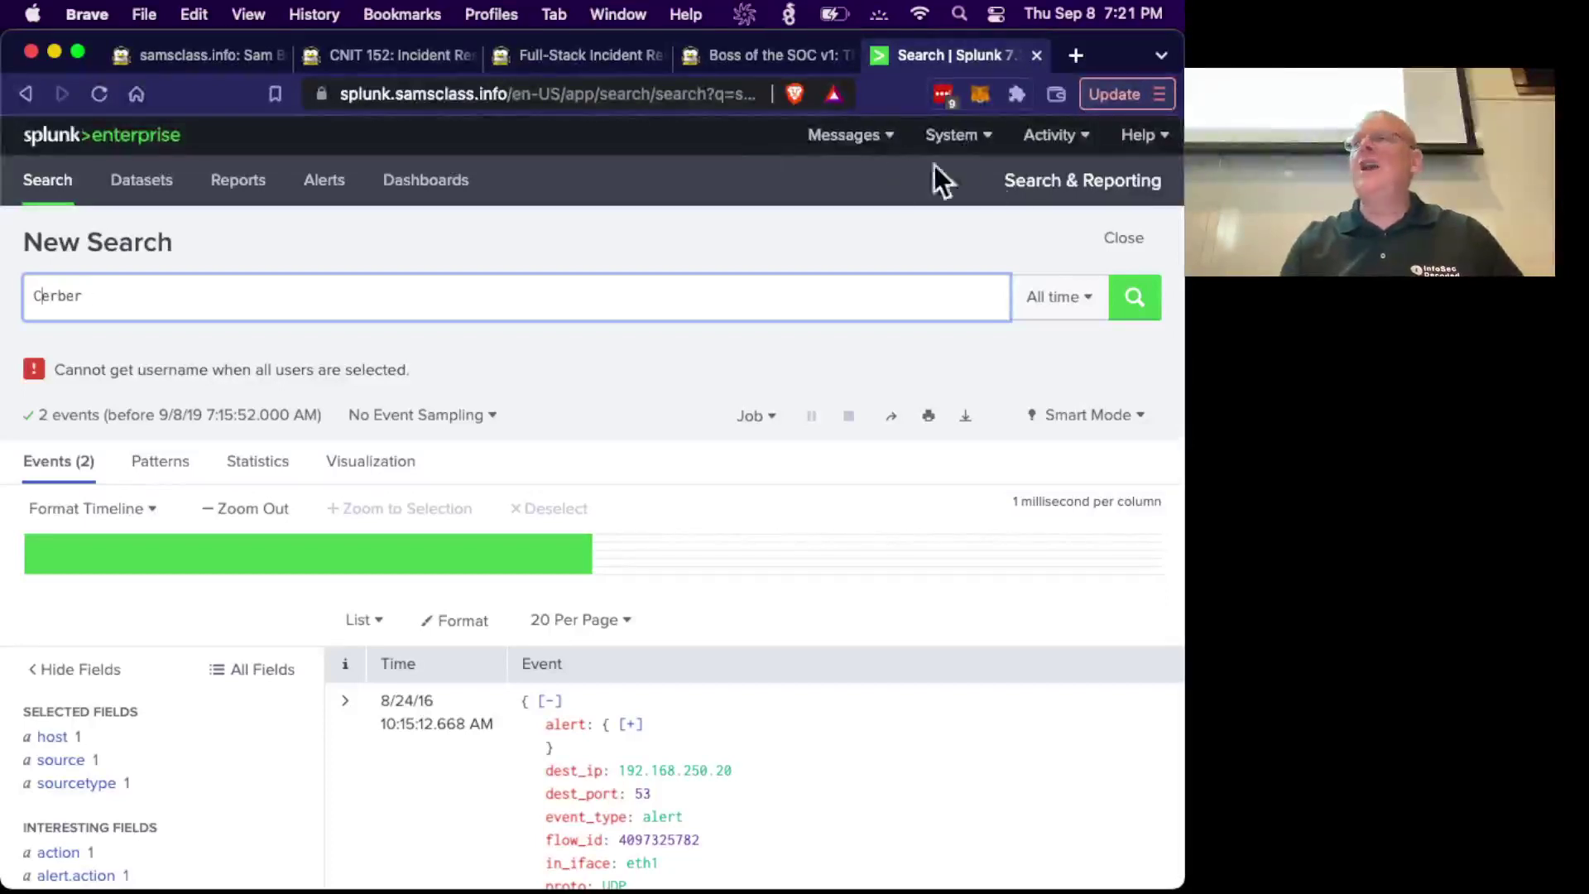
click(1135, 312)
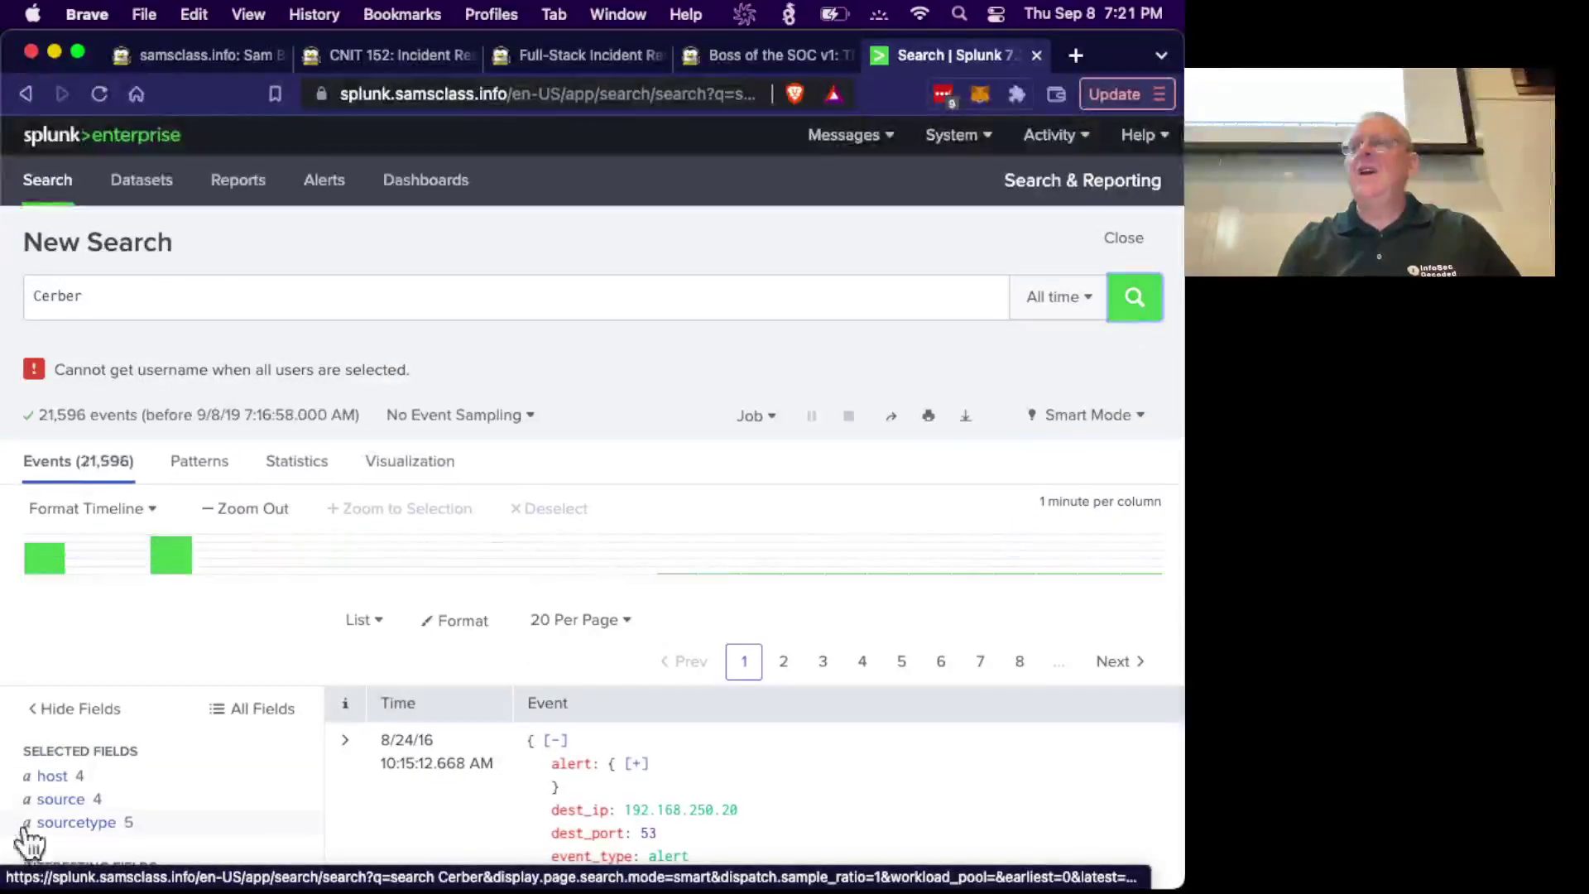
Filter the Cerber events to the source /var/log/suricata/eve.json and return to the BOTSv1 question hints.
scroll(77, 836, down, 3)
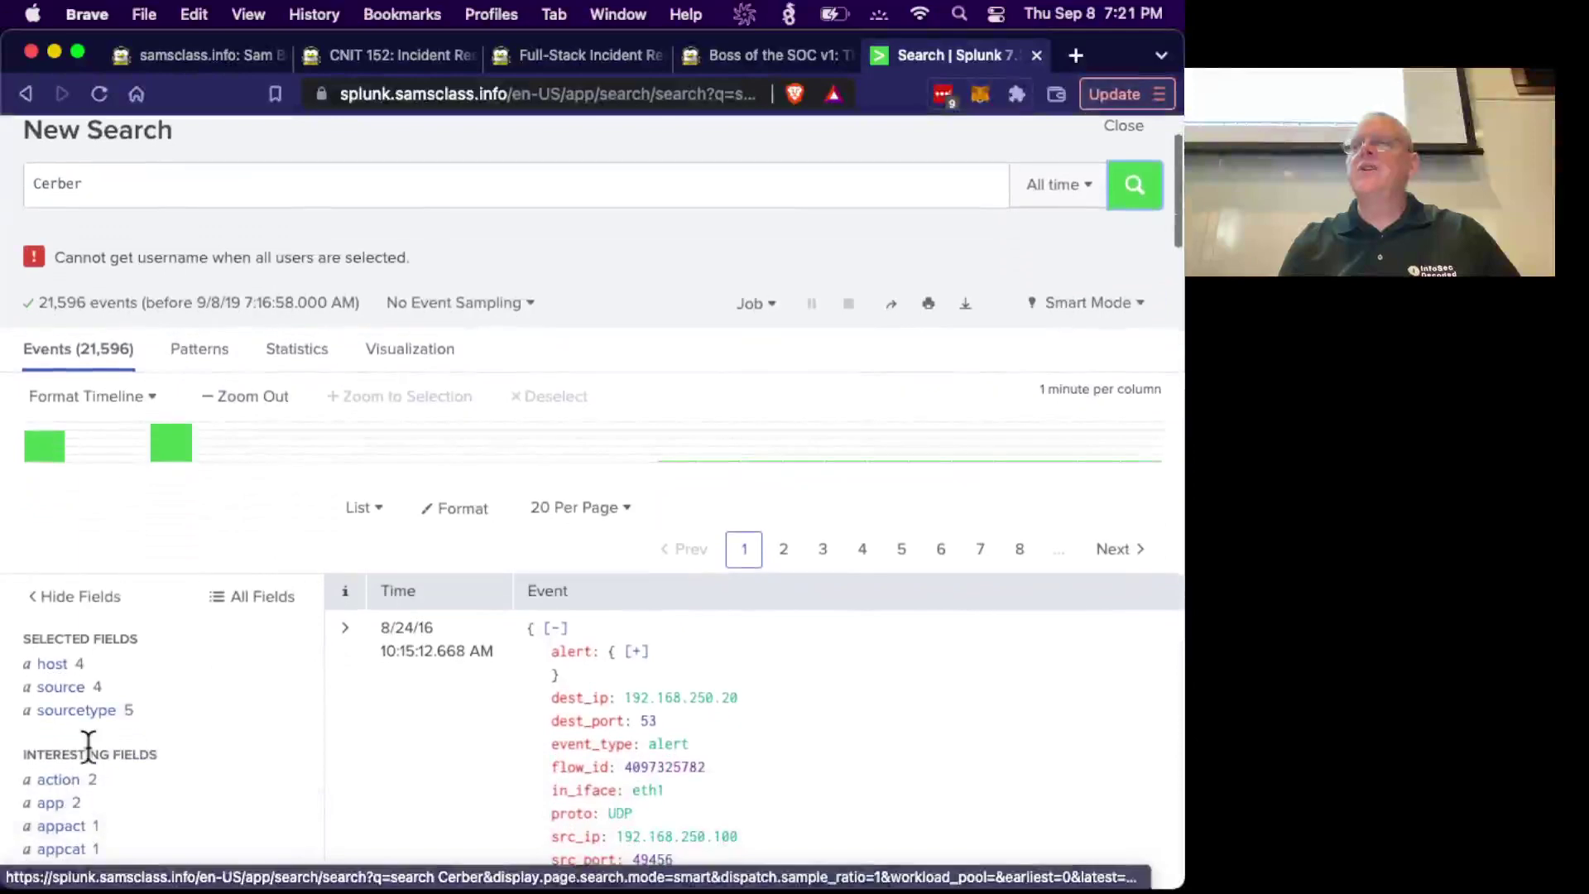
click(59, 689)
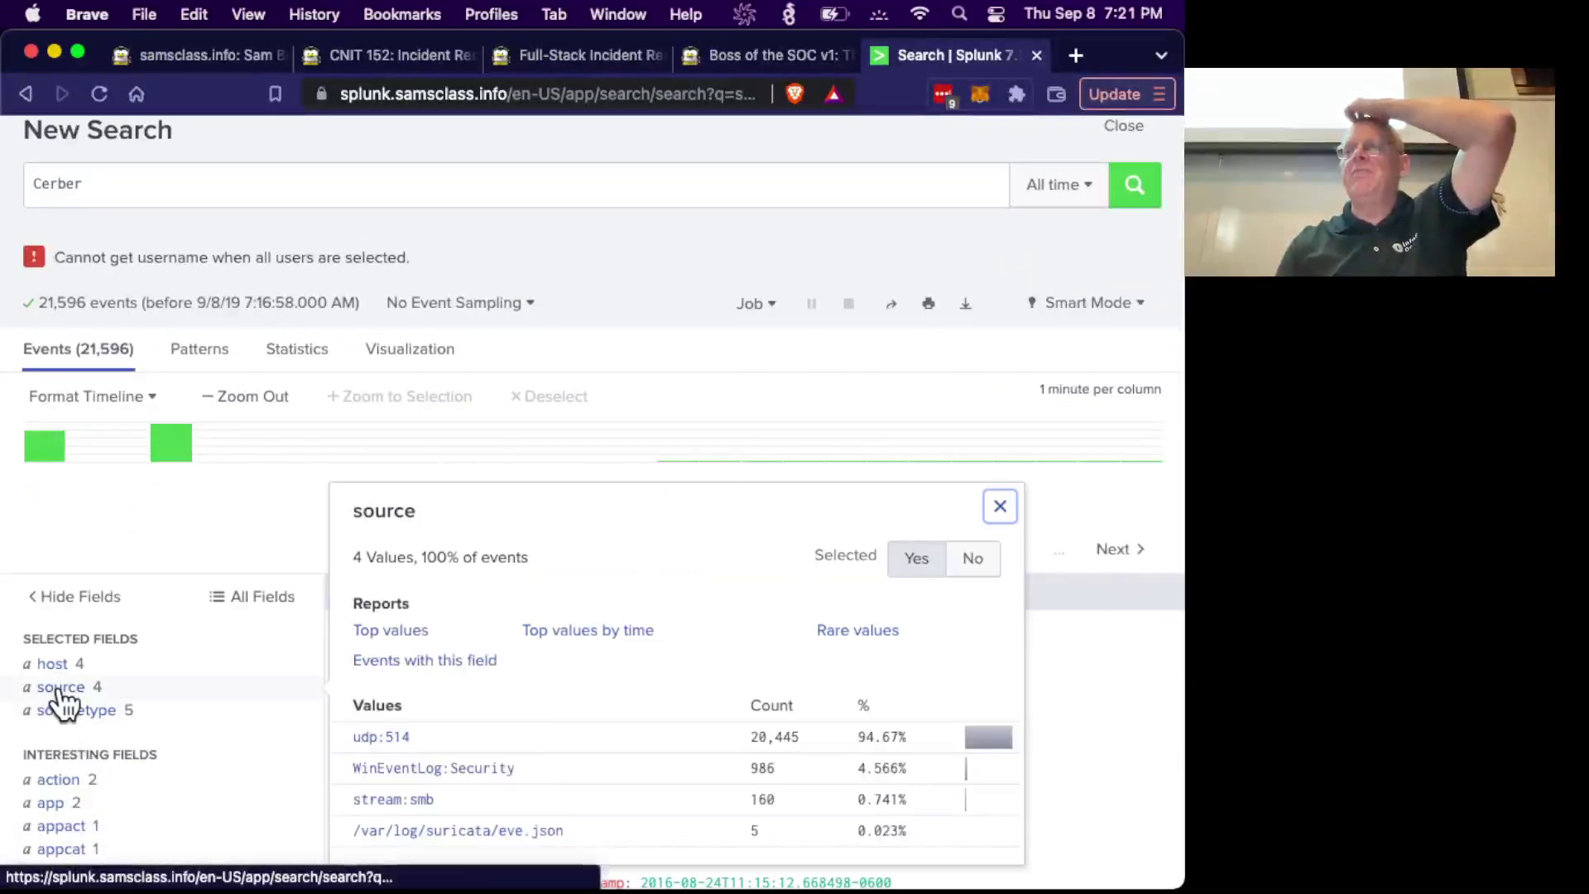
click(430, 830)
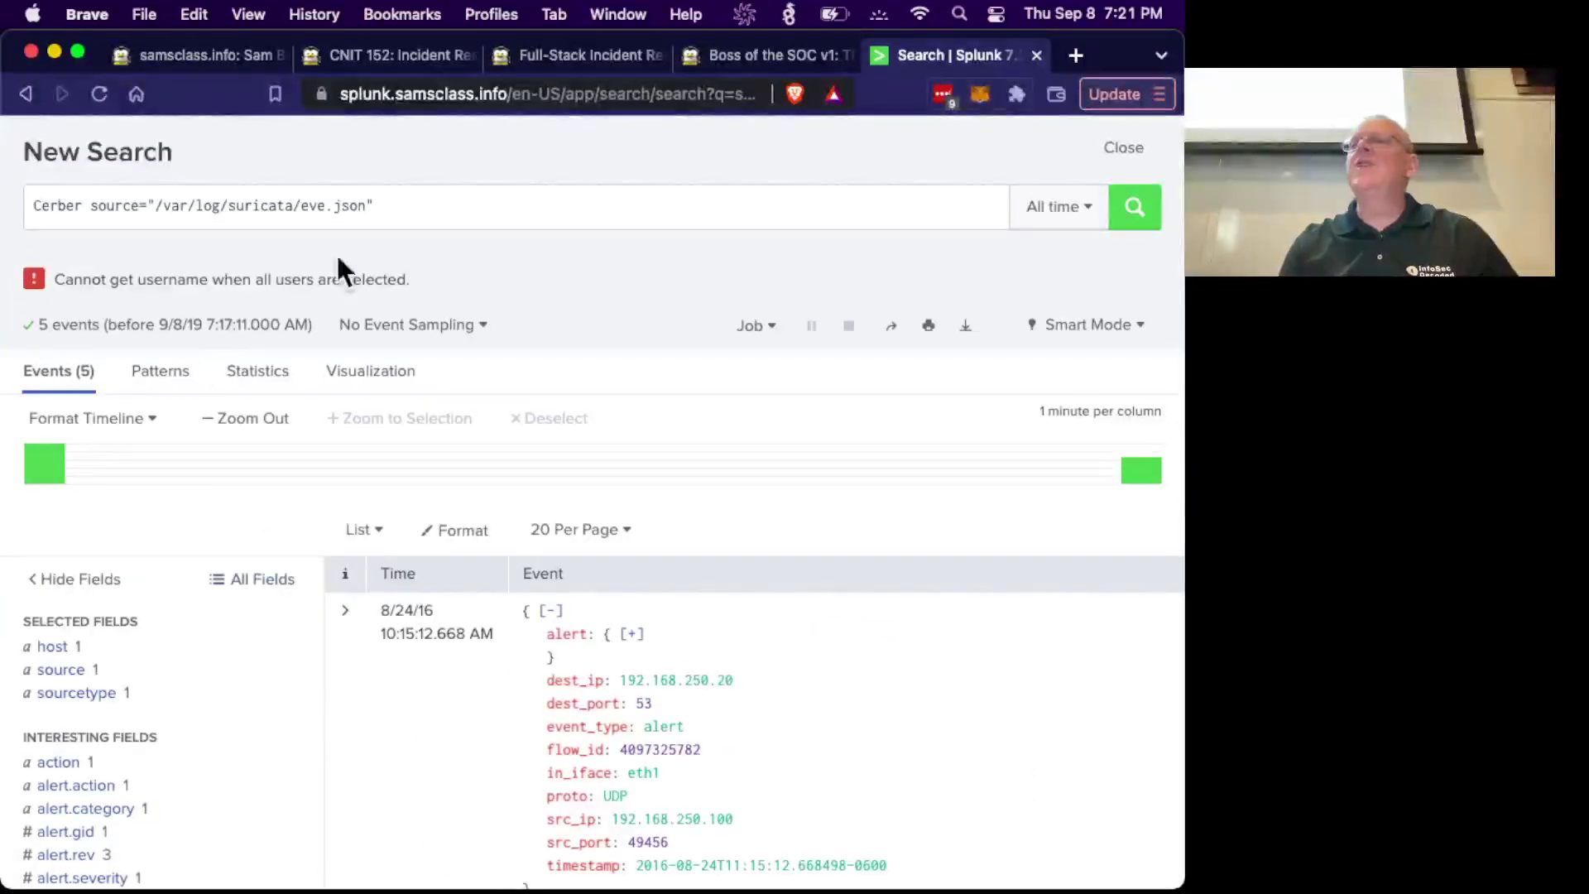
click(705, 54)
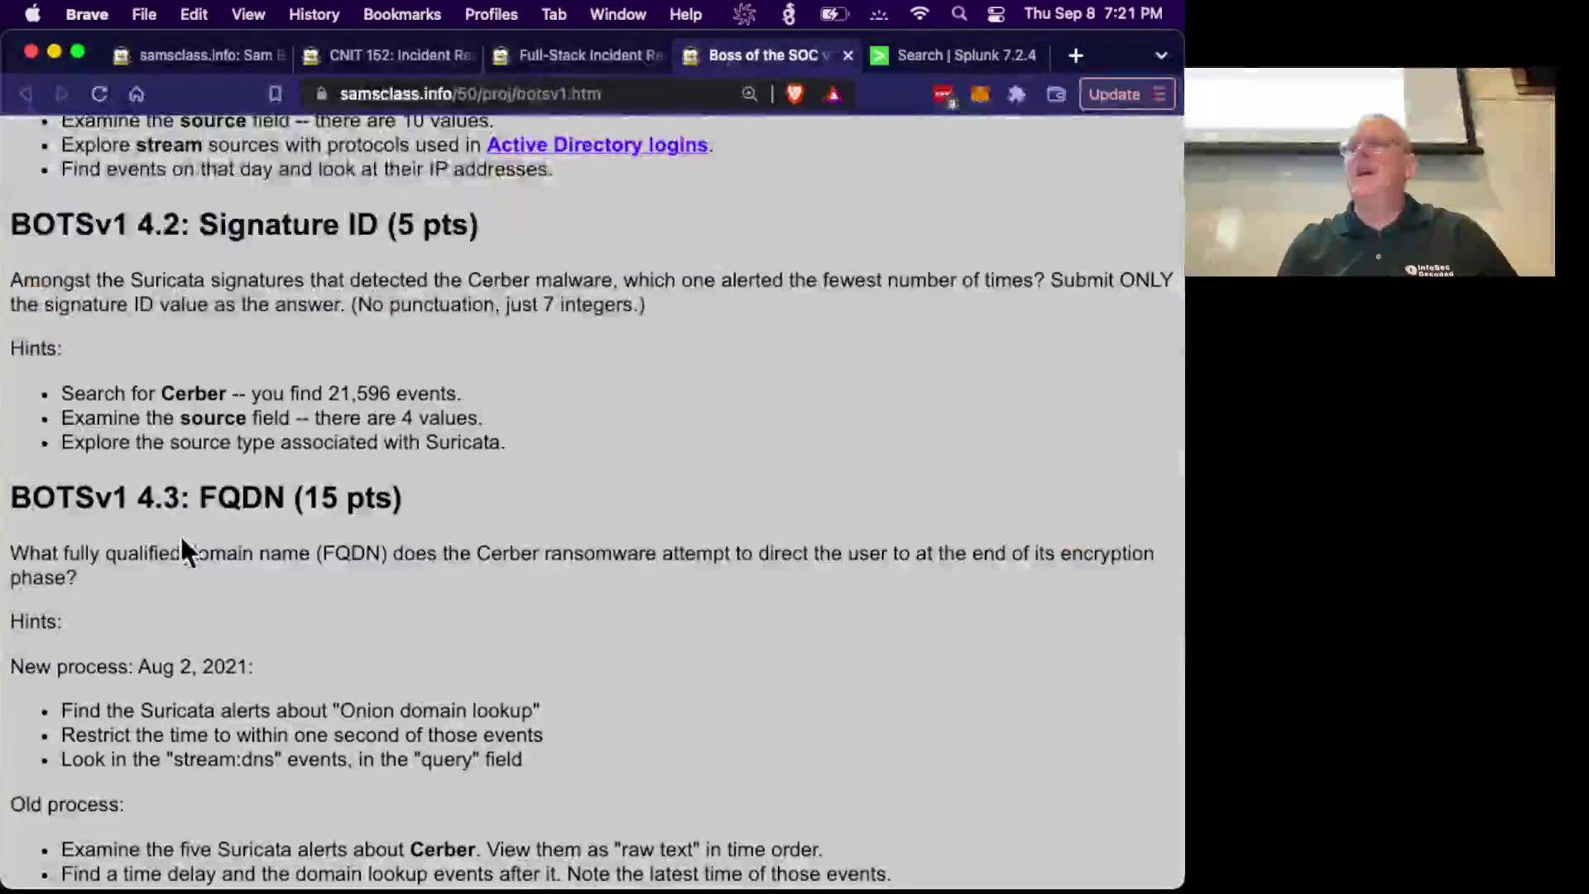
Read the question 4.3 hints, then return to the Splunk search and display the Cerber alerts as raw text.
scroll(180, 801, down, 3)
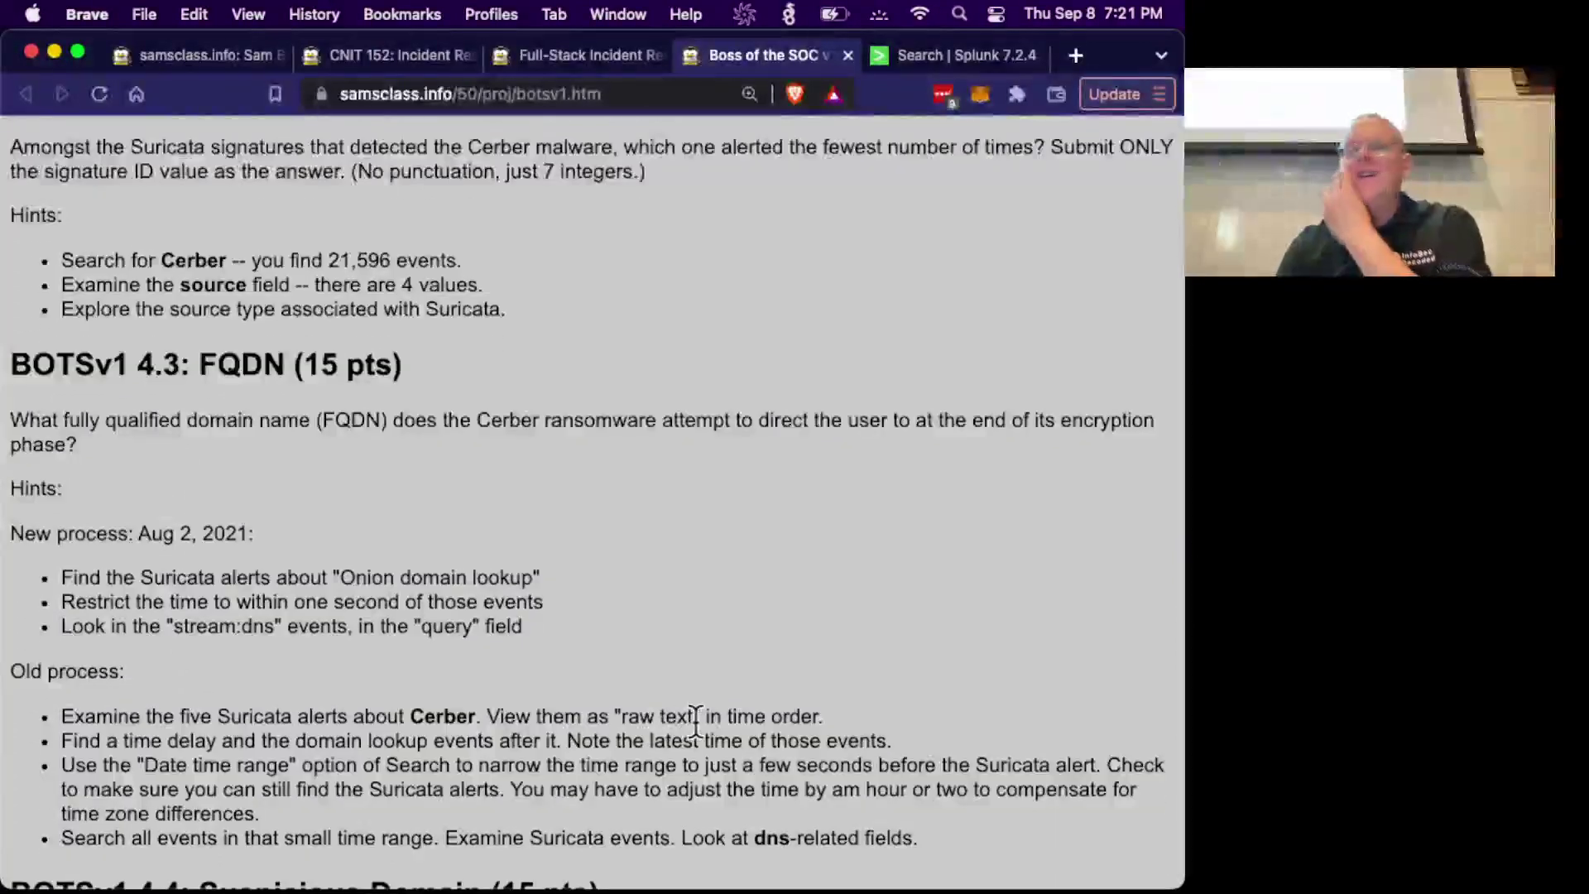
click(927, 56)
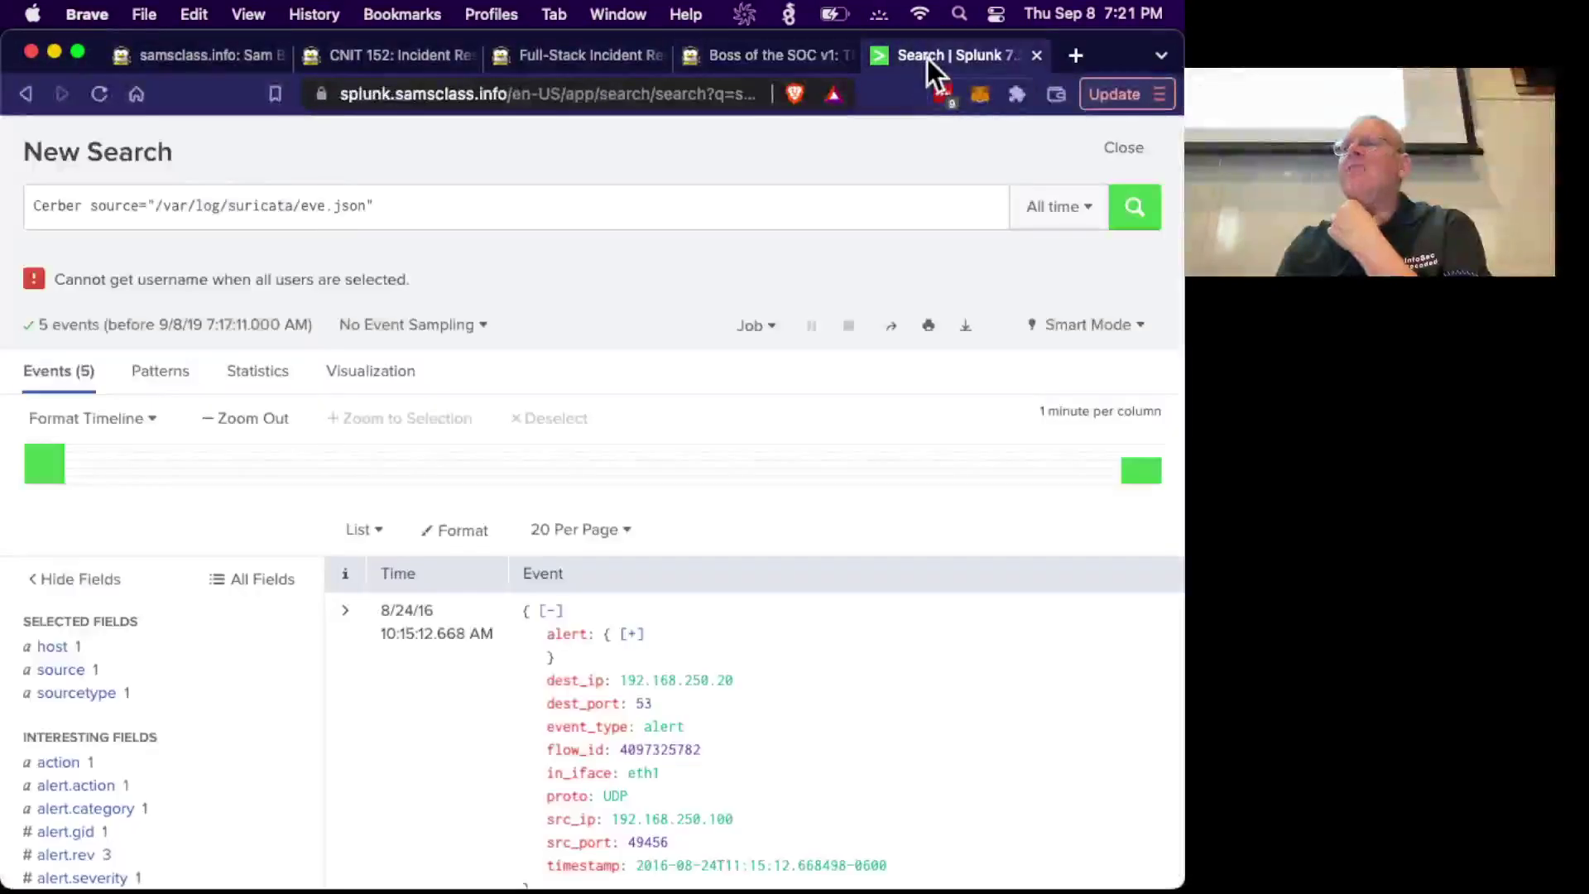
click(357, 536)
click(364, 579)
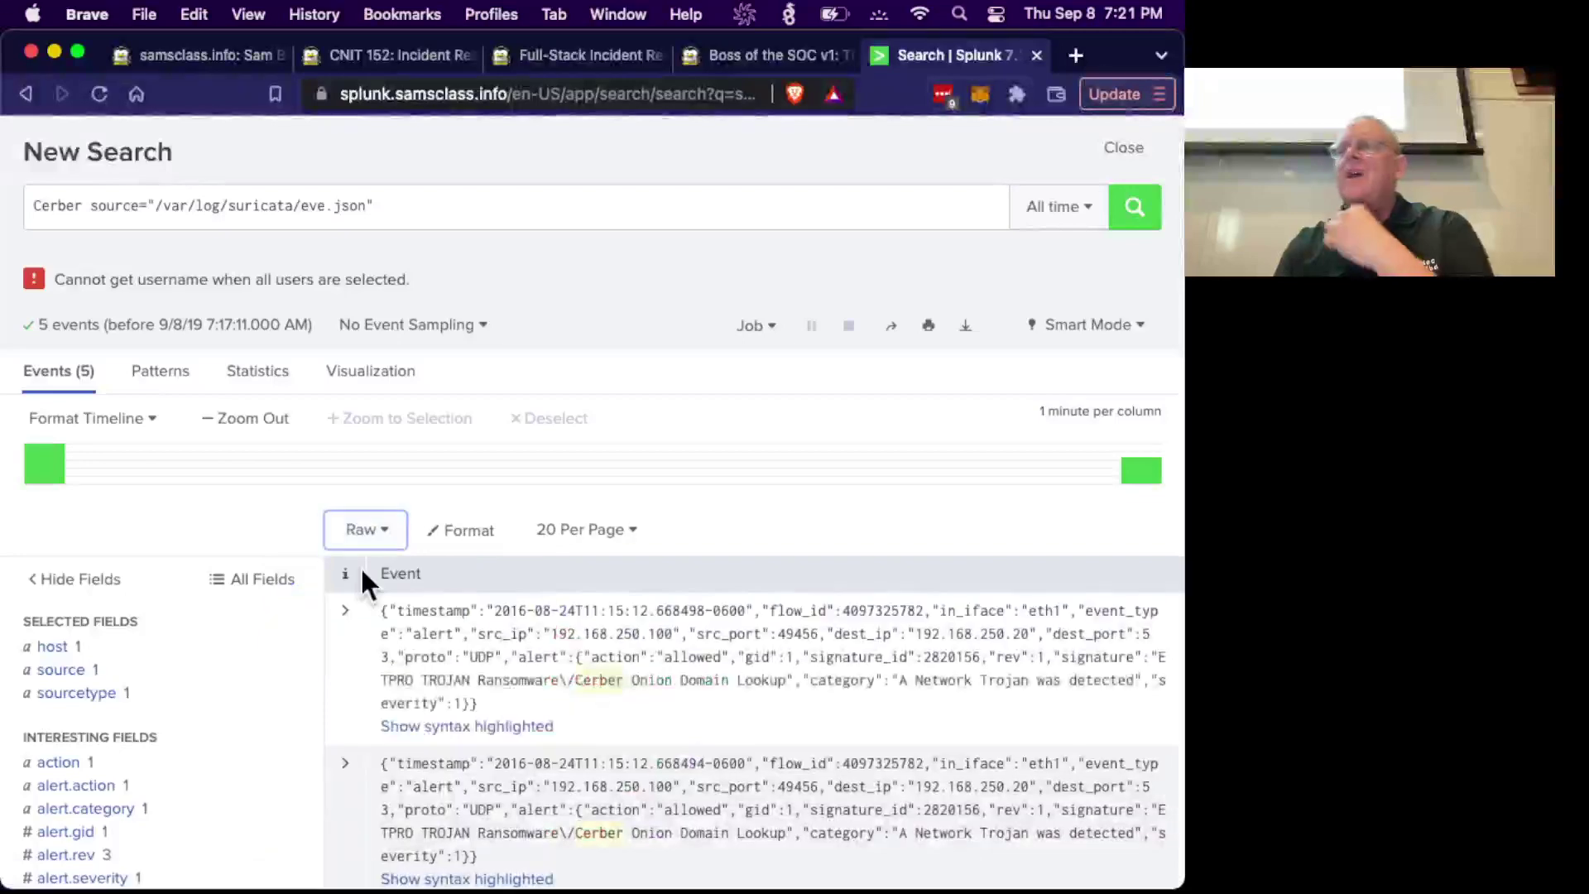
Read through the raw Cerber alerts in time order and highlight the Onion Domain Lookup signature.
scroll(290, 650, down, 5)
scroll(296, 652, down, 2)
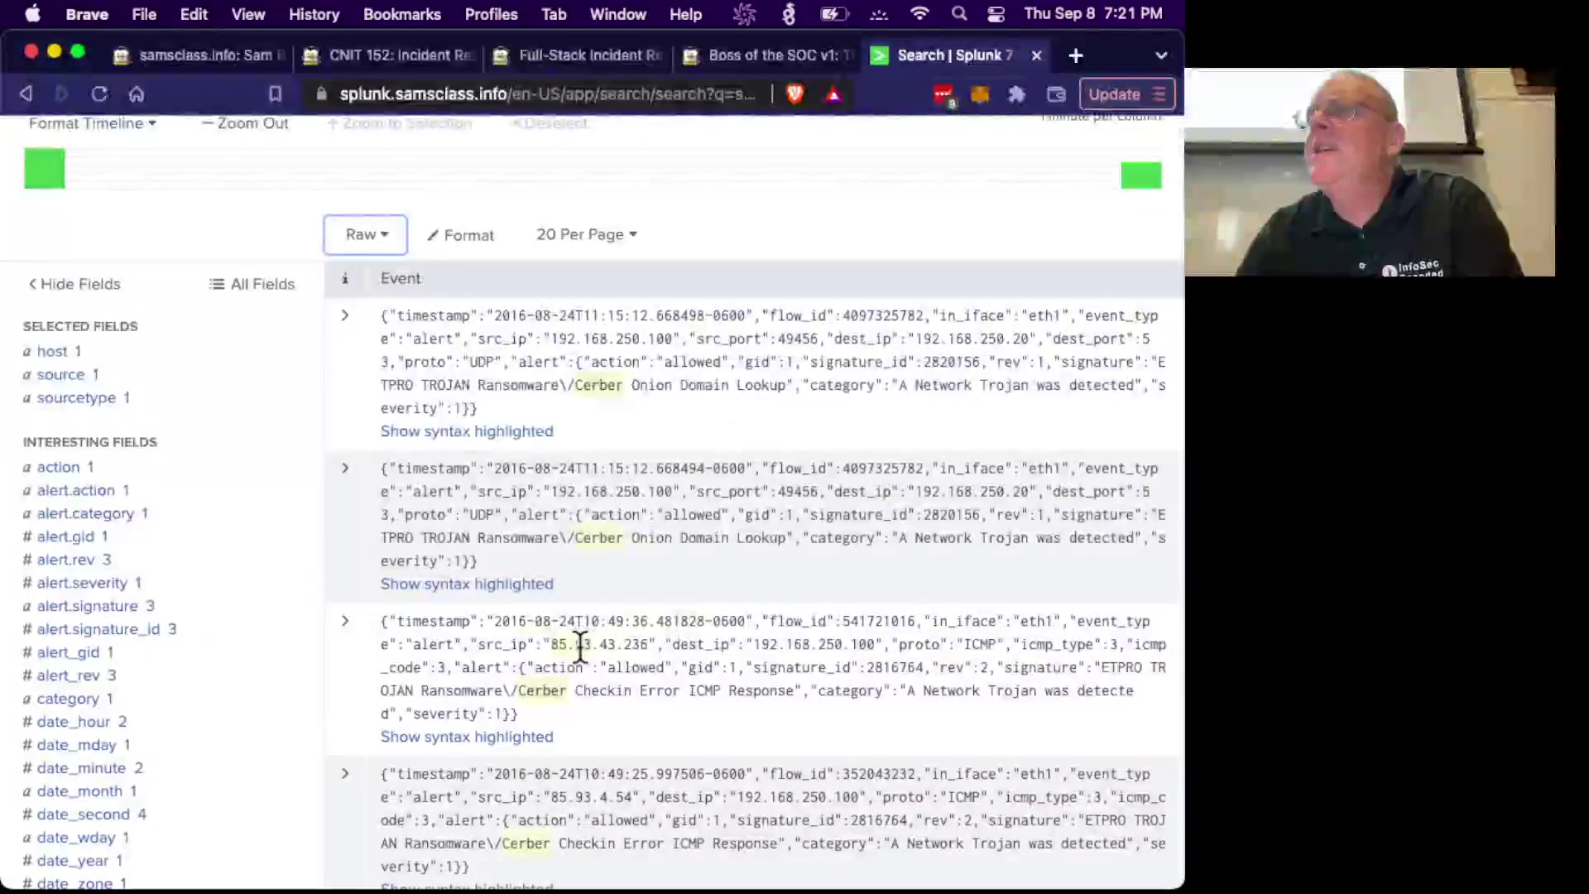
scroll(613, 638, down, 4)
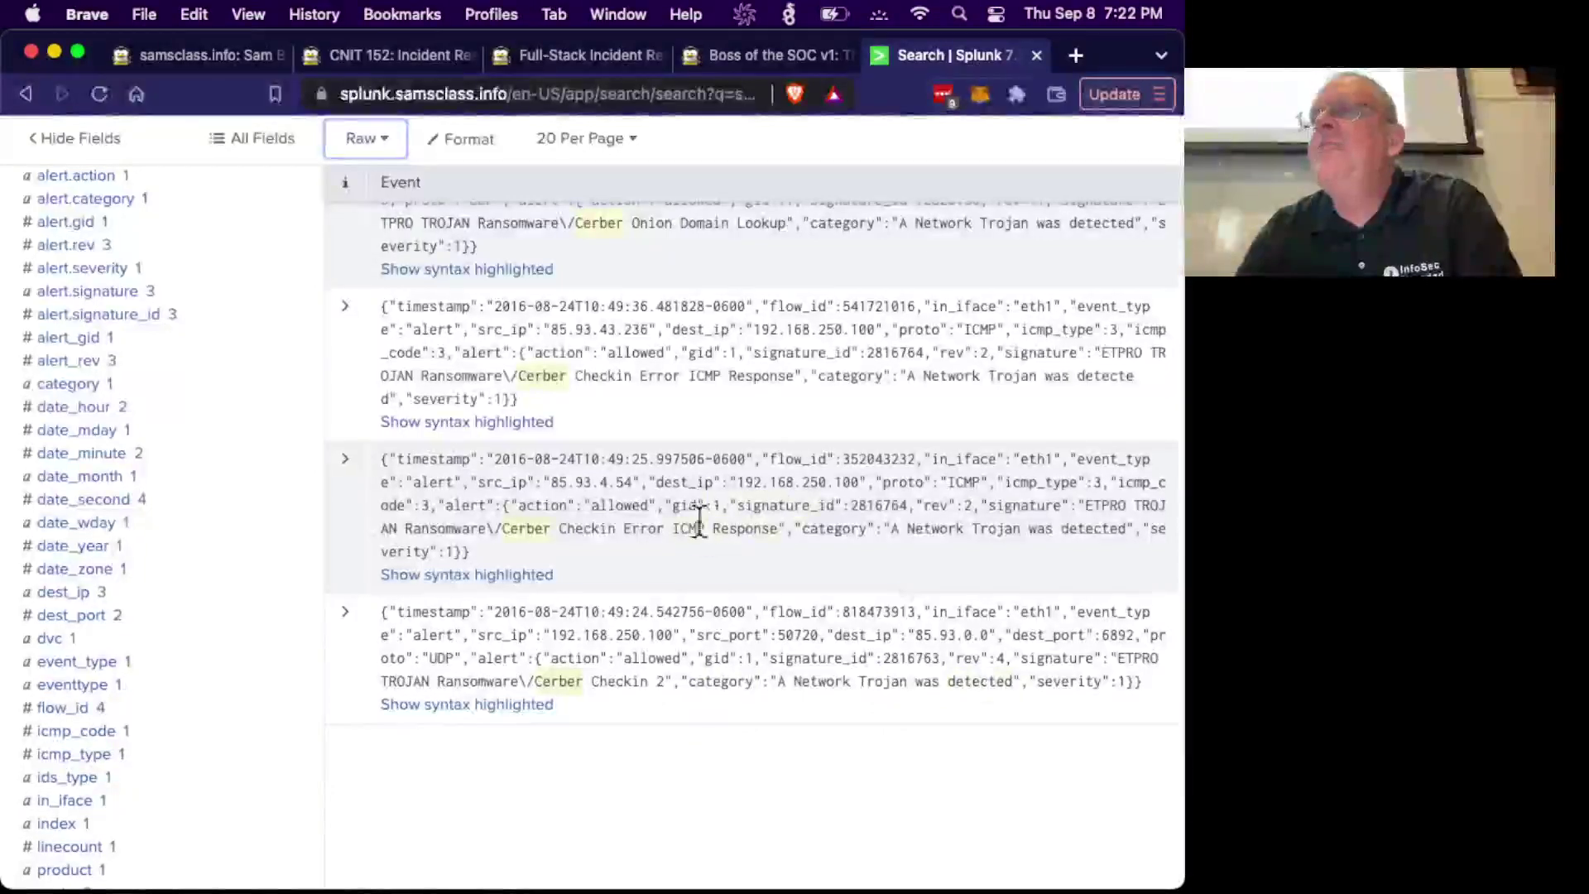
scroll(721, 397, up, 4)
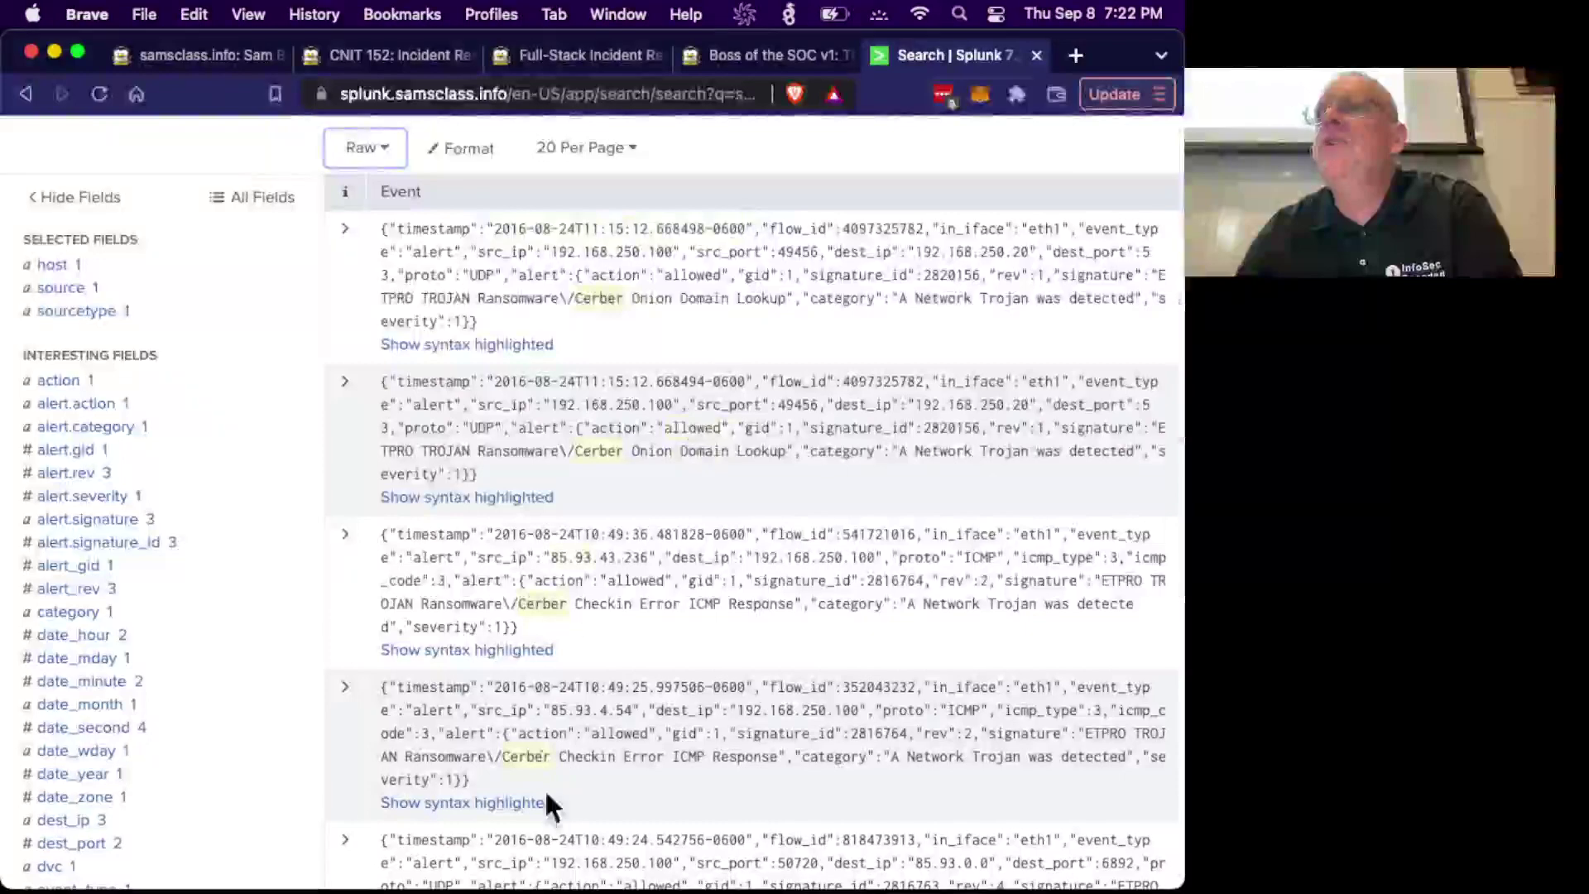
click(718, 653)
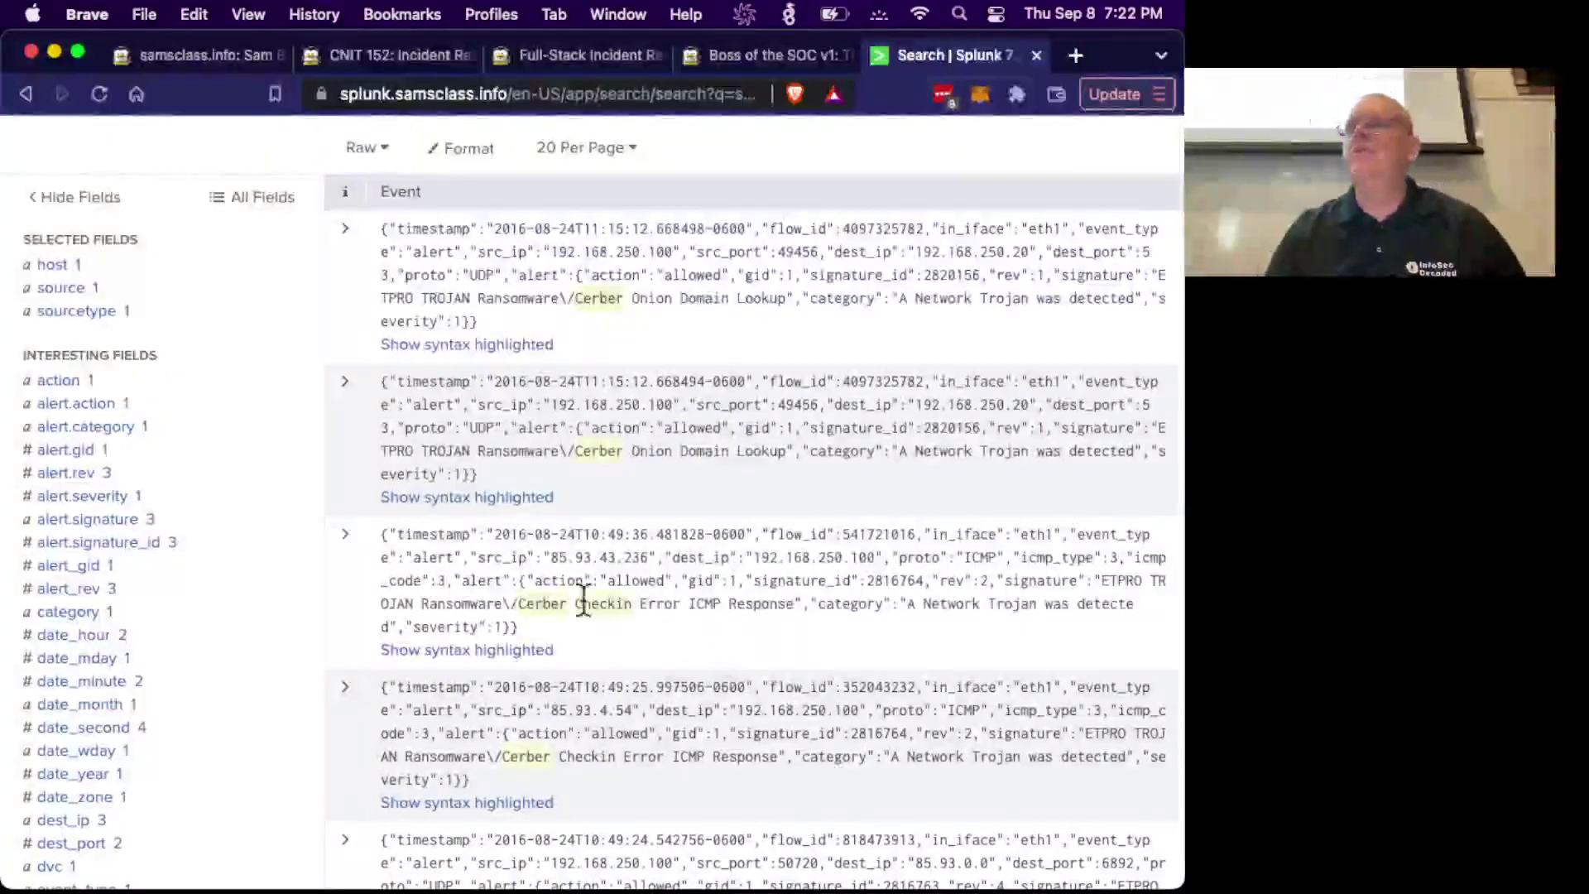
scroll(596, 794, up, 1)
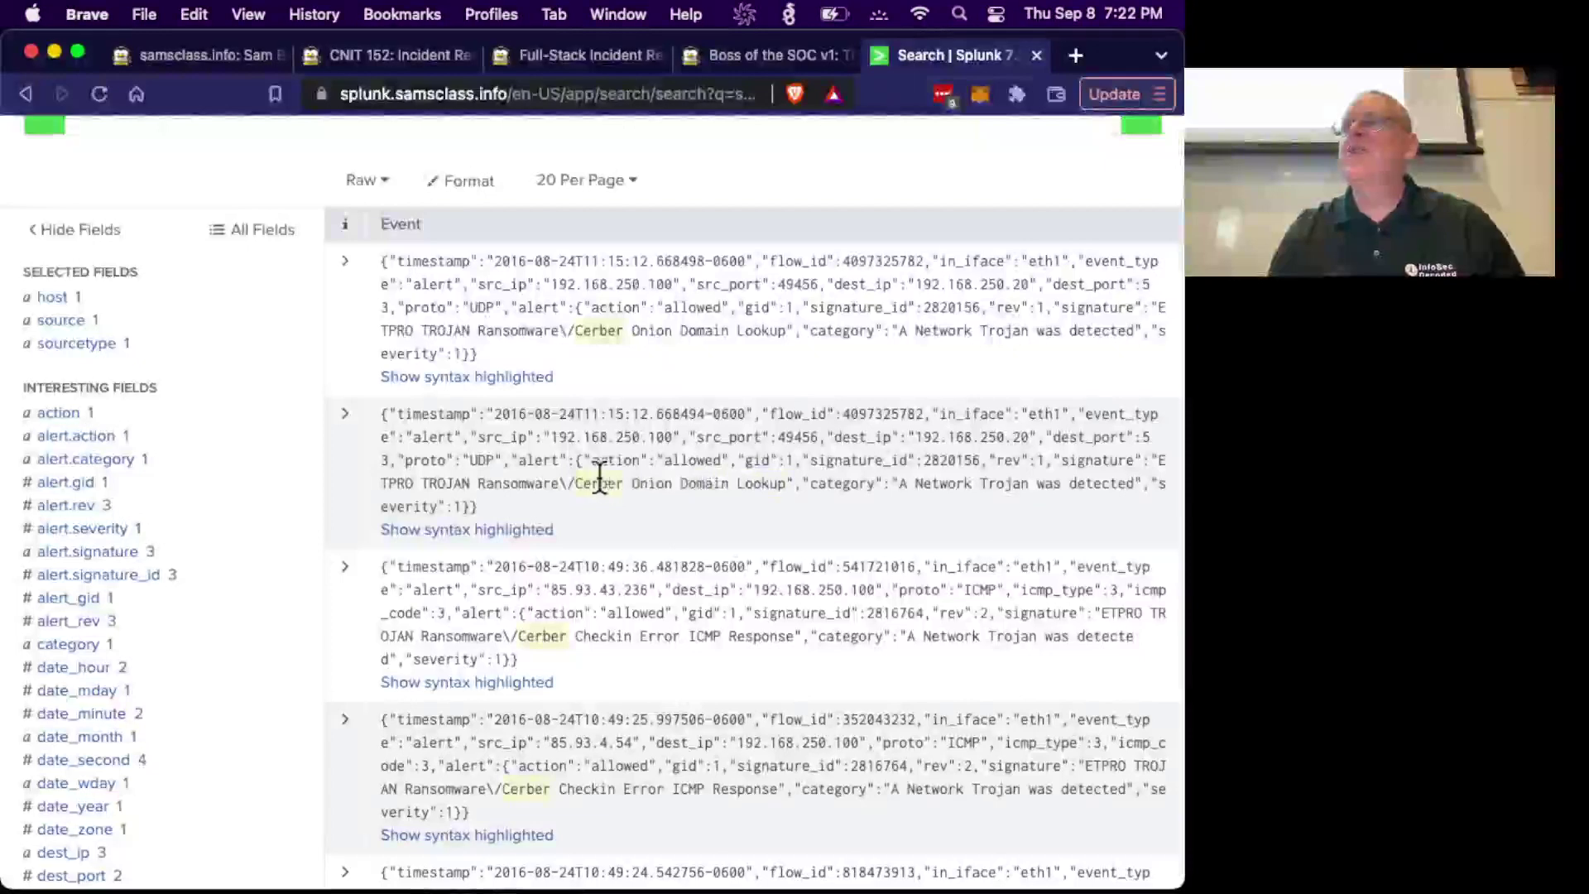
drag(633, 486, 784, 486)
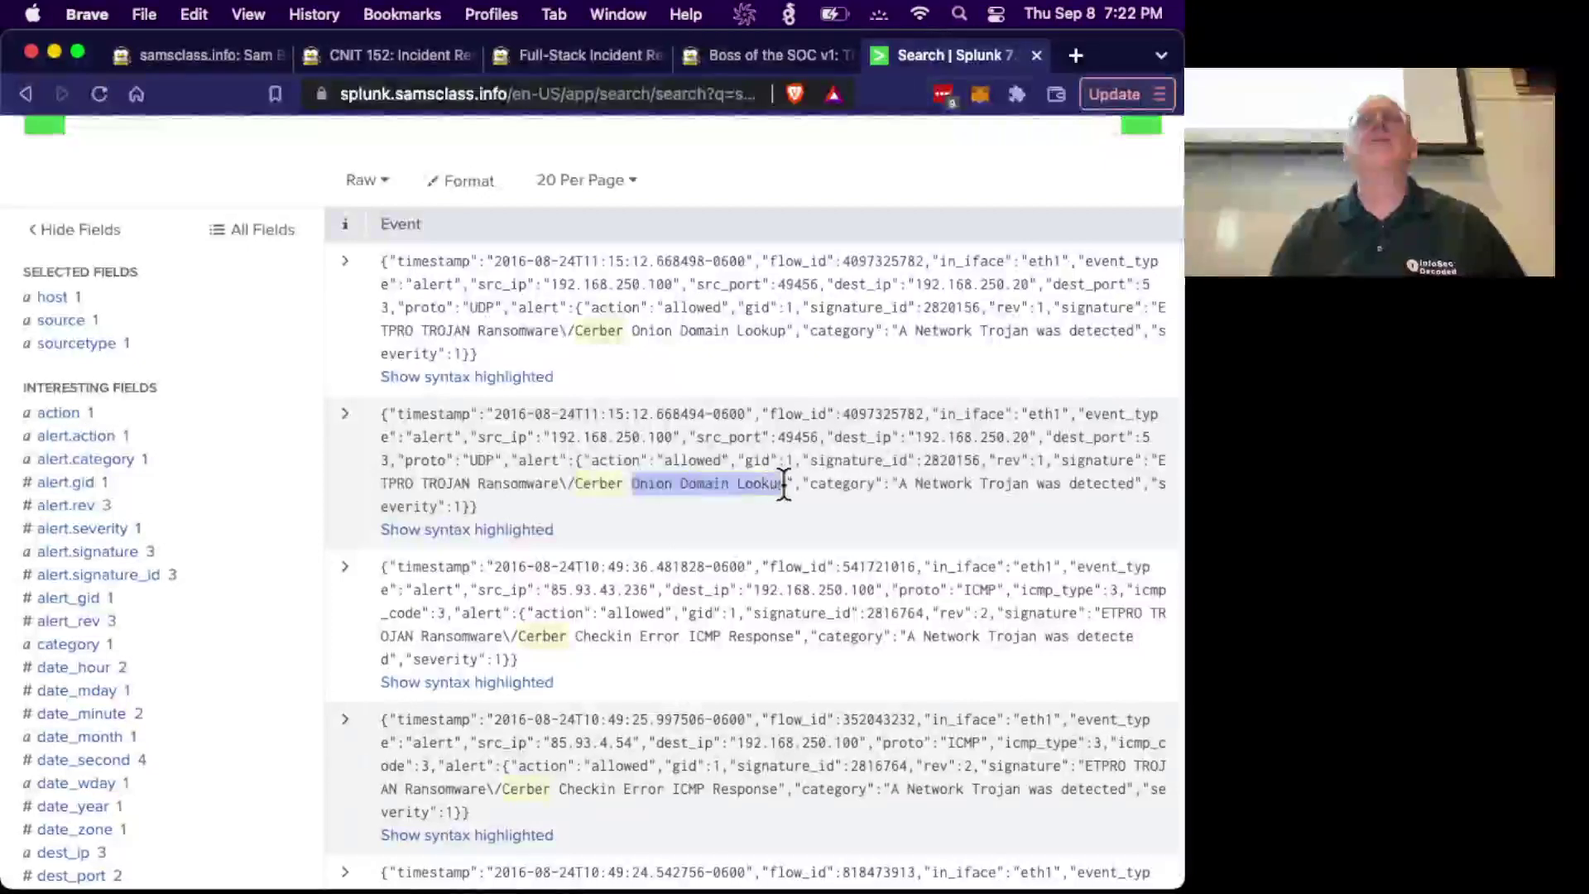
Recheck the question 4.3 hints and highlight the second Onion Domain Lookup alert's timestamp down to the second.
click(761, 60)
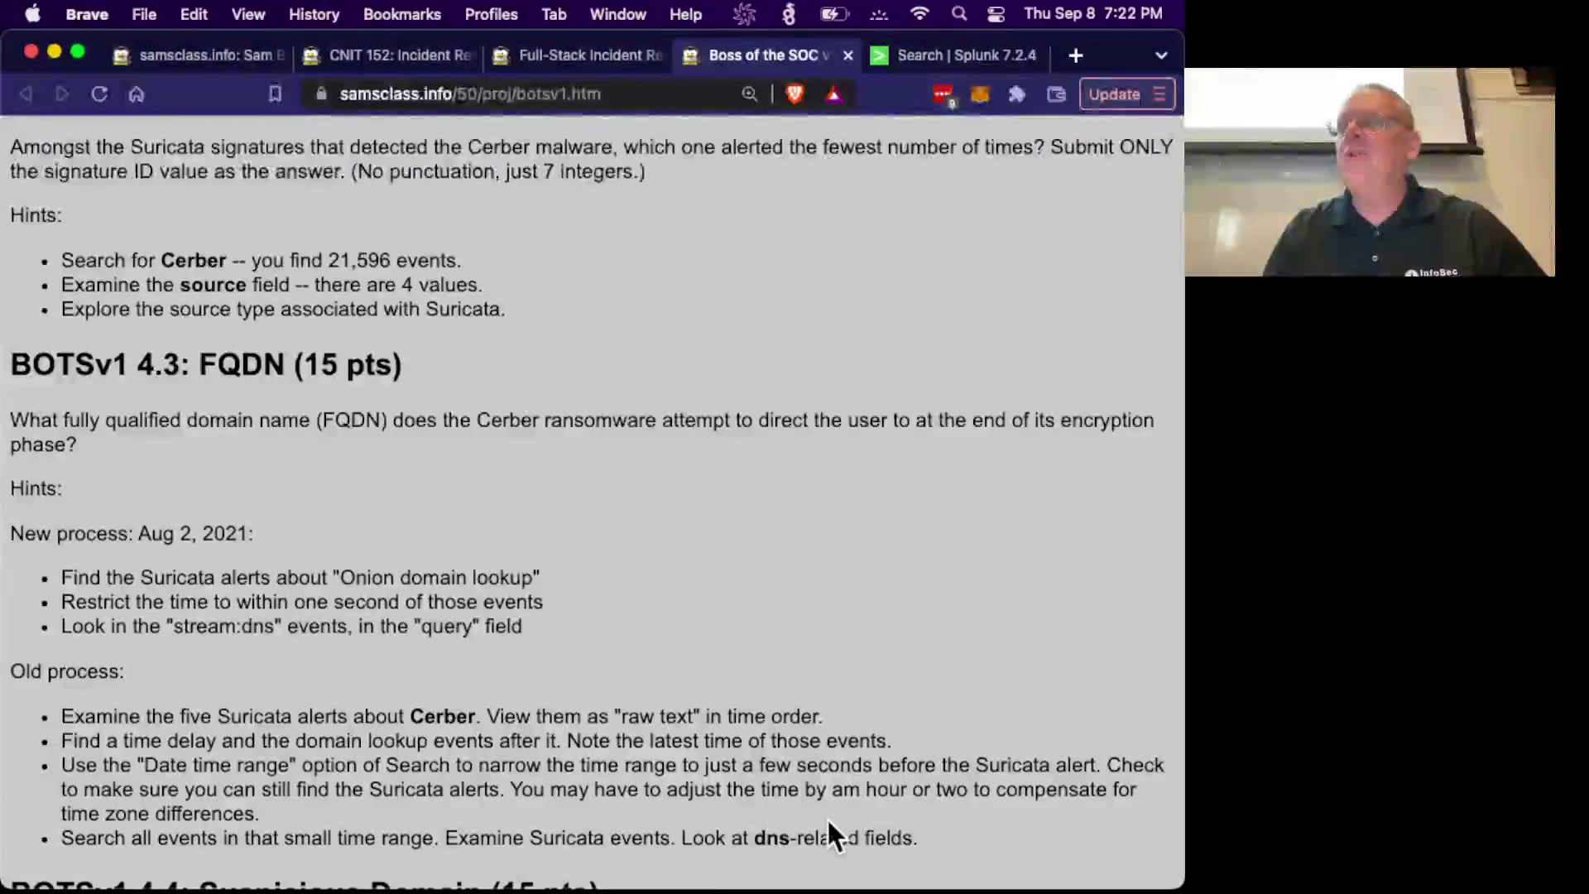
click(947, 55)
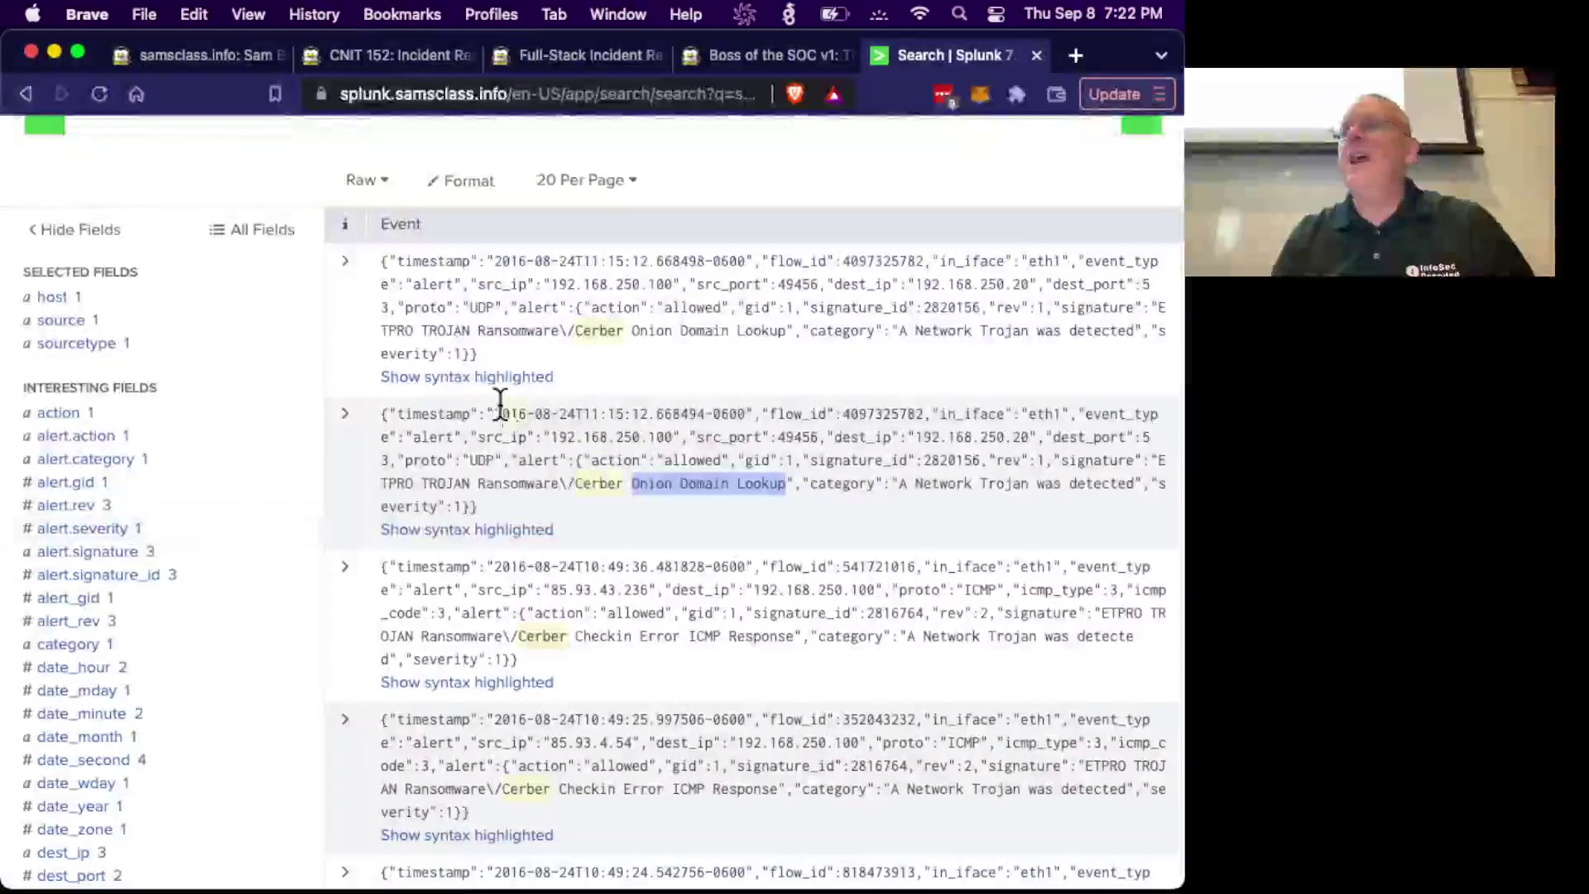
drag(495, 414, 645, 414)
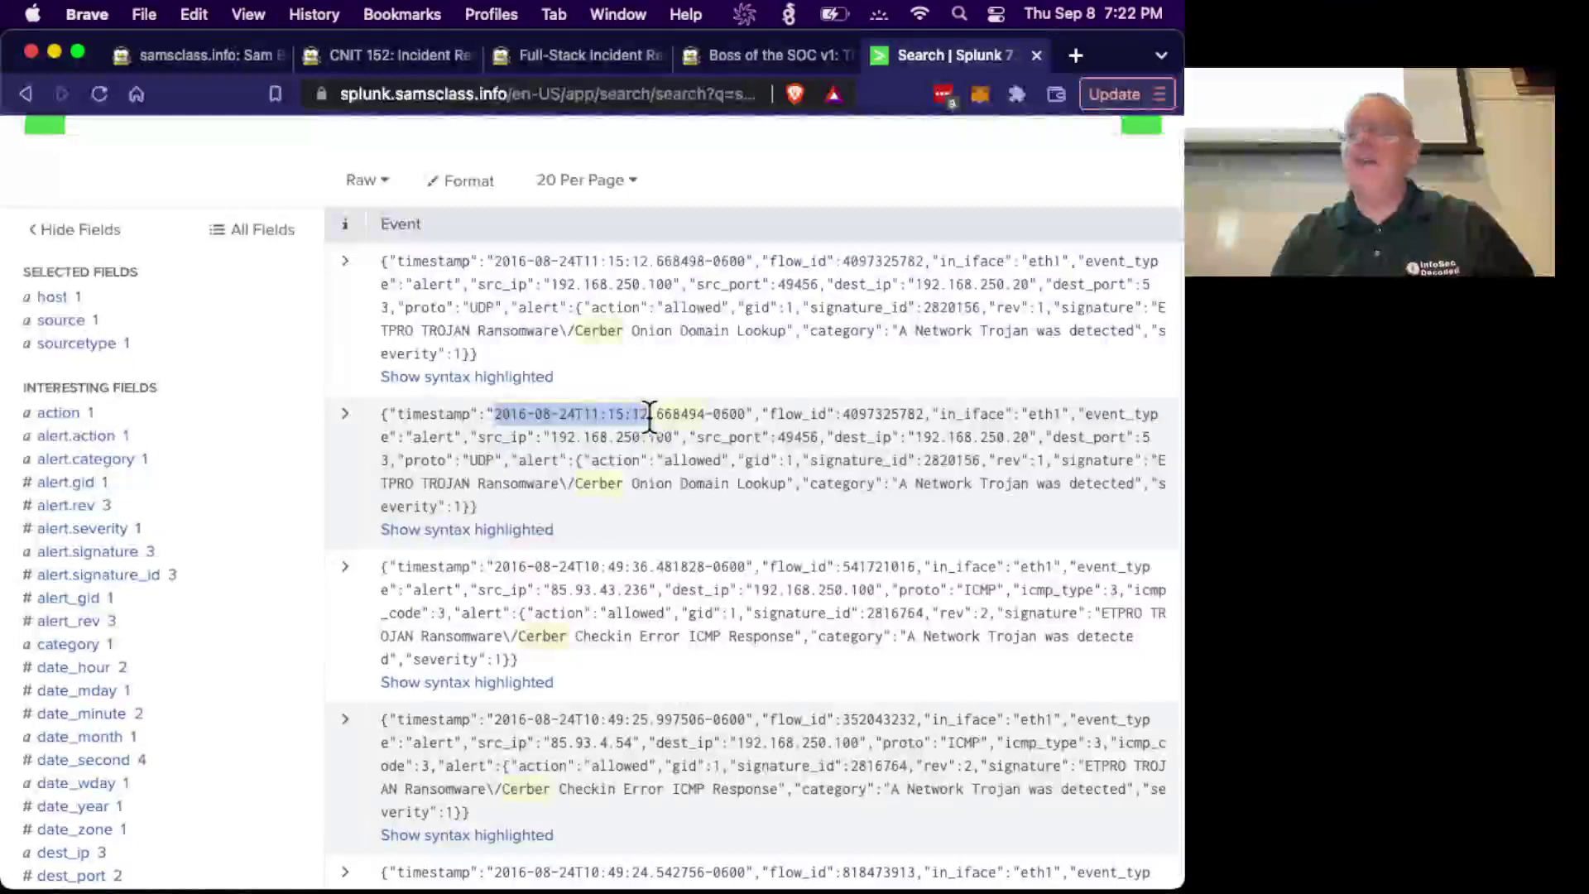
key(super+Tab)
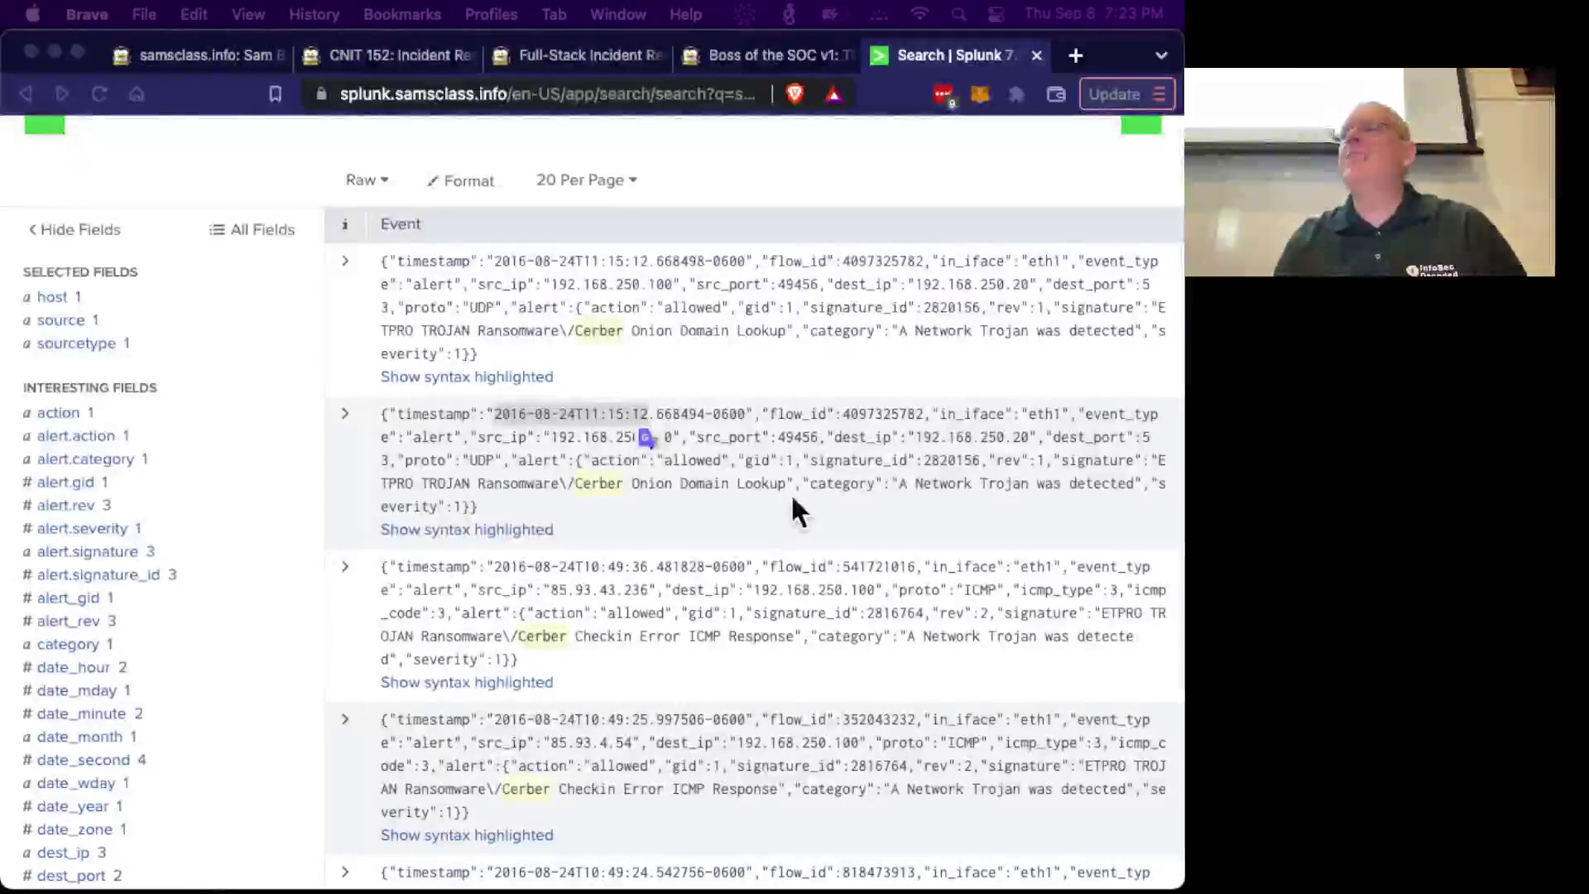
Open the search's date and time range options, enter 08/24/2016 as the Before date and copy it.
scroll(795, 501, up, 5)
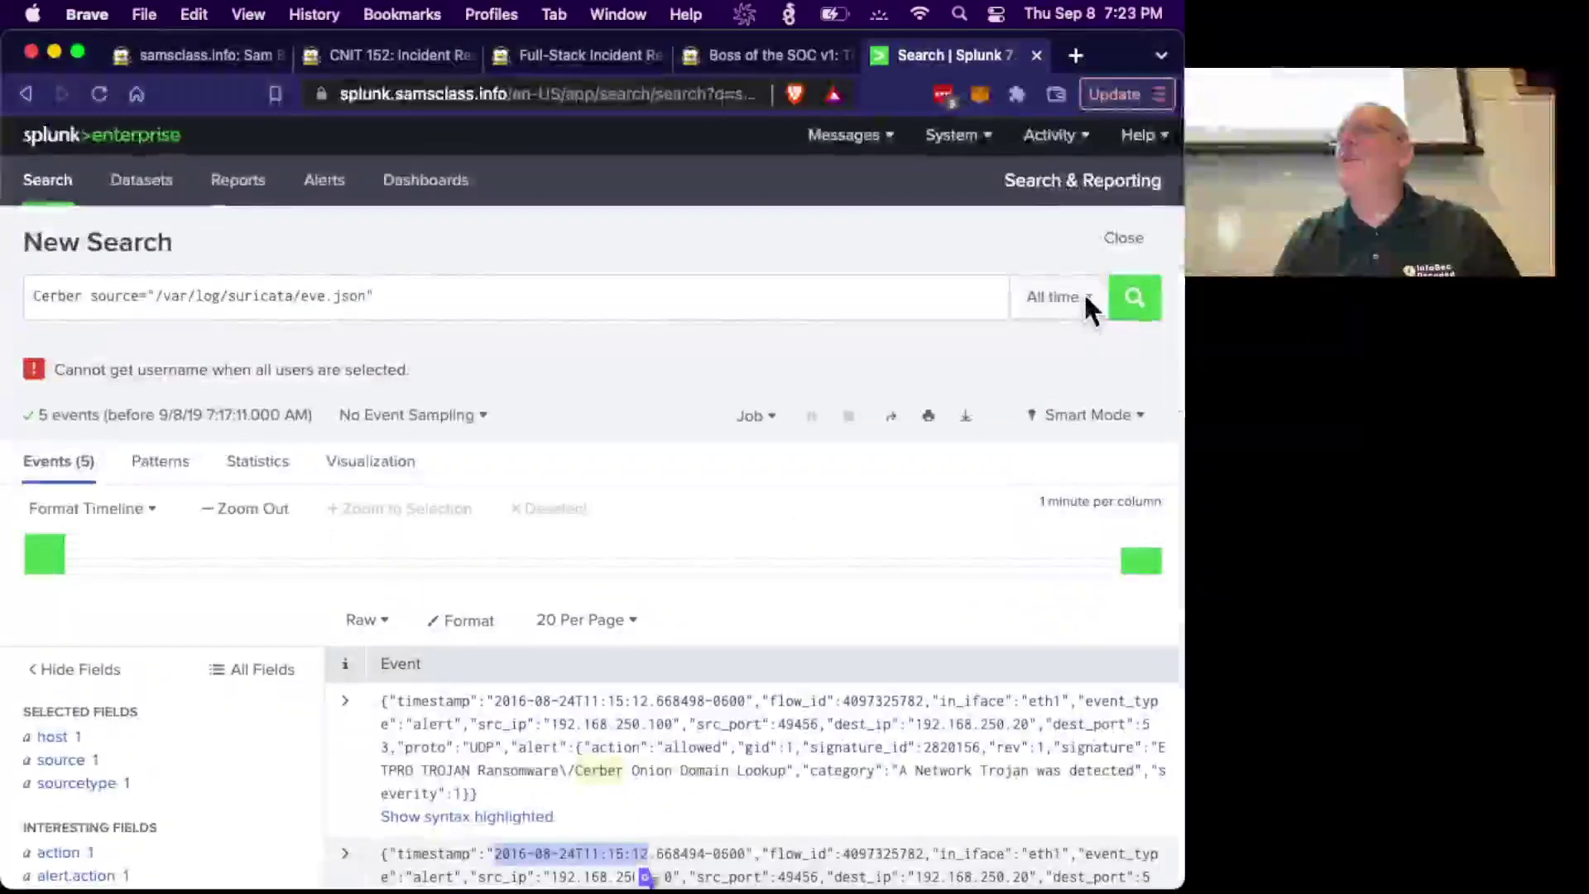
click(1090, 303)
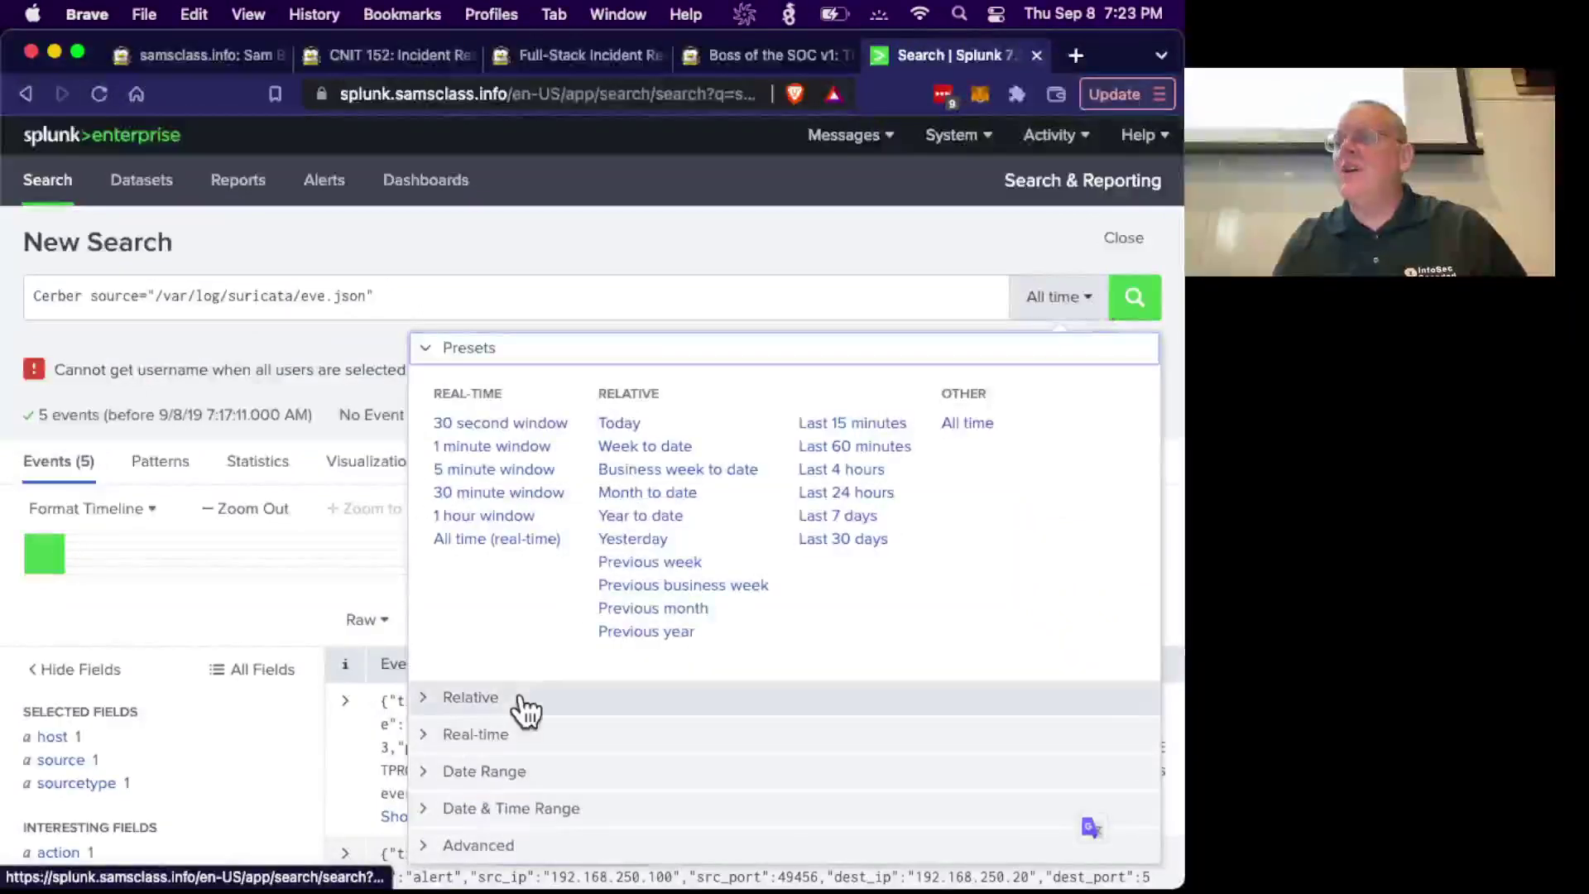
click(511, 808)
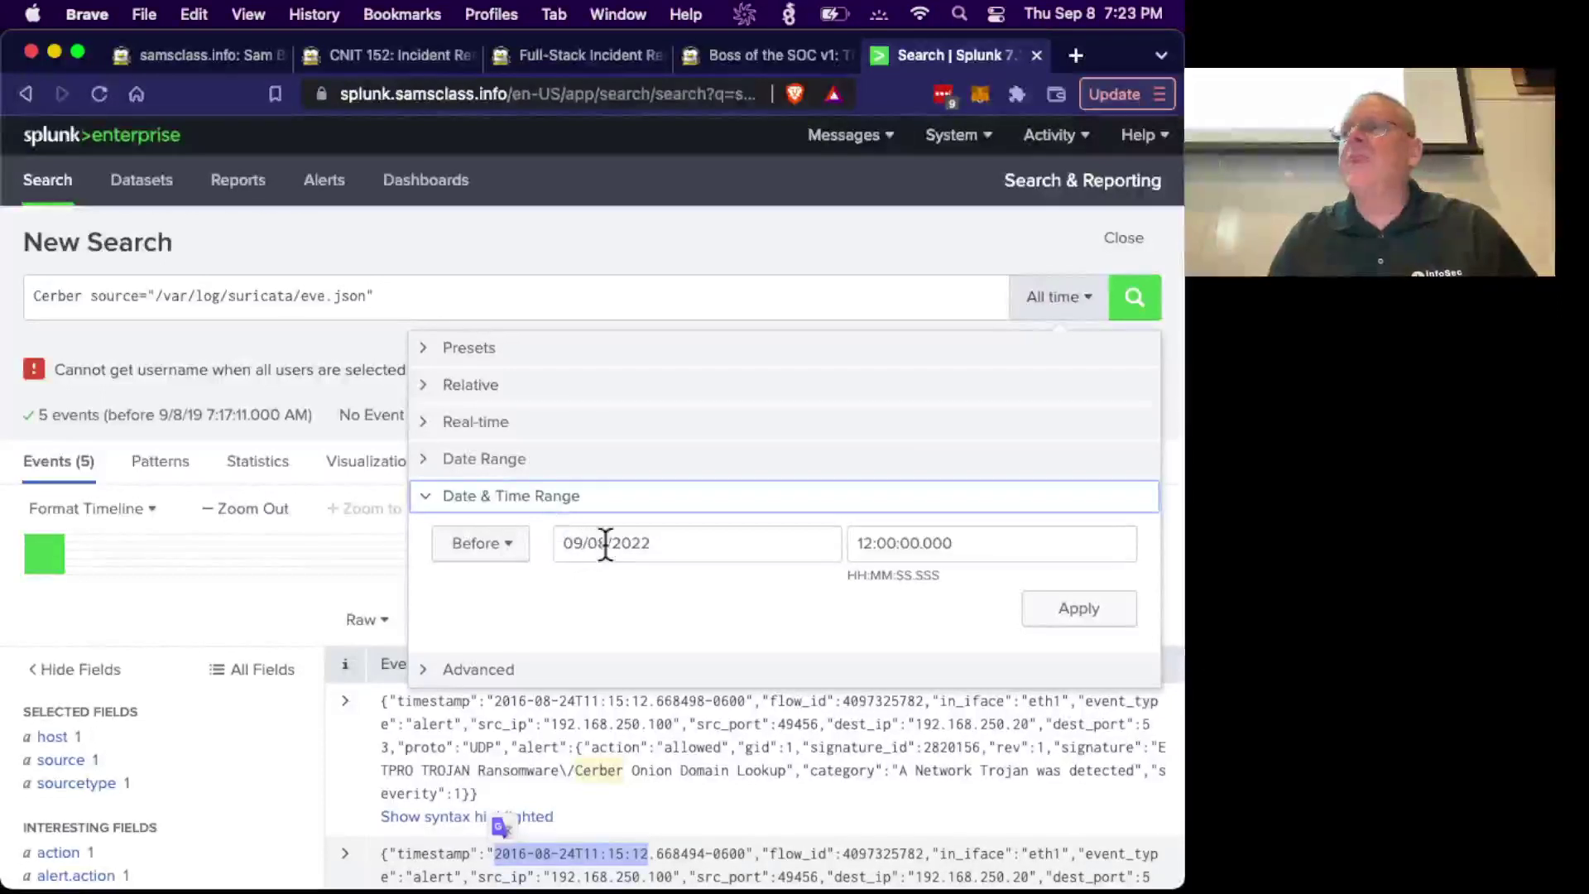
drag(568, 543, 685, 543)
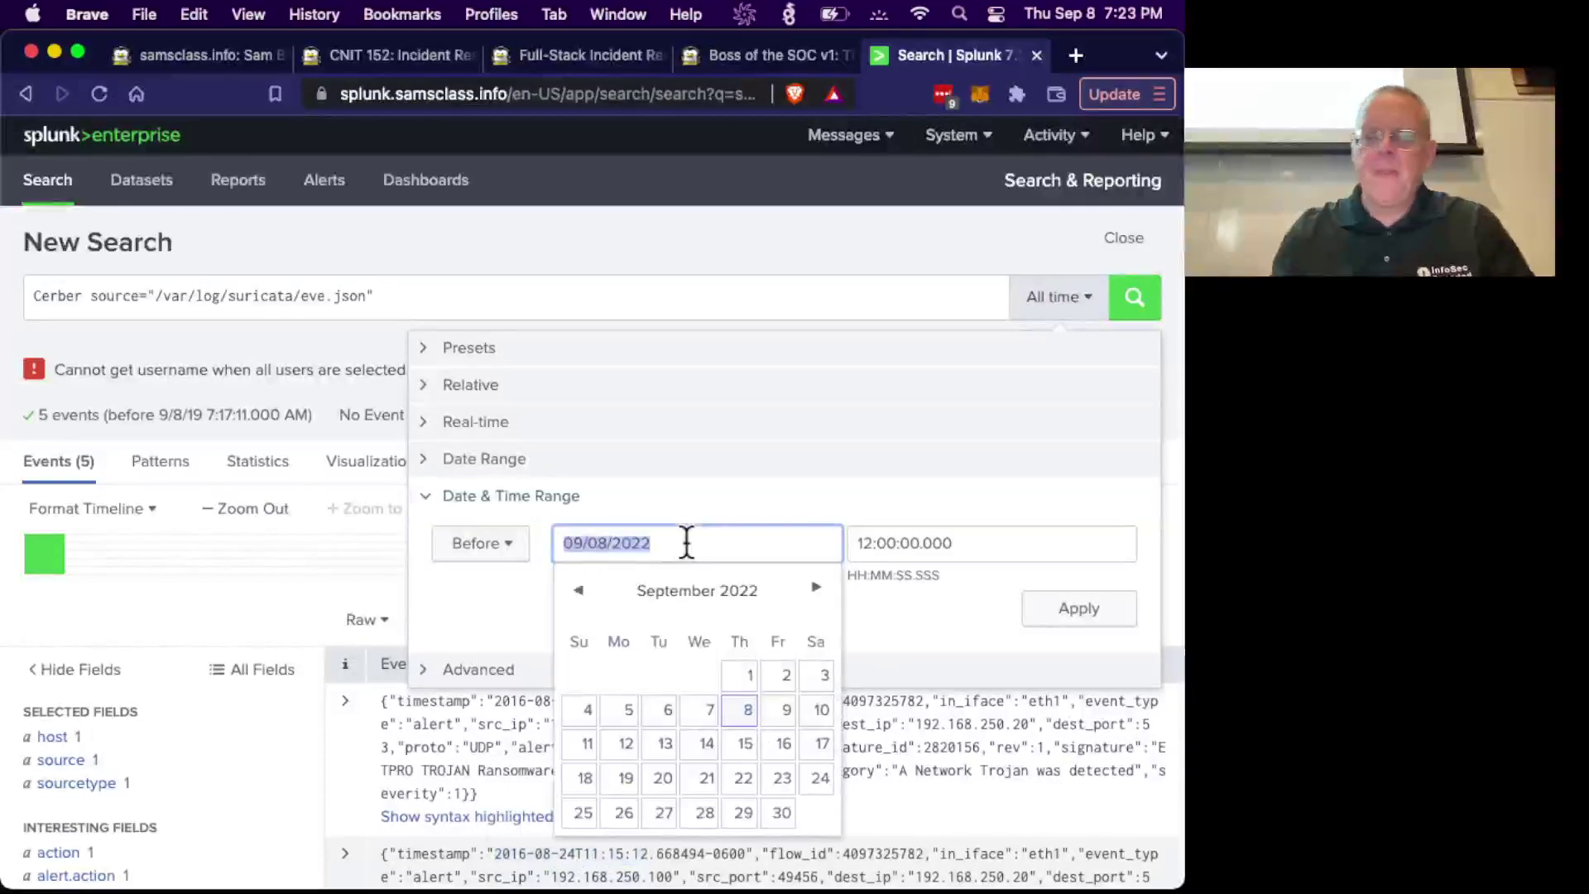
text(08/1)
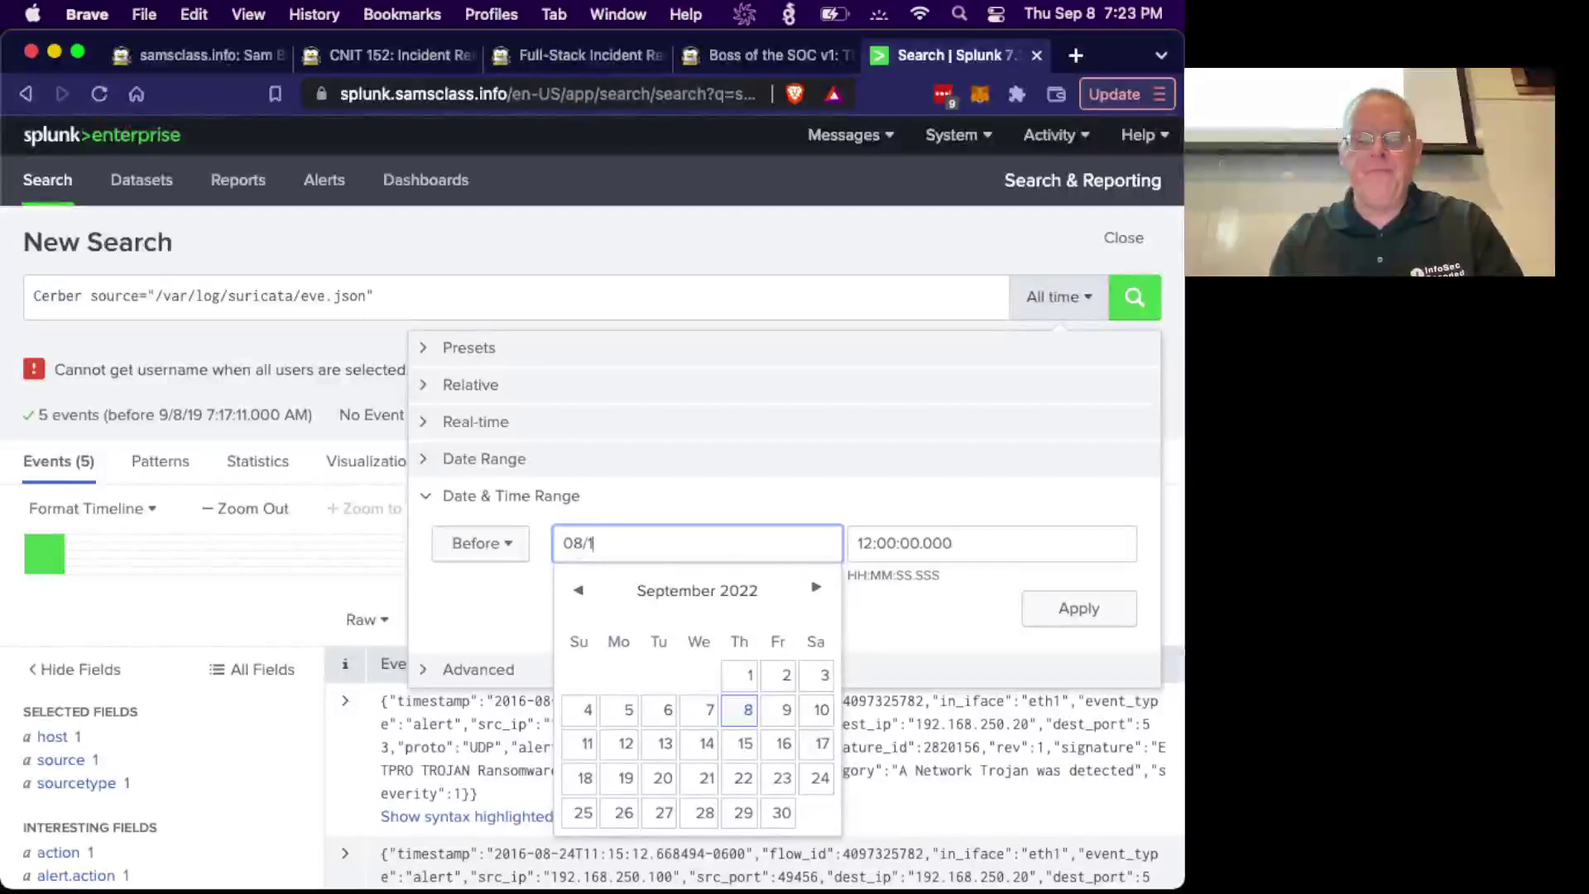
key(BackSpace)
text(24/2016)
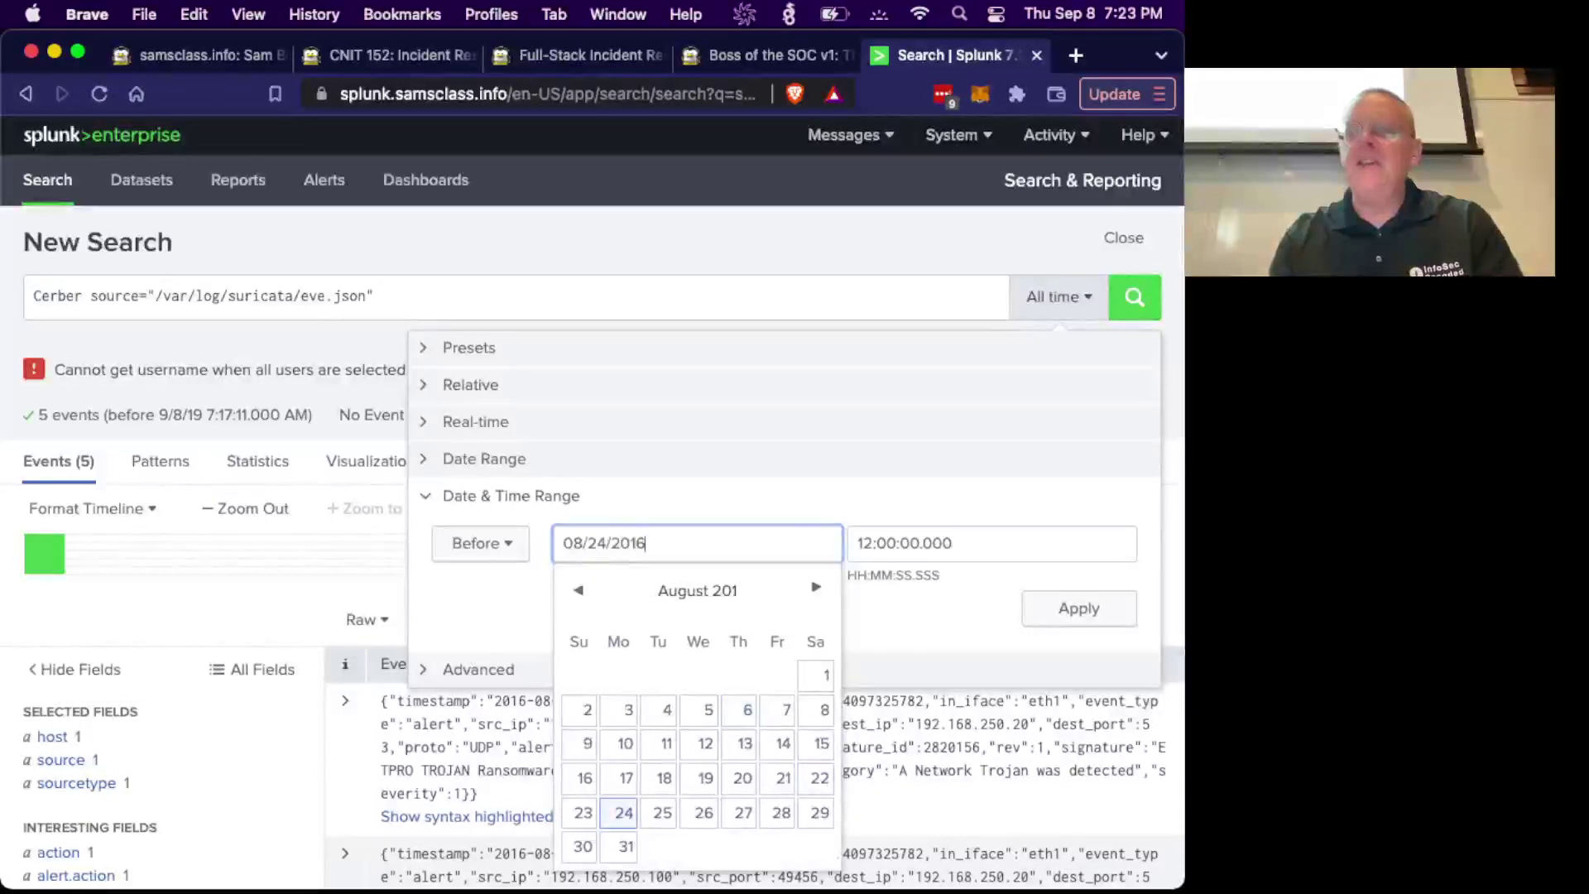
key(super+a)
key(super+c)
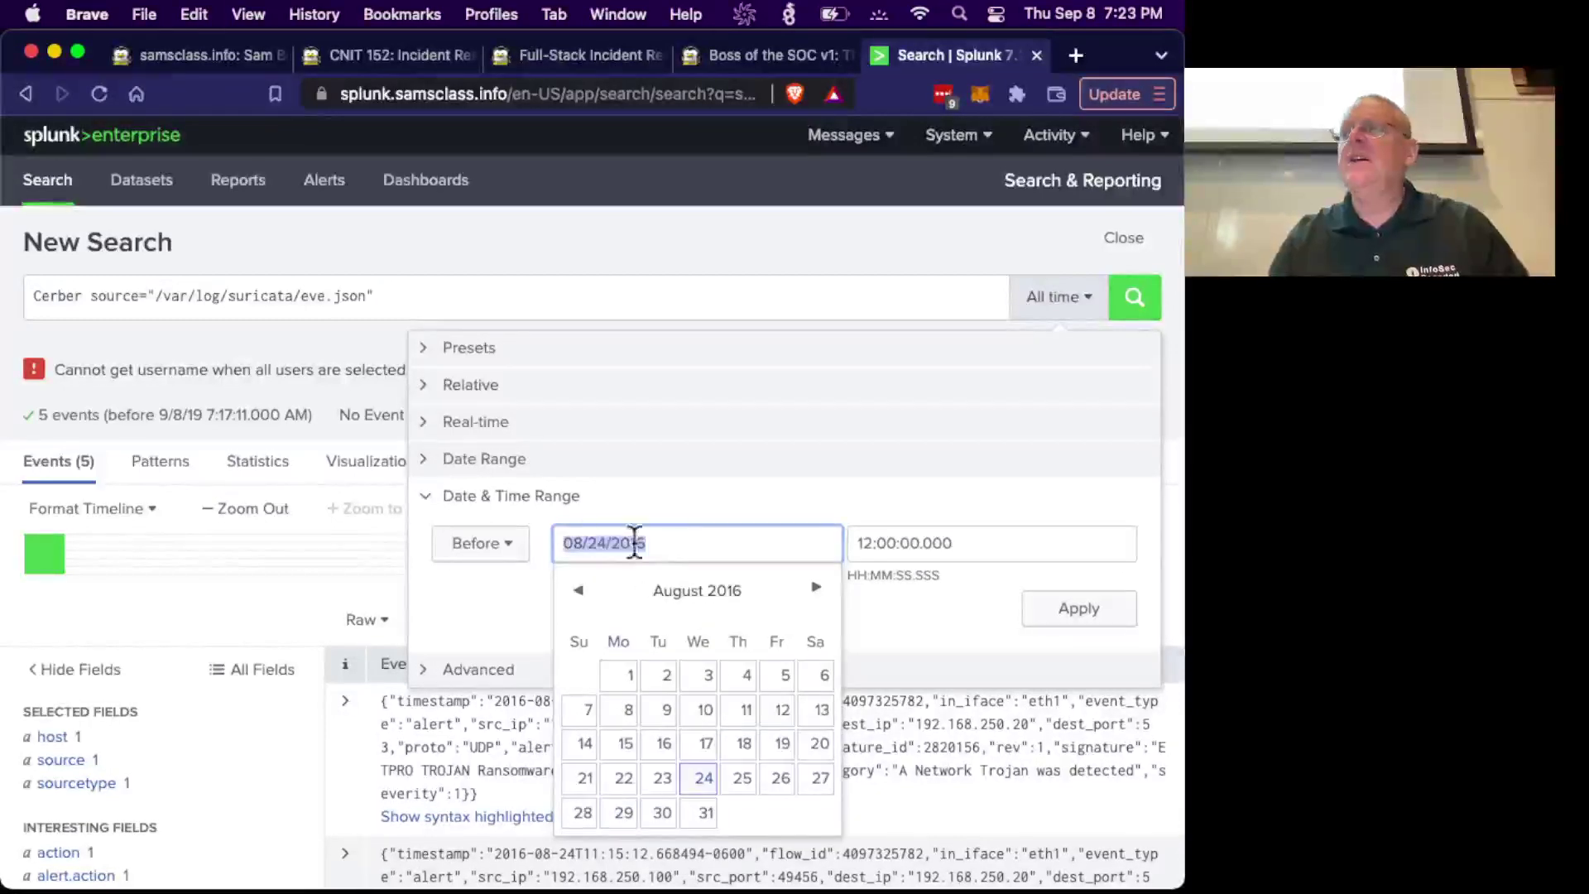
Change the range type to Between and paste 08/24/2016 as both the start and end date.
click(517, 544)
click(501, 593)
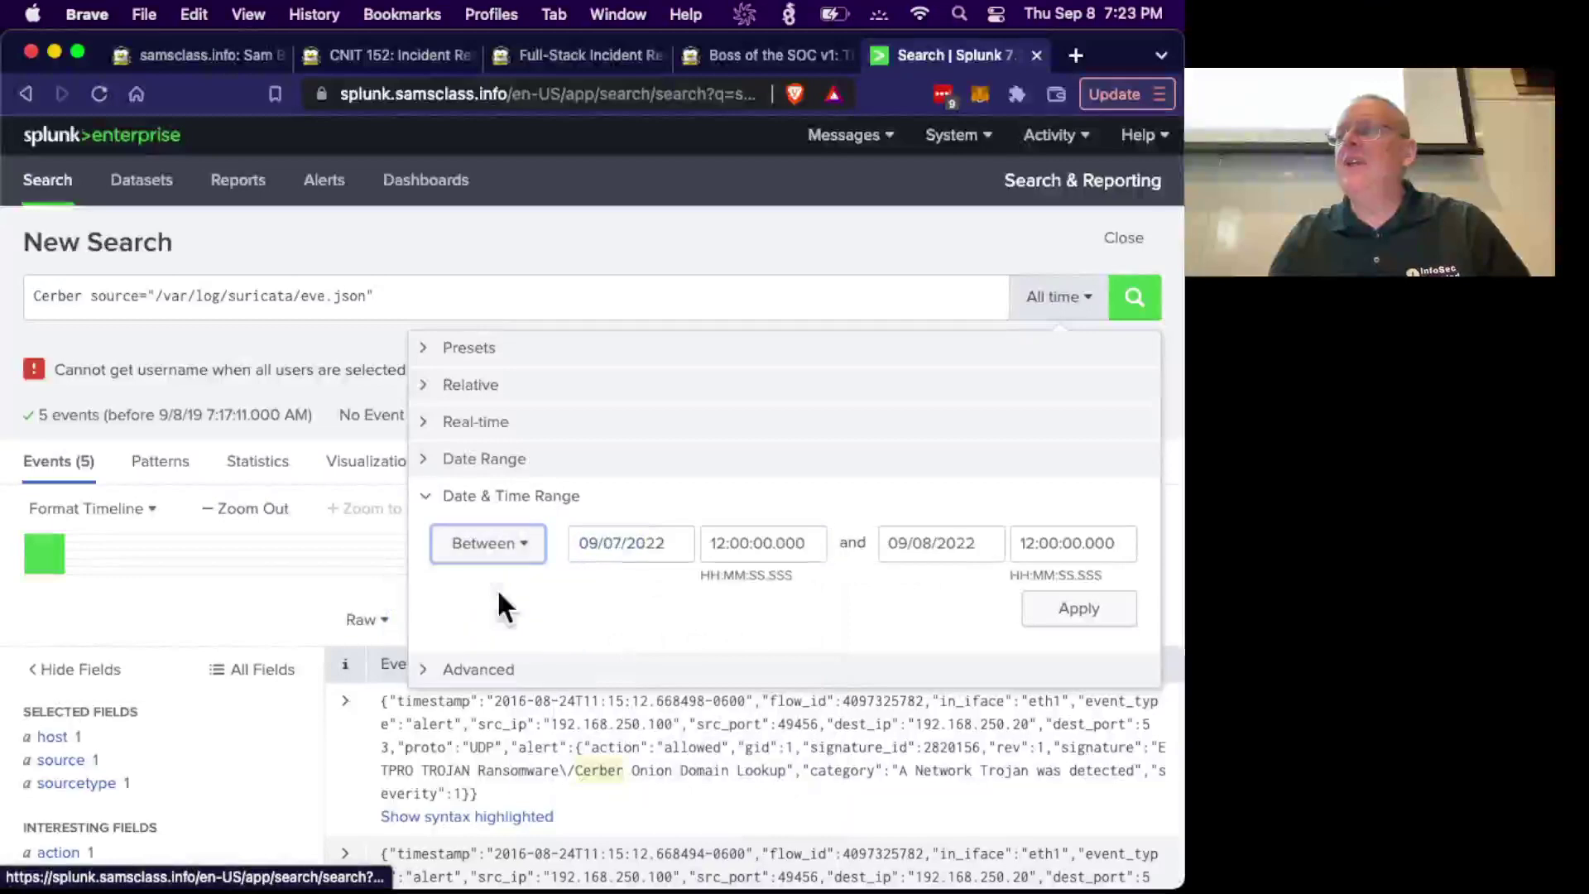
click(655, 543)
key(super+a)
key(super+v)
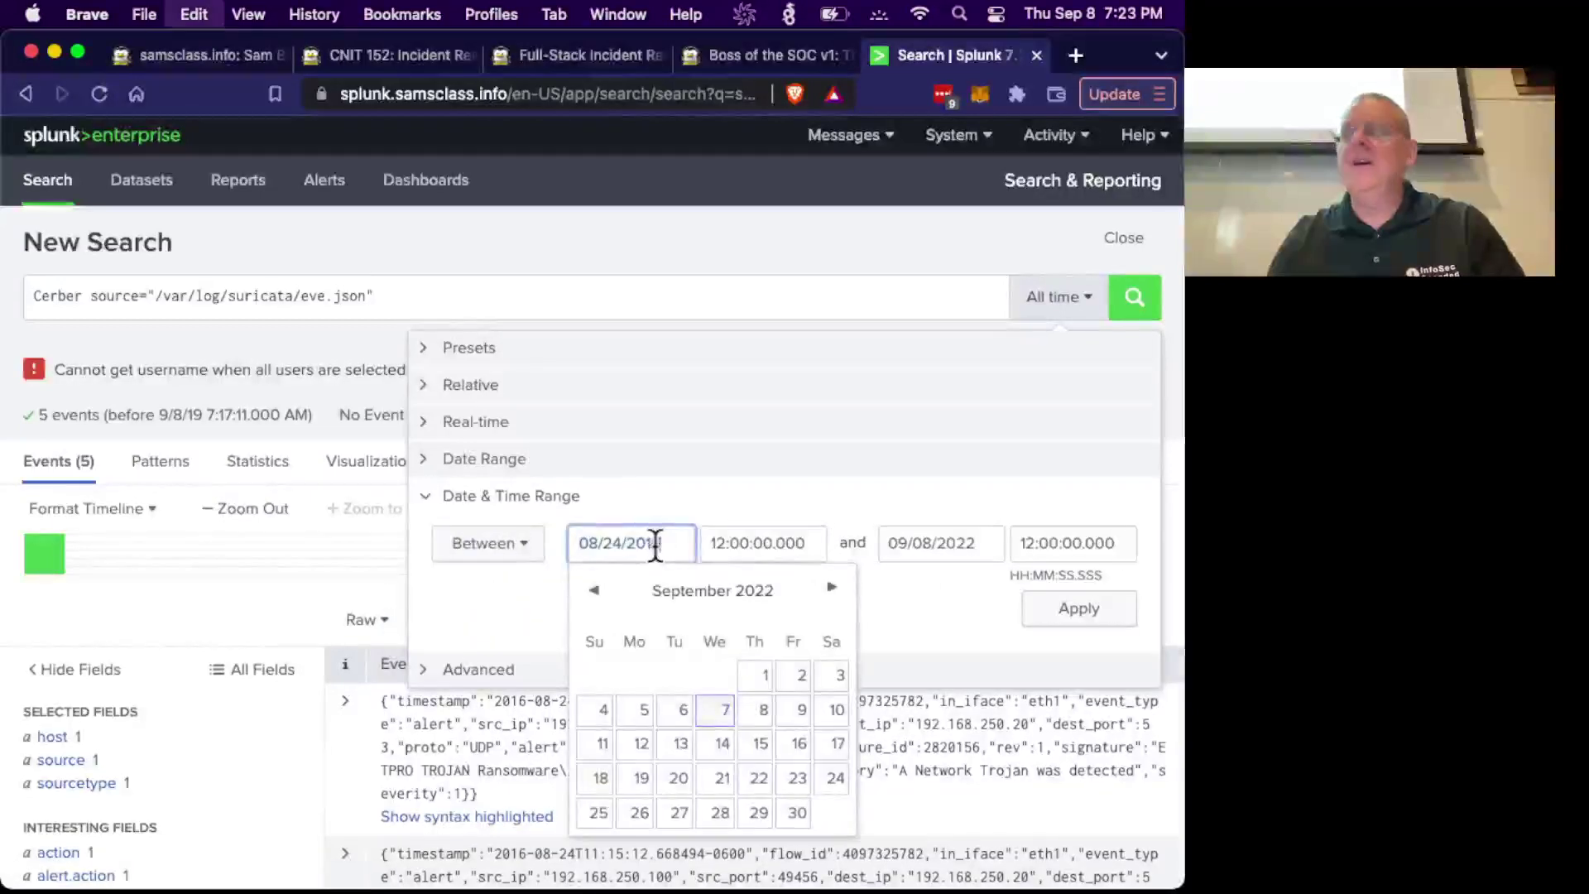
click(960, 544)
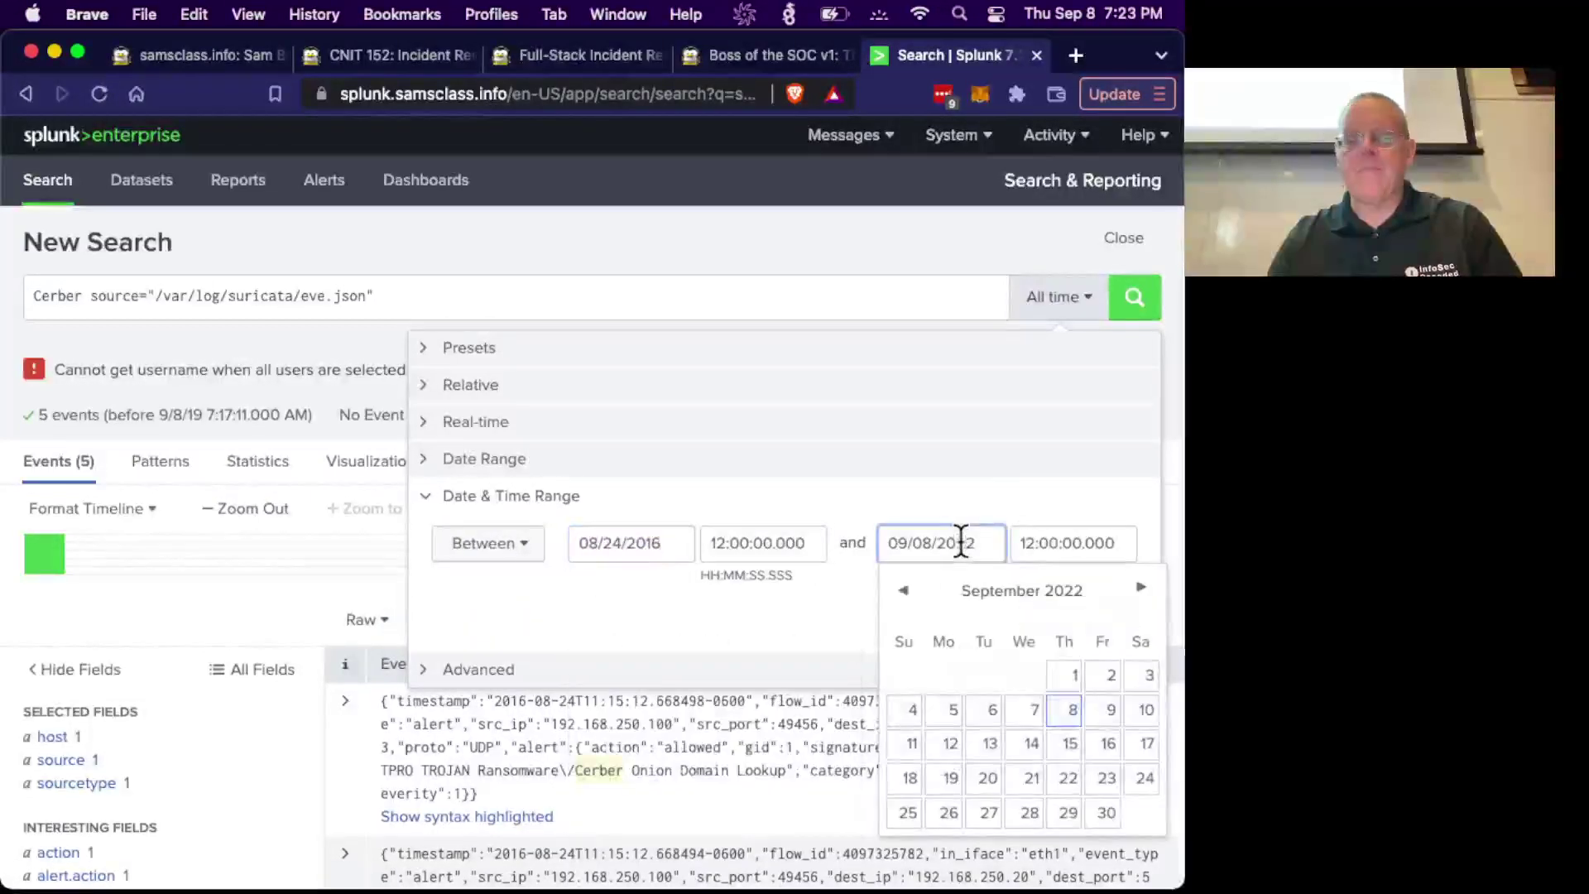
key(super+a)
key(super+v)
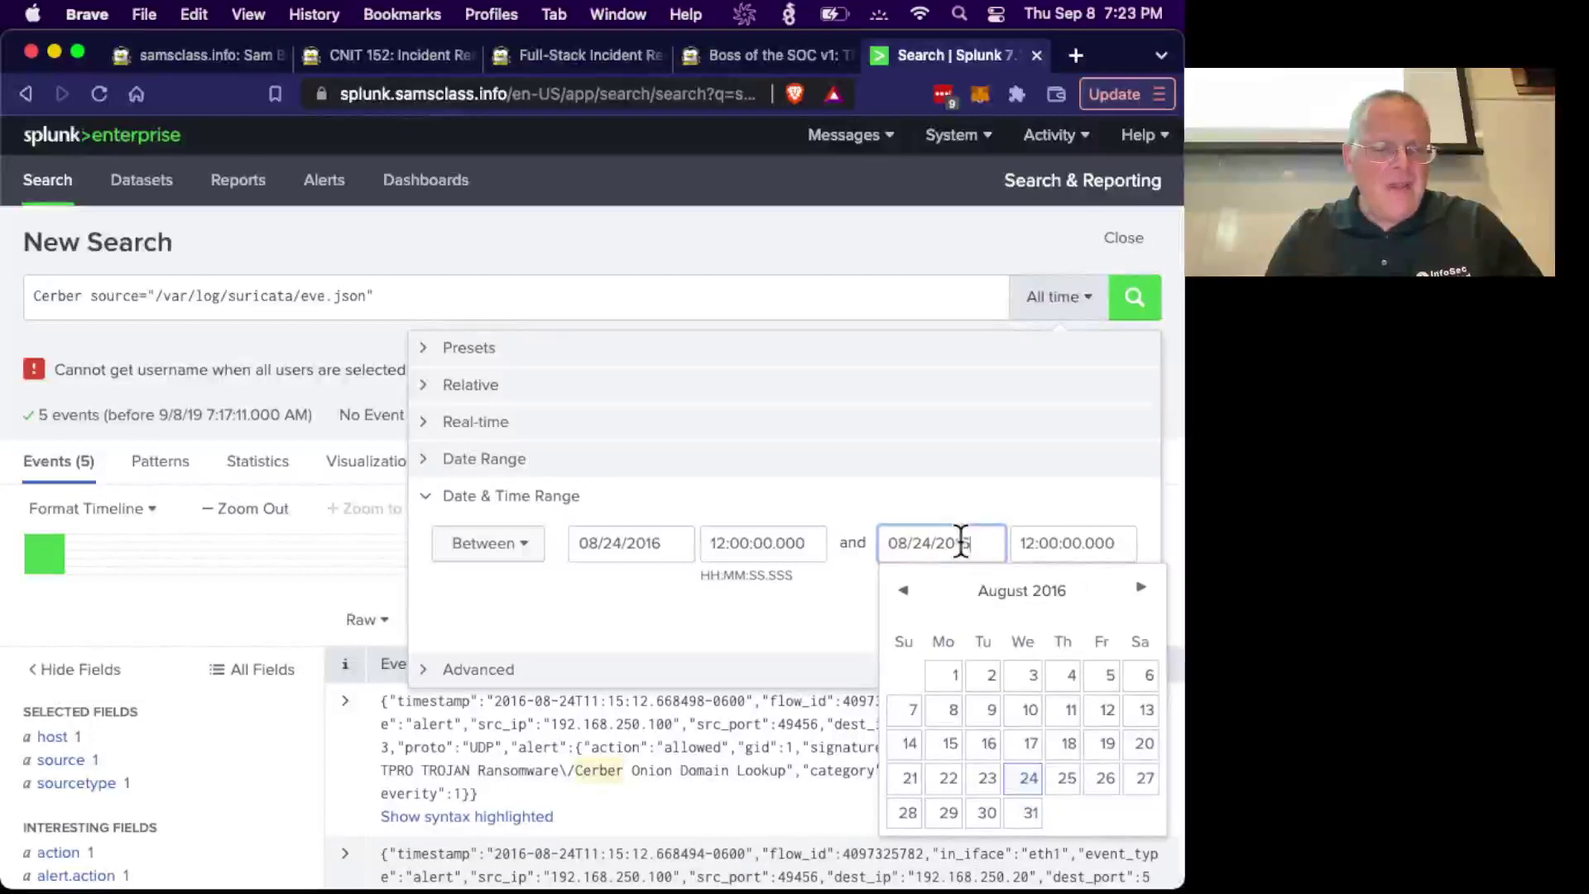
Set the start time of the date and time range to 11:15:00.000.
click(718, 546)
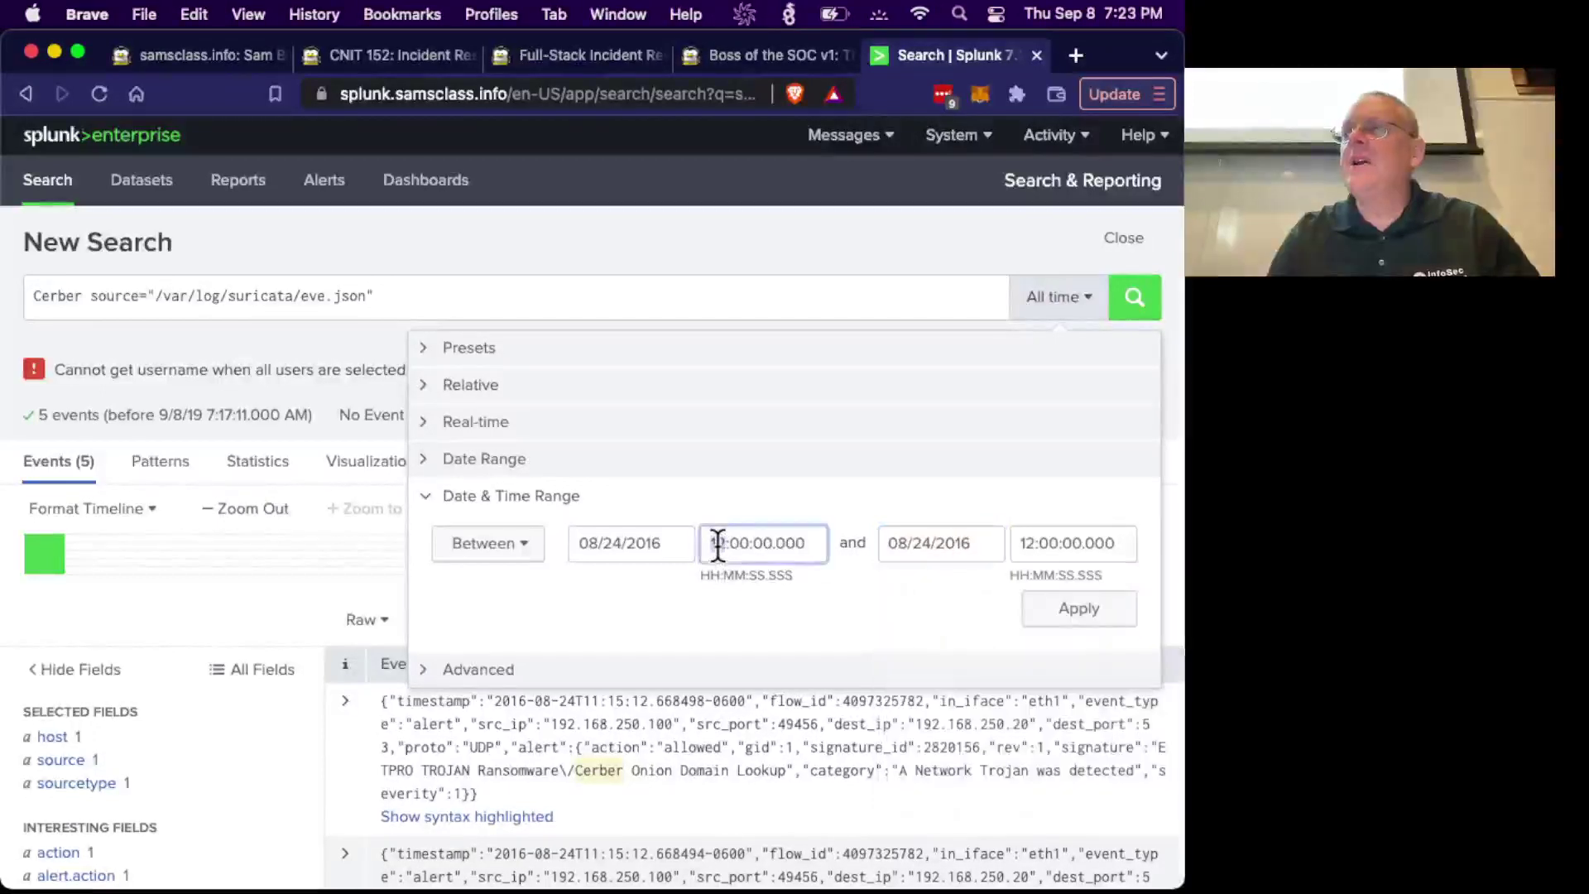
key(Delete)
text(1)
click(742, 546)
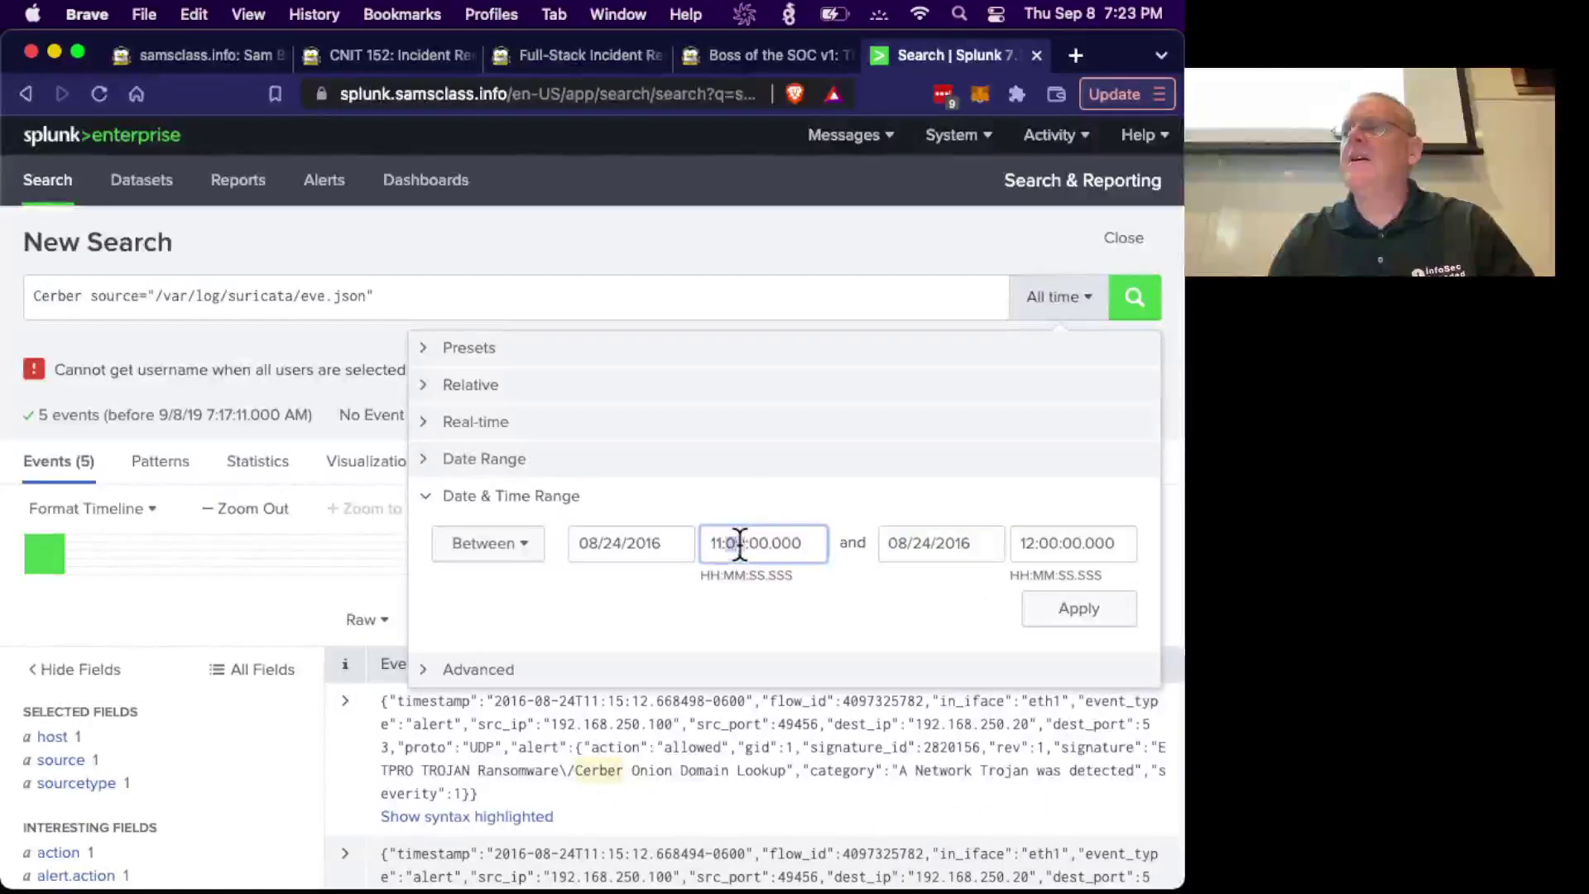
key(BackSpace)
key(Delete)
text(15)
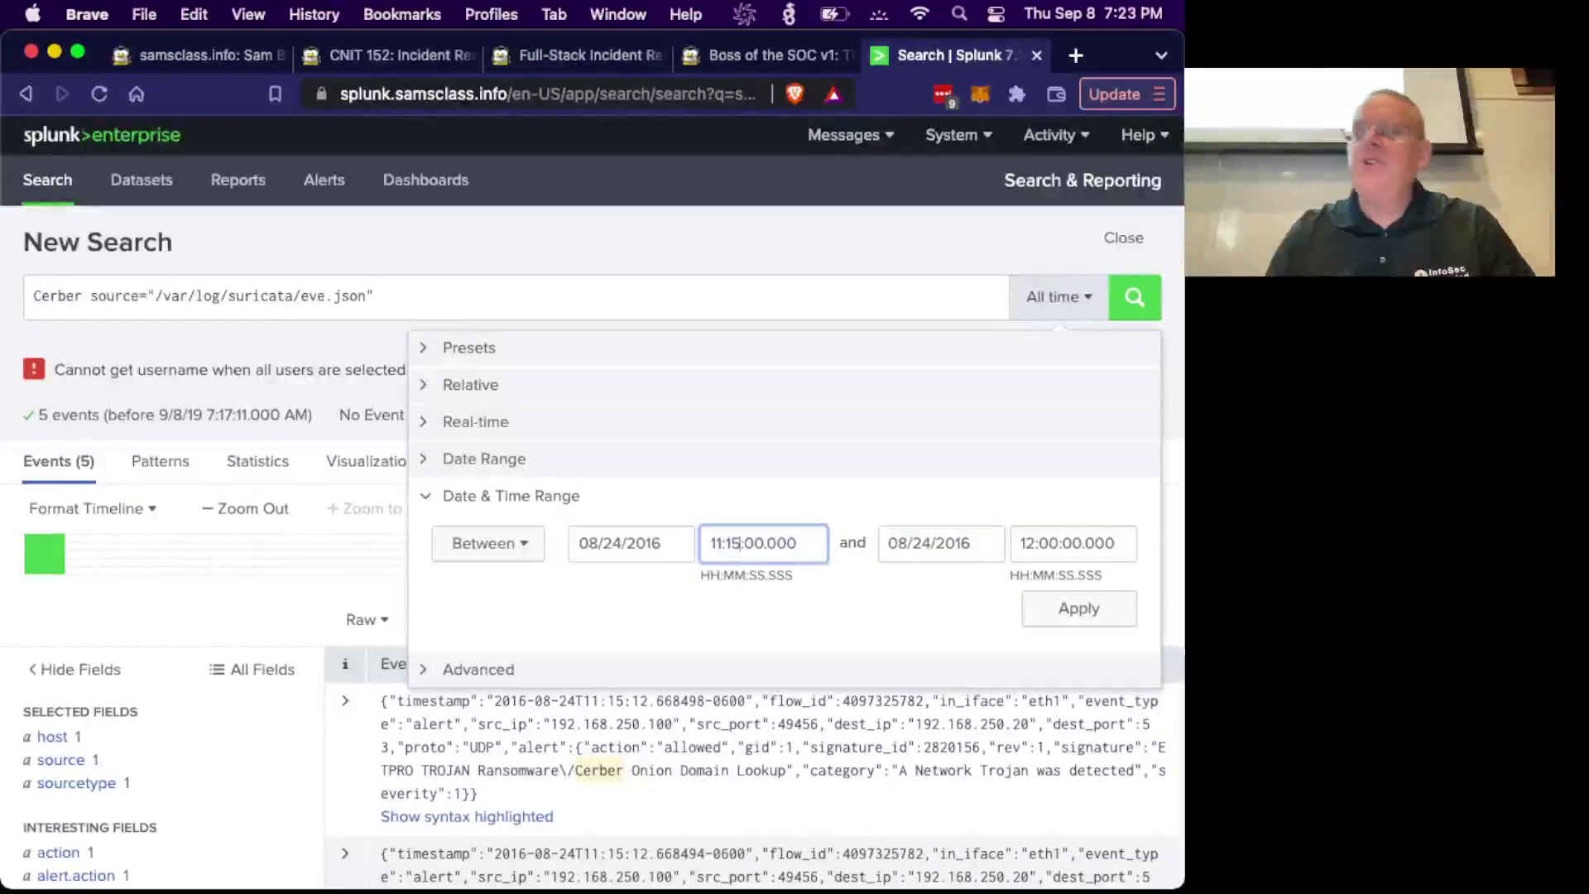
Set the end time of the range to 11:15:12.000 and apply the range to the search.
click(1026, 546)
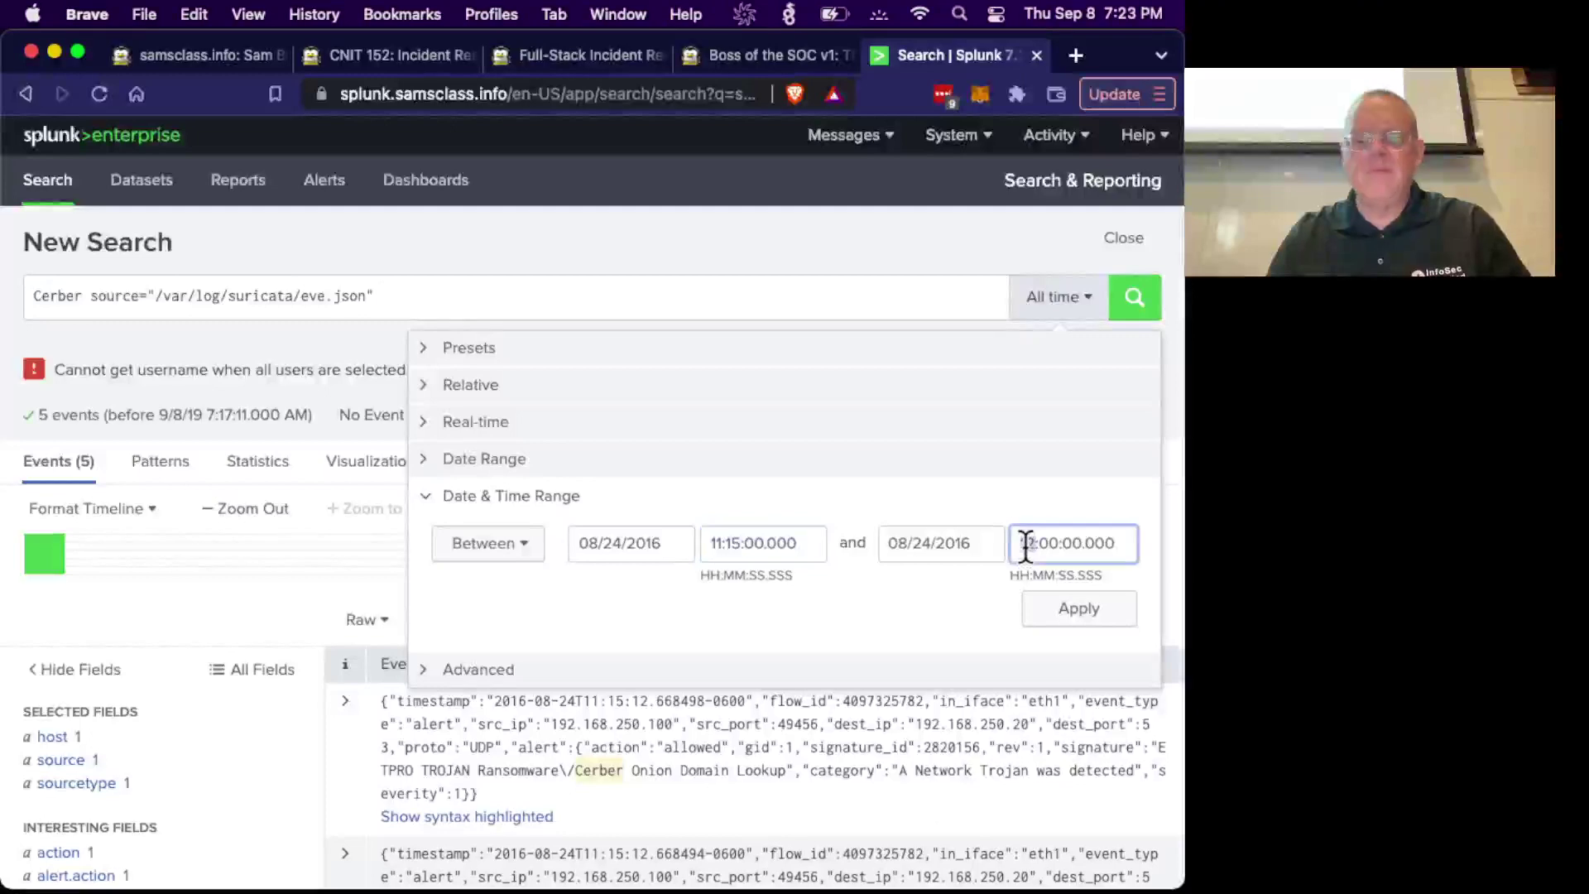
key(Delete)
text(1)
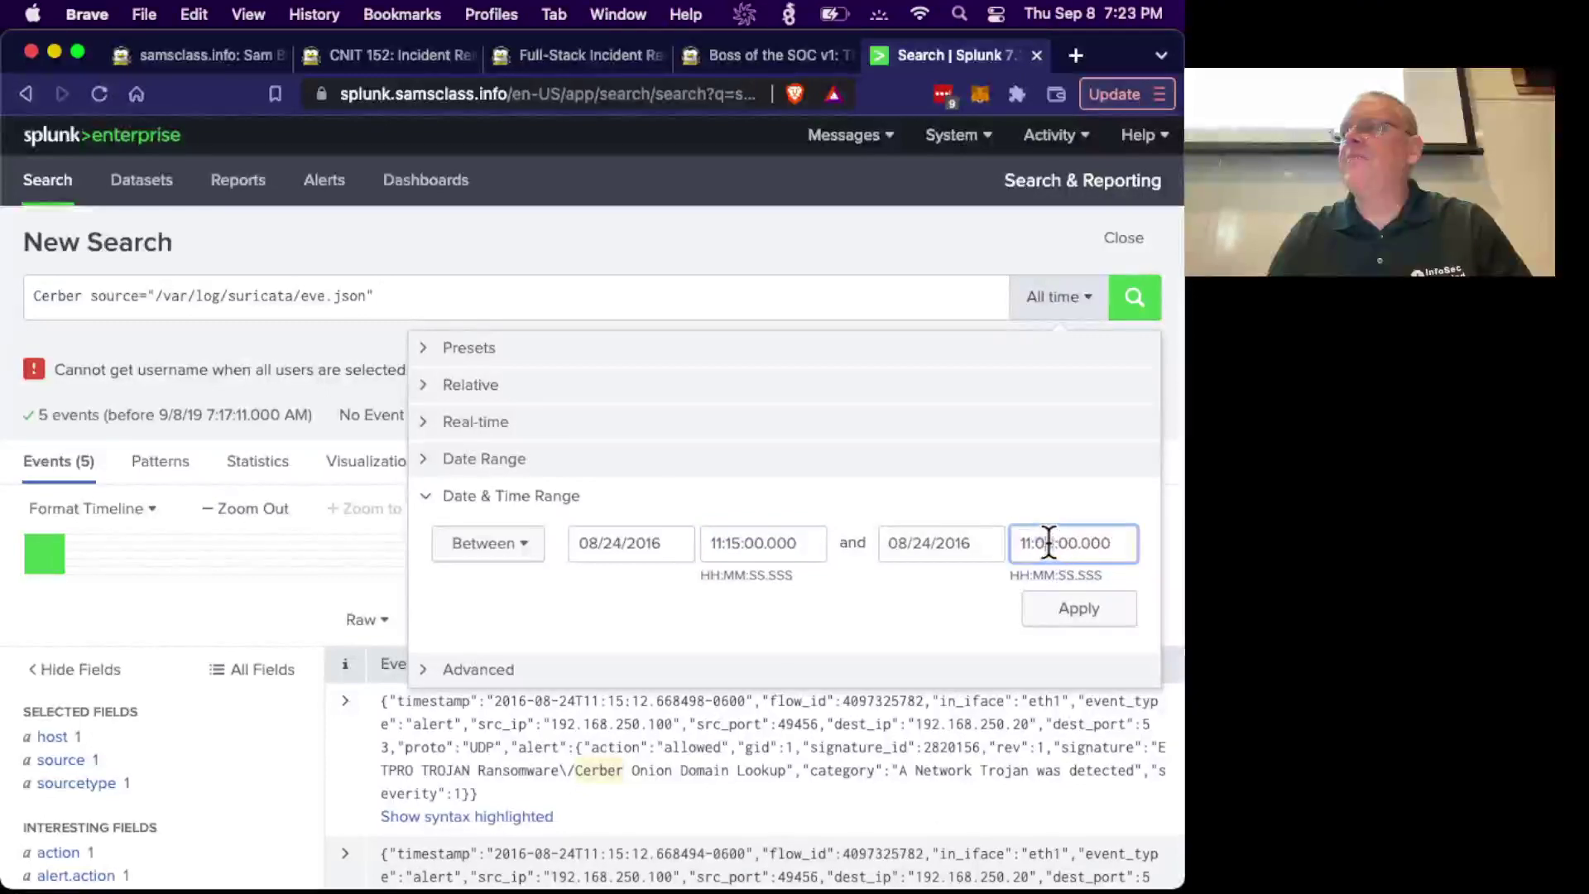
click(1048, 544)
key(BackSpace)
key(Delete)
text(15)
double_click(1075, 547)
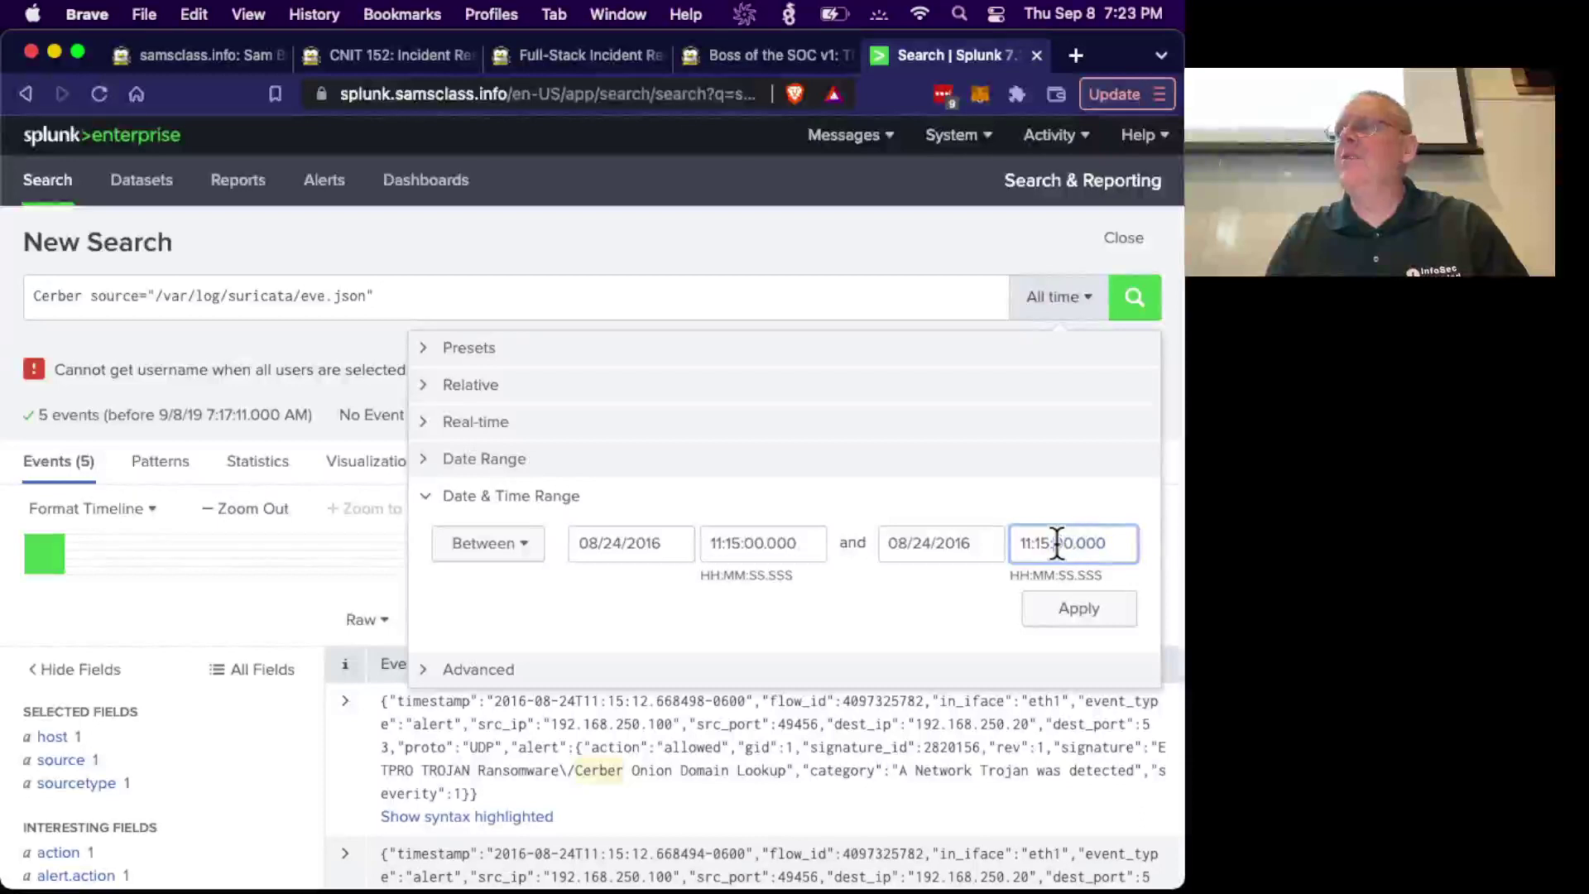
click(1056, 547)
key(Delete)
key(Delete)
text(12)
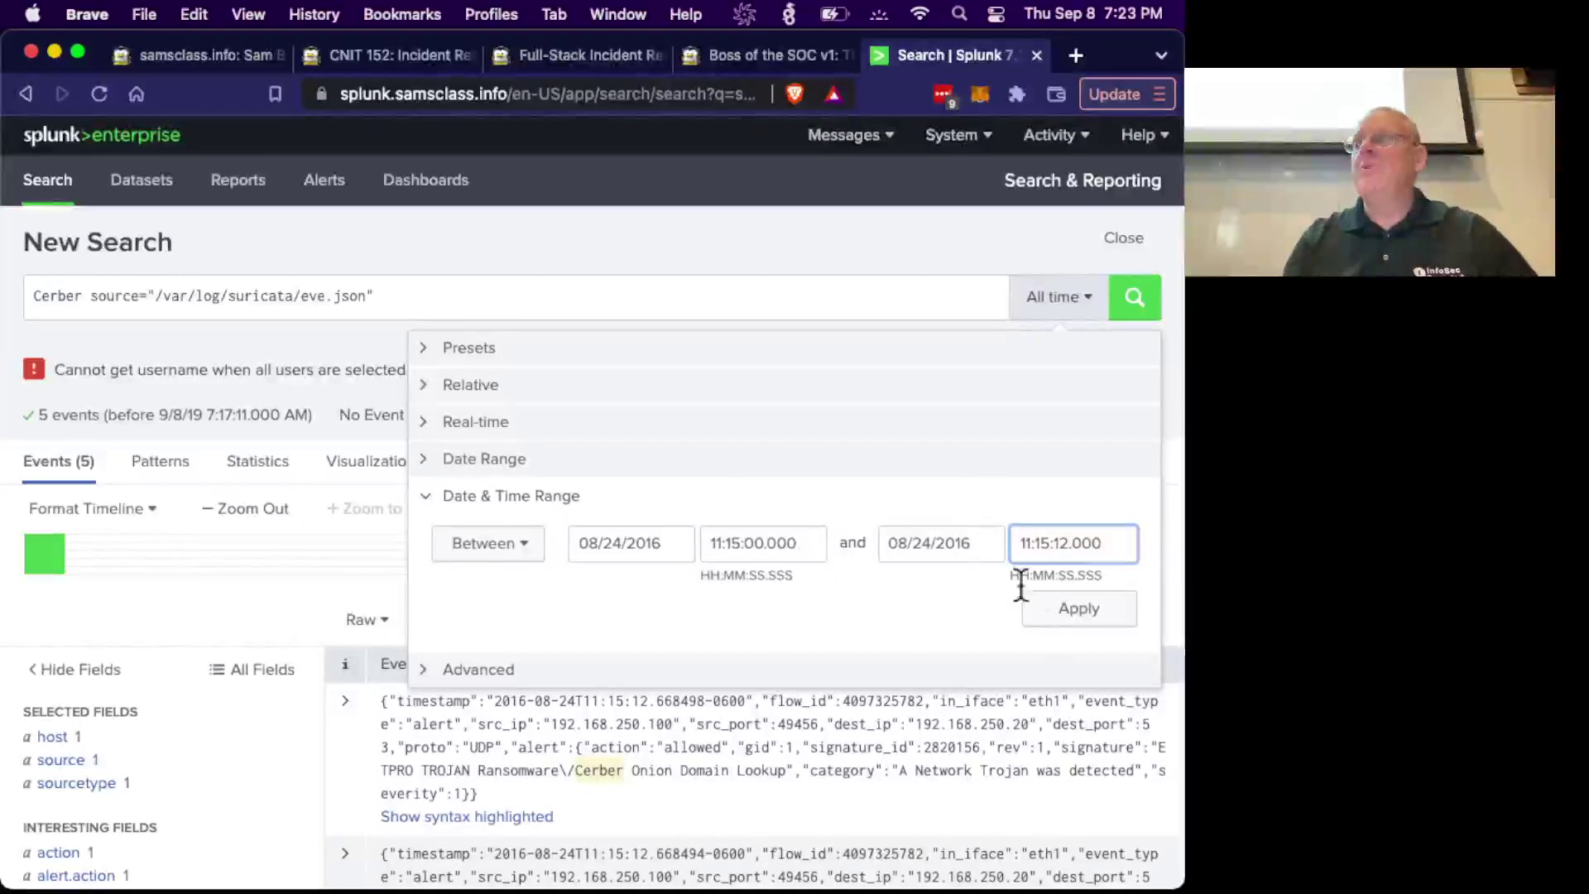
click(1051, 621)
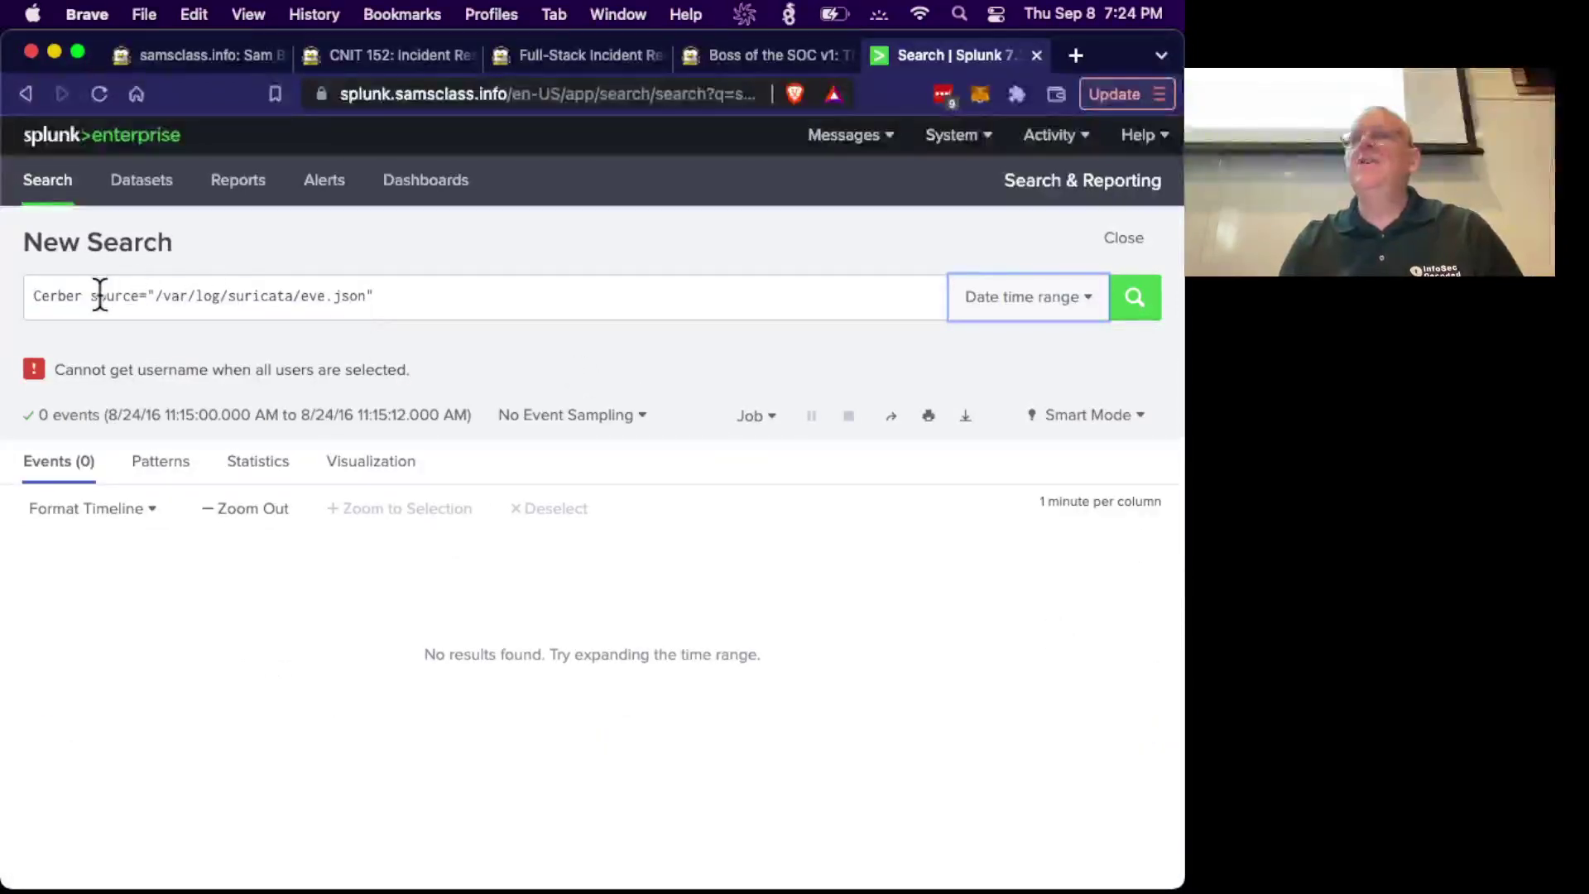
Replace the Cerber query with the wildcard * and run it over the restricted time range.
drag(383, 294, 10, 265)
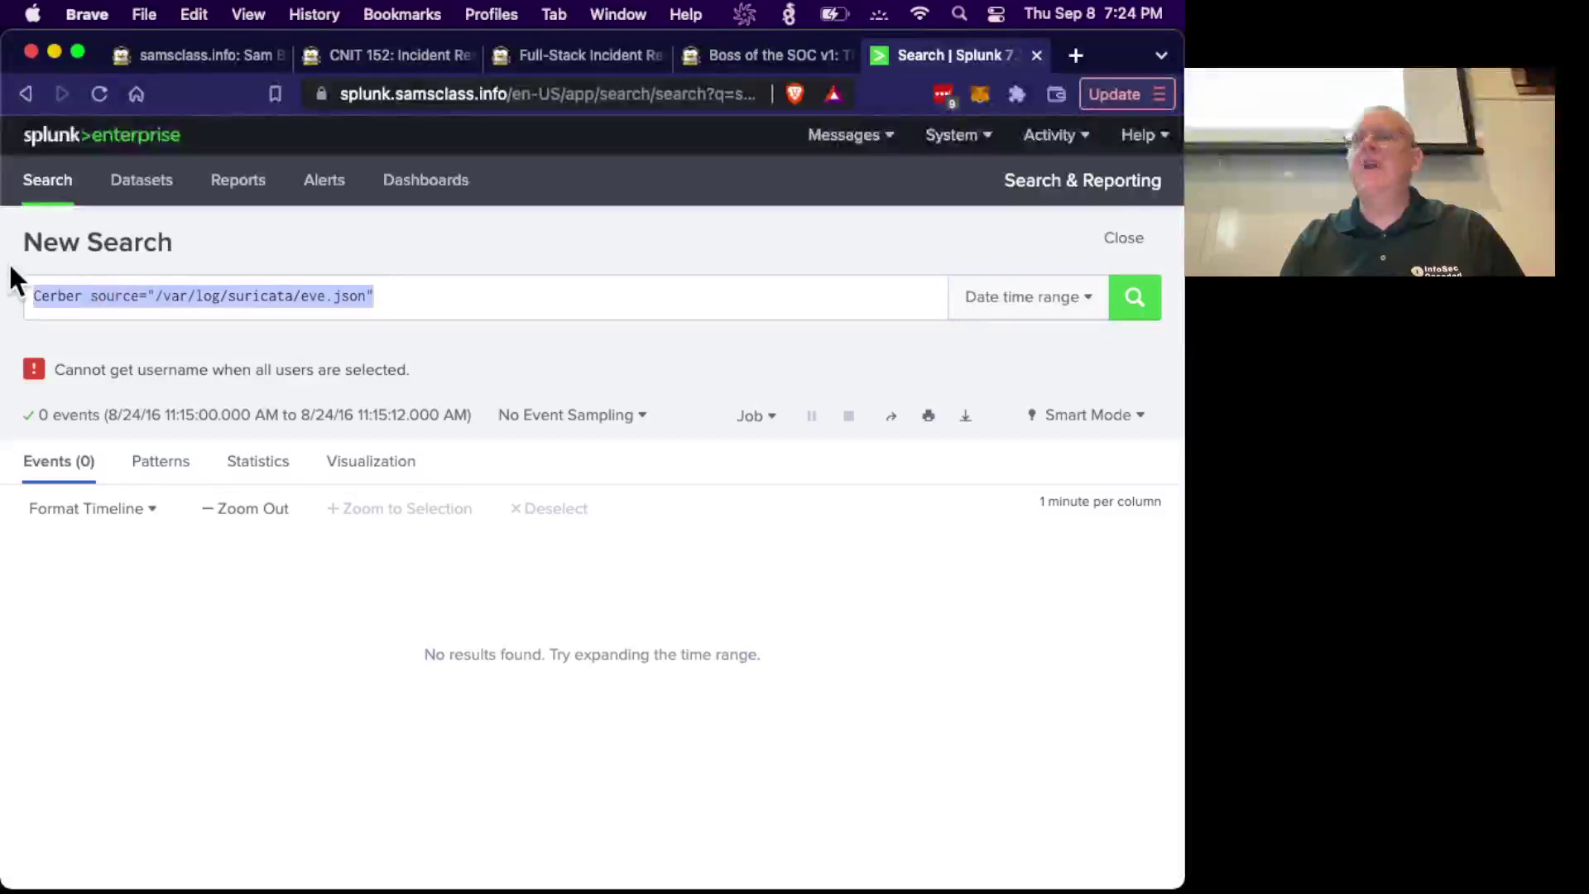
text(*)
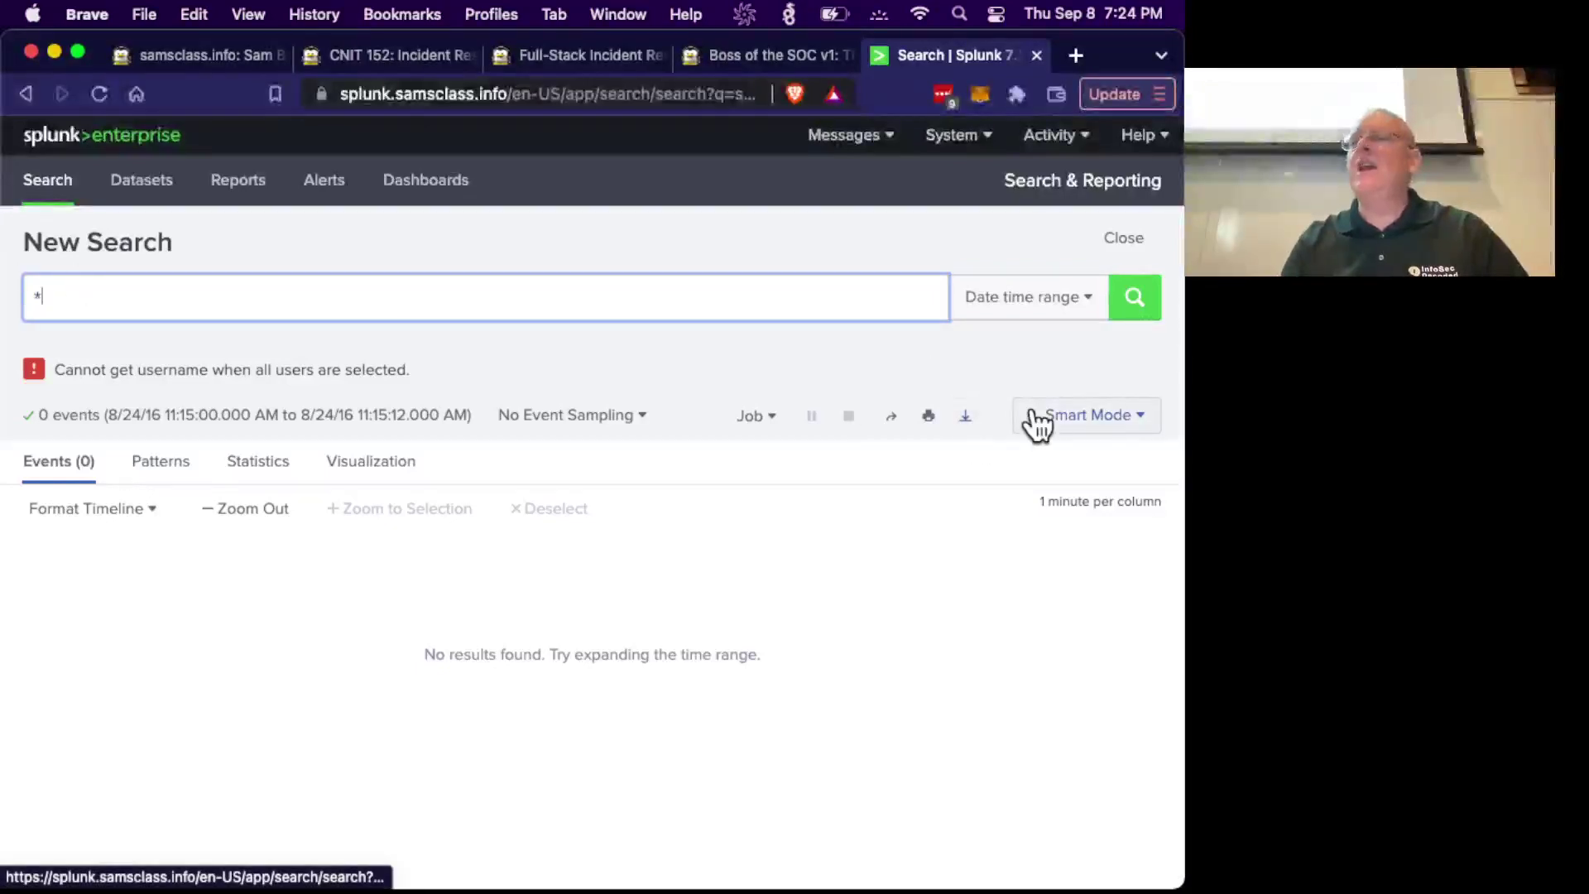
click(1124, 311)
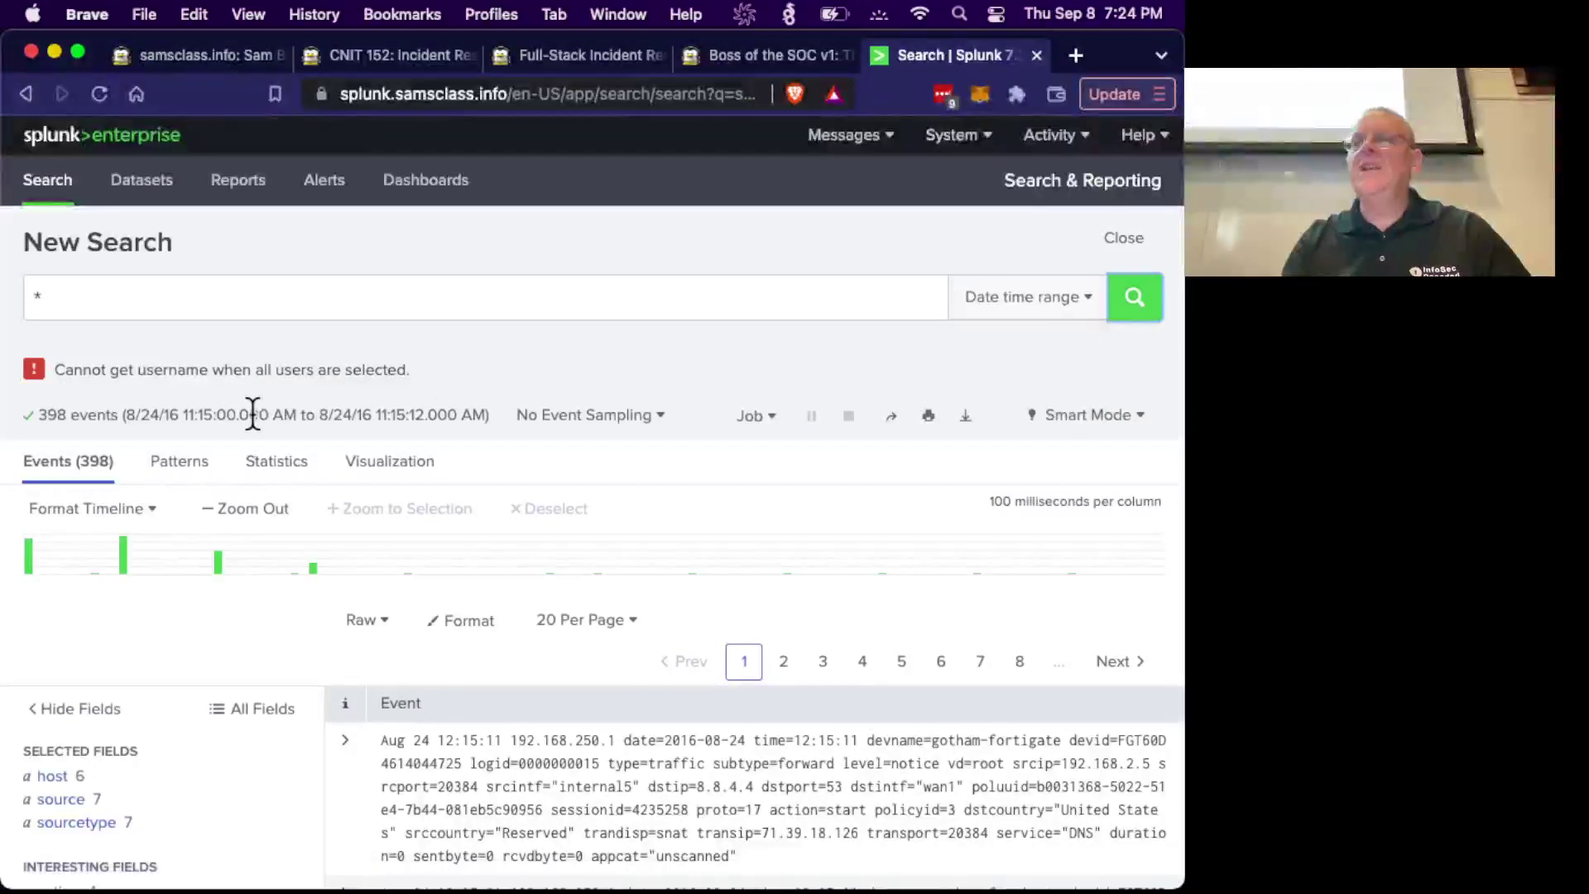
List the values of the source field and recheck the question 4.3 hints on the Boss of the SOC page.
scroll(67, 538, down, 2)
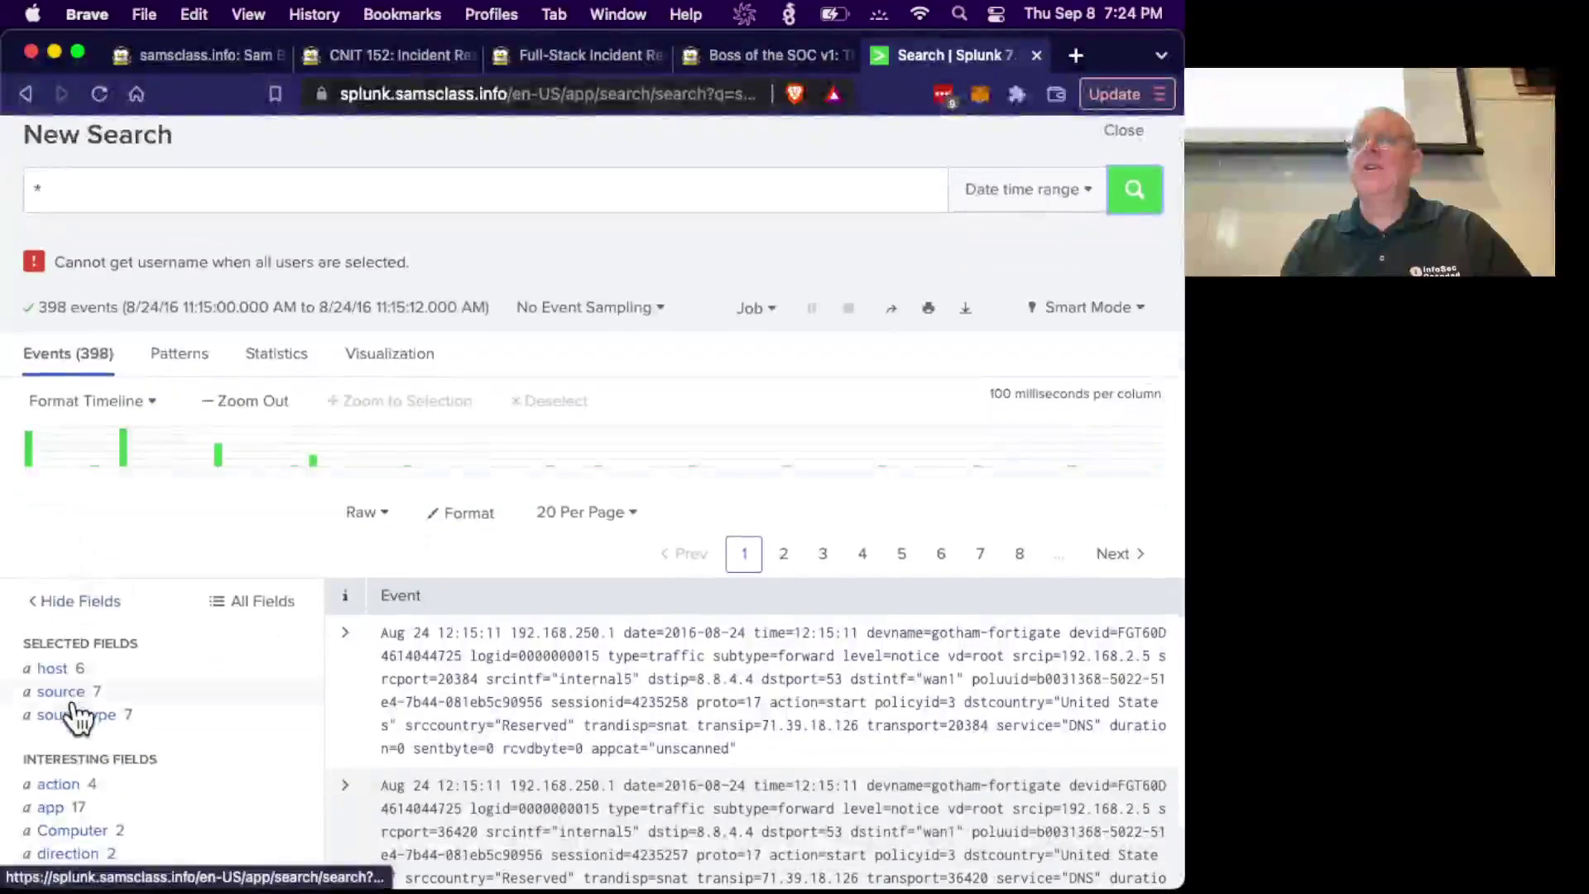
click(71, 693)
scroll(694, 728, down, 1)
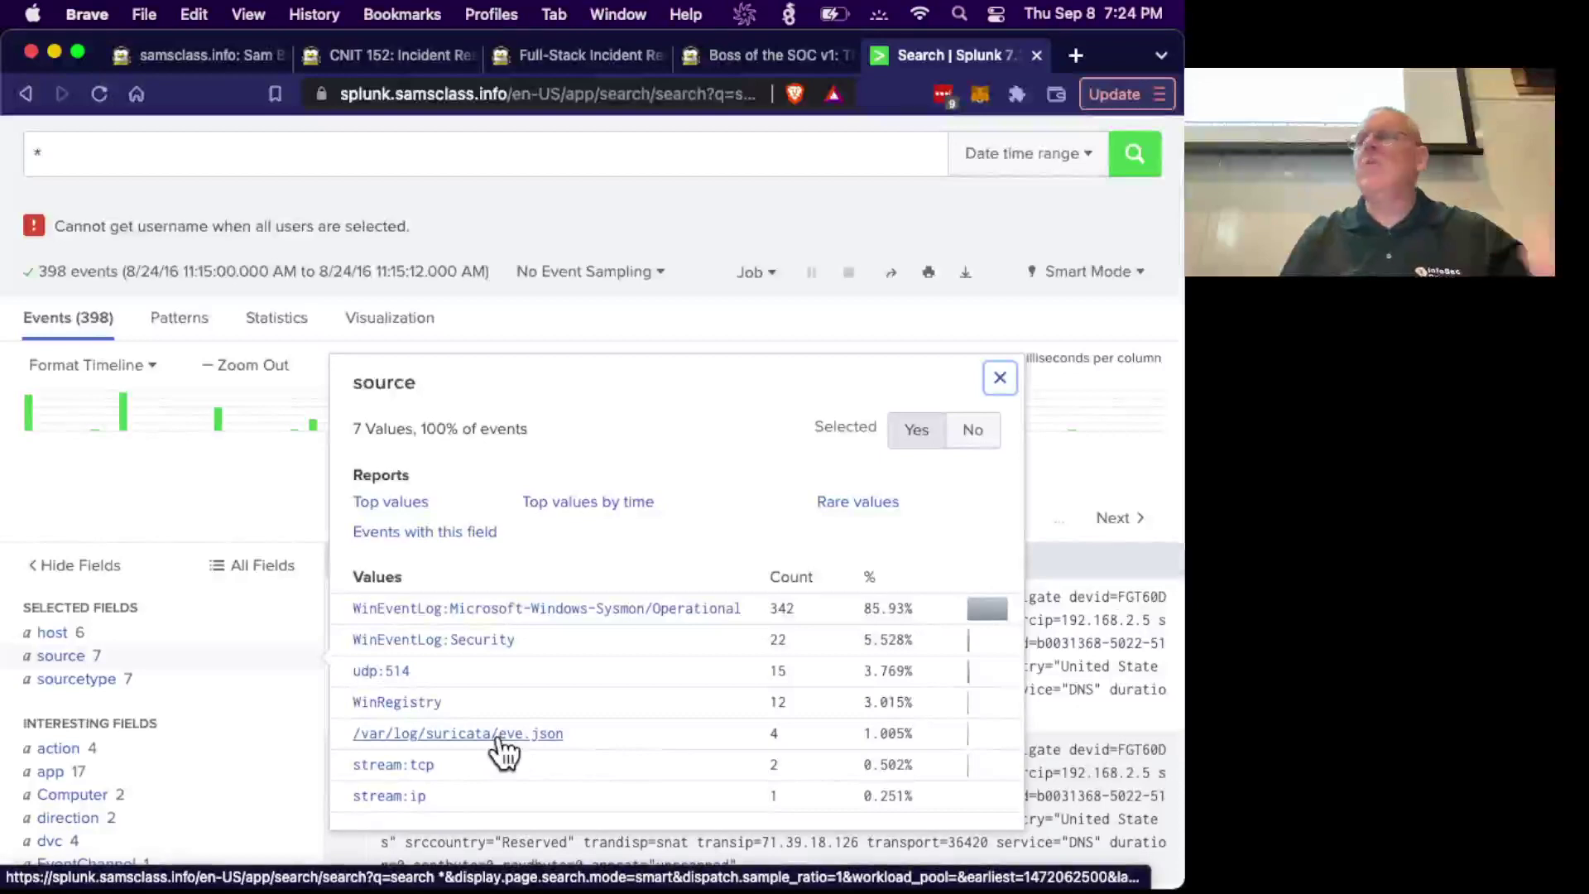
click(788, 61)
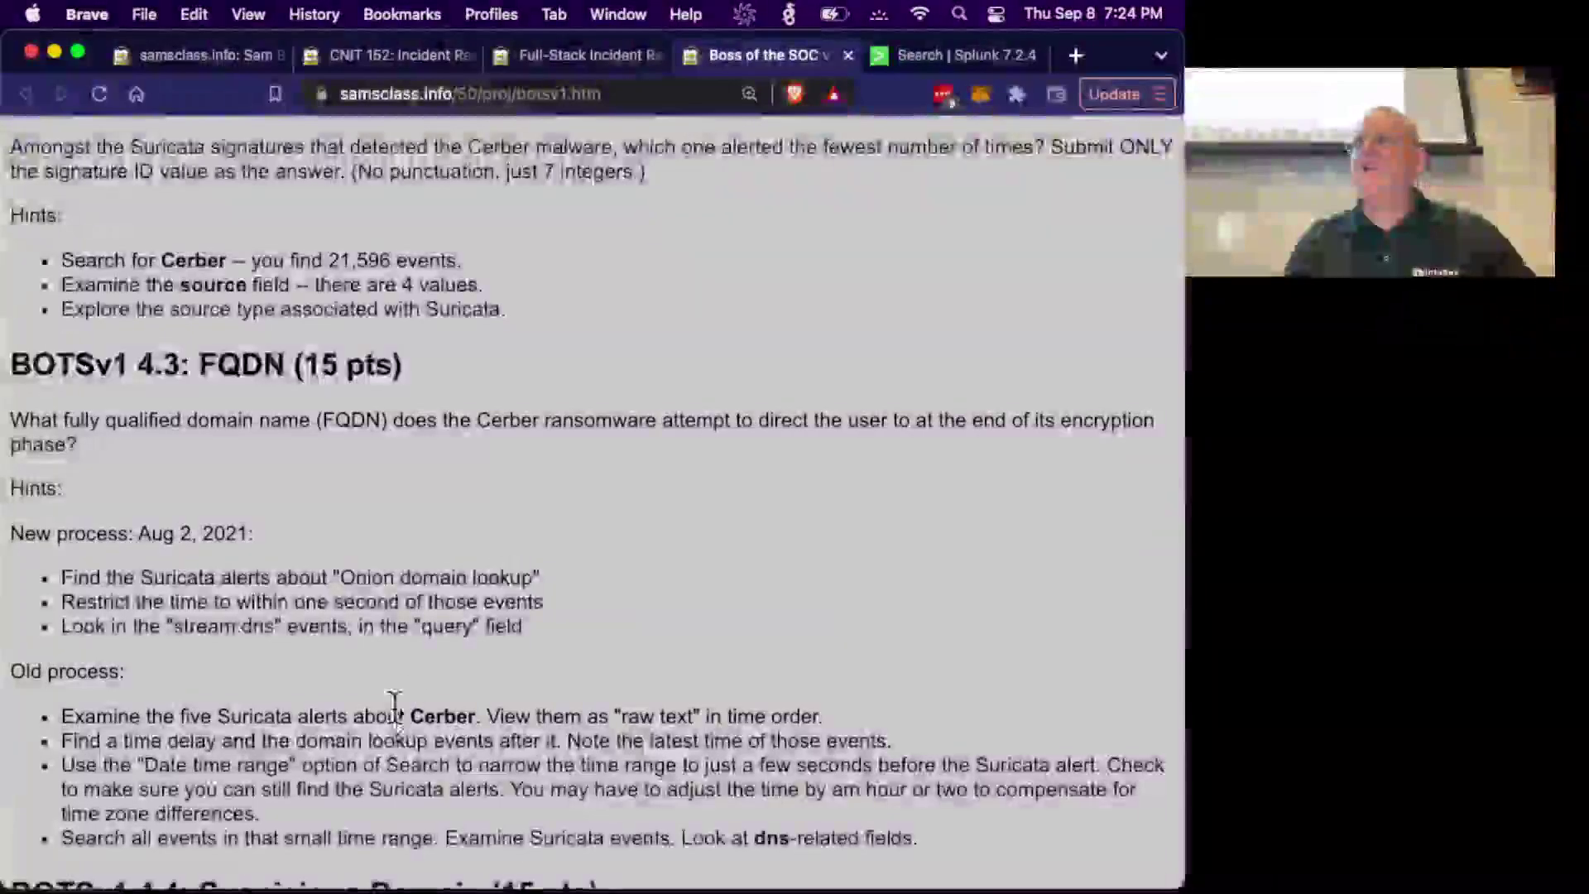
scroll(394, 709, down, 1)
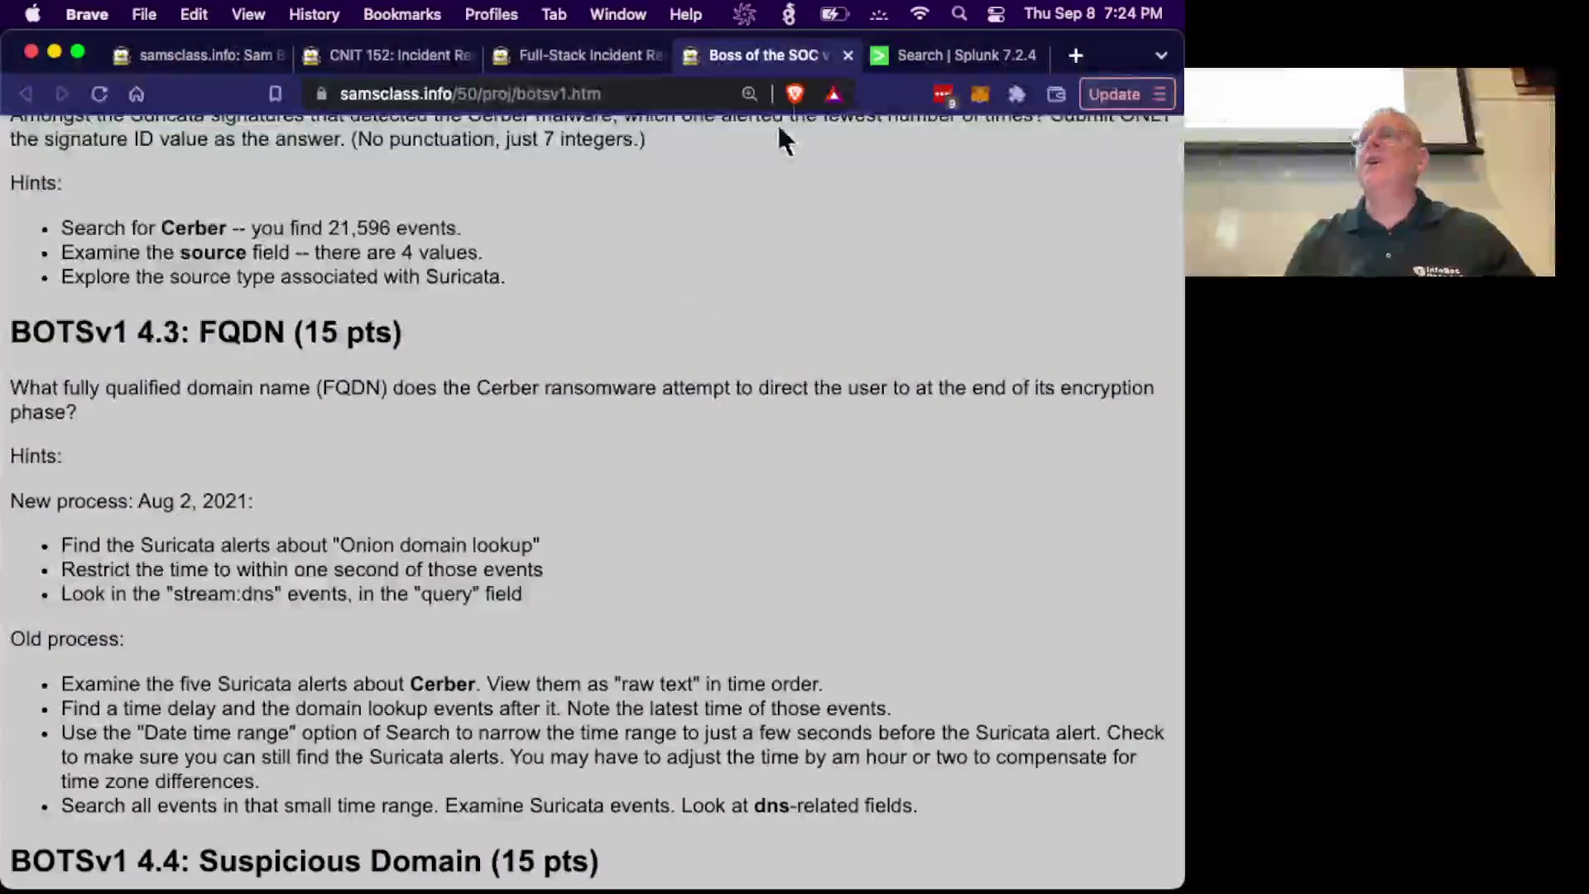
click(916, 64)
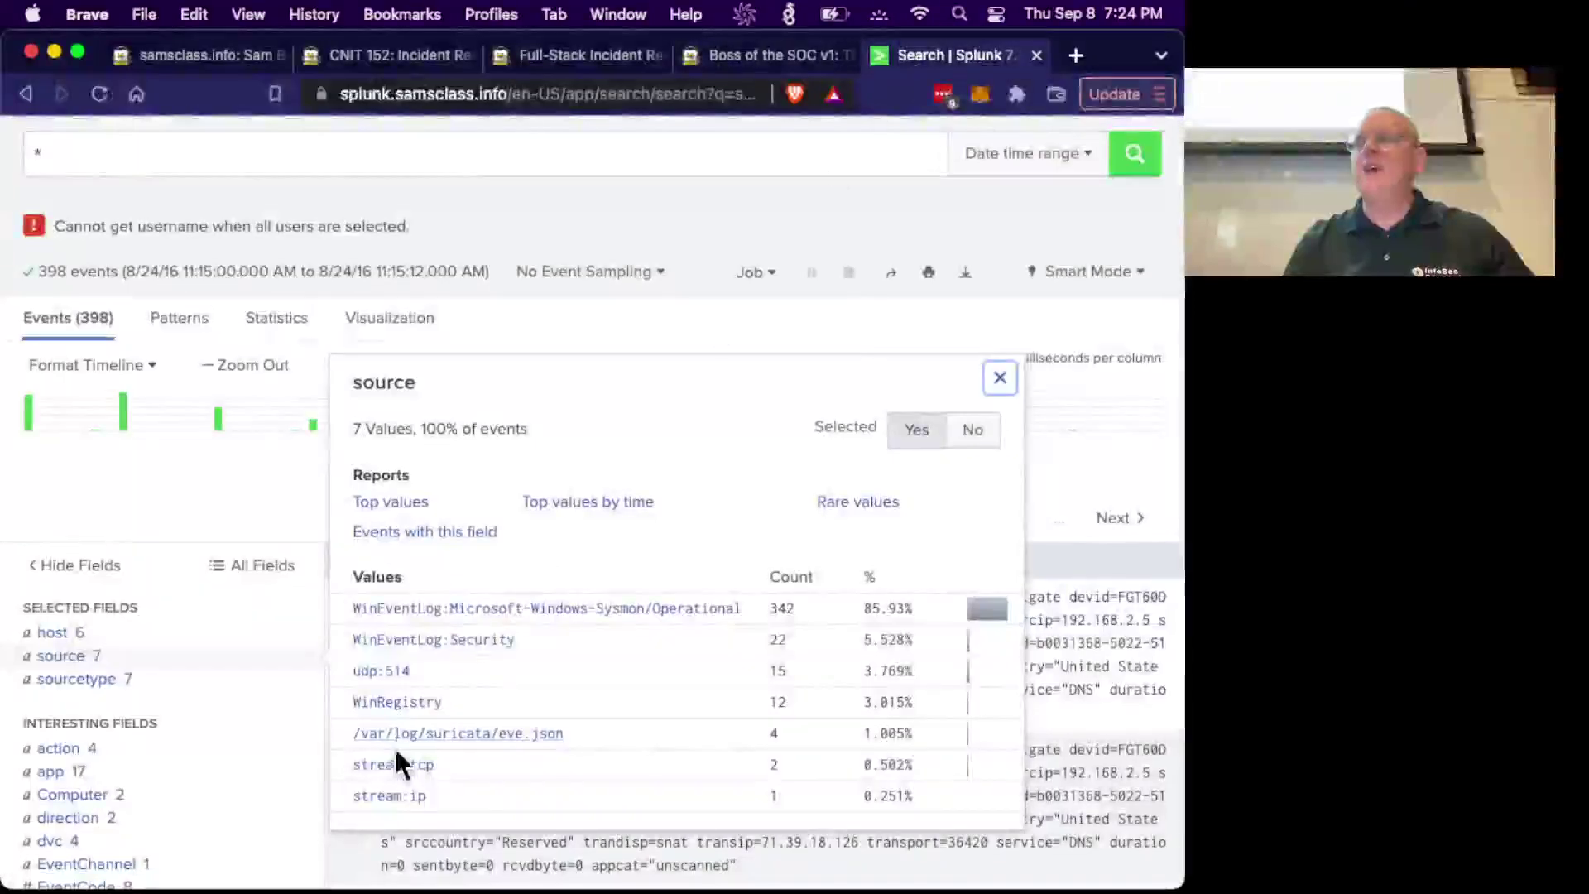
Filter the search to the source /var/log/suricata/eve.json and check the timestamps of the matching events.
click(454, 745)
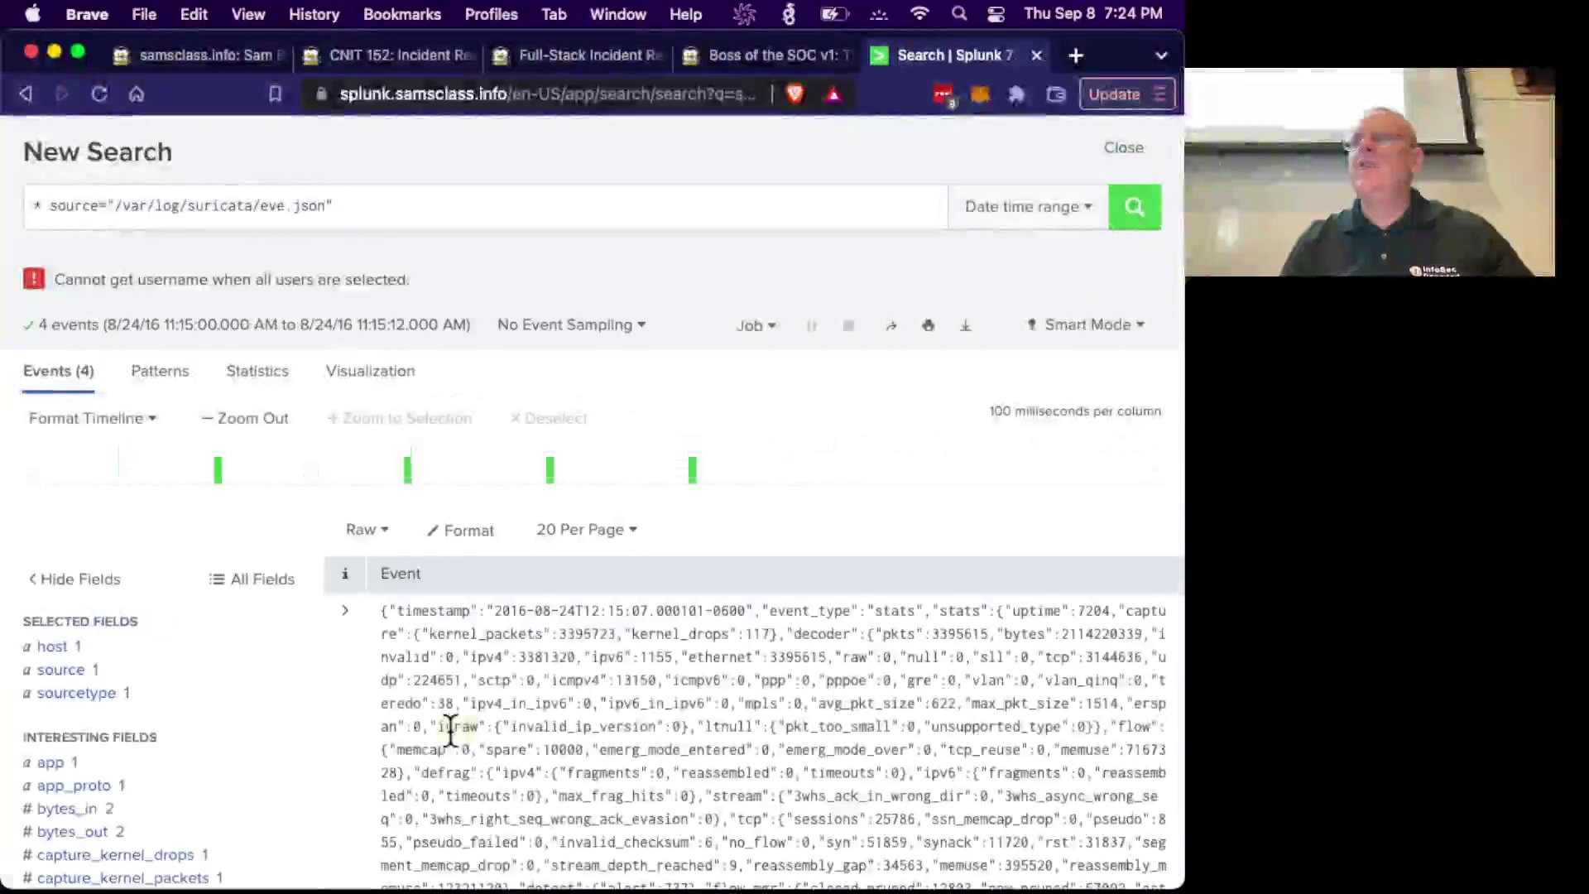
scroll(449, 733, down, 5)
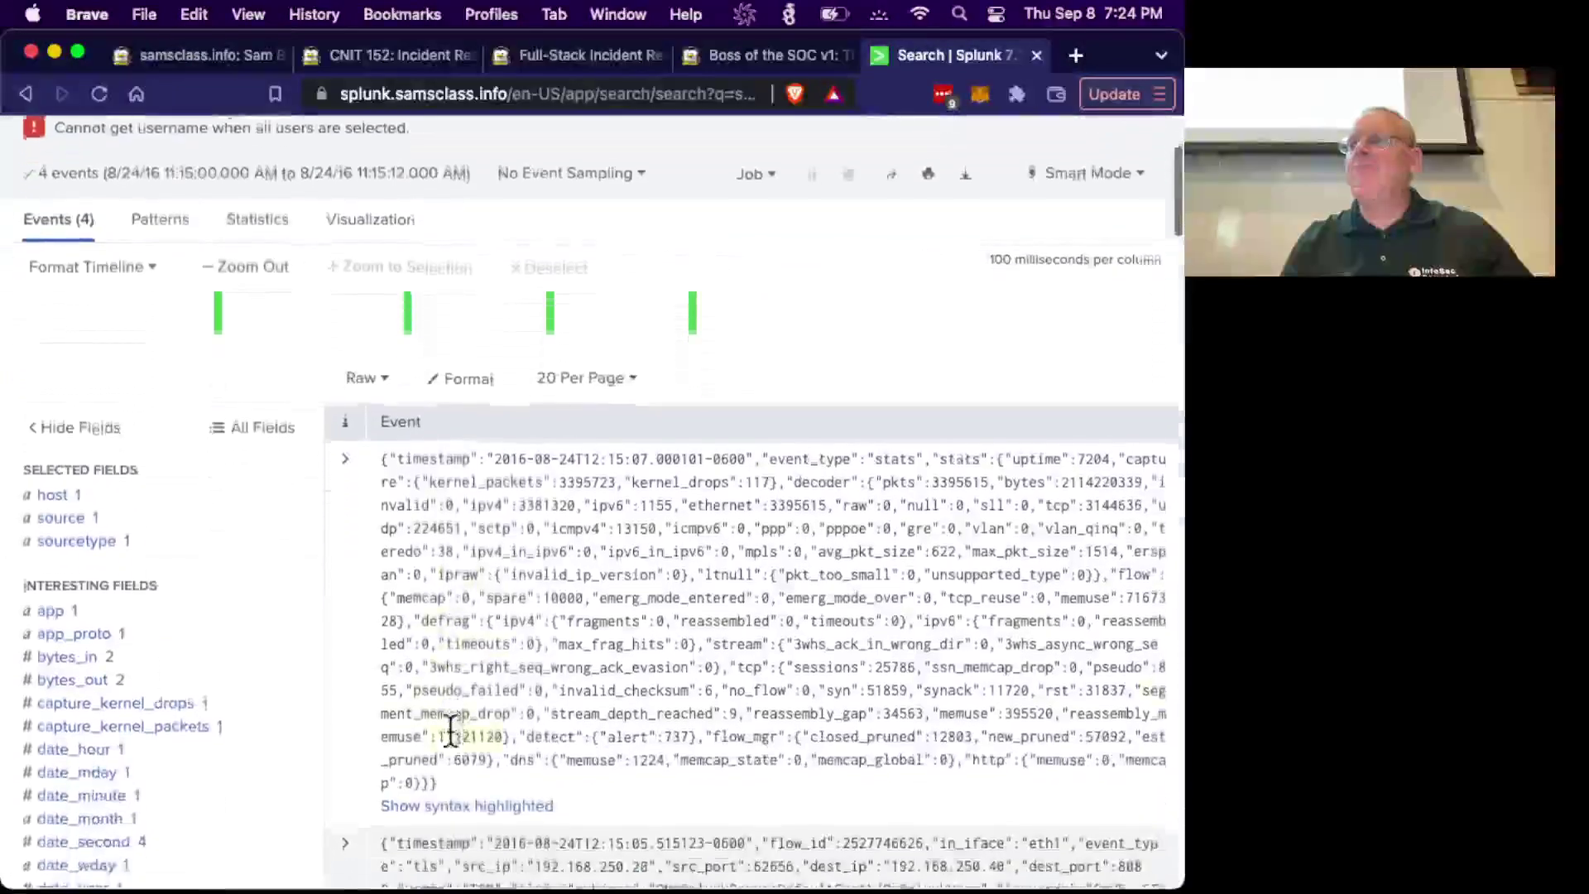
scroll(449, 732, down, 3)
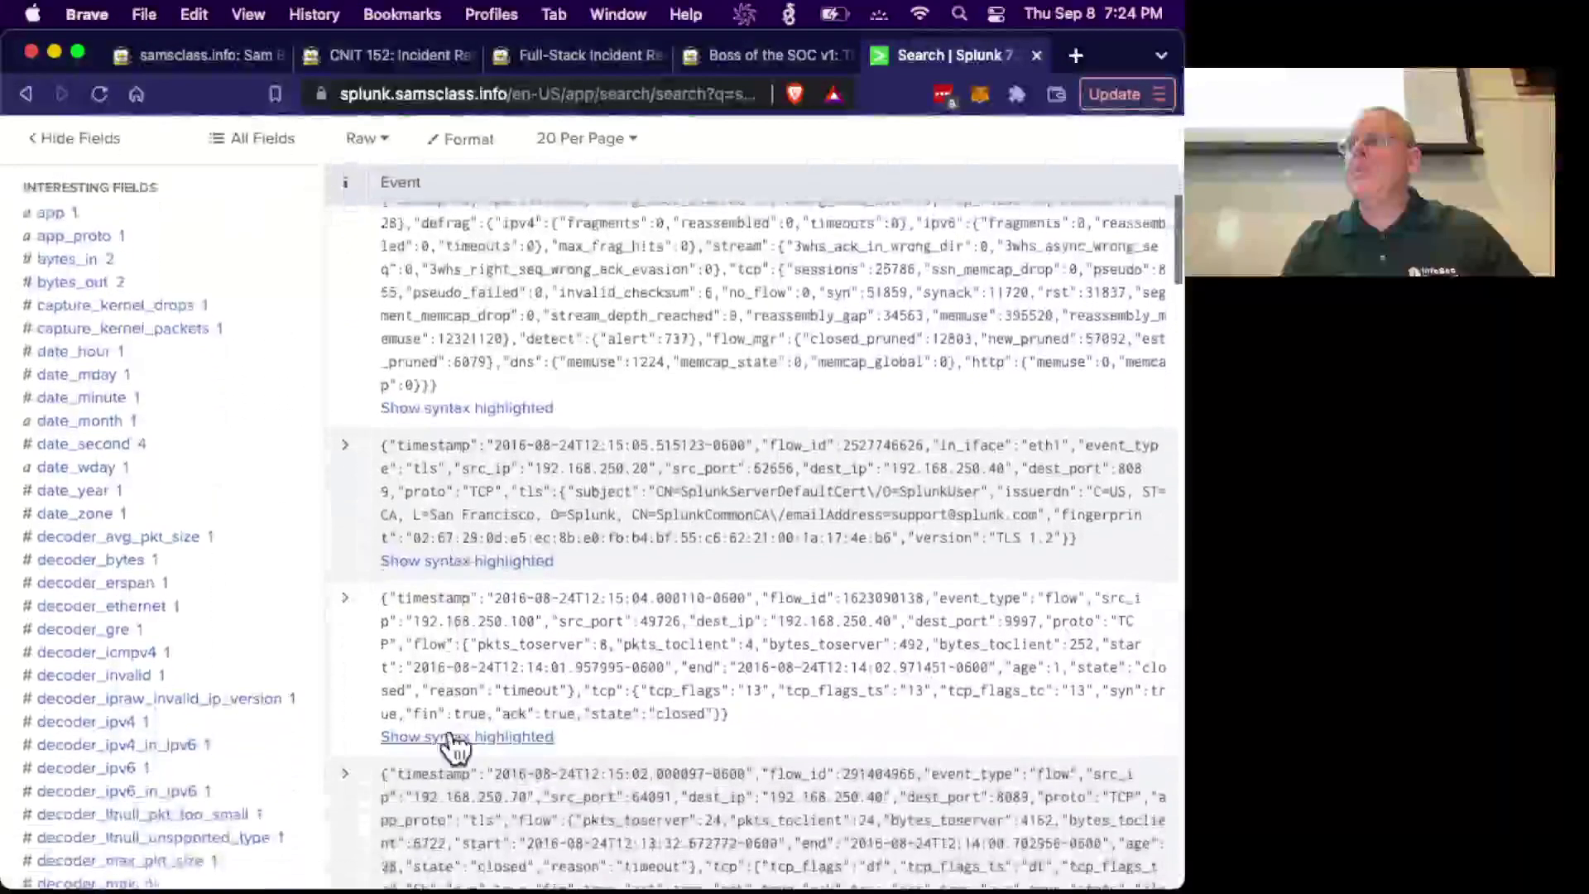
scroll(816, 712, down, 3)
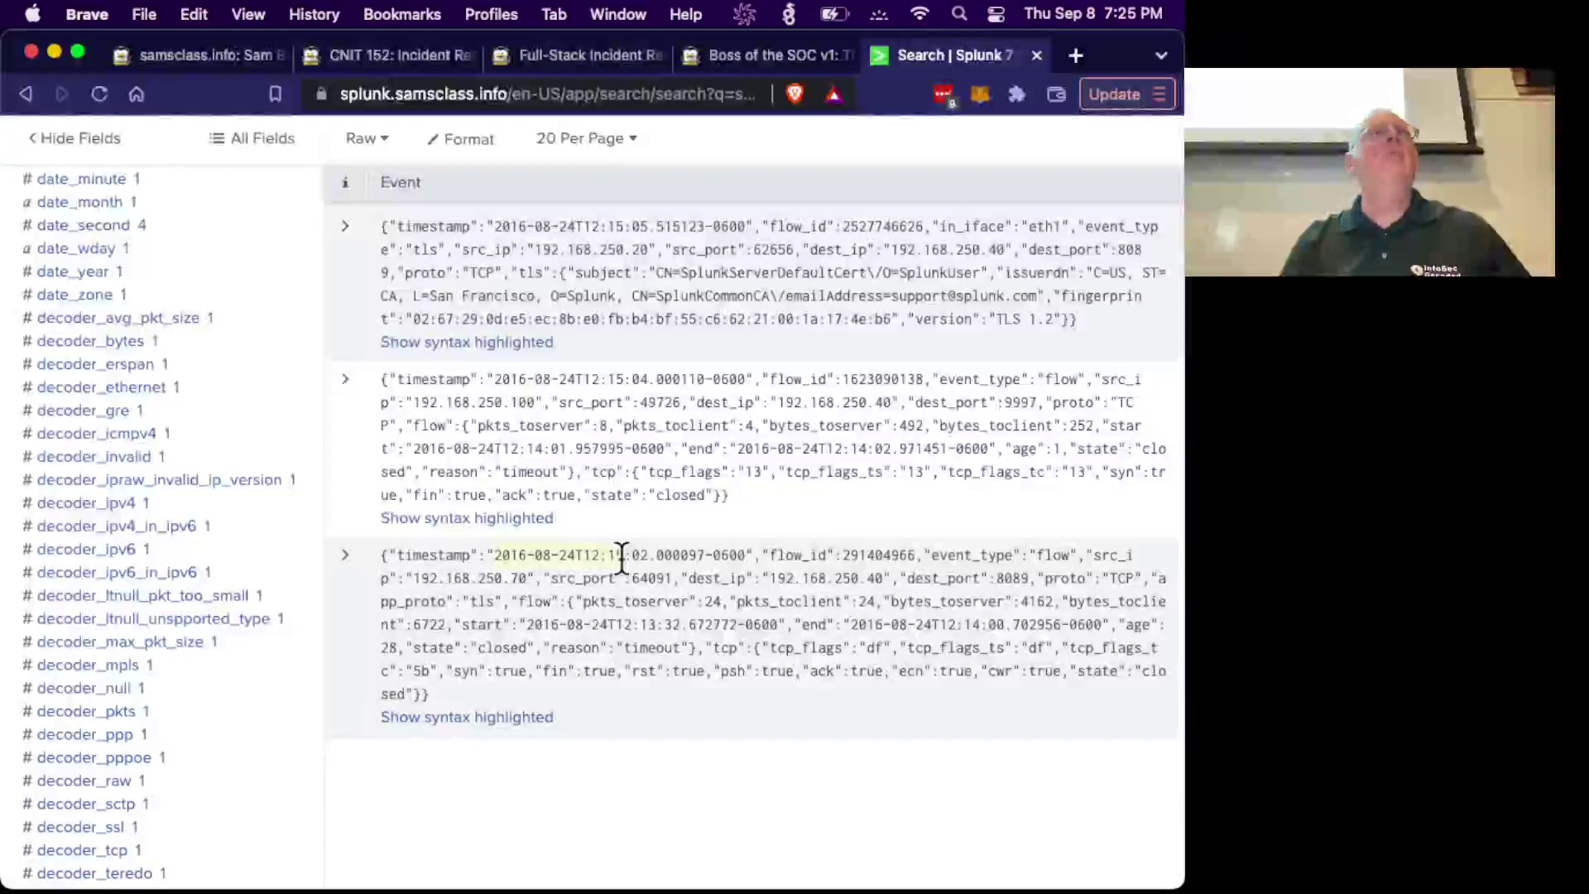
scroll(622, 557, up, 15)
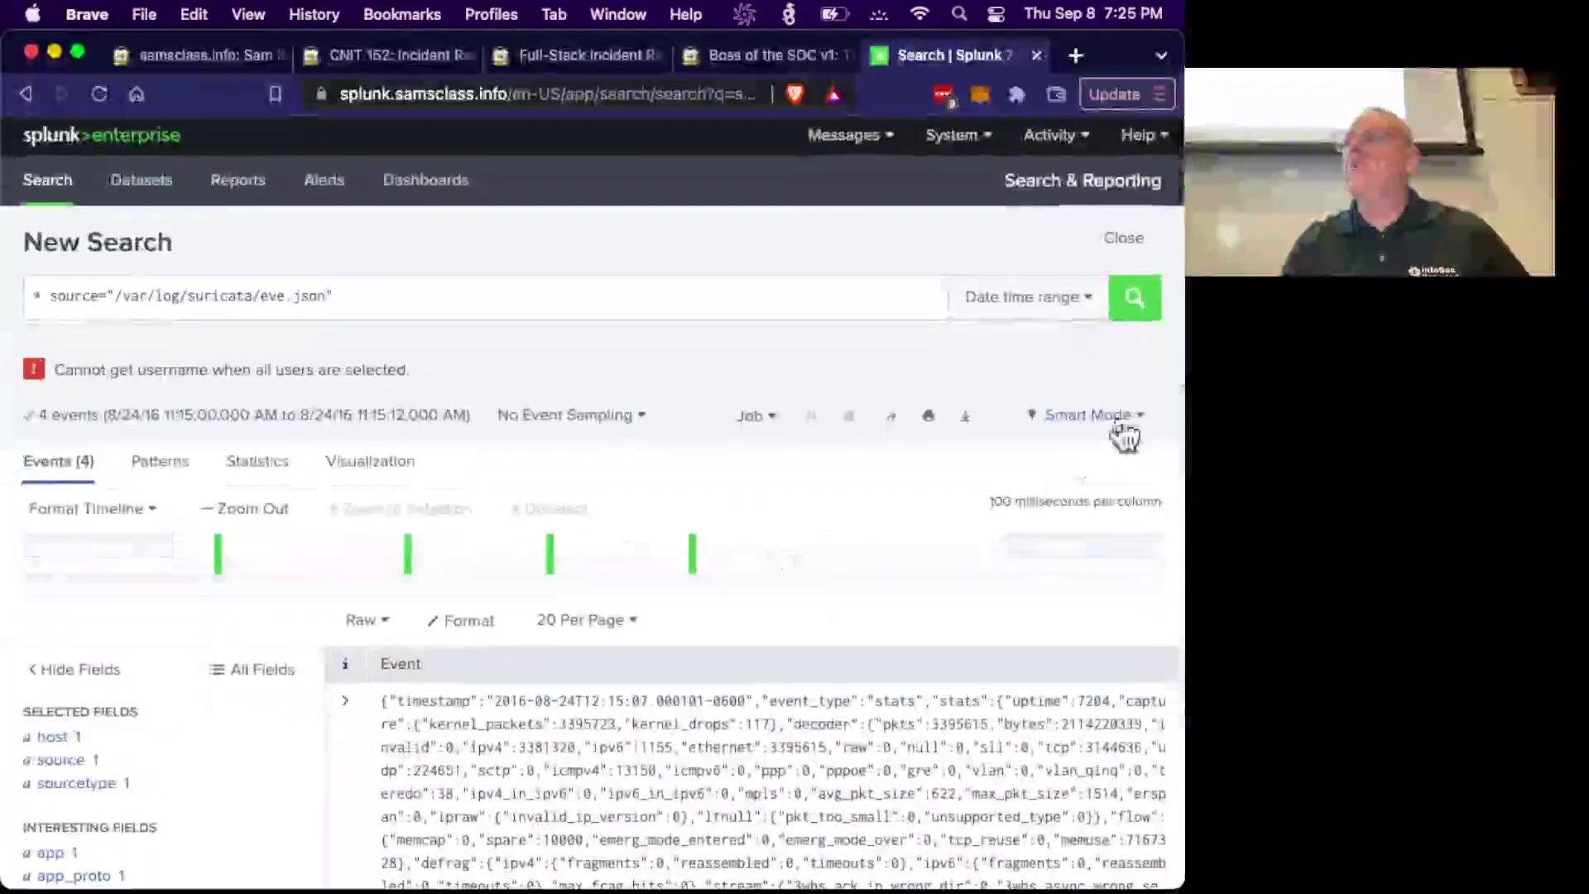
Shift the date and time range to between 10:15:00.000 and 10:15:12.000 on 08/24/2016 and apply it.
click(1089, 297)
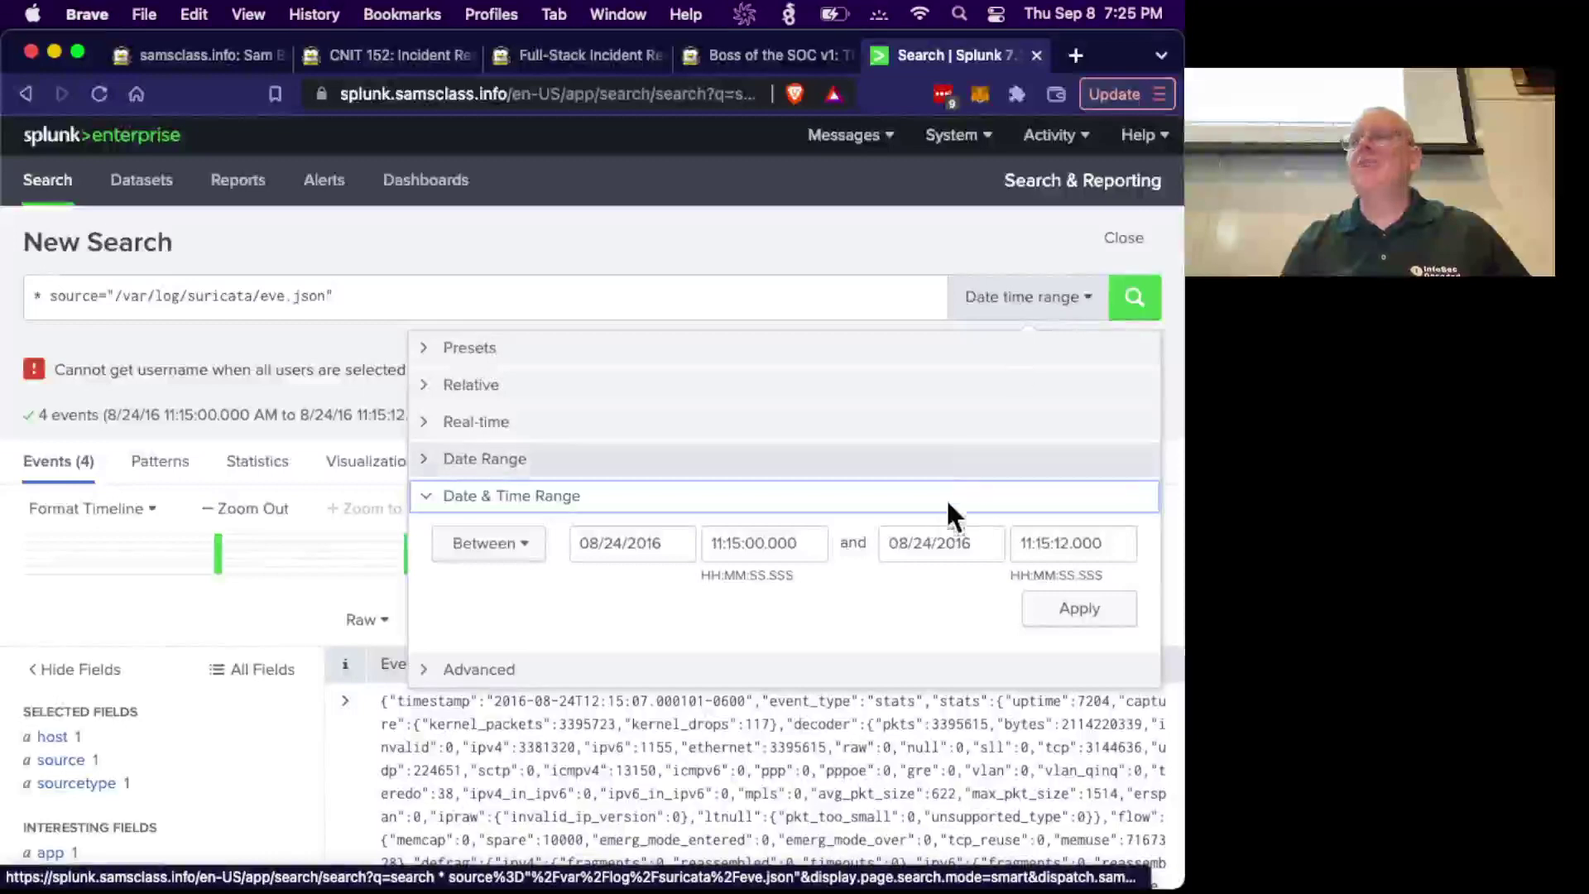
click(723, 543)
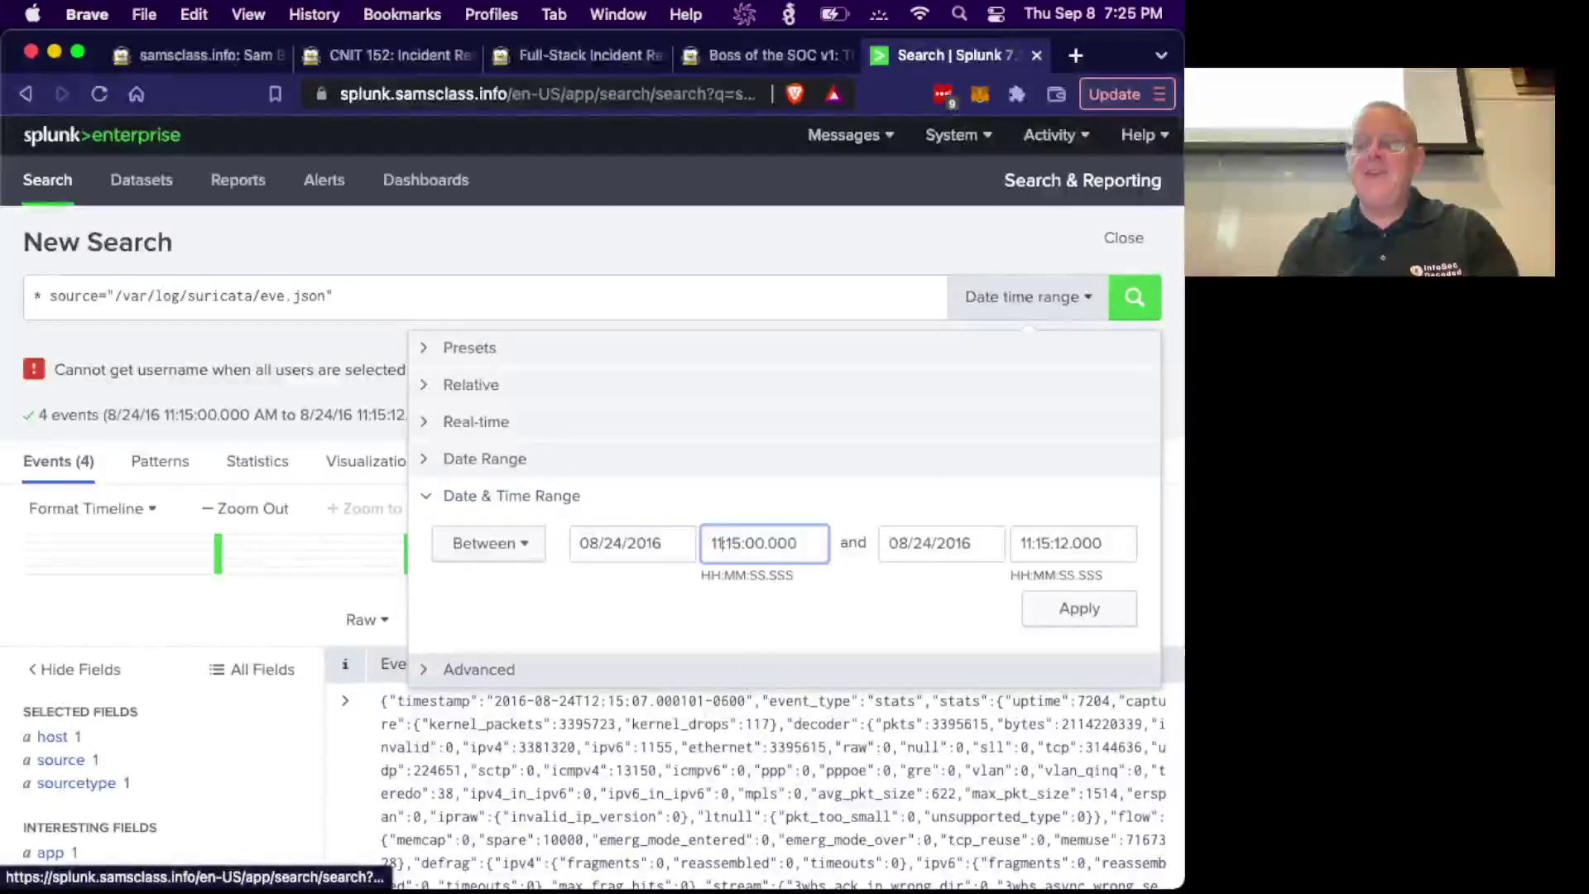
key(BackSpace)
text(0)
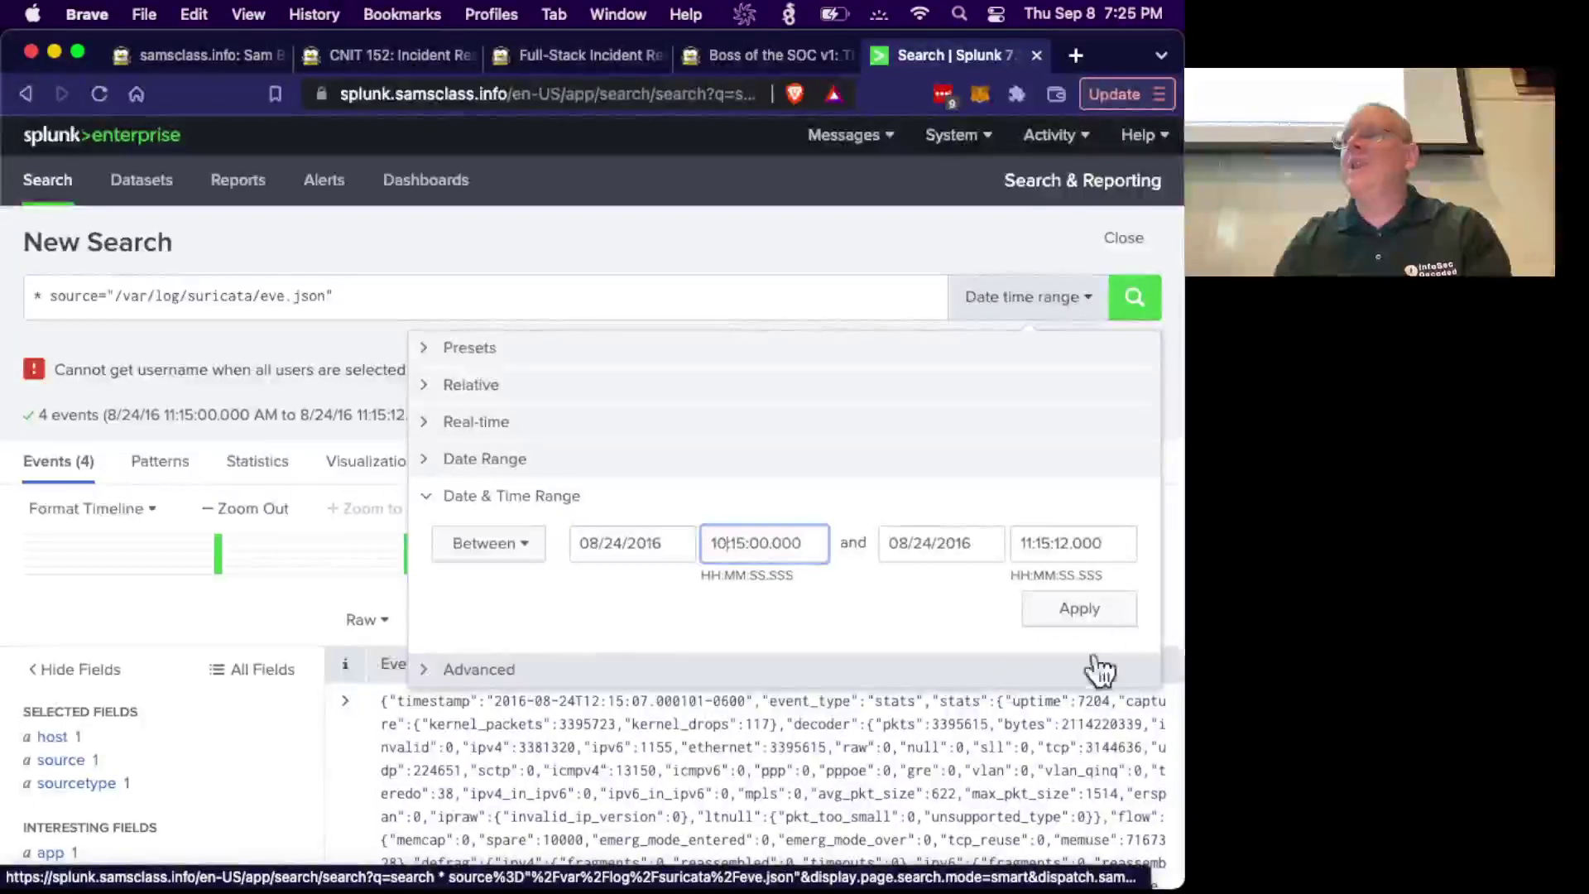
click(1032, 545)
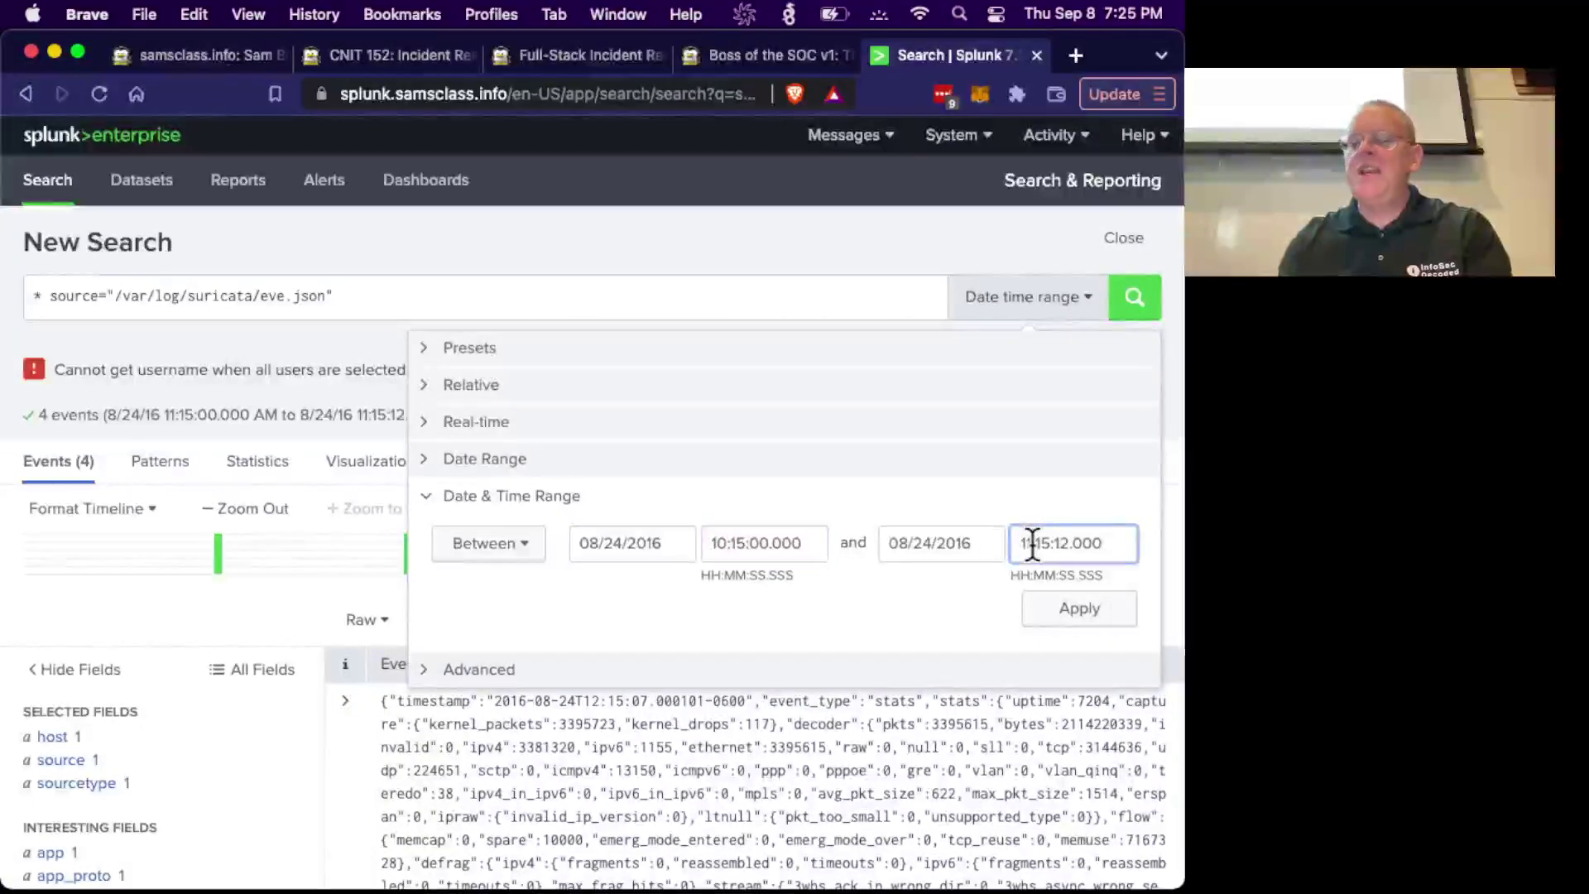
key(BackSpace)
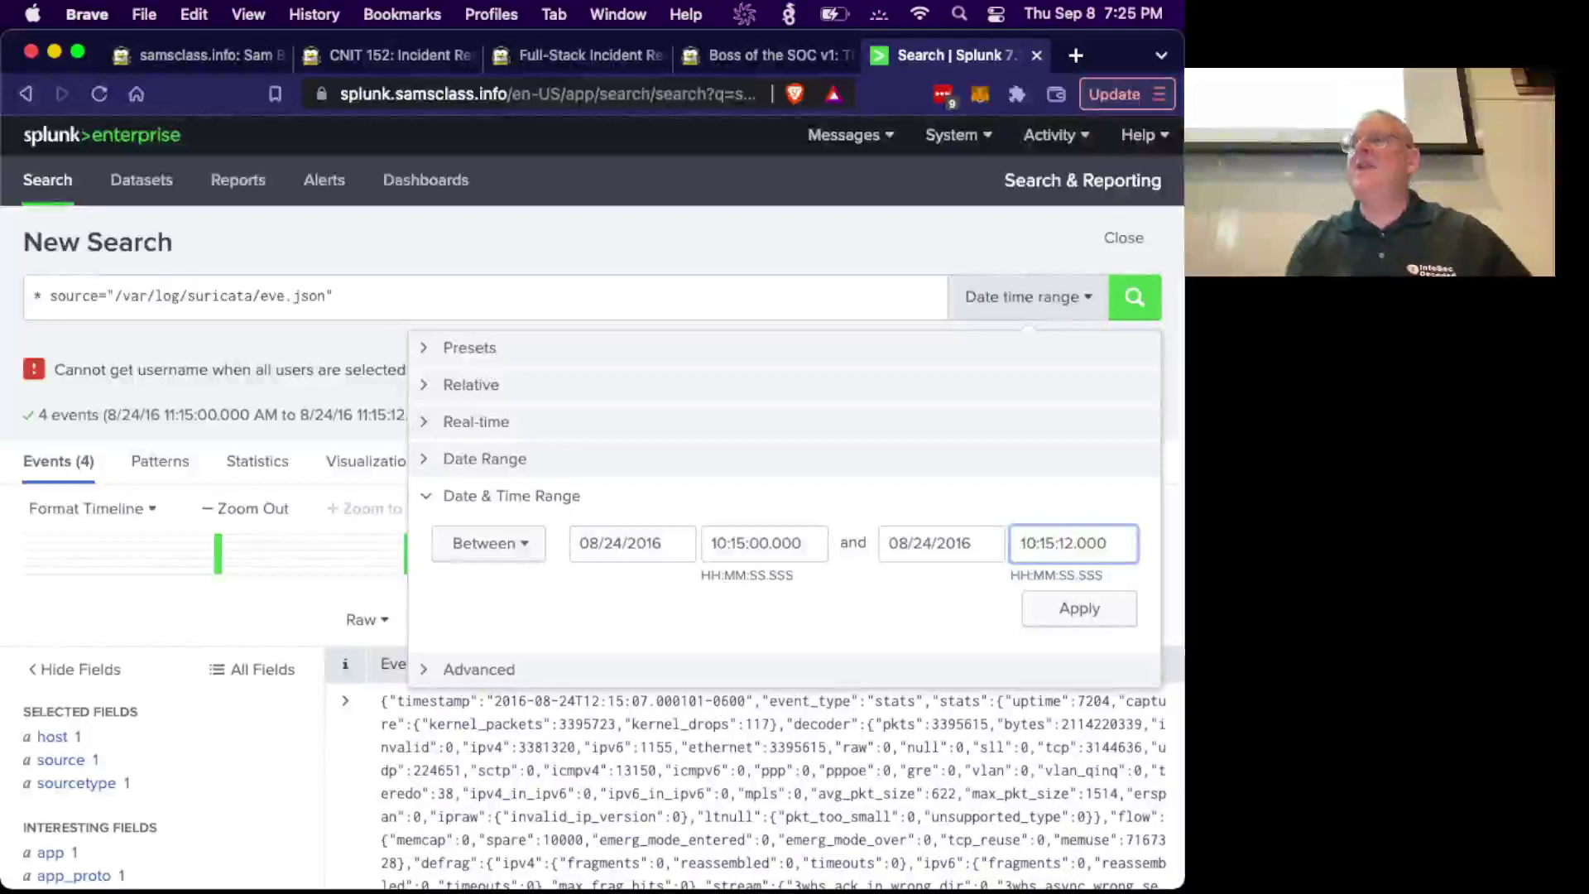
click(1096, 614)
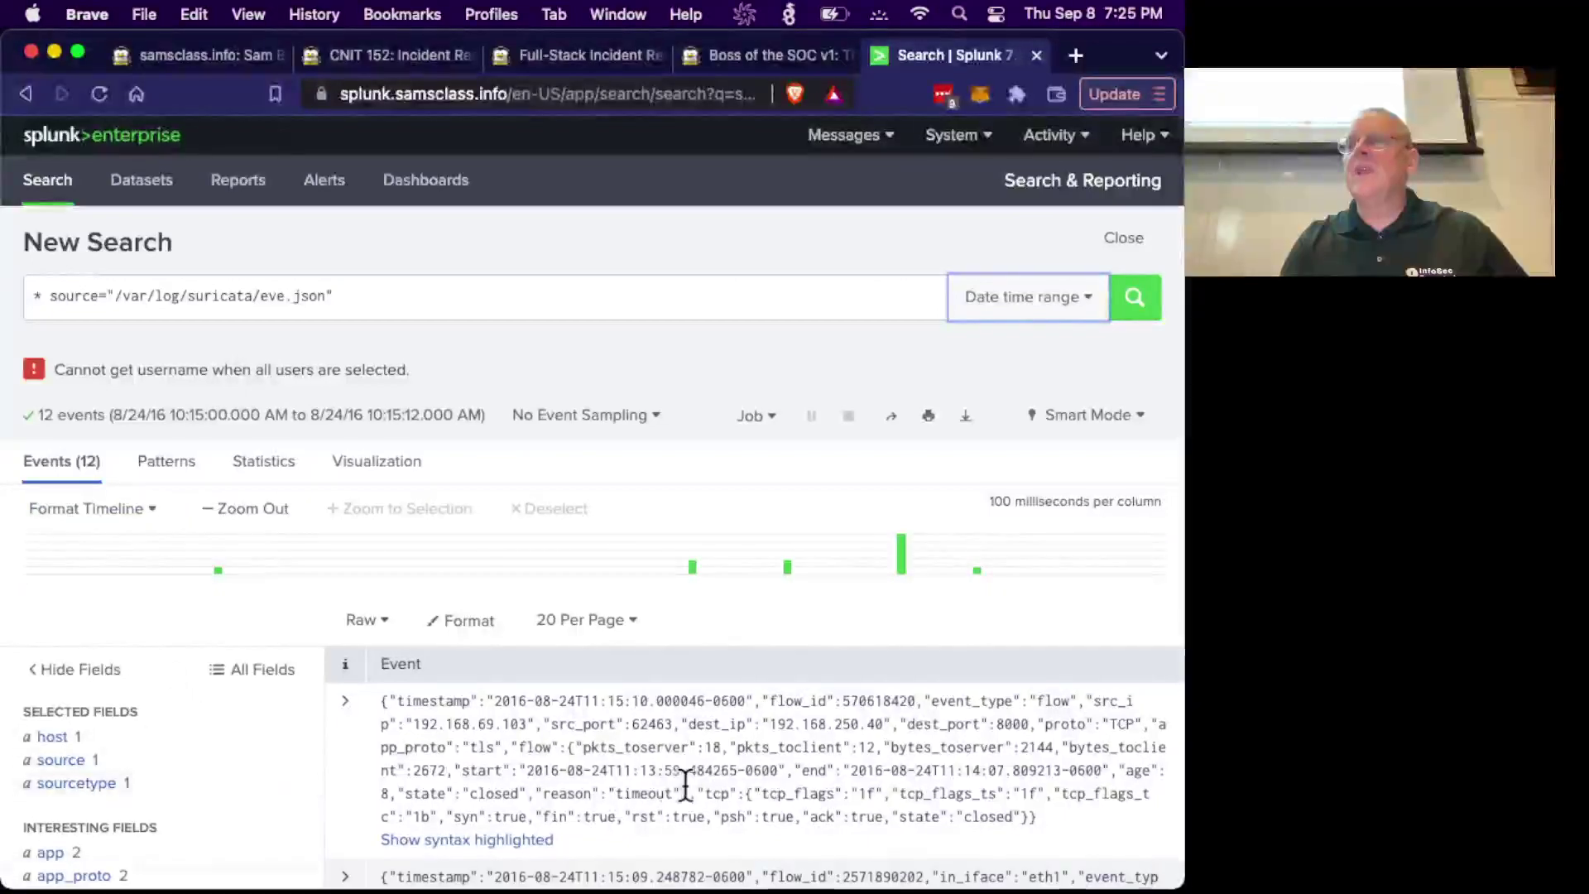
Look through all the raw Suricata events in the shifted time range for domain lookups.
scroll(496, 778, down, 2)
scroll(495, 778, down, 5)
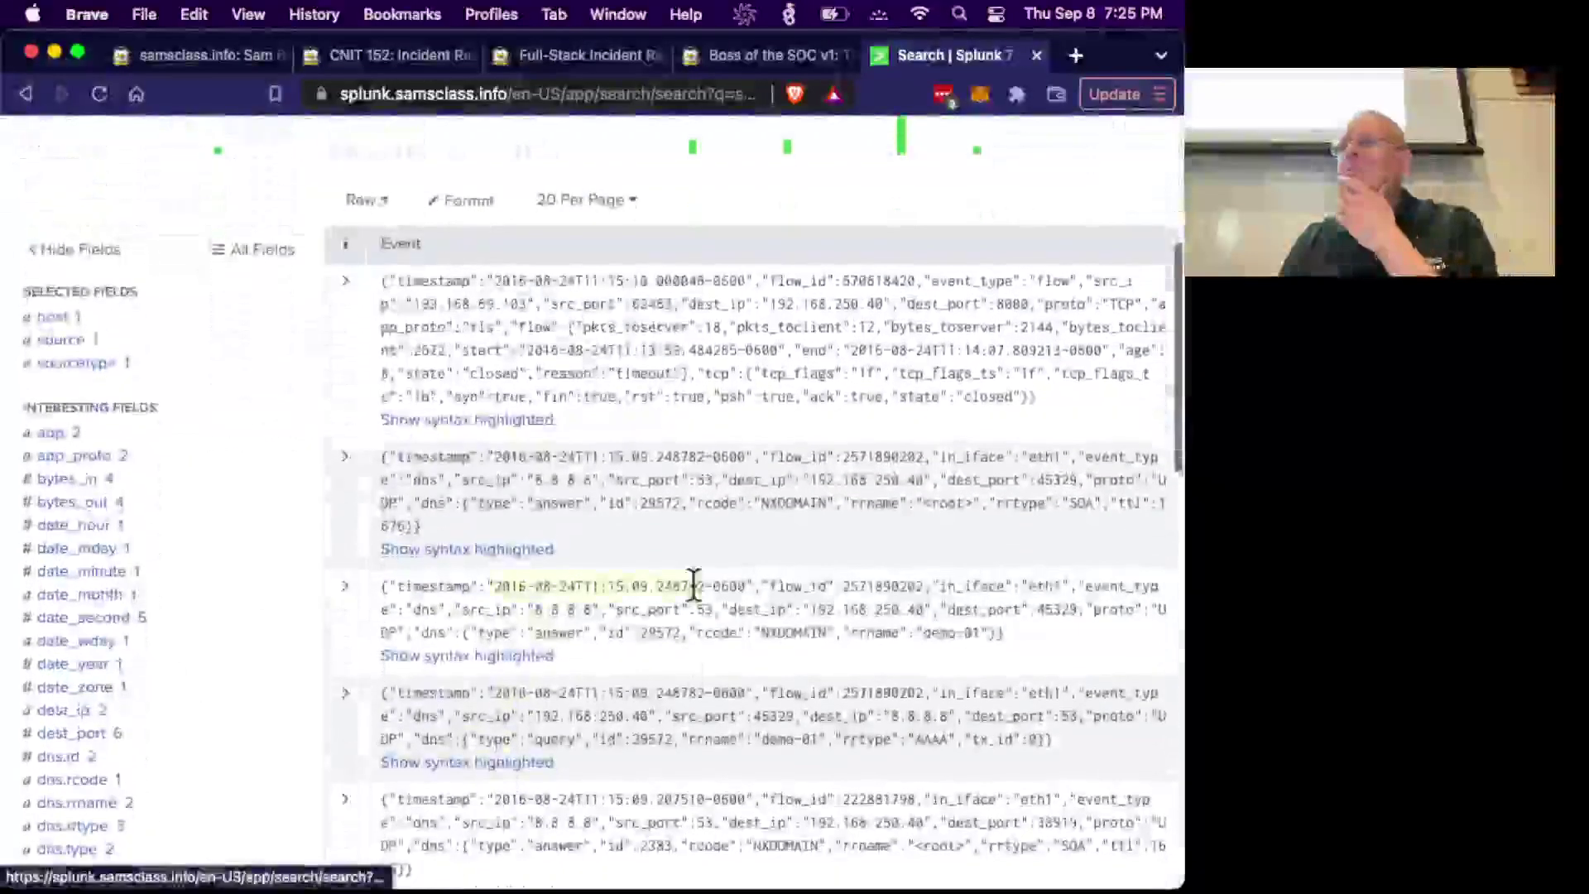
scroll(872, 515, down, 3)
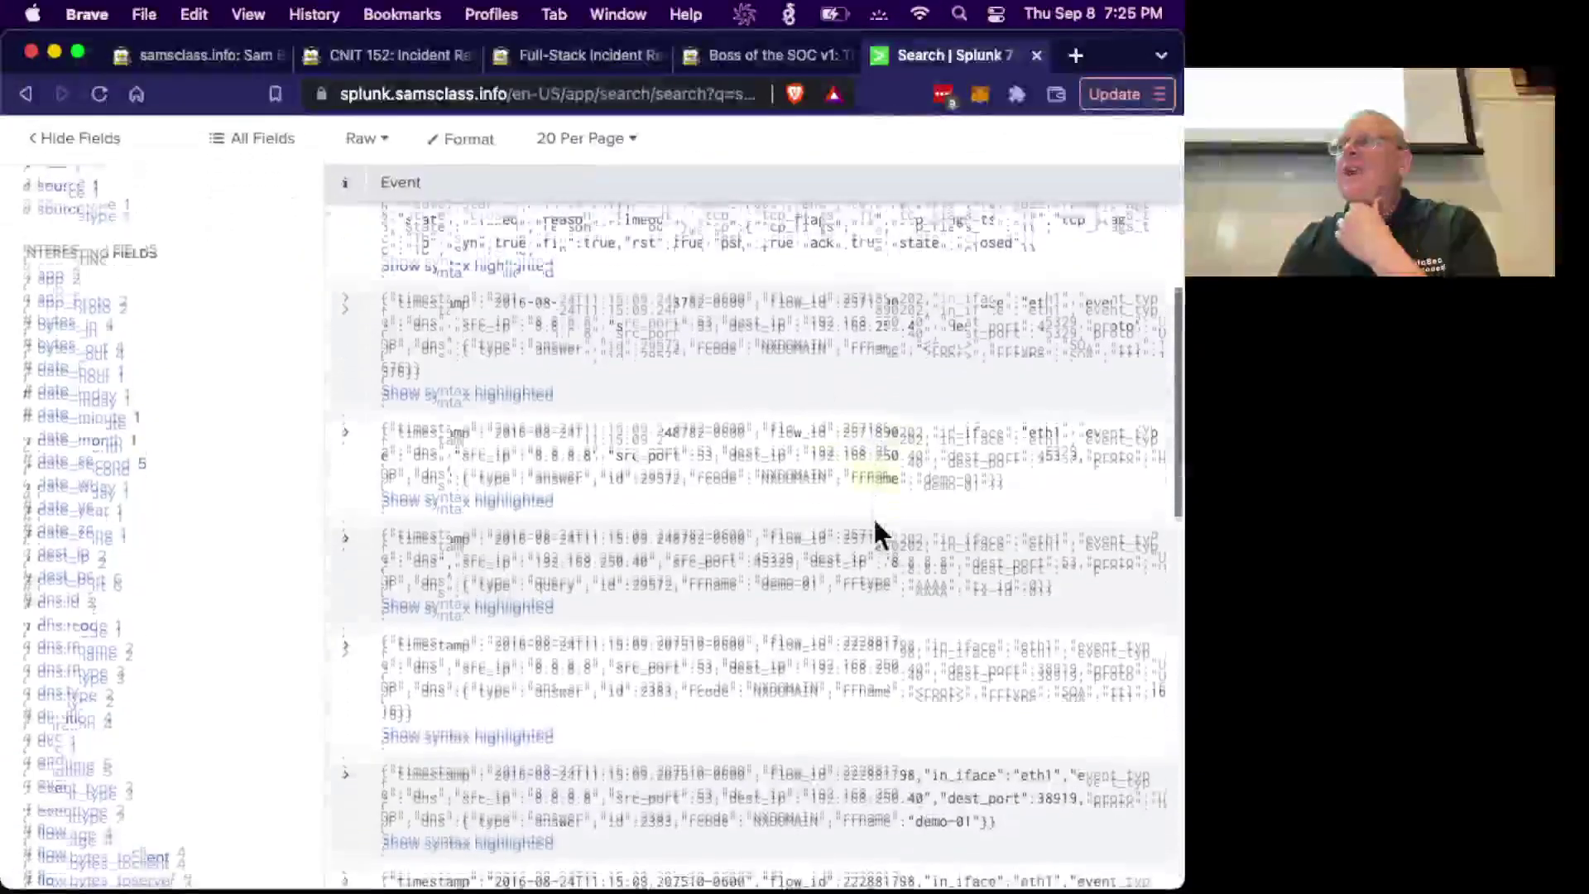
scroll(873, 518, down, 6)
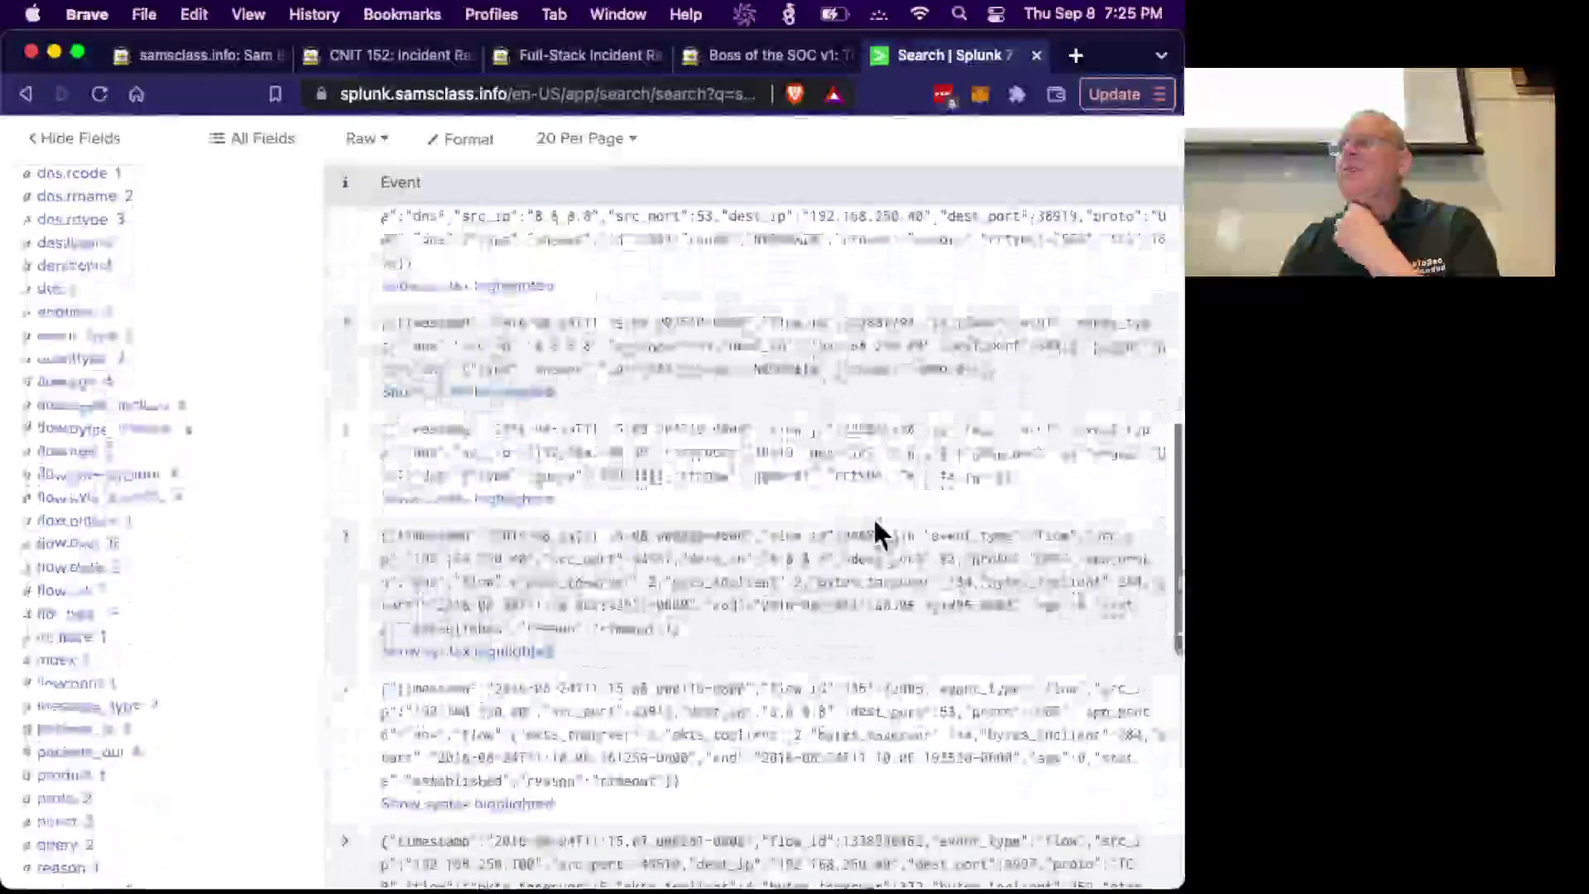
scroll(875, 521, down, 10)
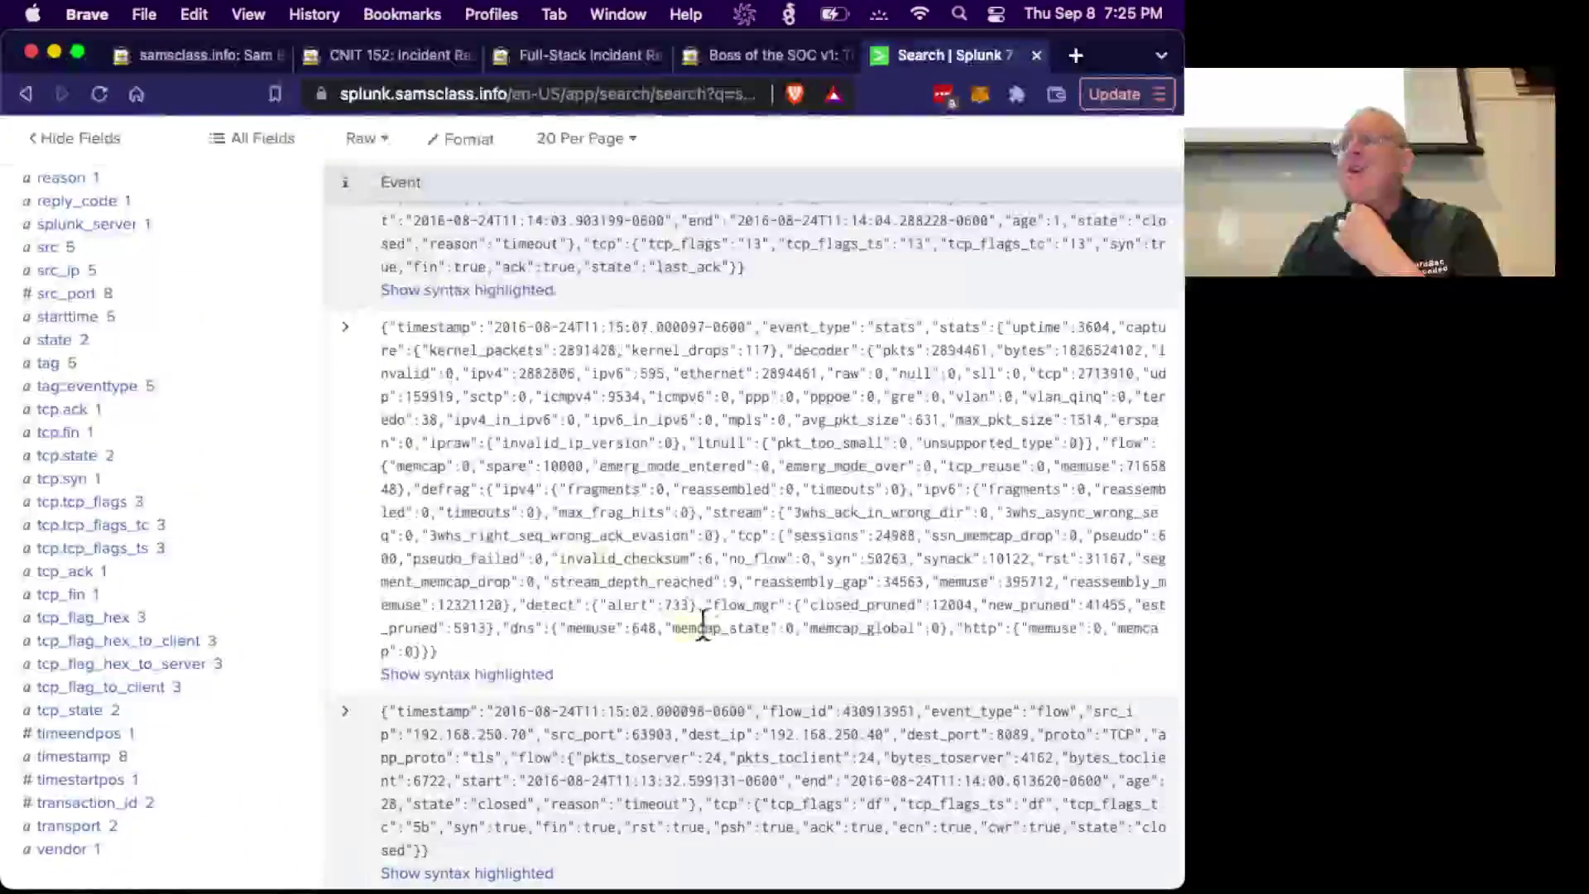
scroll(720, 628, down, 2)
scroll(720, 628, up, 10)
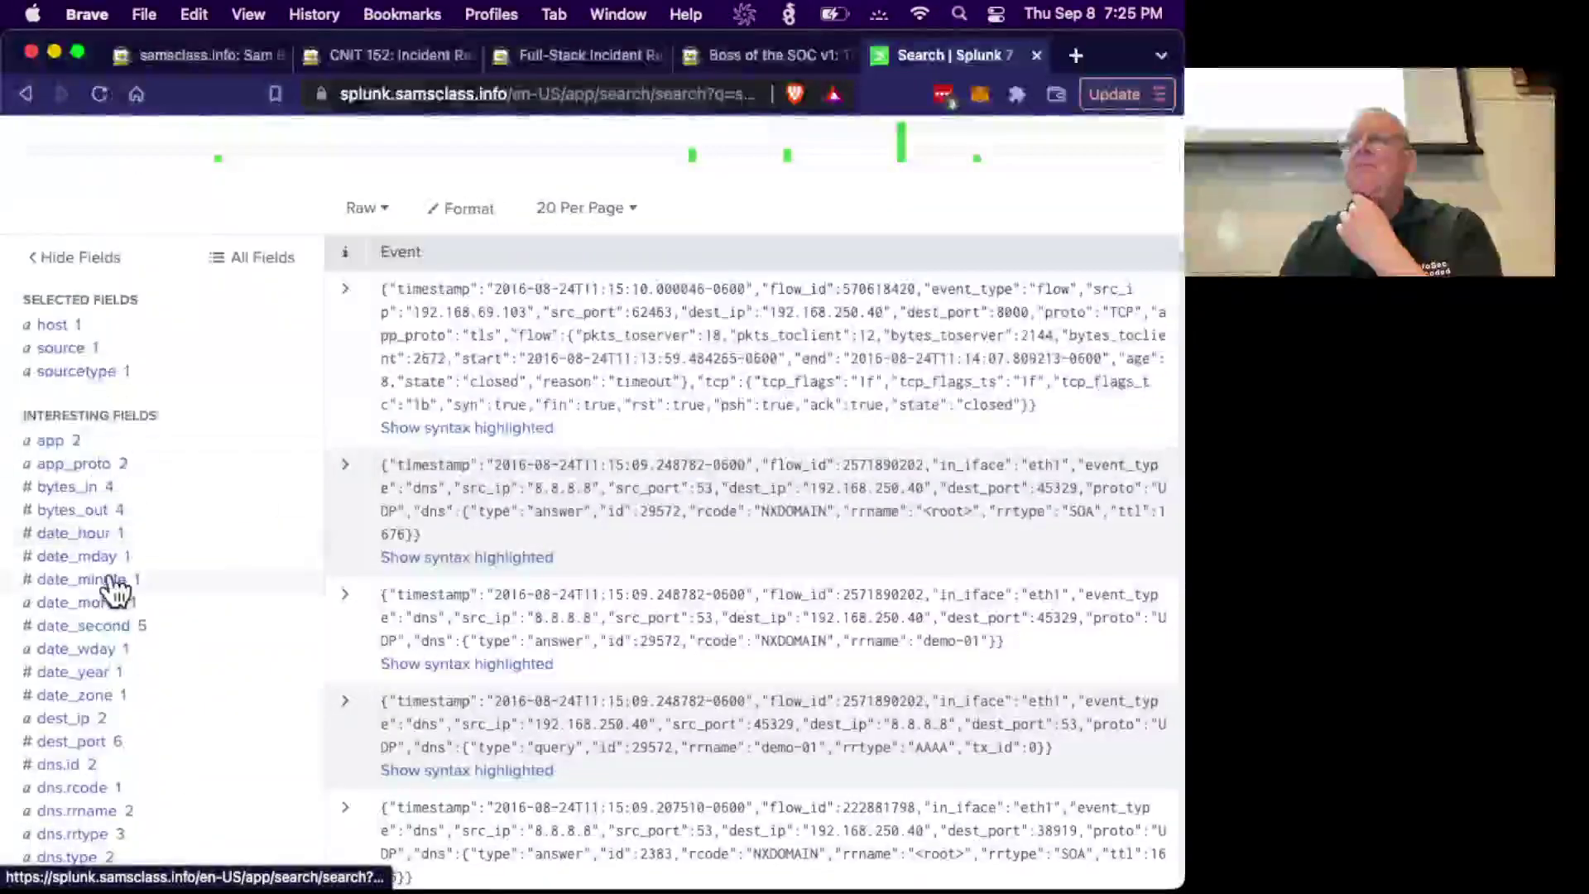
Inspect the values of the event_type and eventtype fields for the Suricata events.
scroll(64, 709, down, 3)
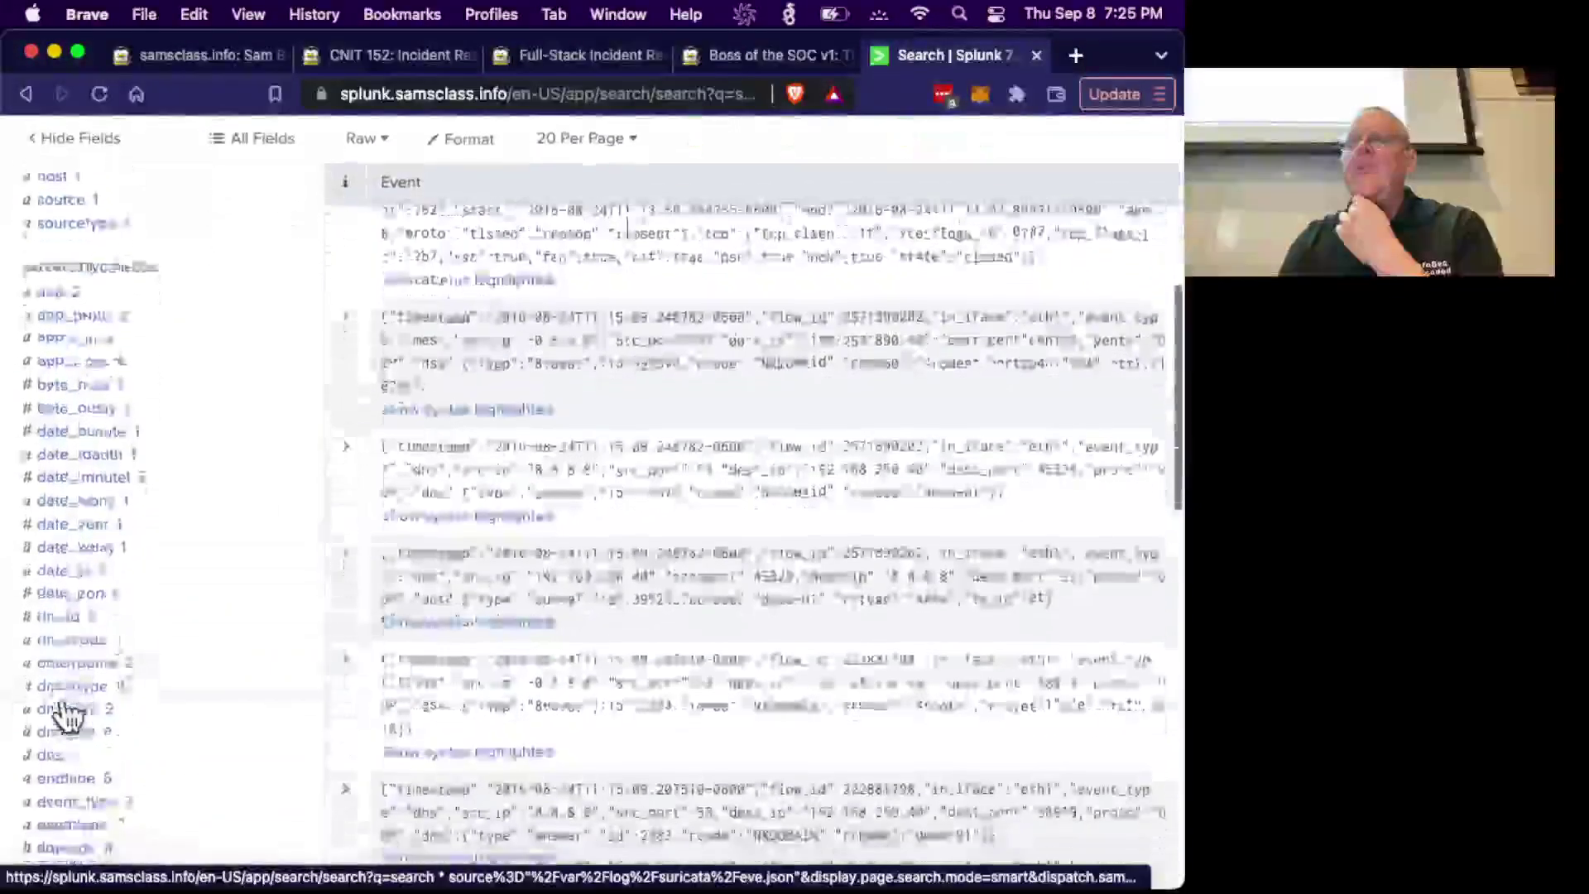
scroll(64, 709, down, 5)
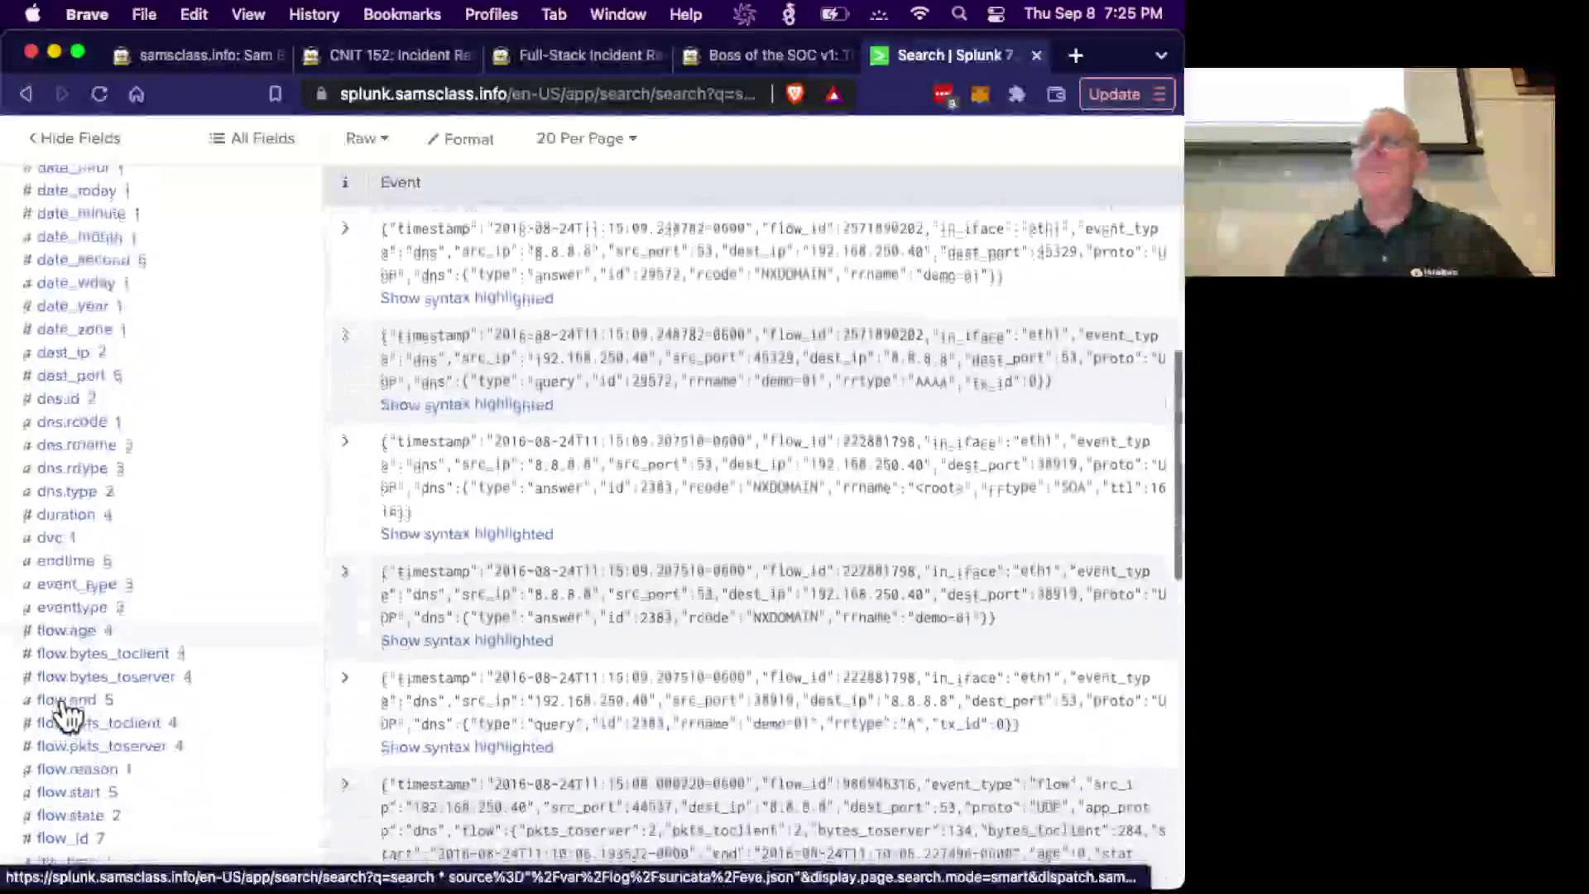
scroll(64, 710, down, 2)
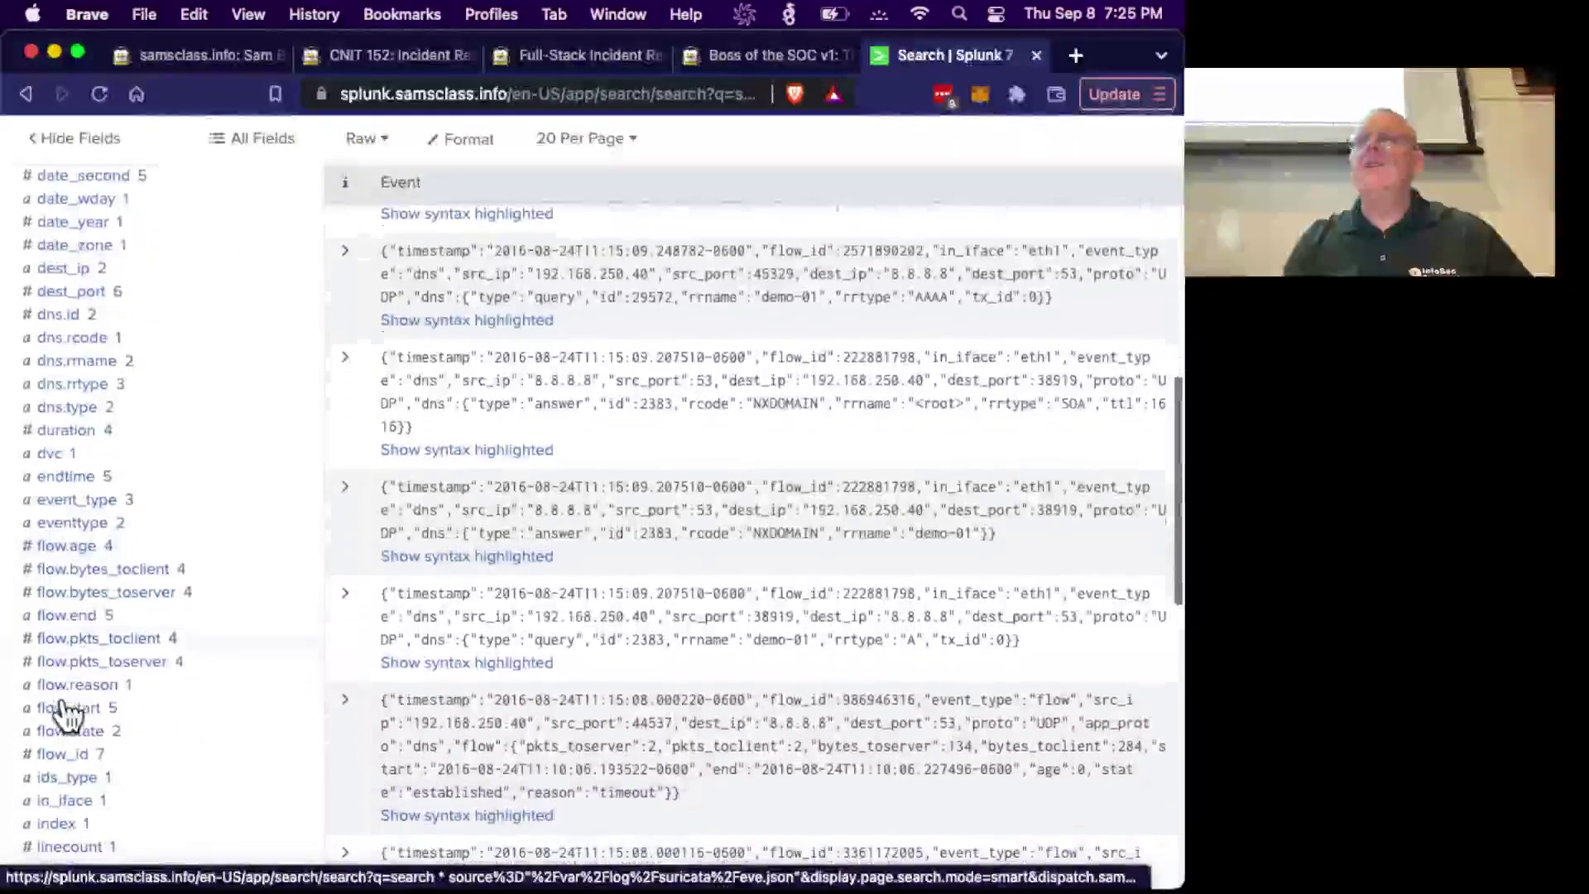
click(80, 511)
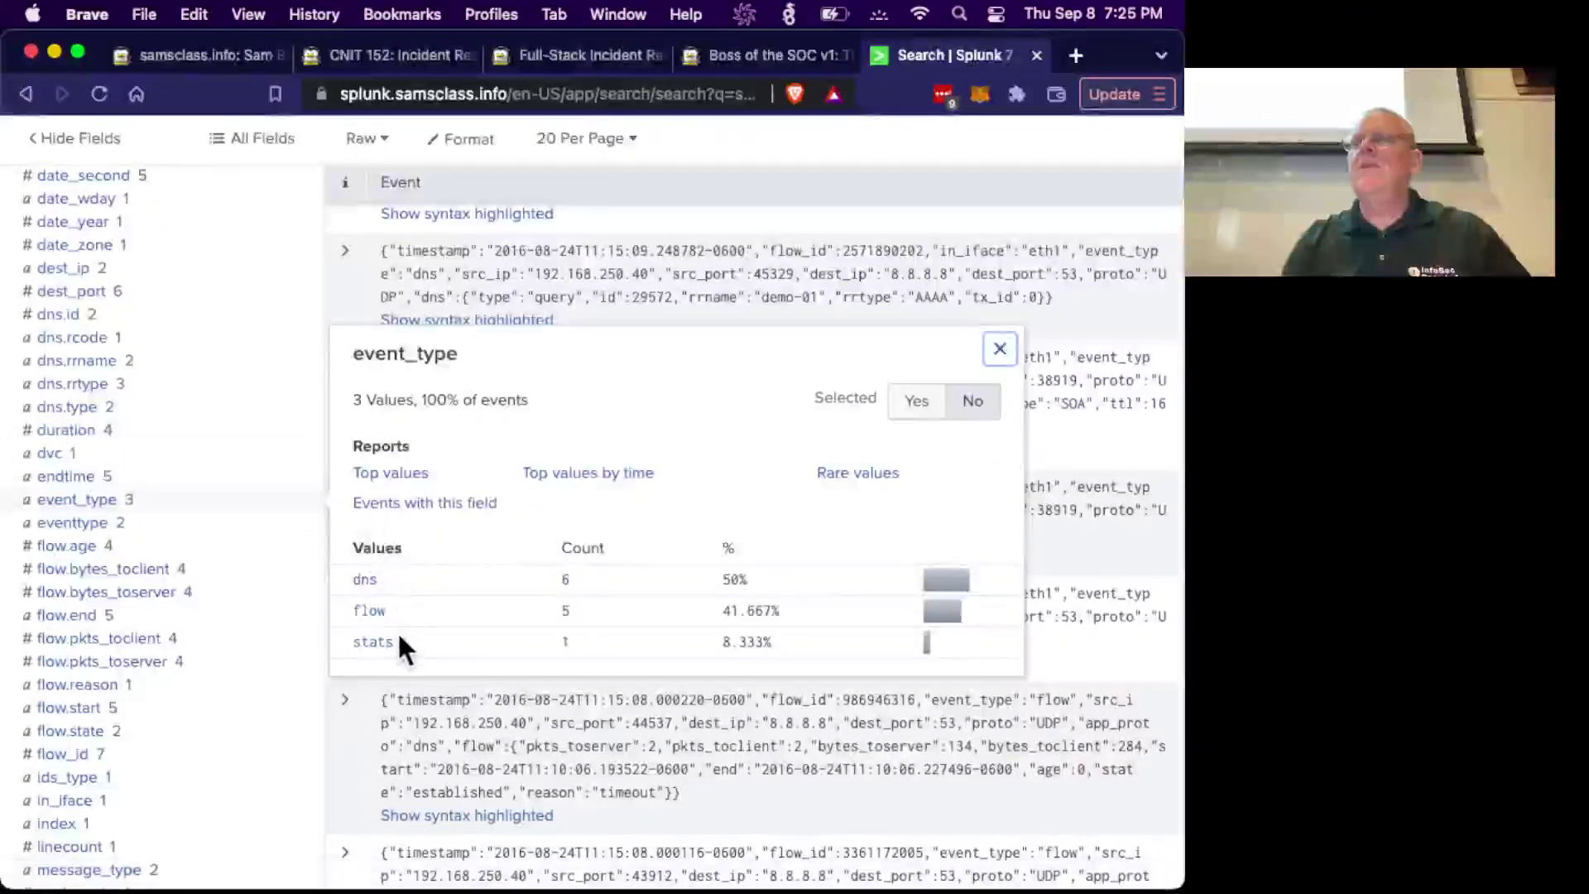
click(73, 524)
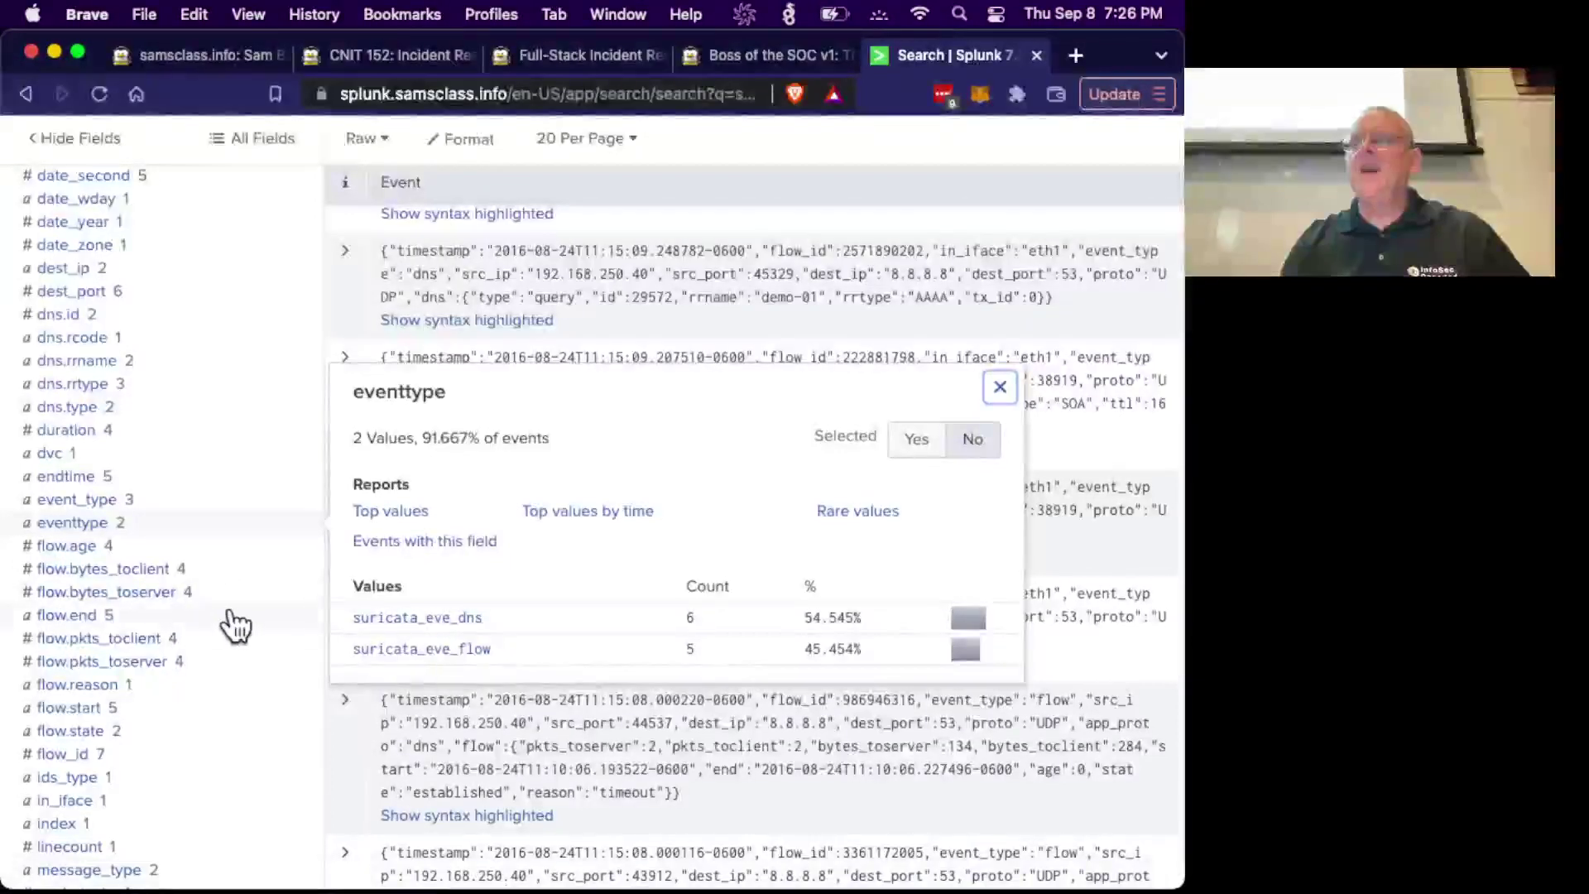
click(478, 767)
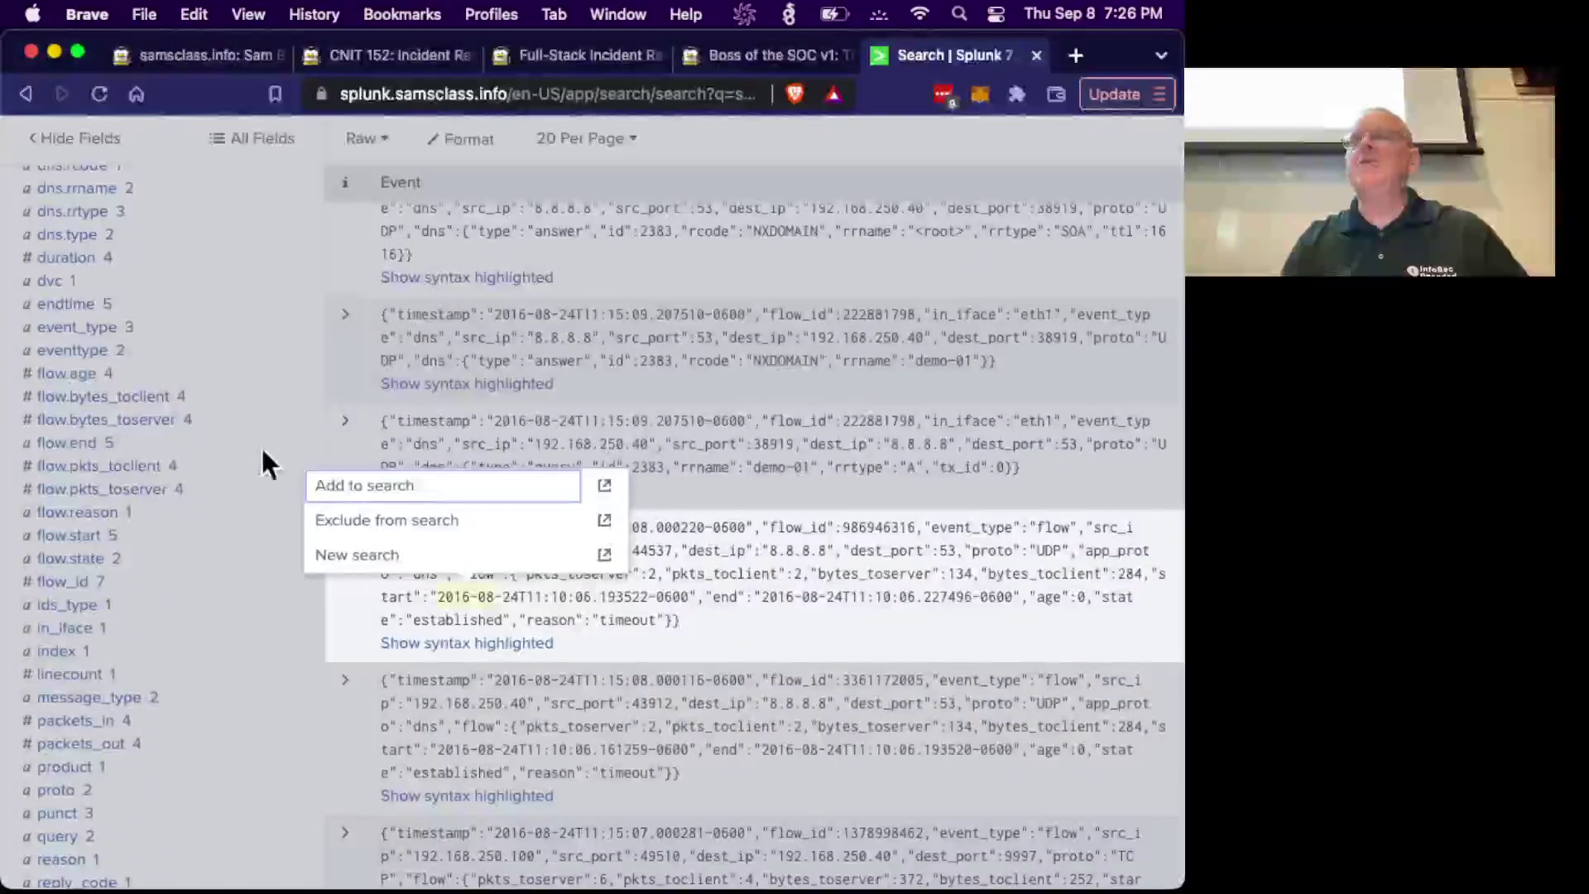
click(232, 550)
Narrow the Suricata search to events whose event_type is dns.
scroll(232, 549, up, 5)
scroll(232, 567, up, 3)
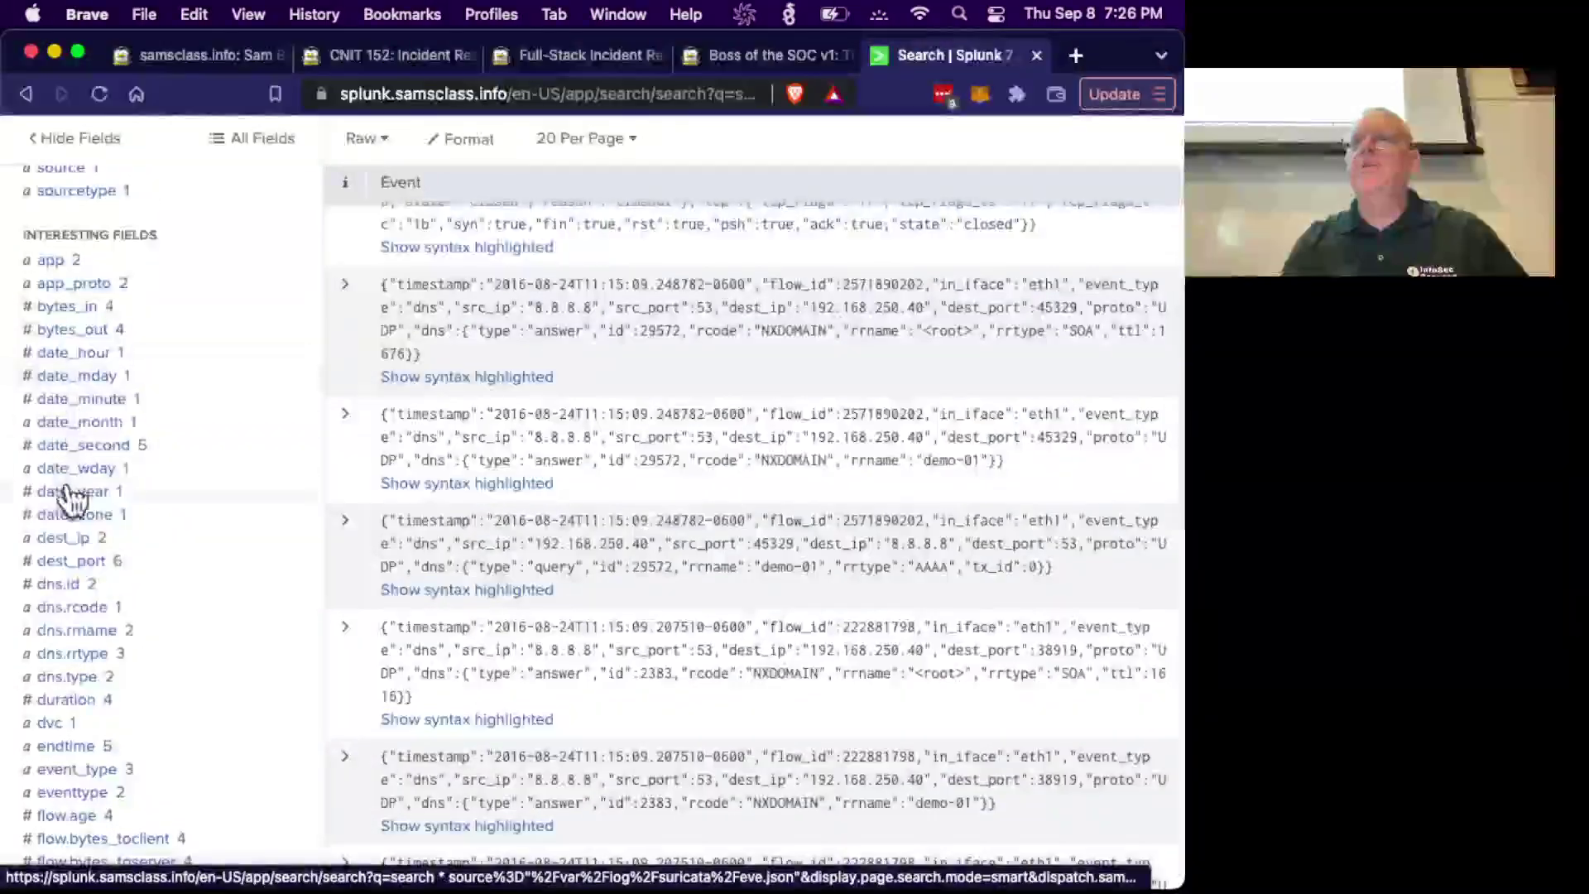
scroll(66, 709, down, 3)
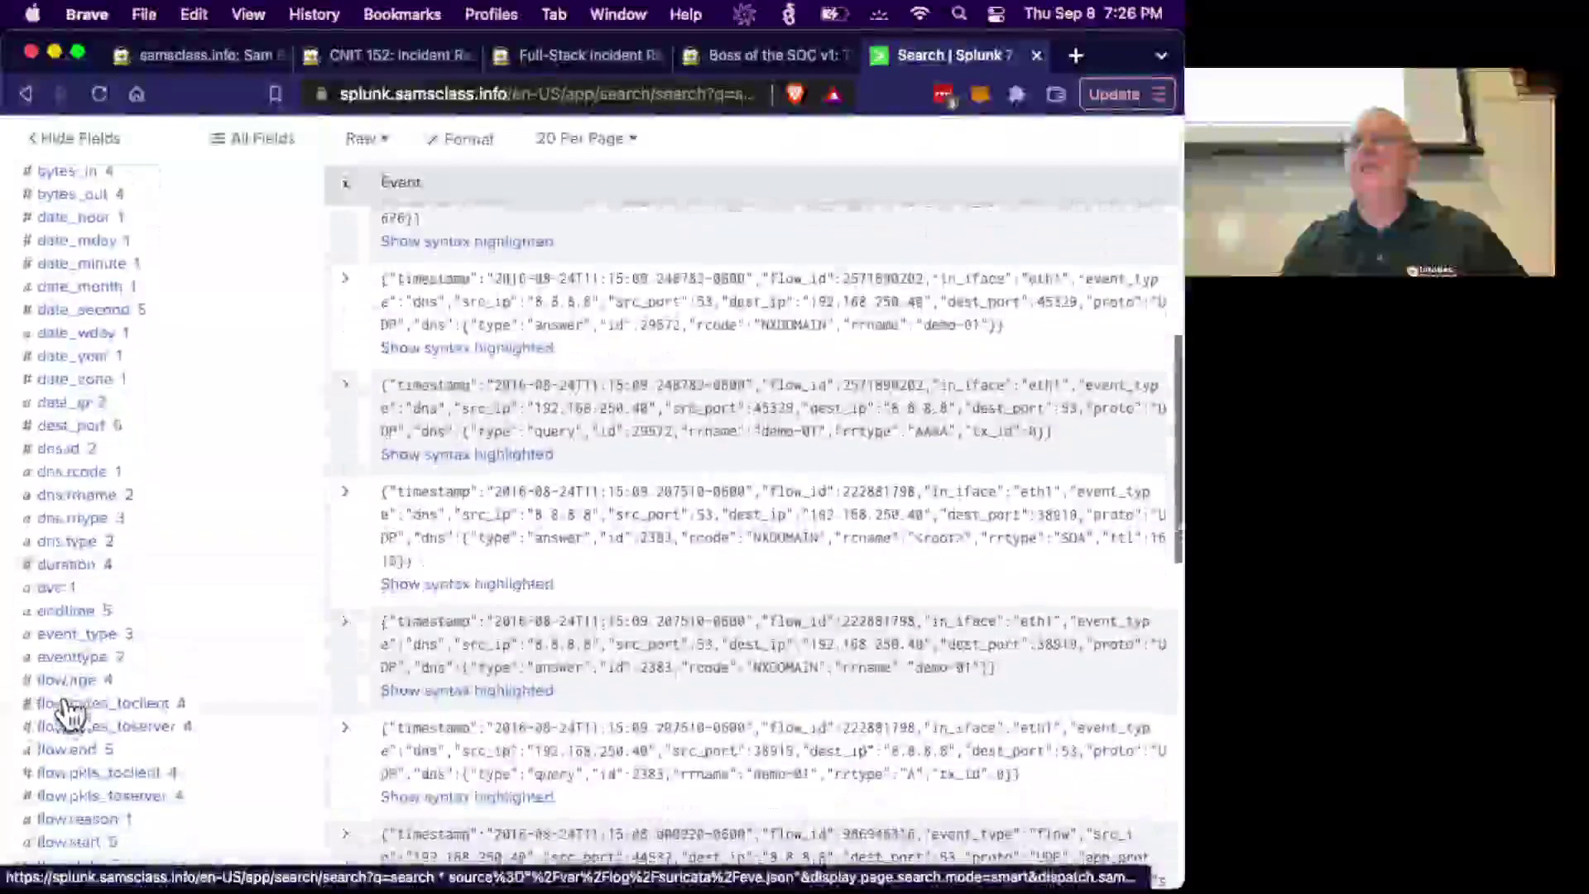
click(76, 634)
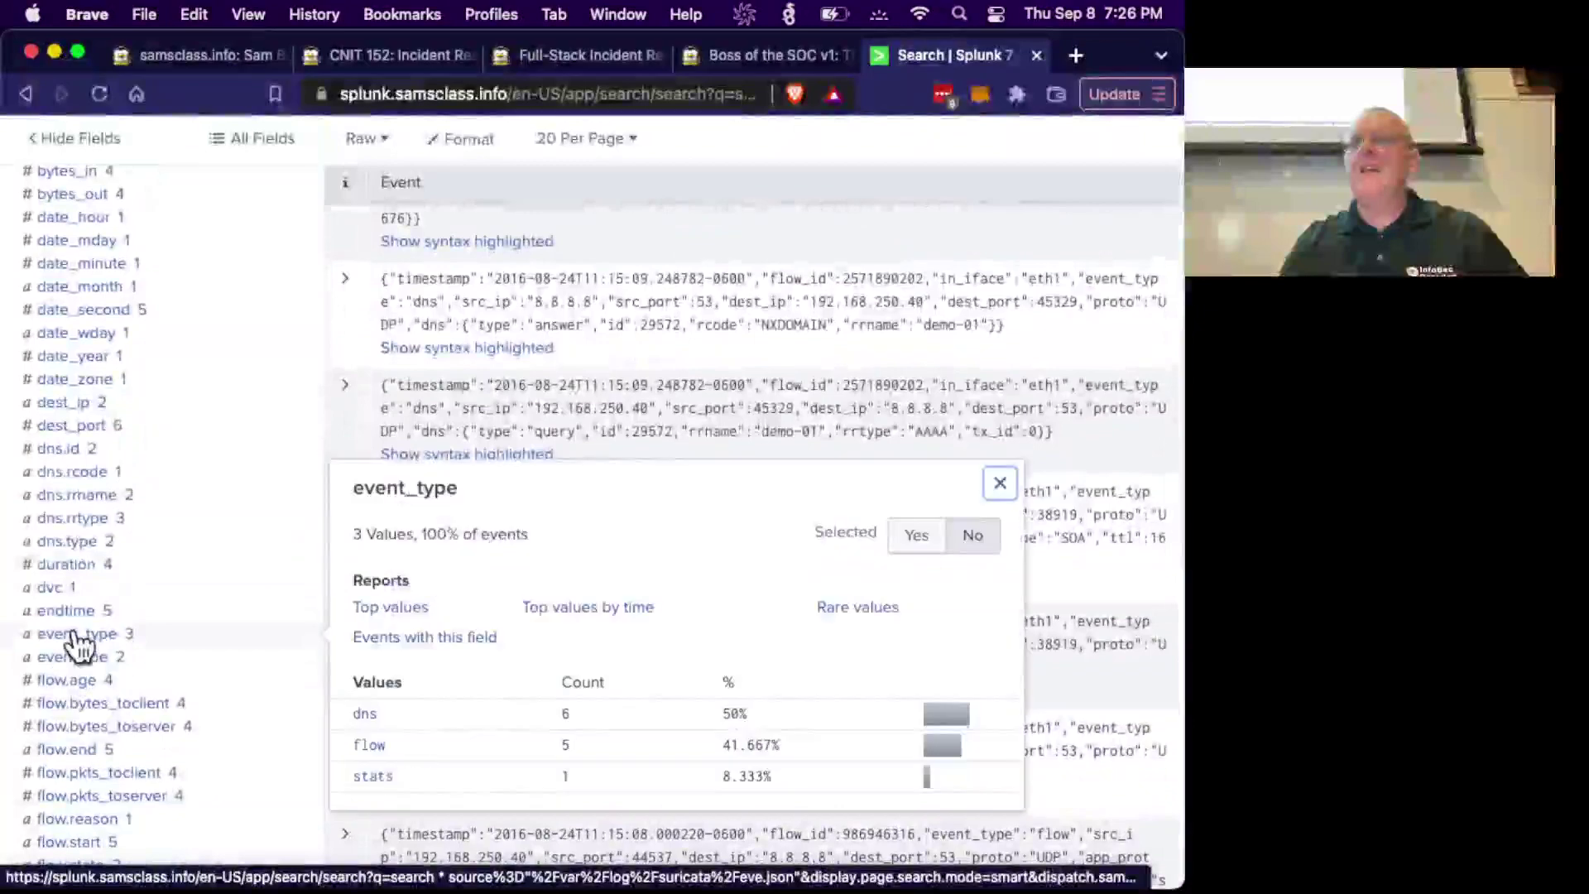
click(362, 725)
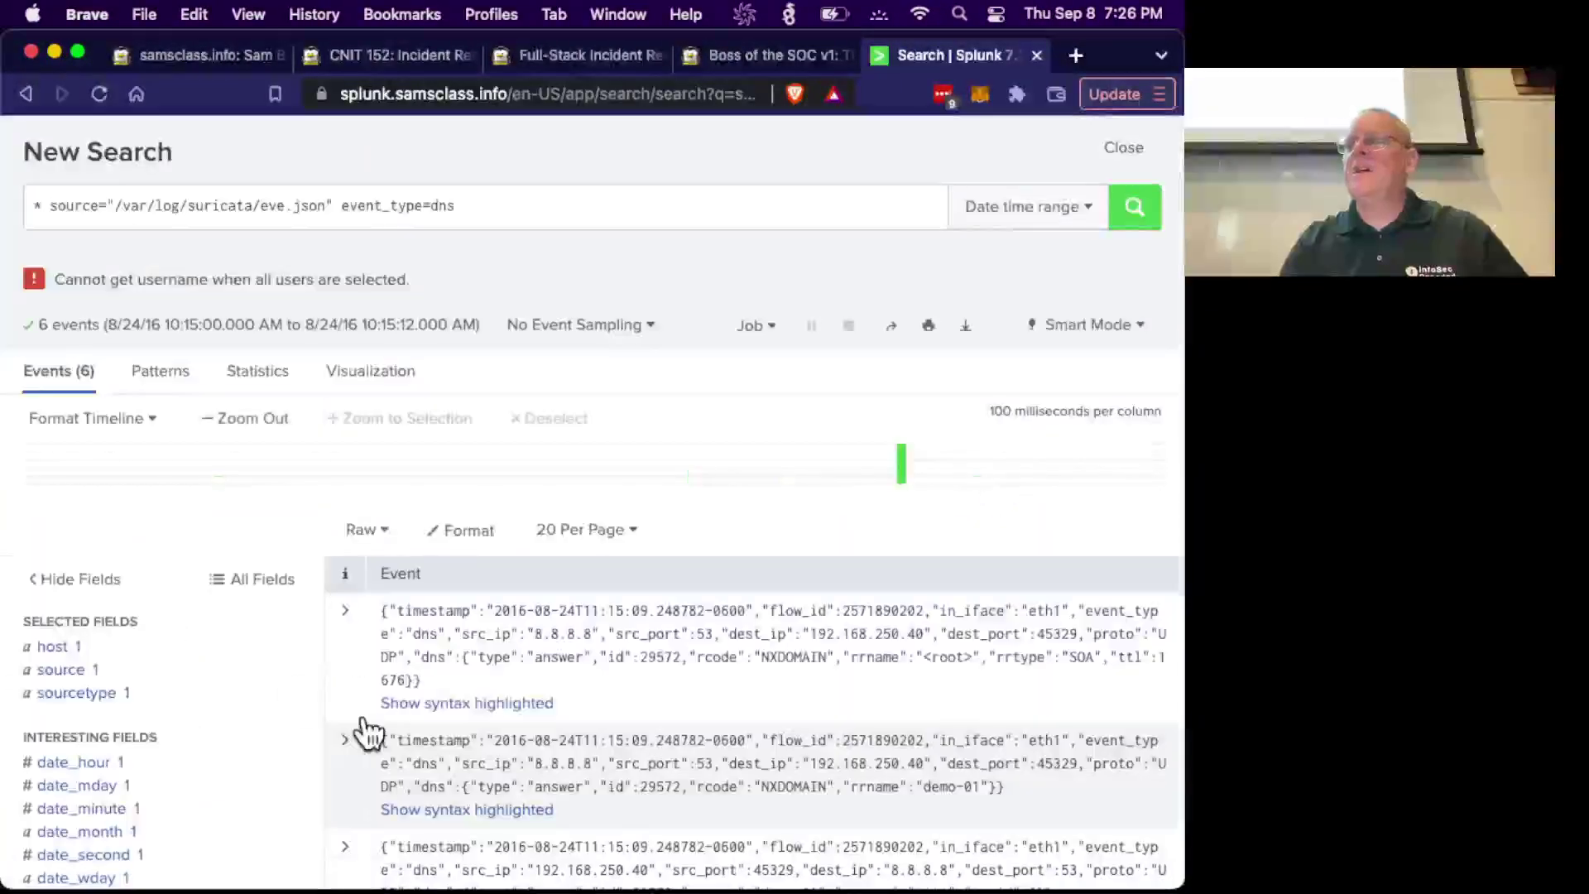
Inspect the dns.rrname field and the DNS events, and return to the question 4.3 hints on the Boss of the SOC page.
scroll(66, 763, down, 5)
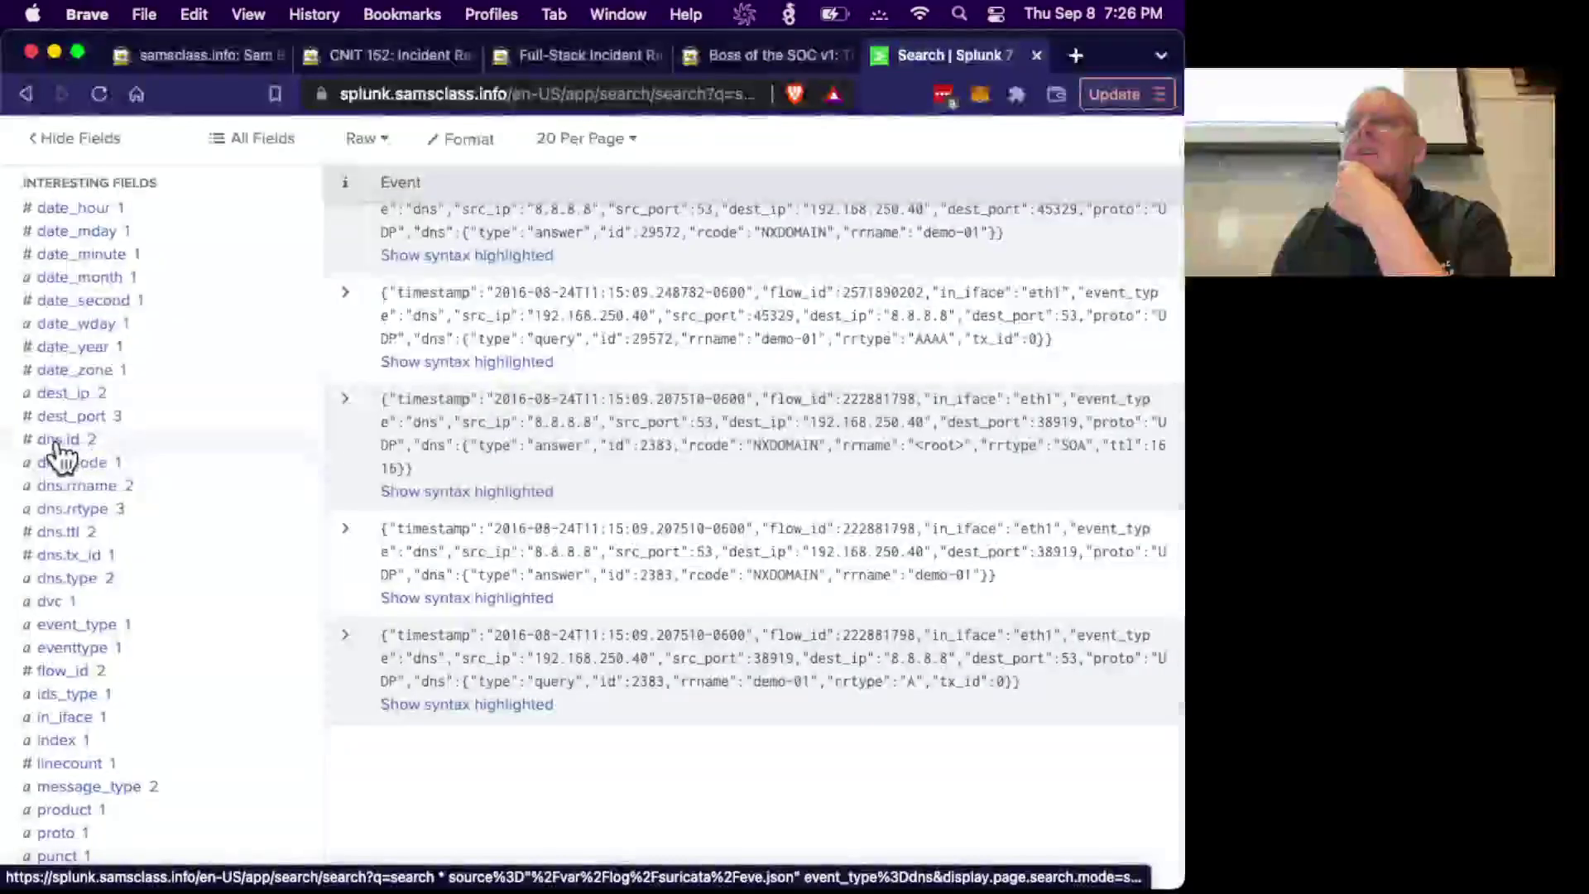
click(82, 489)
click(83, 490)
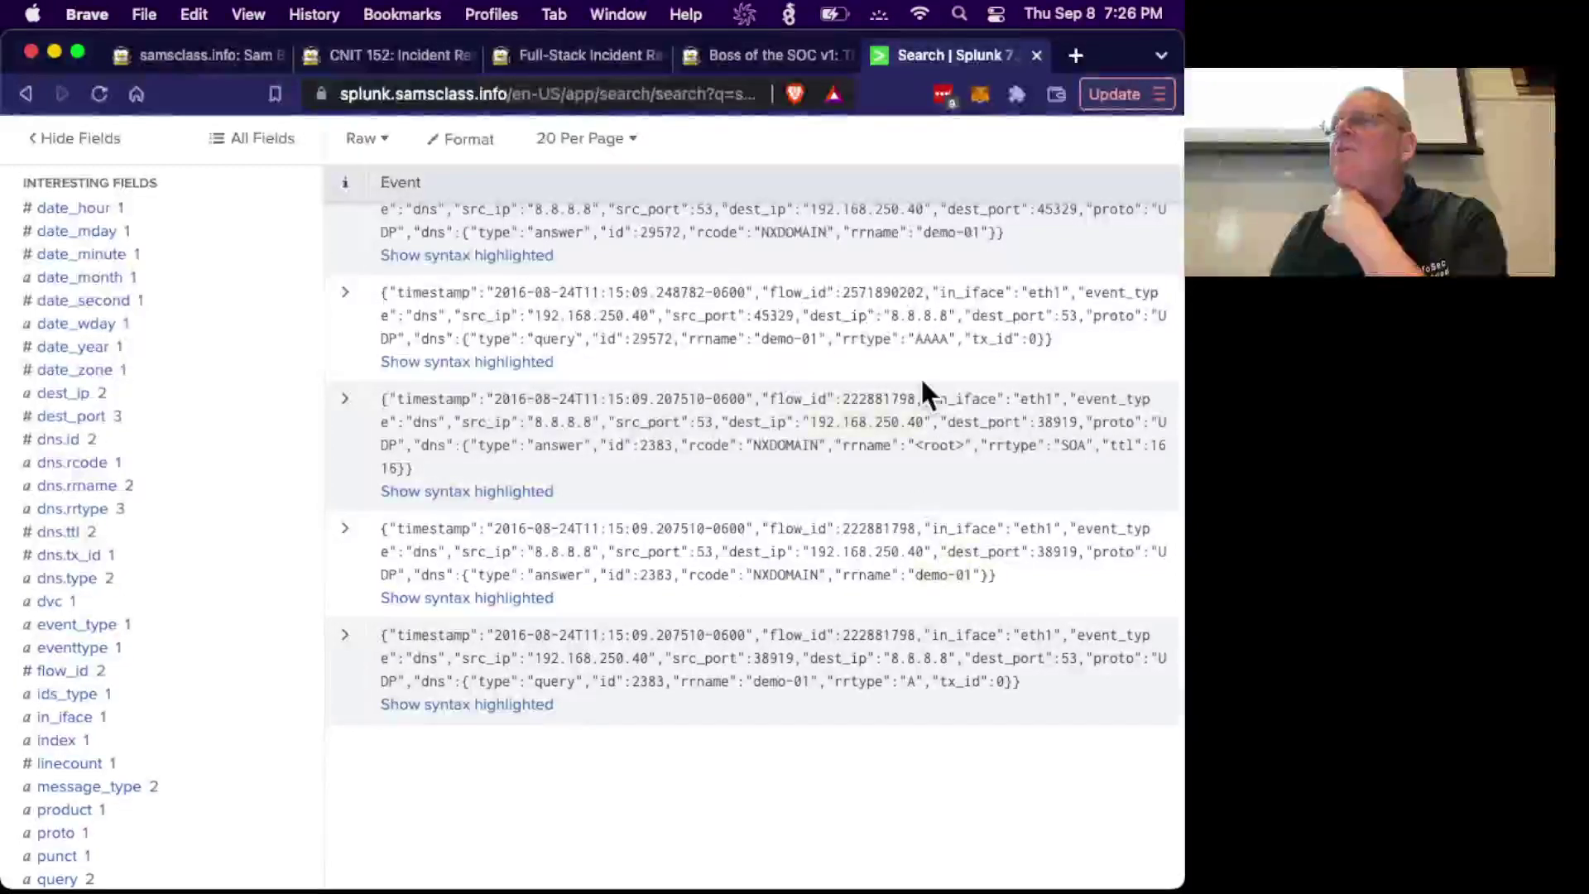
scroll(920, 380, up, 5)
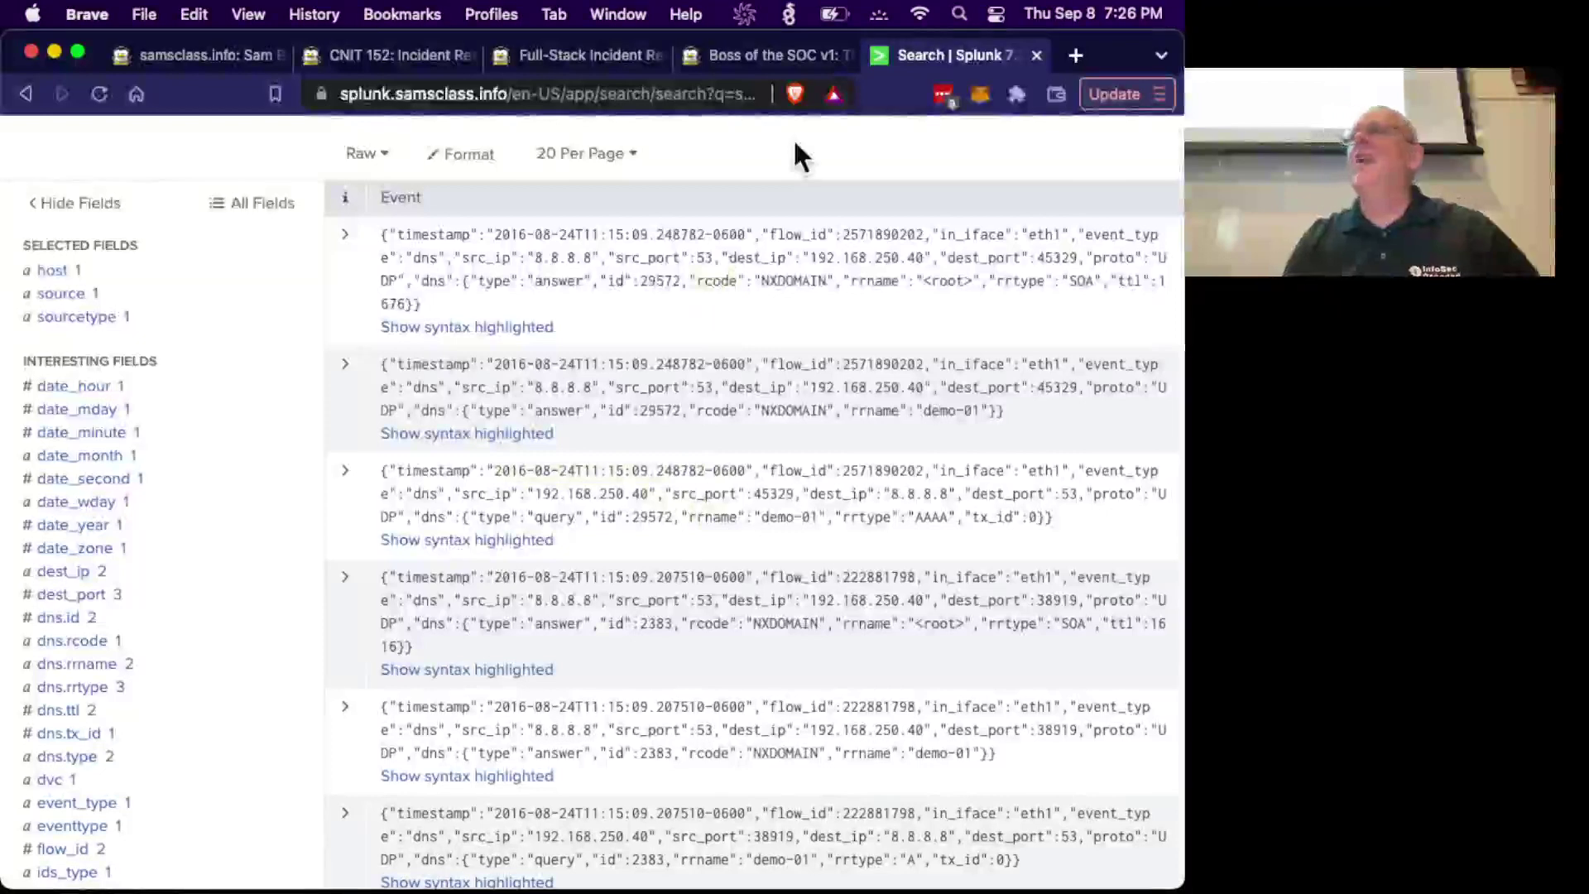
click(774, 56)
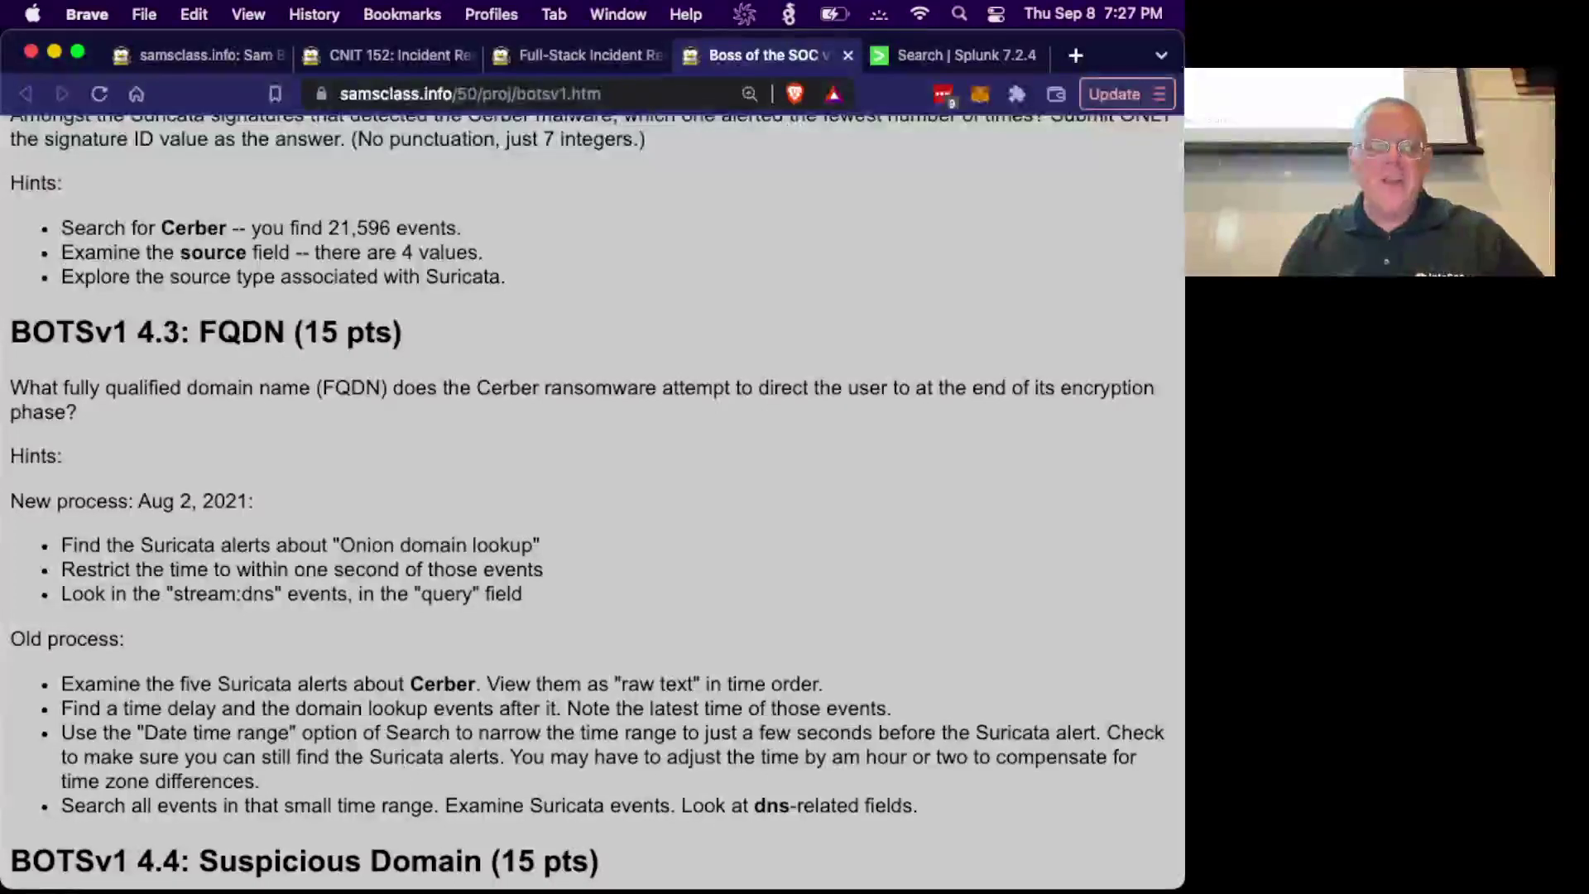
key(super+Tab)
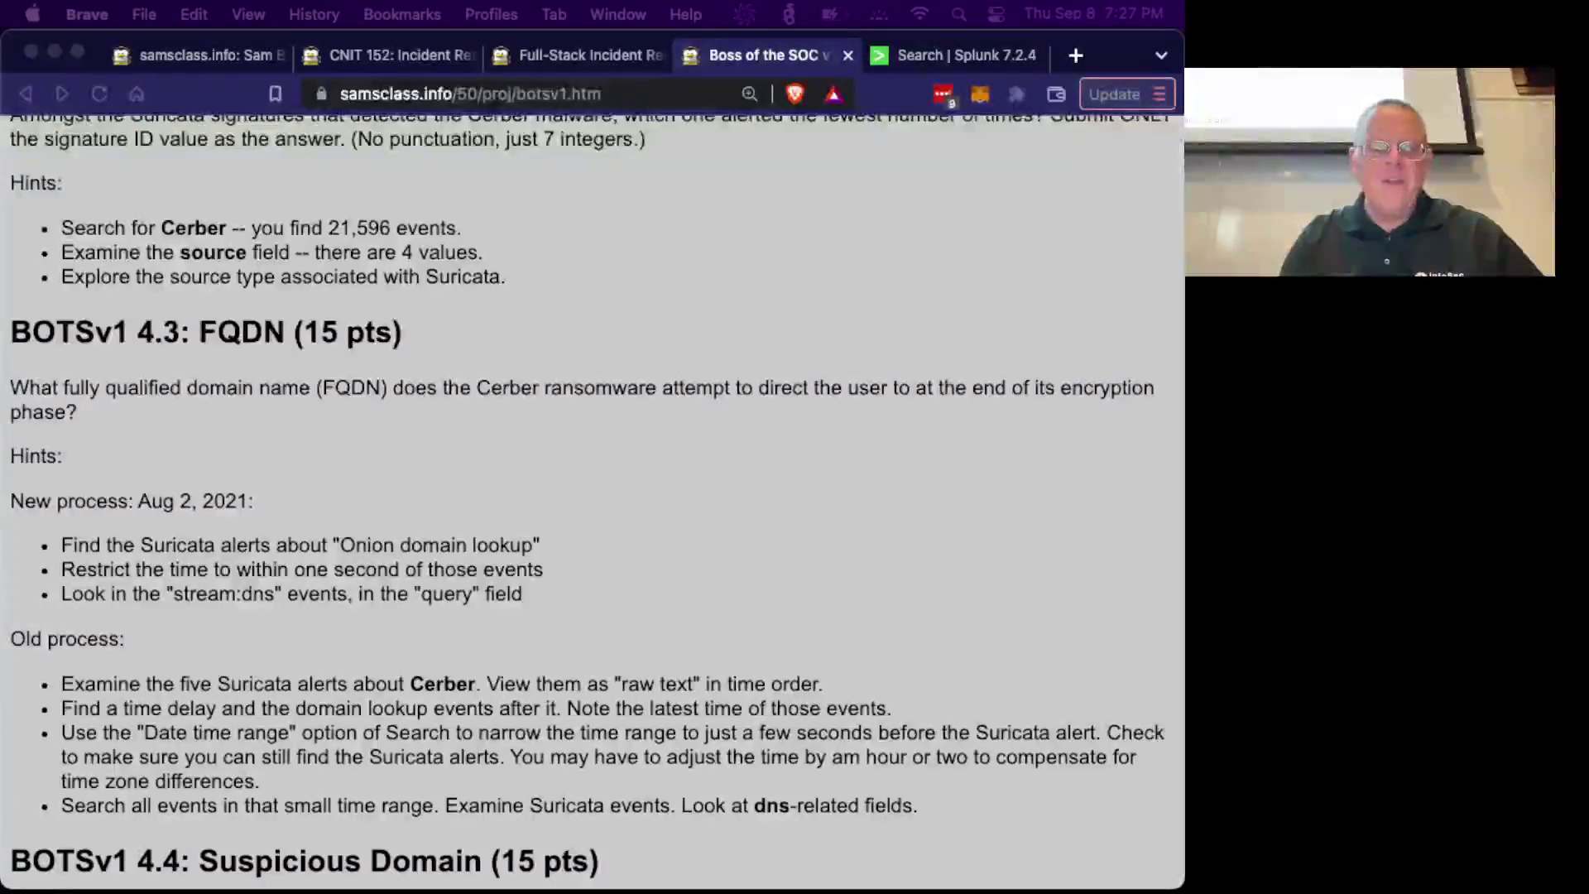
key(super+Tab)
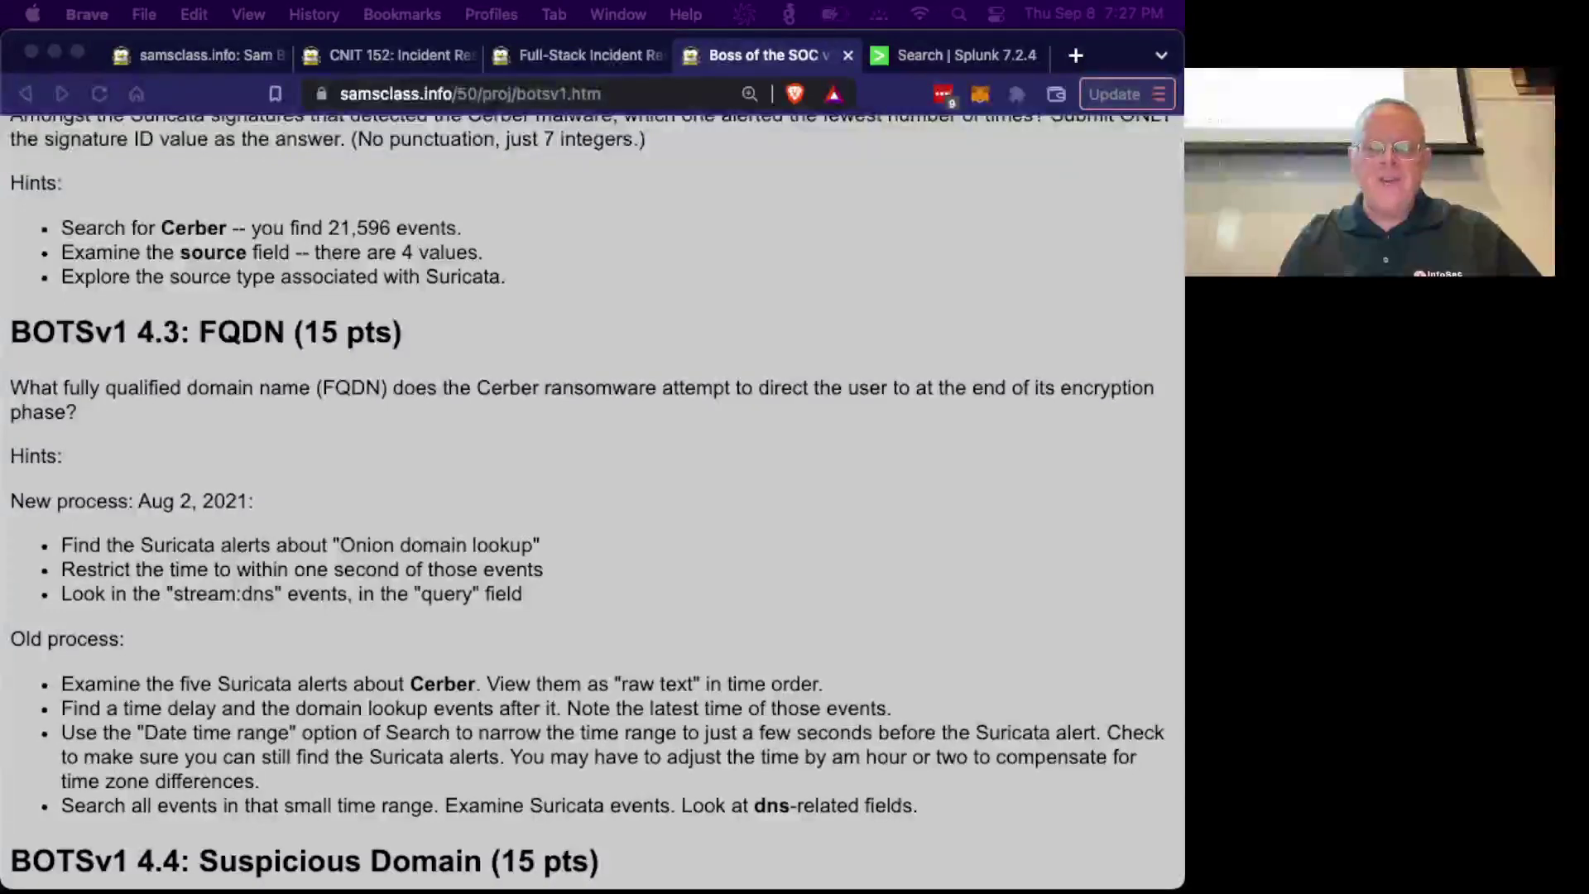
key(super+Tab)
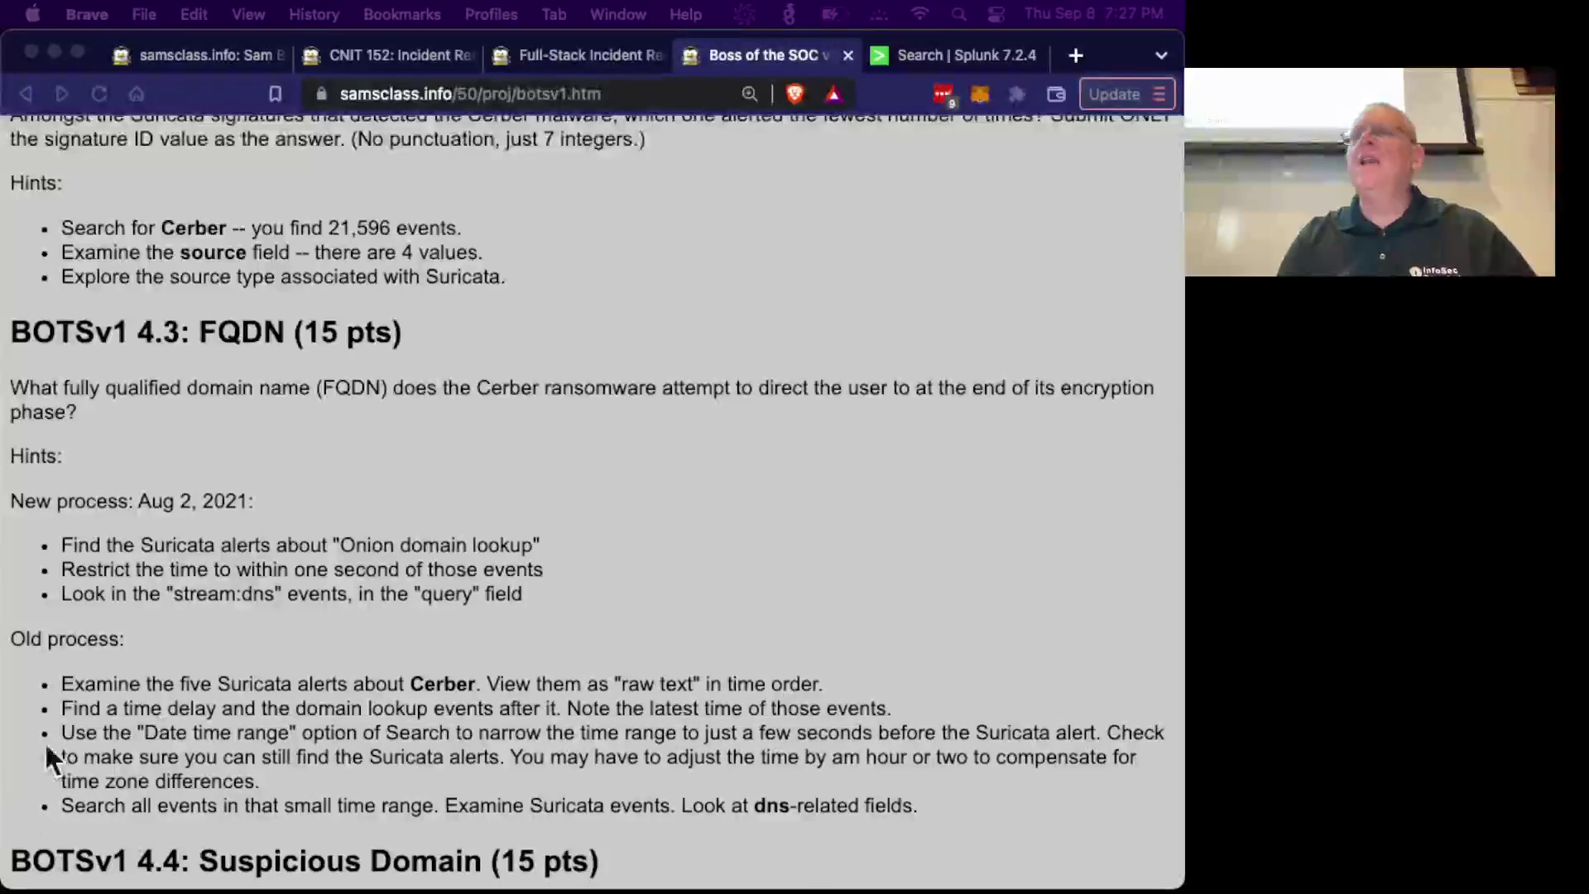
Rerun the Suricata search in Splunk without the event_type=dns filter and look through the field list and raw events.
click(910, 57)
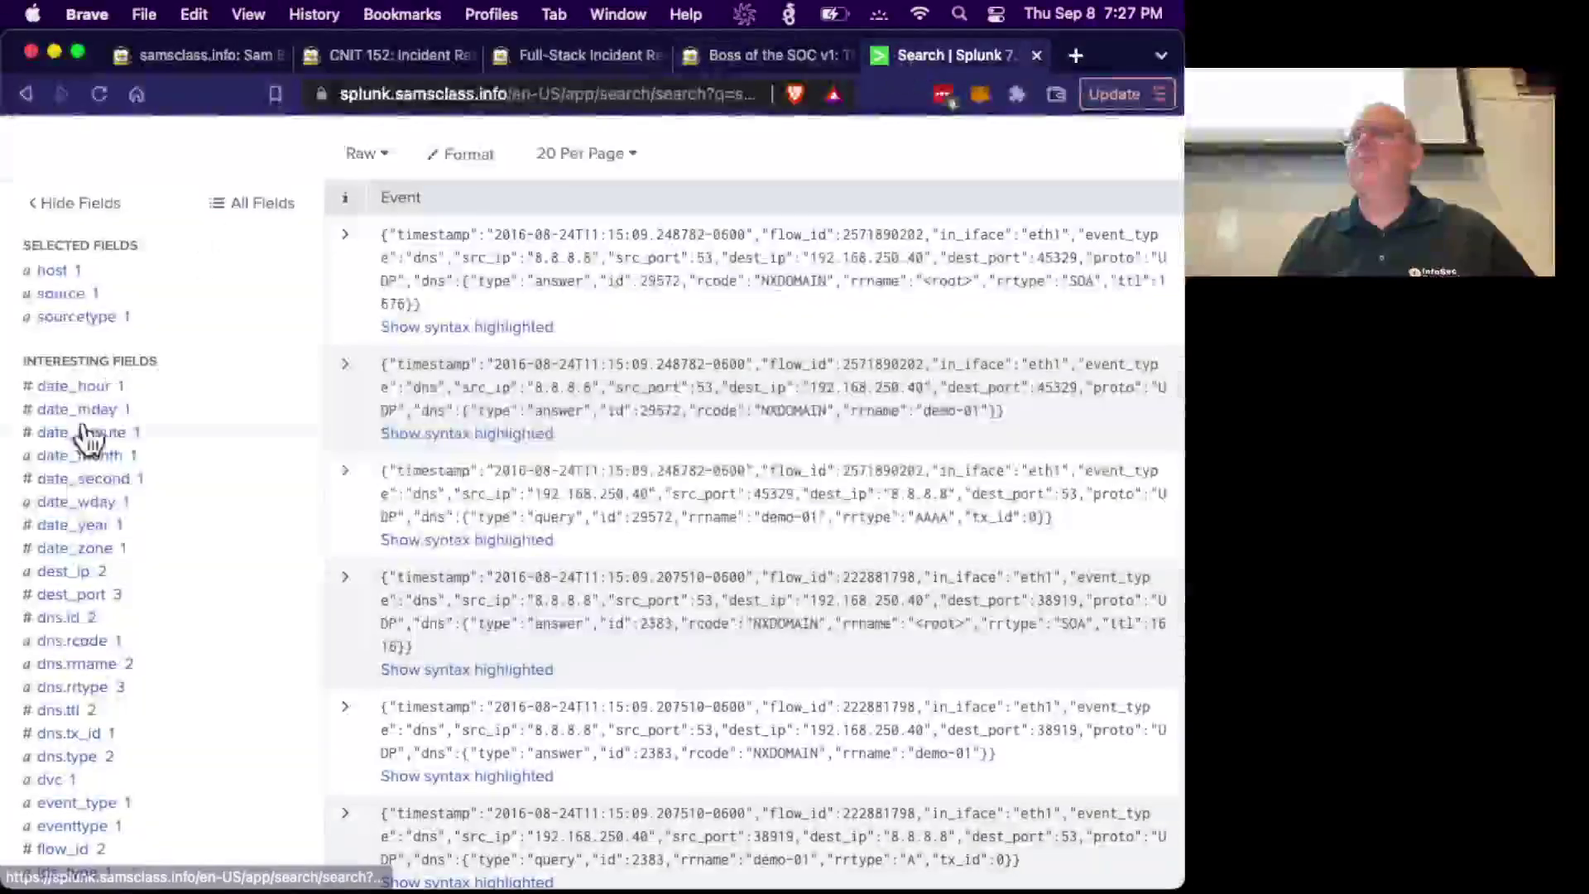
scroll(124, 496, up, 5)
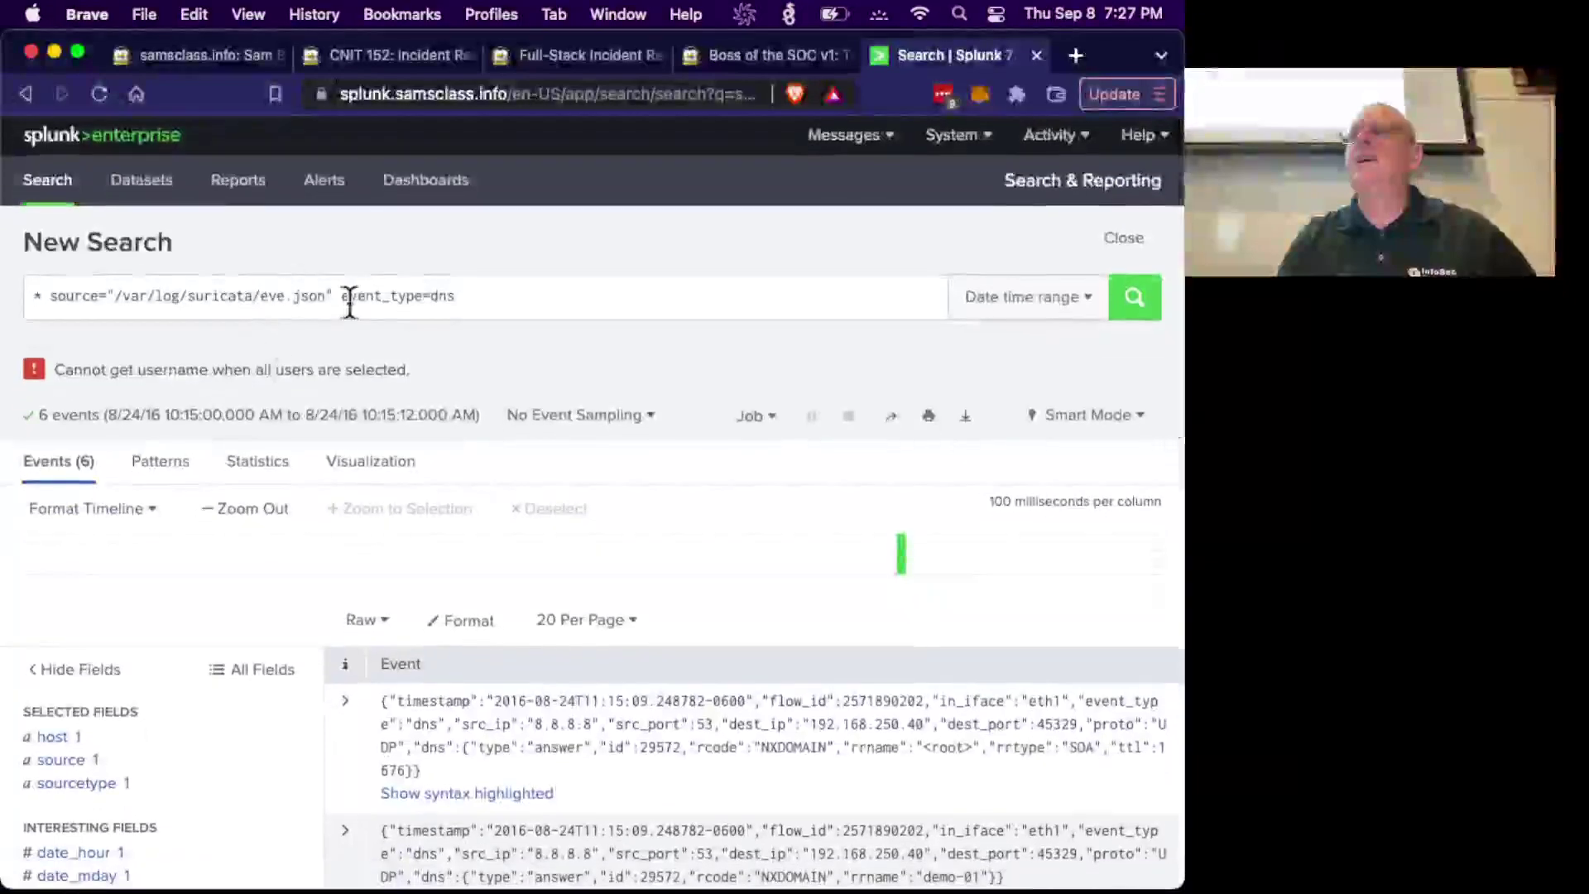
drag(344, 297, 464, 298)
key(BackSpace)
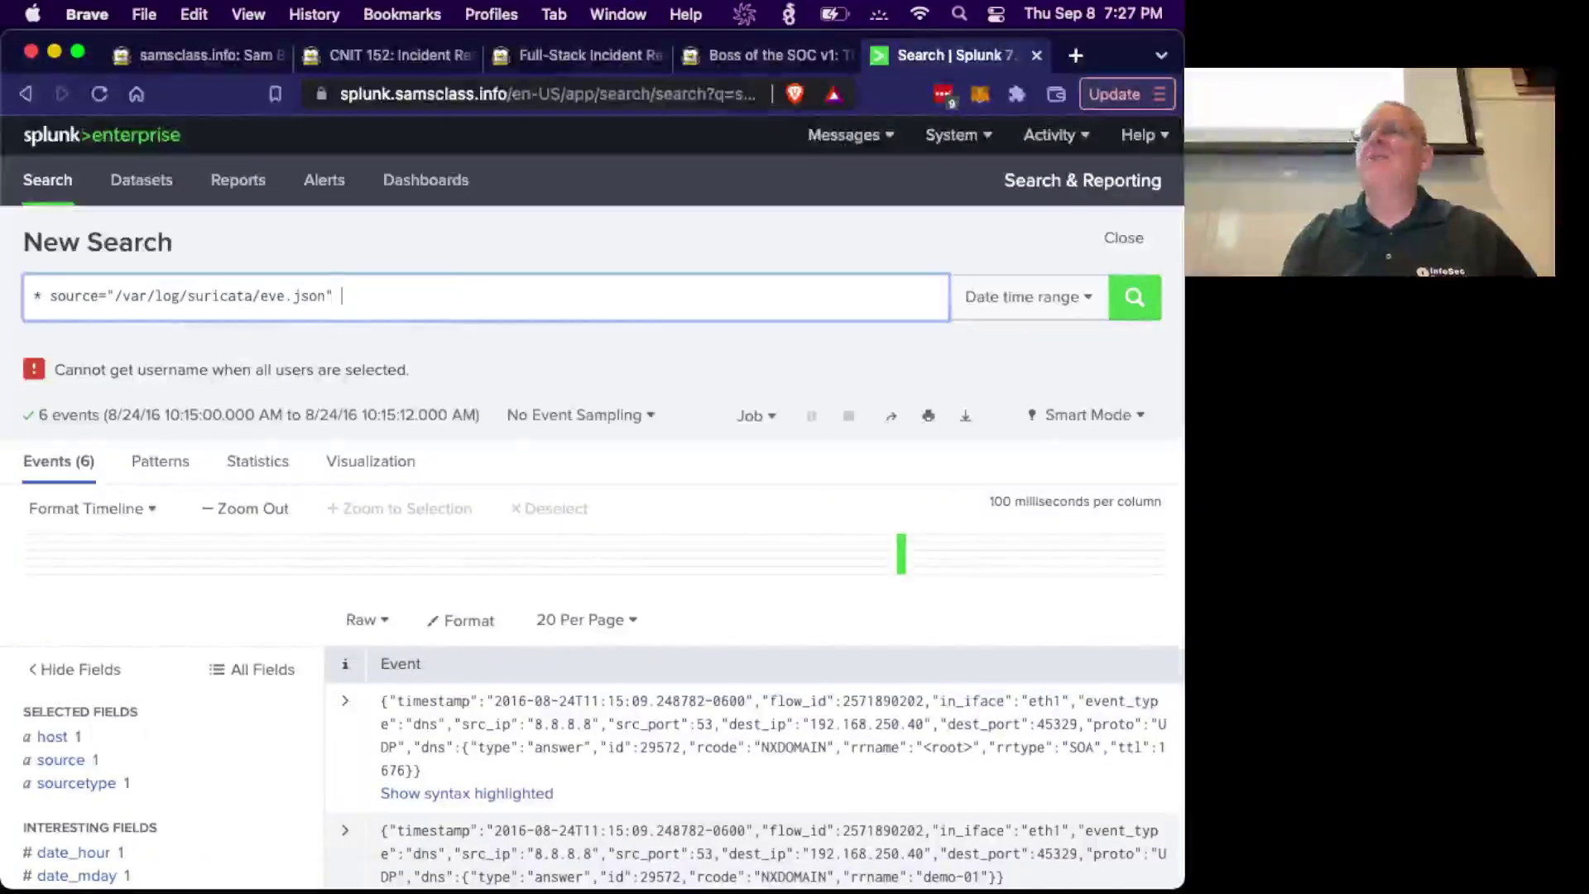
key(Return)
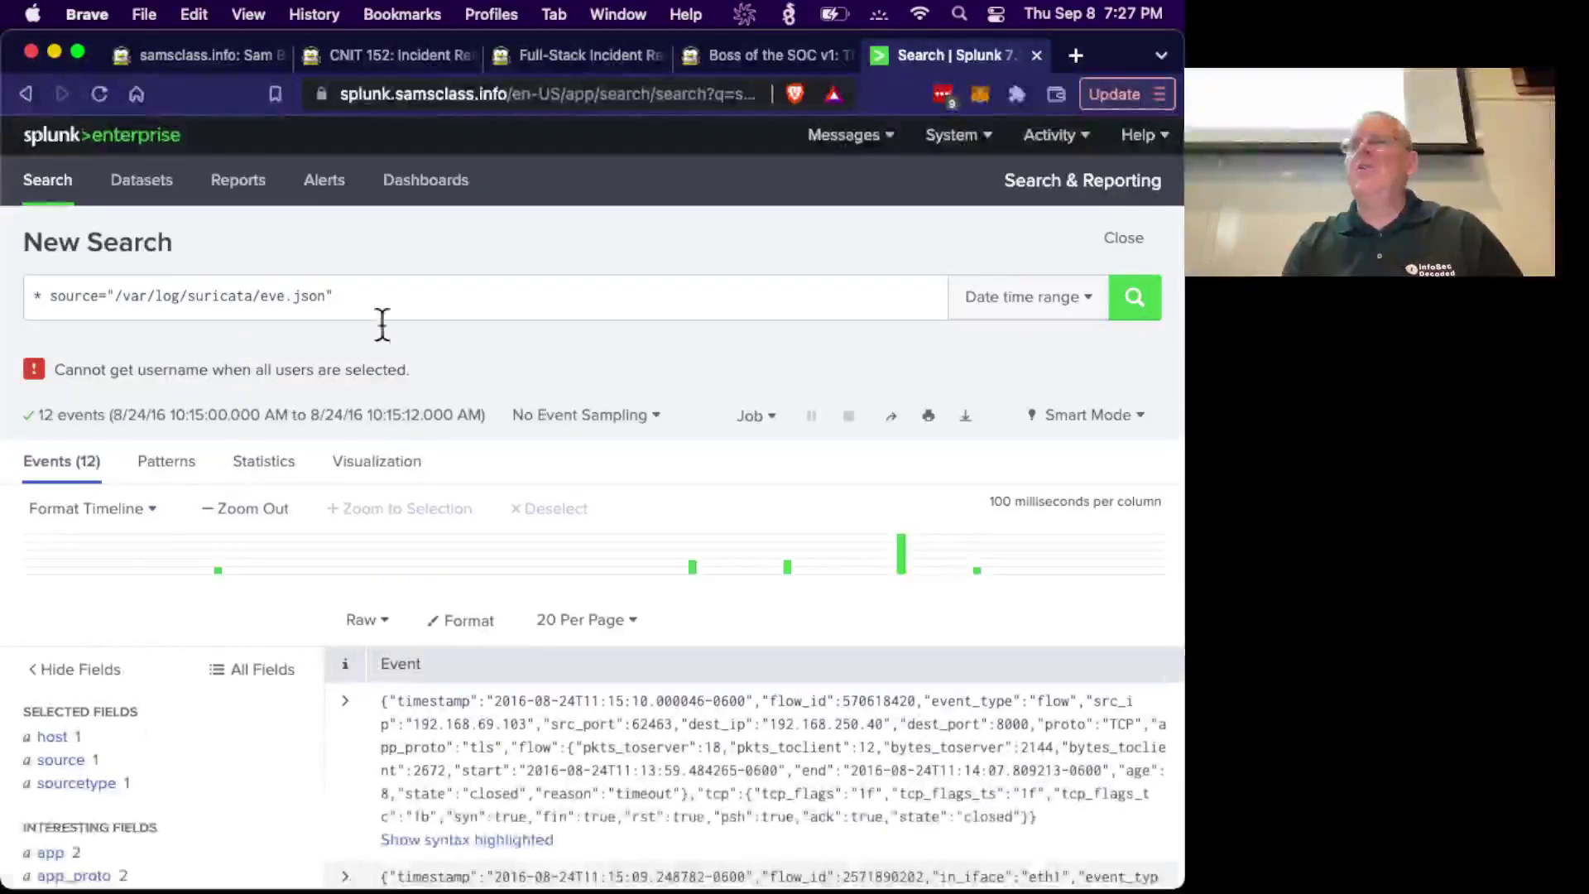
scroll(42, 703, down, 10)
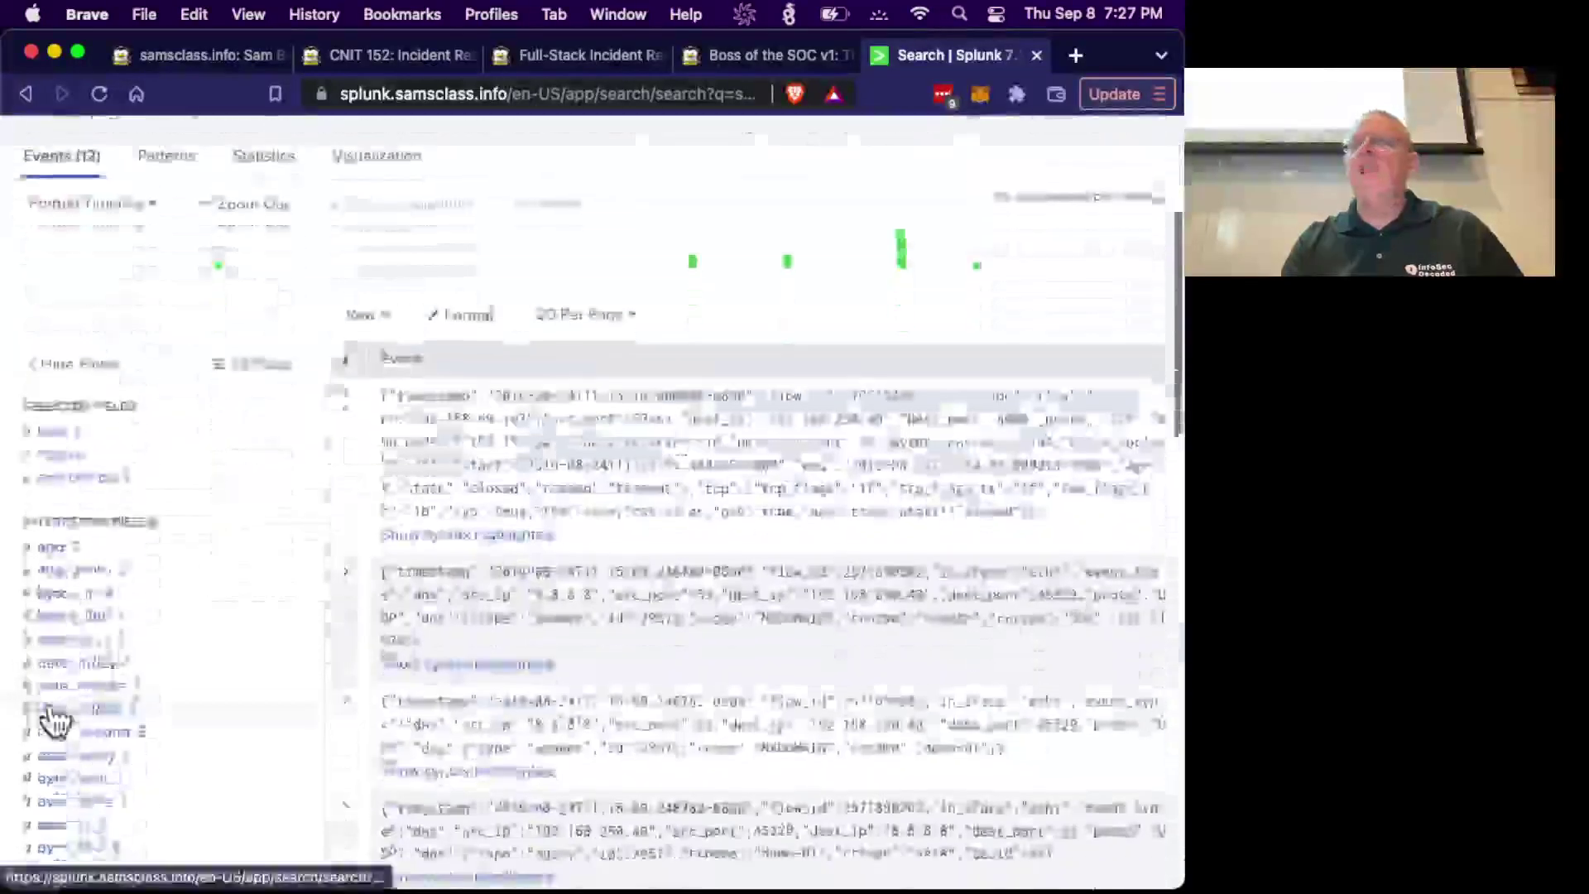
scroll(54, 720, down, 10)
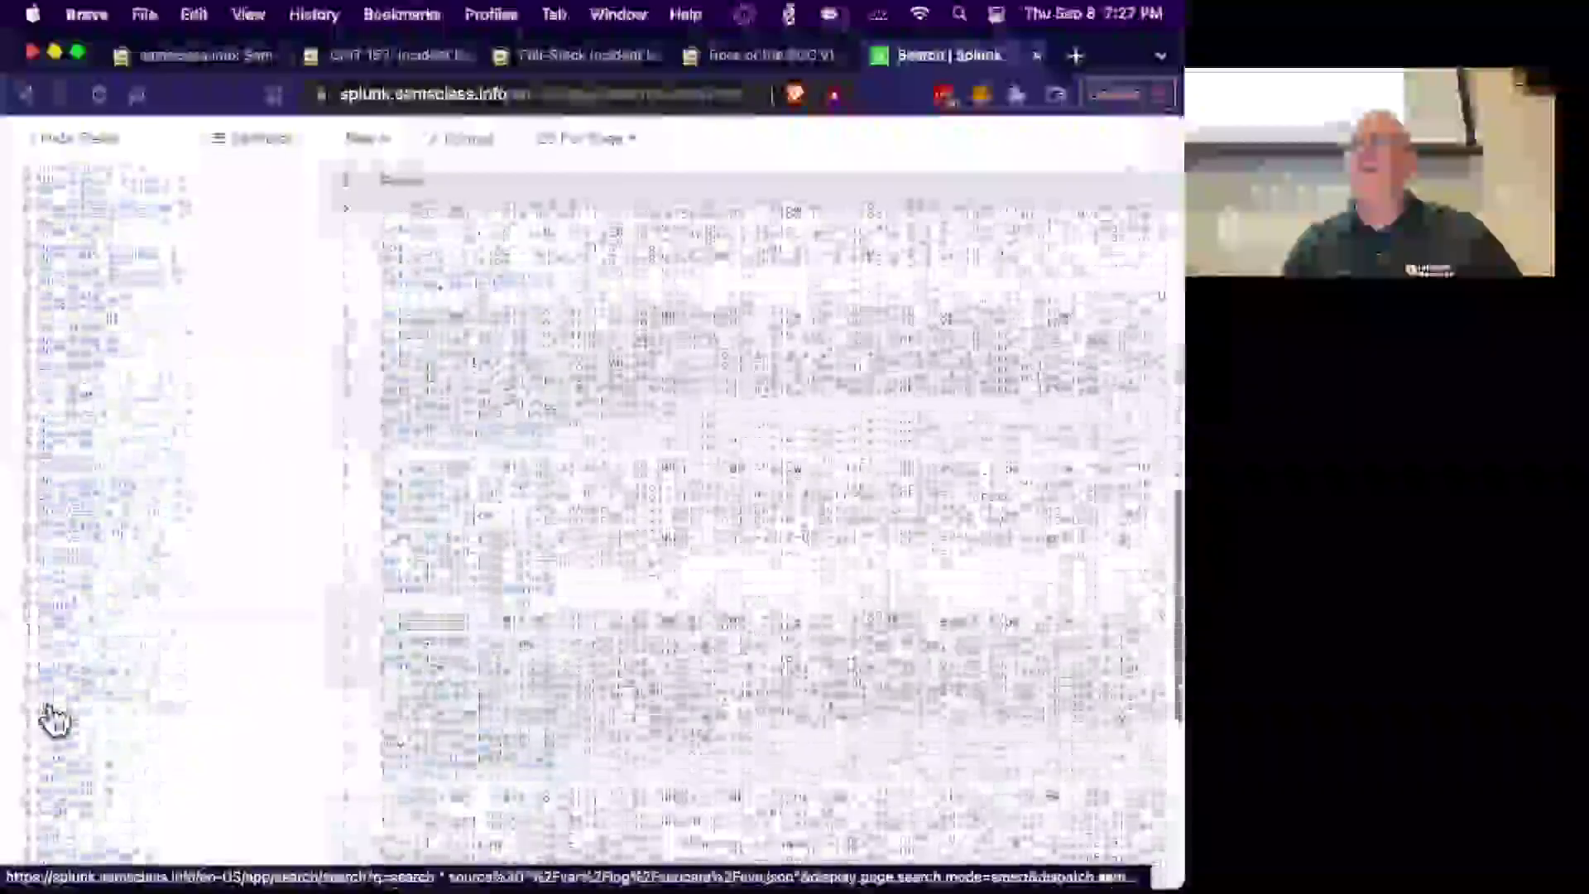
scroll(54, 720, down, 2)
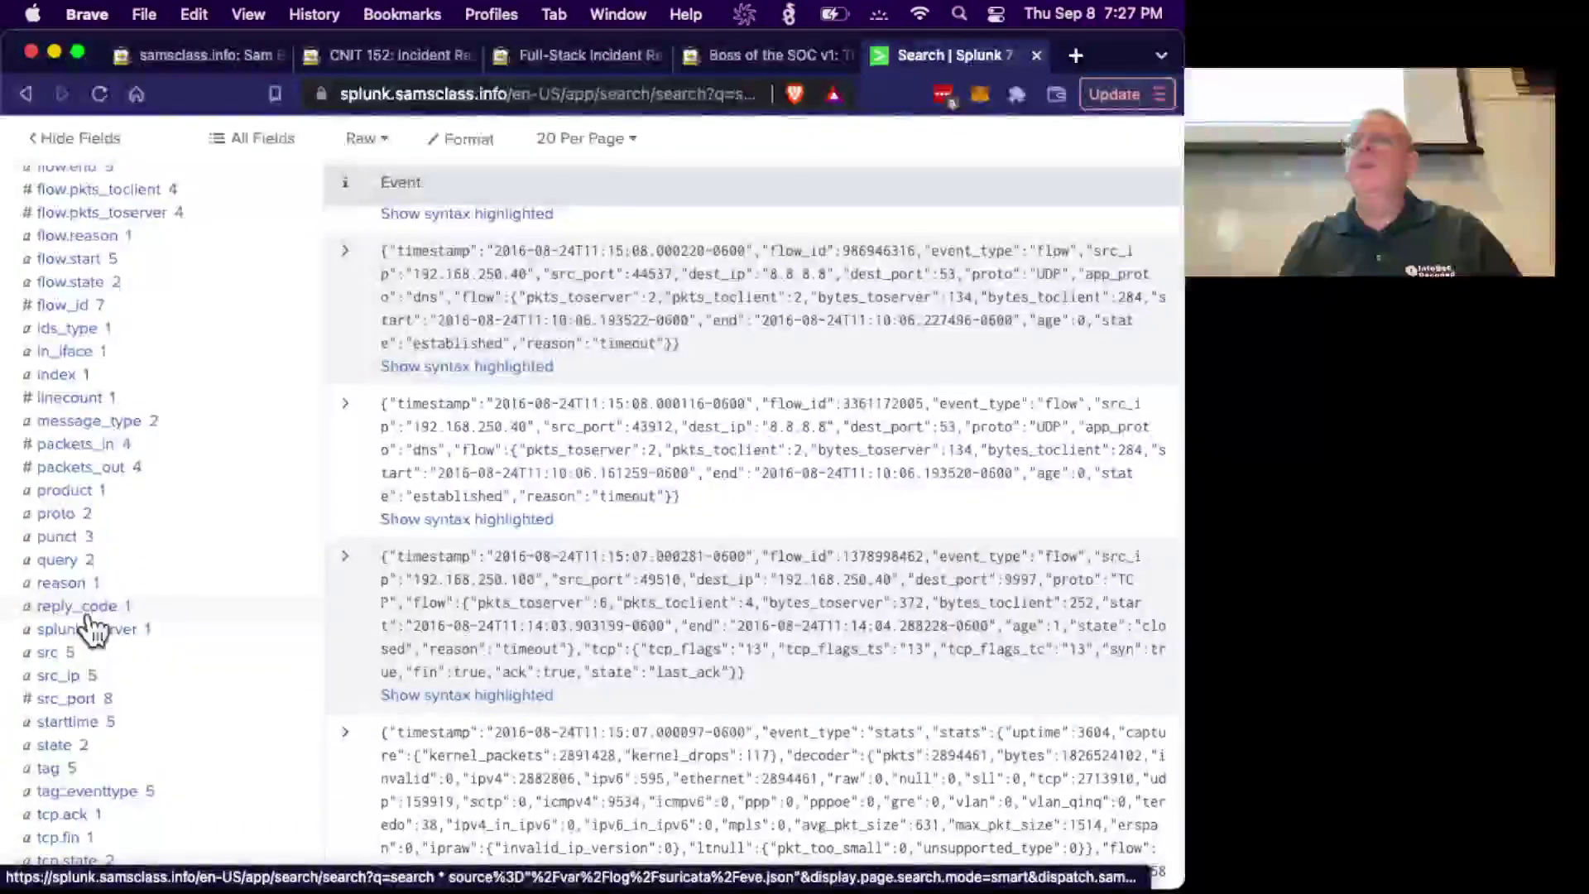
scroll(91, 630, up, 15)
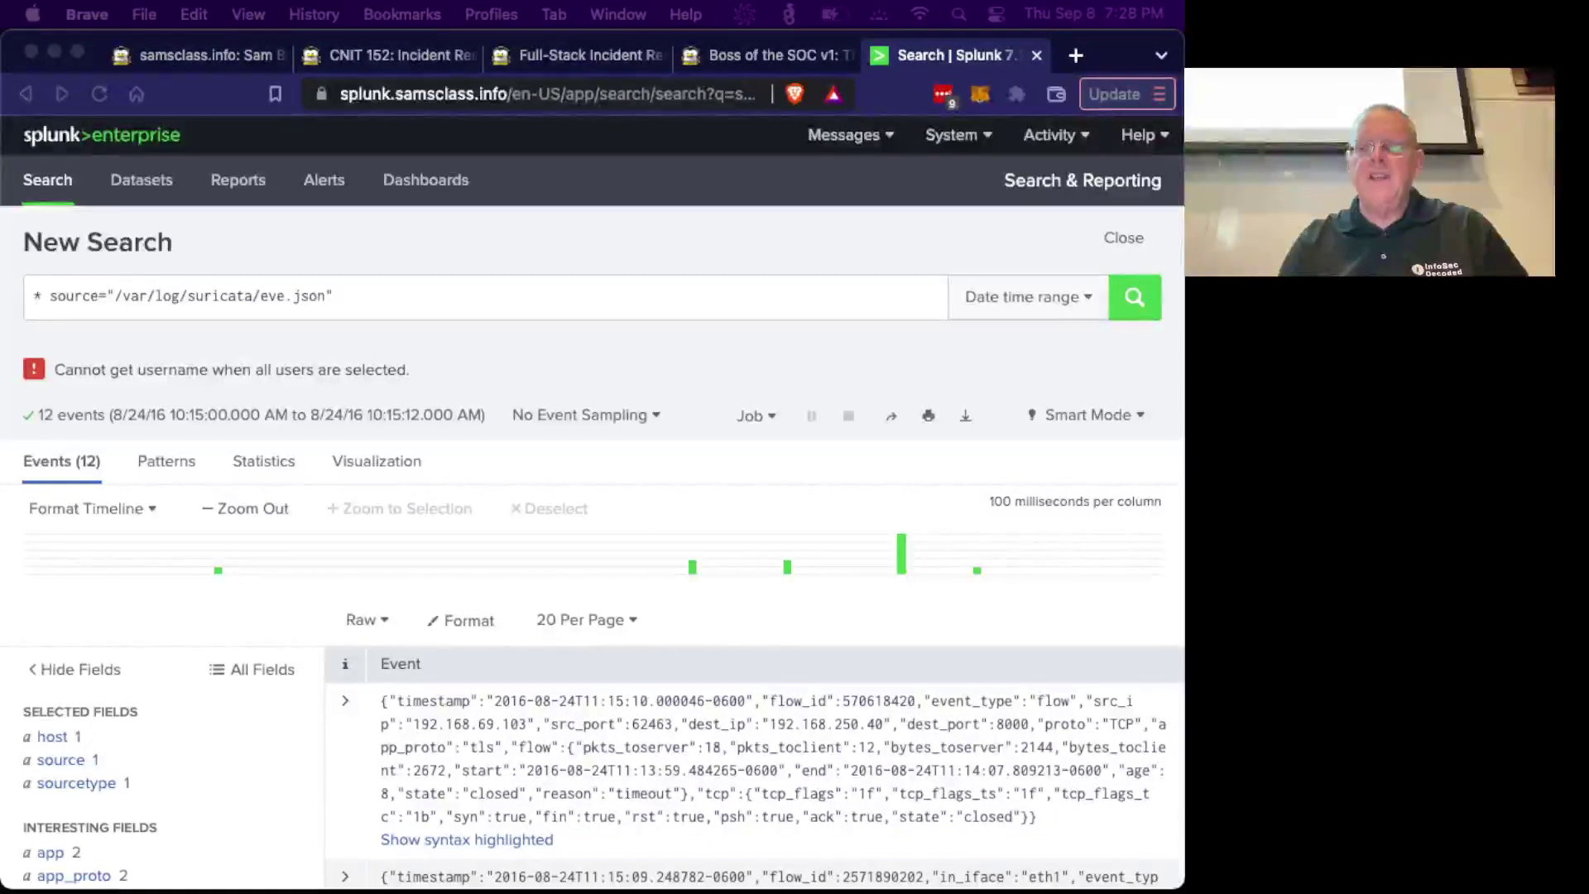
Replace the search with index="botsv1" cerber source="/var/log/suricata/eve.json" signature="ETPRO TROJAN Ransomware/Cerber Onion Domain Lookup" and run it.
click(251, 280)
key(super+a)
text(index="botsv1" cerber source="/var/log/suricata/eve.json" signature="ETPRO TROJAN Ransomware/Cerber Onion Domain Lookup")
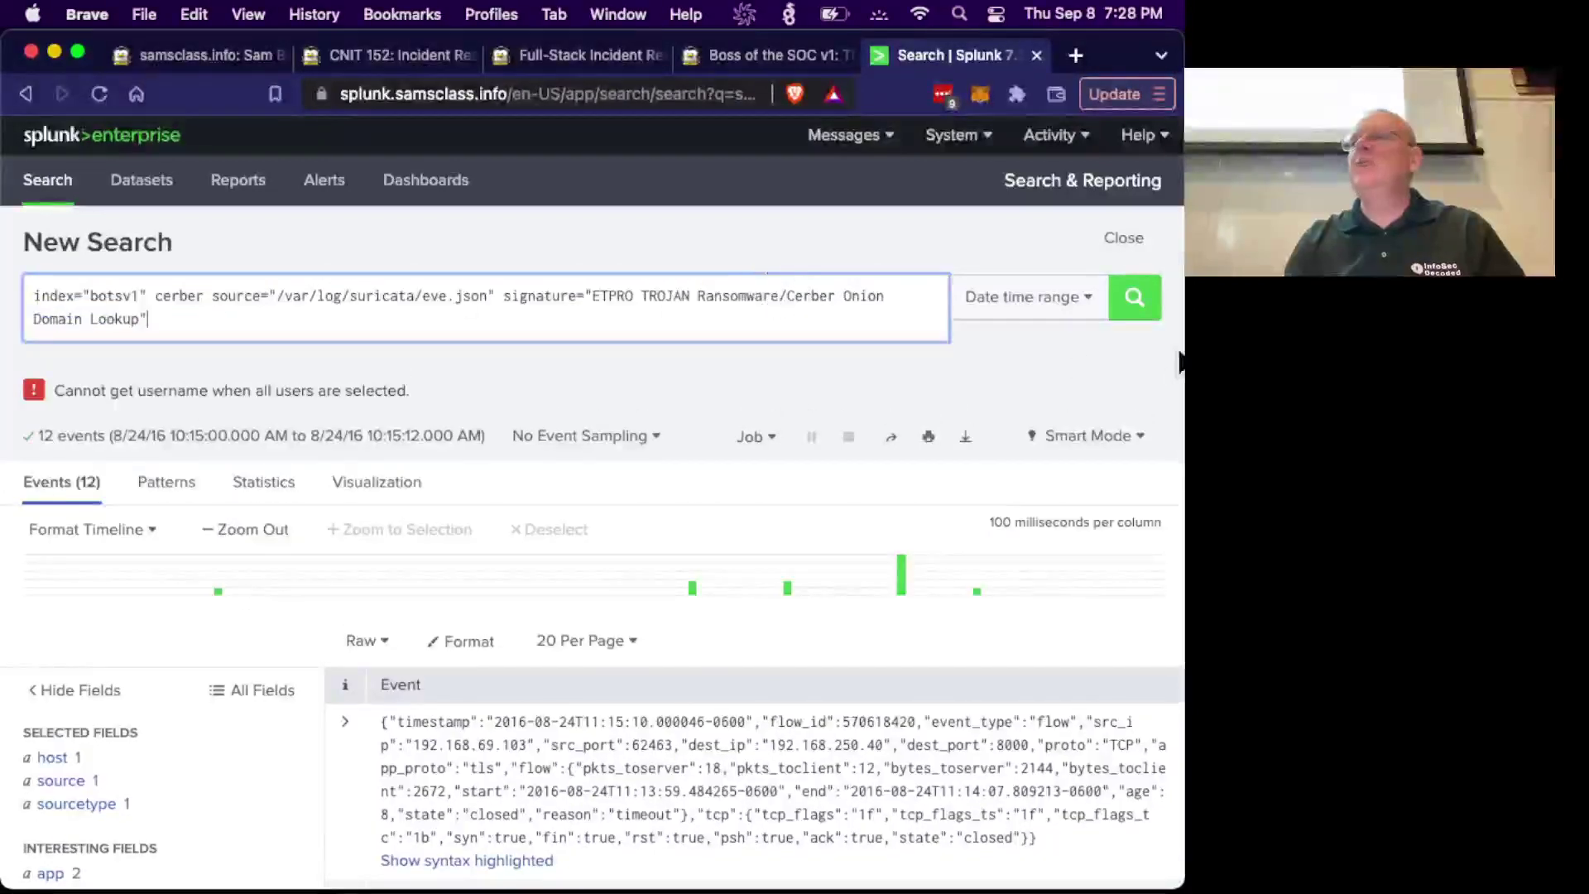
click(1134, 306)
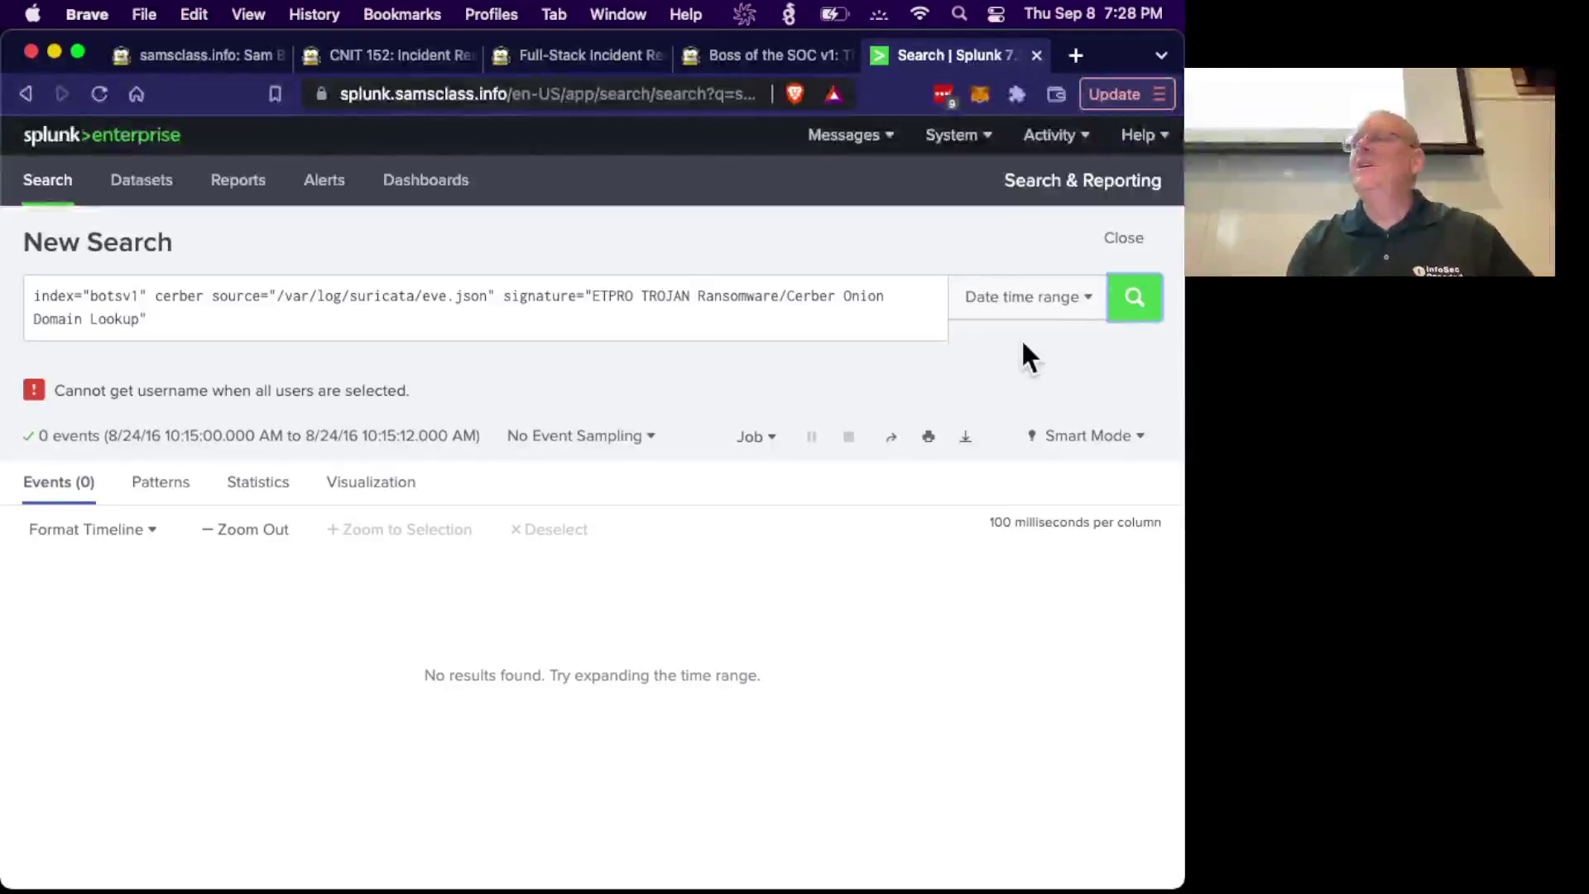
Try the search with a time range from 11:15:00.000 to 11:15:12.000 on 08/24/2016.
click(1089, 300)
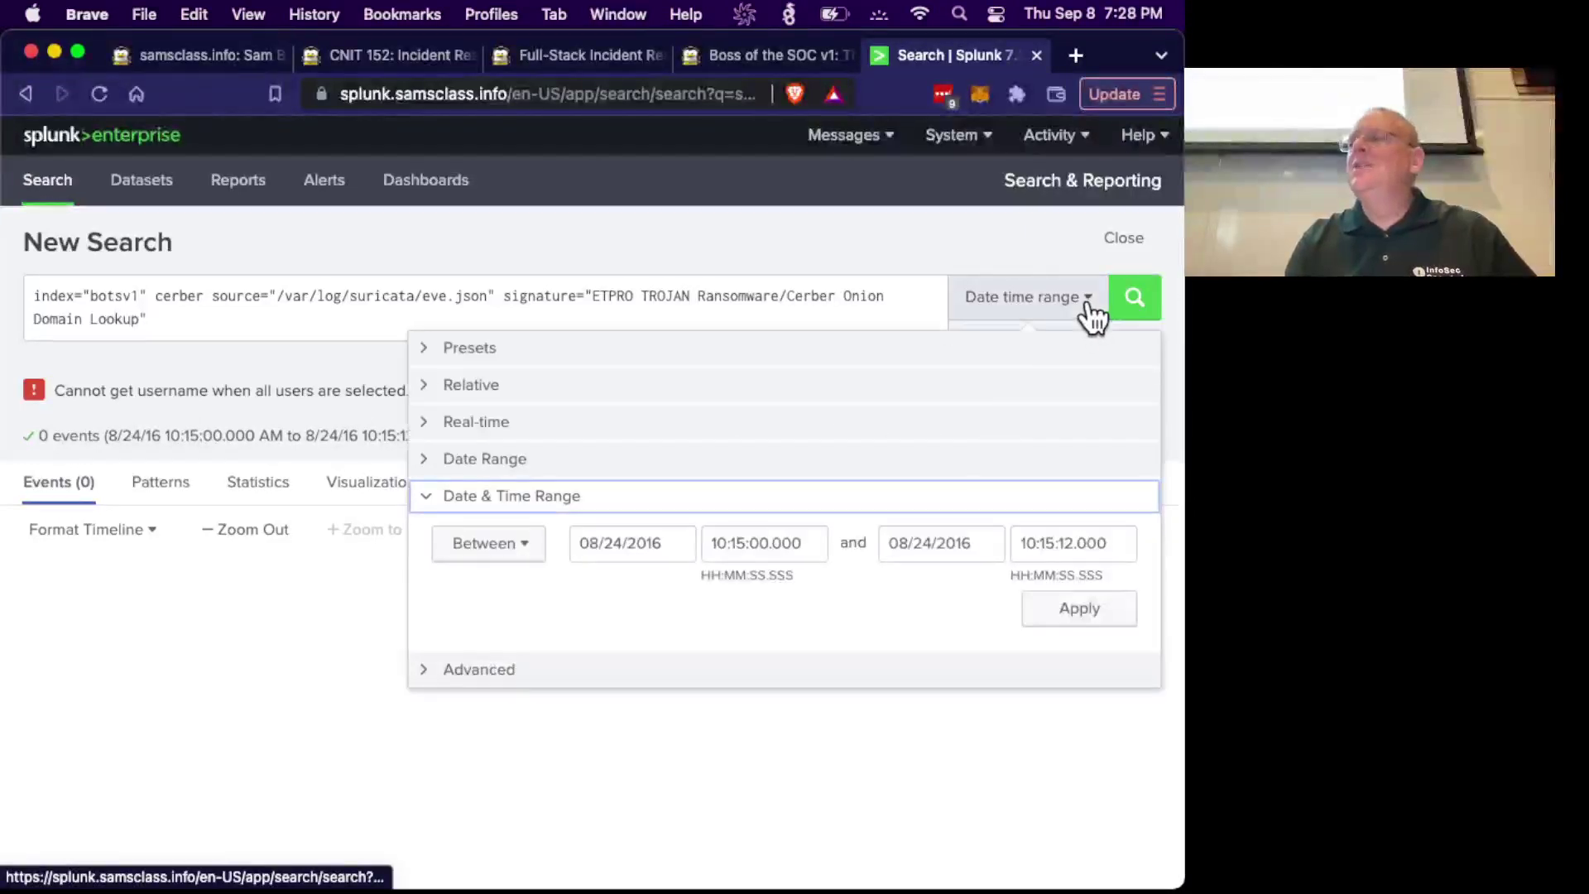
click(727, 546)
key(BackSpace)
text(1)
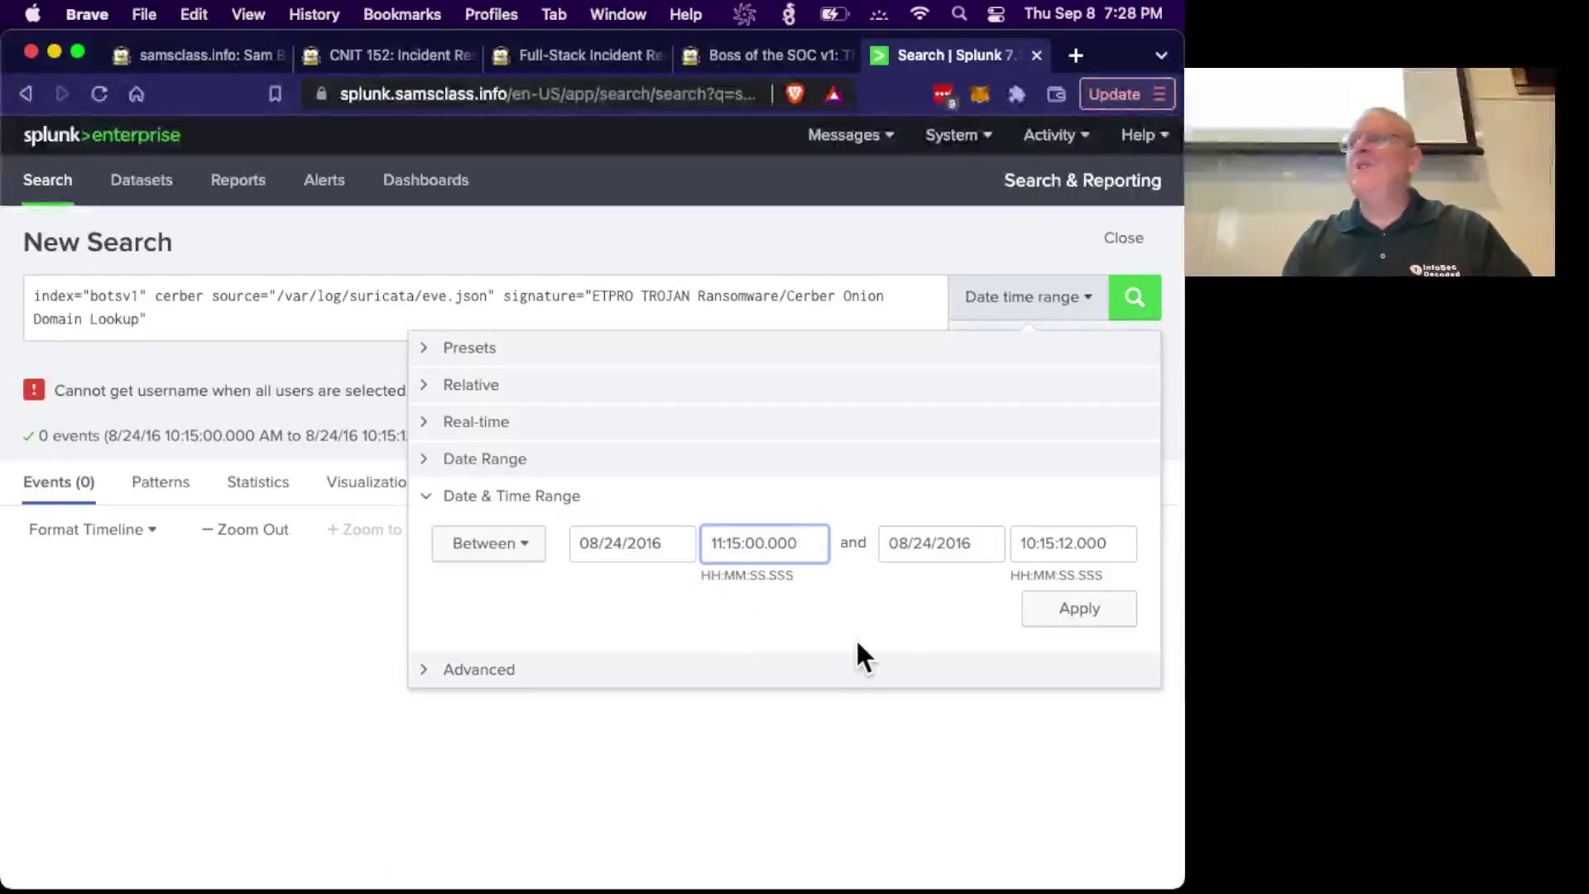
click(1029, 543)
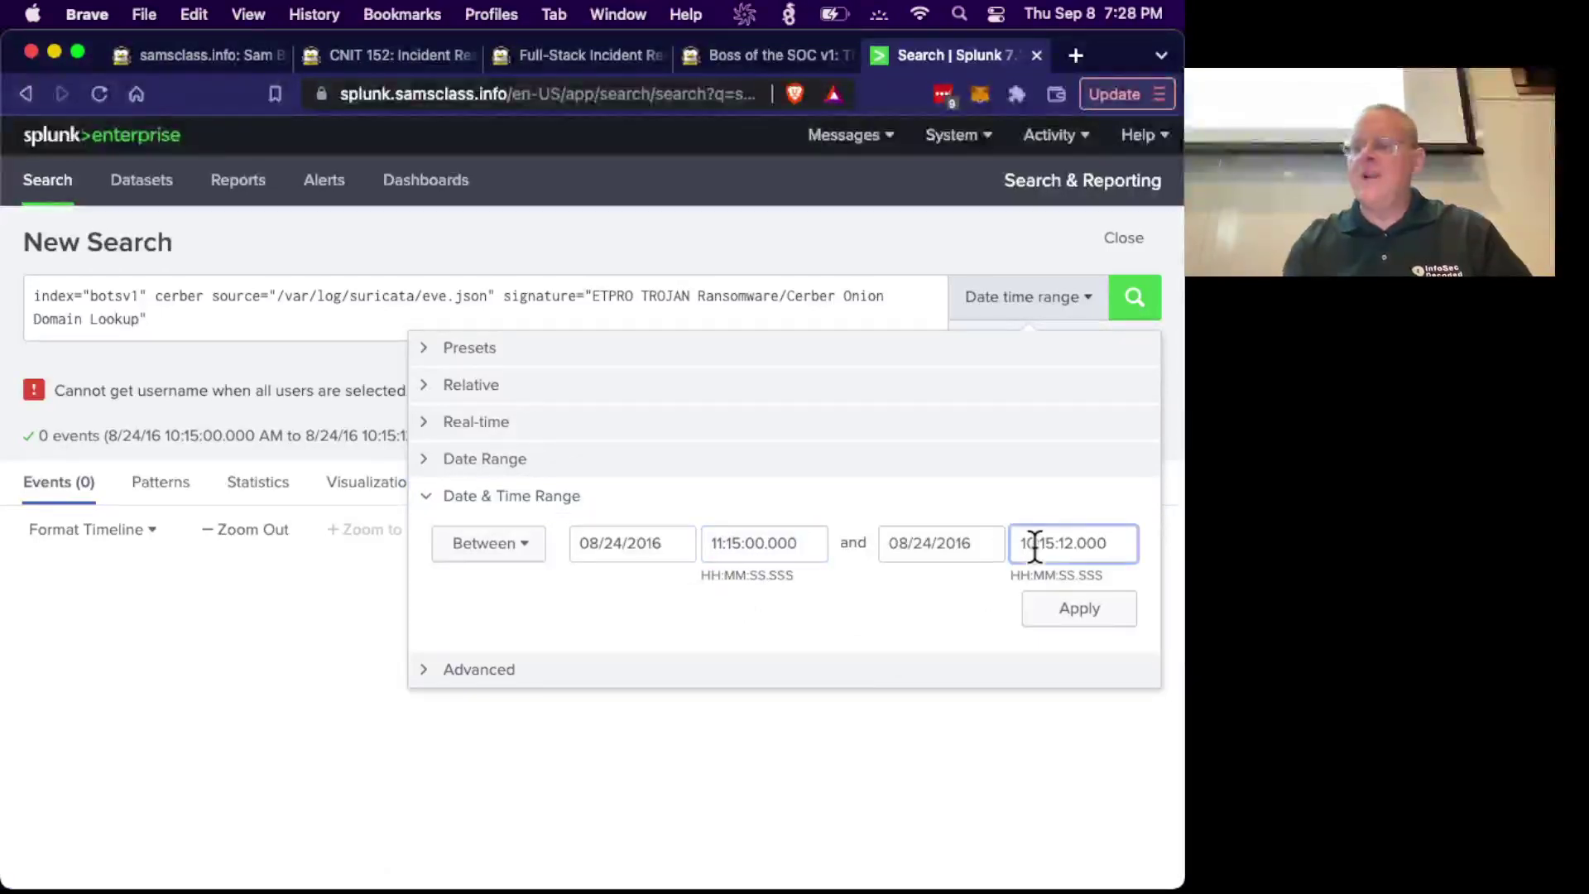
key(BackSpace)
text(1)
click(1067, 614)
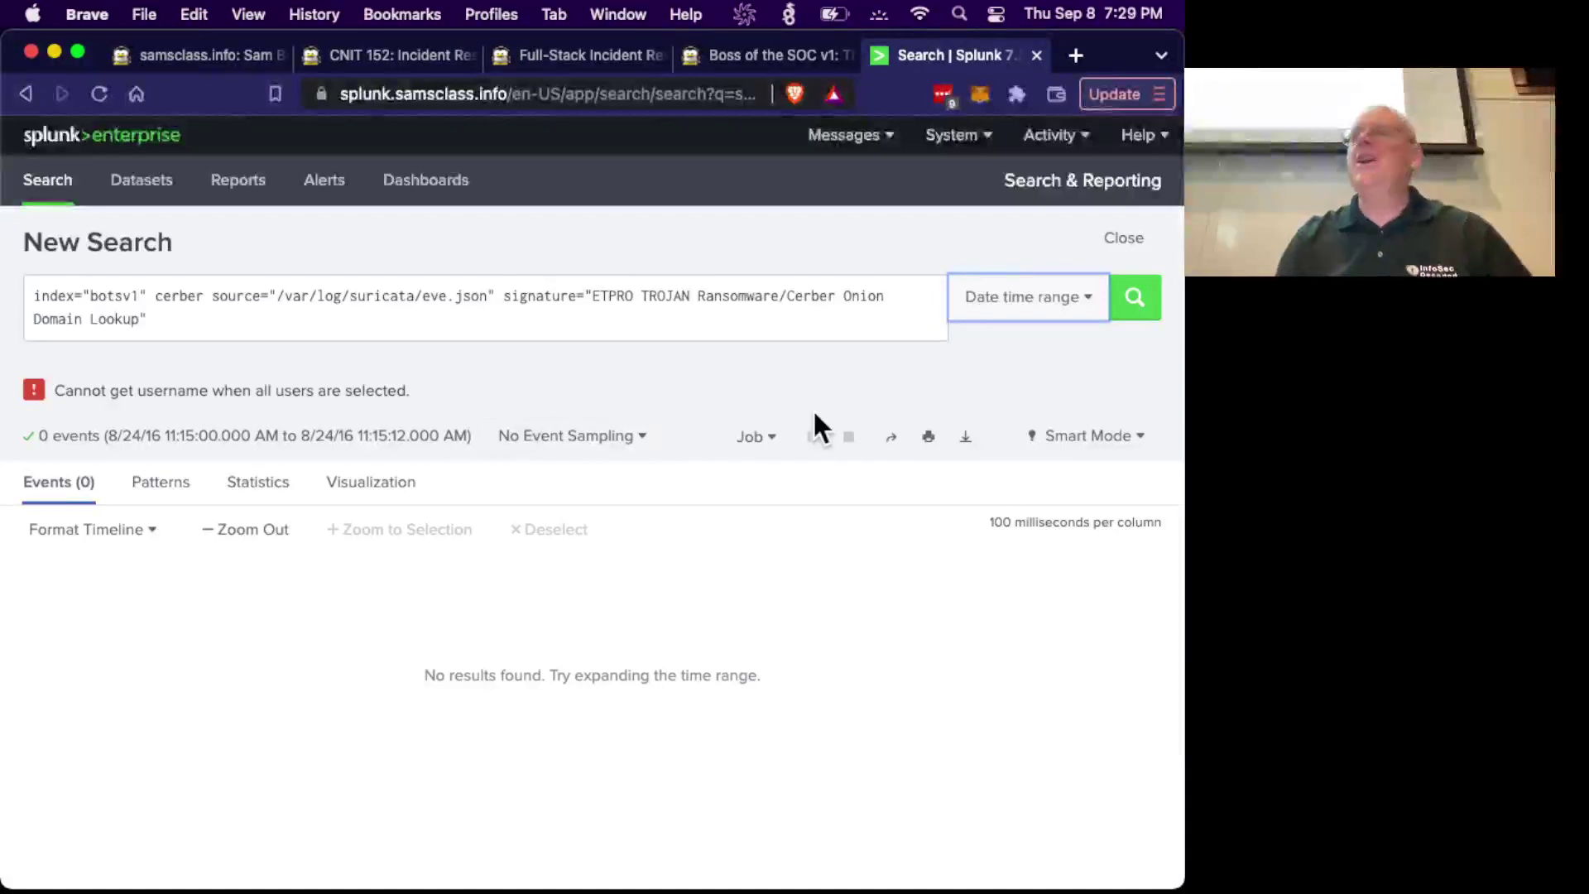
Extend the end of the search's time range to 11:15:13.000 and apply it.
click(1044, 300)
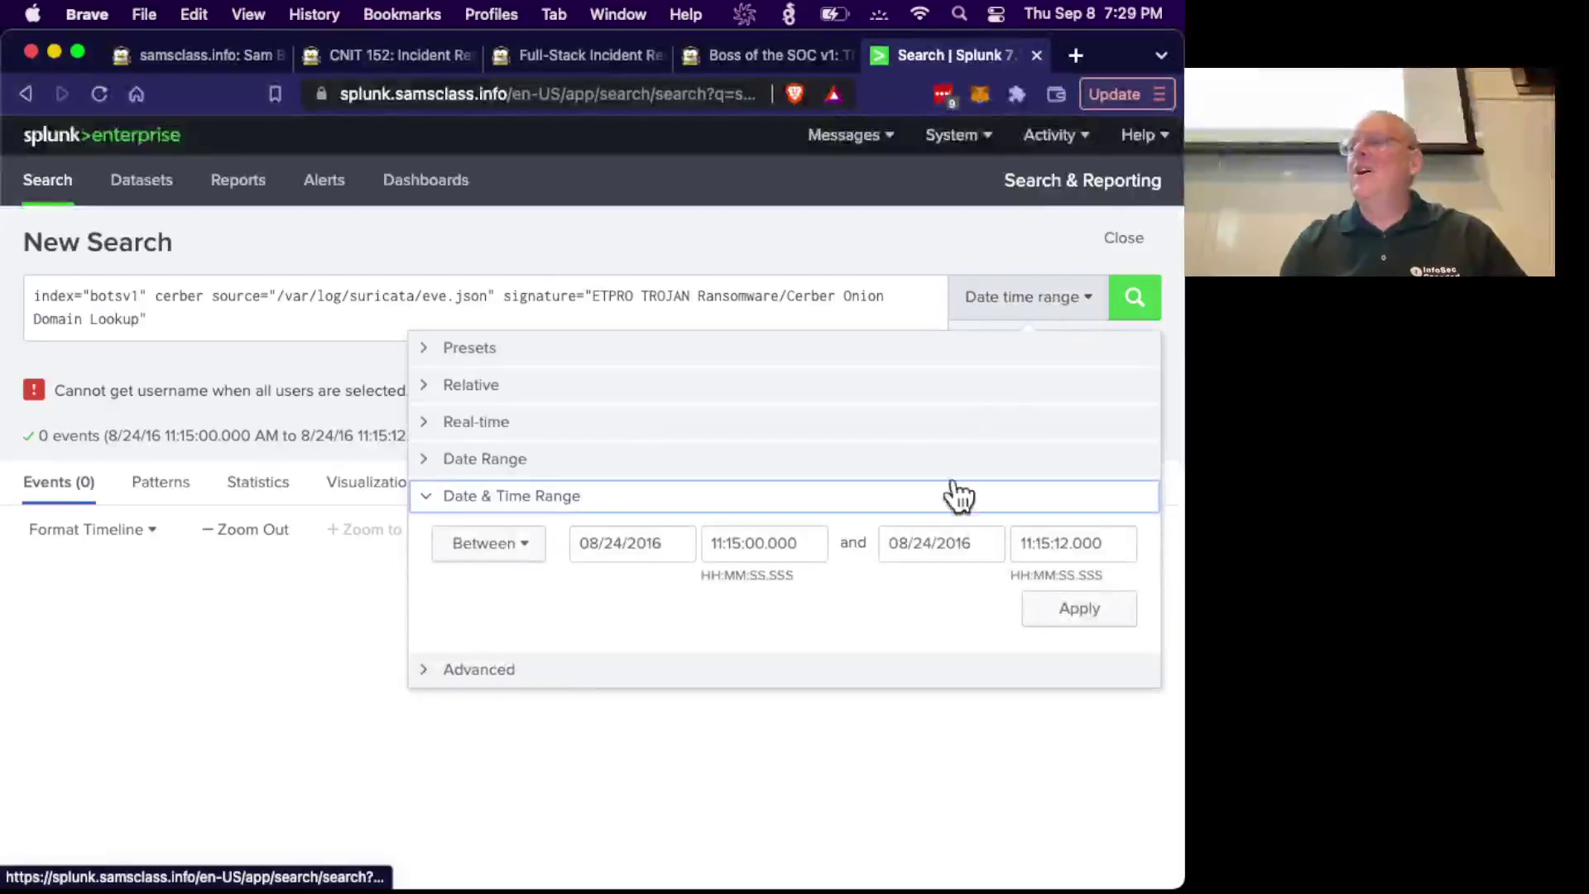
click(1069, 546)
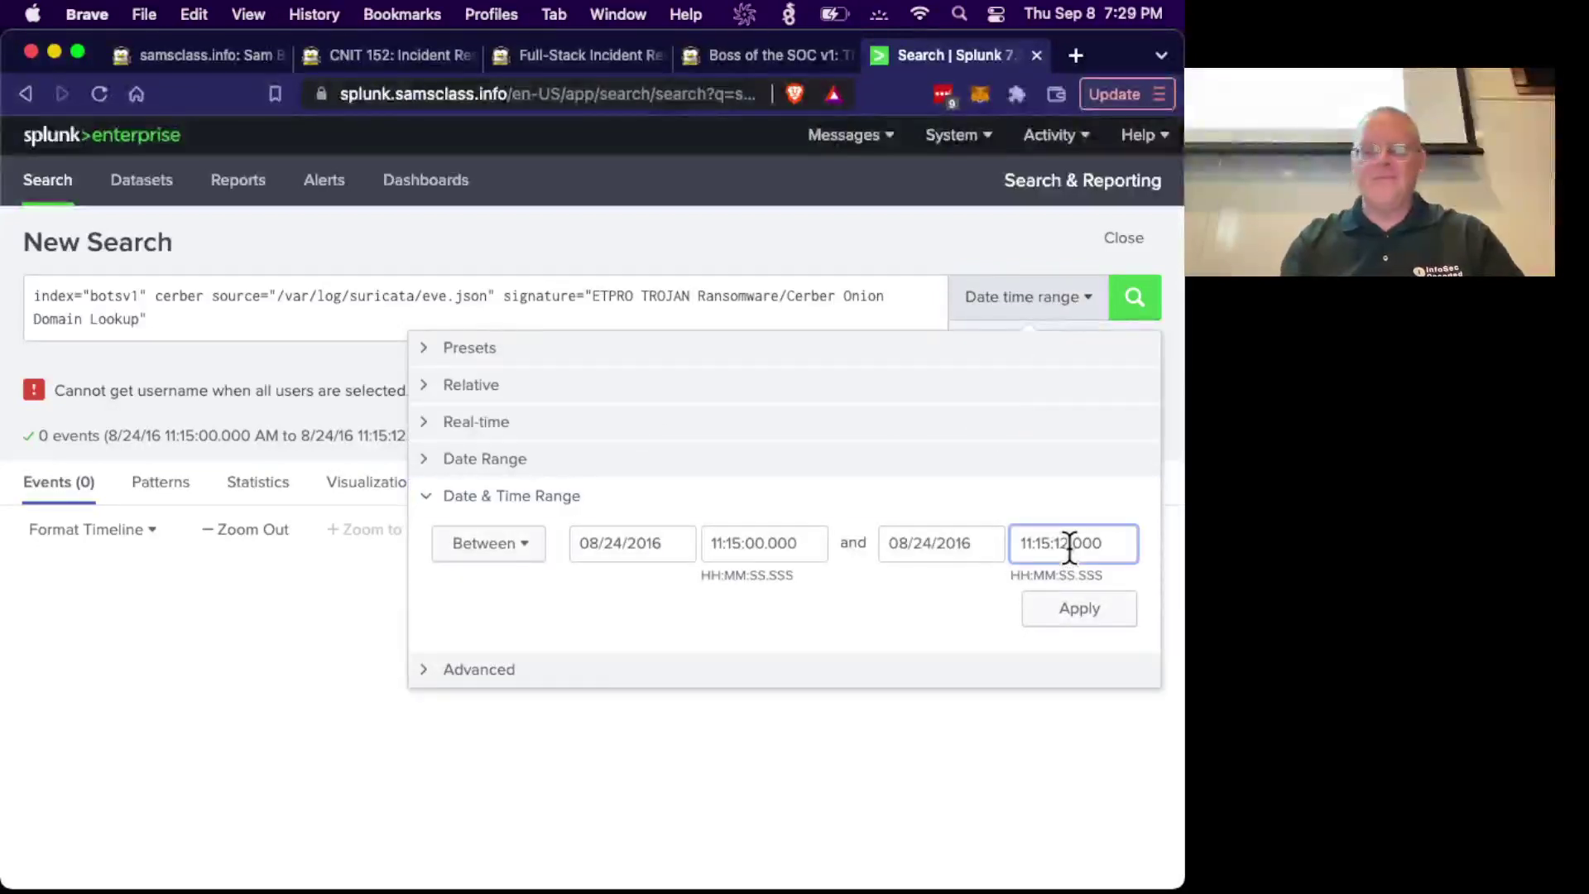
click(1080, 616)
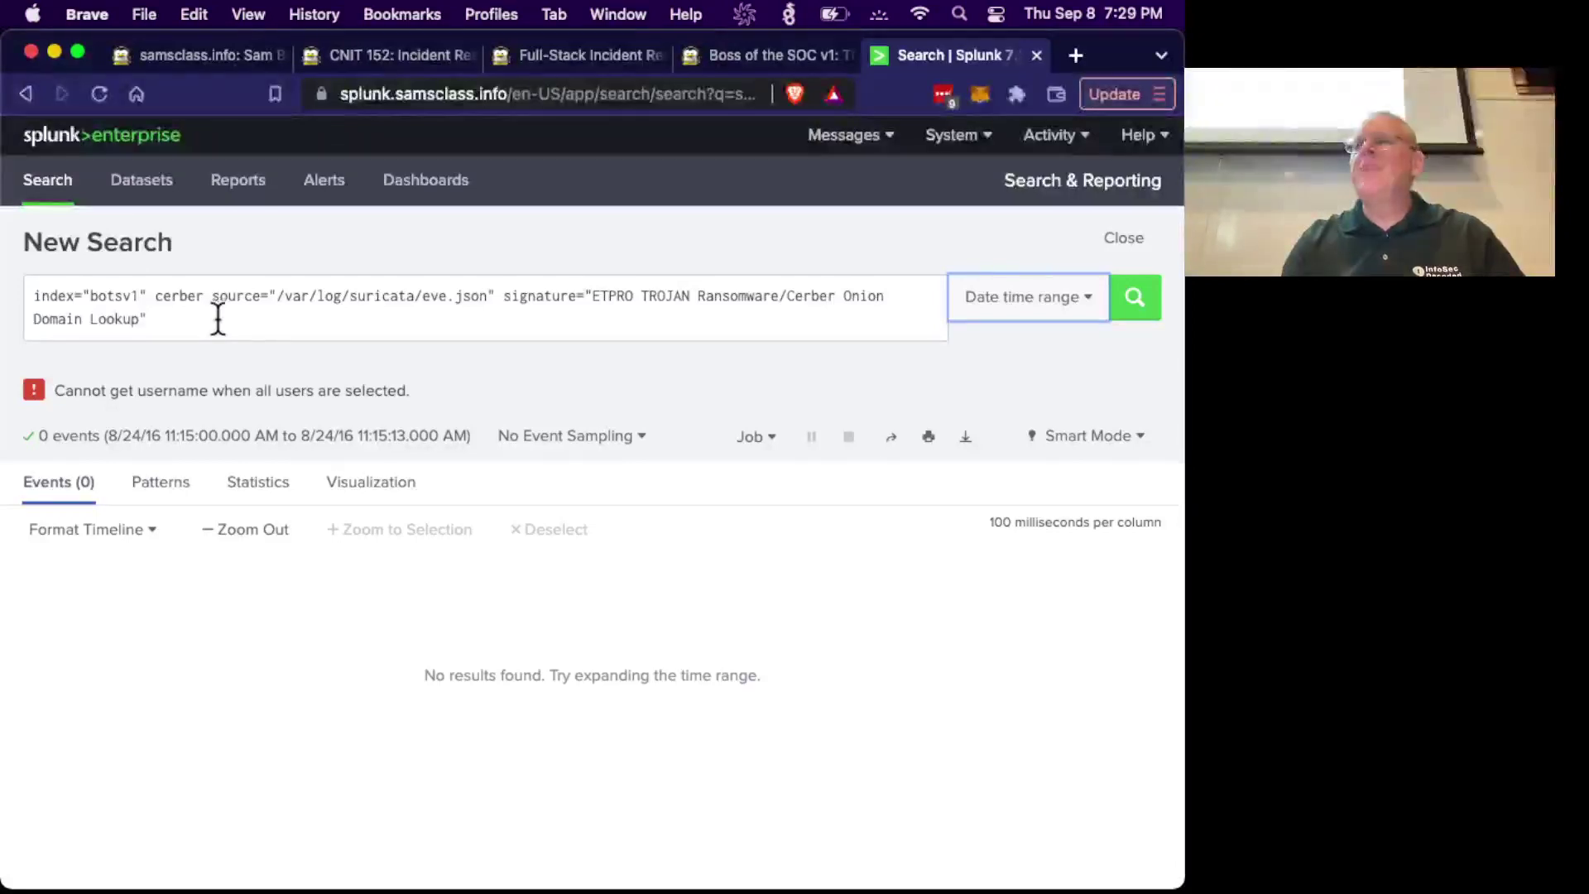
Set the time range to 10:15:00.000 through 10:15:13.000 on 08/24/2016, apply it, and review the Onion Domain Lookup alerts.
click(1051, 311)
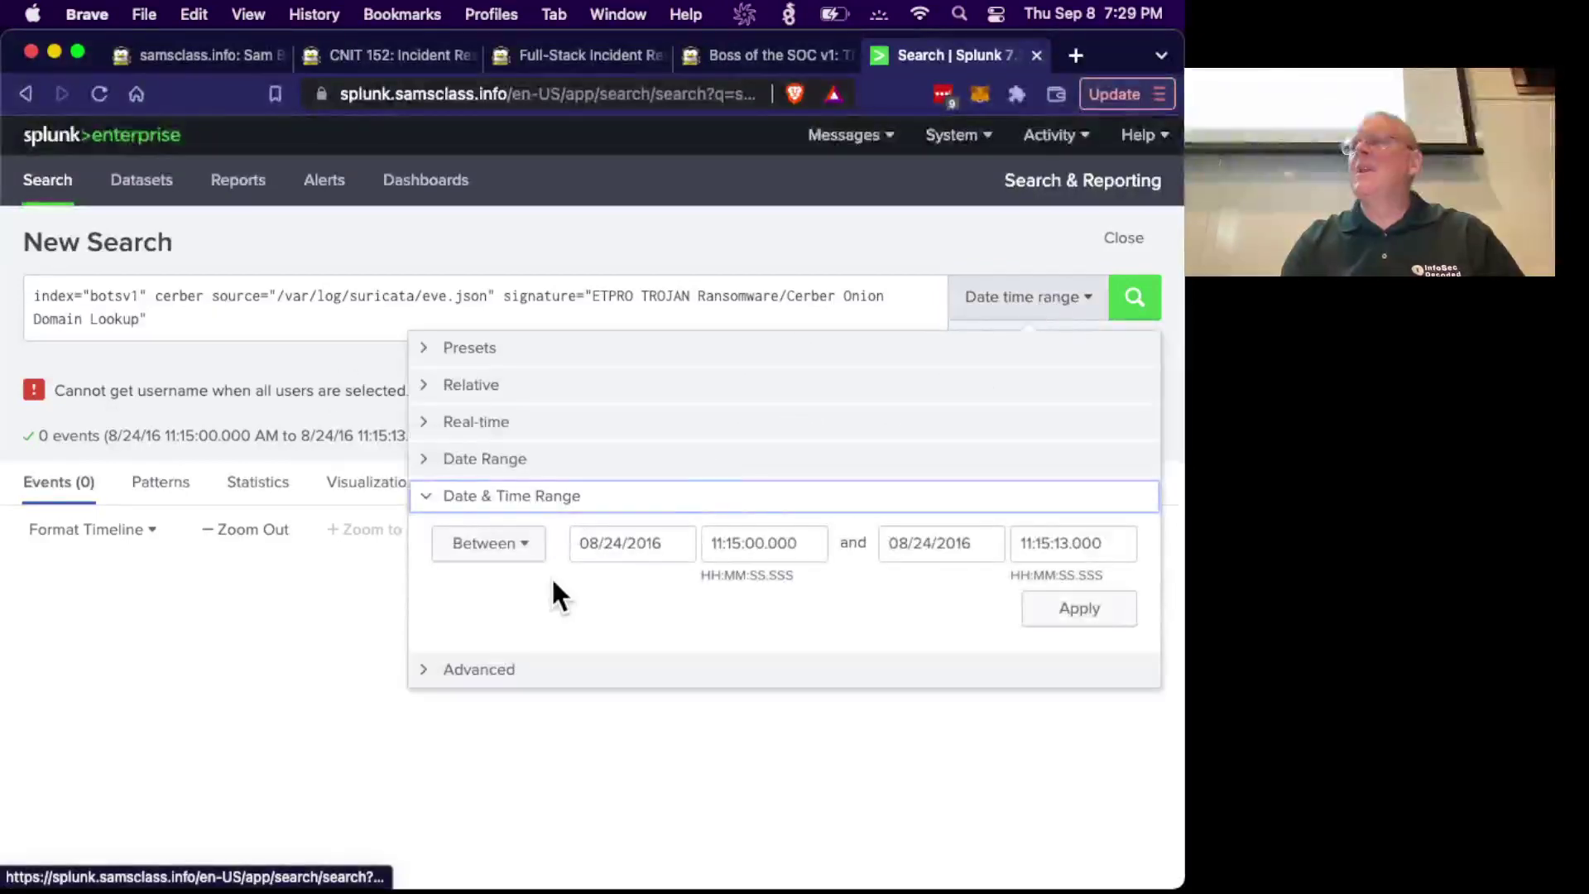
click(722, 543)
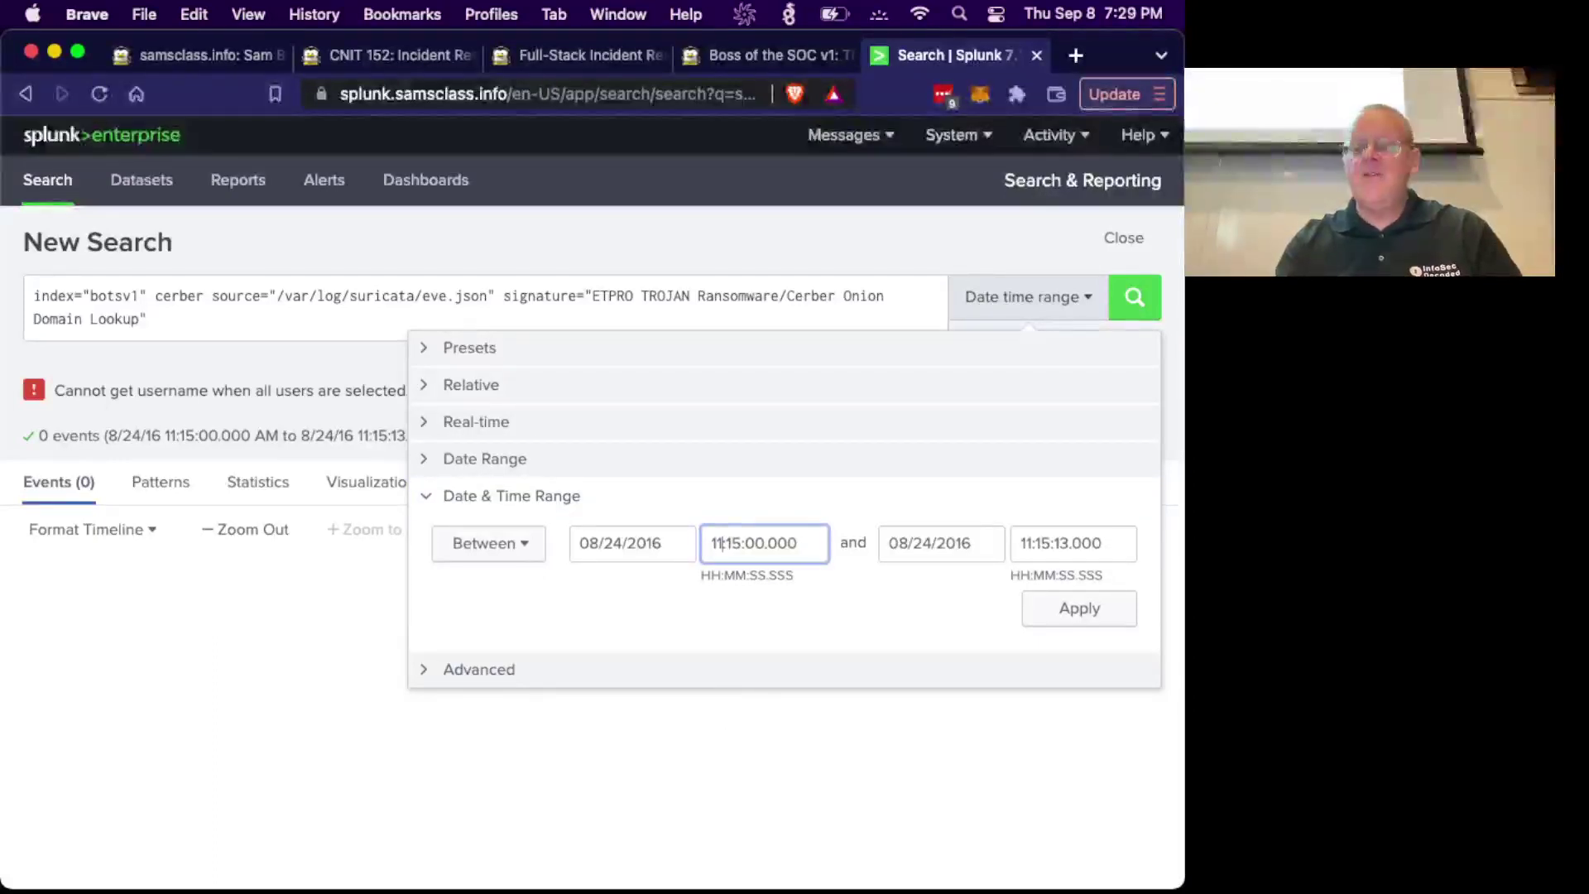
key(BackSpace)
text(0)
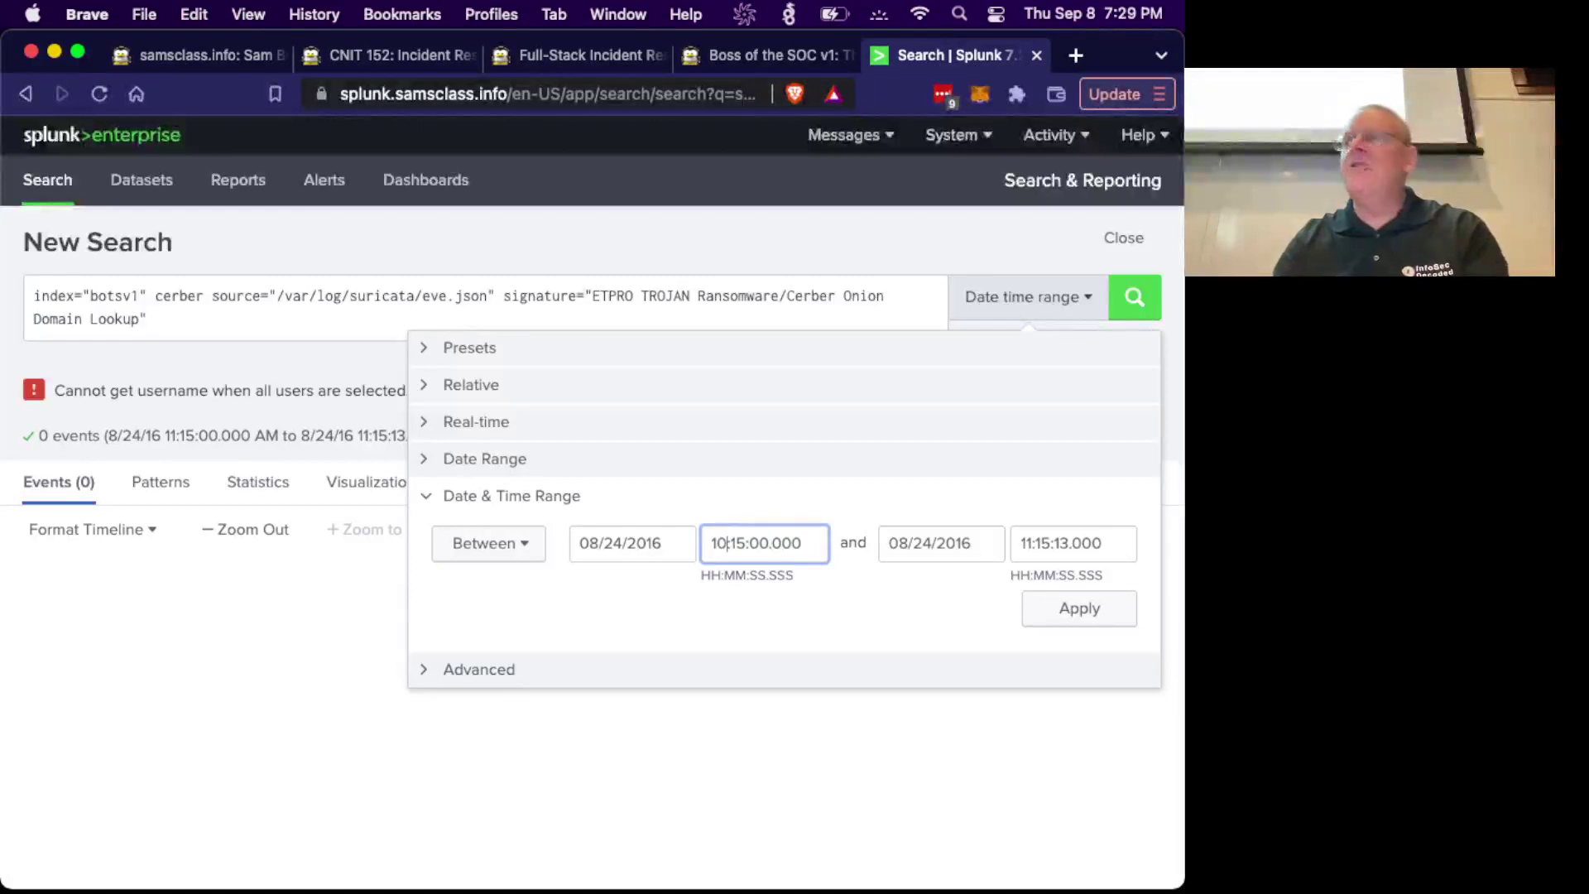
click(1034, 543)
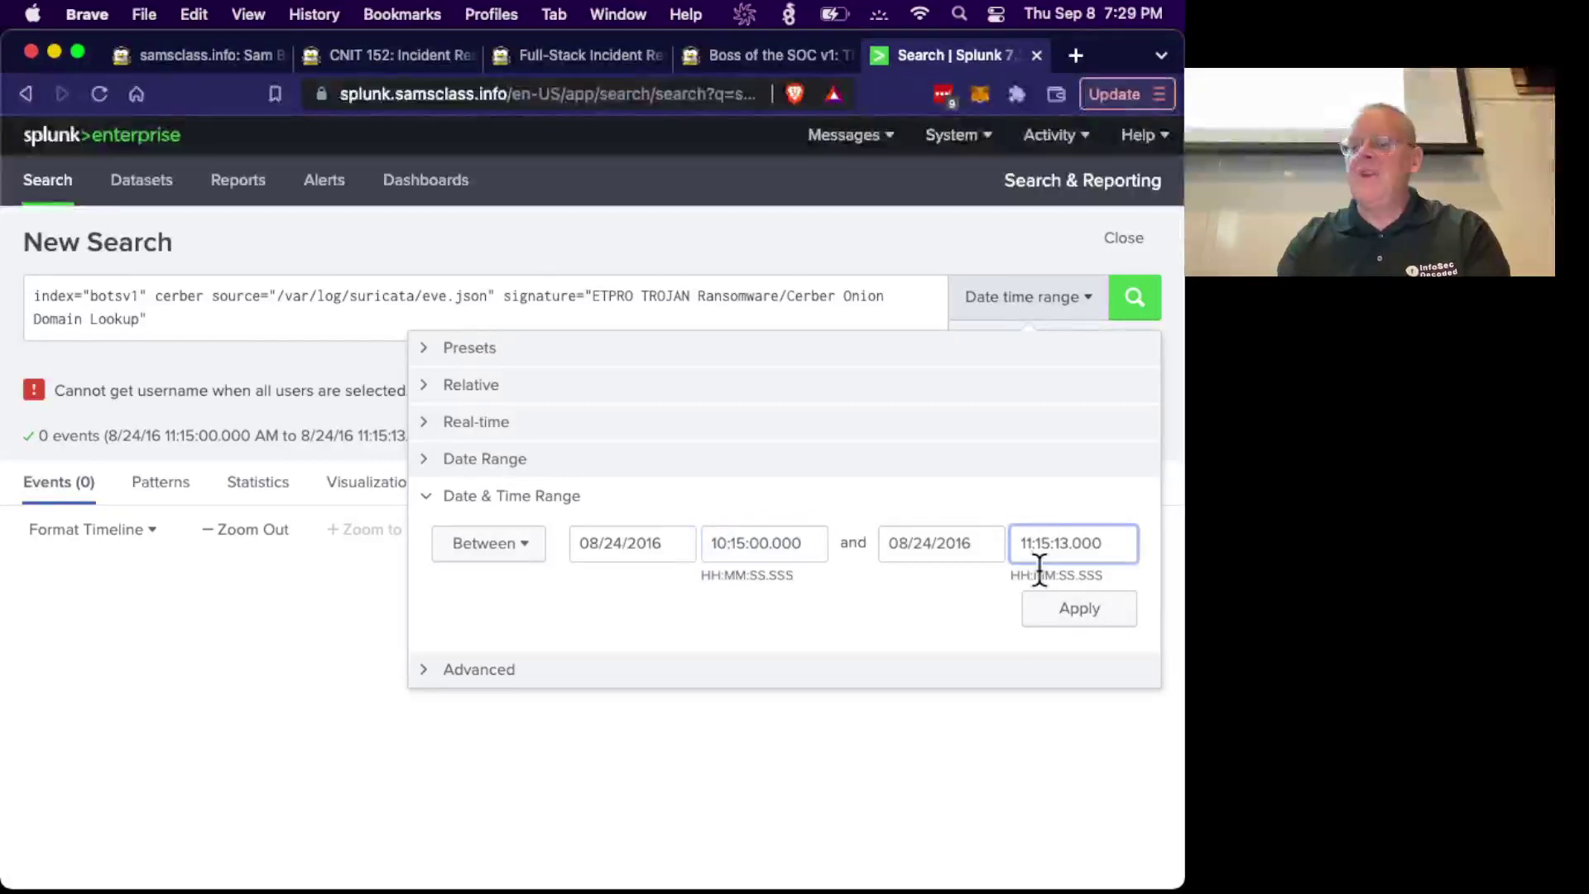
click(1082, 610)
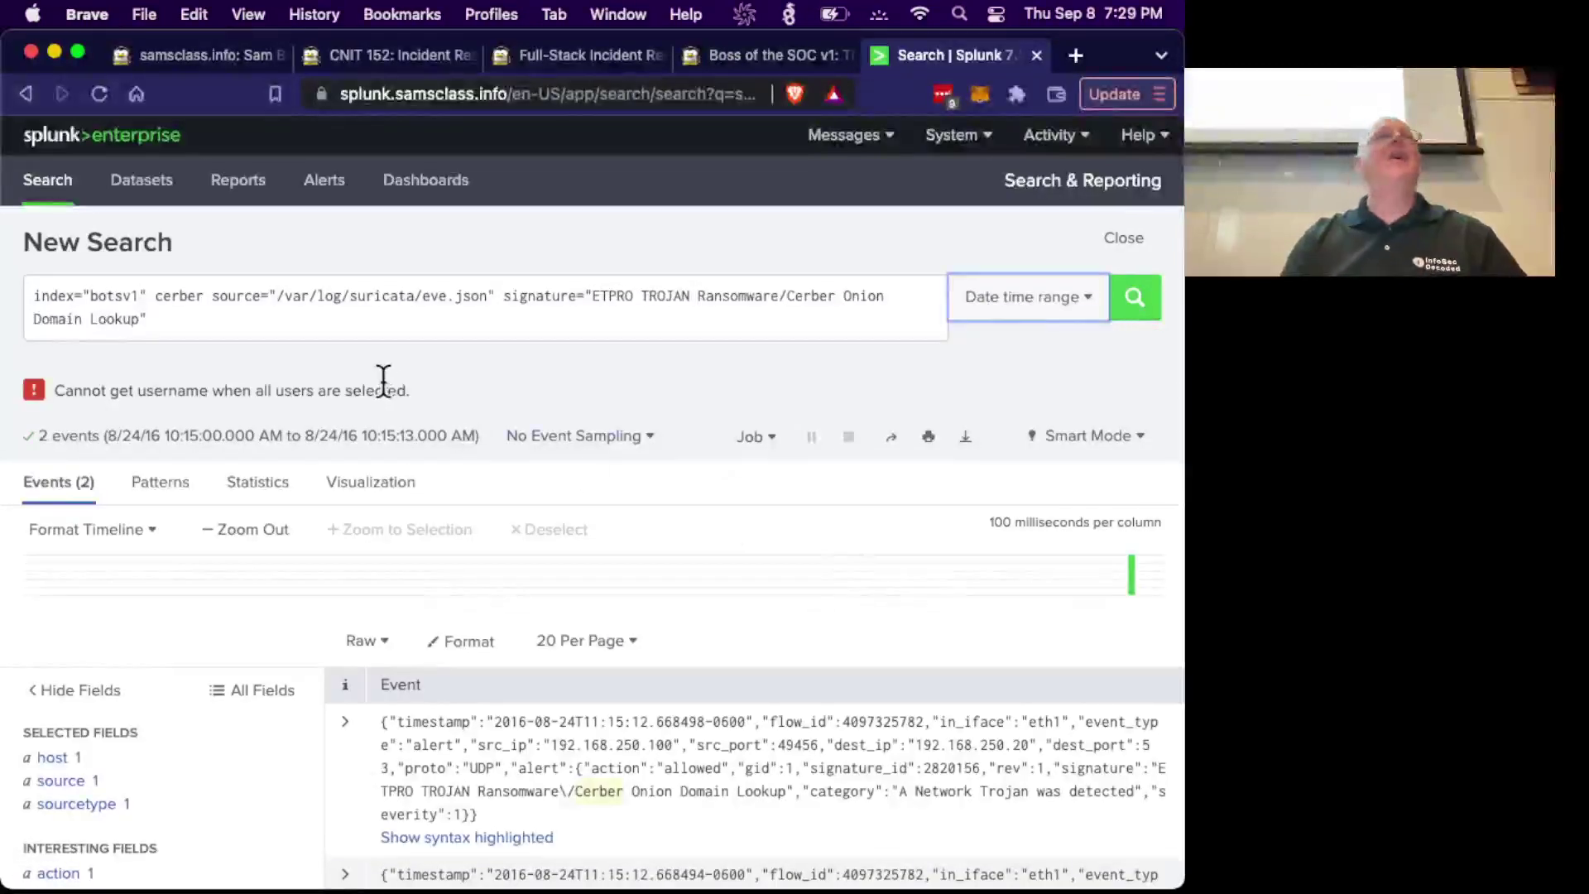
scroll(544, 744, down, 5)
scroll(669, 836, up, 5)
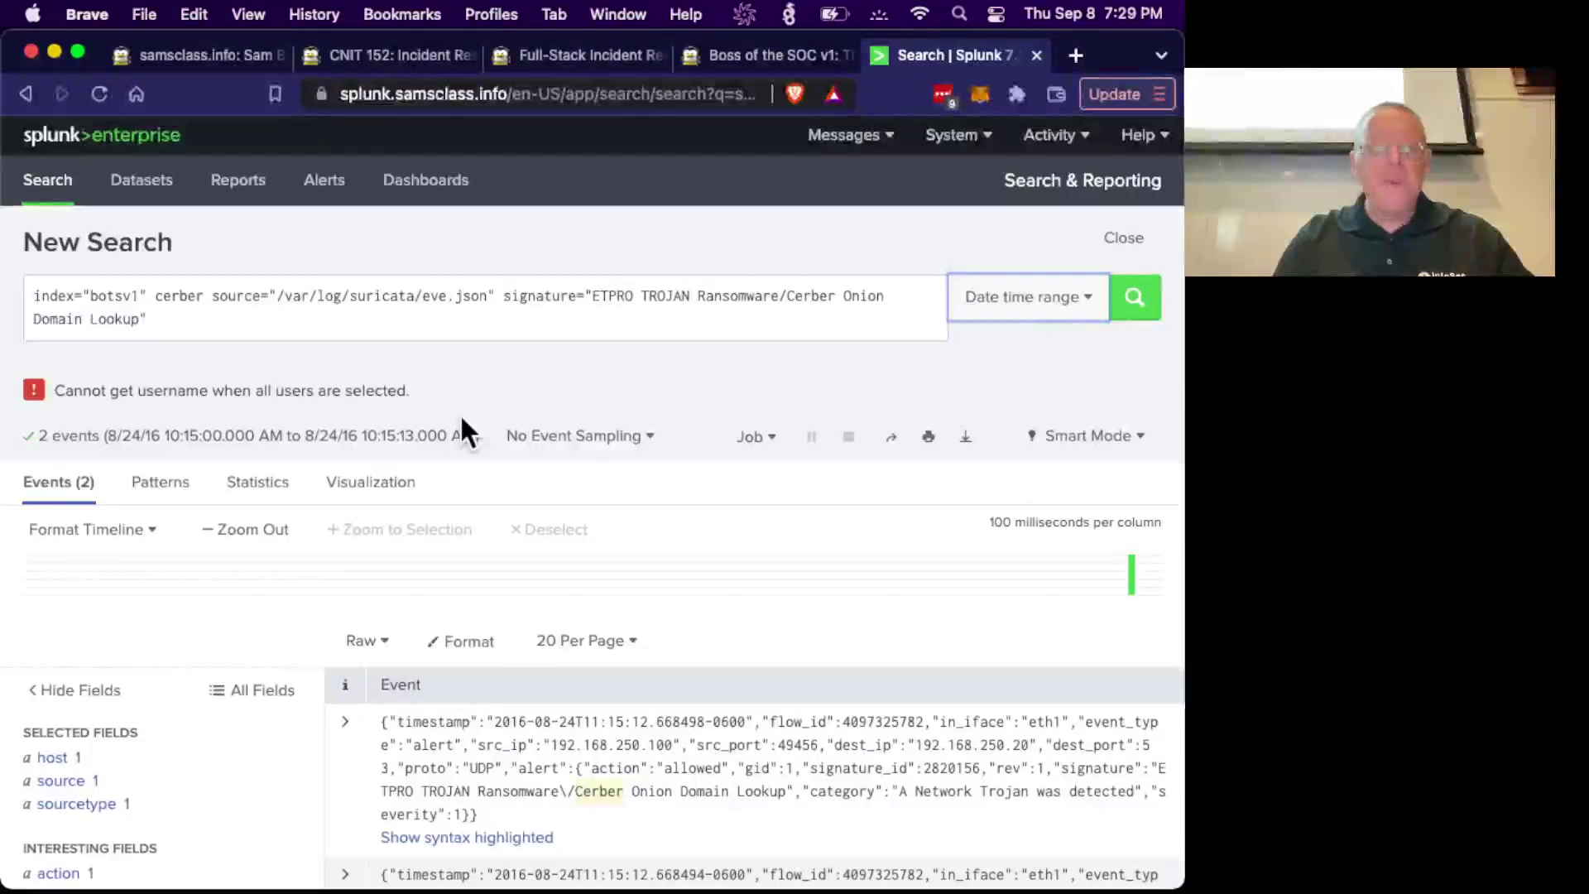
Remove the Onion Domain Lookup signature filter from the query and rerun the search.
click(510, 296)
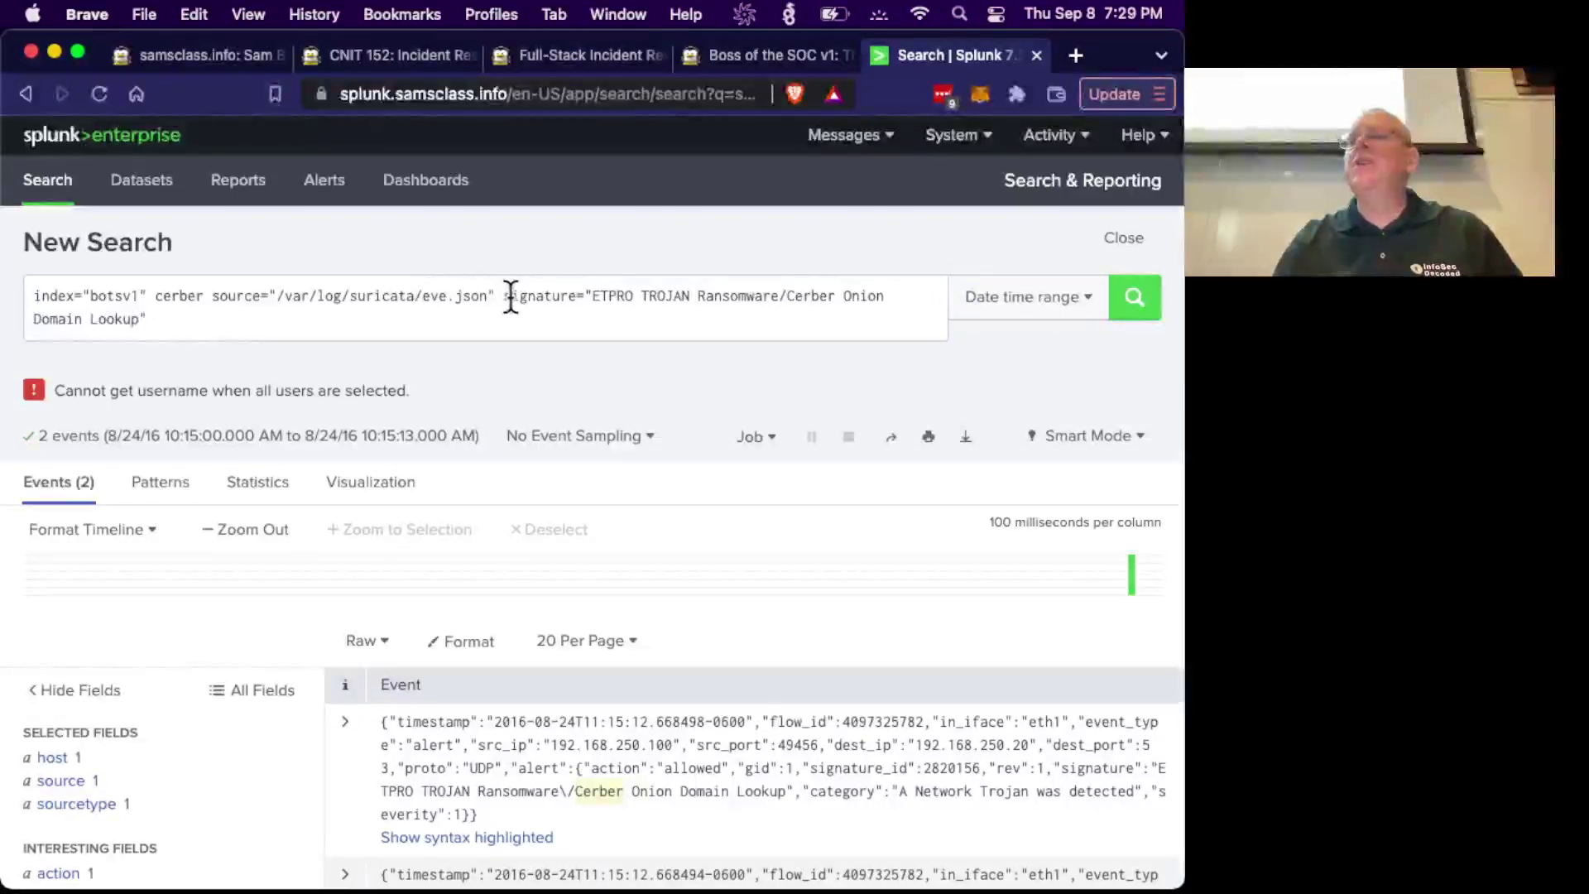
drag(511, 296, 475, 319)
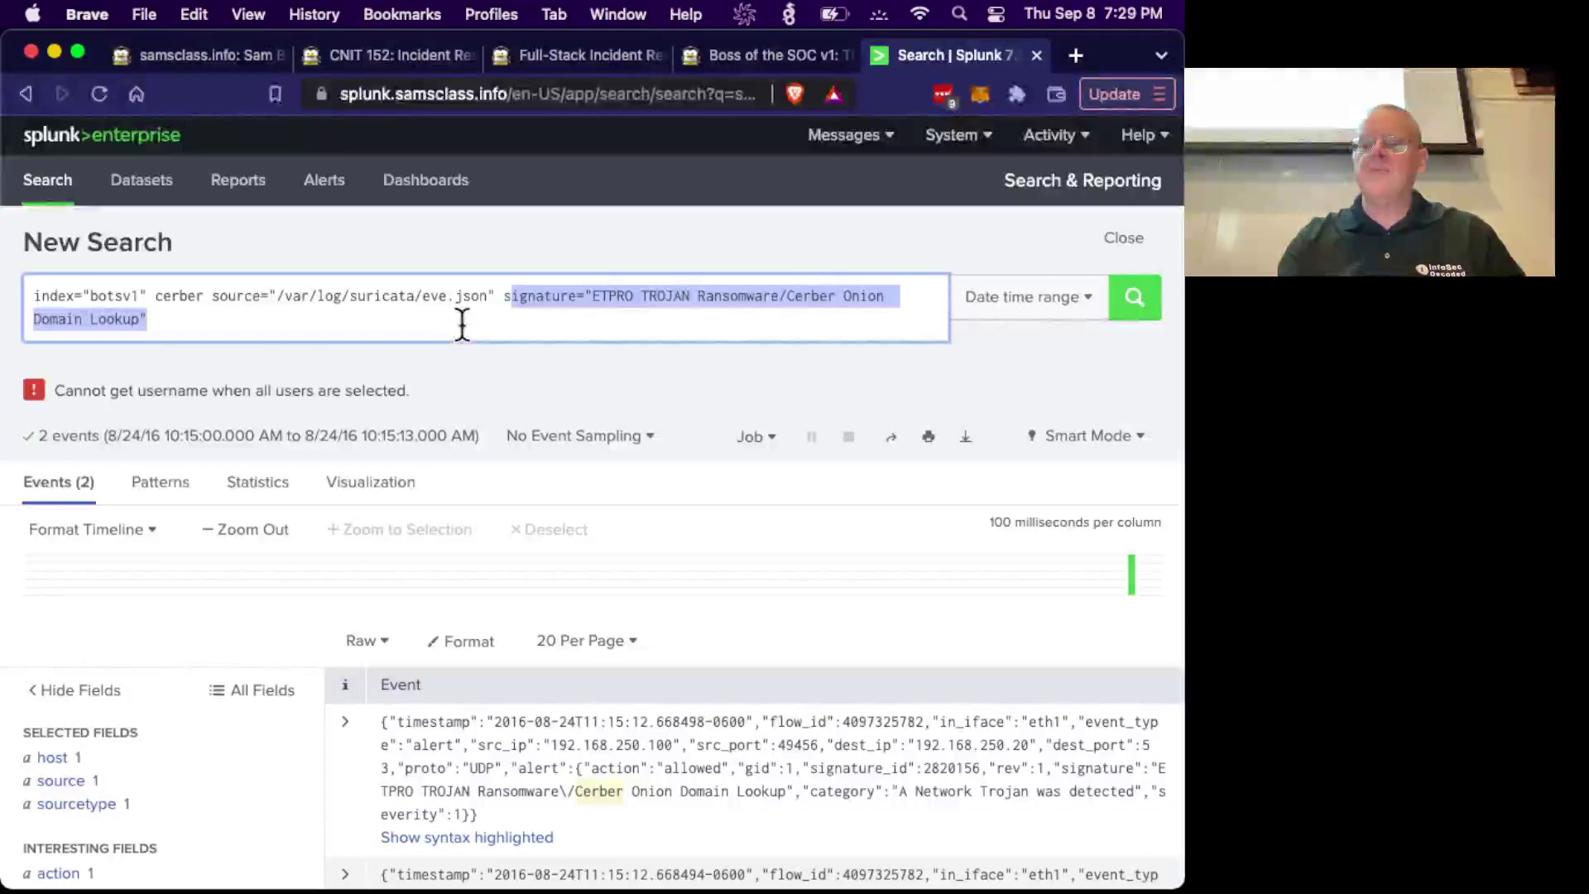
key(BackSpace)
key(BackSpace)
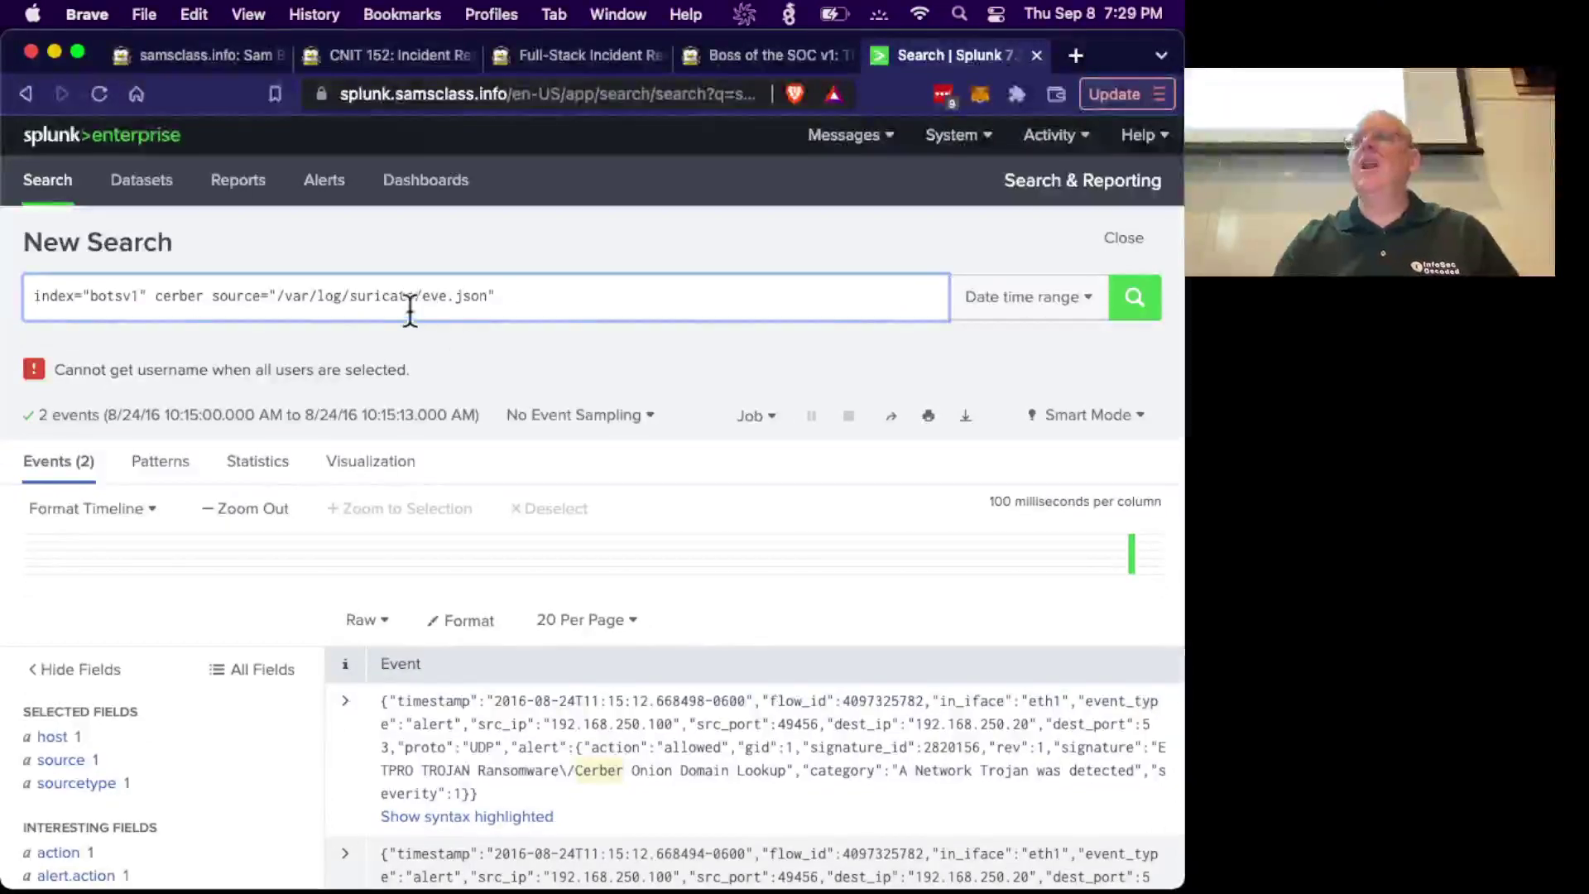
click(1153, 306)
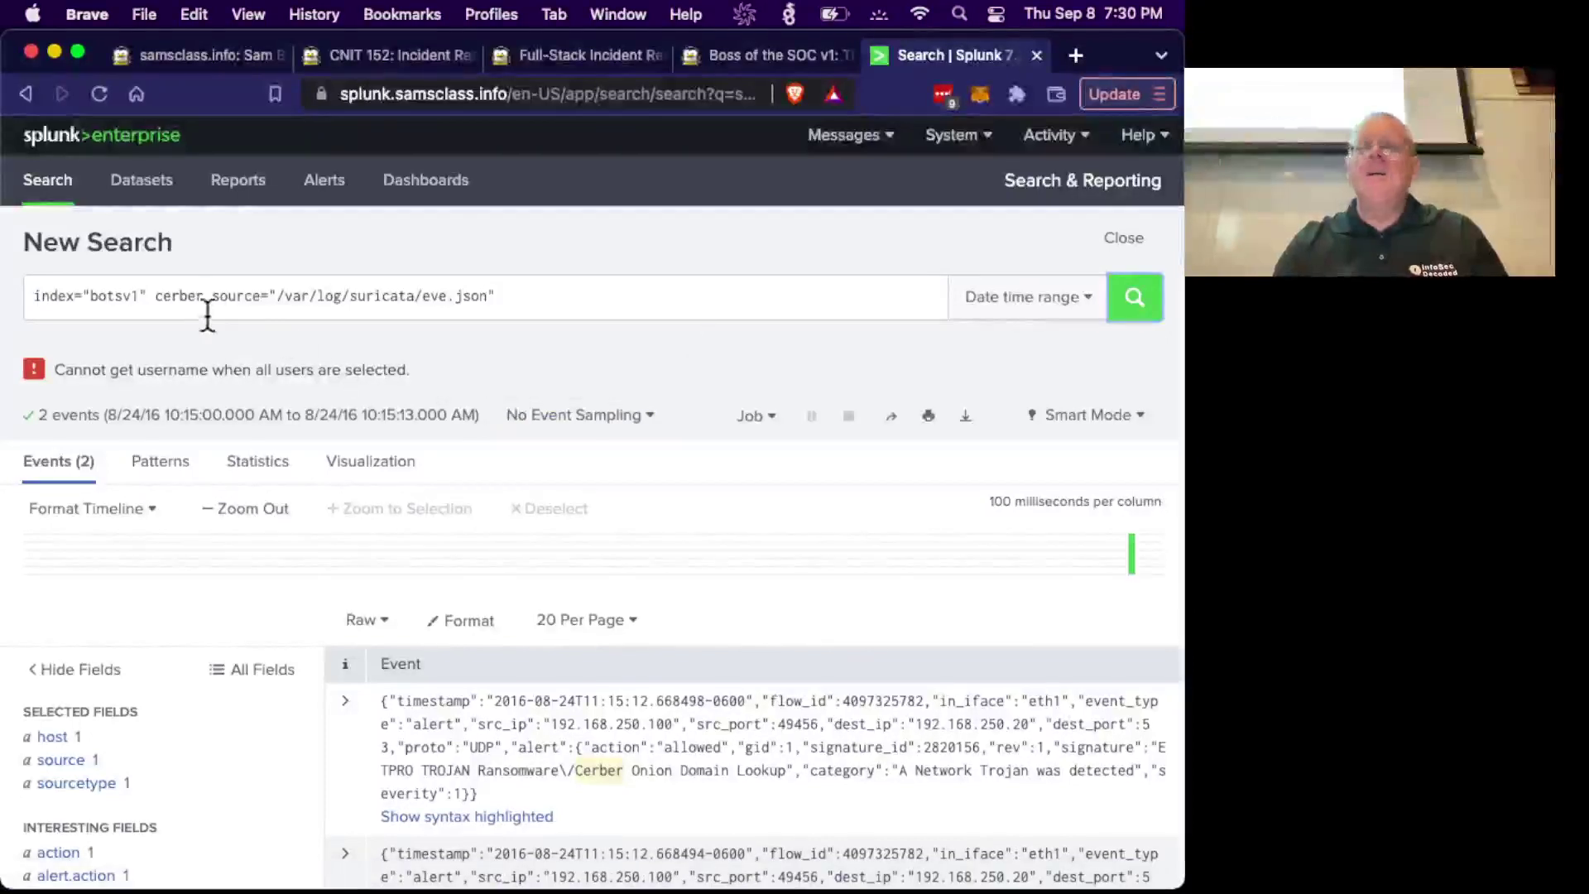
Remove the cerber keyword from the query and search all botsv1 Suricata events in the time range.
drag(154, 296, 213, 297)
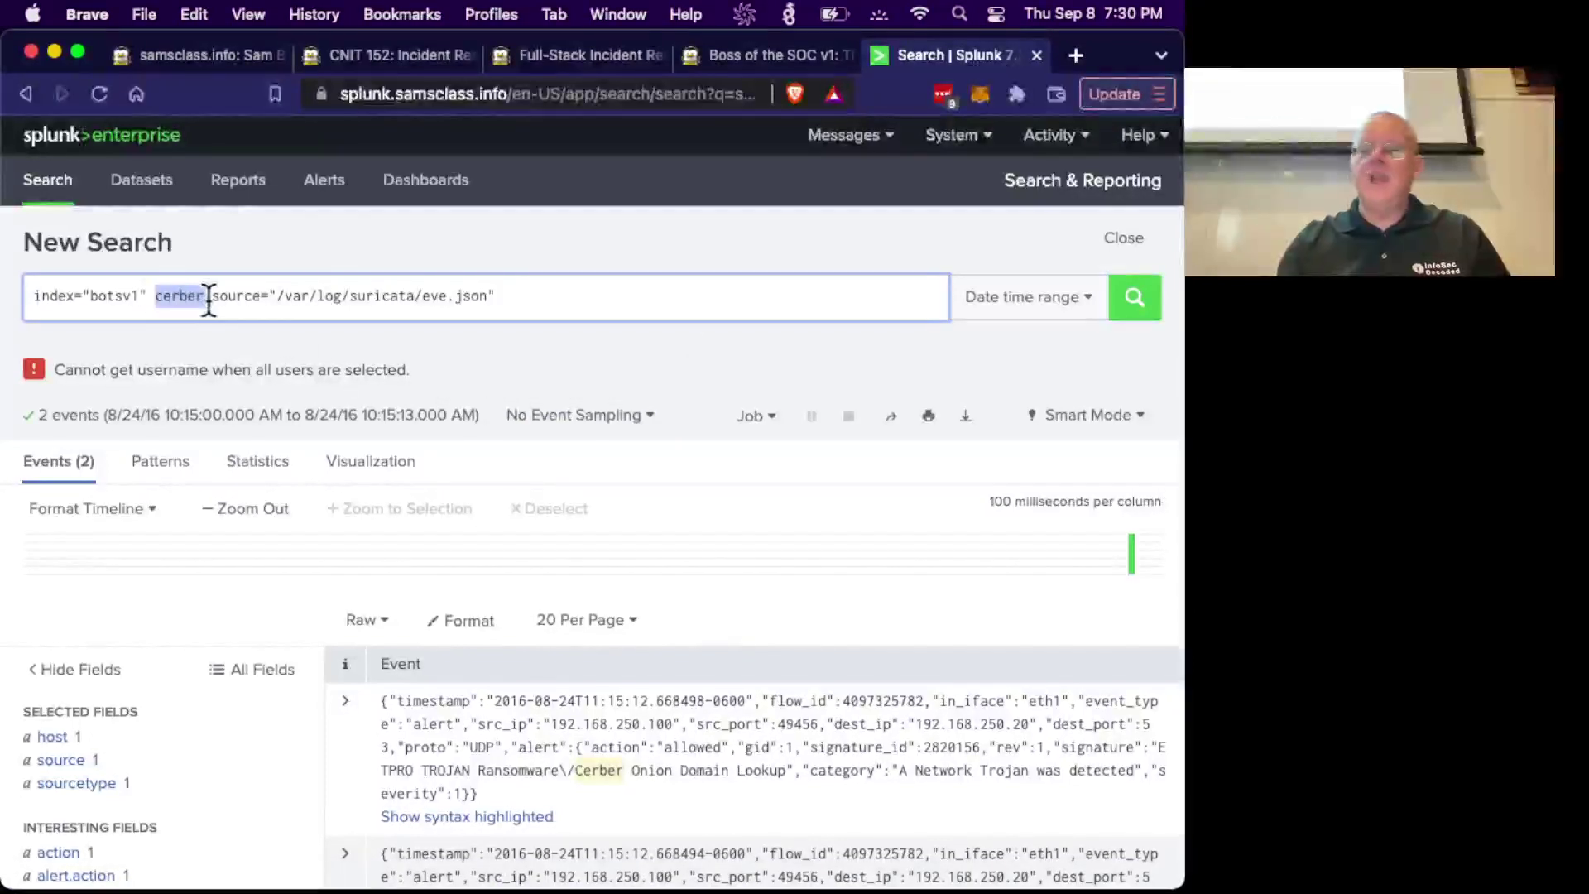
key(BackSpace)
key(Return)
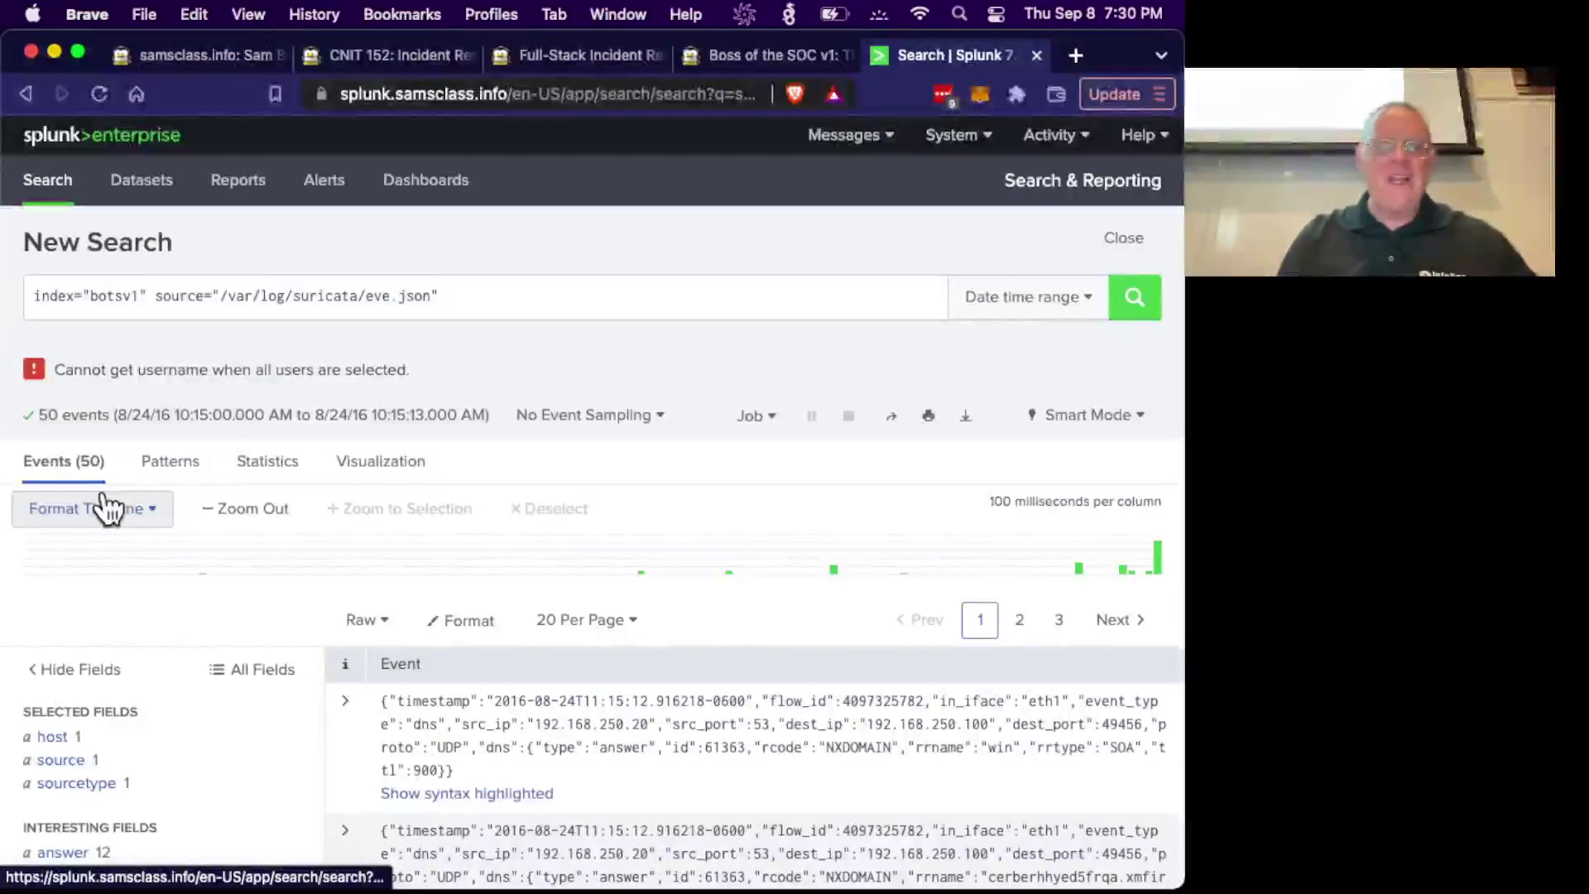
Inspect the values of the dns.rrname field for these Suricata events.
scroll(113, 756, down, 5)
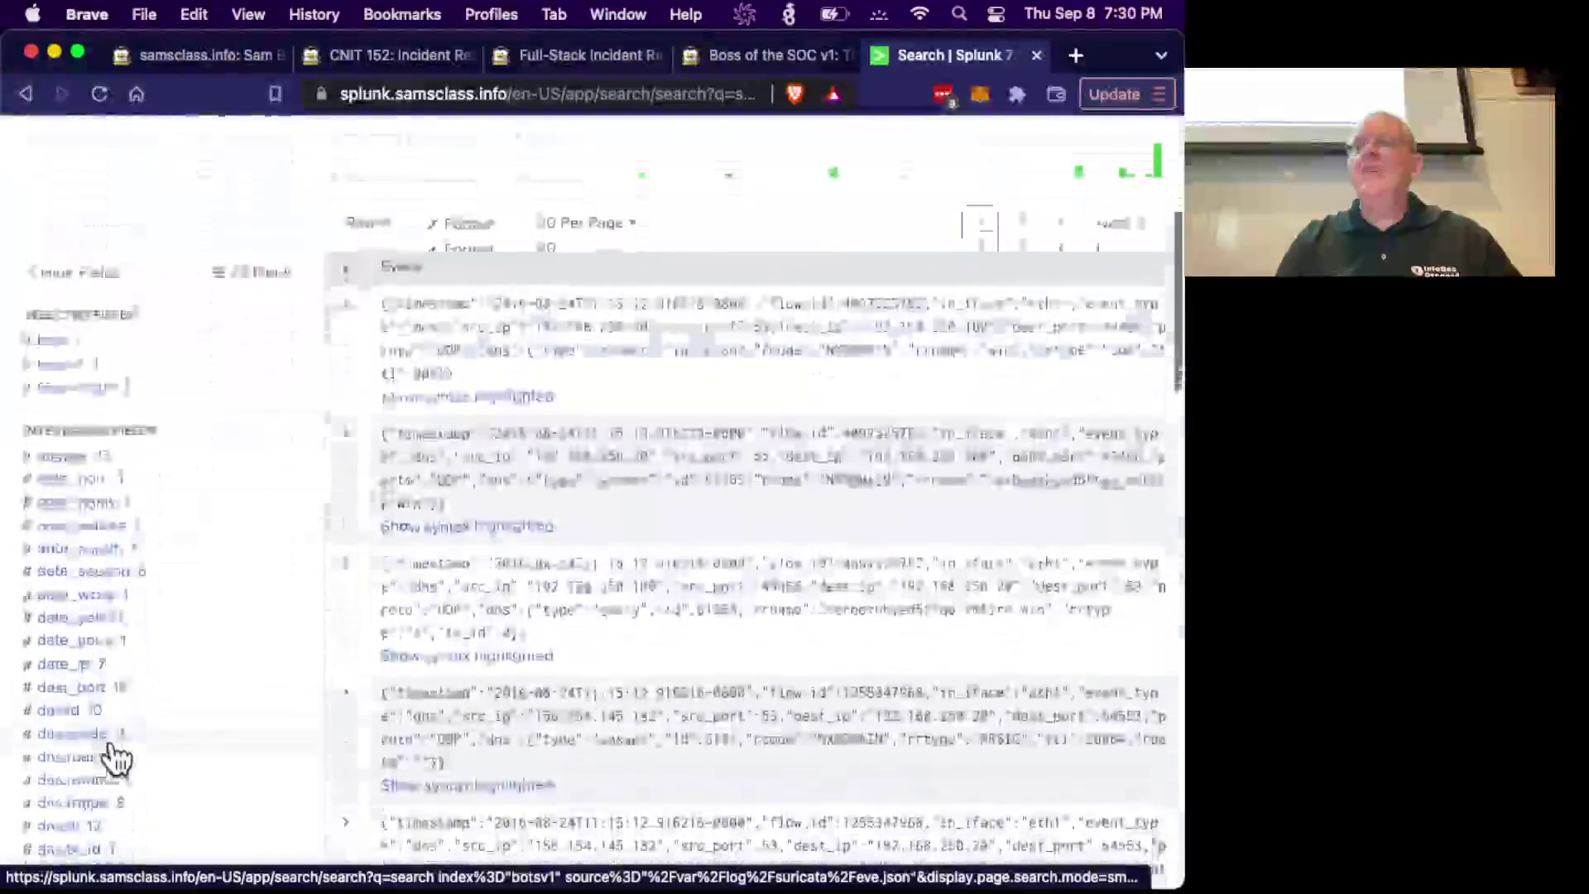
scroll(114, 755, down, 5)
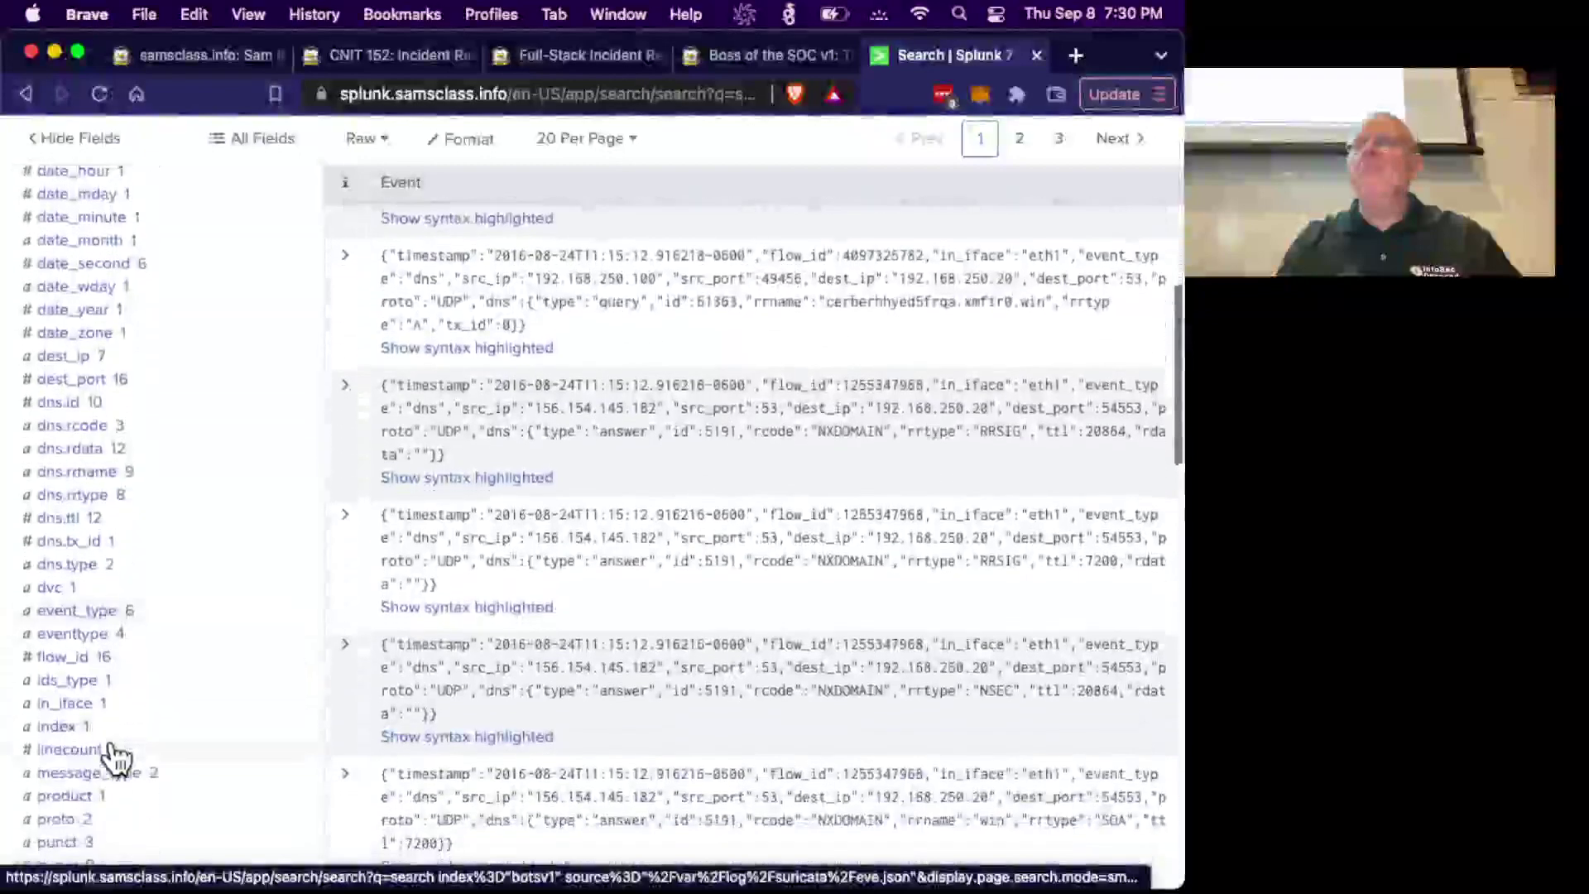
click(80, 479)
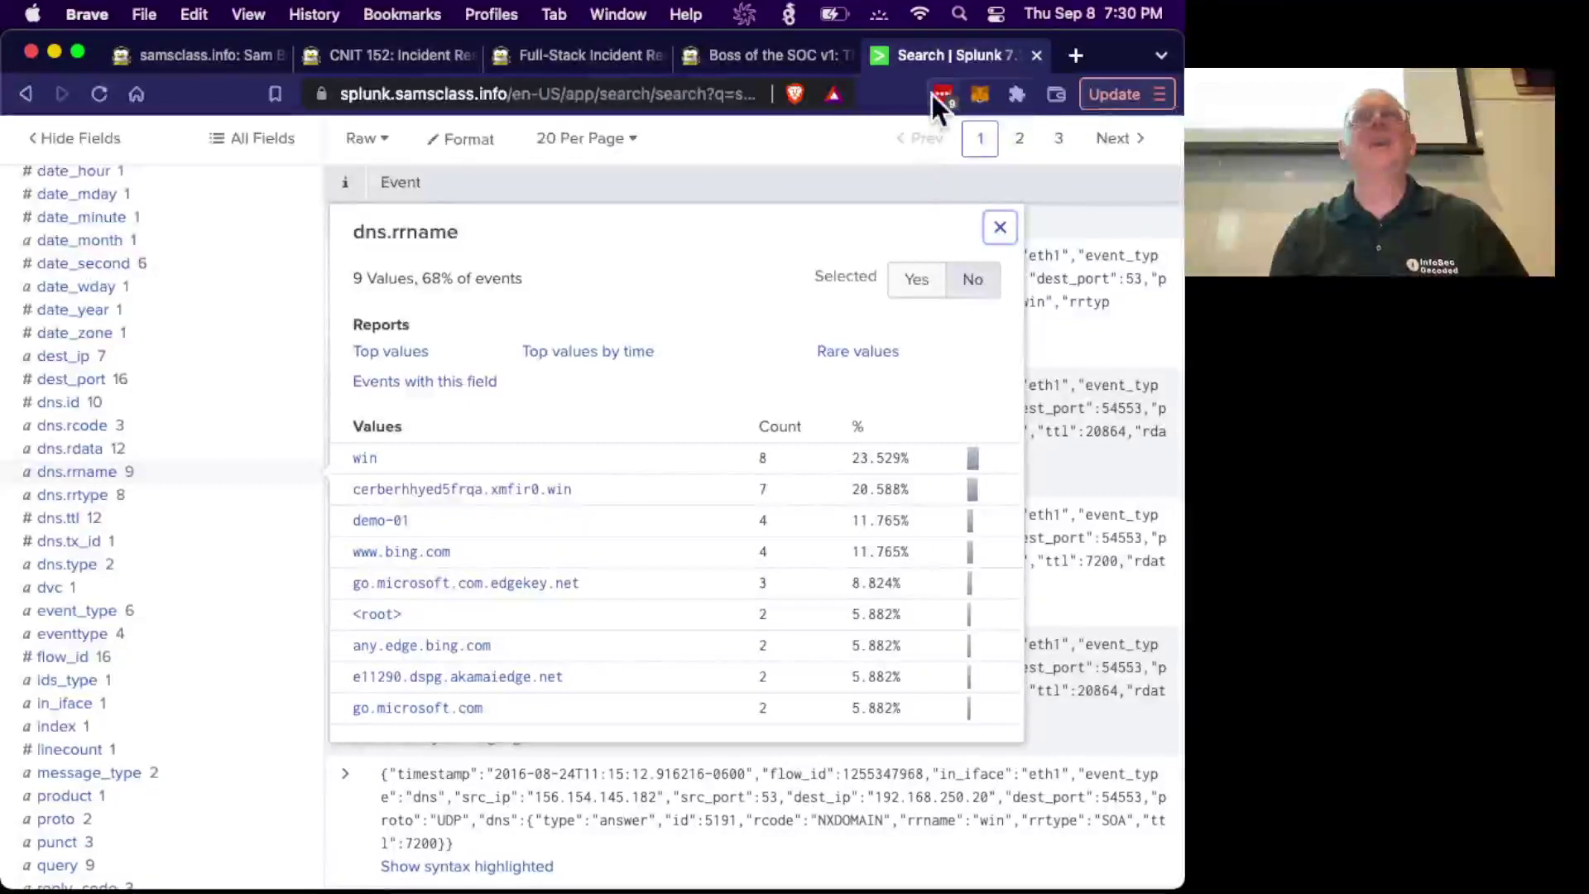
Copy the phrase "Onion domain lookup" from the BOTSv1 4.3 hints on the challenge page.
click(798, 55)
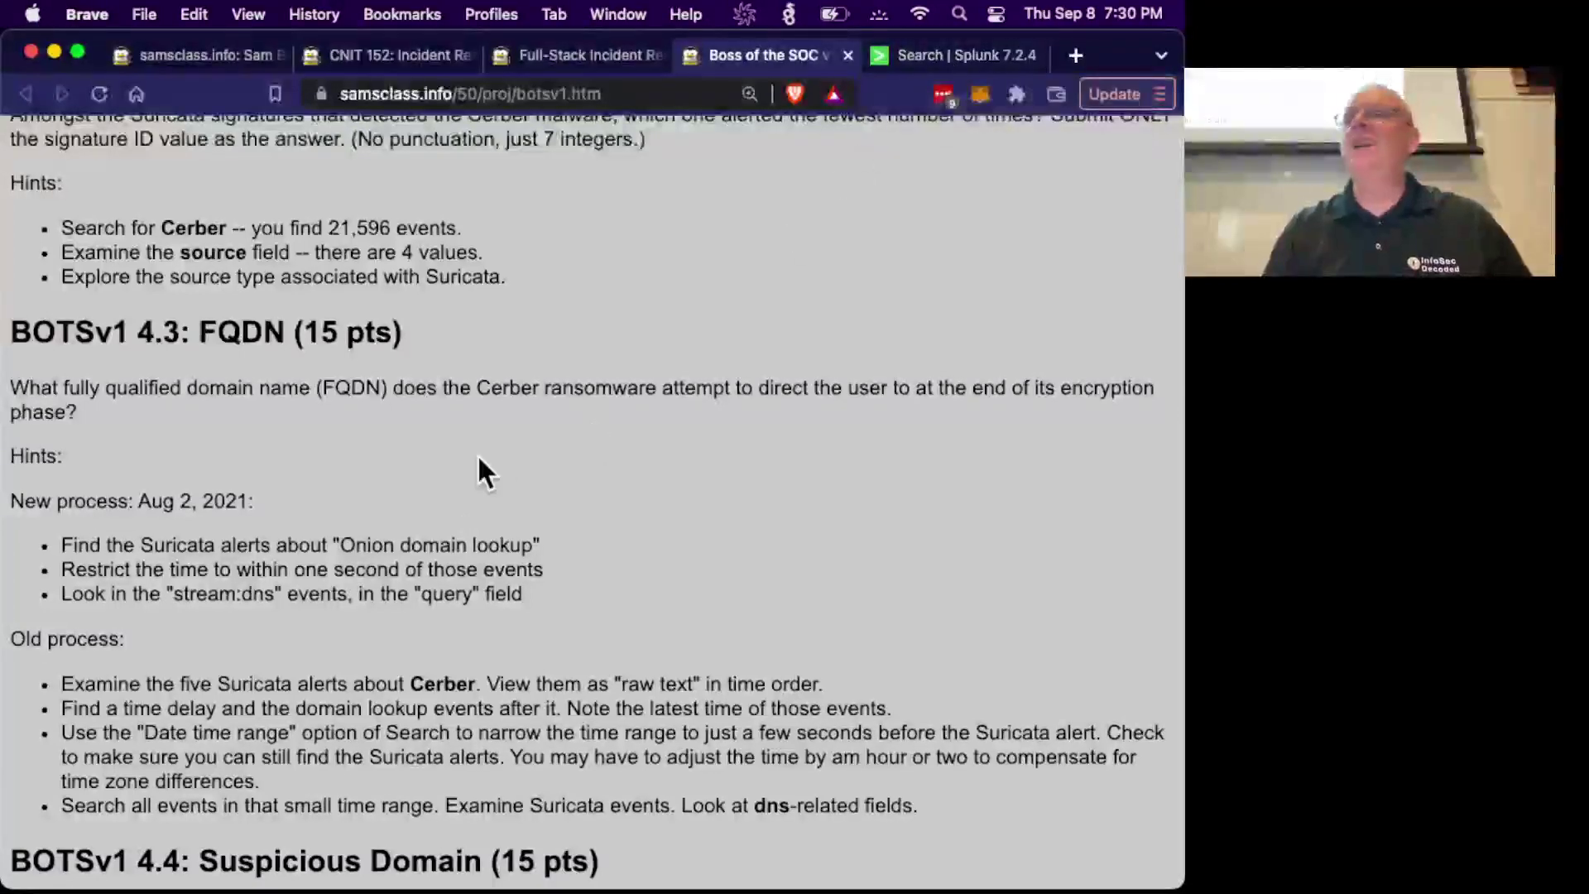
drag(340, 538, 536, 546)
key(super+c)
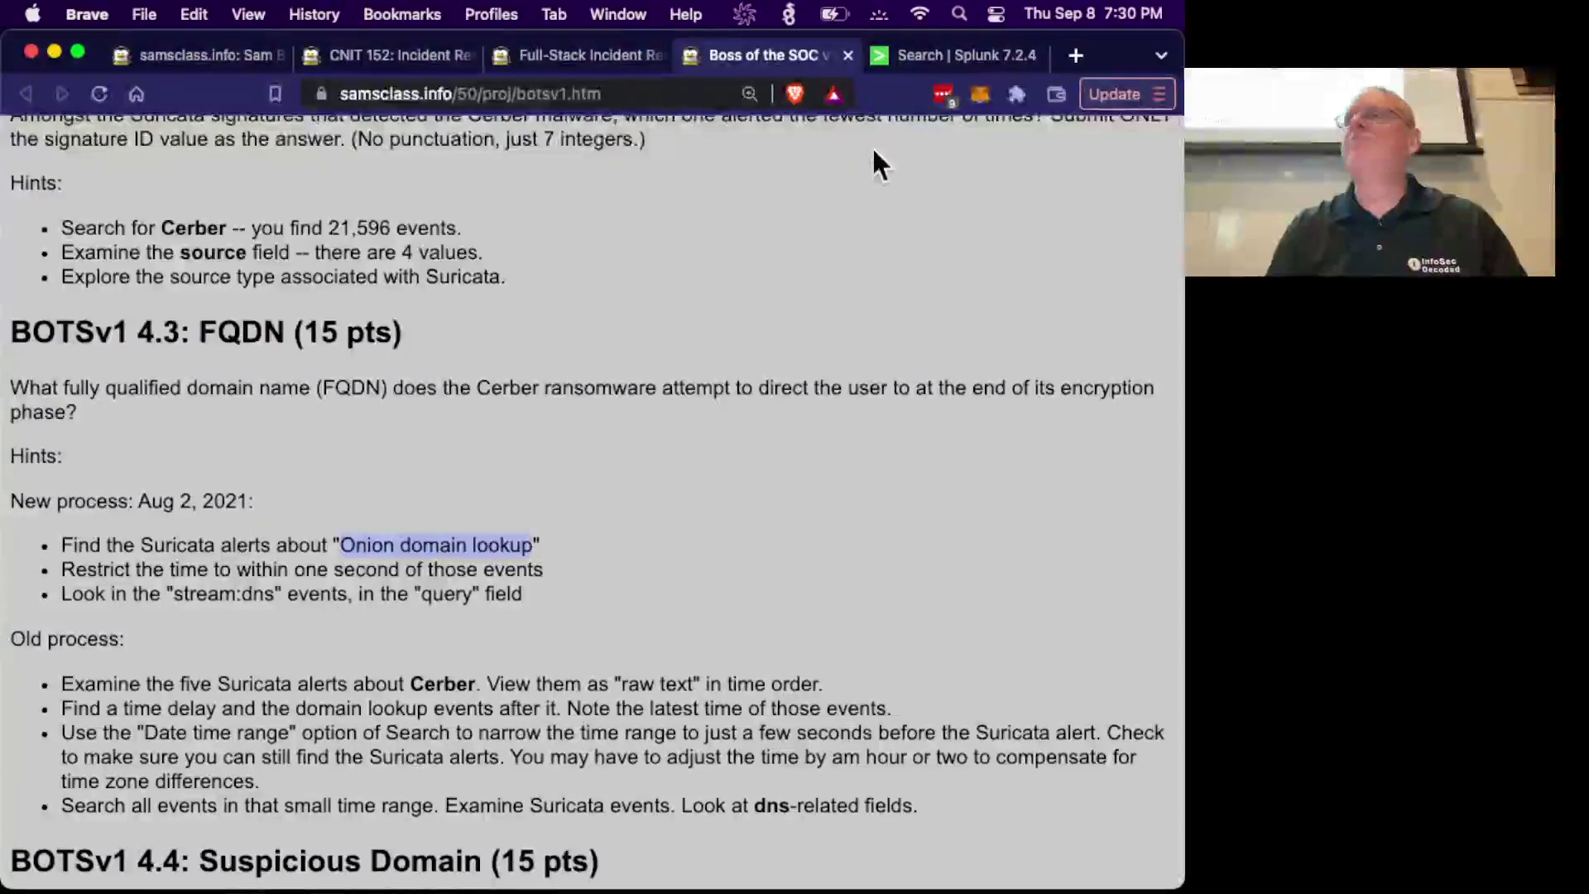
Replace the Suricata source filter in the Splunk query with the copied phrase "Onion domain lookup" and run the search.
click(922, 54)
scroll(376, 224, up, 10)
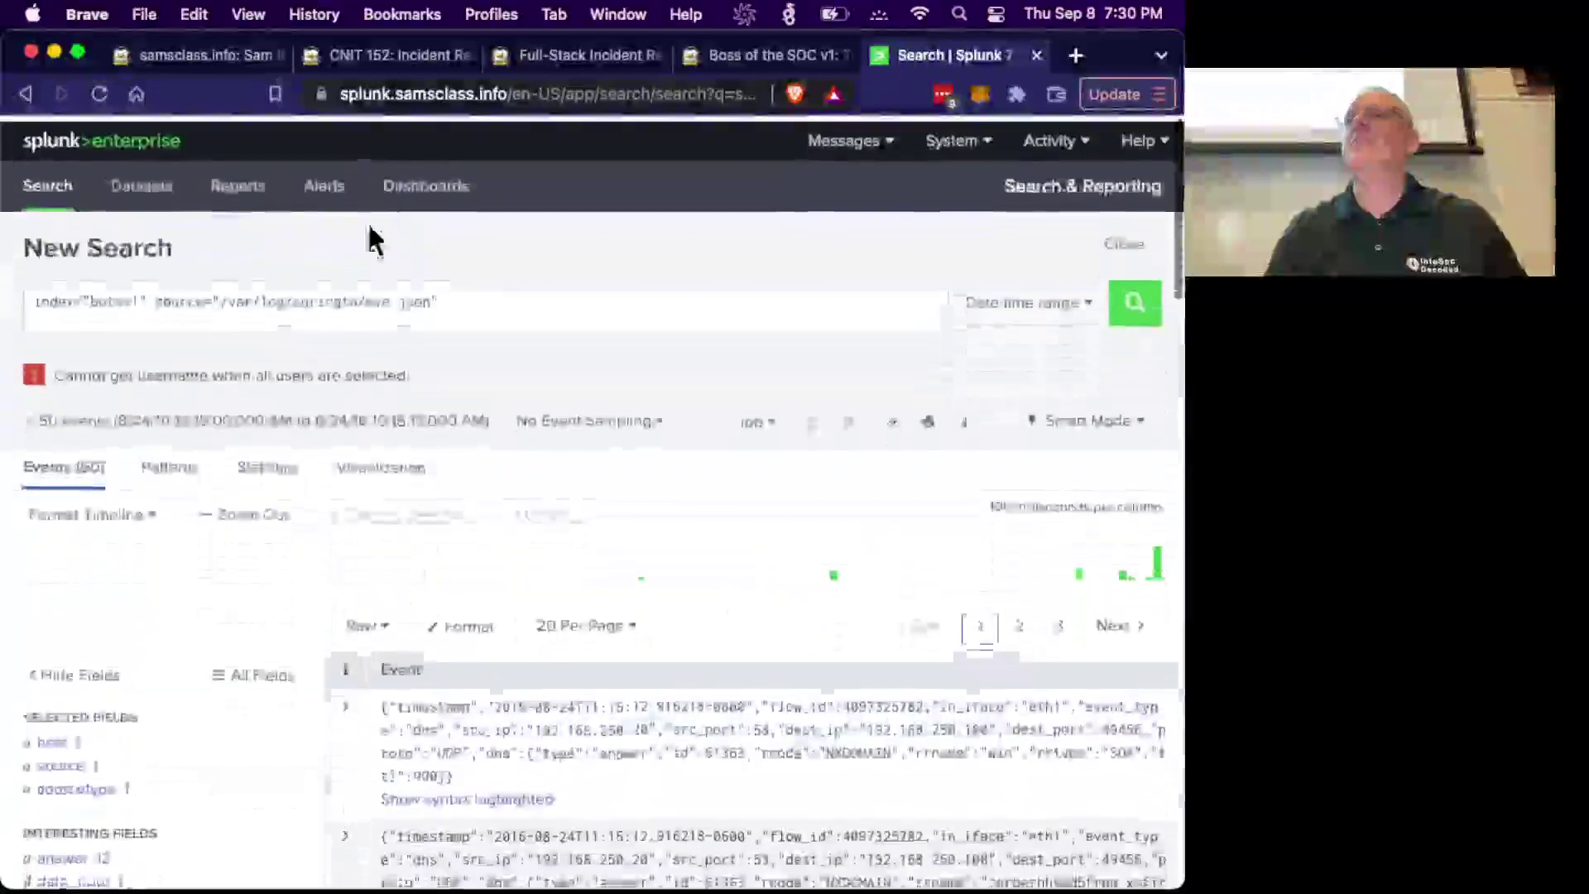
click(299, 310)
key(shift+End)
click(297, 298)
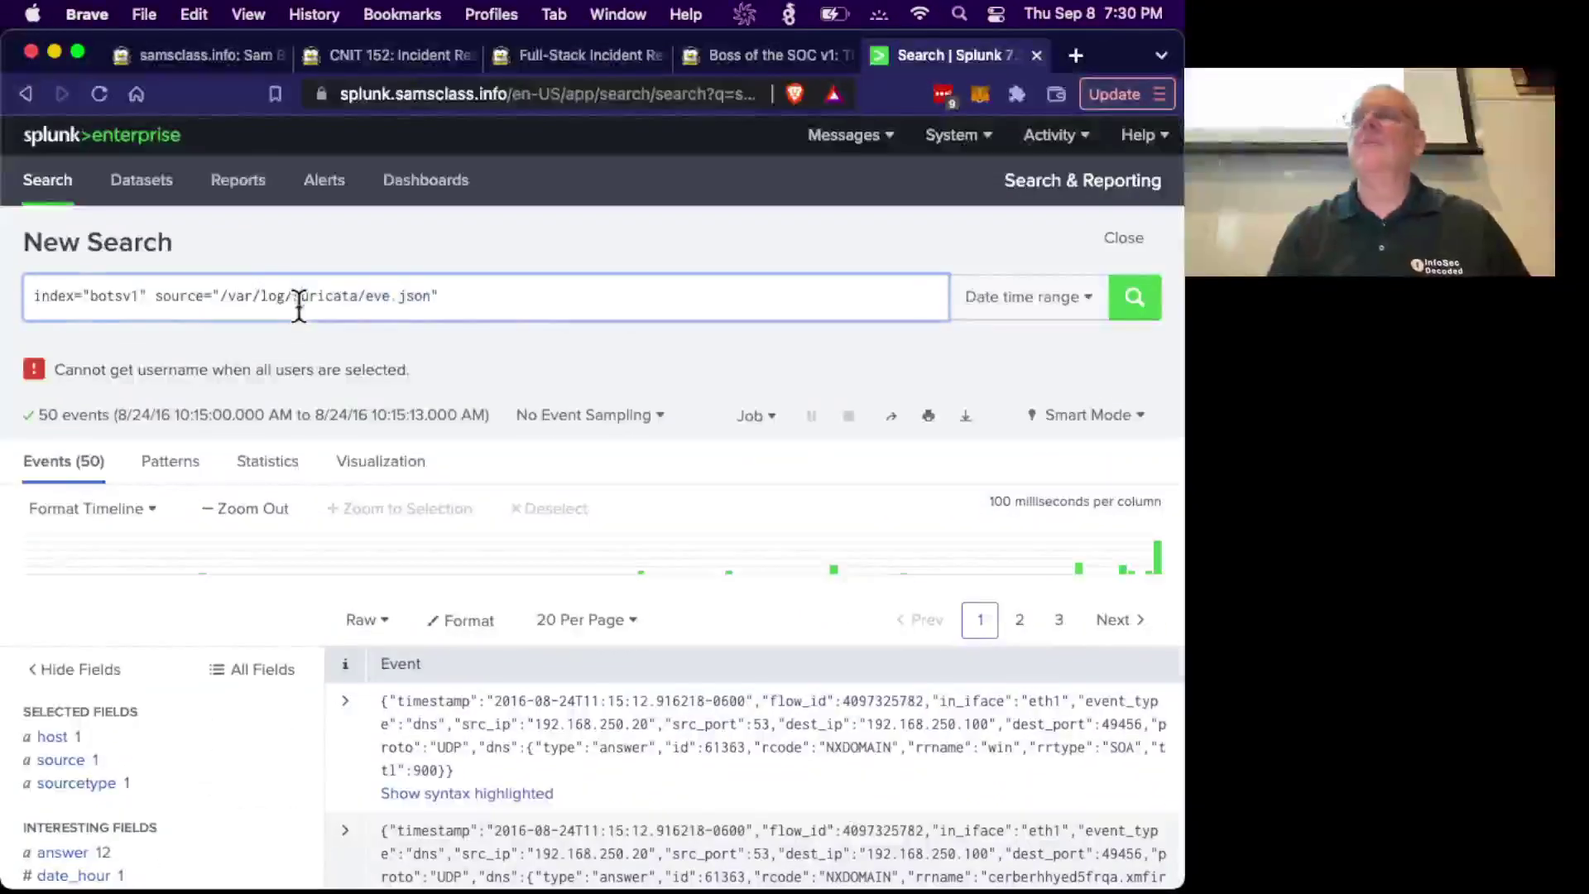
drag(155, 296, 480, 292)
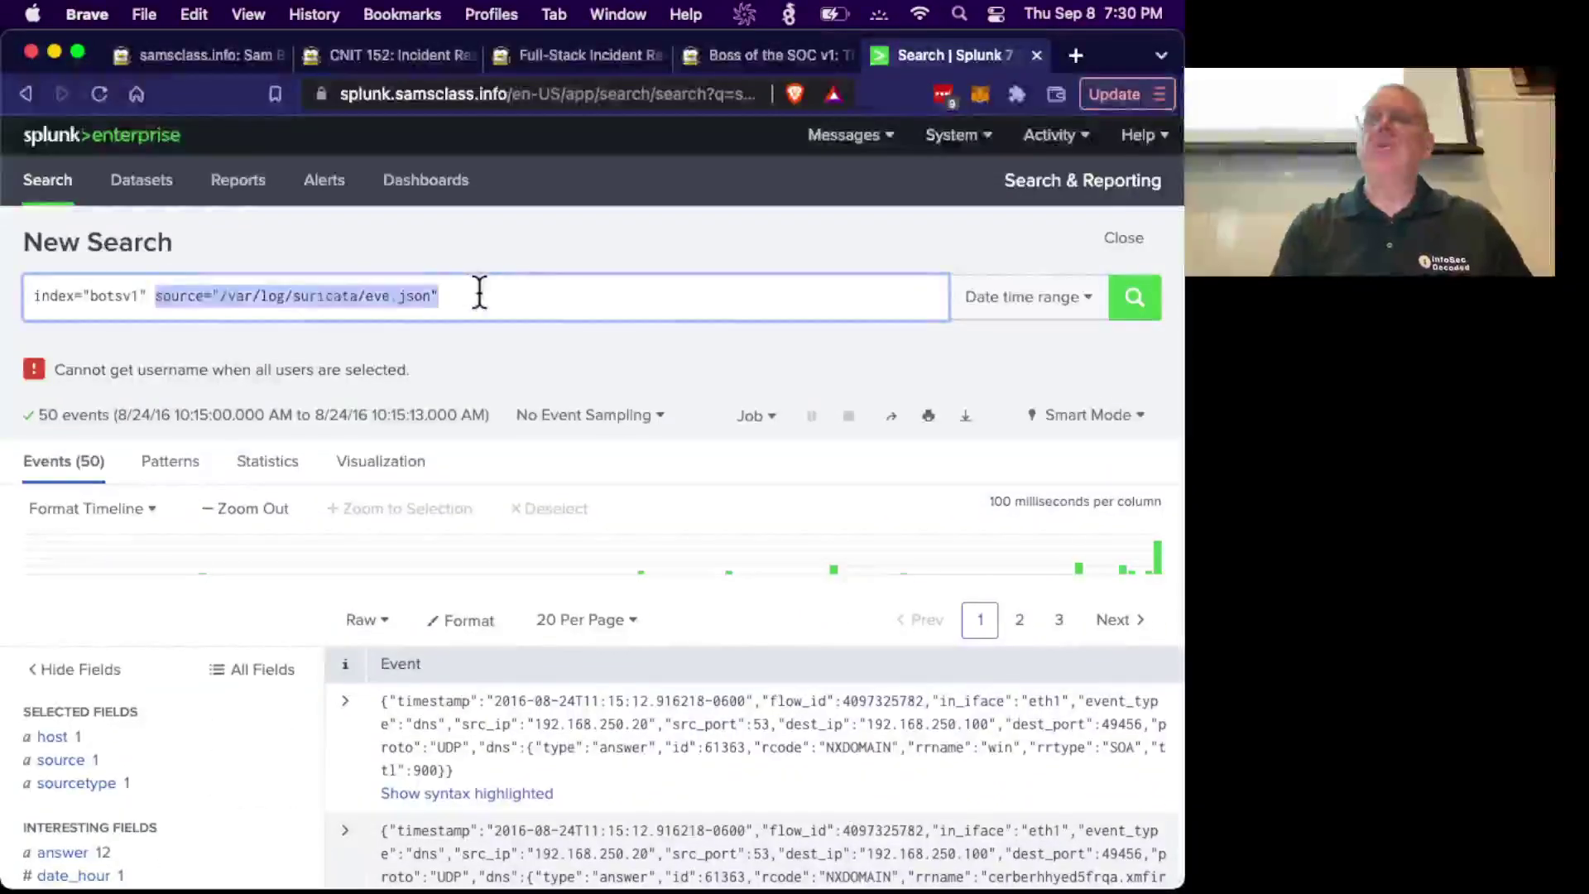
key(super+v)
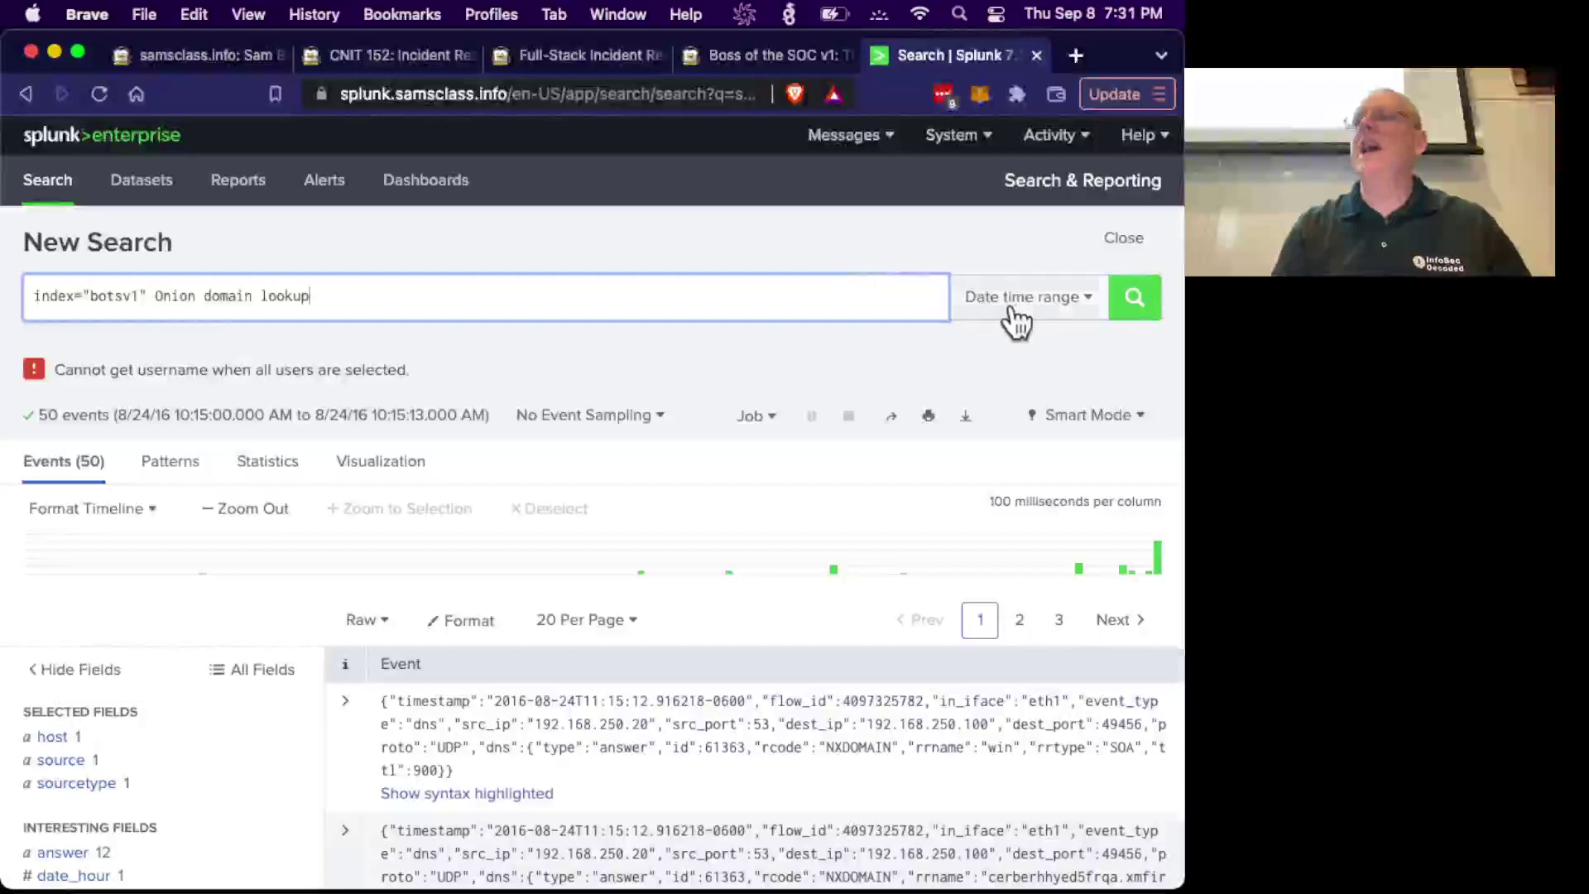
click(1119, 312)
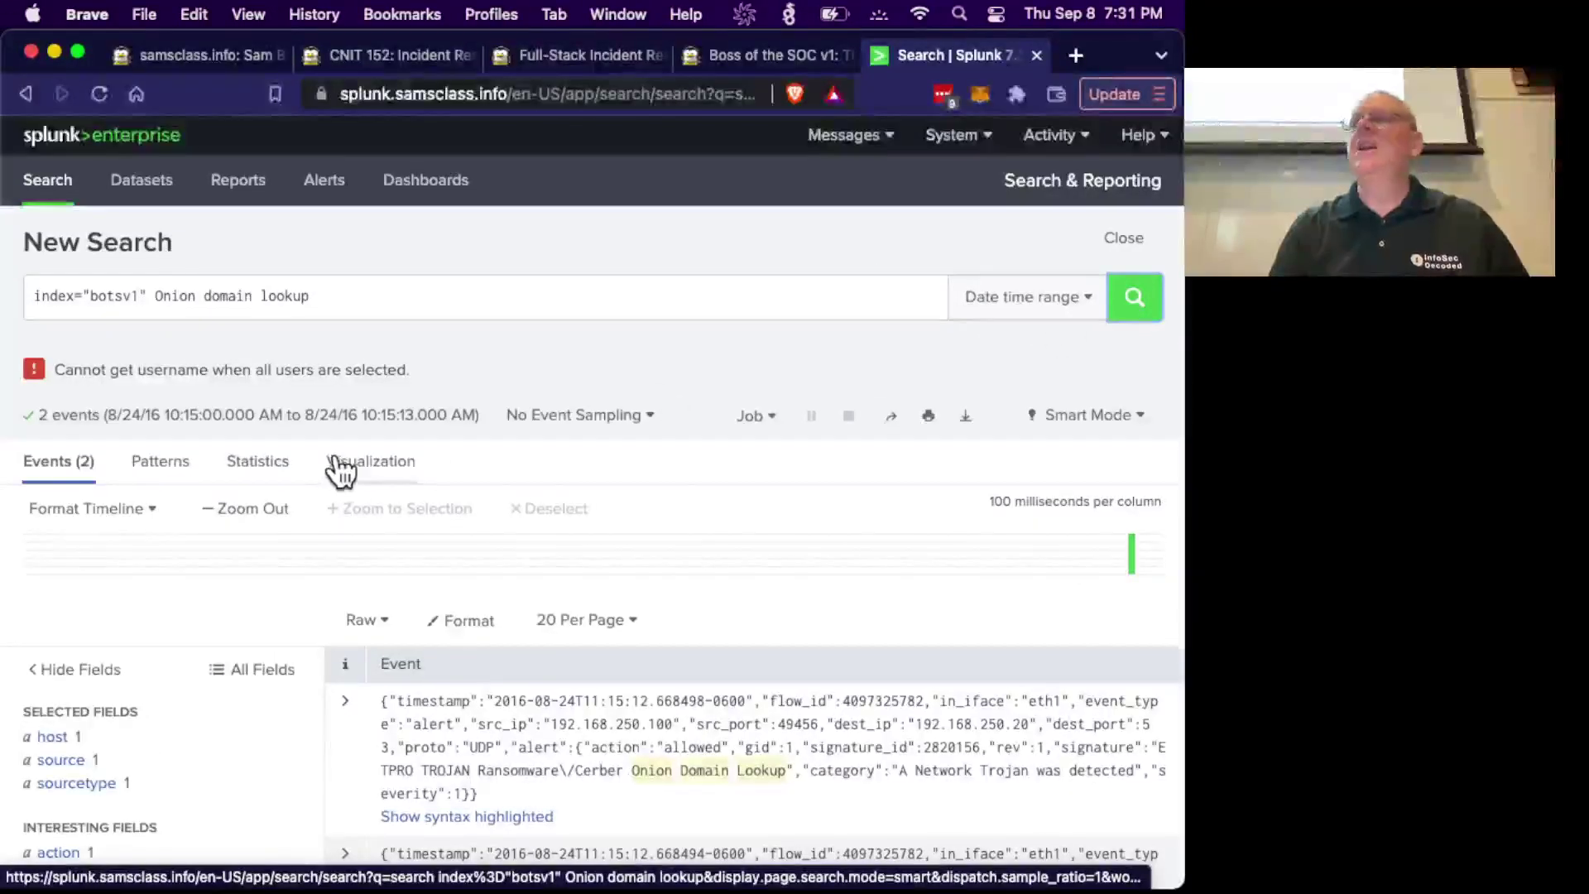
Set the search's time range to the All time preset.
click(1081, 303)
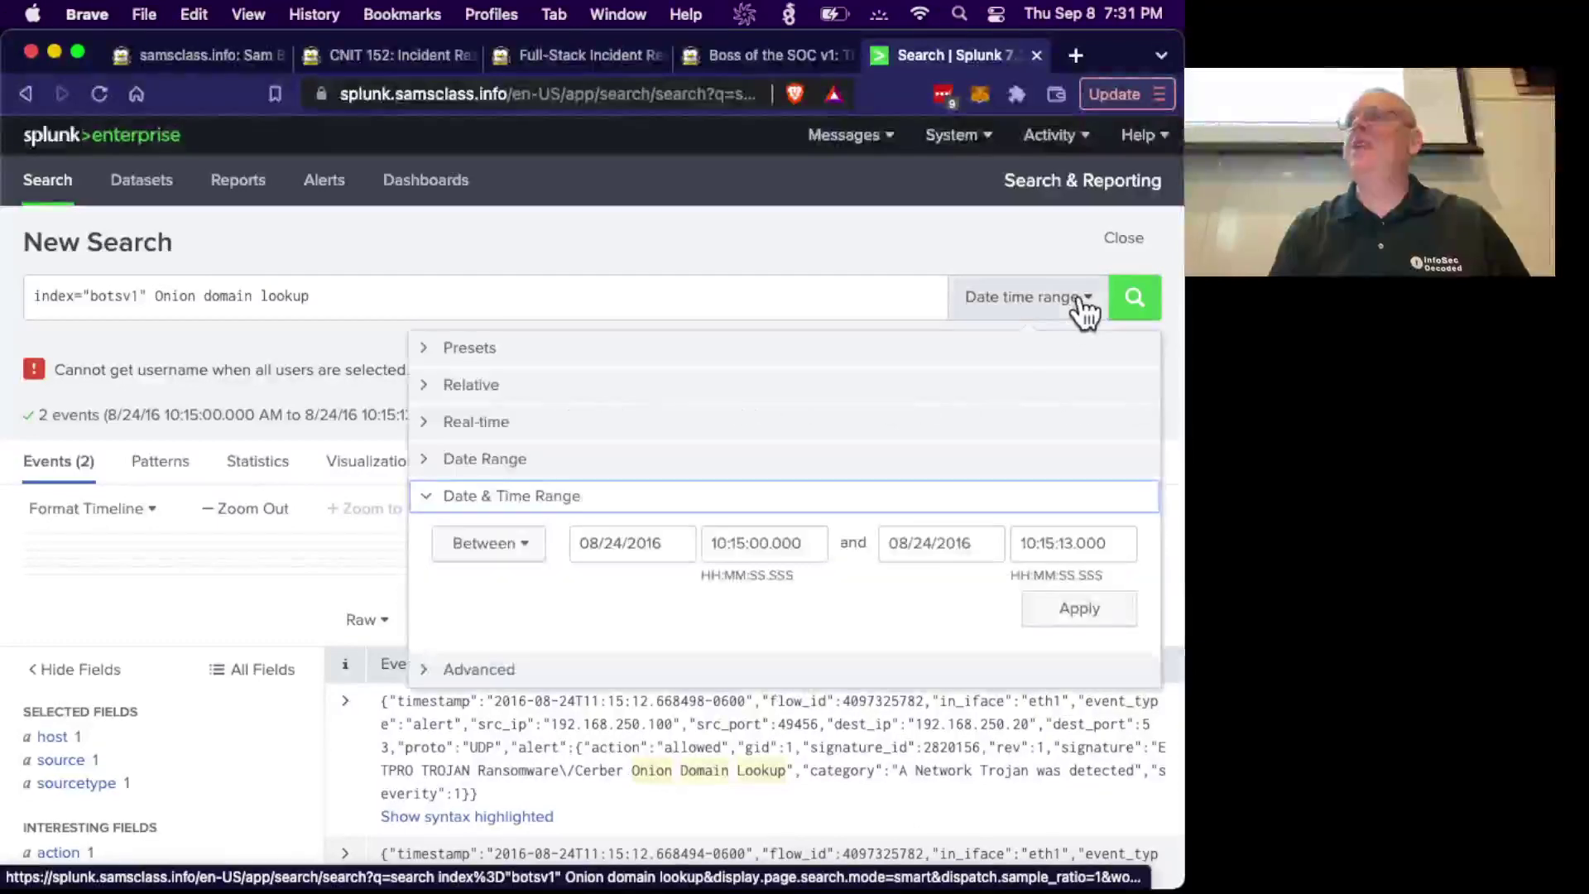
click(451, 352)
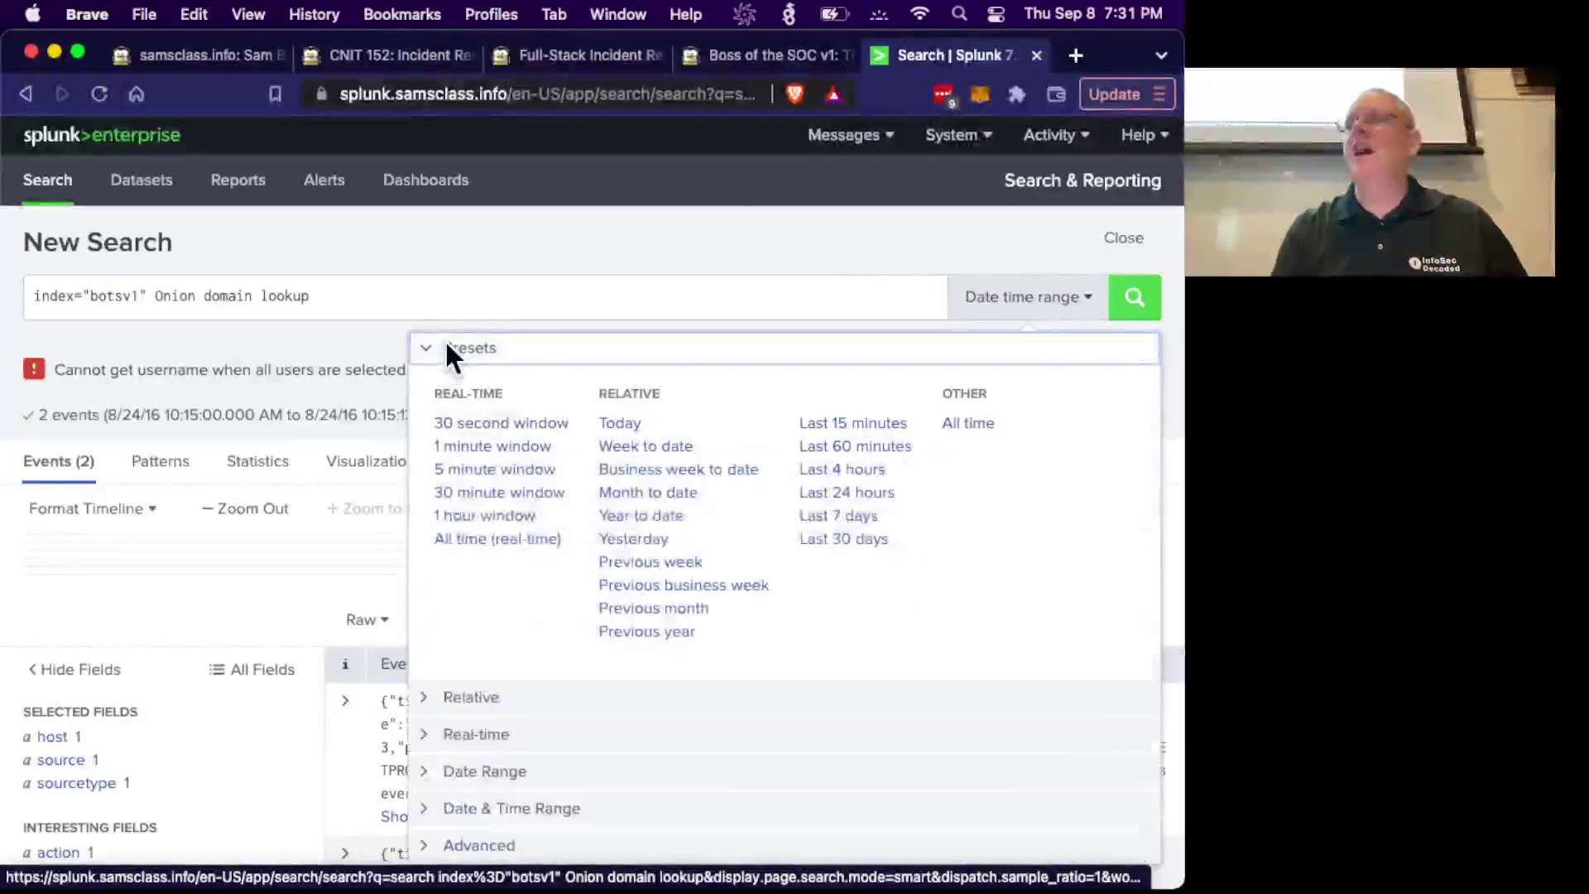
click(960, 423)
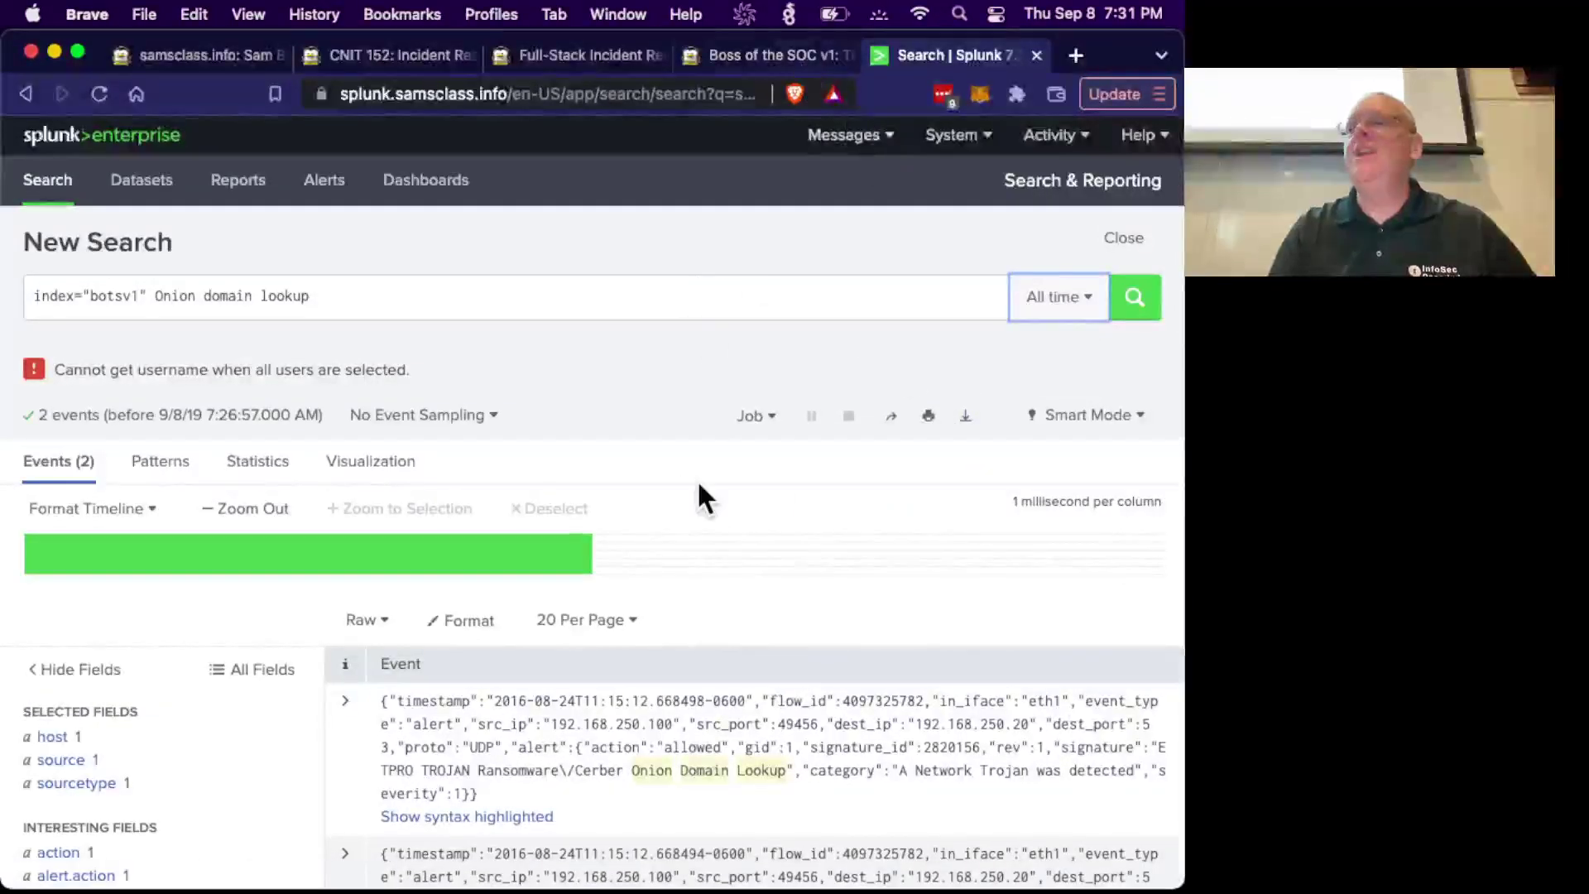
Check the 4.3 hints again, return to Splunk, and display the Onion Domain Lookup alerts in List format.
click(772, 55)
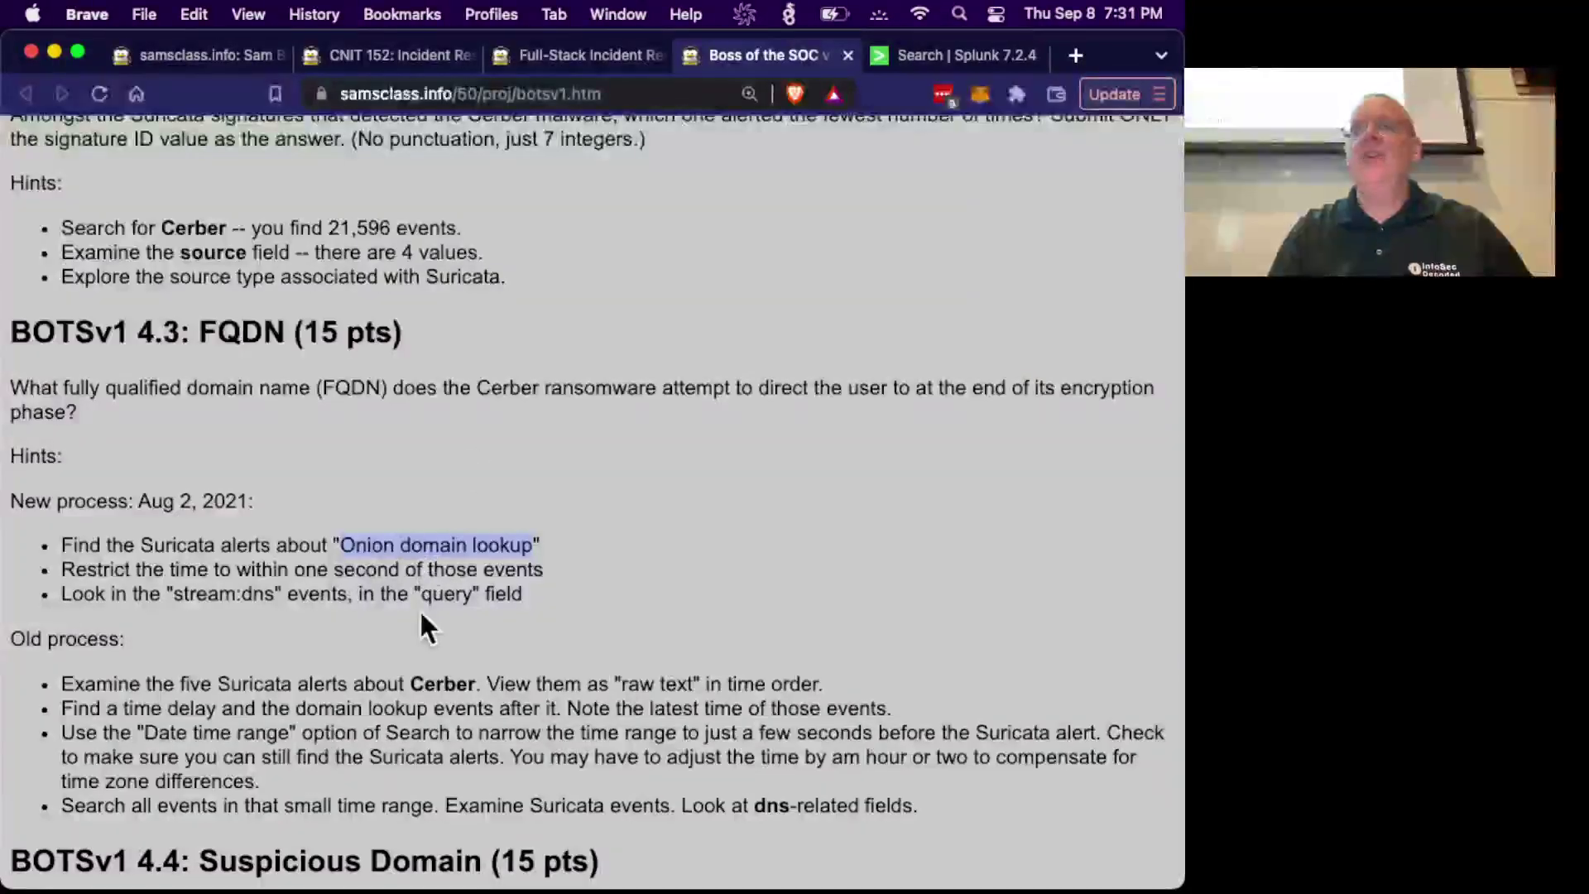
click(912, 58)
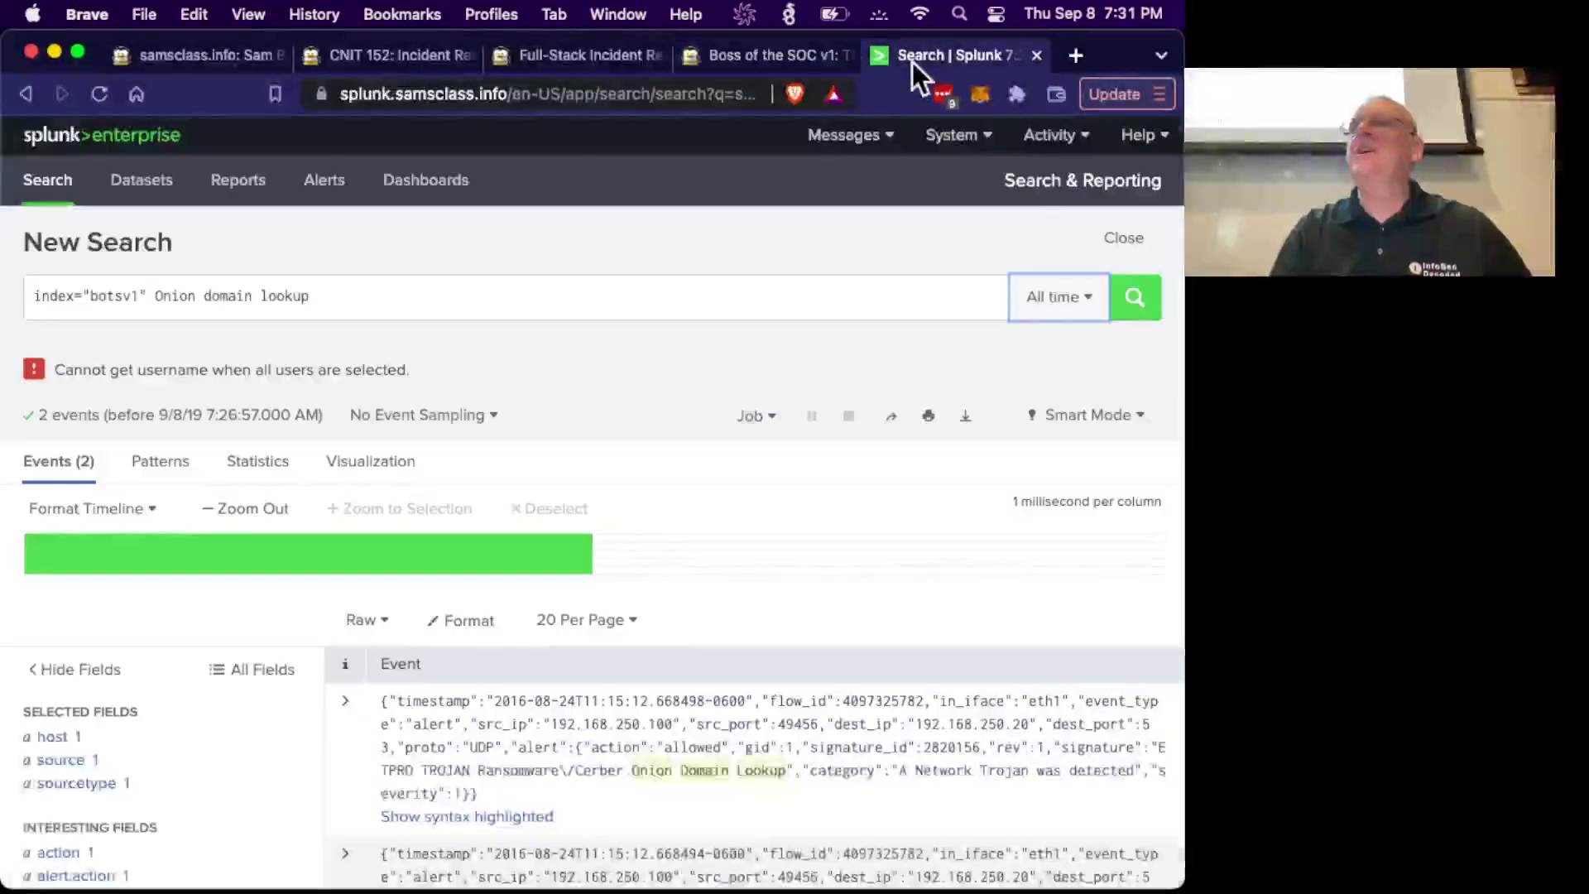
scroll(306, 659, down, 3)
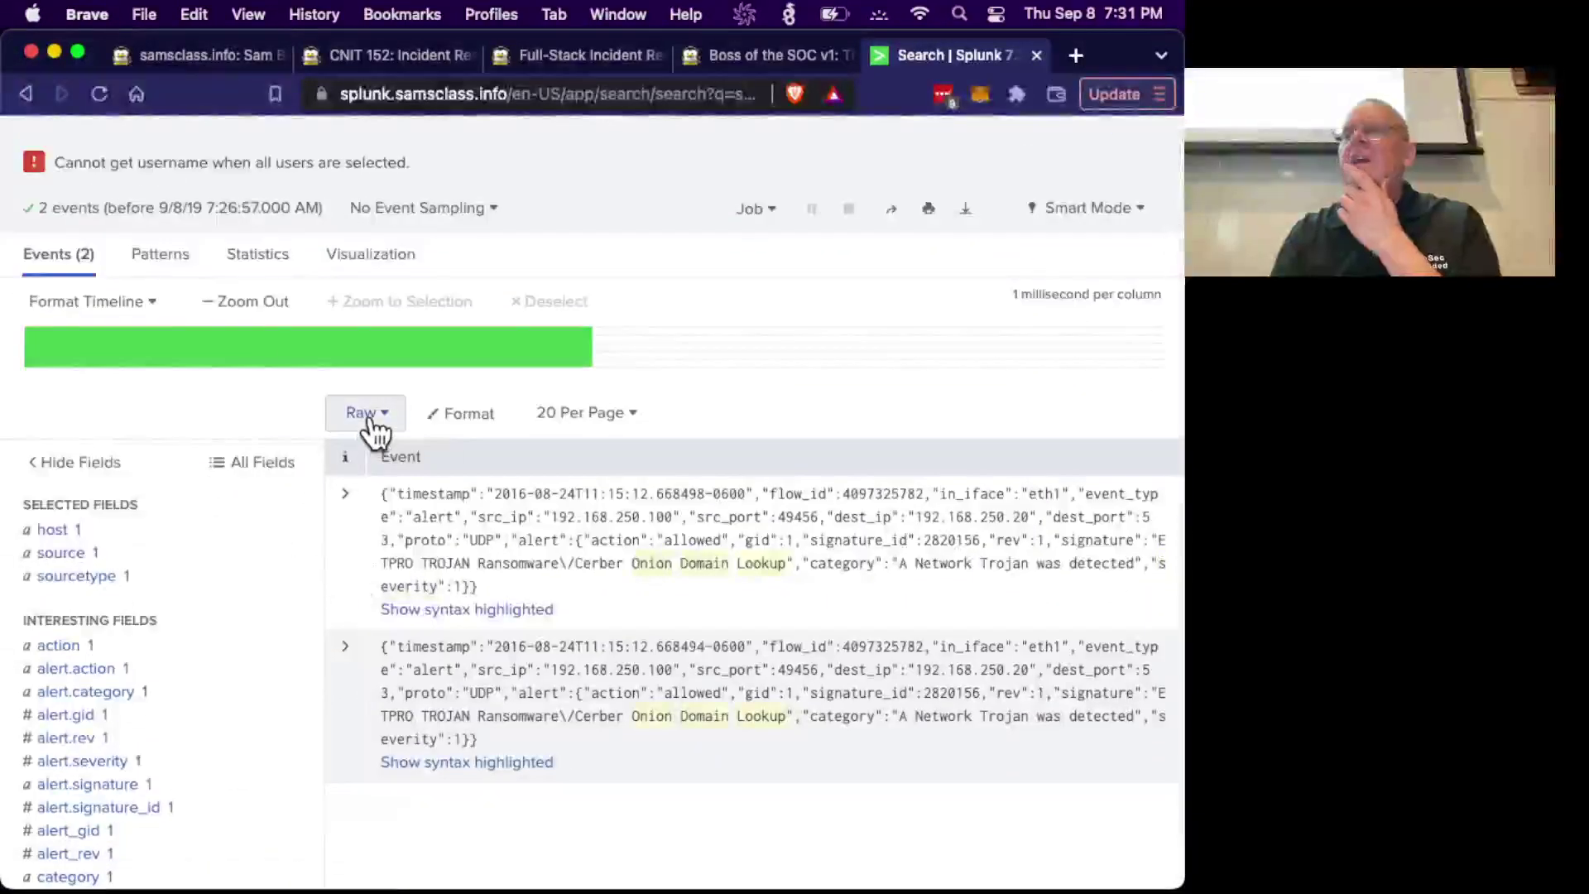
click(365, 413)
click(329, 493)
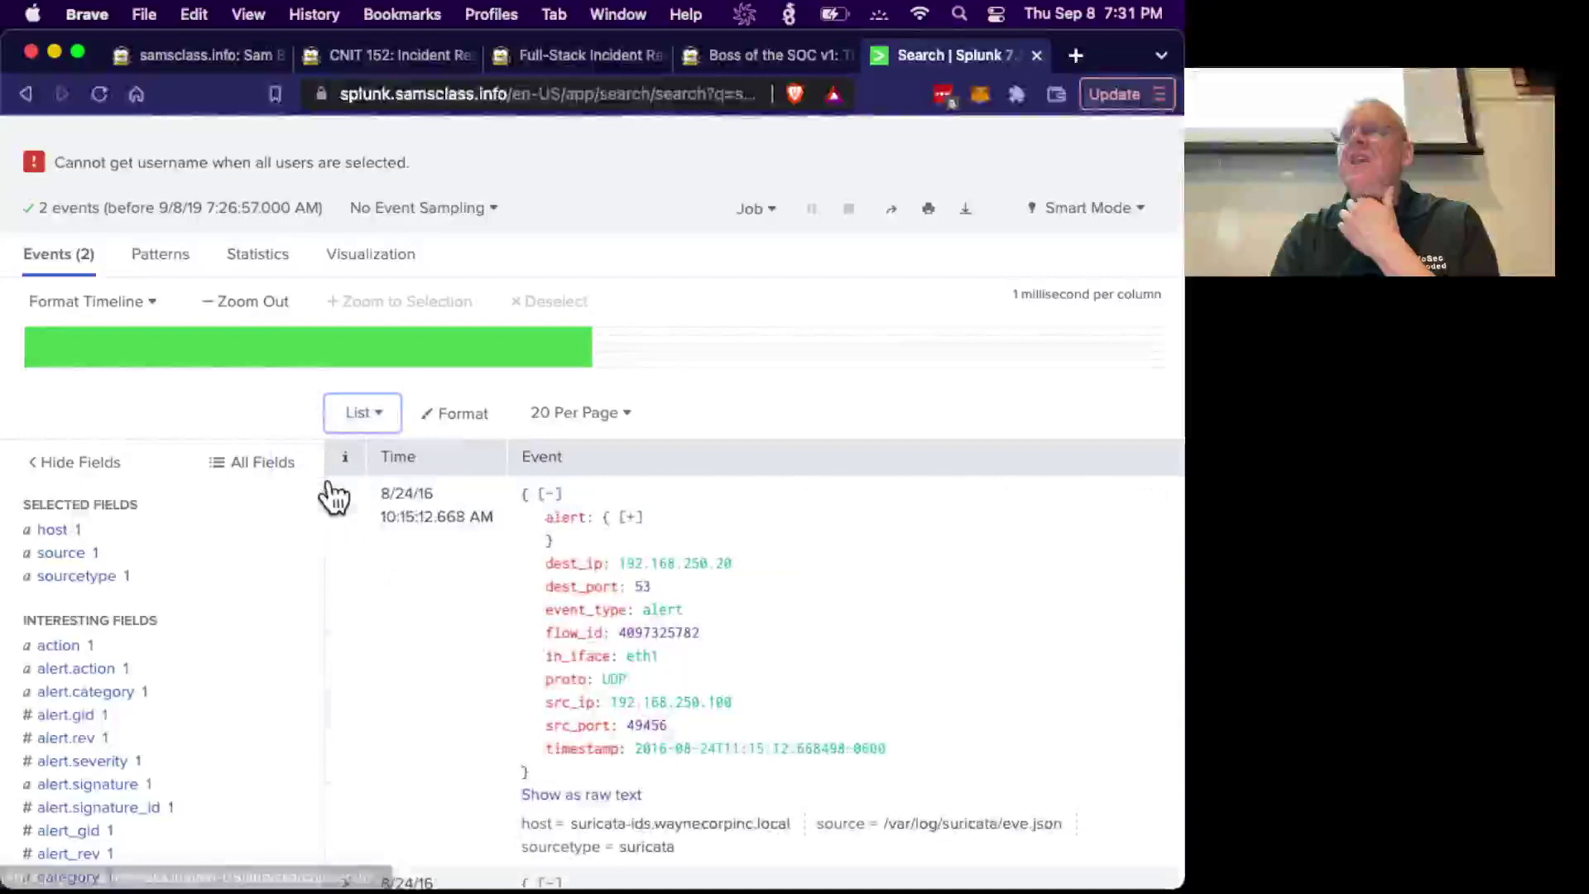
Restrict the search to nearby events within +/- 1 second of the first alert's timestamp.
click(451, 521)
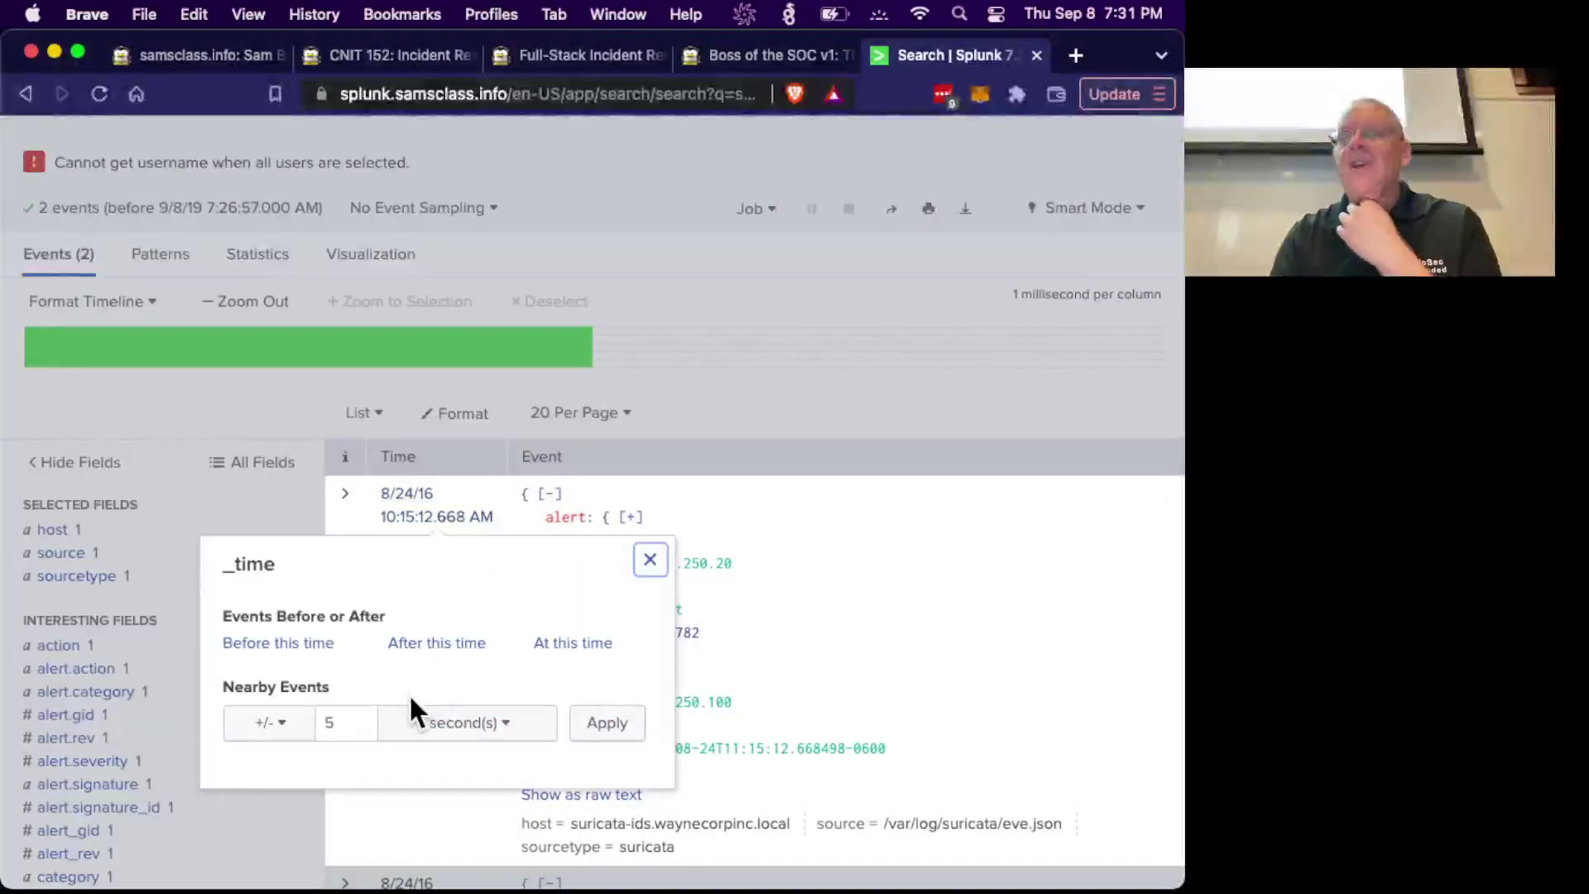
double_click(365, 721)
text(1)
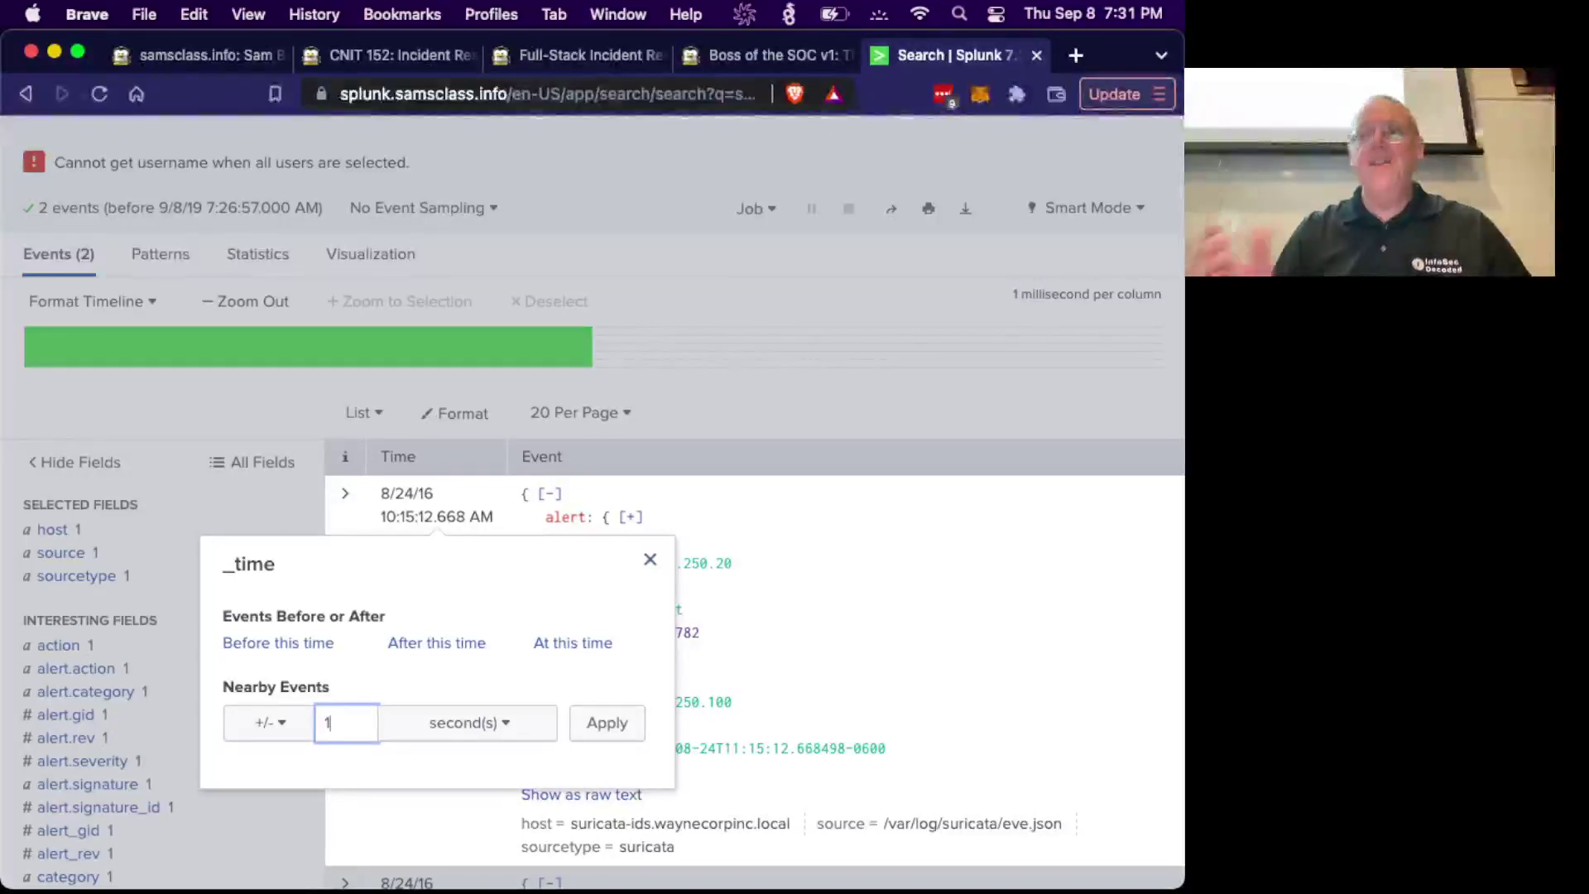
click(610, 730)
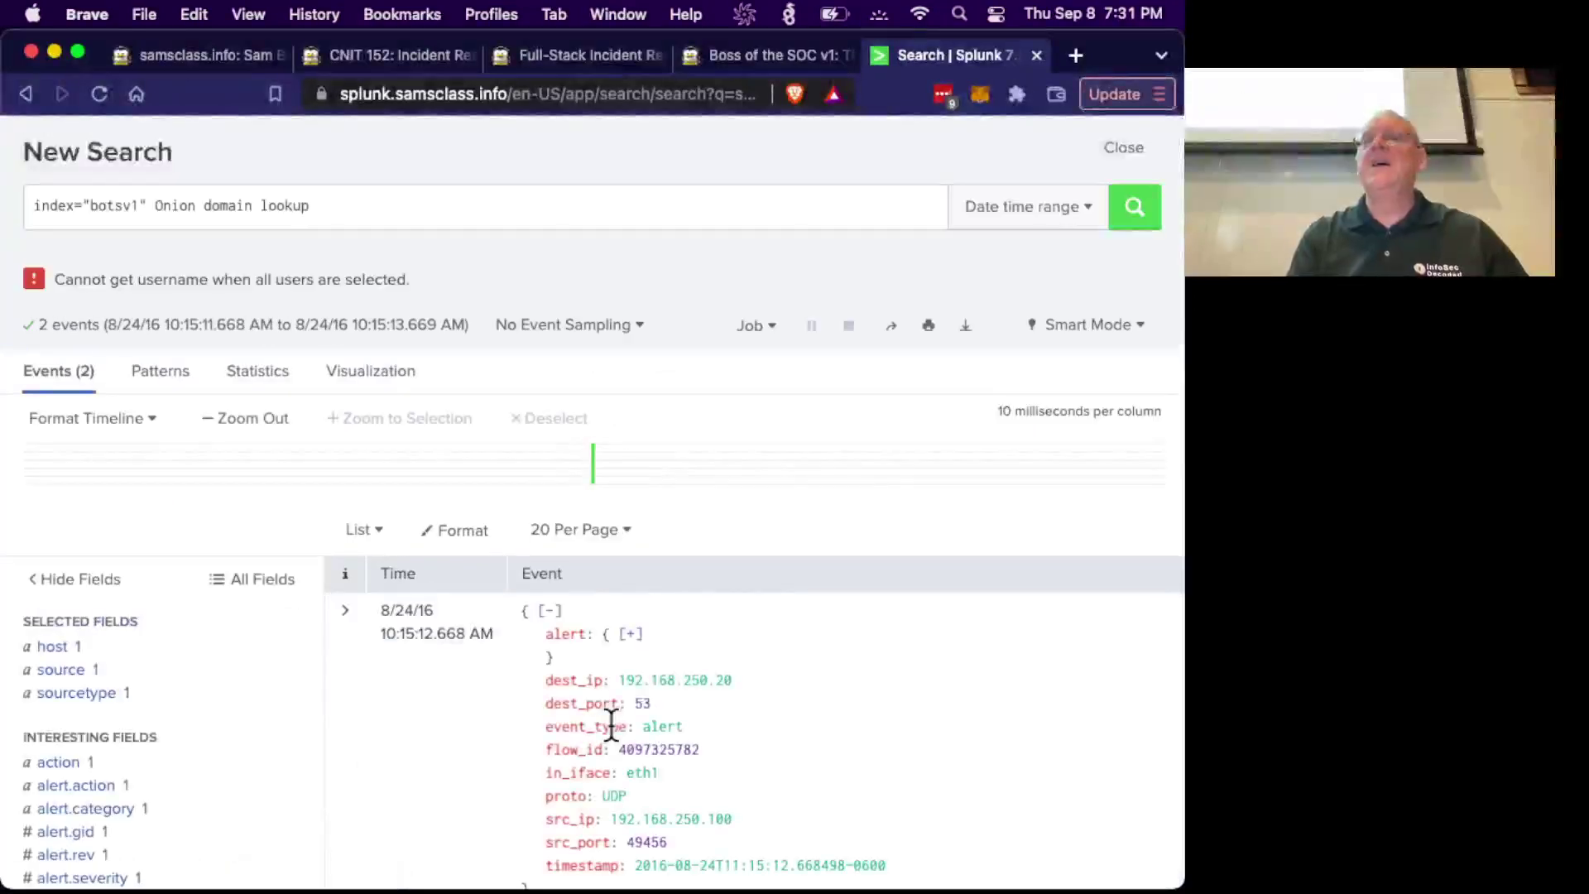
Review the remaining 4.3 hints, remove "Onion domain lookup" from the query, and search all botsv1 events in the narrowed time range.
click(766, 59)
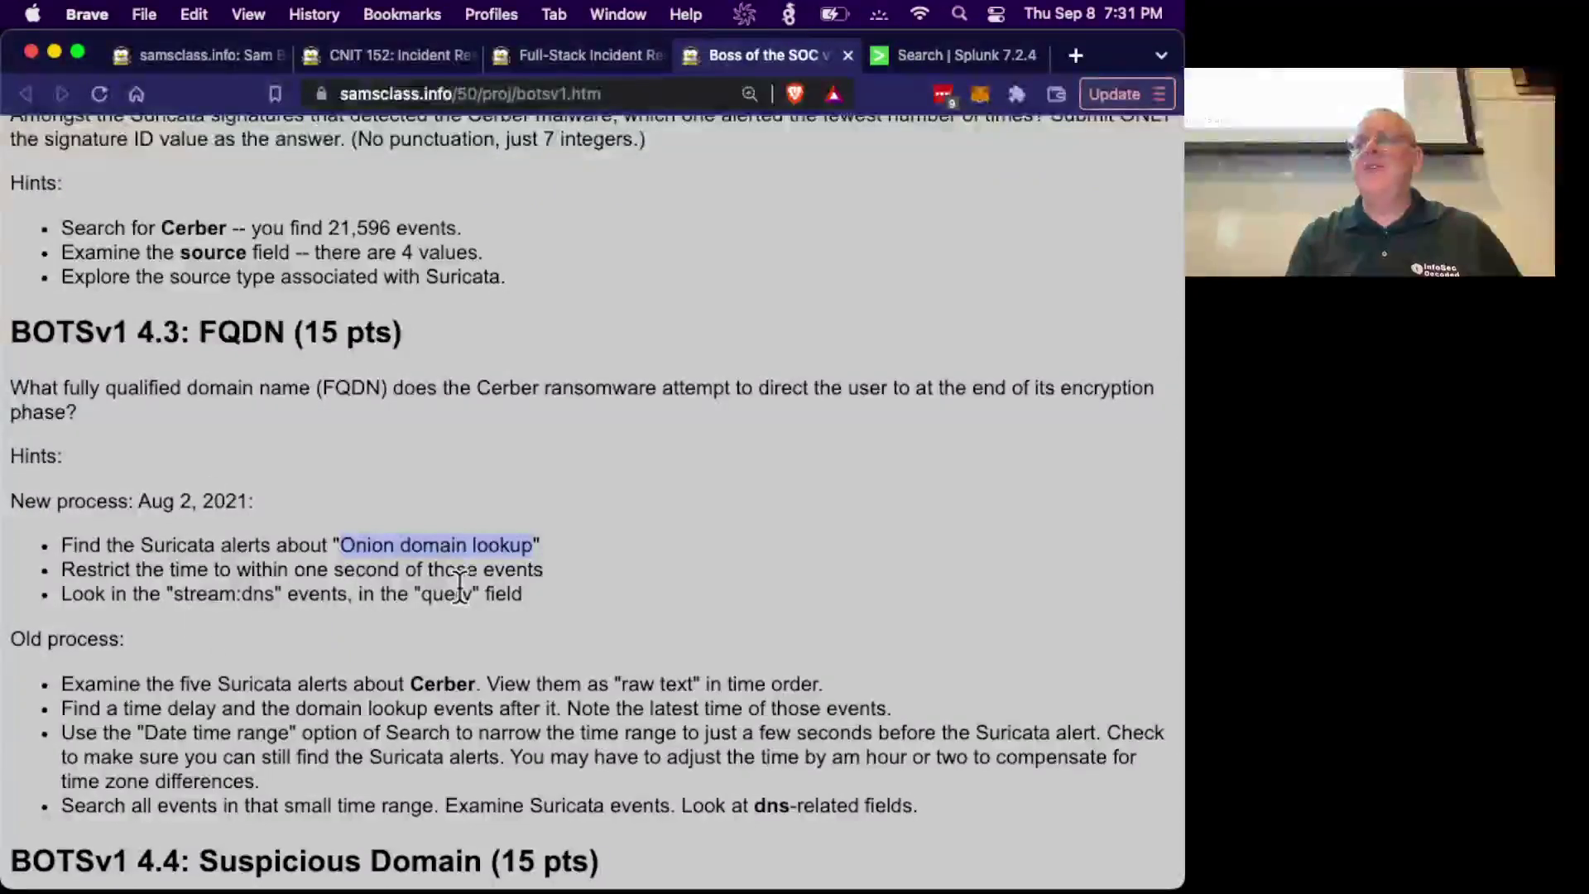
click(895, 58)
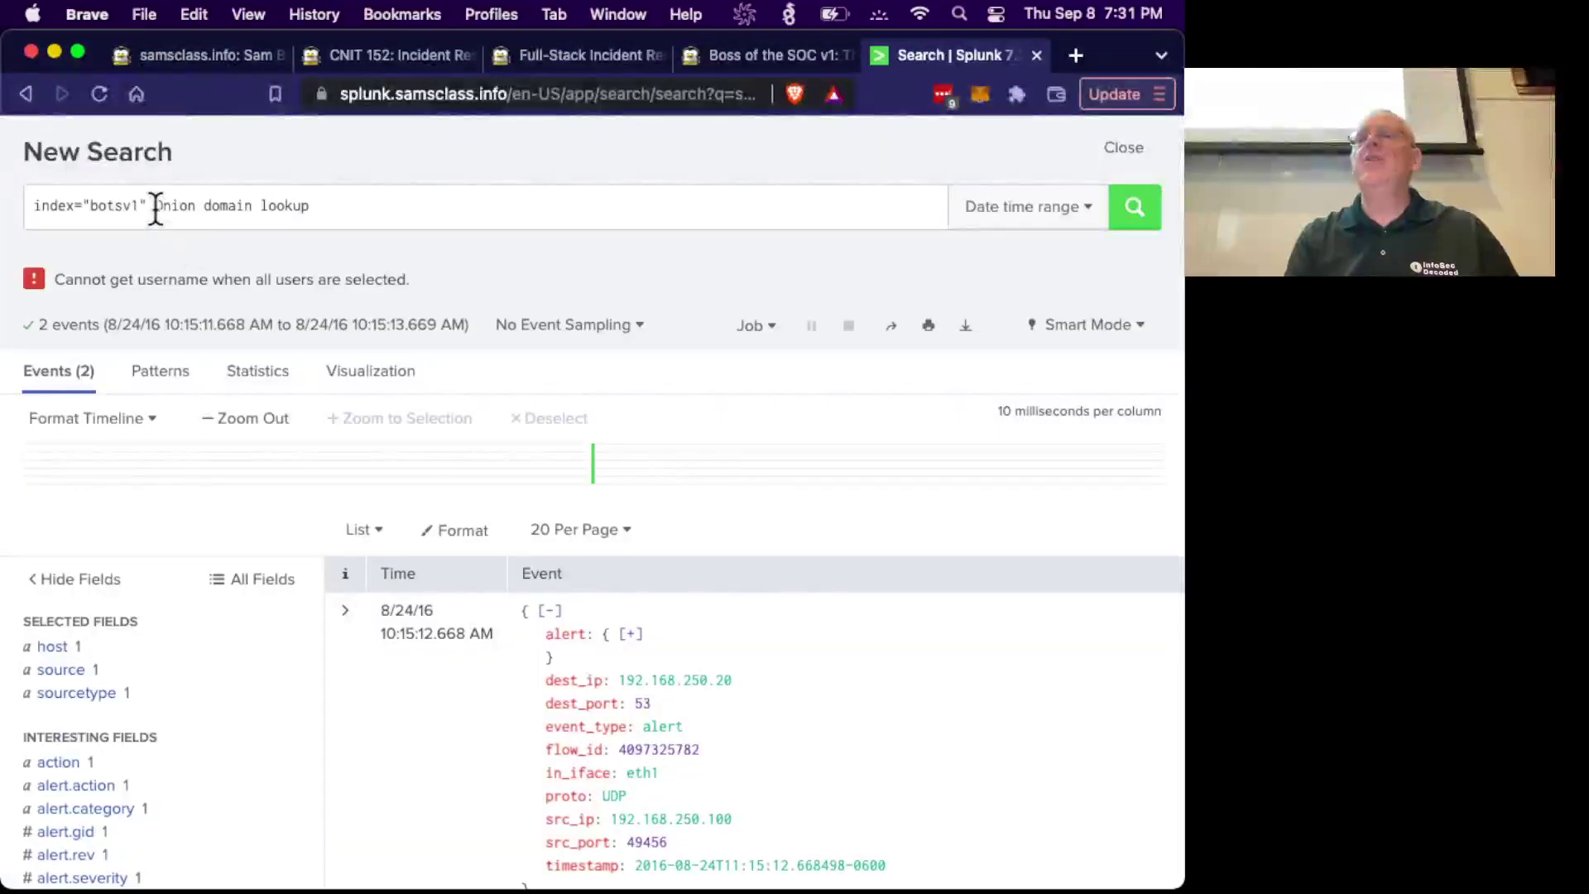
drag(155, 211, 304, 215)
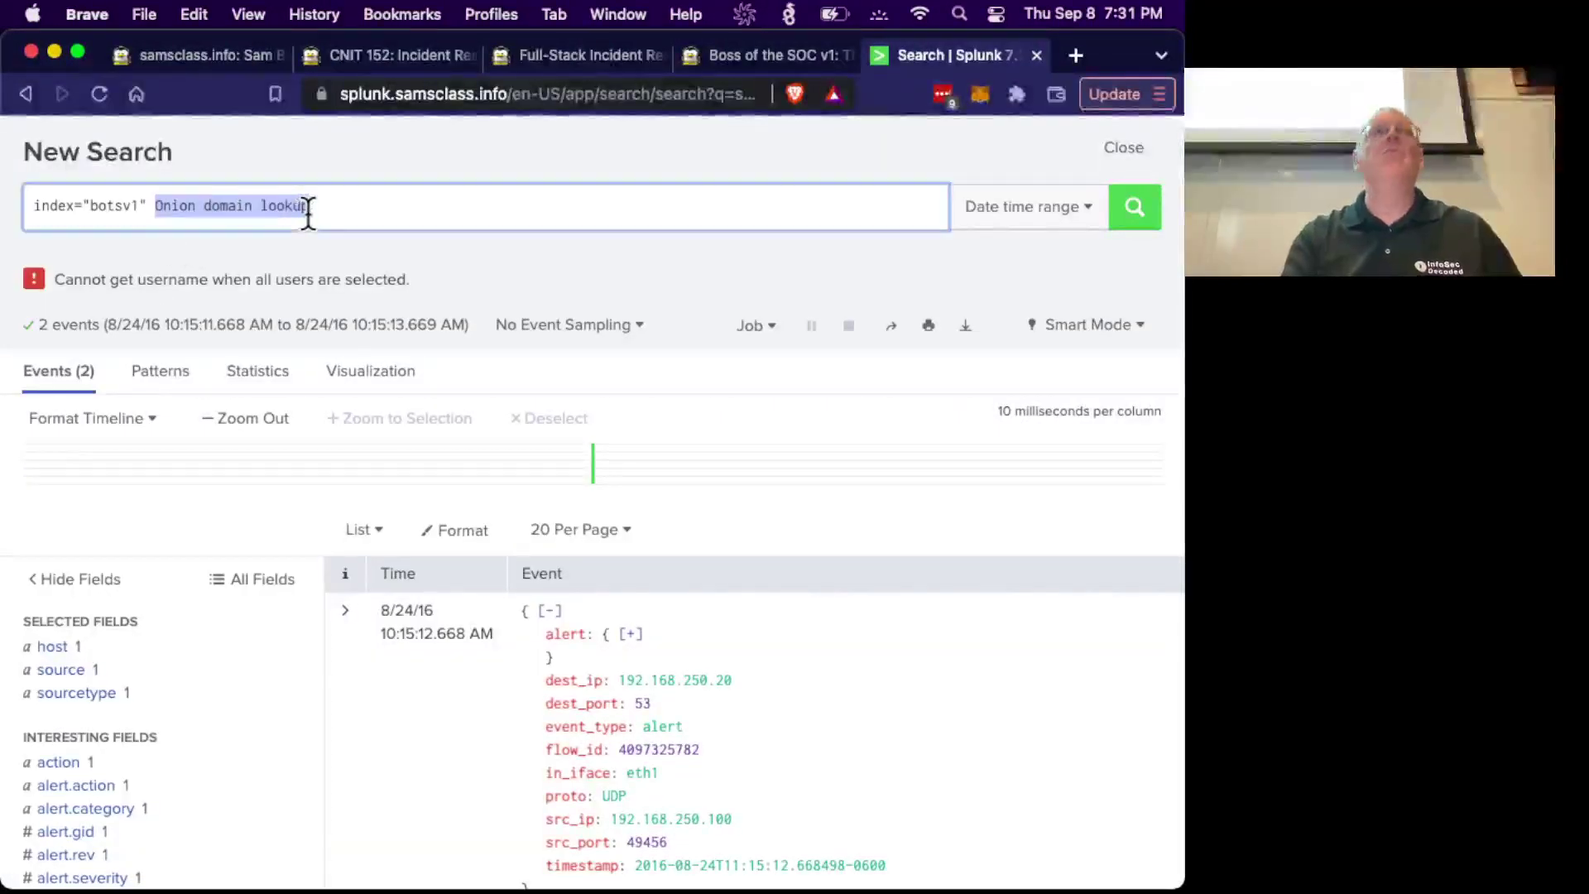
key(BackSpace)
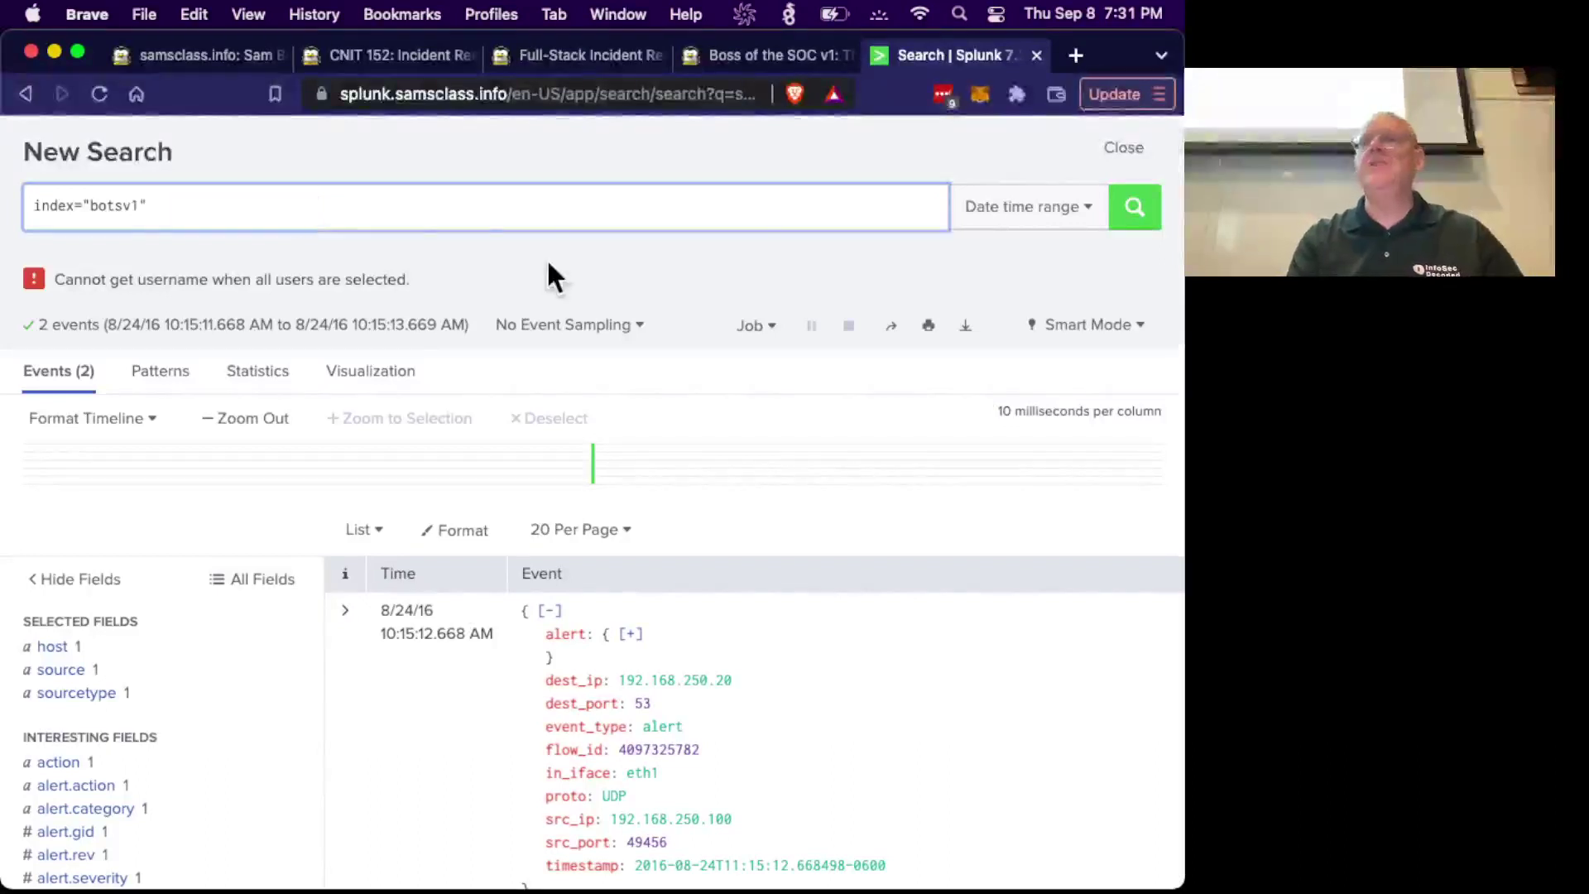
click(1138, 220)
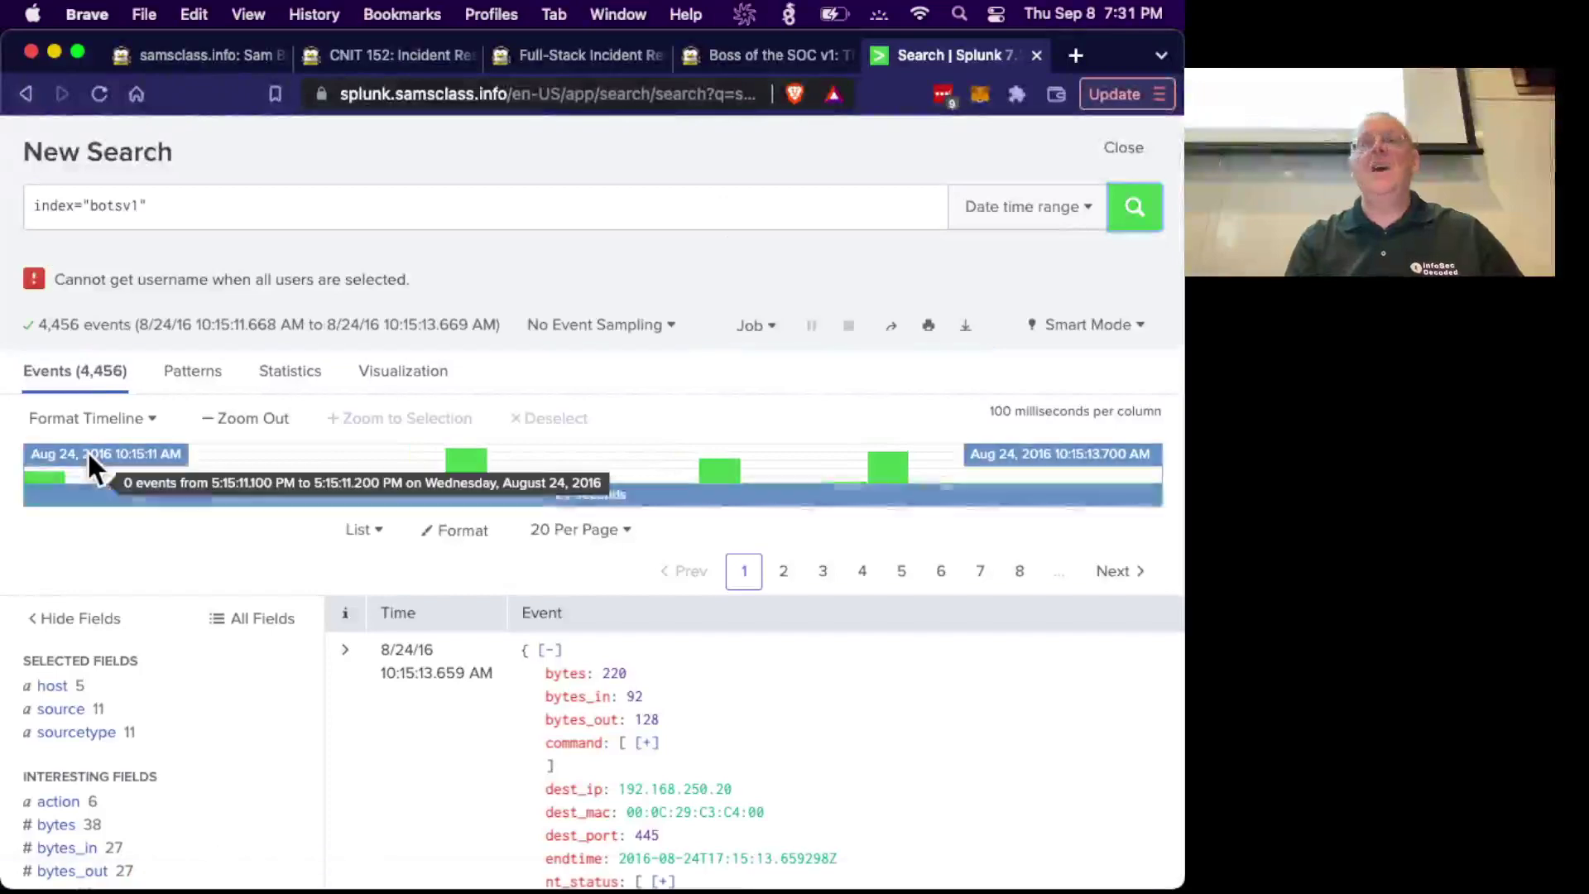
Narrow the botsv1 search to events whose sourcetype is stream:dns.
scroll(77, 602, down, 4)
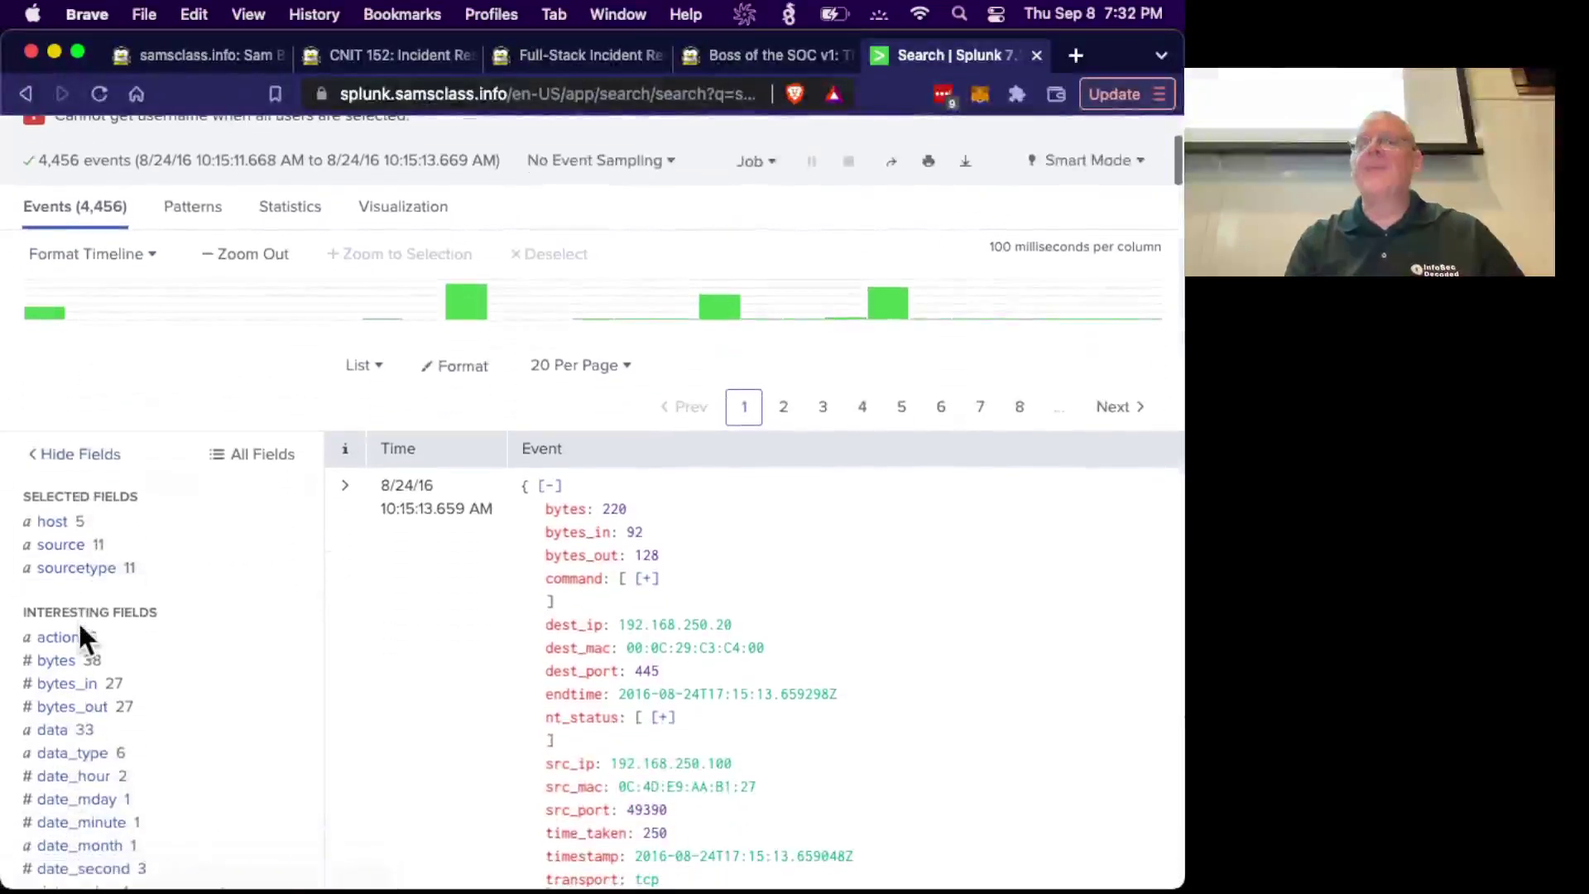
click(82, 568)
scroll(488, 684, down, 2)
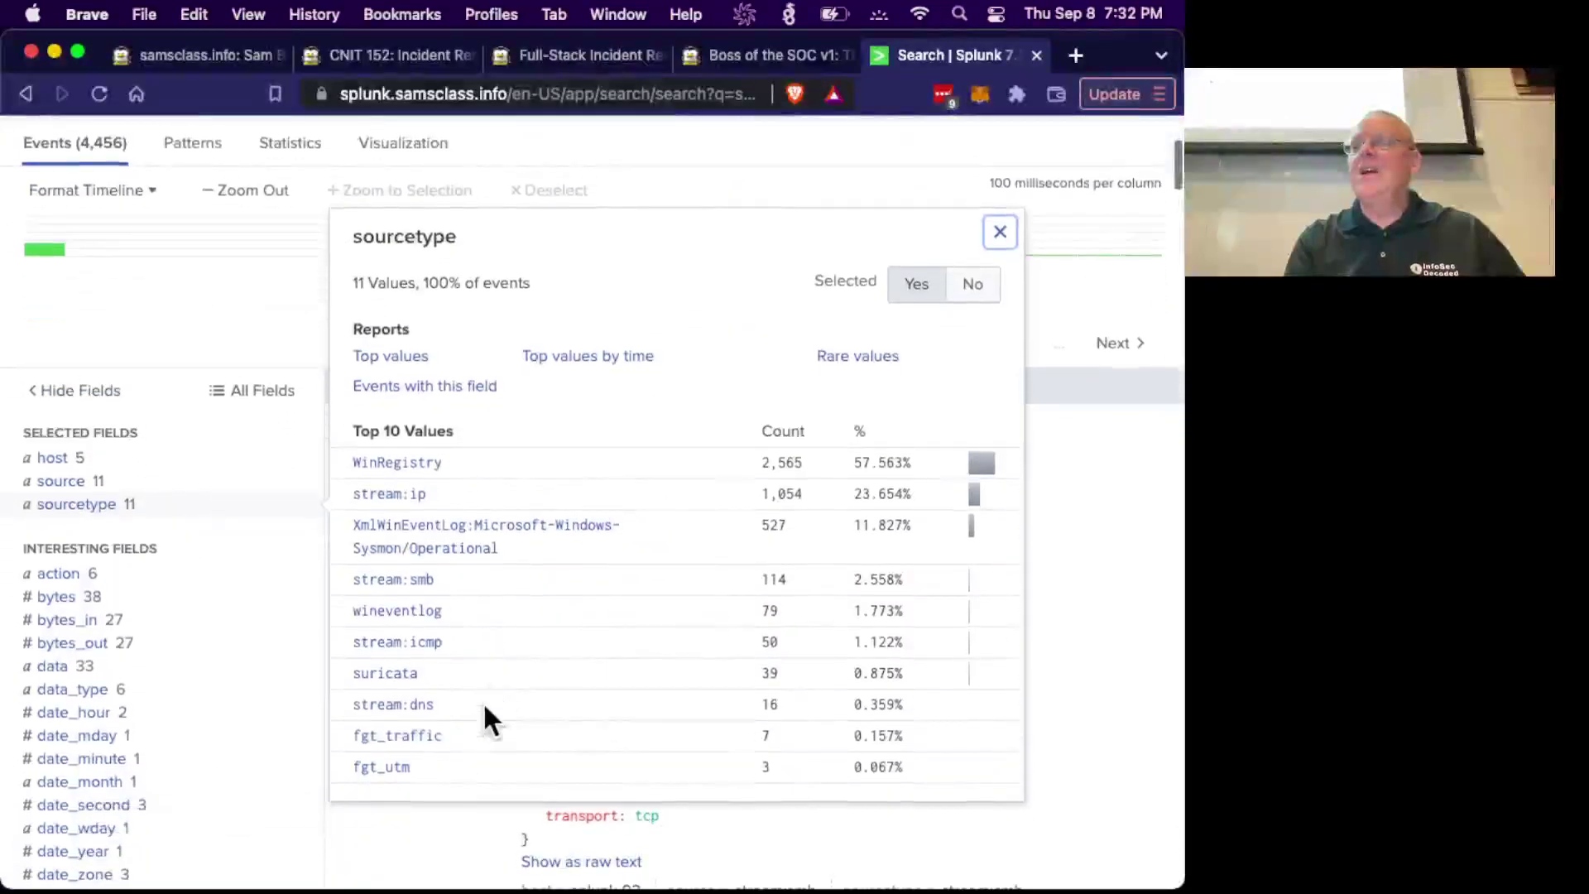
click(418, 705)
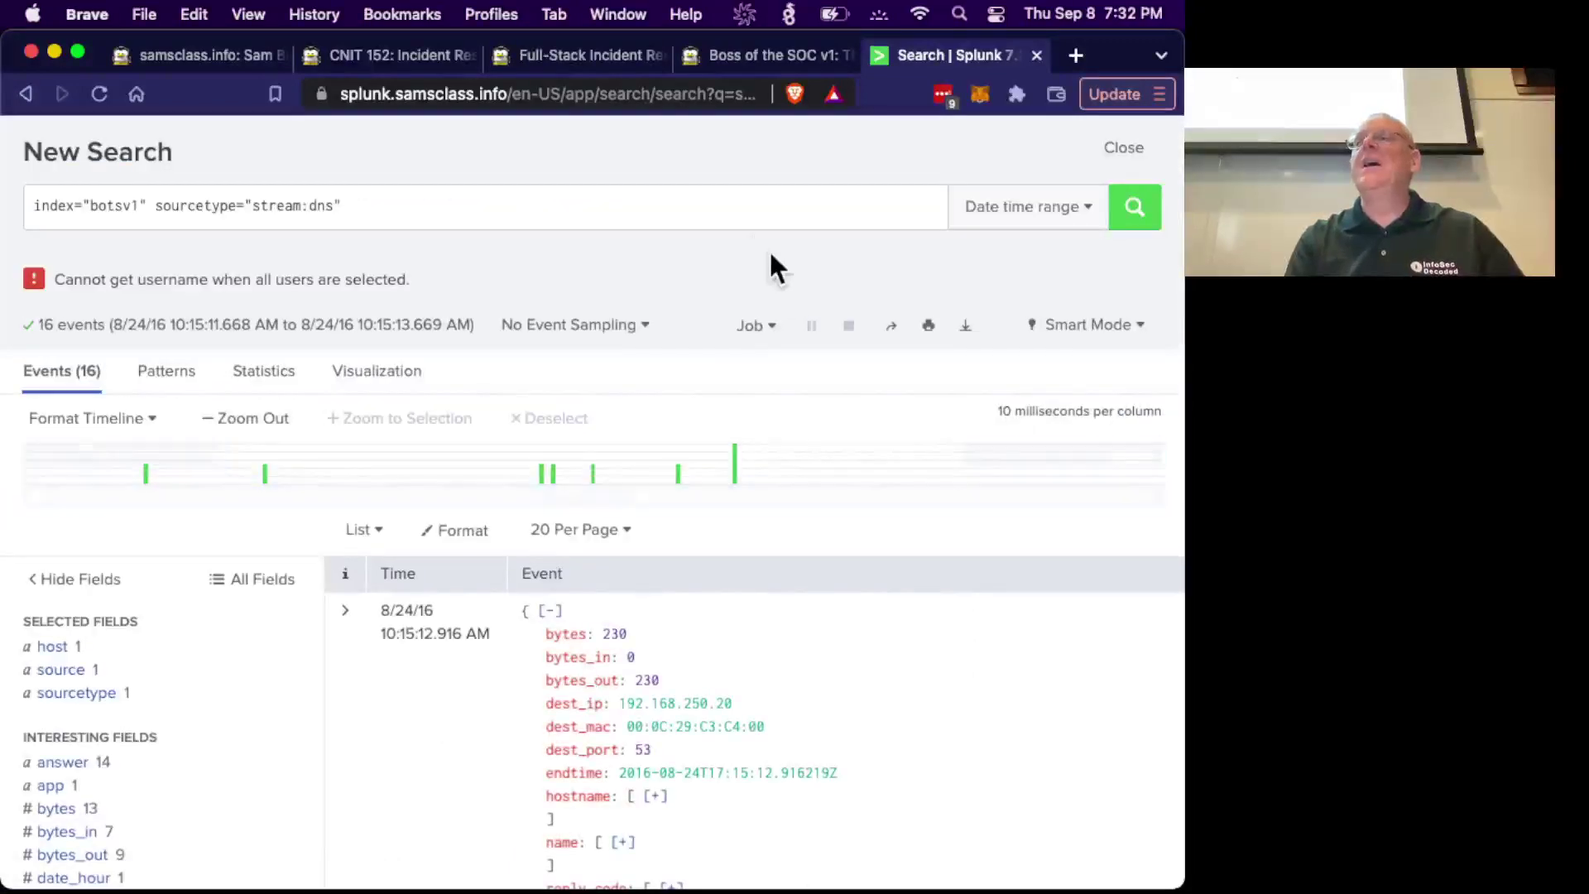
Check the FQDN challenge hints and examine the values of the query field in the stream:dns events.
scroll(149, 793, down, 5)
scroll(149, 793, down, 5)
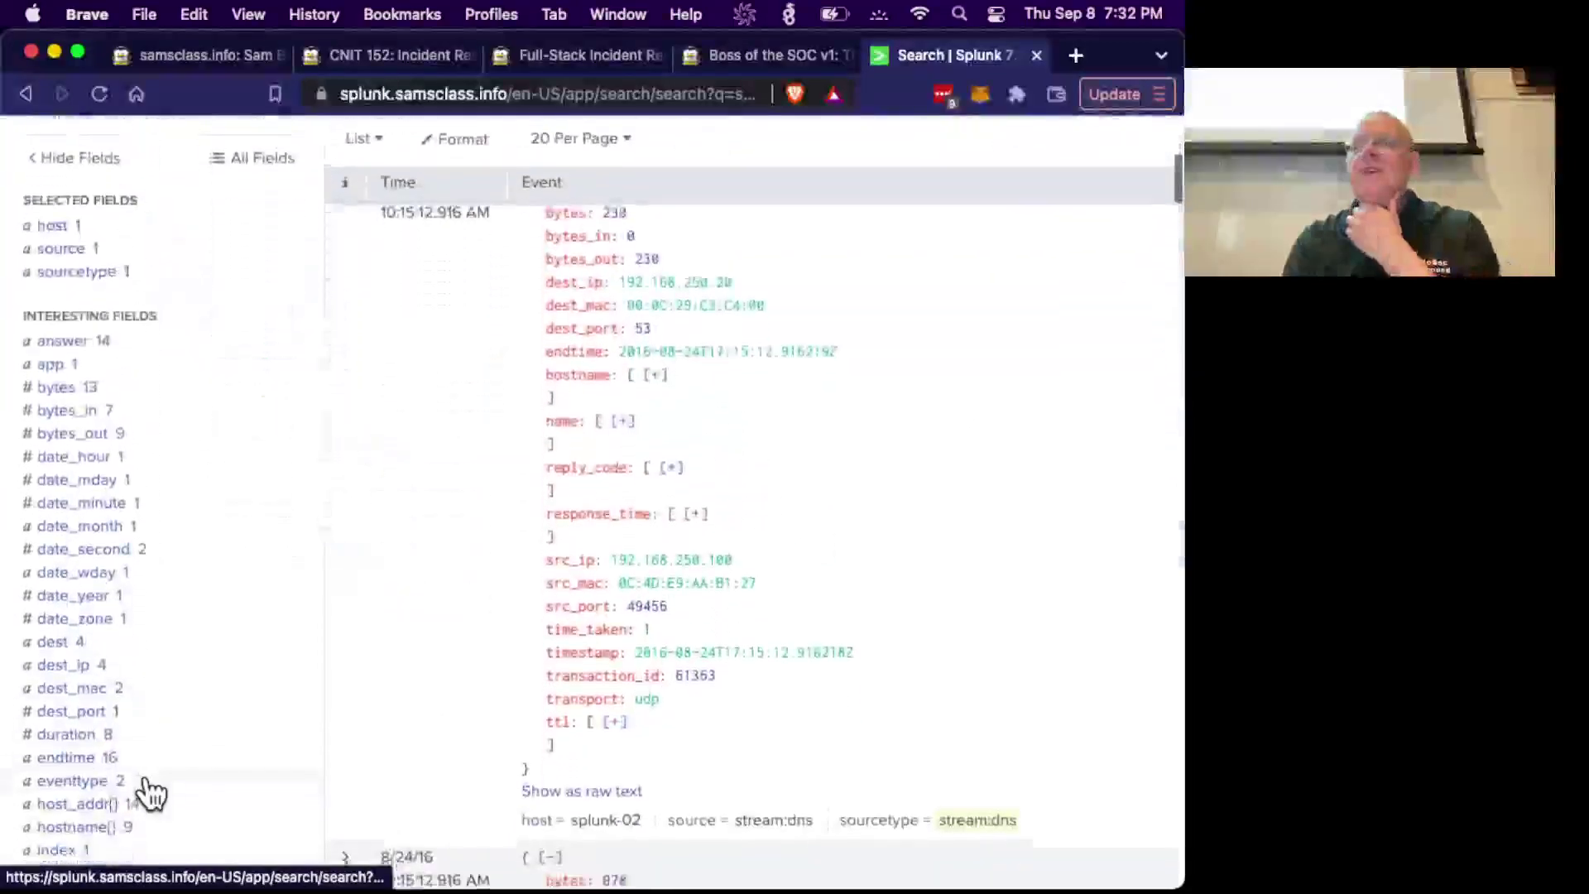
scroll(149, 793, up, 1)
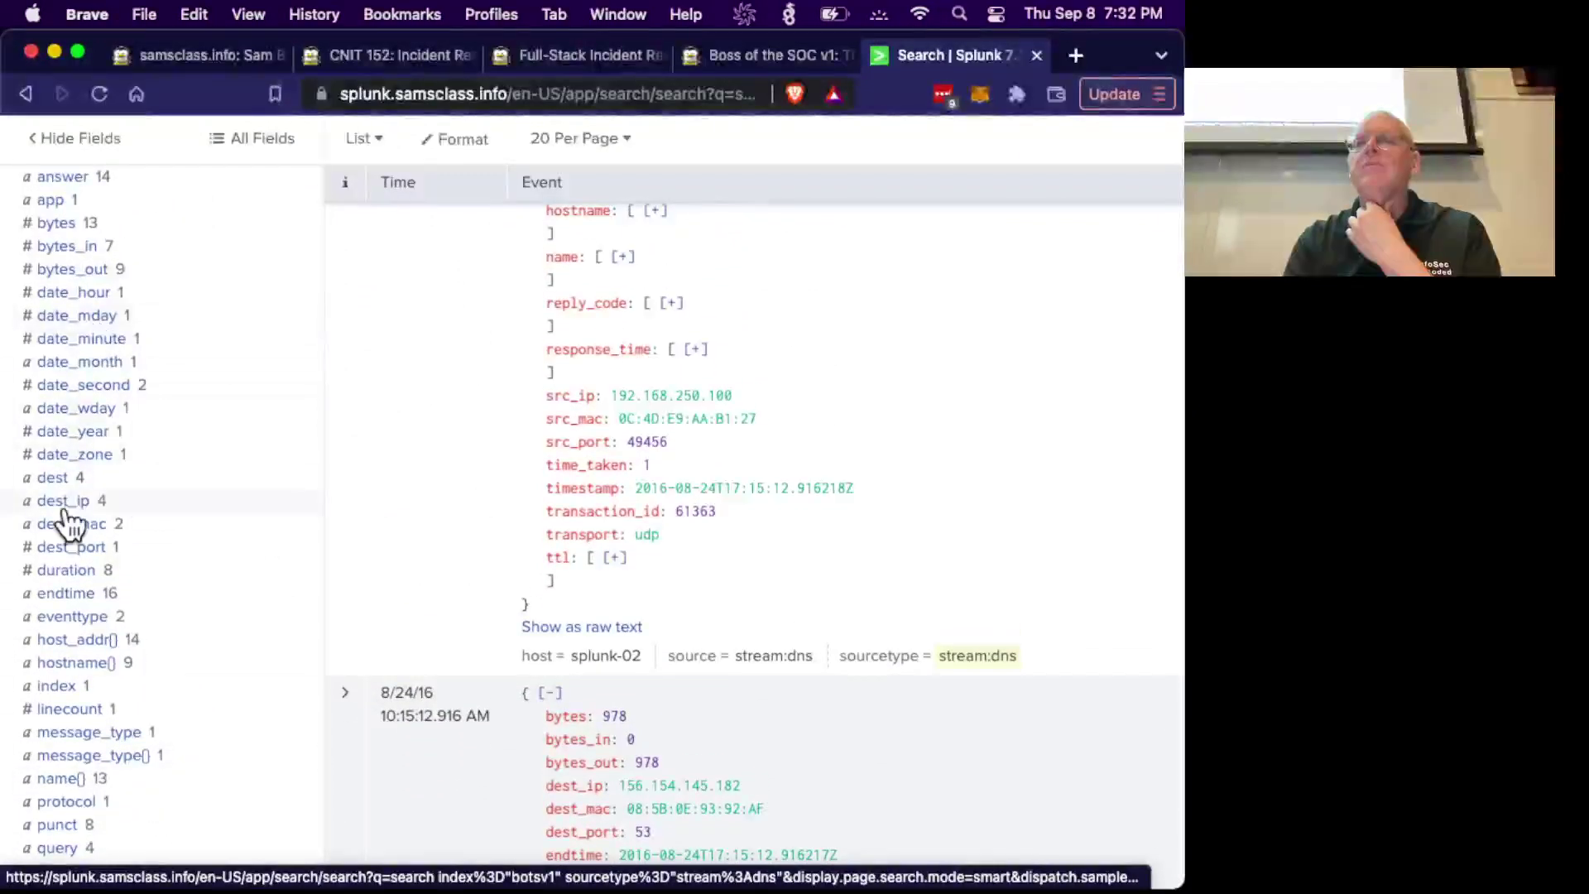
scroll(73, 724, down, 1)
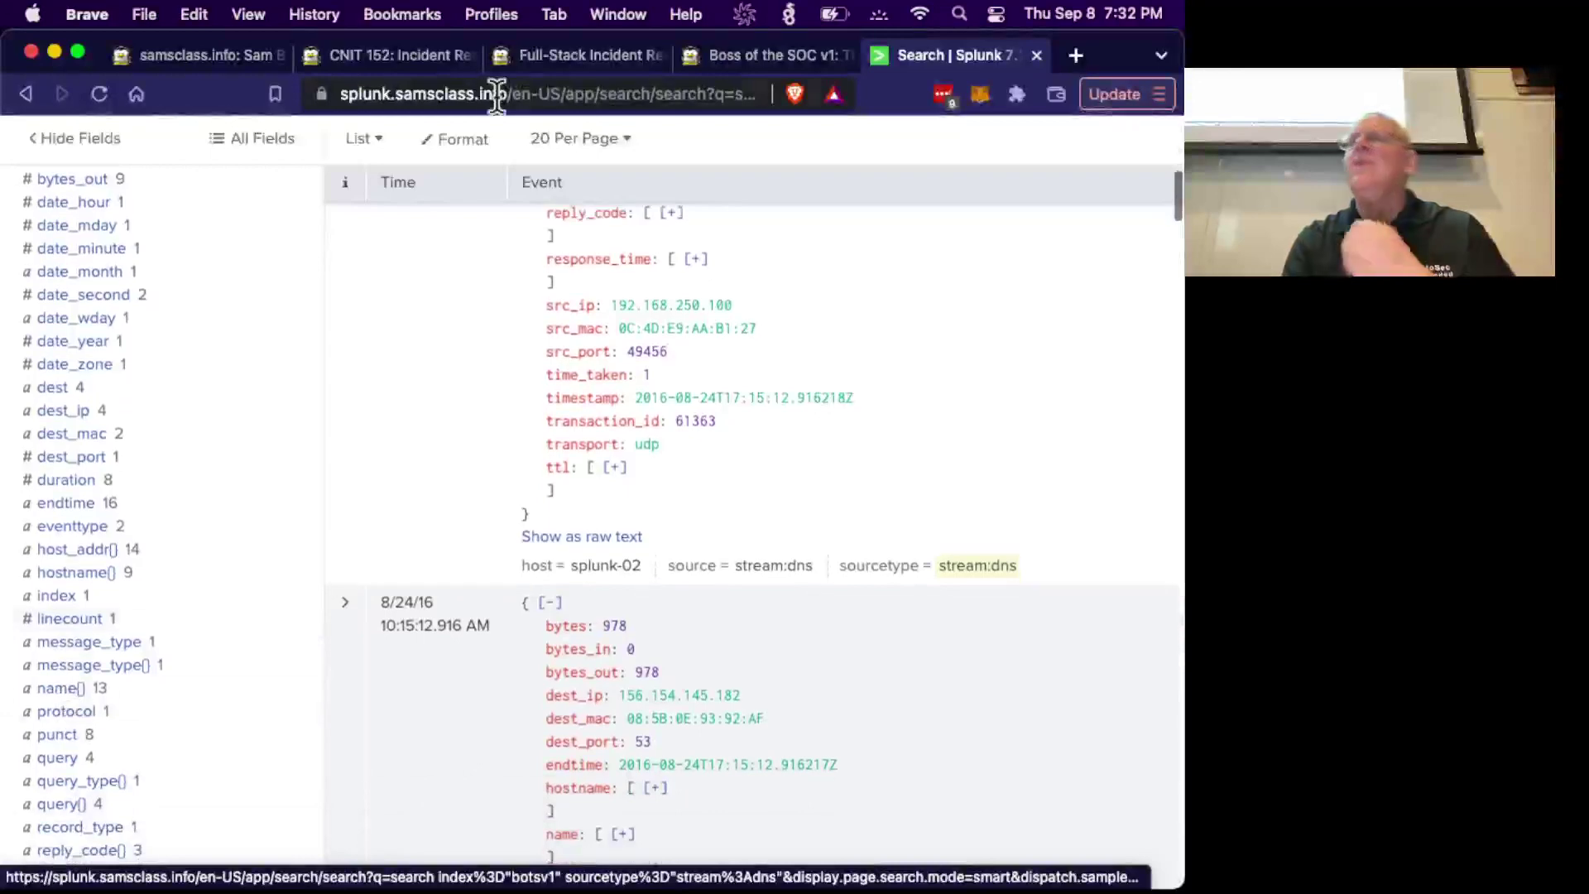
click(733, 57)
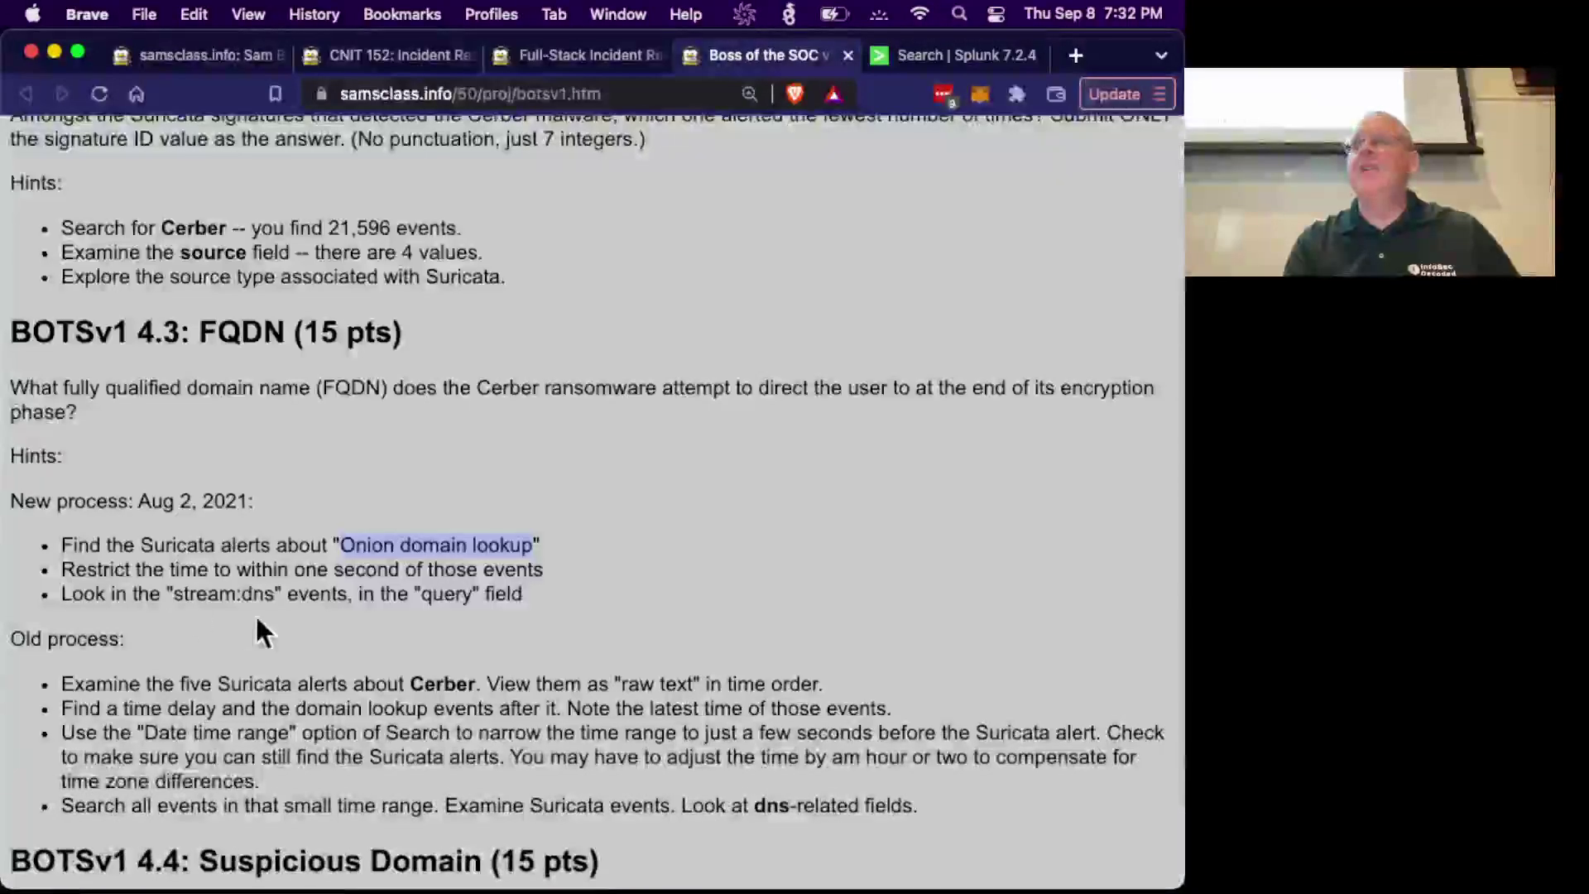
click(921, 56)
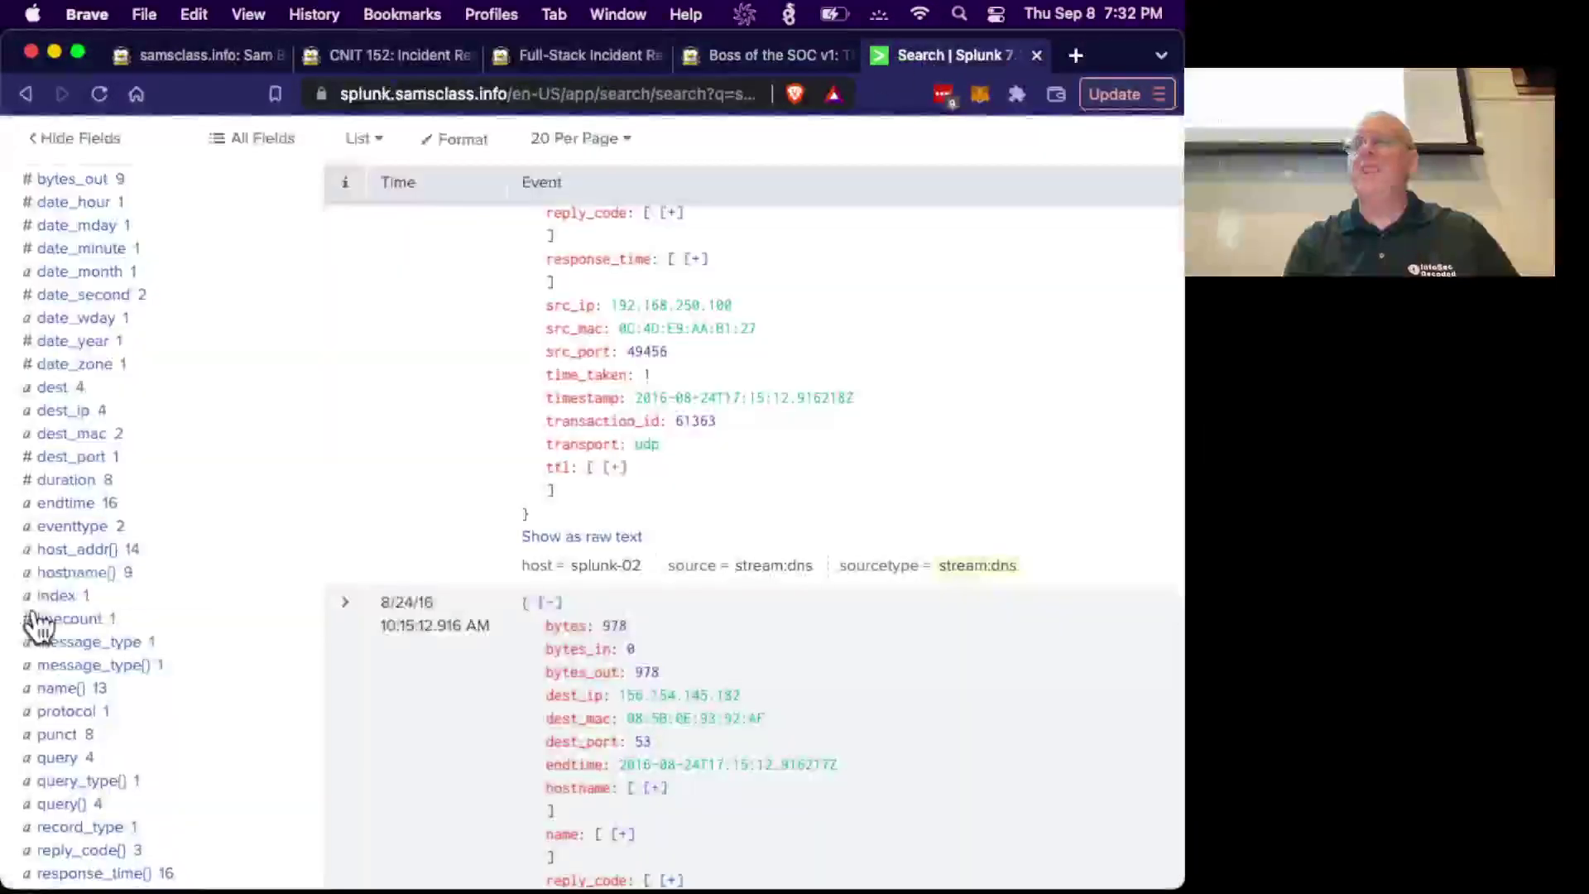
scroll(37, 629, down, 1)
scroll(37, 633, down, 1)
click(58, 583)
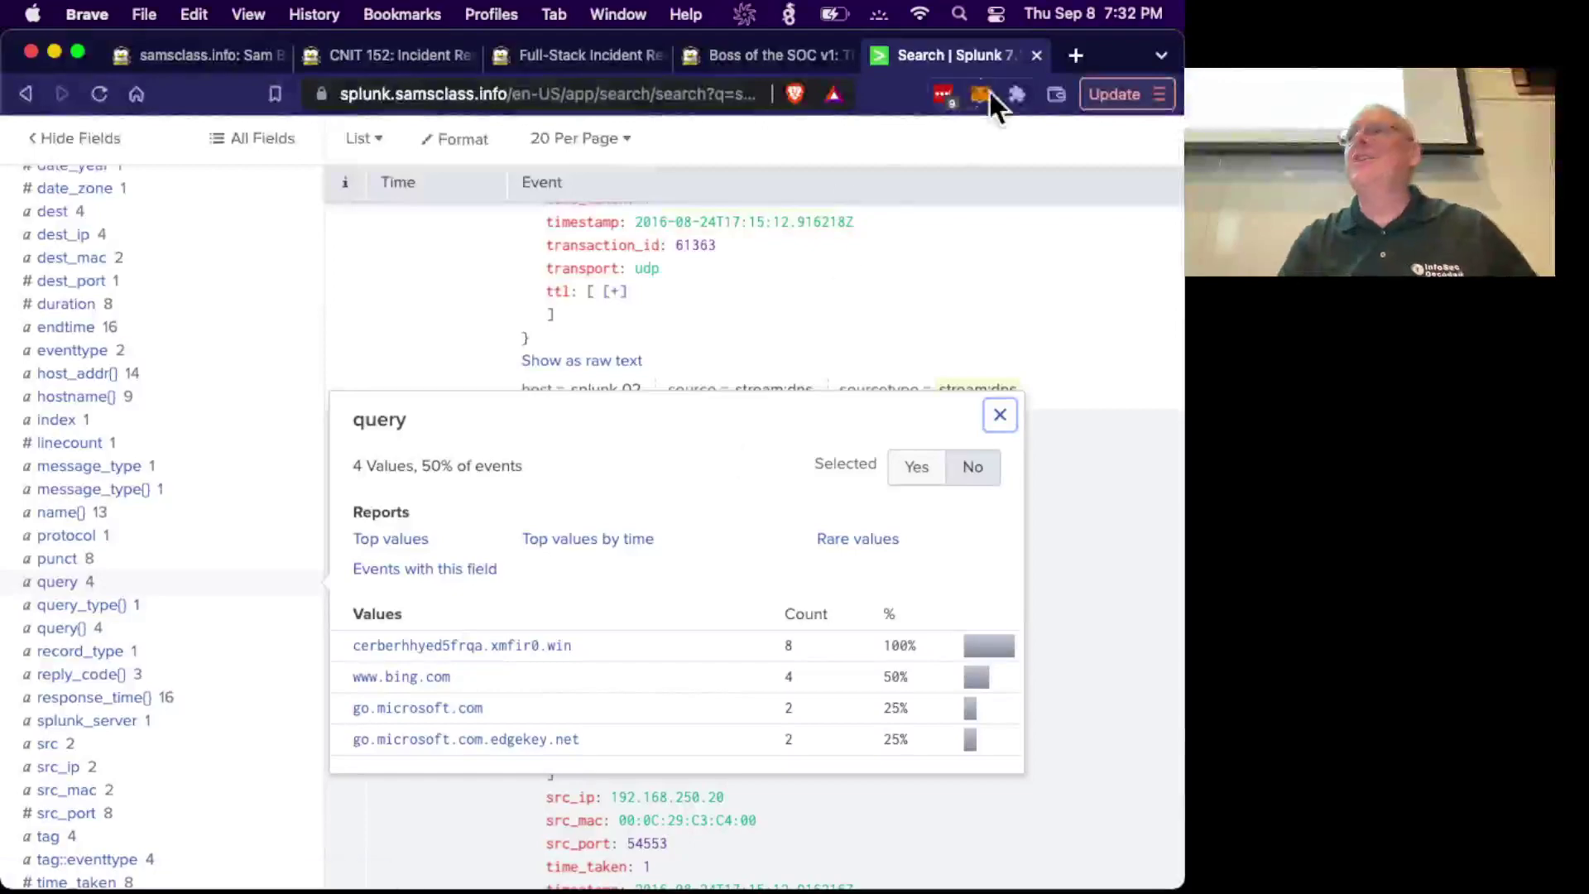
Return to the Boss of the SOC page and read the BOTSv1 4.4 Suspicious Domain question and hints.
scroll(670, 315, up, 10)
click(761, 56)
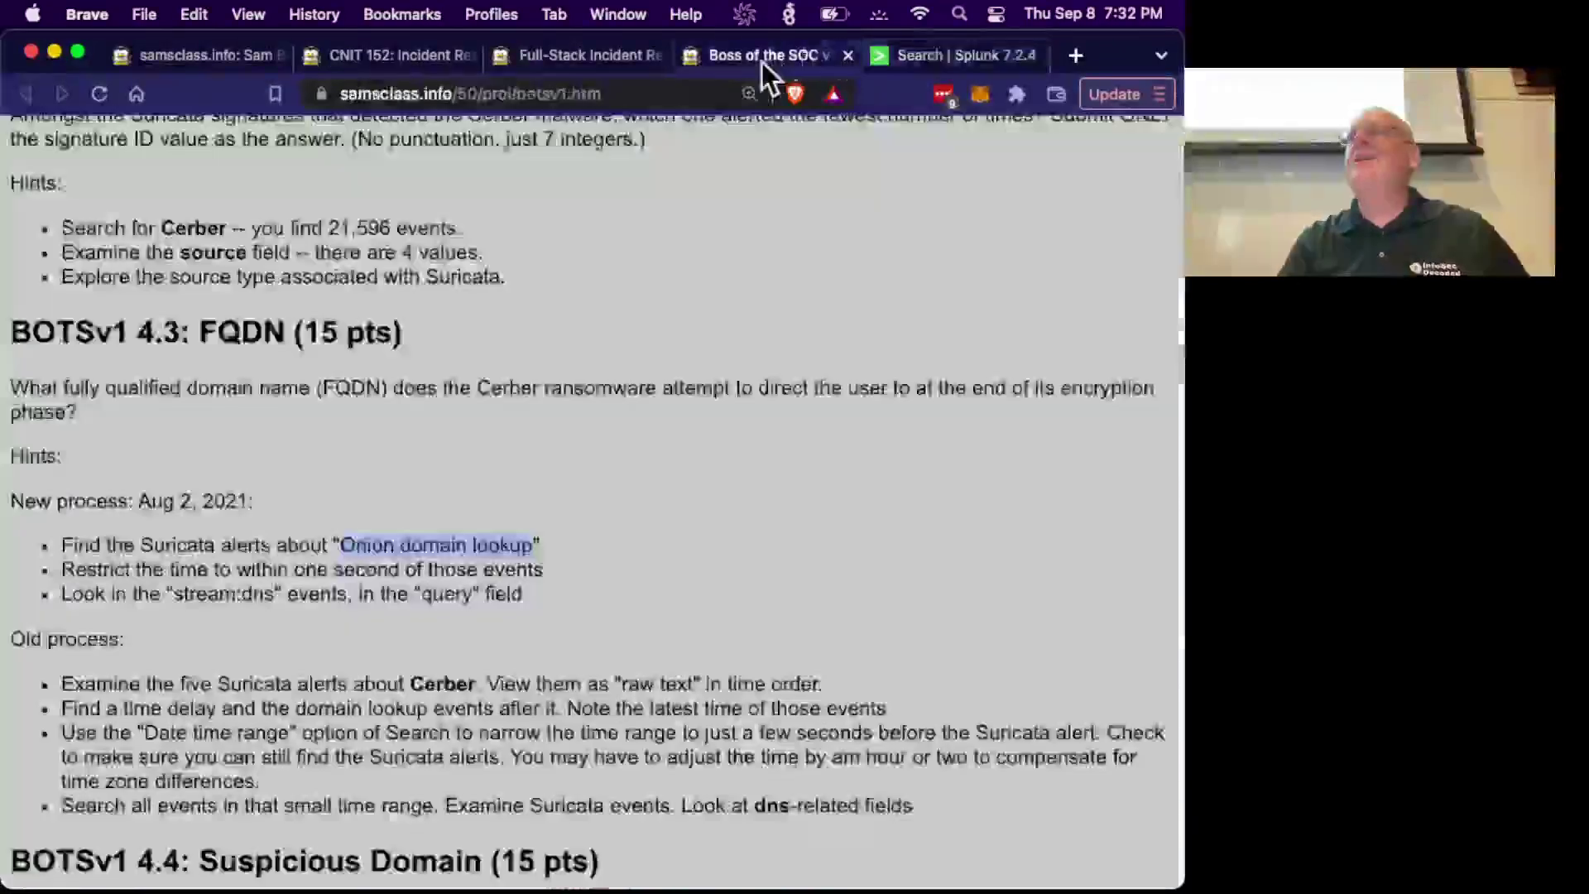
scroll(256, 709, down, 7)
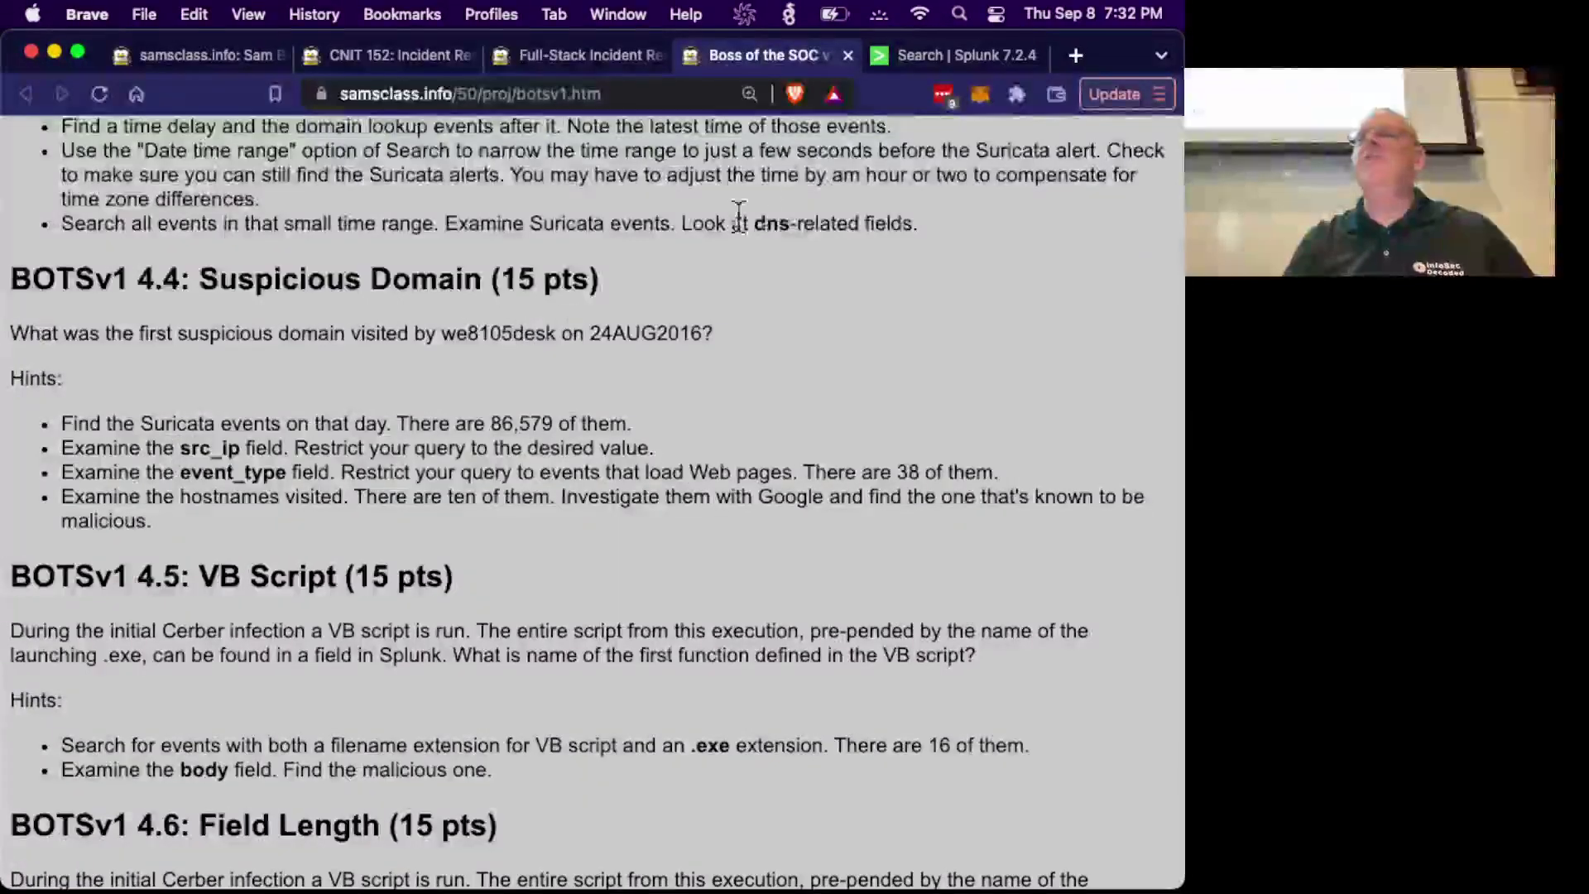
Switch back to Splunk and run the search index="botsv1" source="/var/log/suricata/eve.json".
click(930, 67)
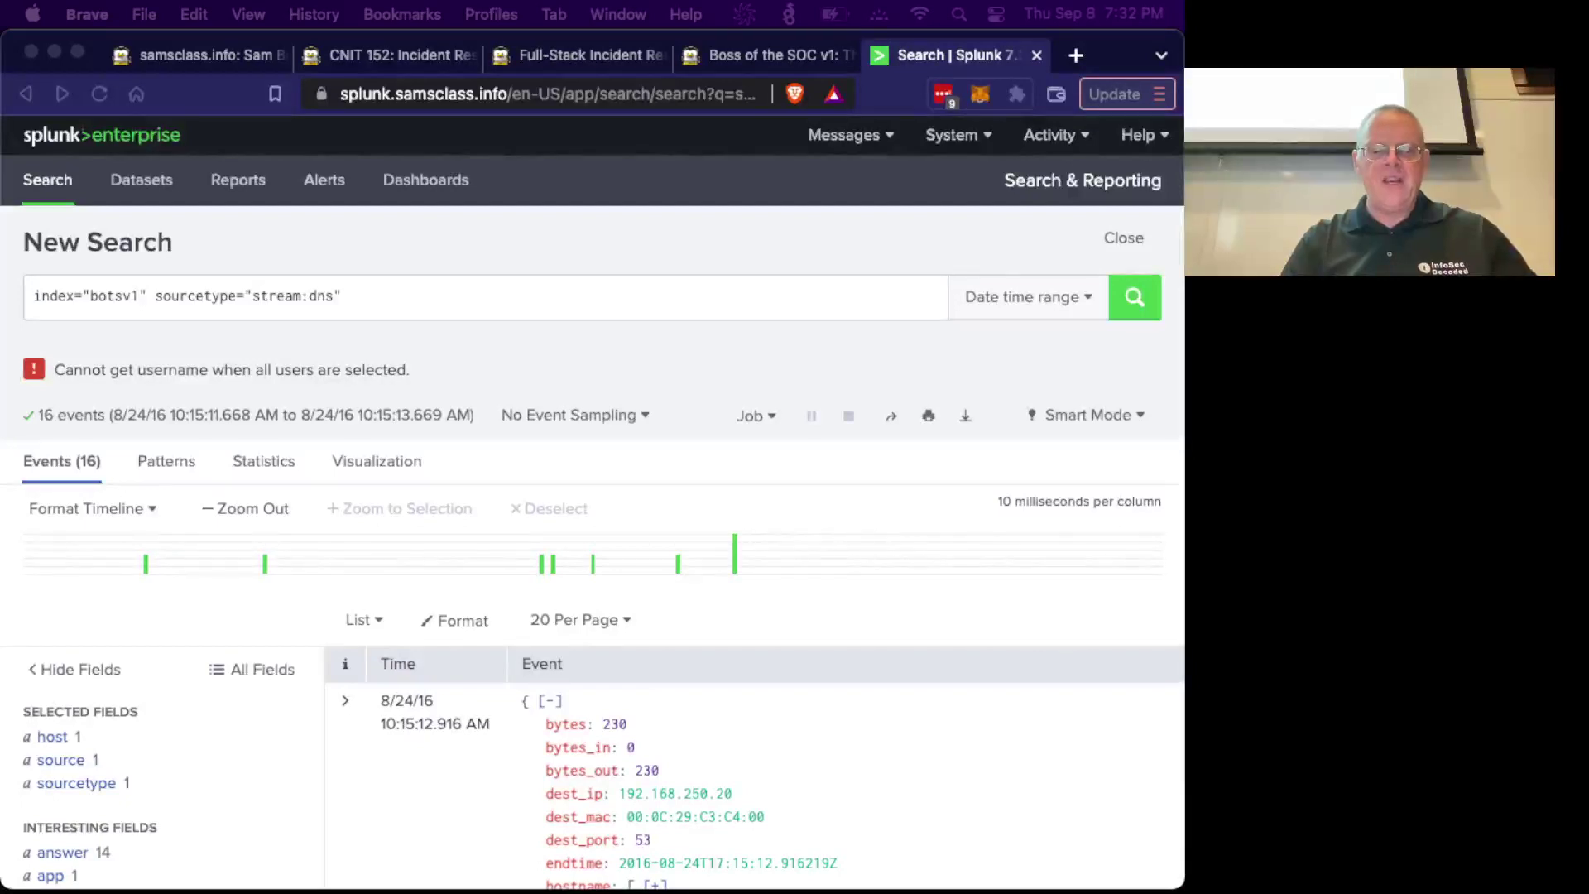
click(357, 290)
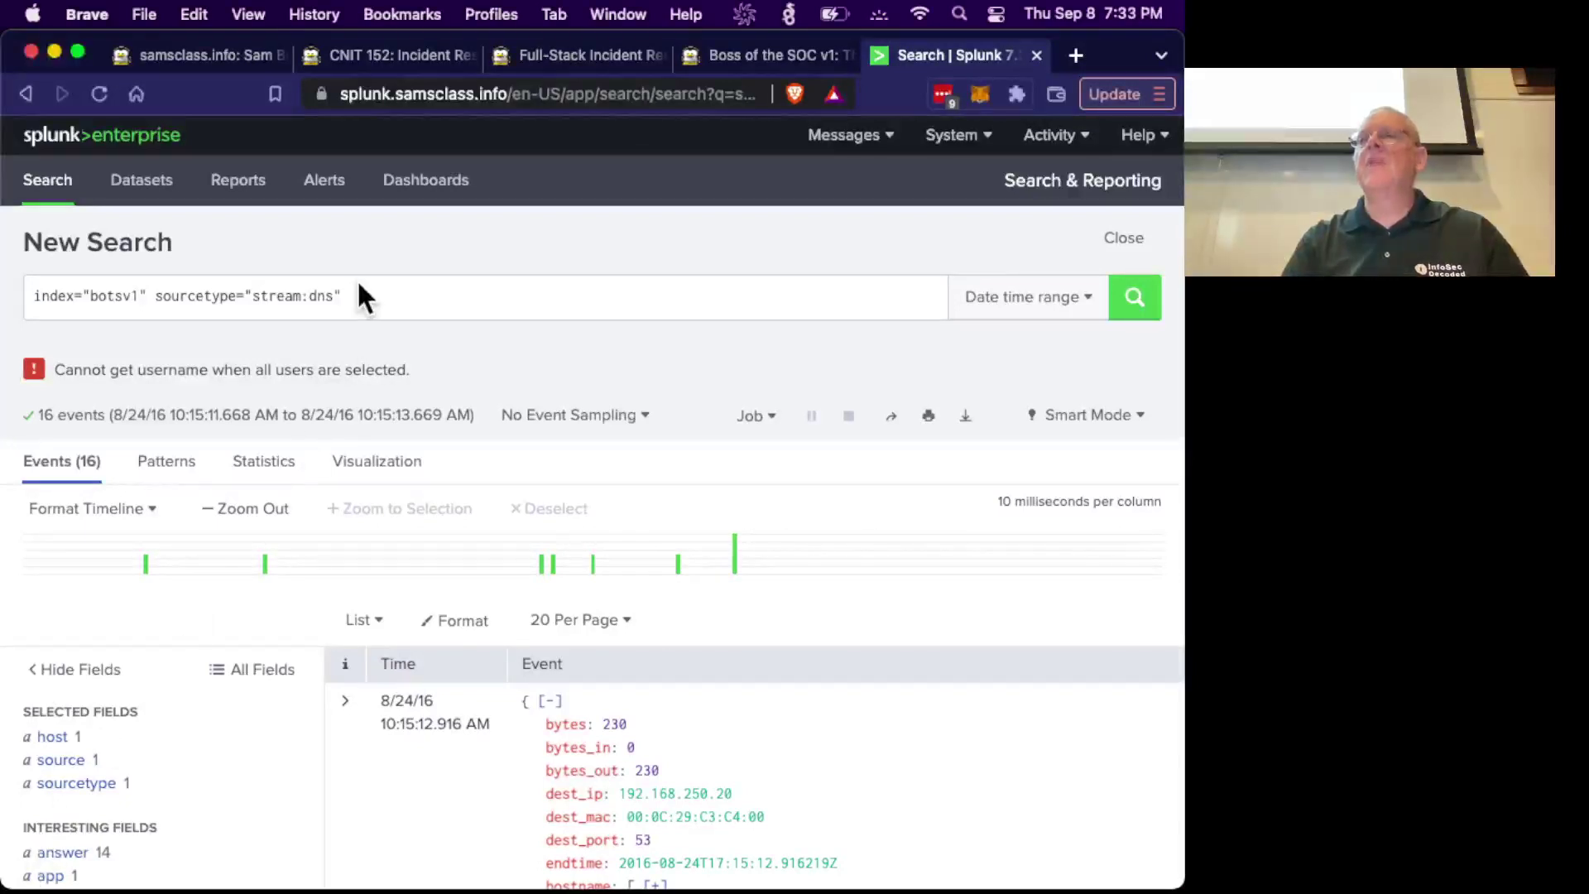
key(super+a)
text(index="botsv1" source="/var/log/suricata/eve.json")
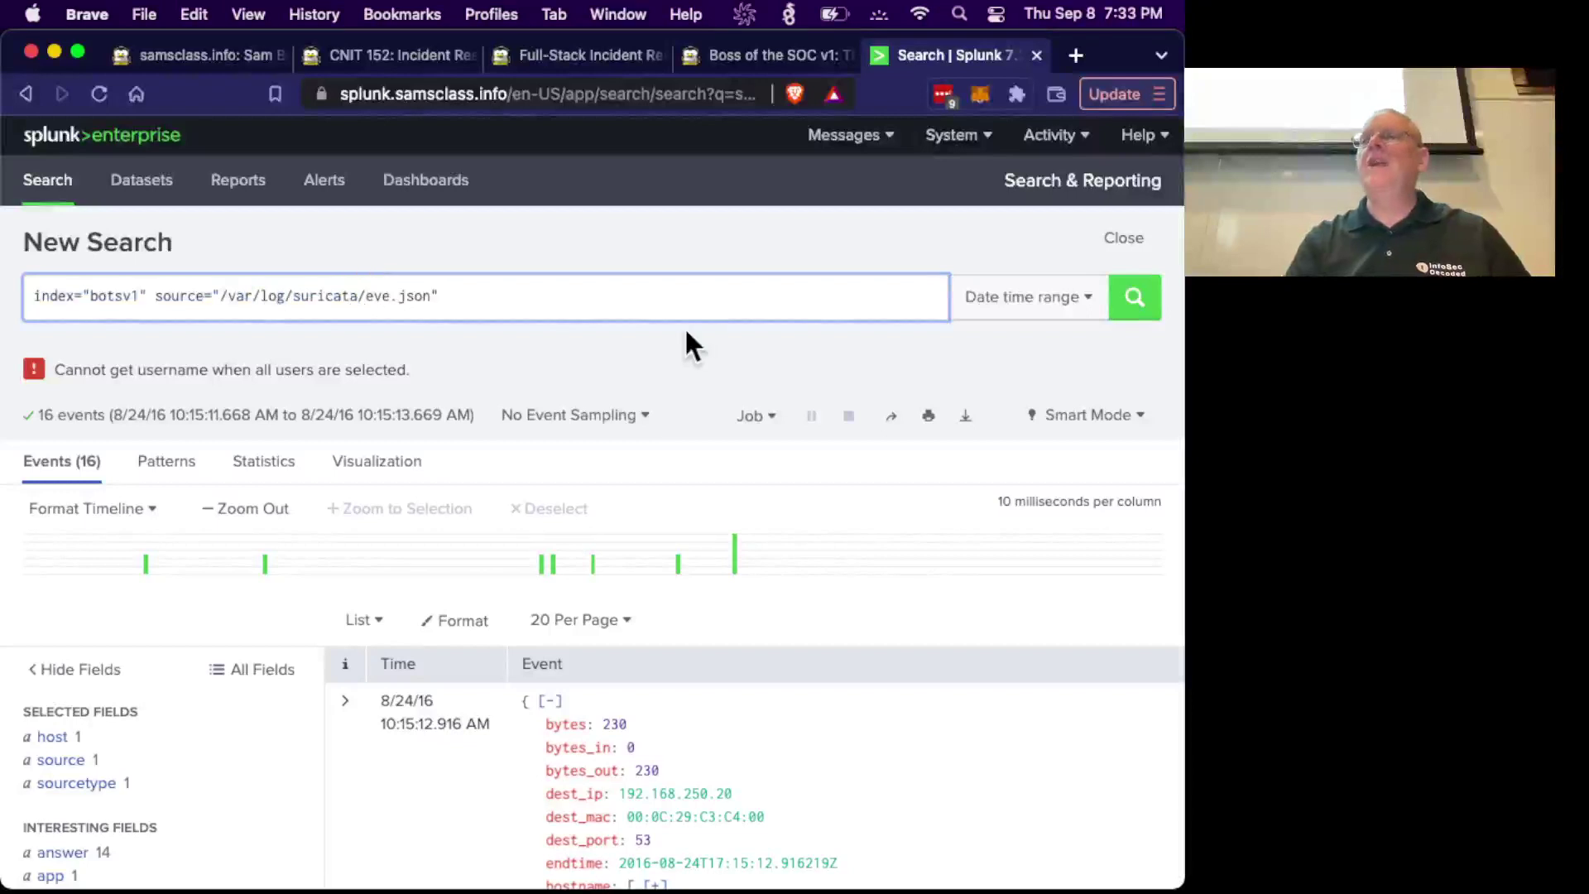
click(1130, 311)
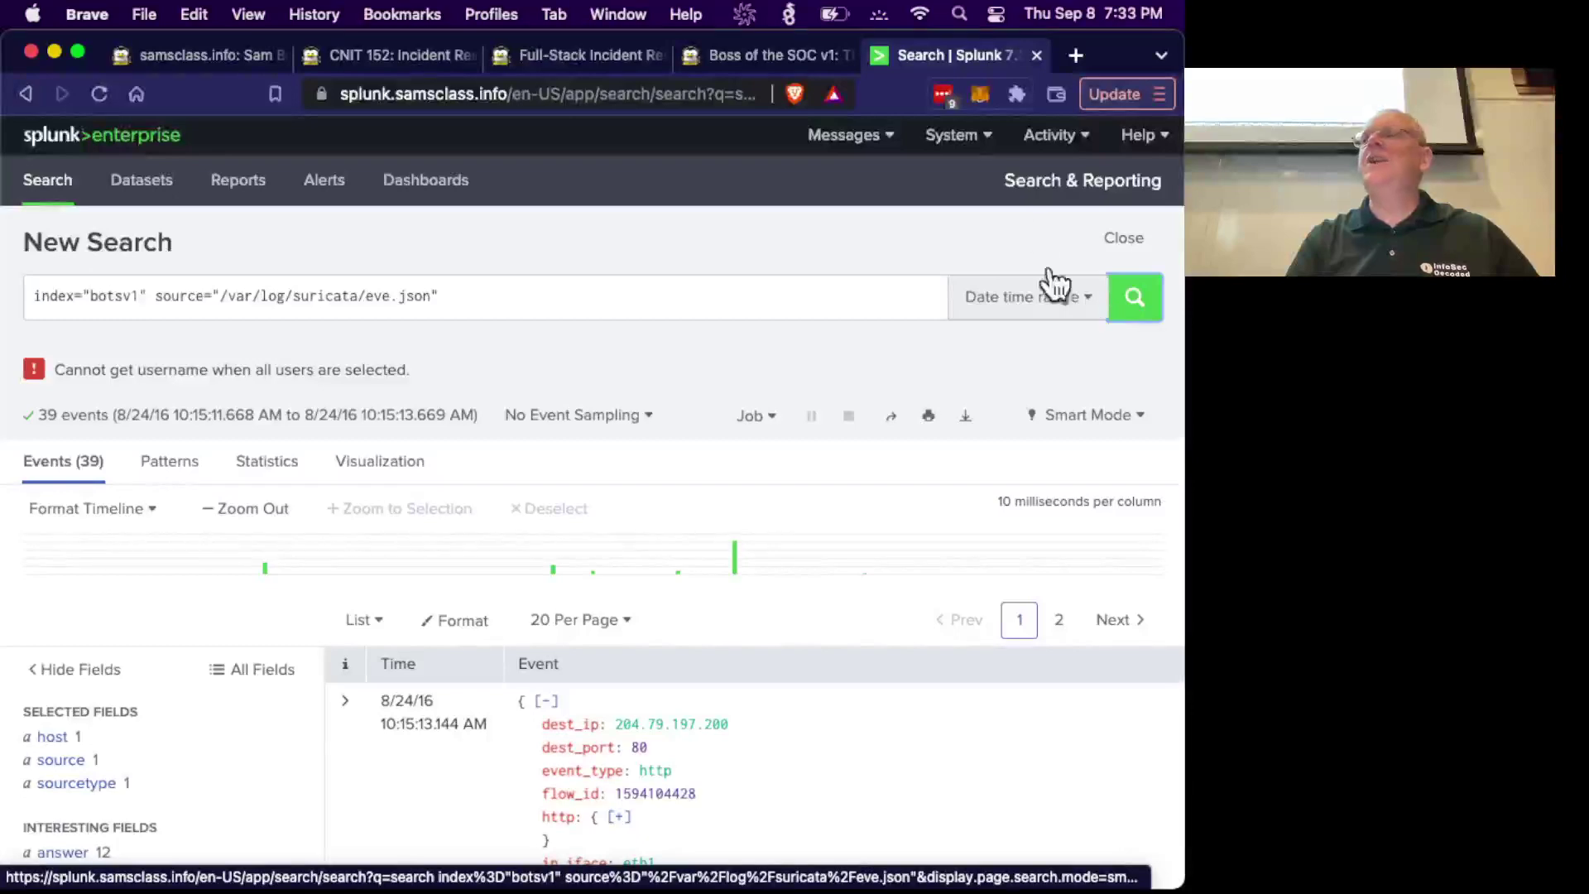
Check the date in the 4.4 question and set the search's date and time range start time to 00:00:00.000 on 08/24/2016.
click(794, 53)
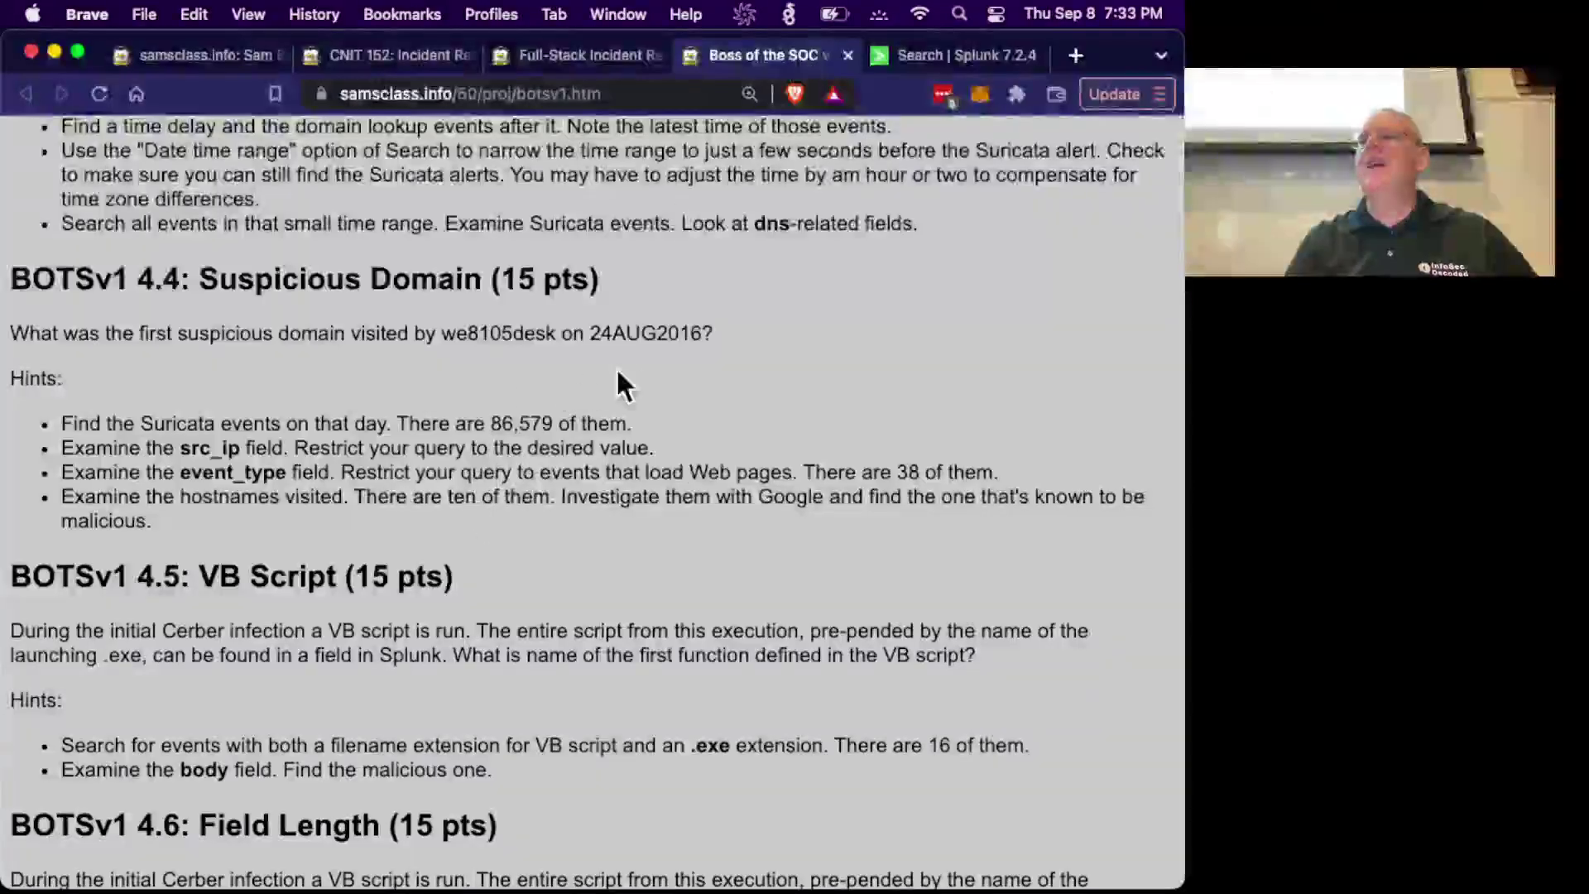
click(932, 55)
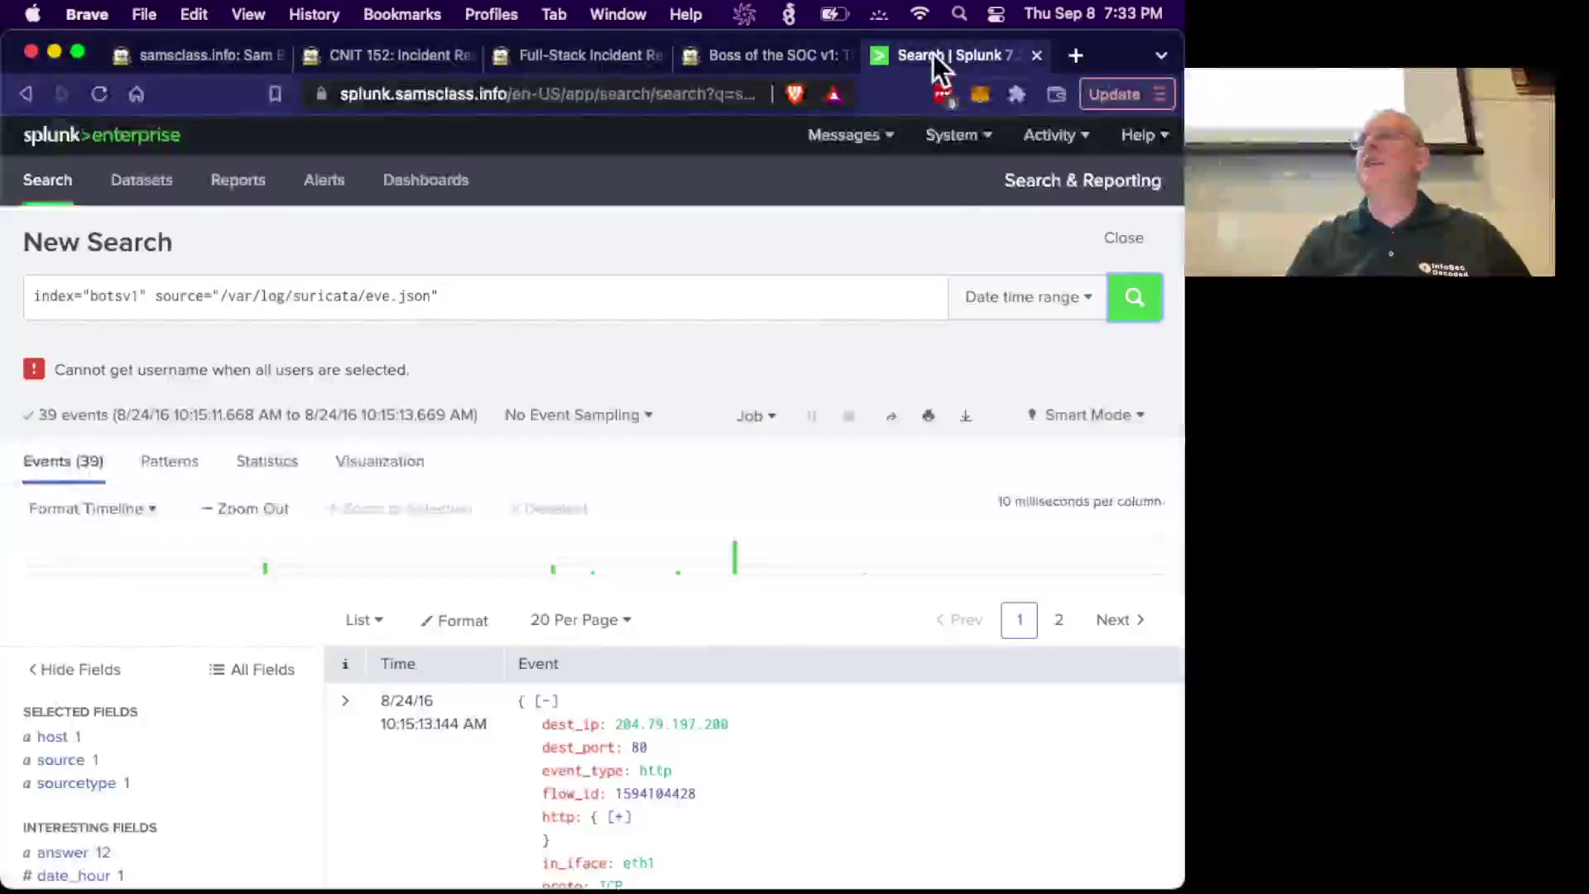
click(1073, 298)
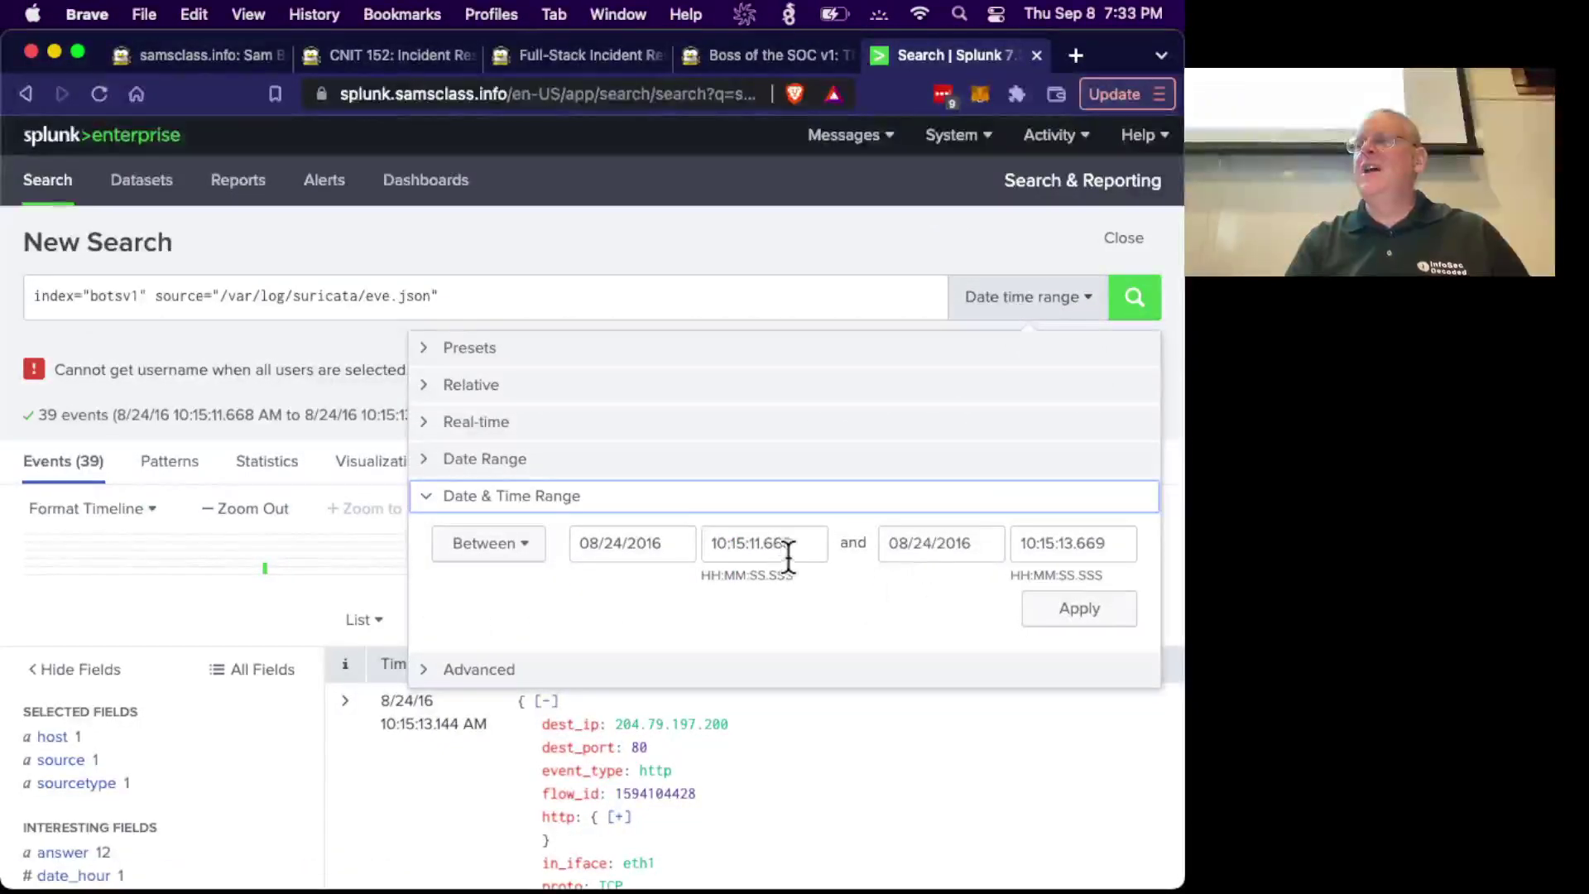
drag(712, 544, 746, 544)
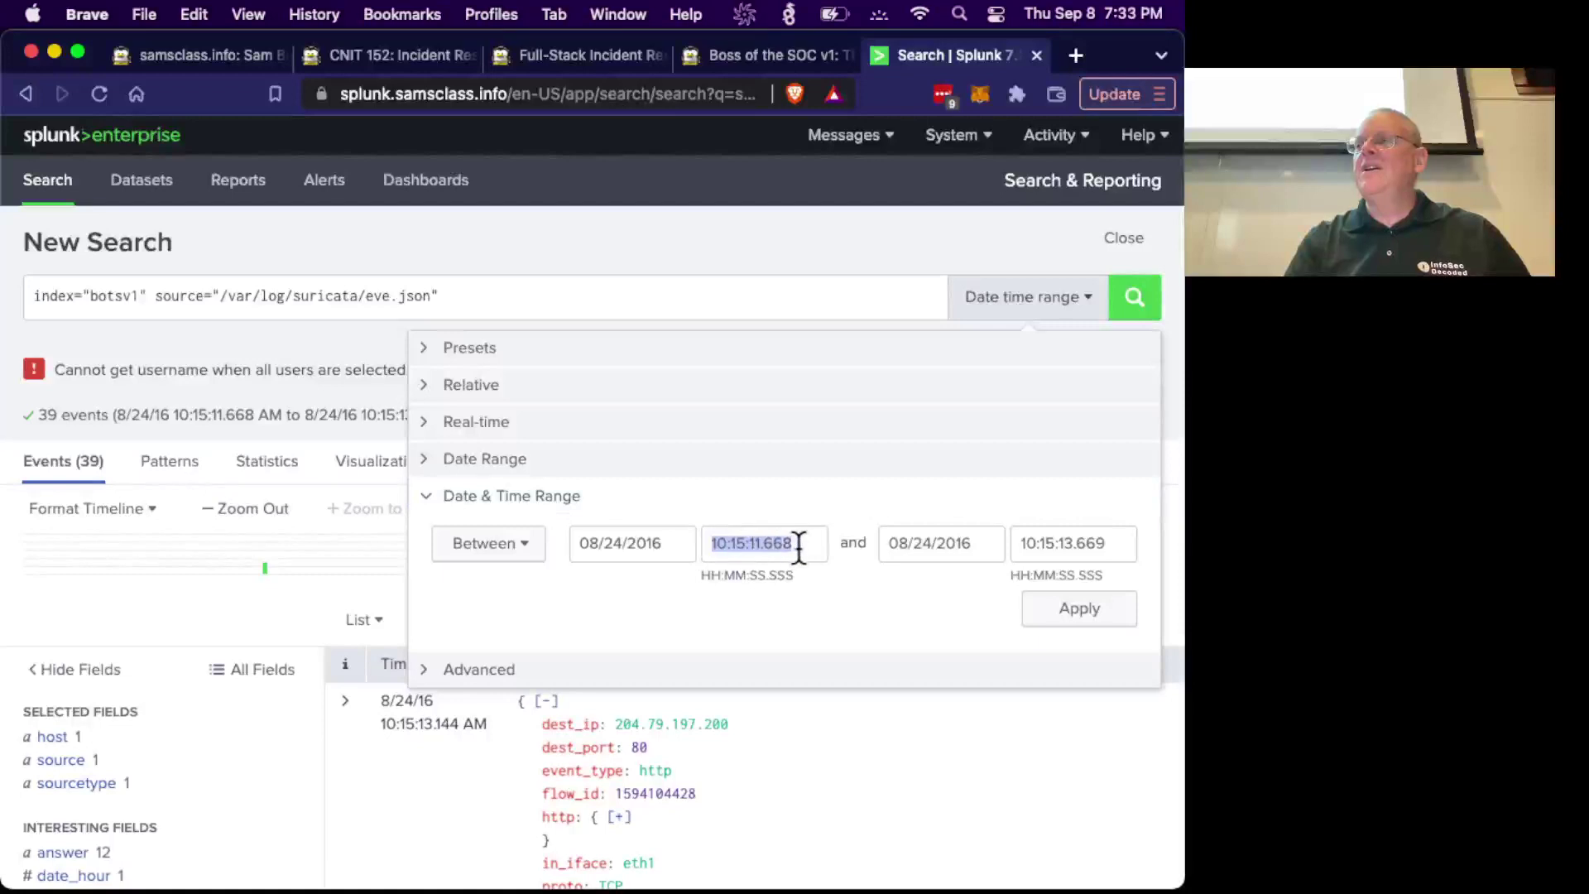
text(00:00)
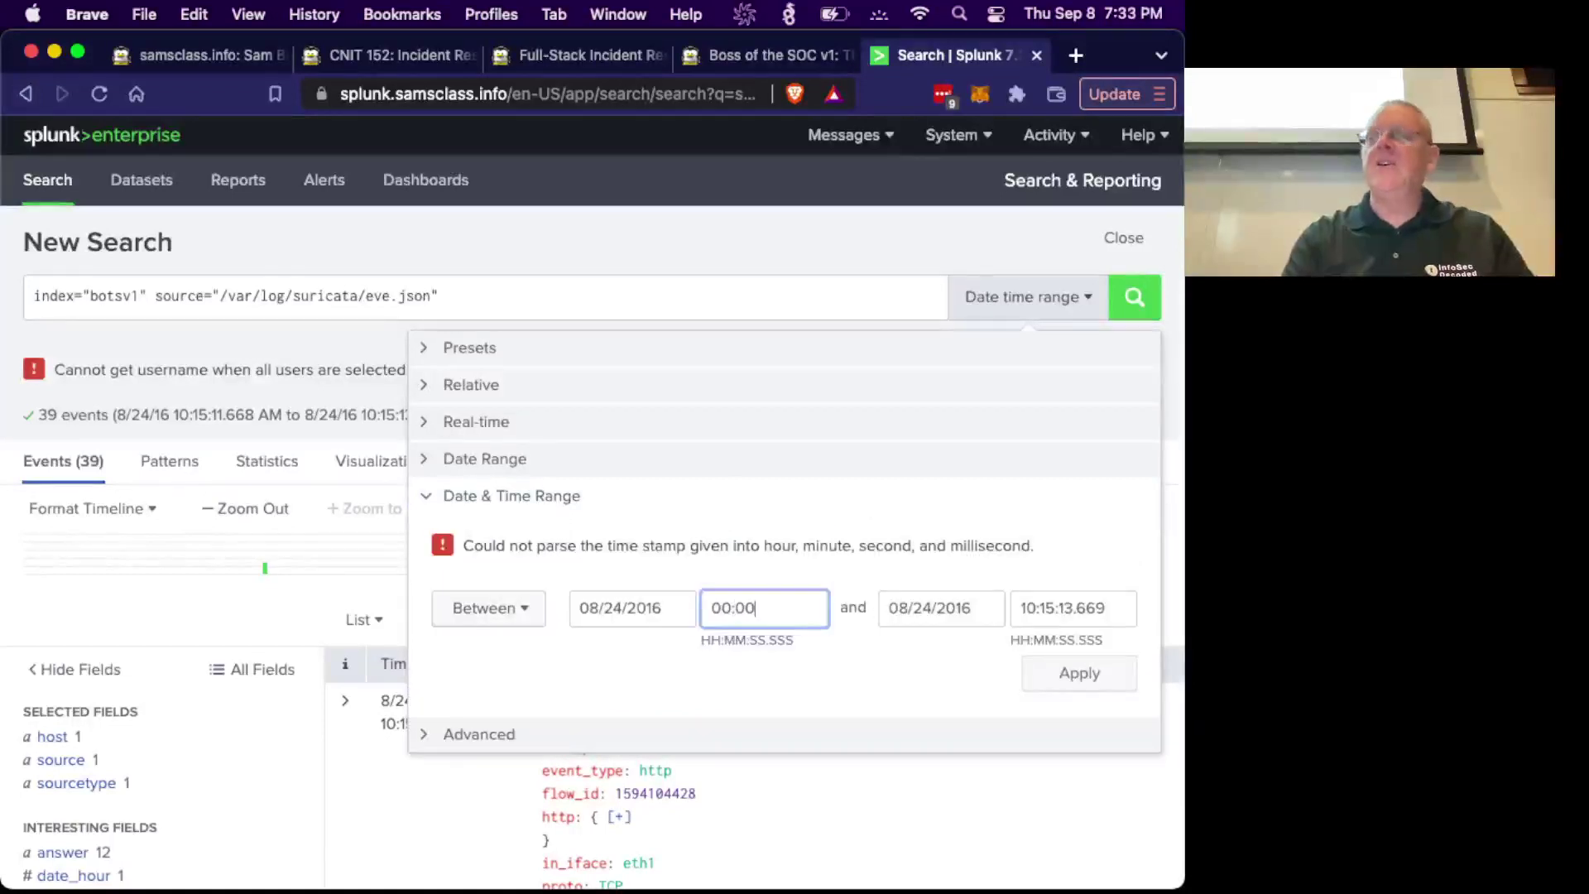
text(:00.000)
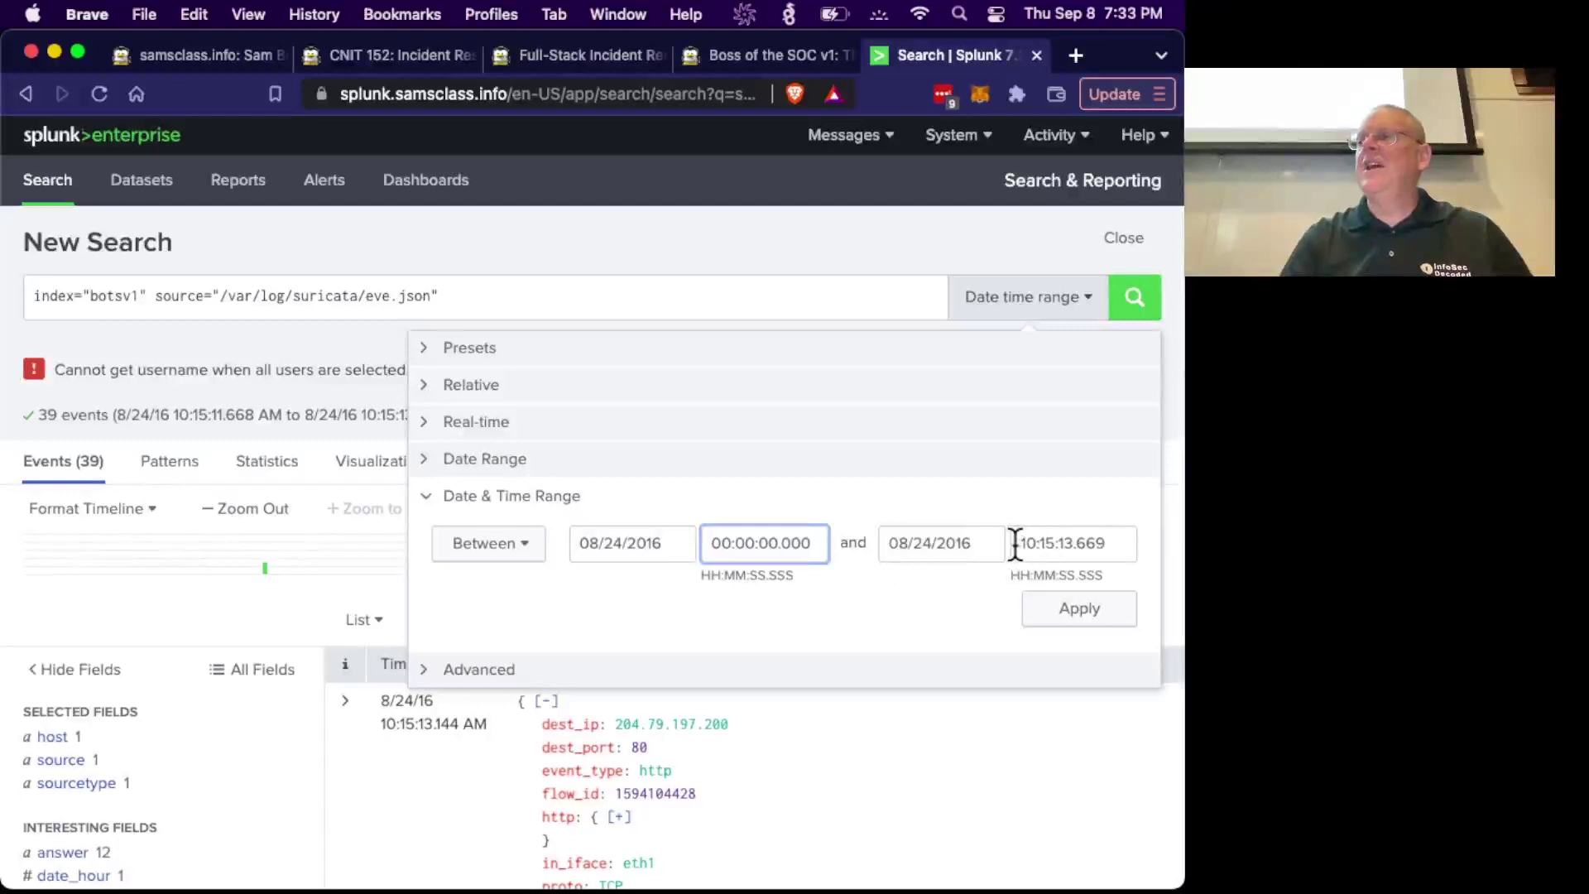
Set the end of the time range to 08/25/2016 at 00:00:00.000 and apply it to the search.
drag(1014, 545, 1137, 548)
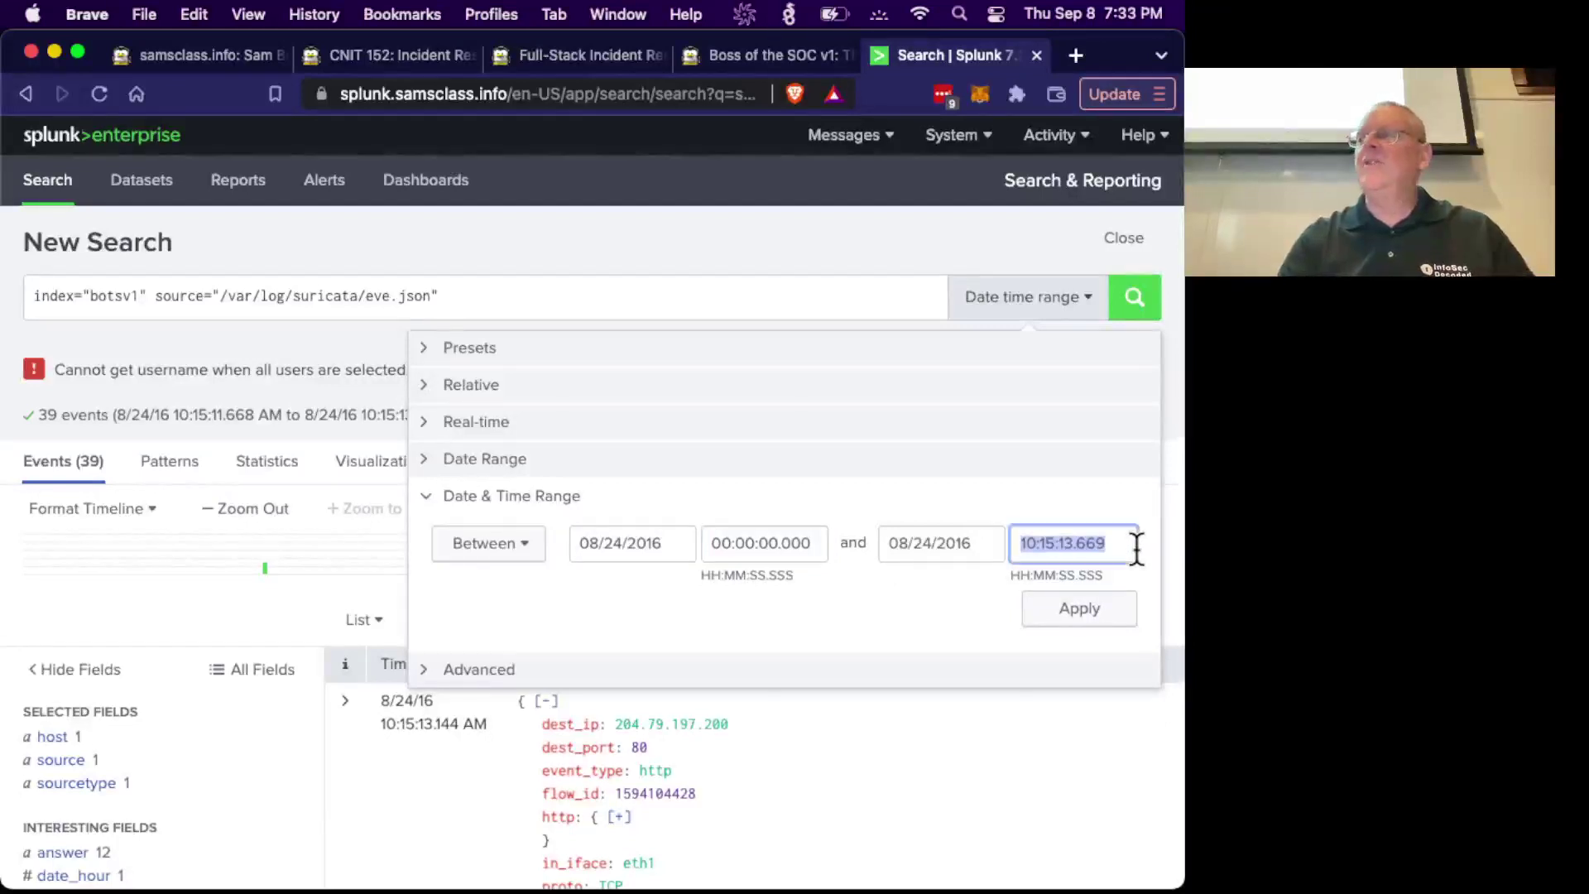
text(00:00)
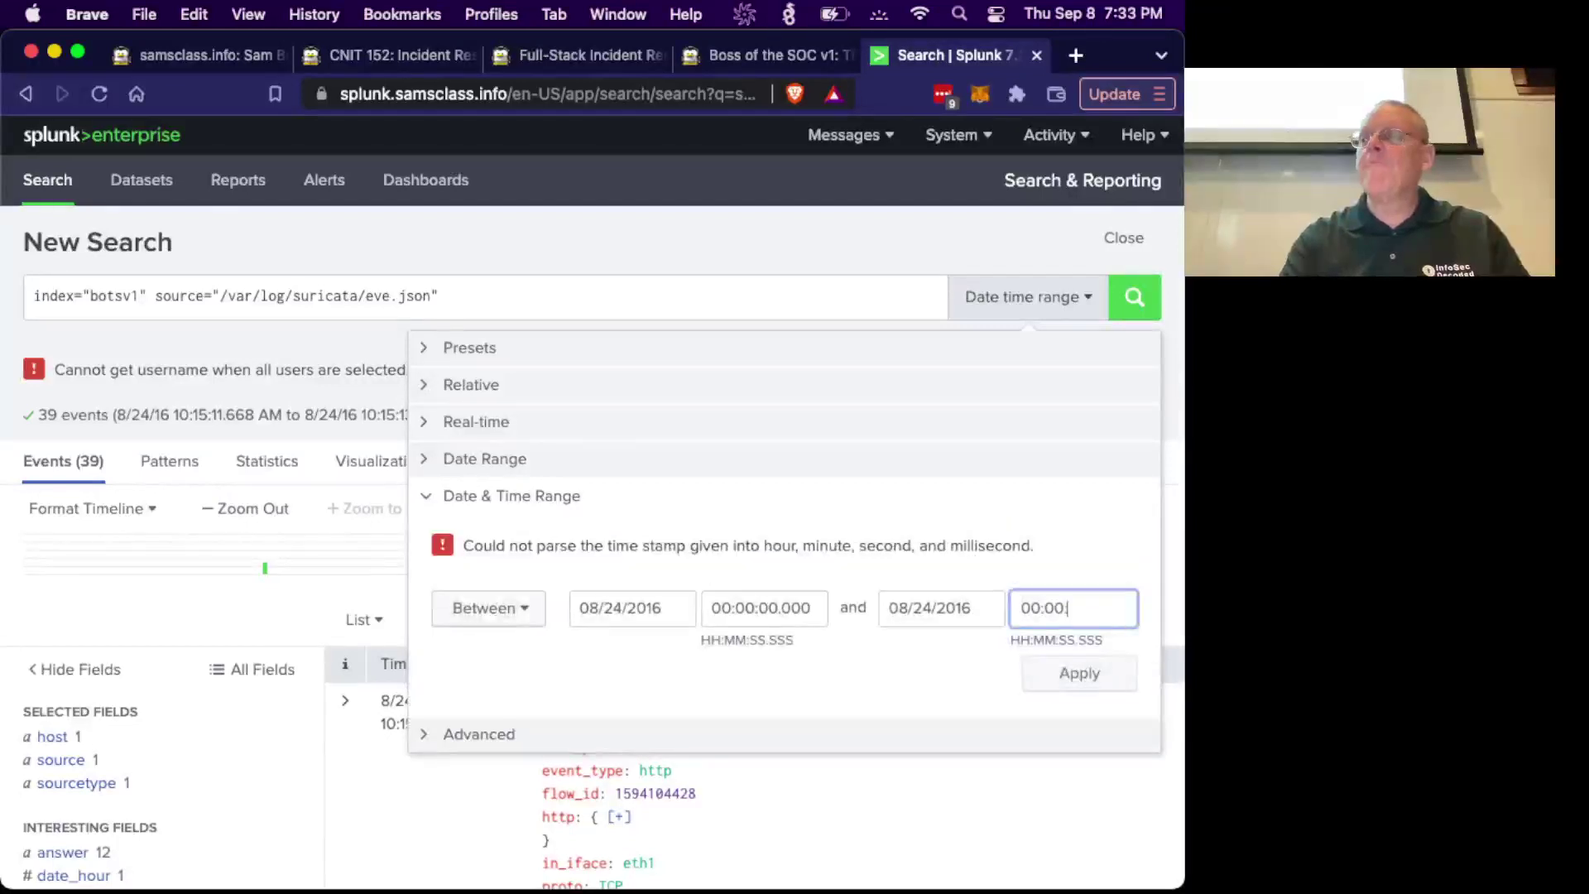
text(:00.000)
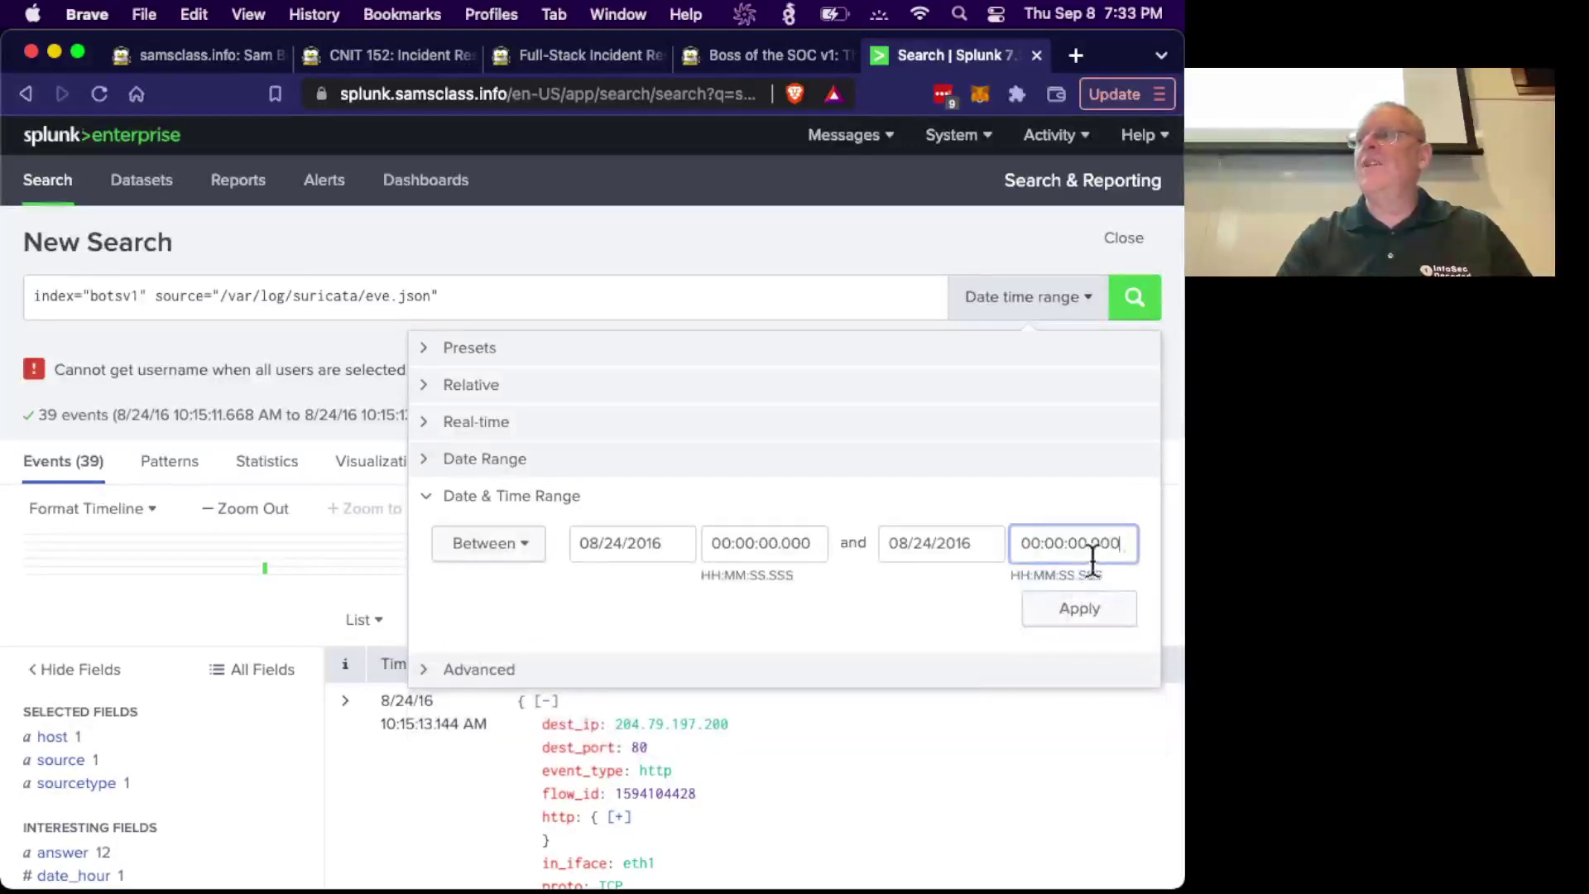
click(931, 544)
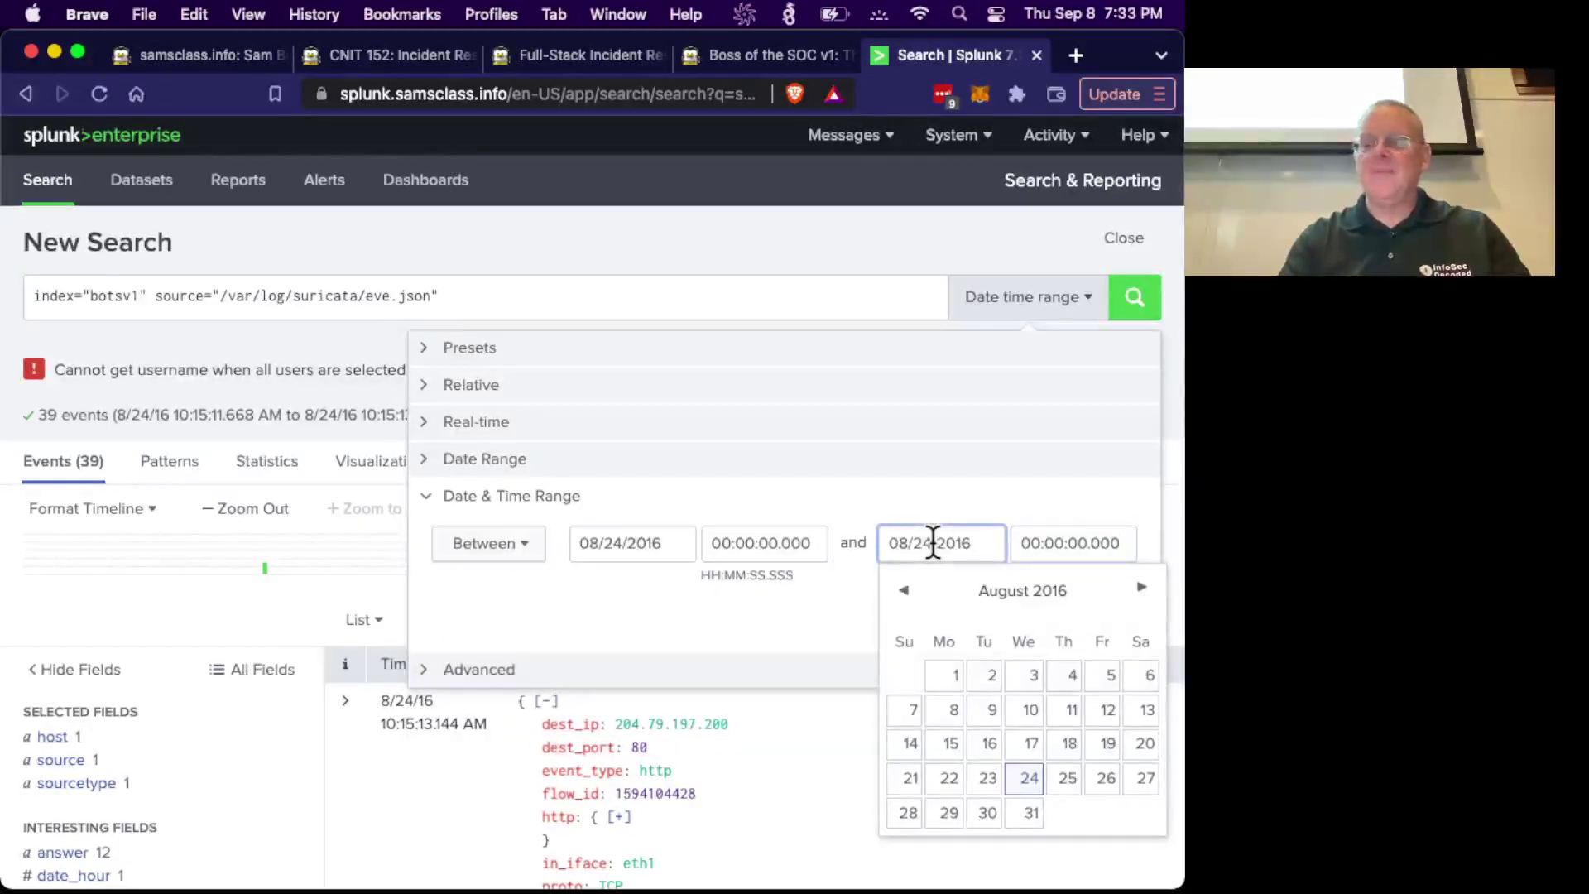
key(BackSpace)
text(5)
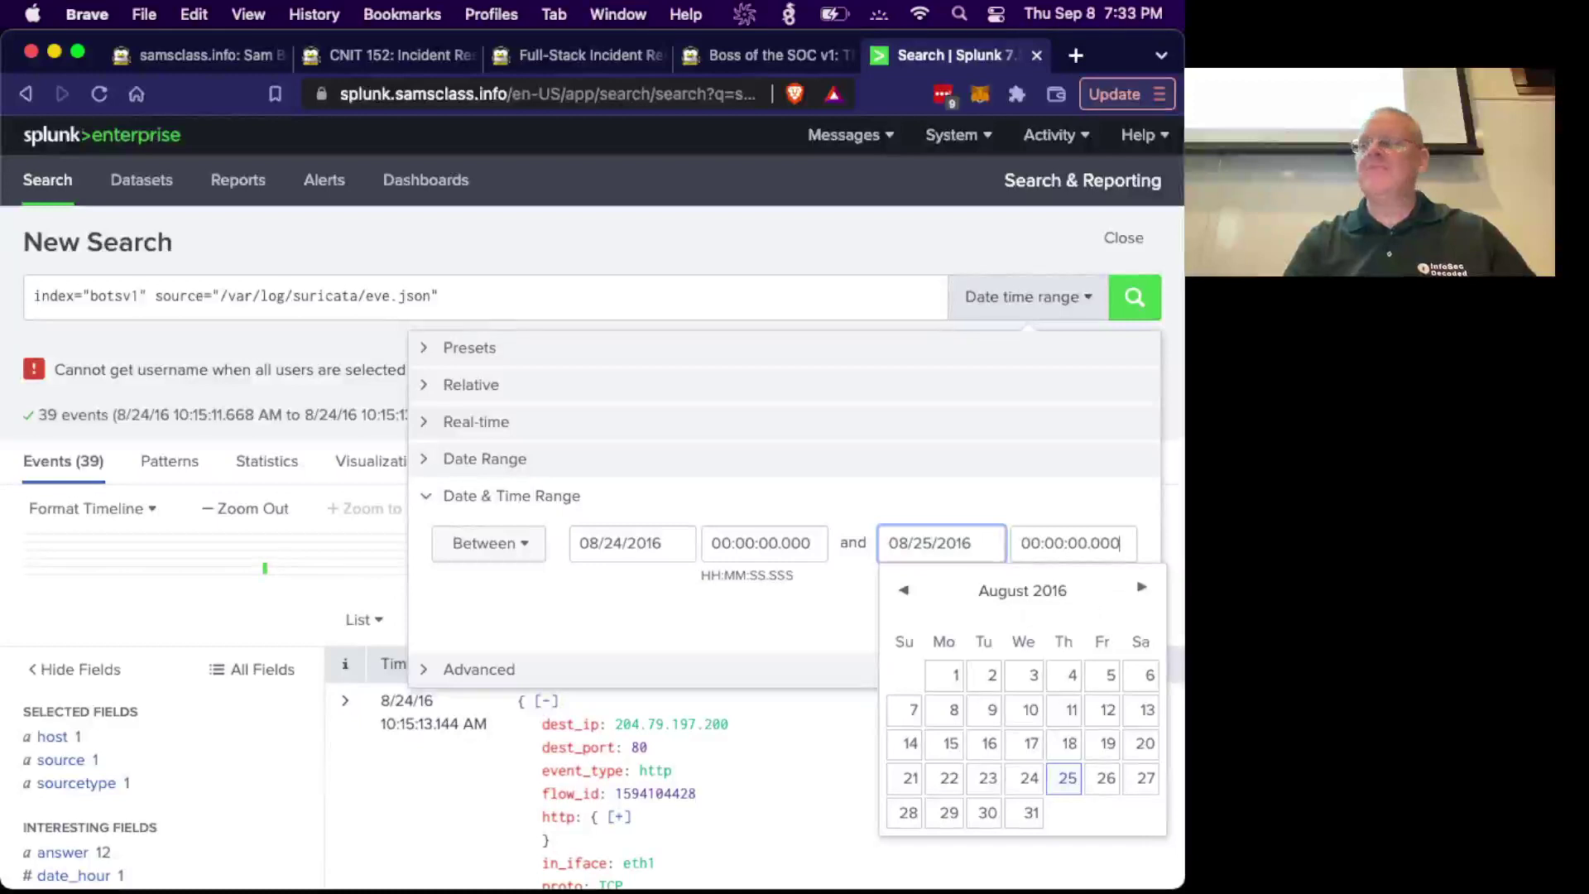
click(1064, 614)
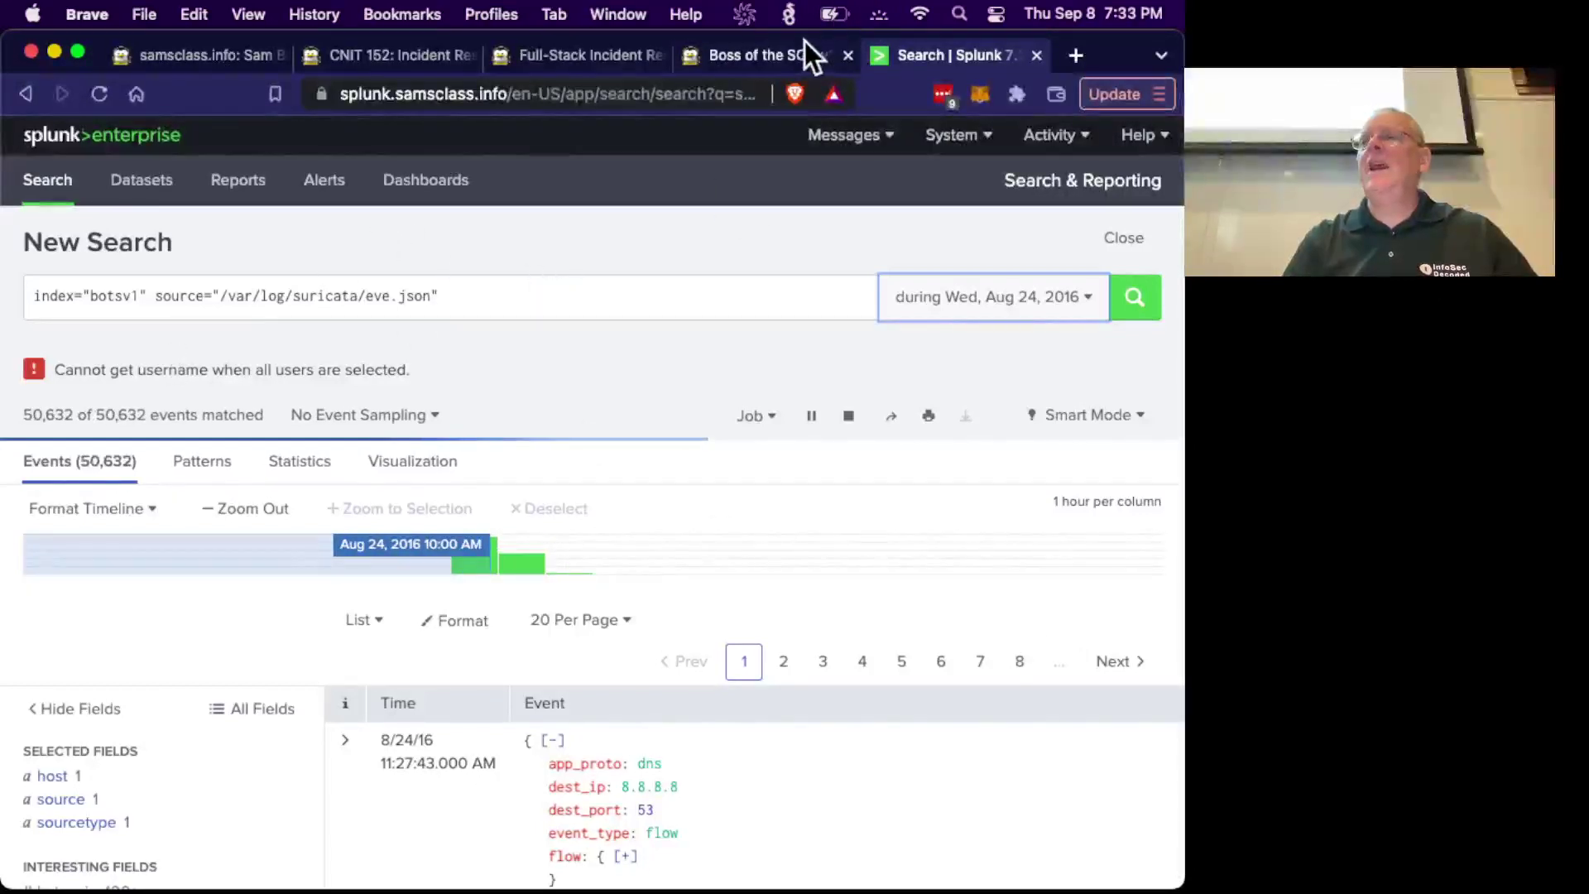
Check the 4.4 hints, examine the src_ip values of the Suricata events, and restrict the search to src_ip="192.168.250.100".
click(771, 53)
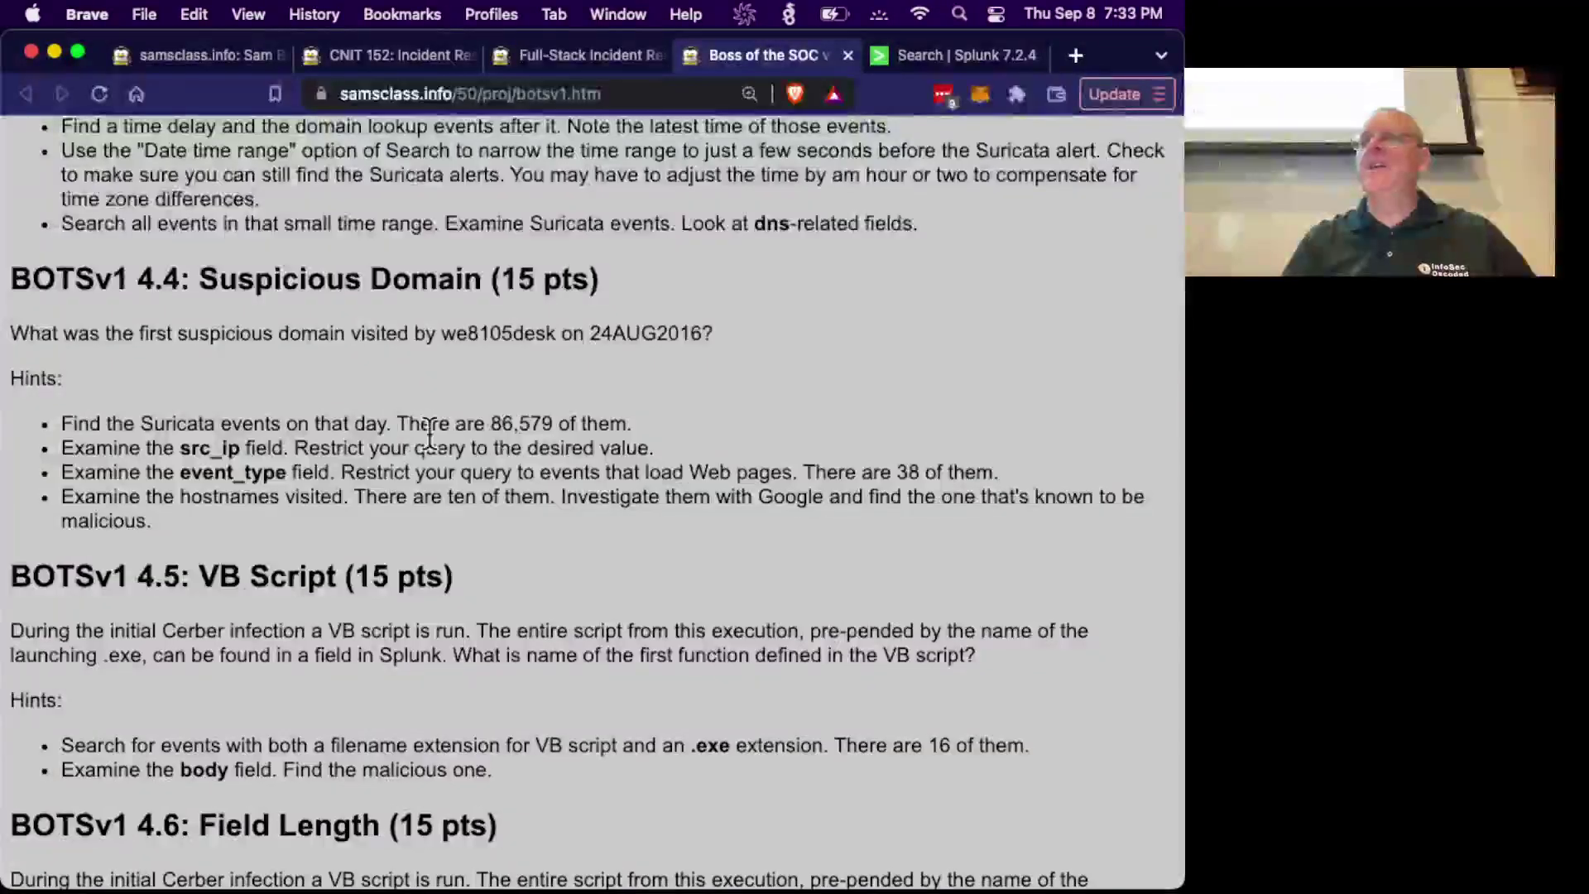
click(908, 56)
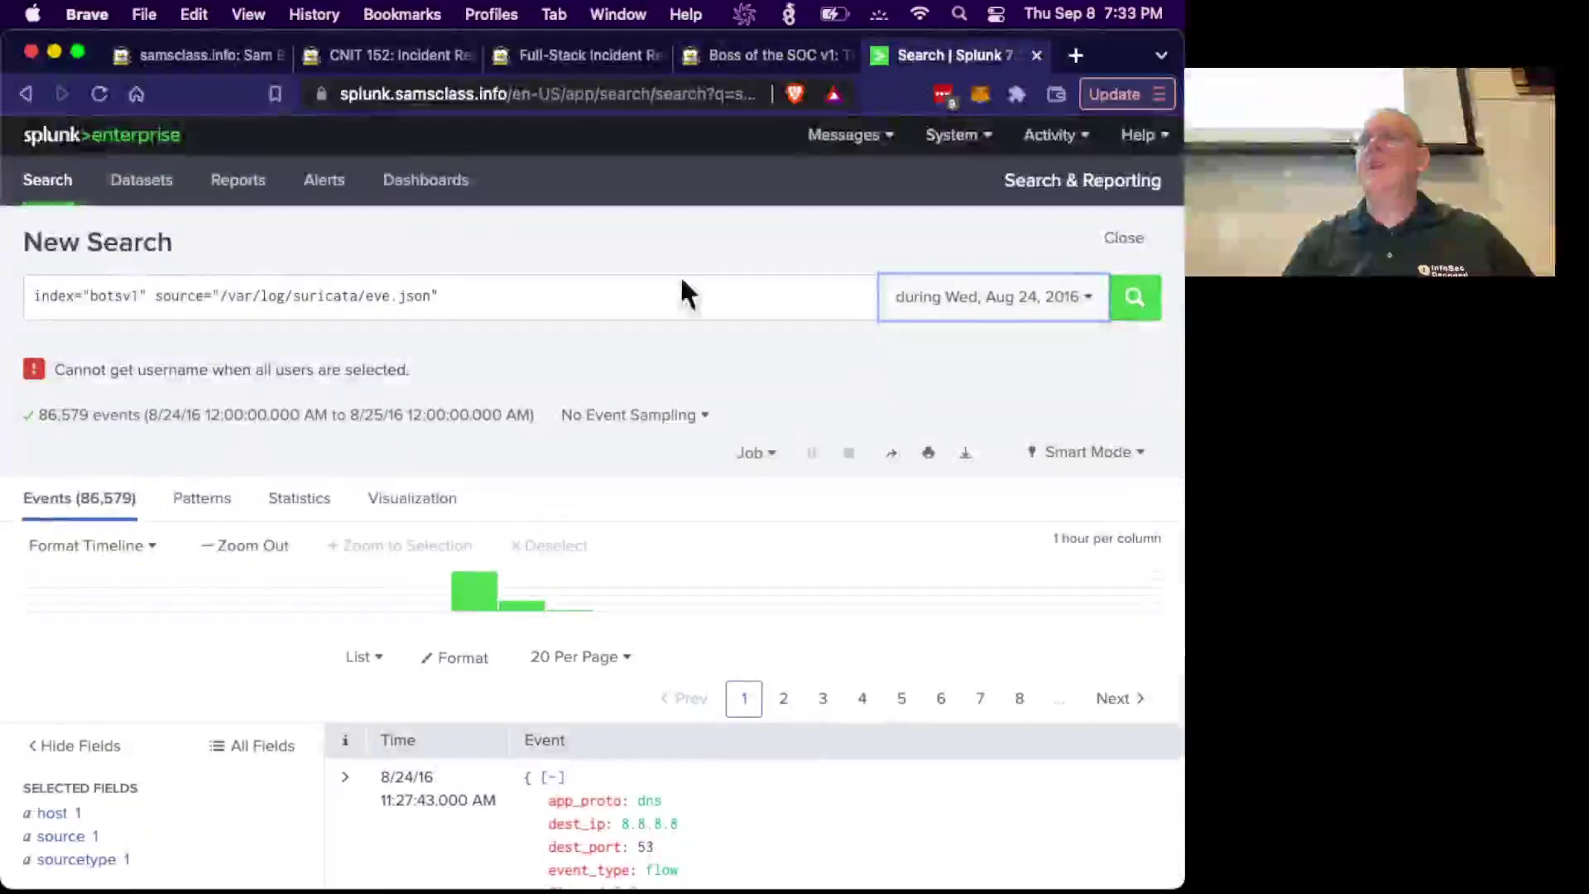
scroll(95, 558, down, 5)
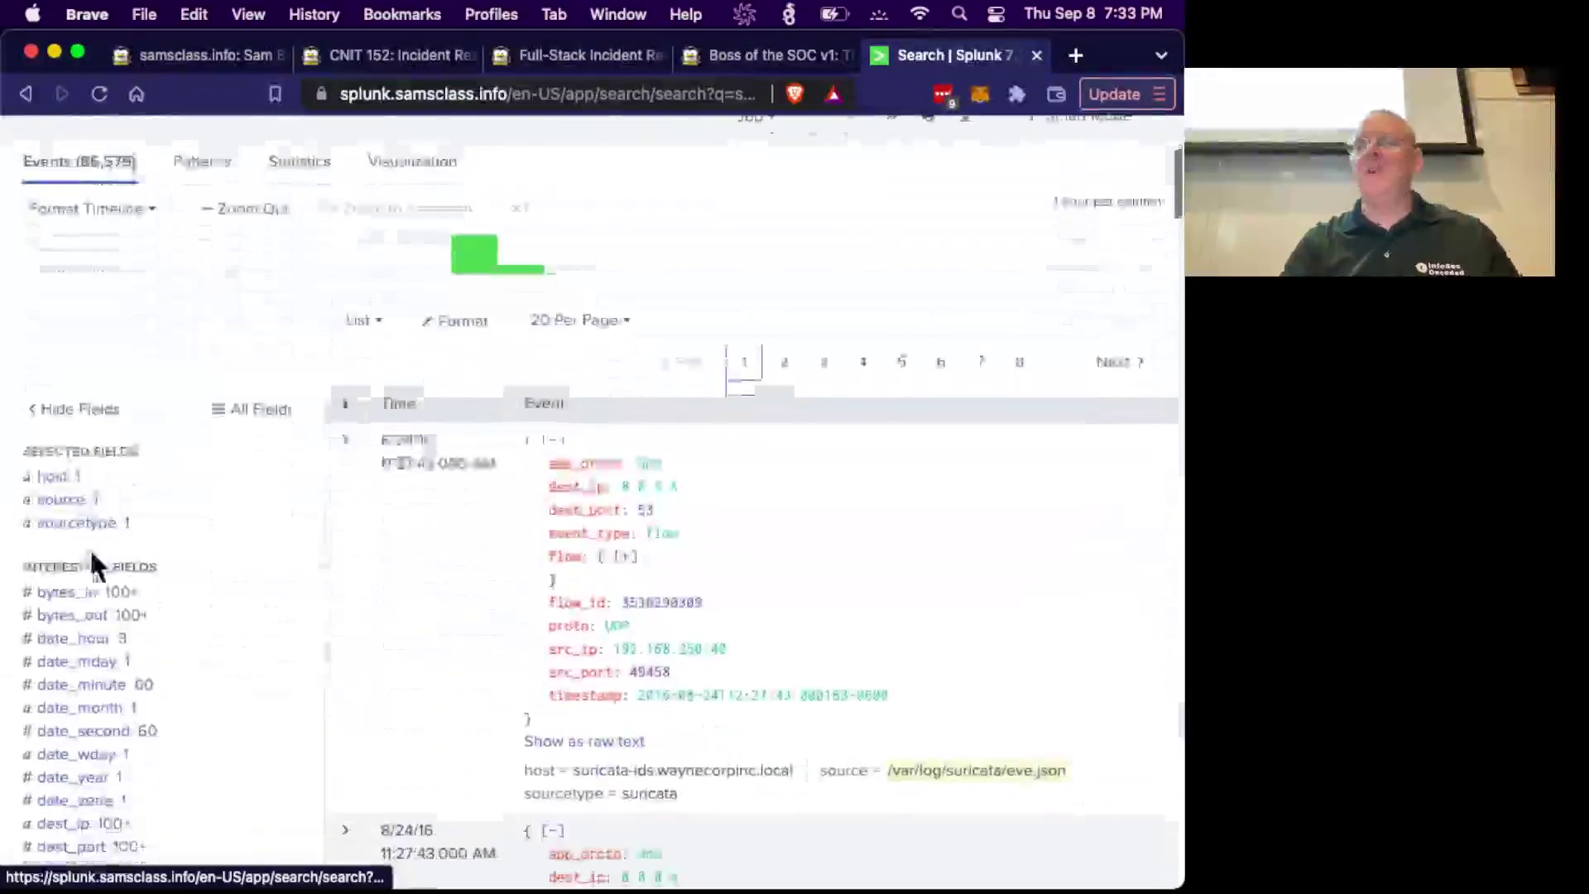
scroll(95, 567, down, 8)
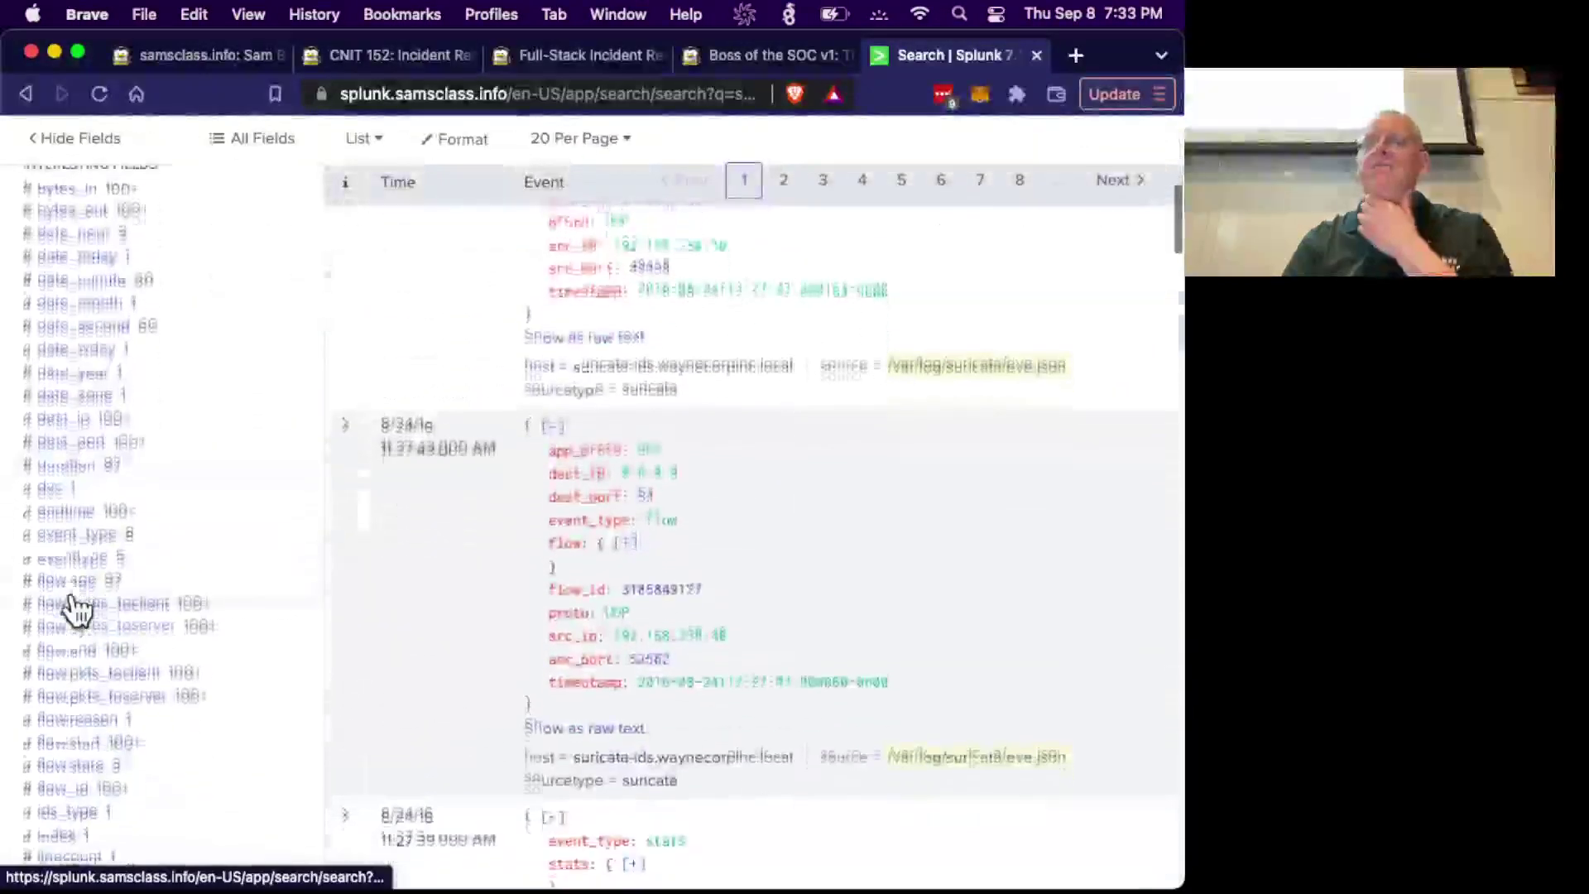
scroll(68, 620, down, 1)
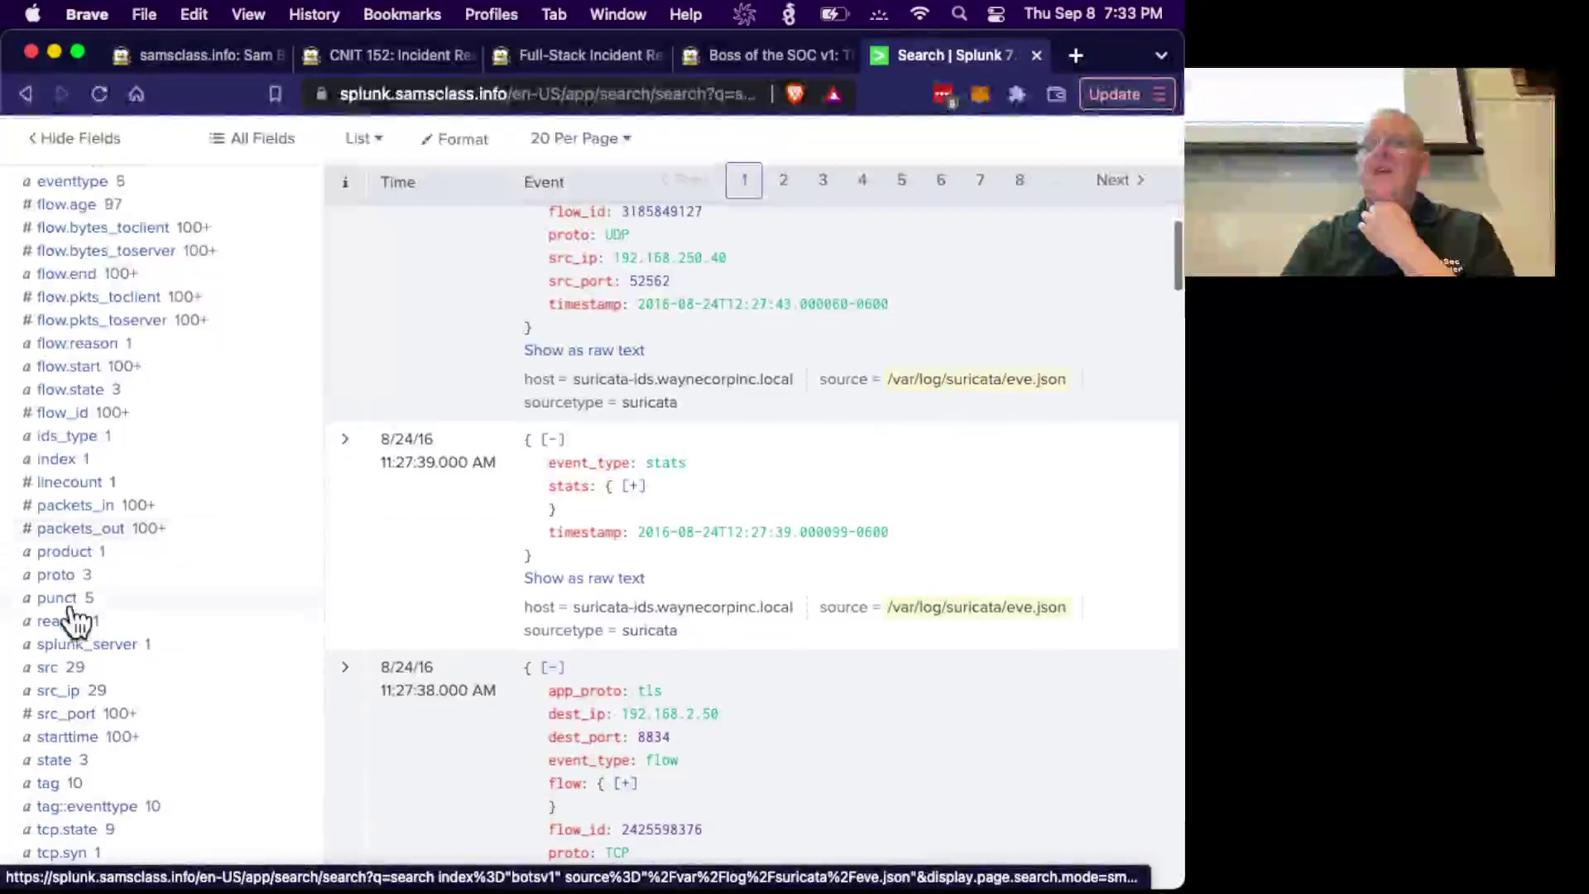
click(62, 691)
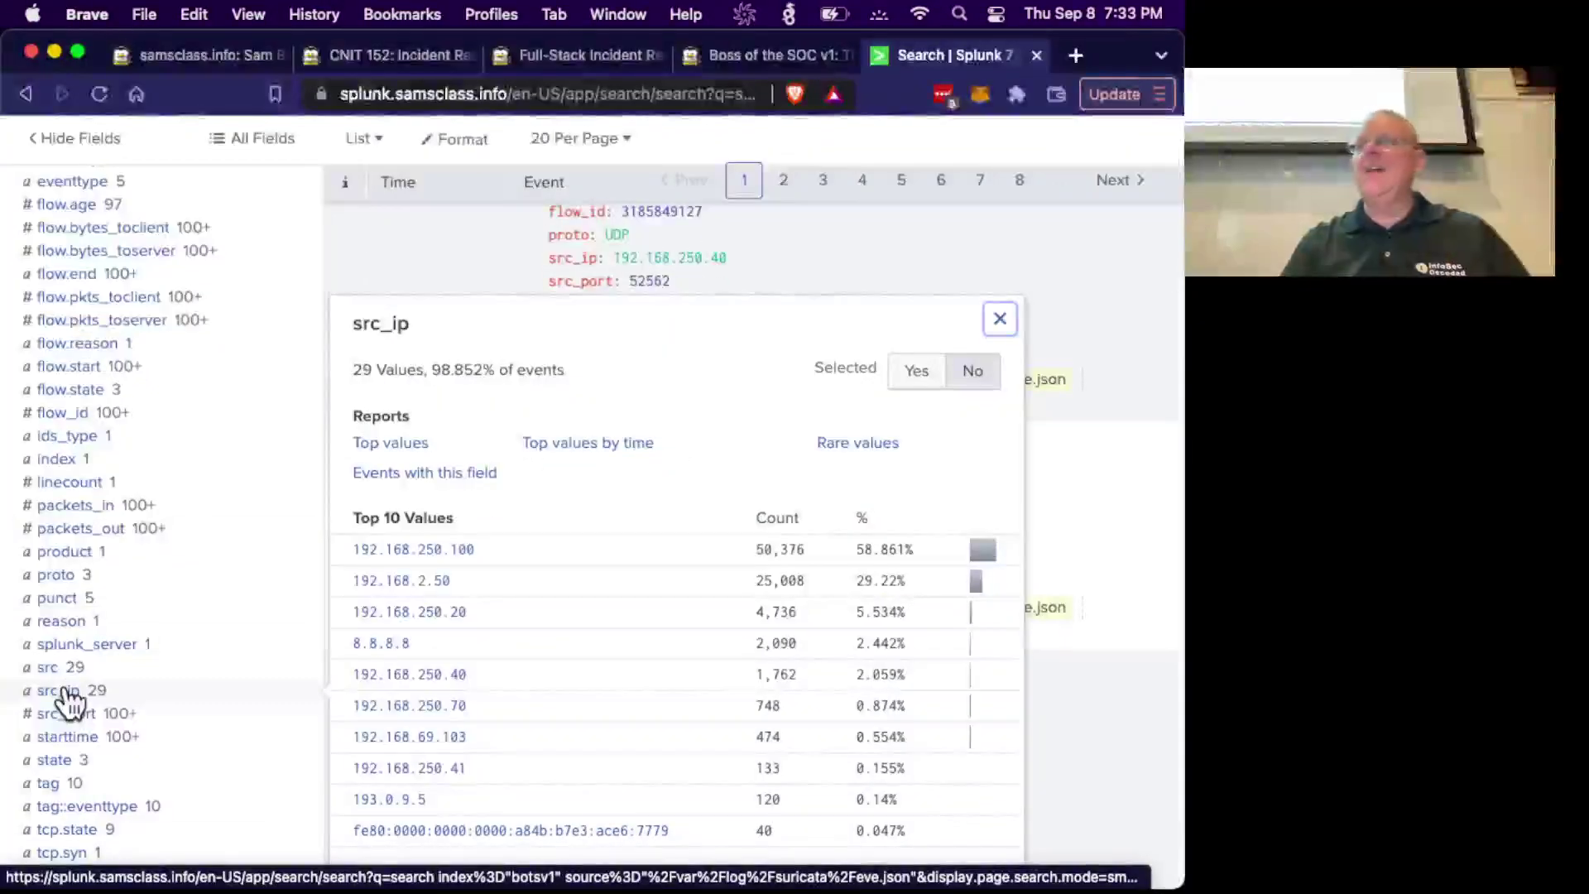
key(super+Tab)
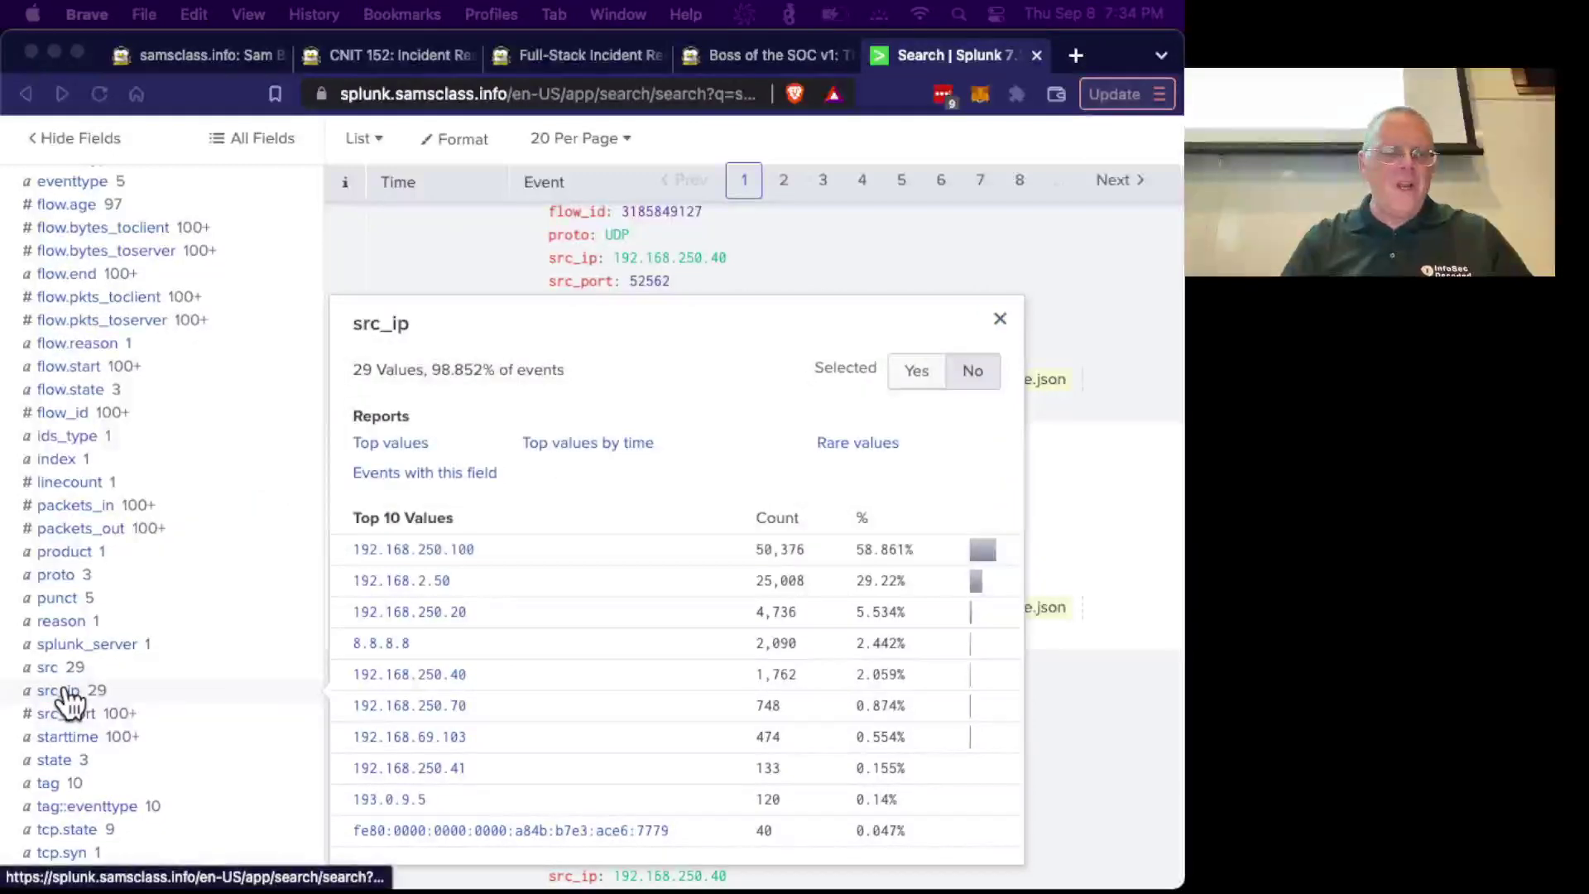
click(453, 553)
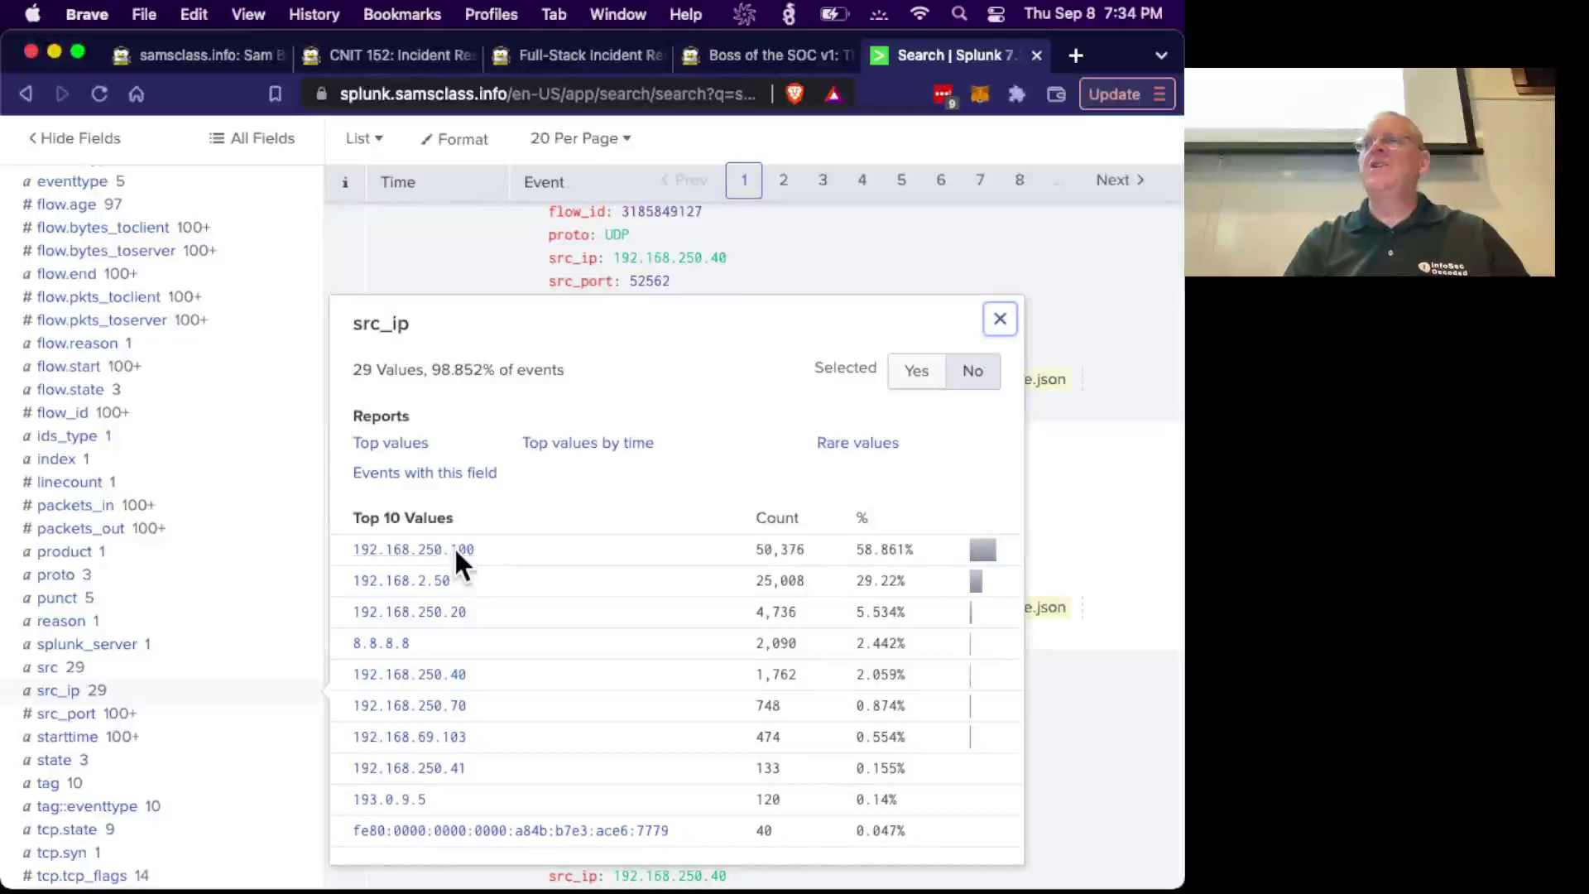
click(439, 553)
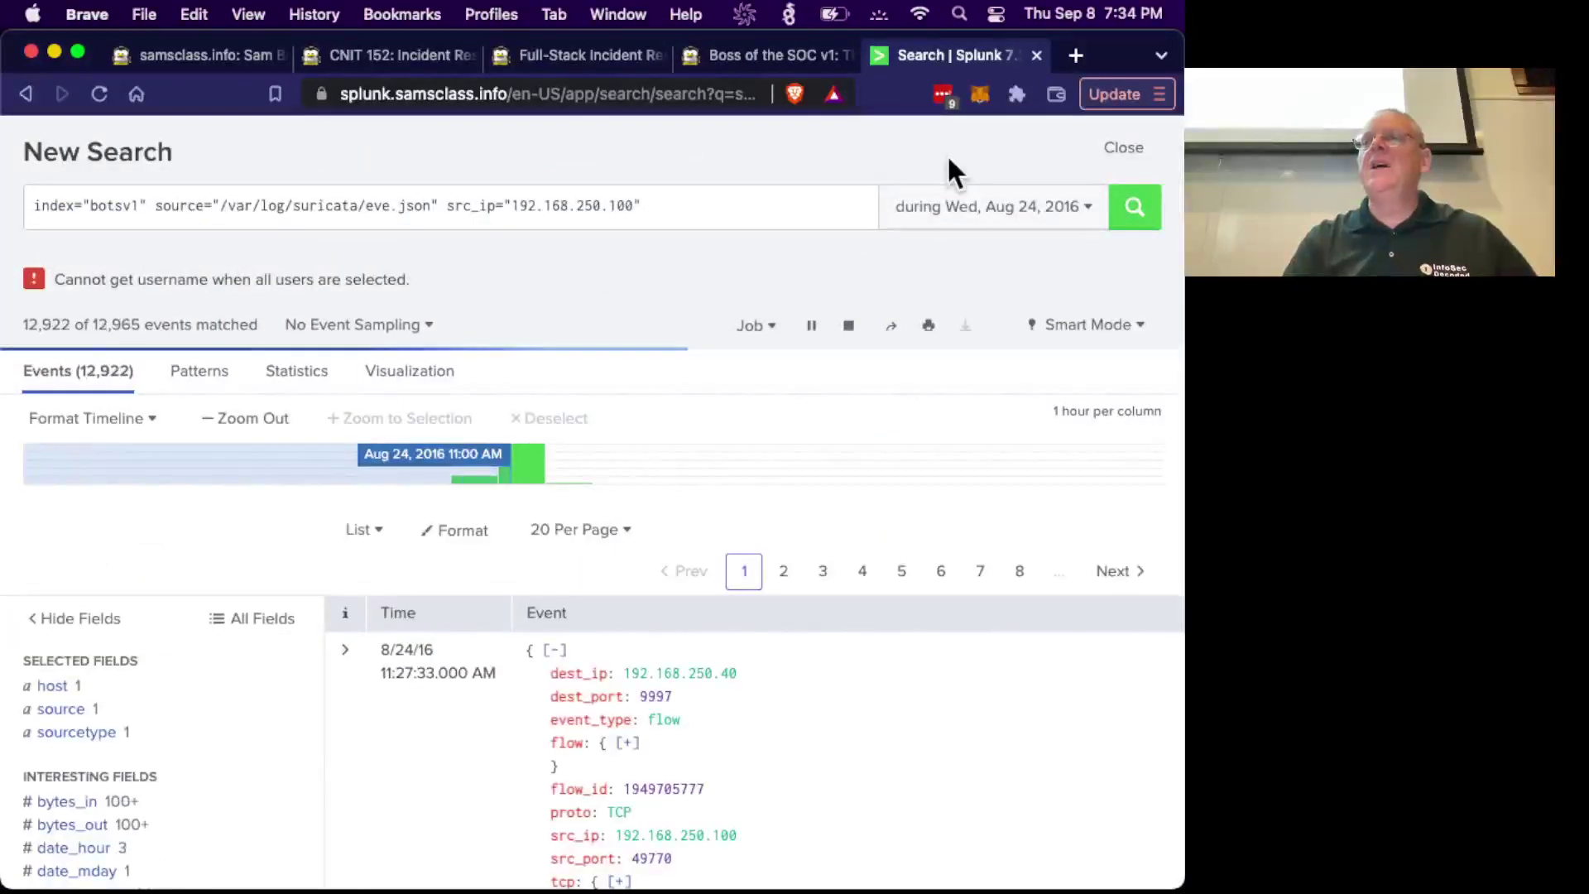
Reread the event_type hint for 4.4, examine the event_type field in Splunk, and restrict the search to event_type=http.
click(753, 59)
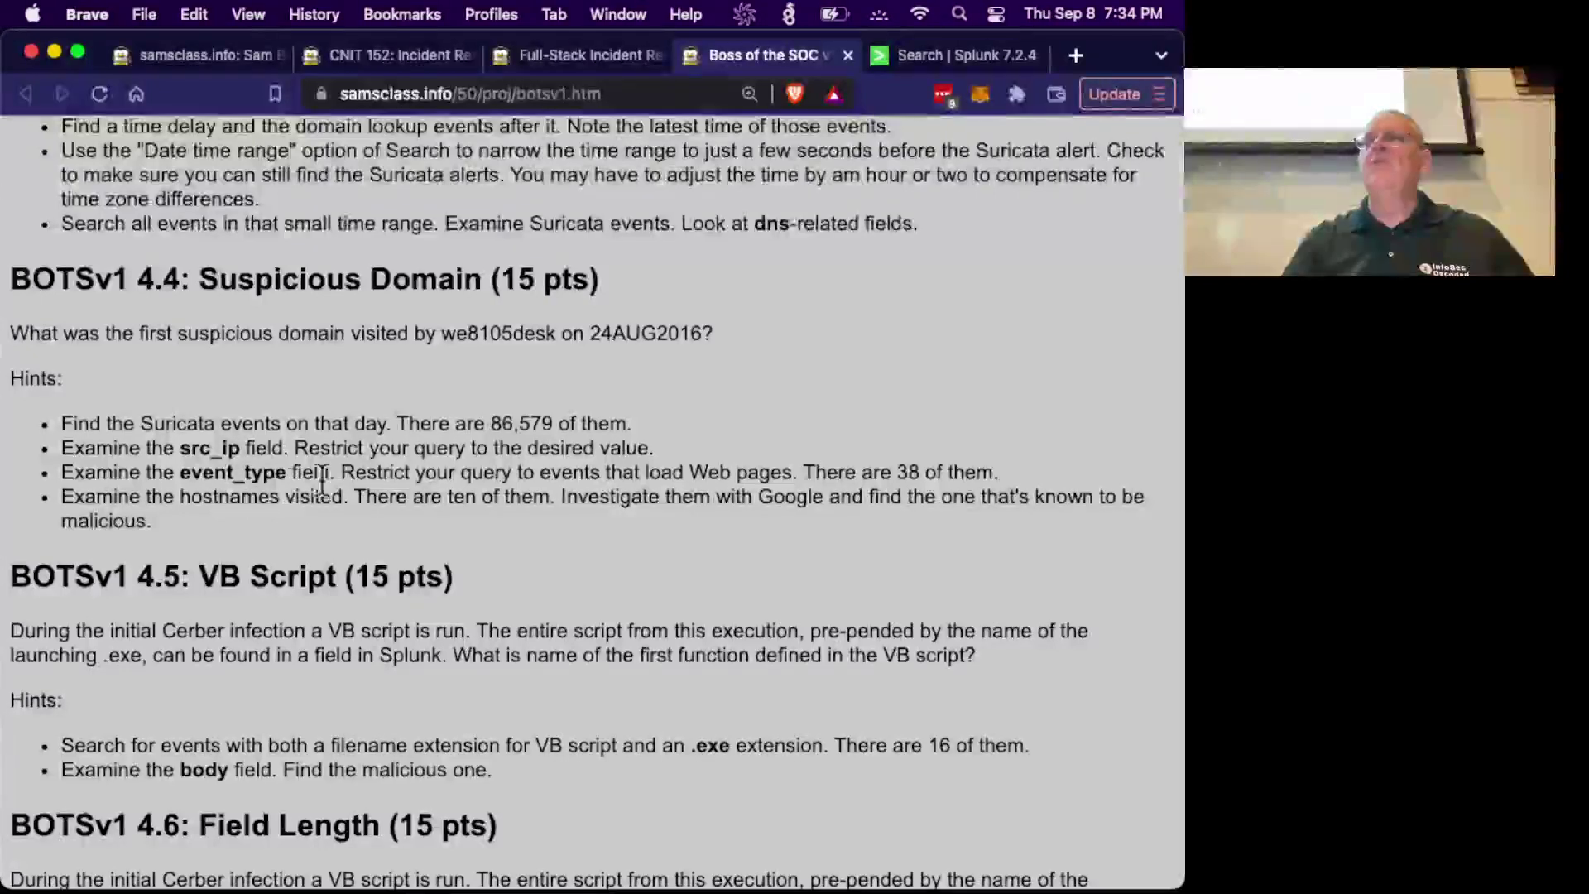
click(935, 51)
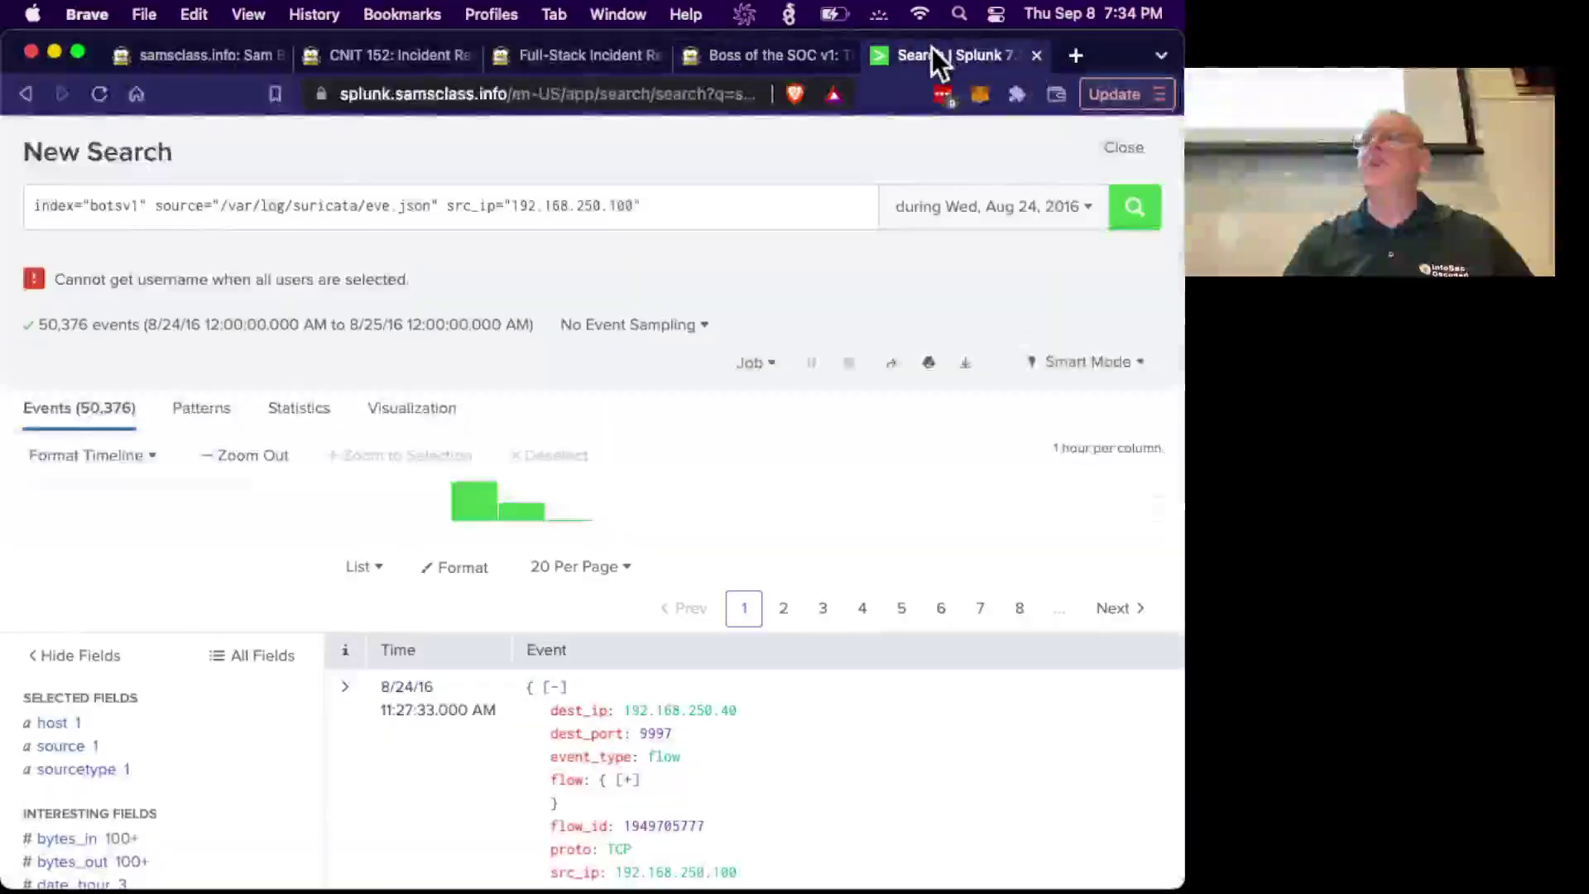
scroll(42, 695, down, 5)
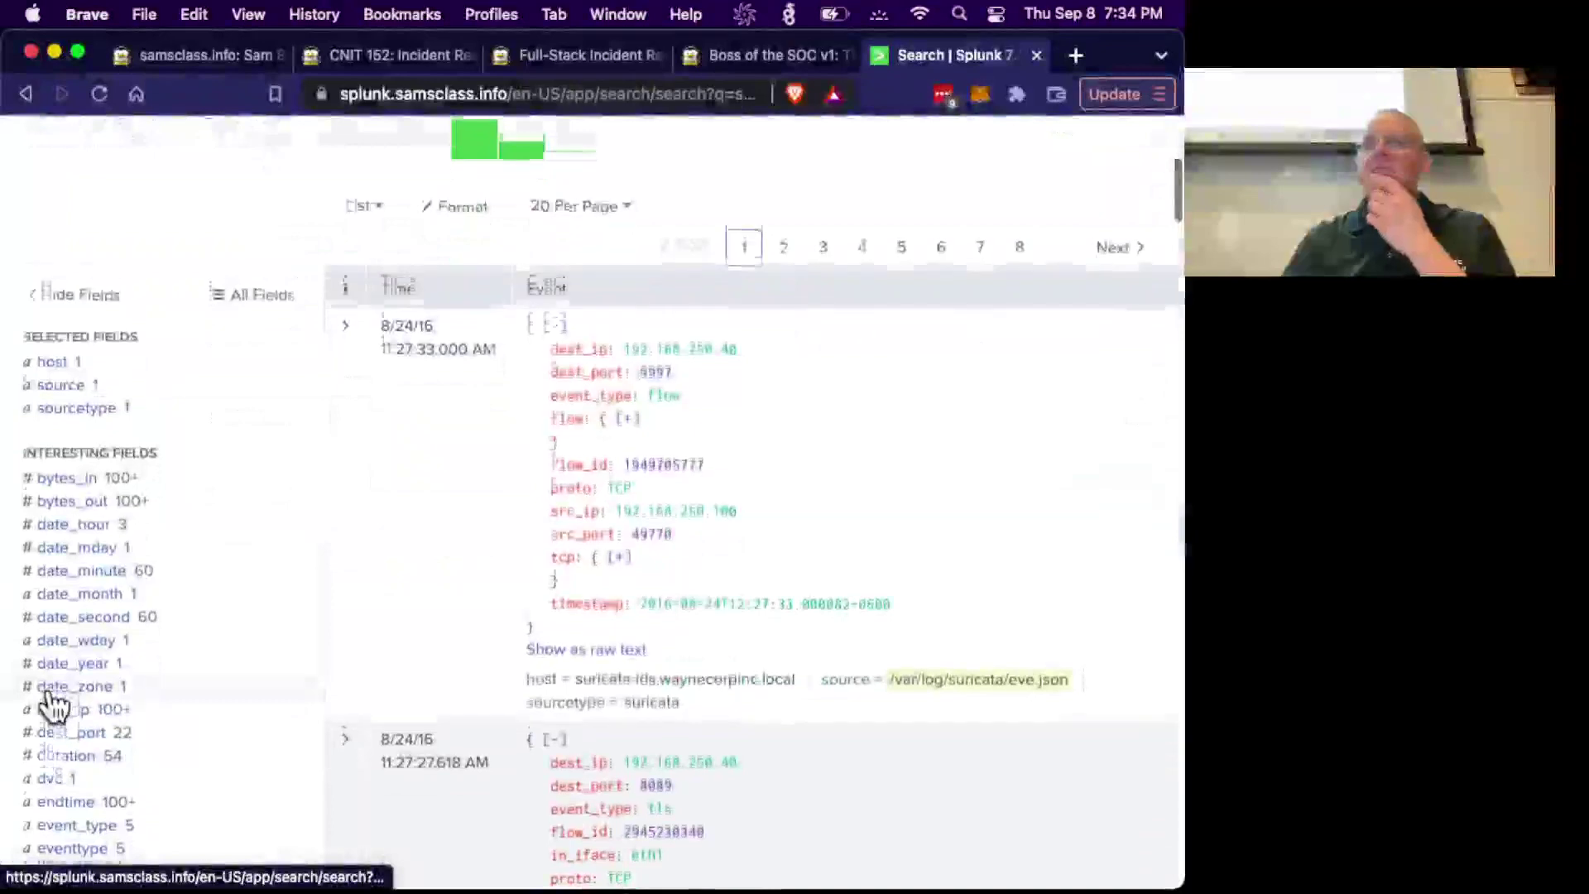
scroll(50, 703, down, 5)
click(79, 620)
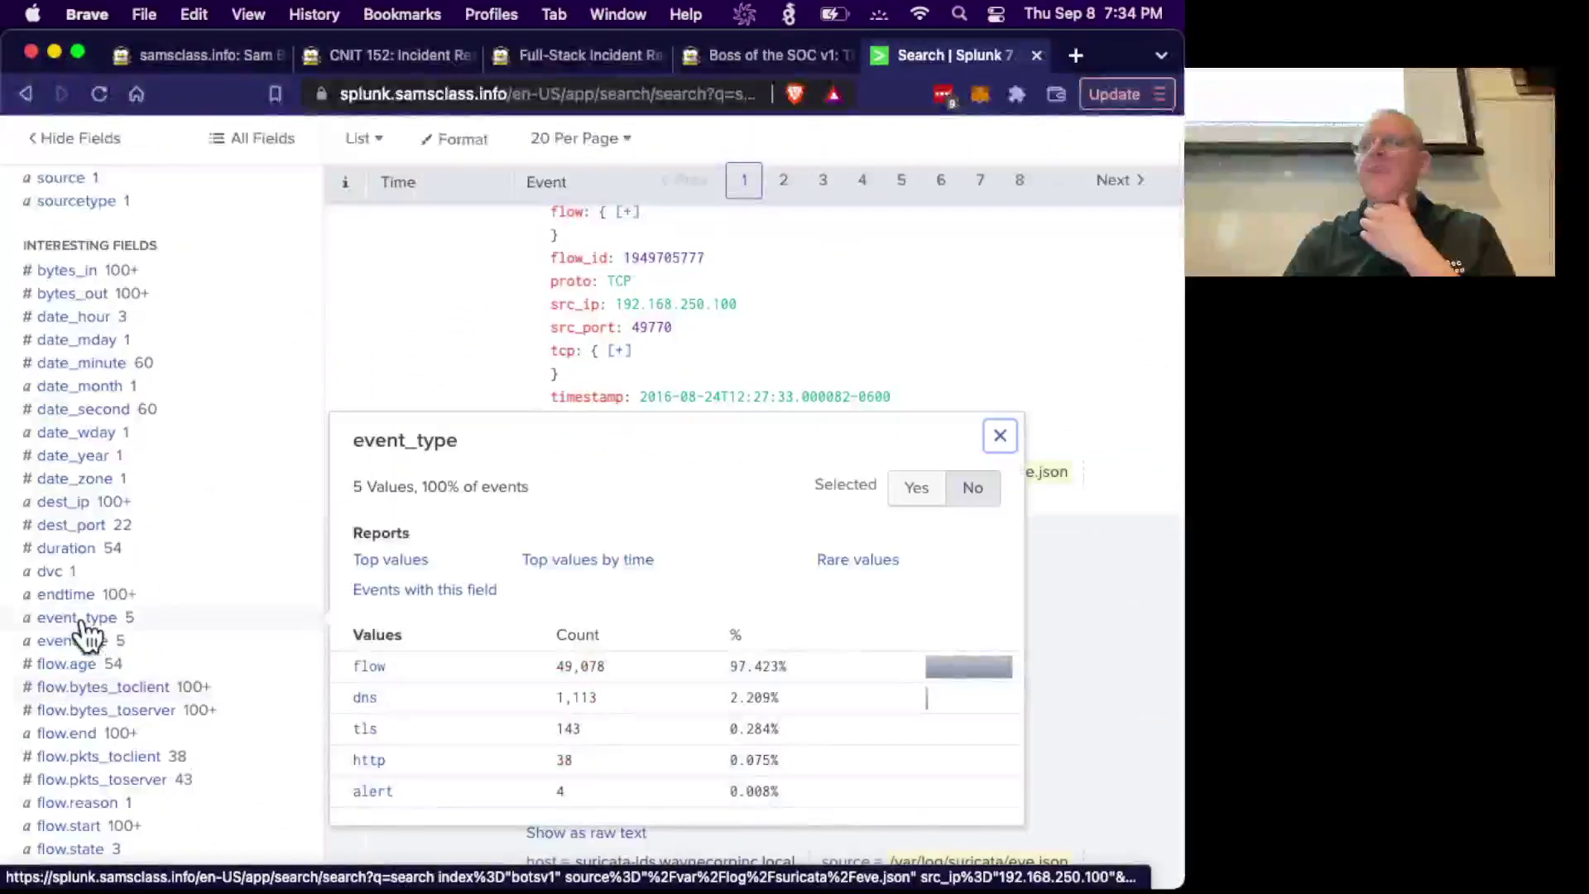
click(367, 768)
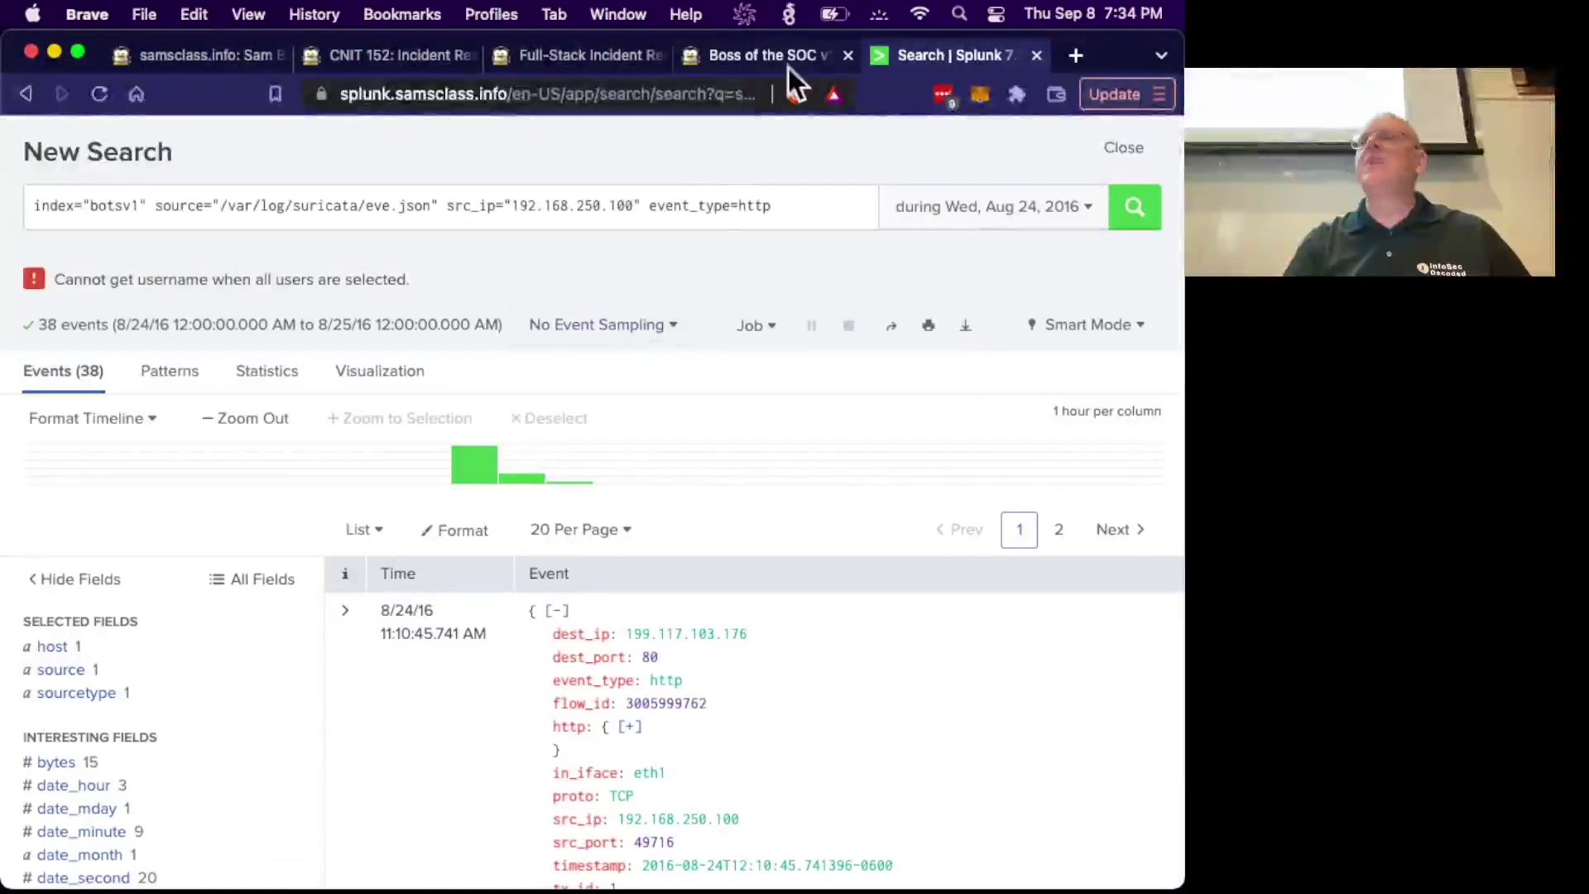
Check the 4.4 hint about visited hostnames and list the http.hostname values of the filtered Splunk events.
click(763, 53)
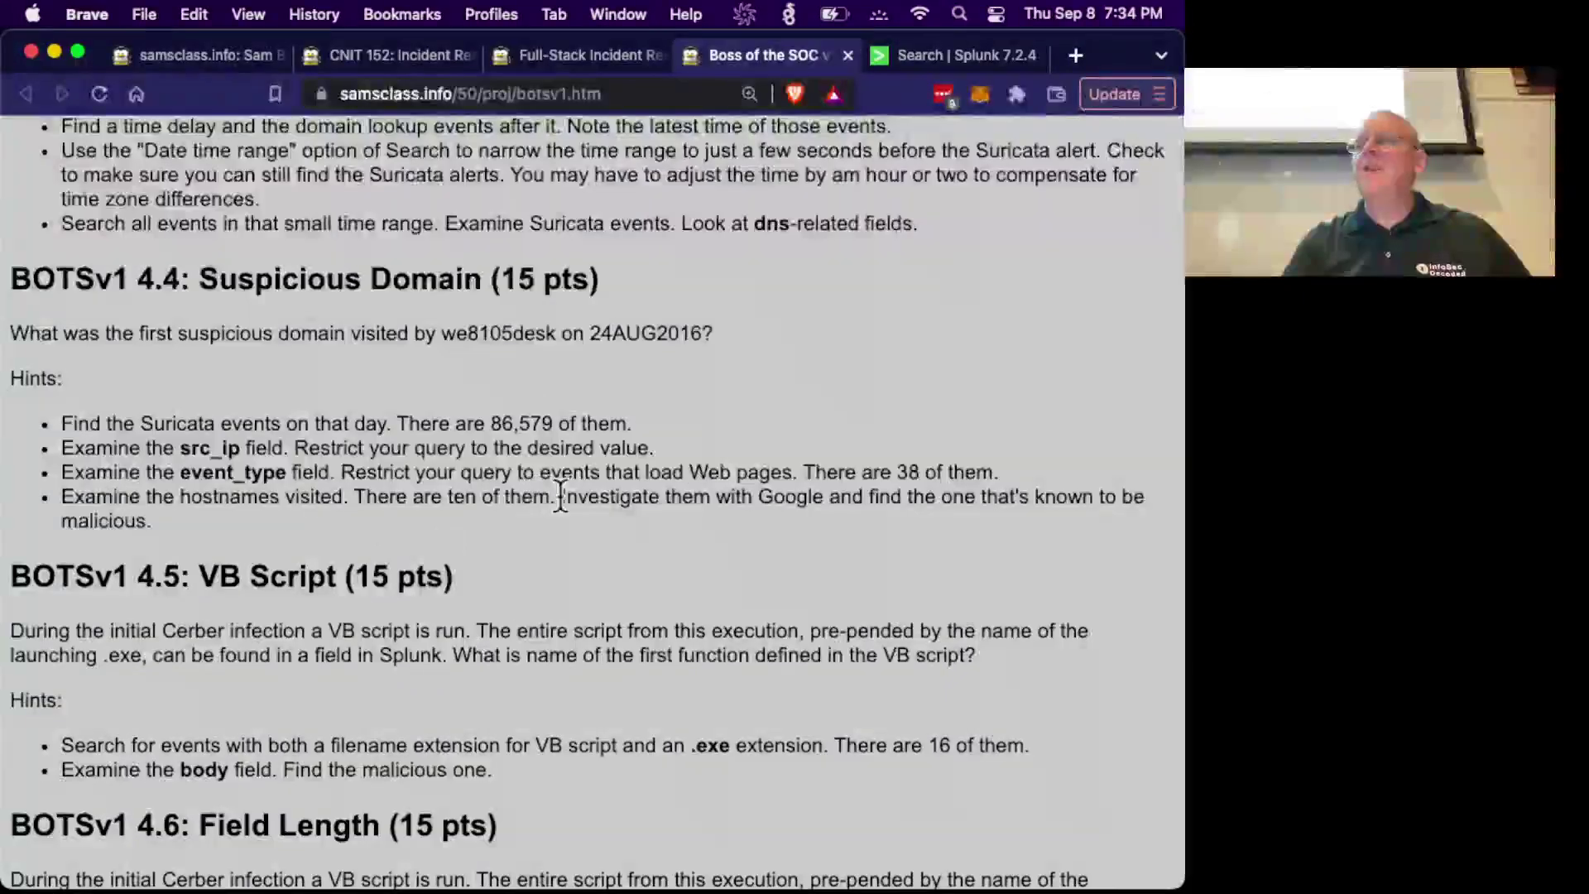
click(937, 57)
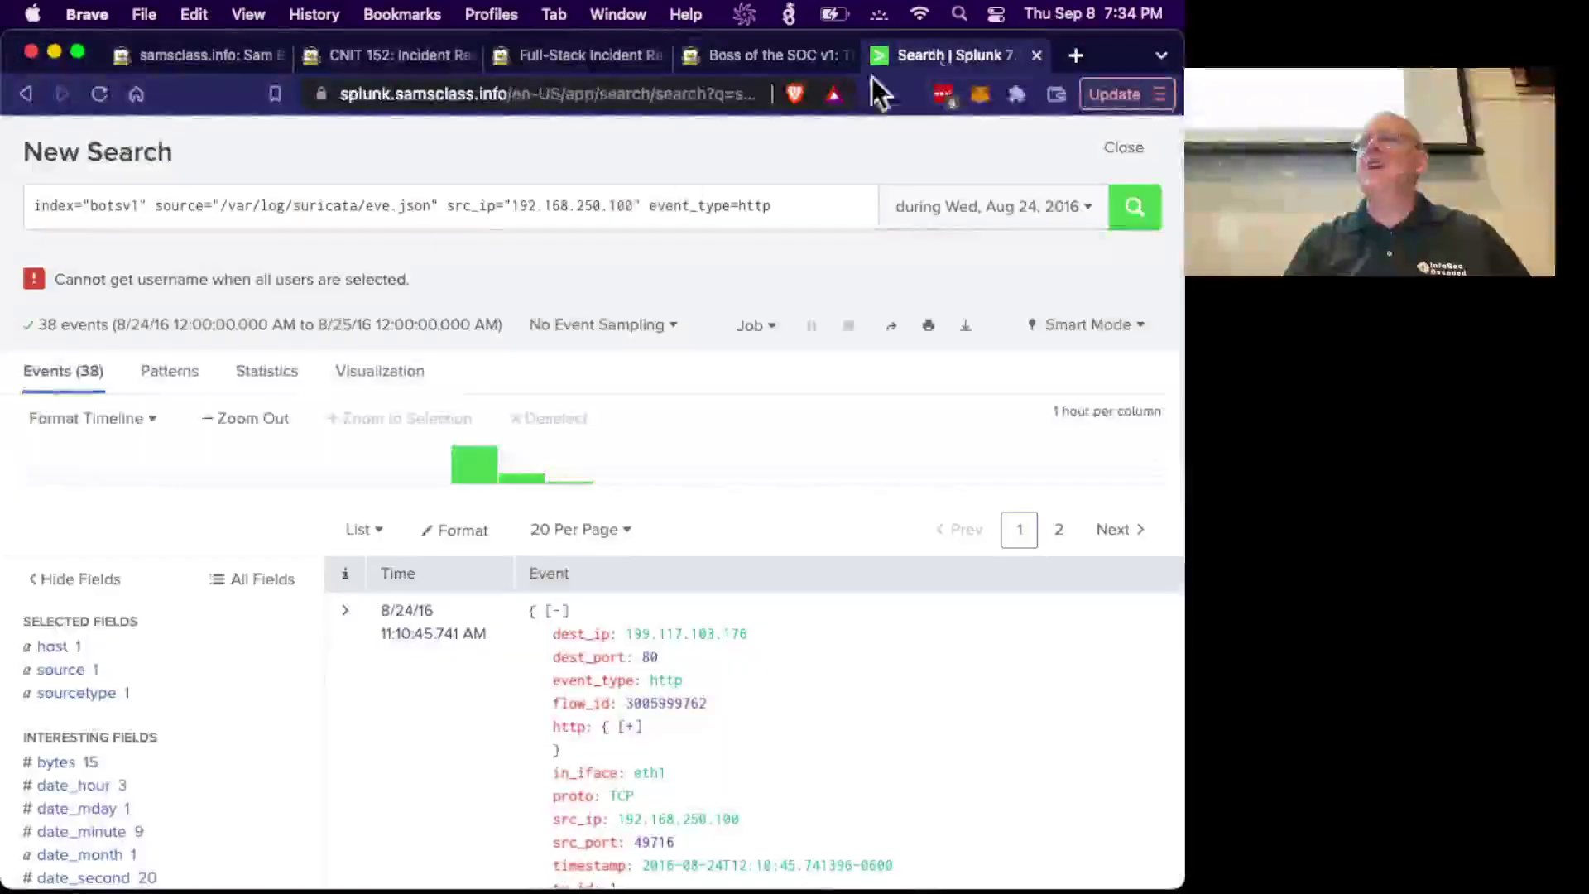
scroll(145, 631, down, 10)
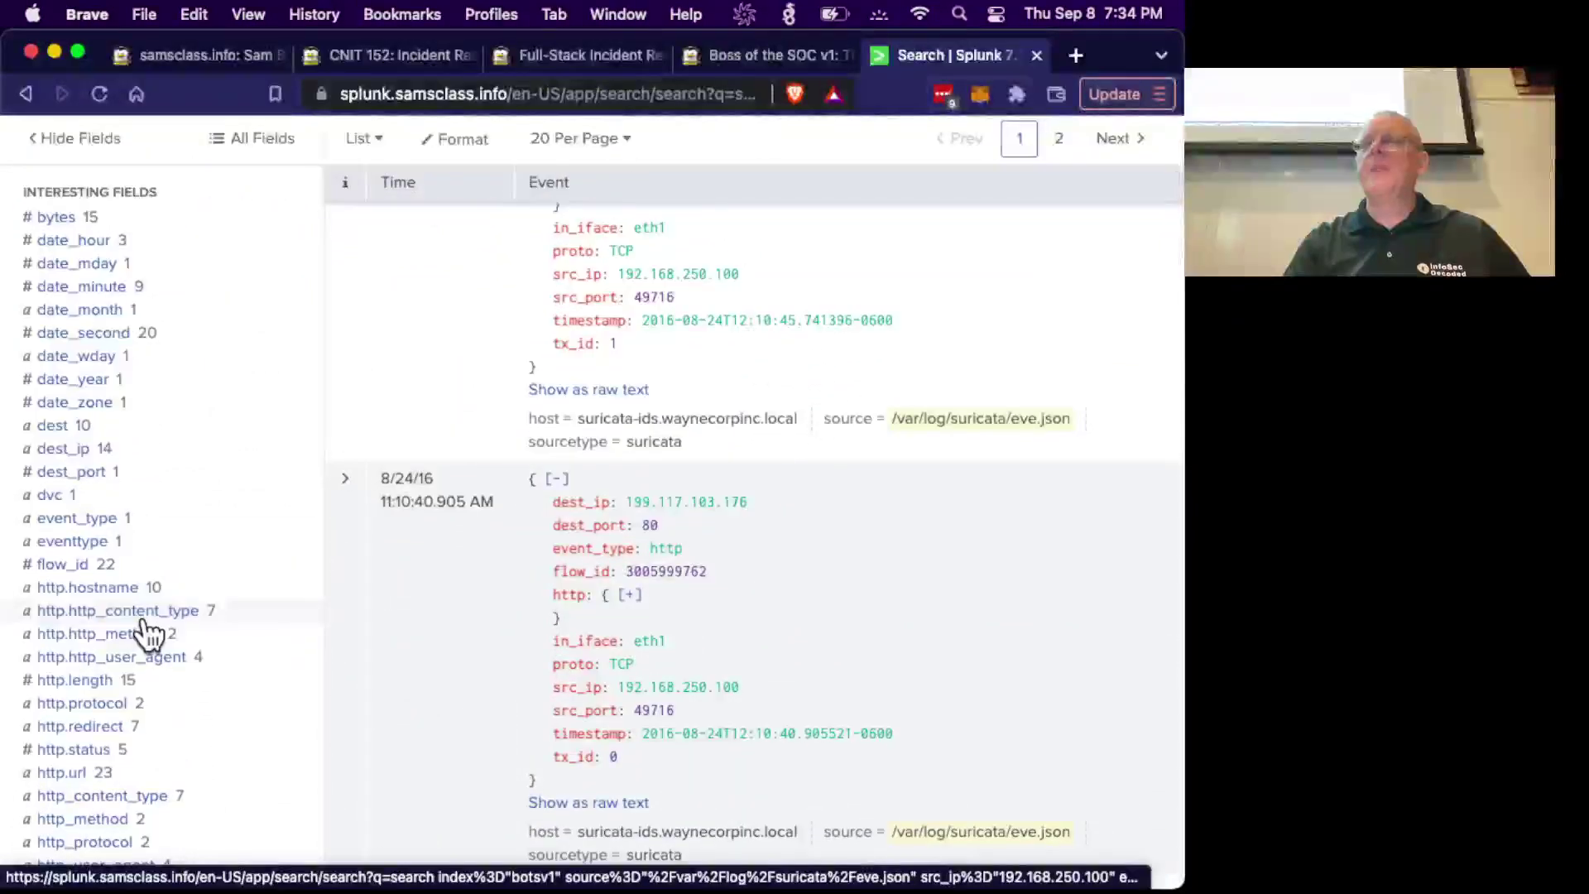
click(752, 58)
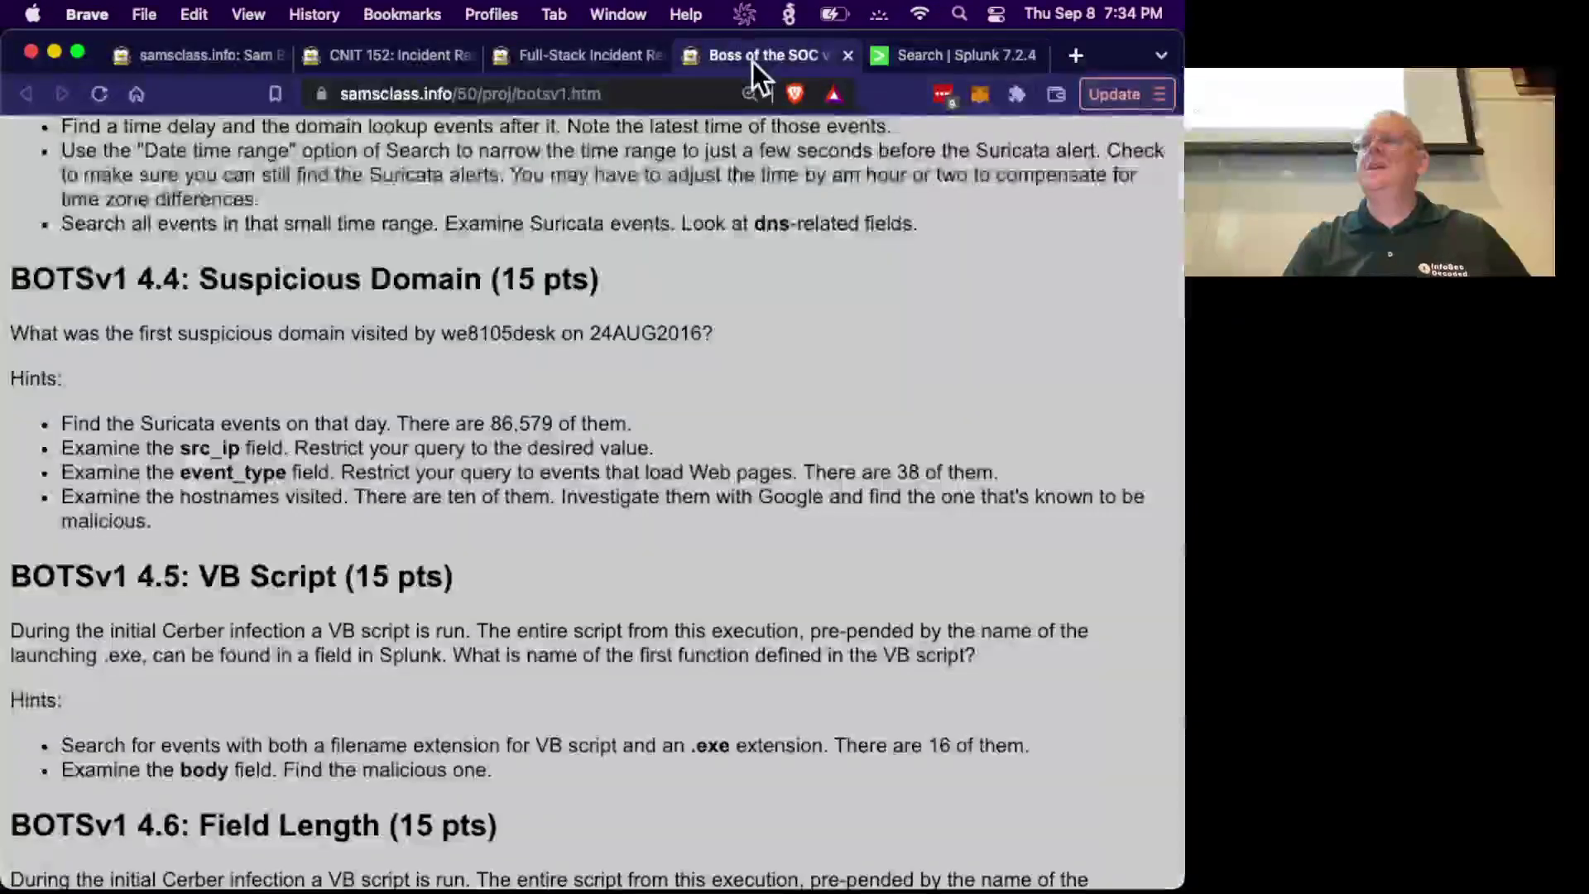
click(945, 55)
scroll(66, 695, down, 3)
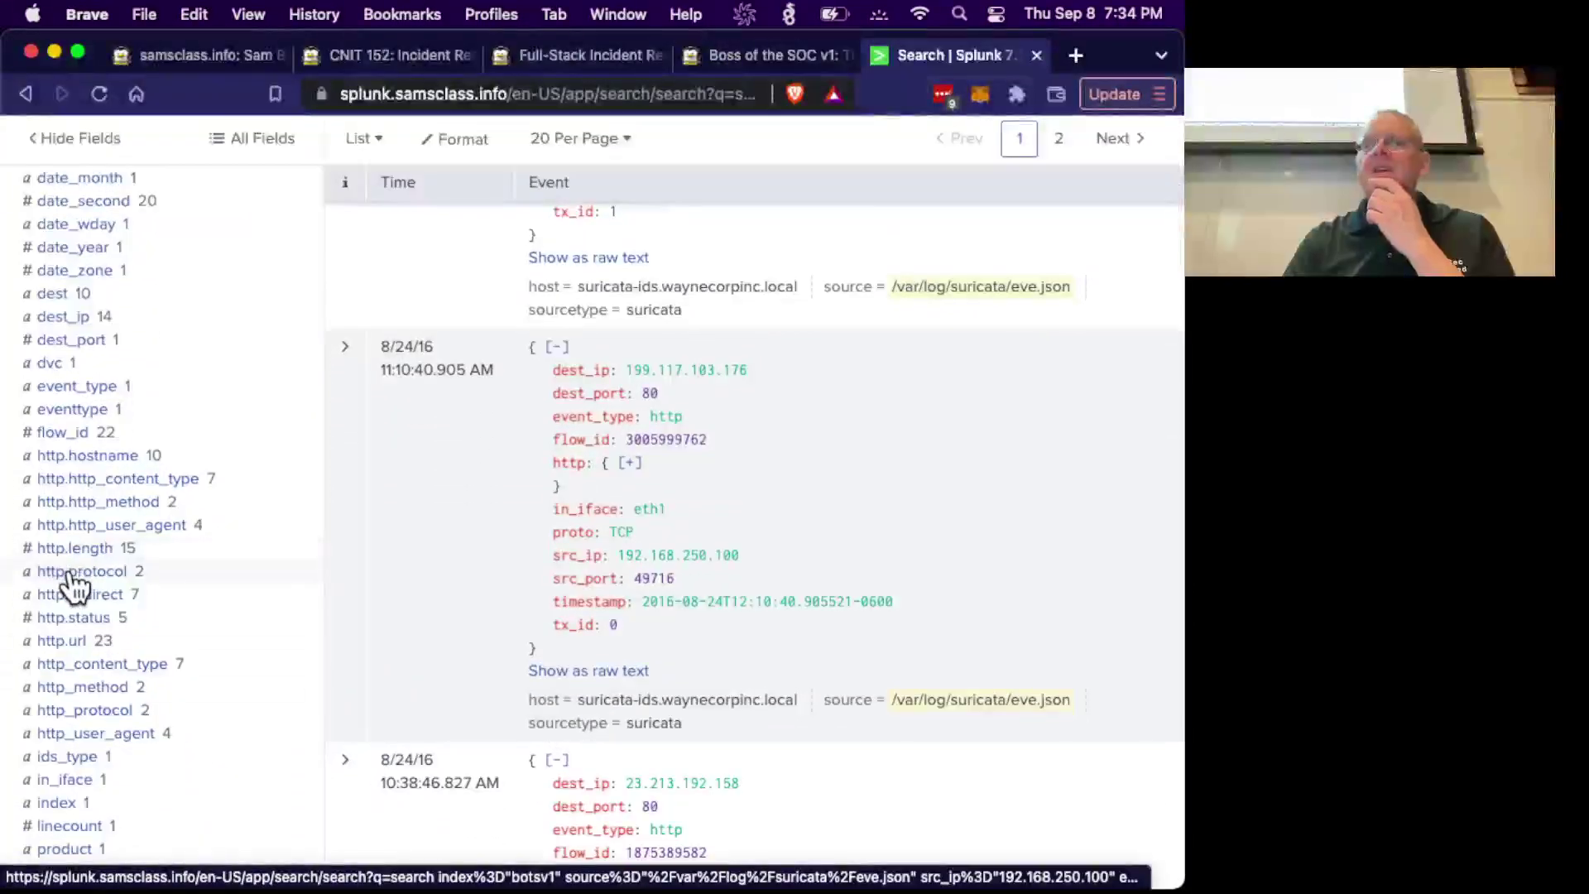
click(81, 459)
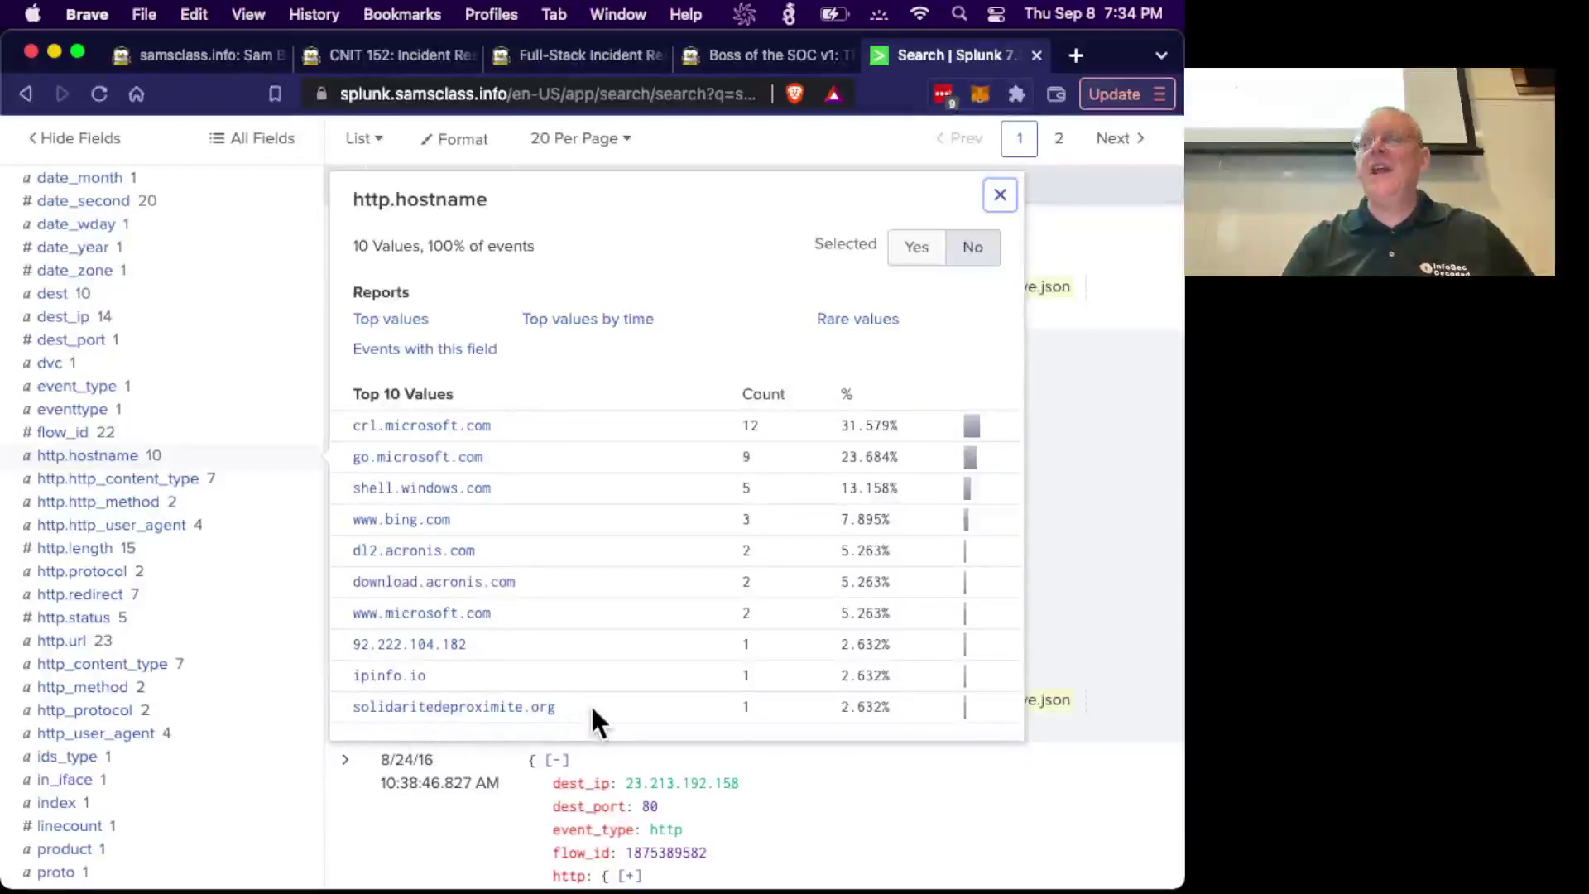
Copy the hostname solidaritedeproximite.org from the field values and look it up on Google in a new browser tab.
drag(529, 706, 388, 706)
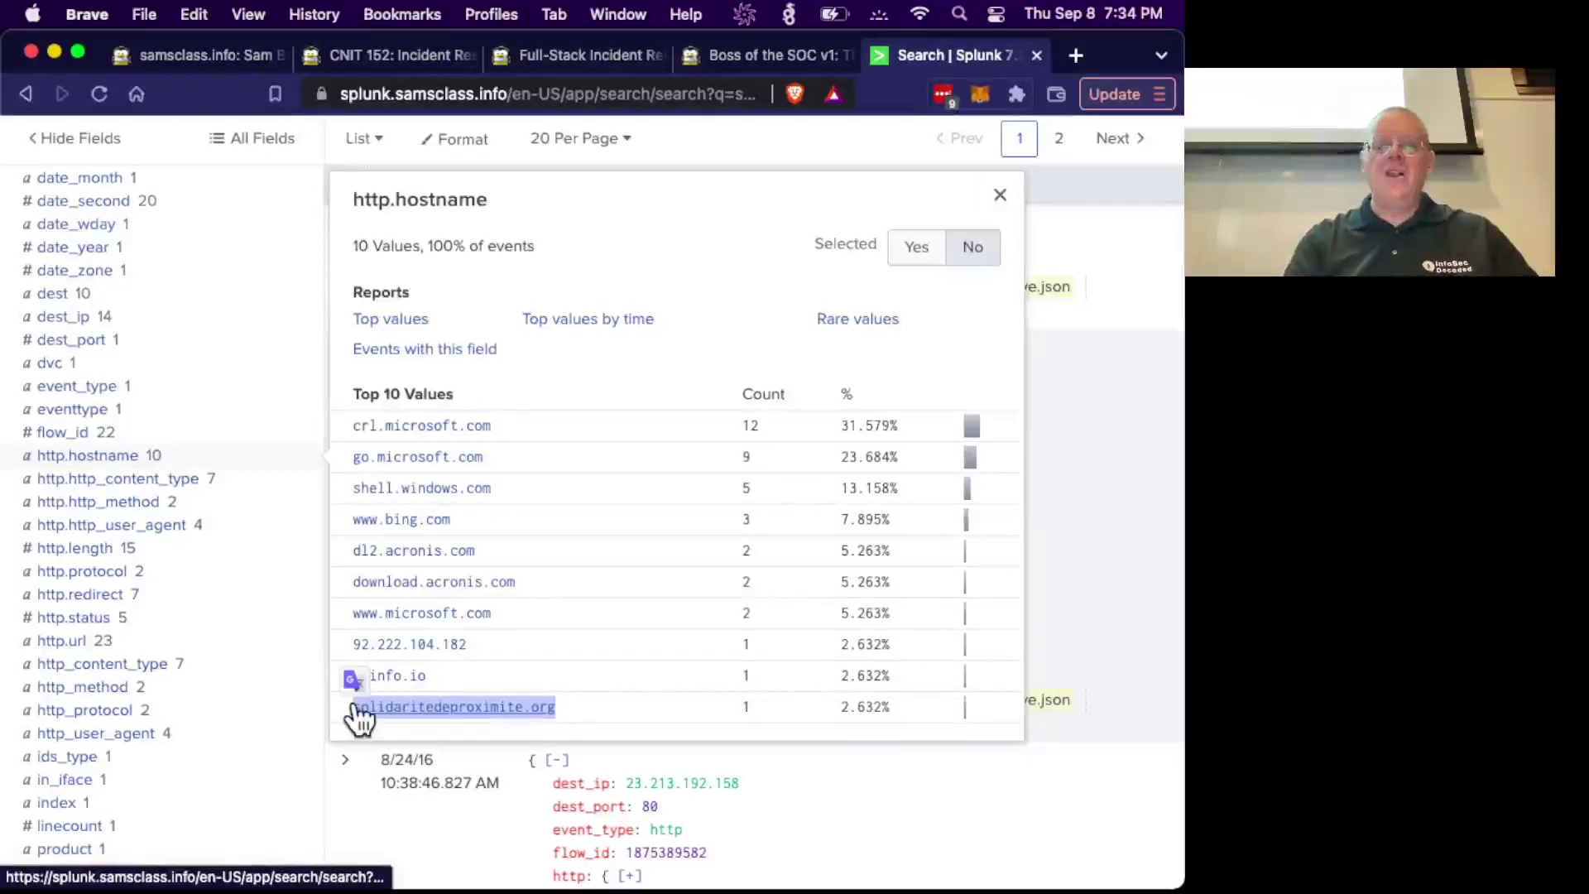
click(1075, 53)
text(goo)
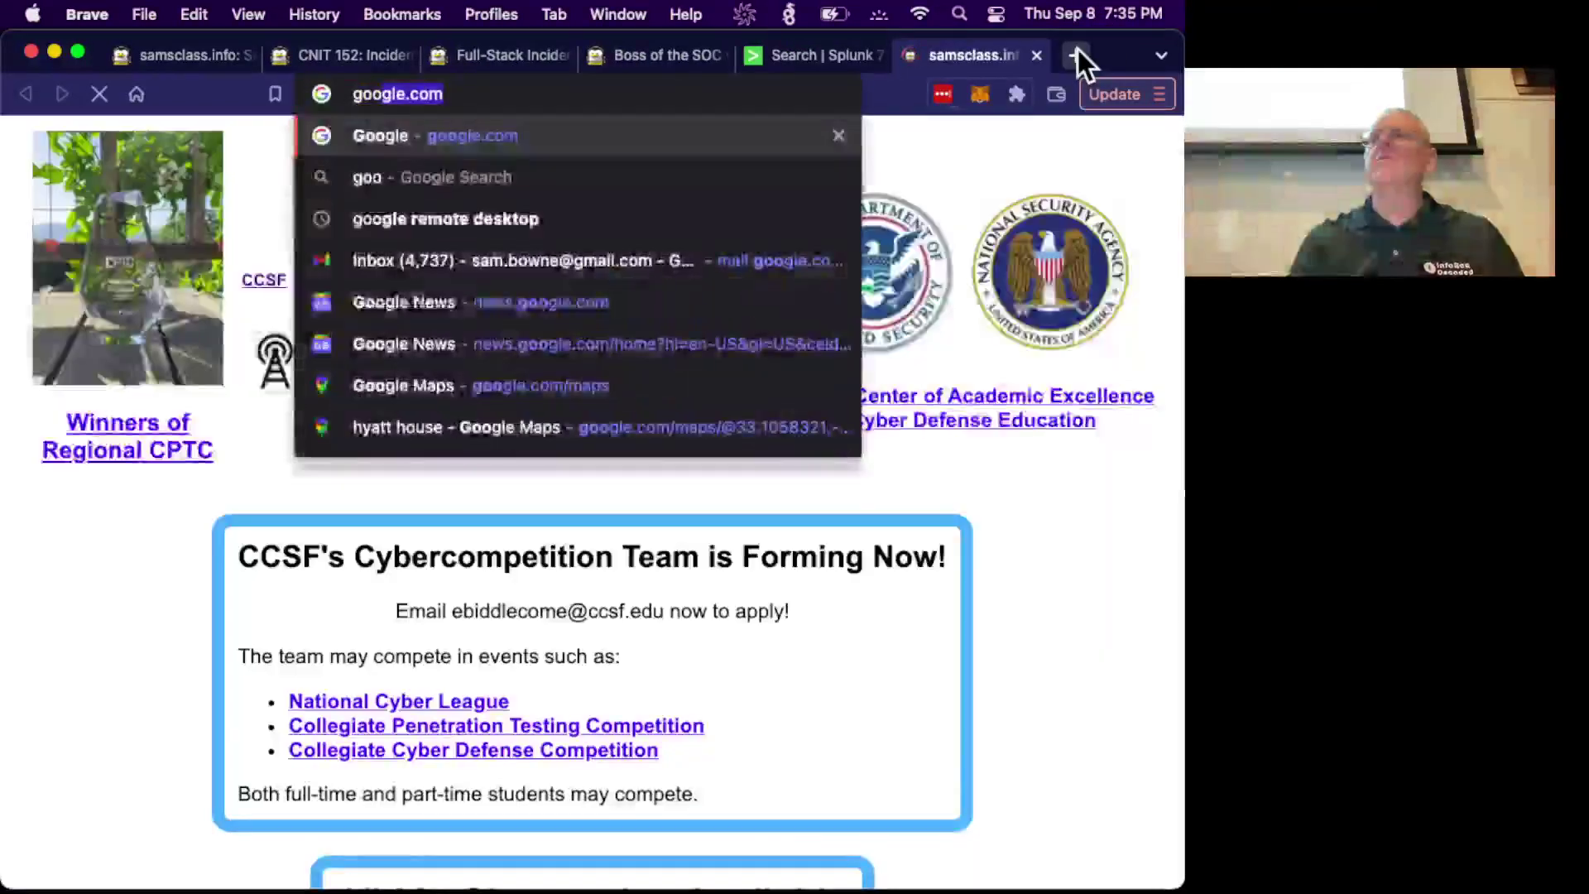
key(Return)
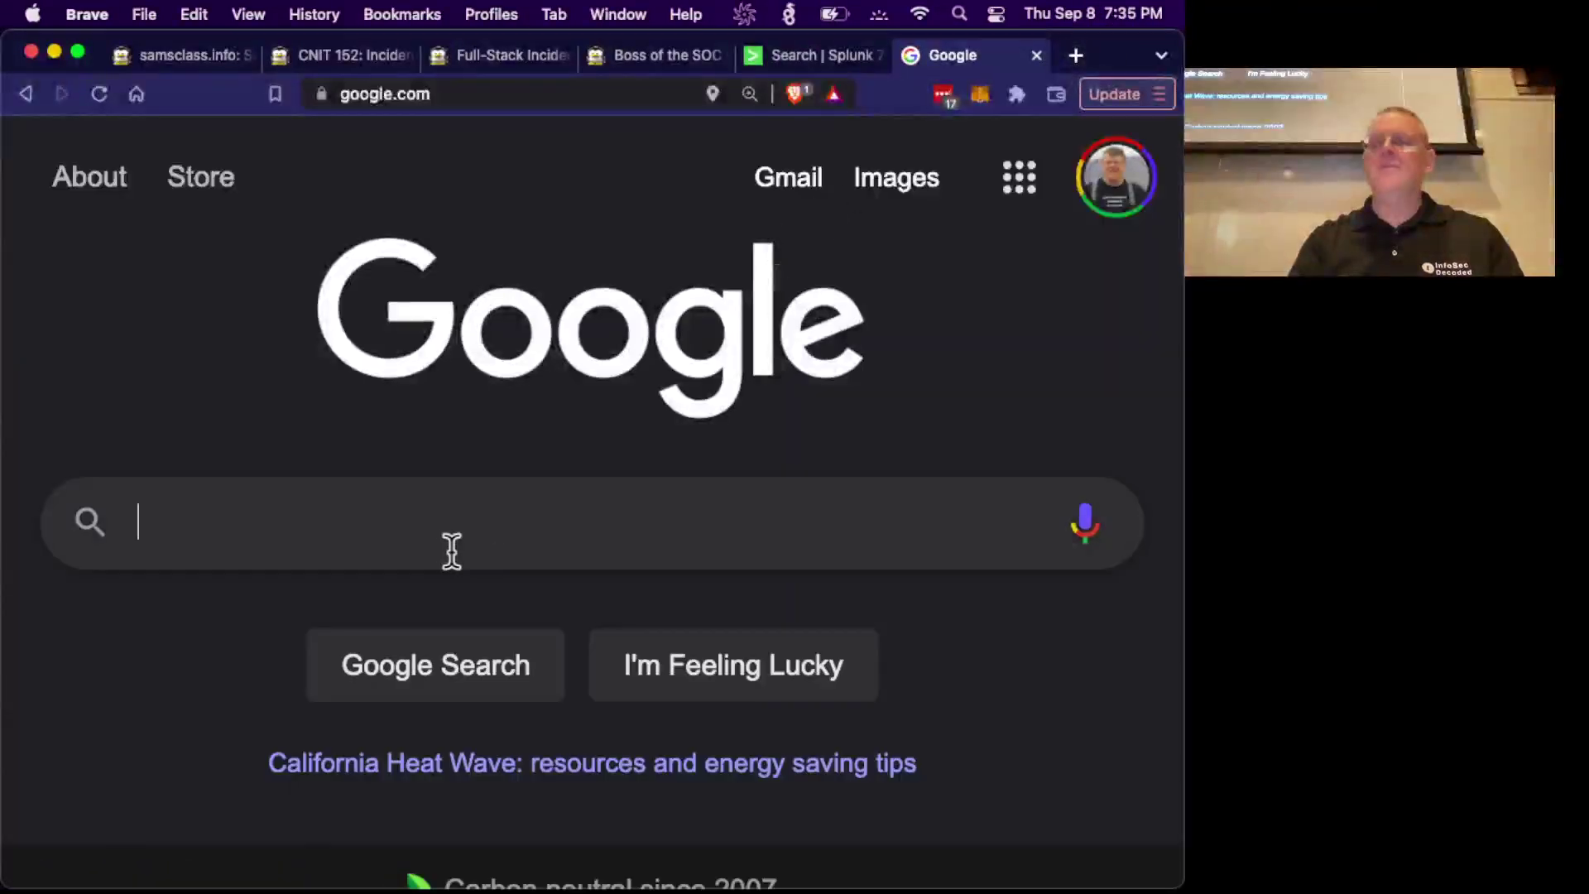
text(solidaritedeproximite.org)
key(Return)
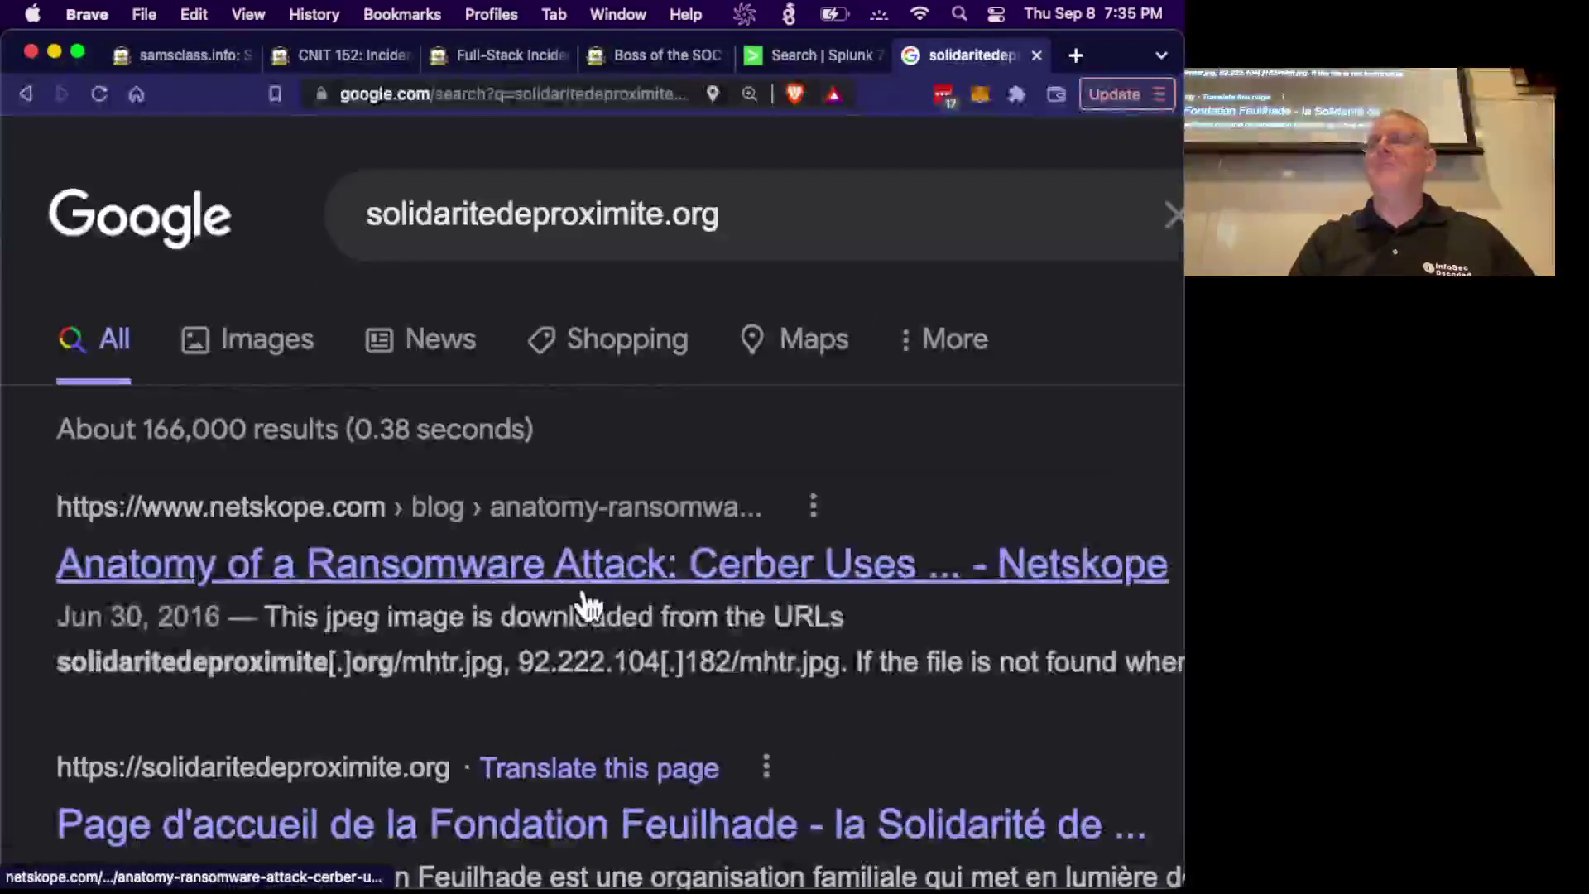
scroll(589, 604, down, 1)
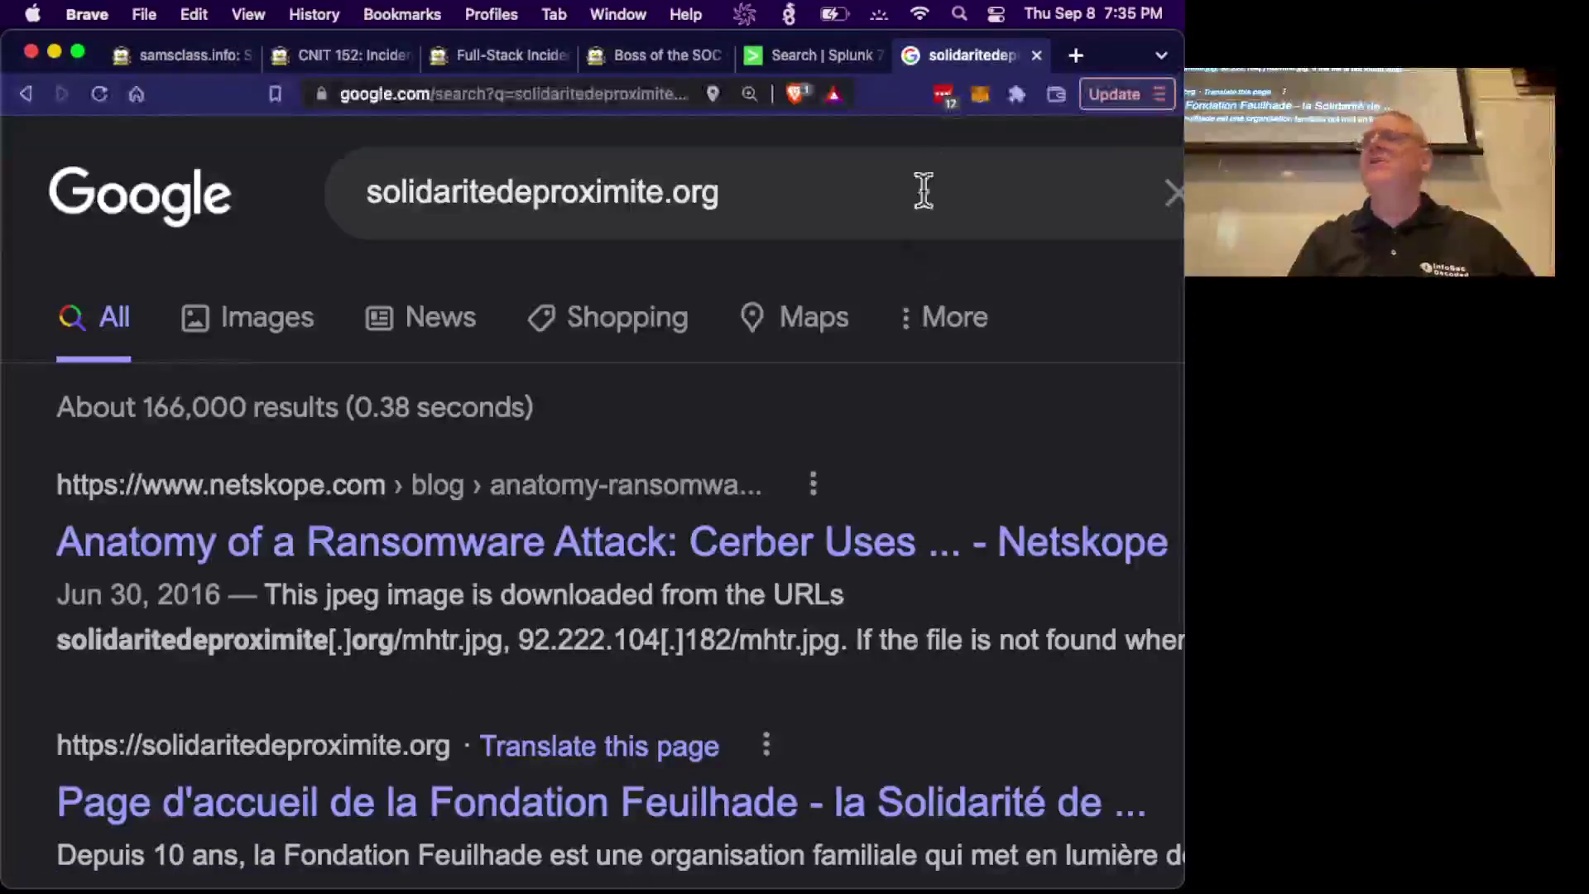
Read the BOTSv1 4.5 VB Script question and hints, and change the Splunk query to index="botsv1" .vbs .exe.
click(663, 55)
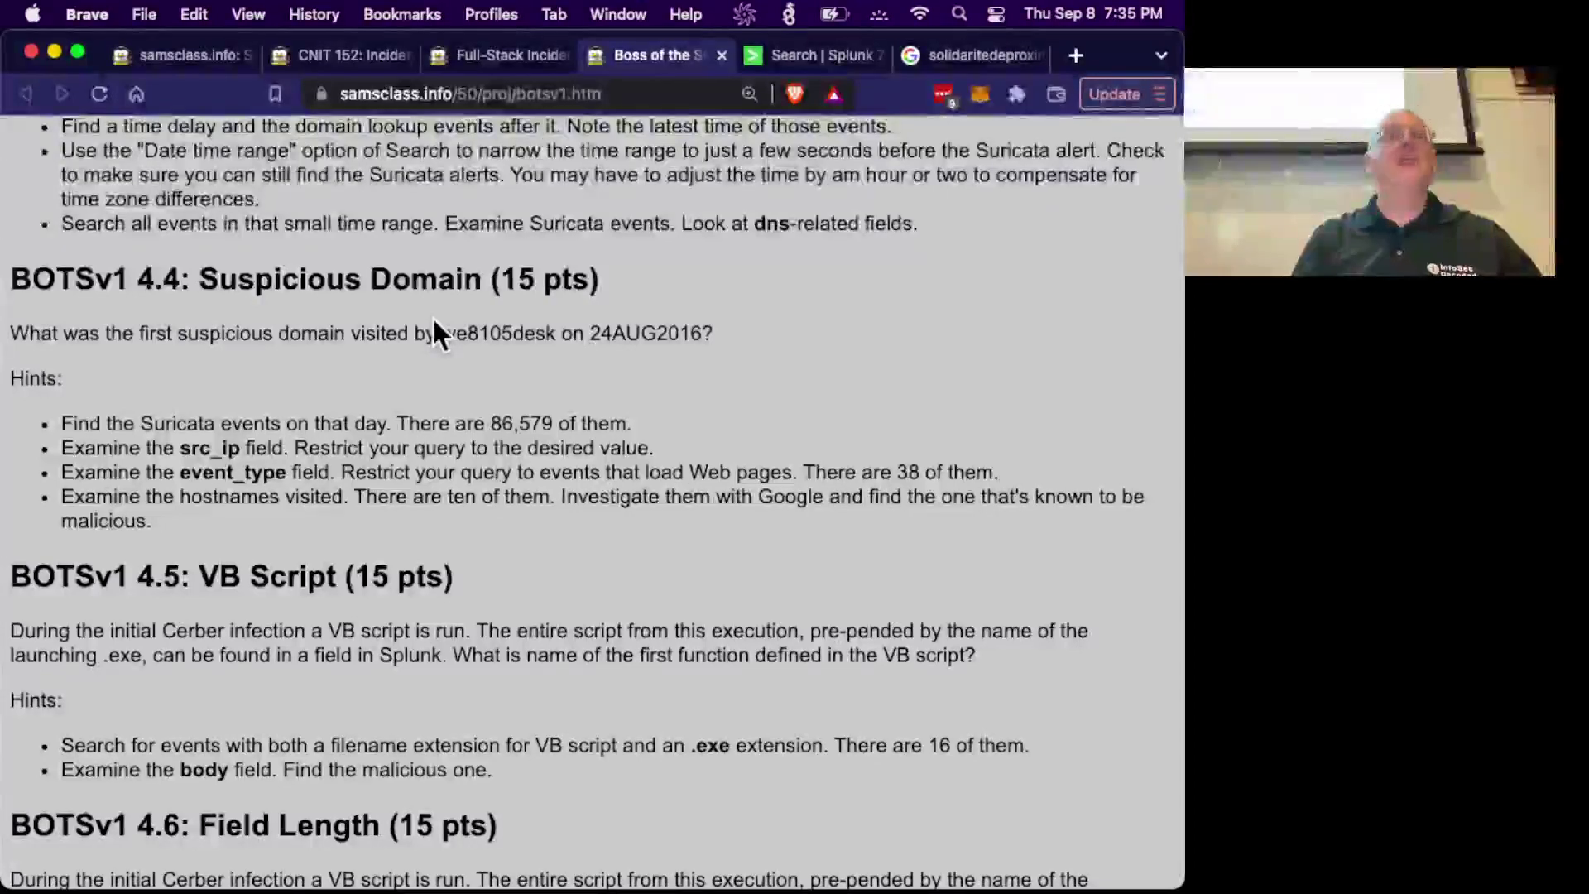
scroll(319, 534, down, 4)
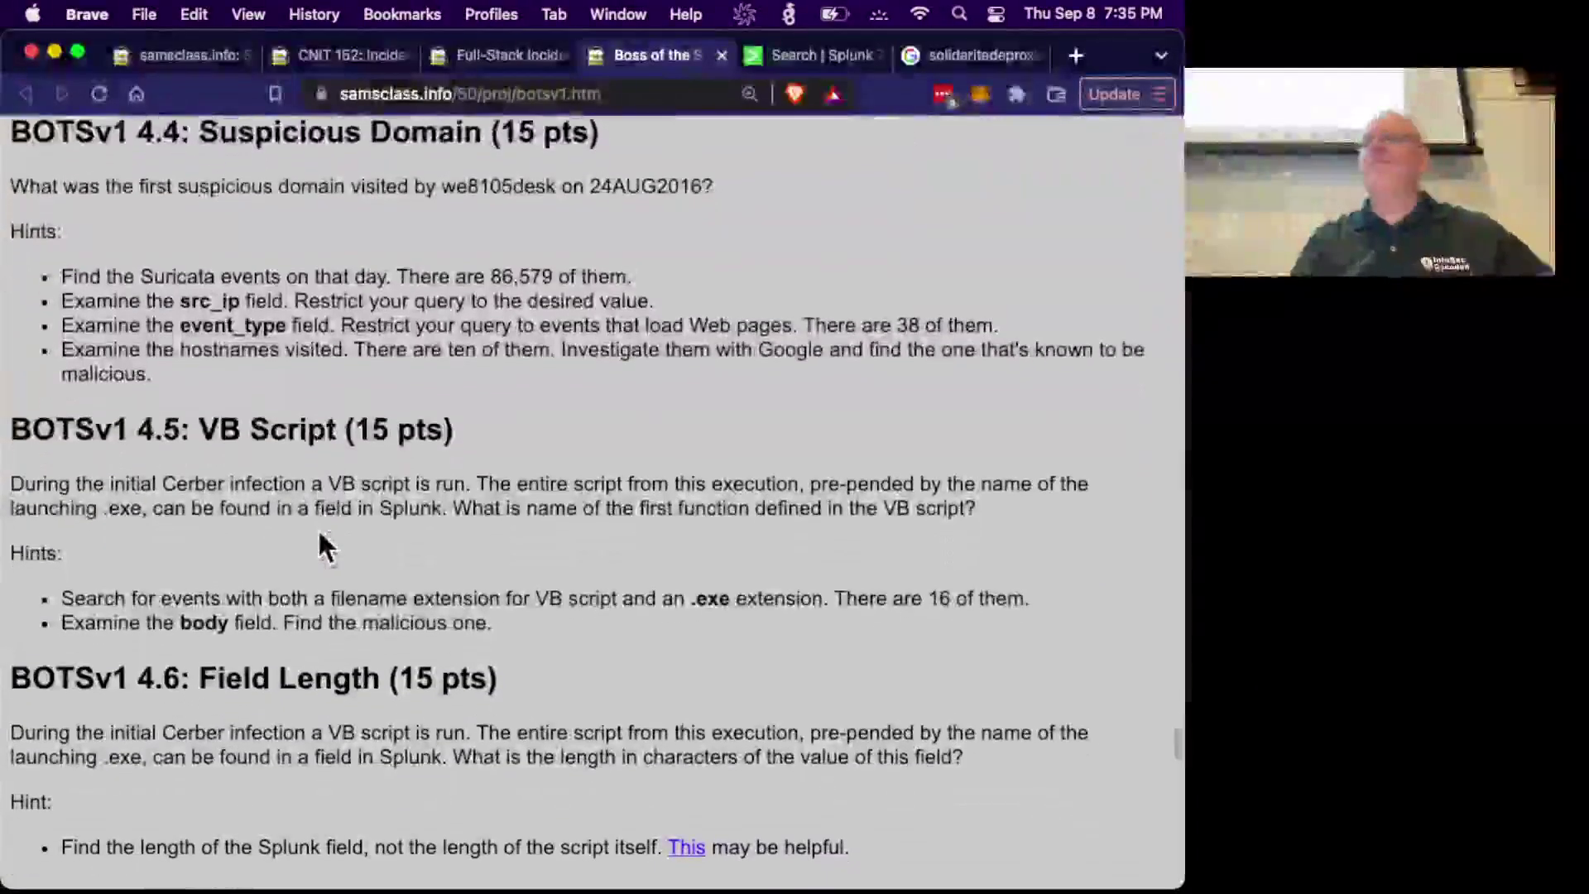
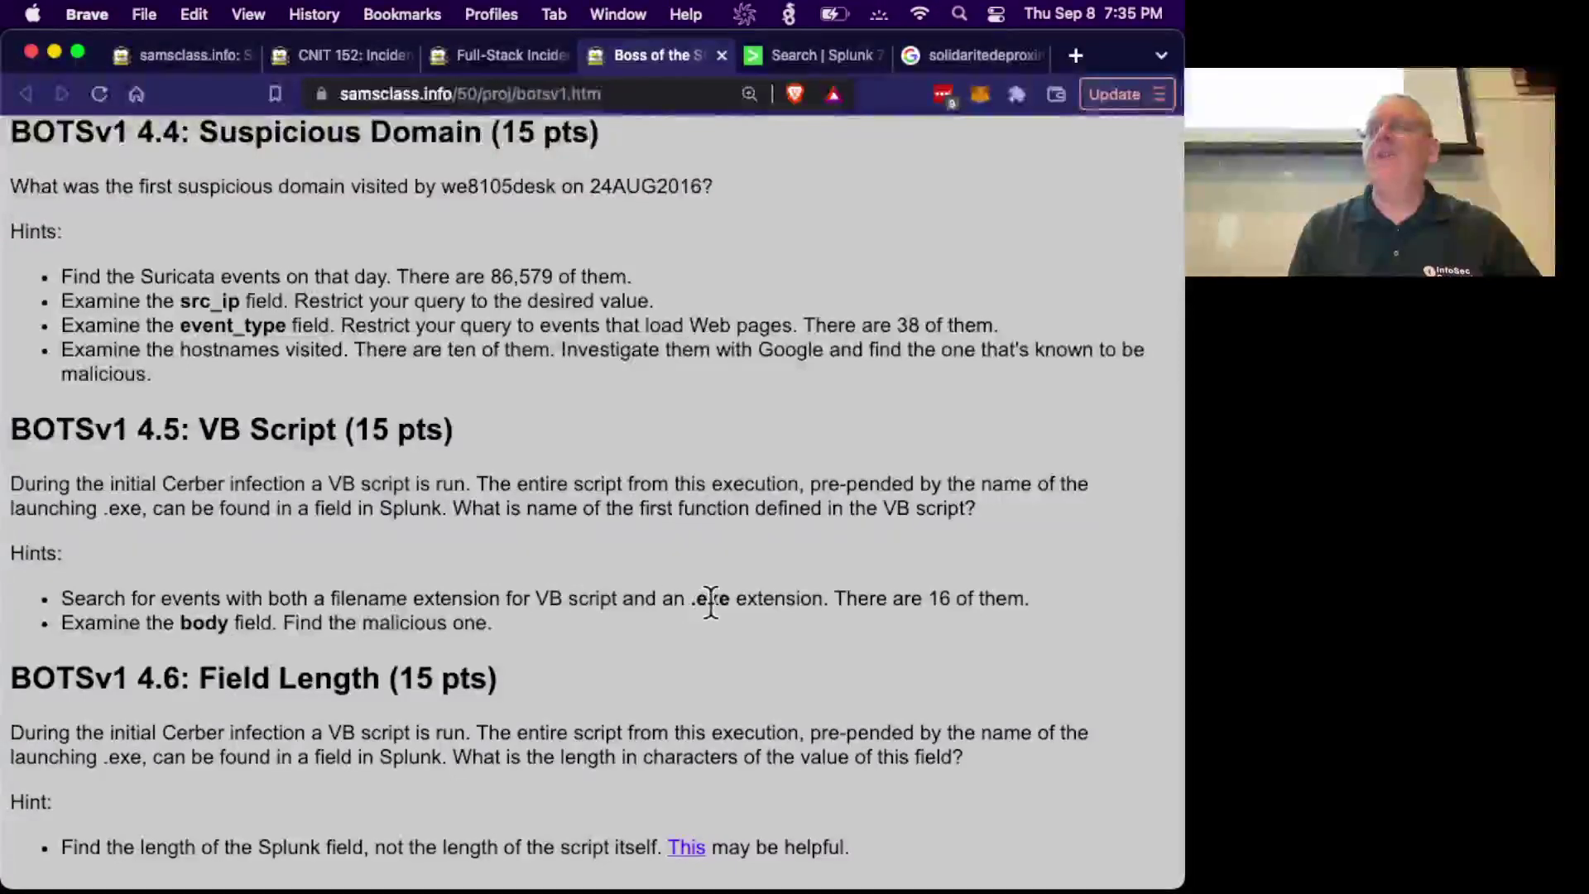
click(832, 56)
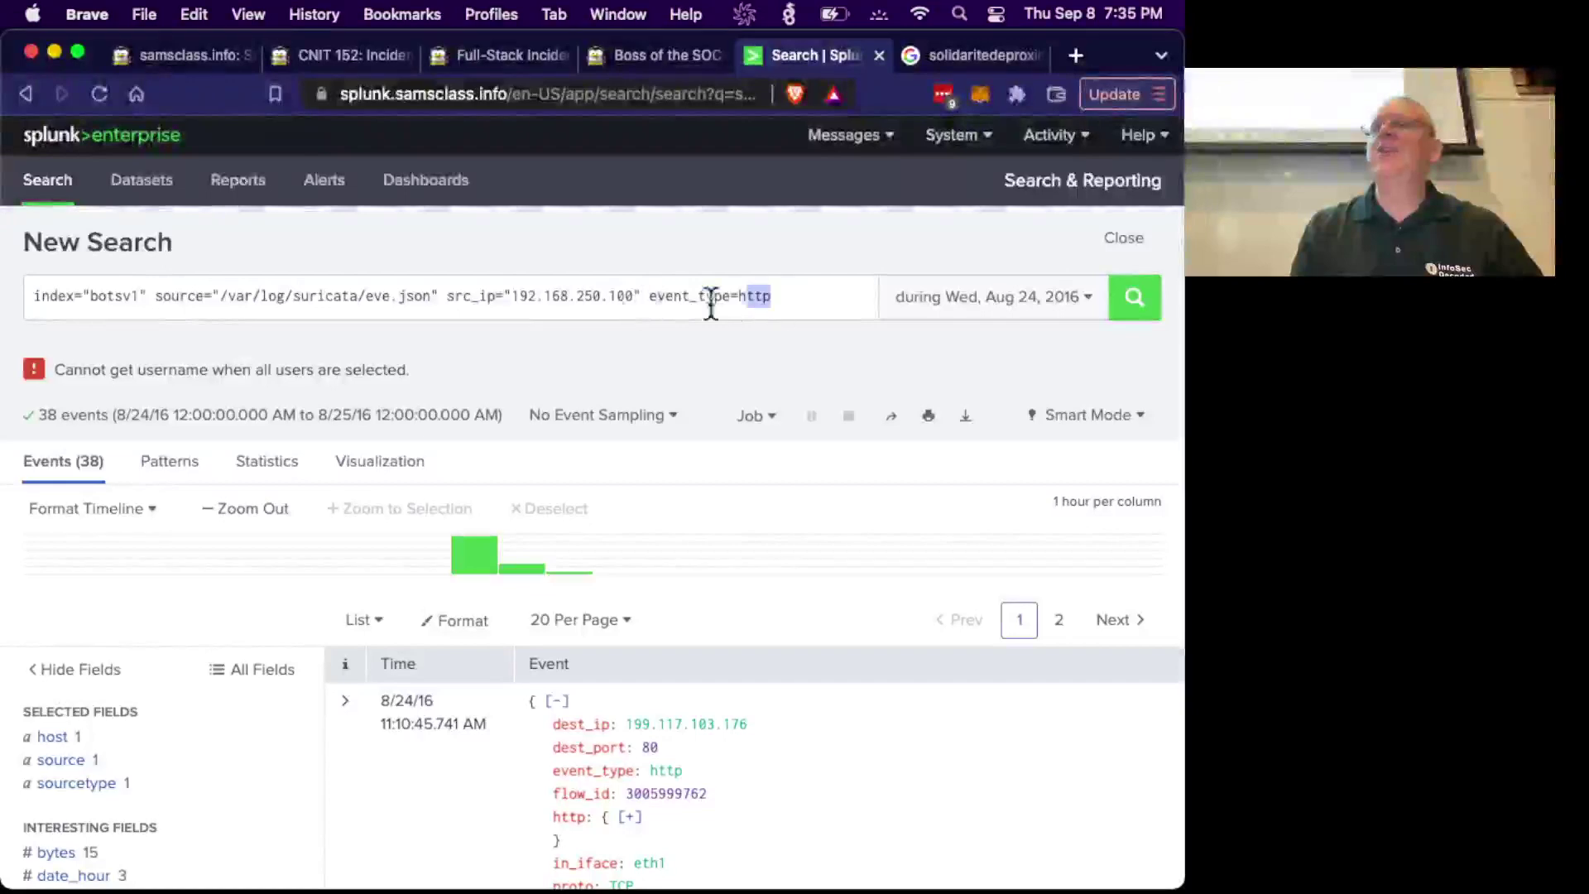
drag(710, 305, 166, 286)
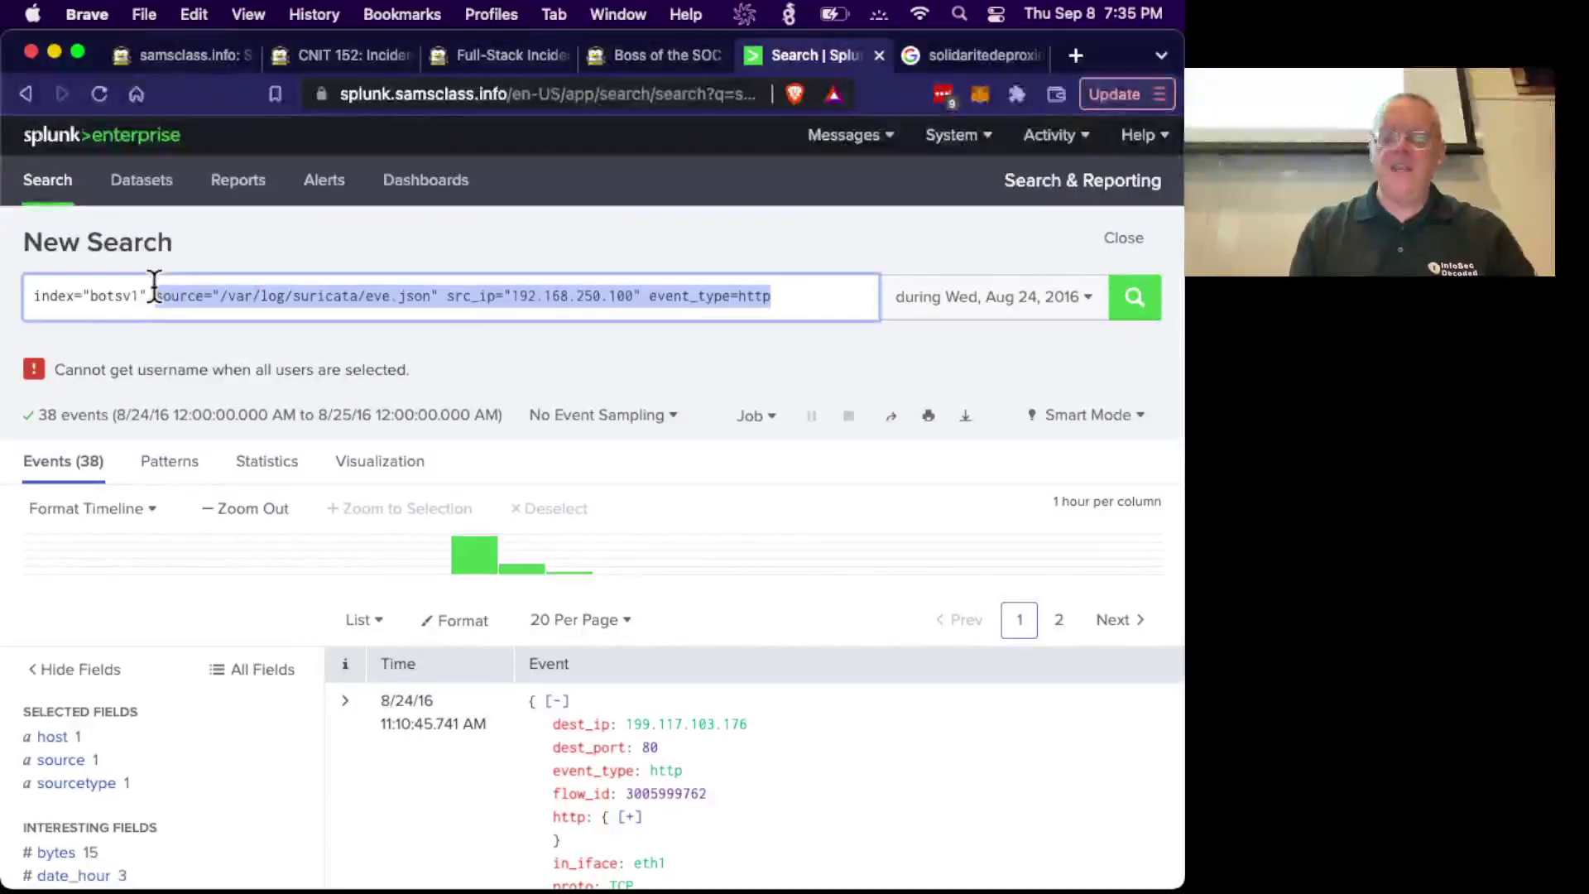
text(.vbs)
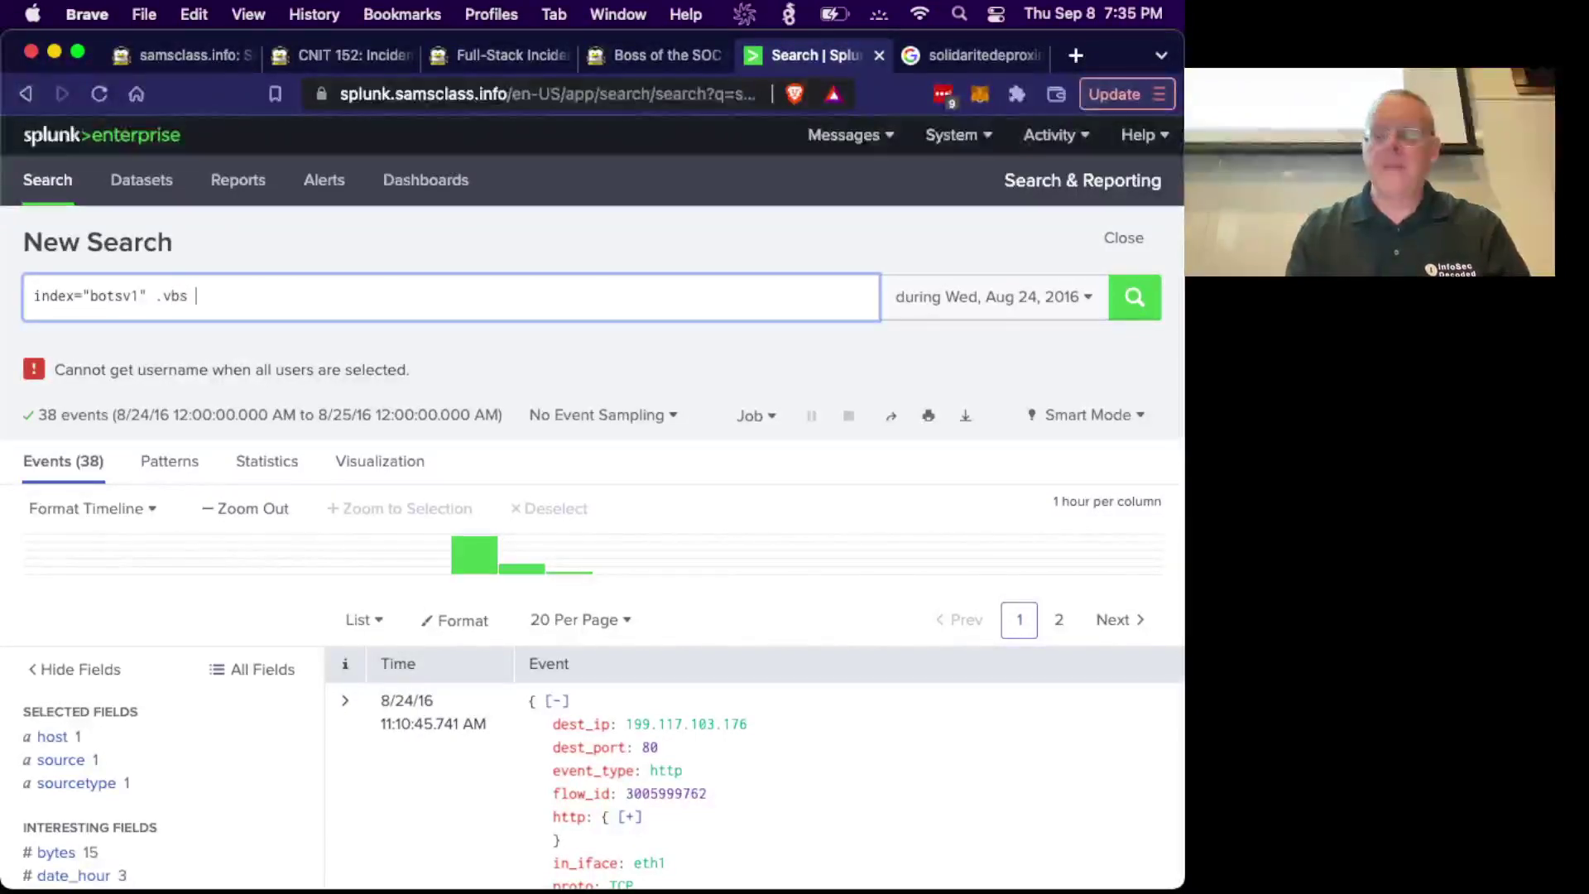
text( .exe)
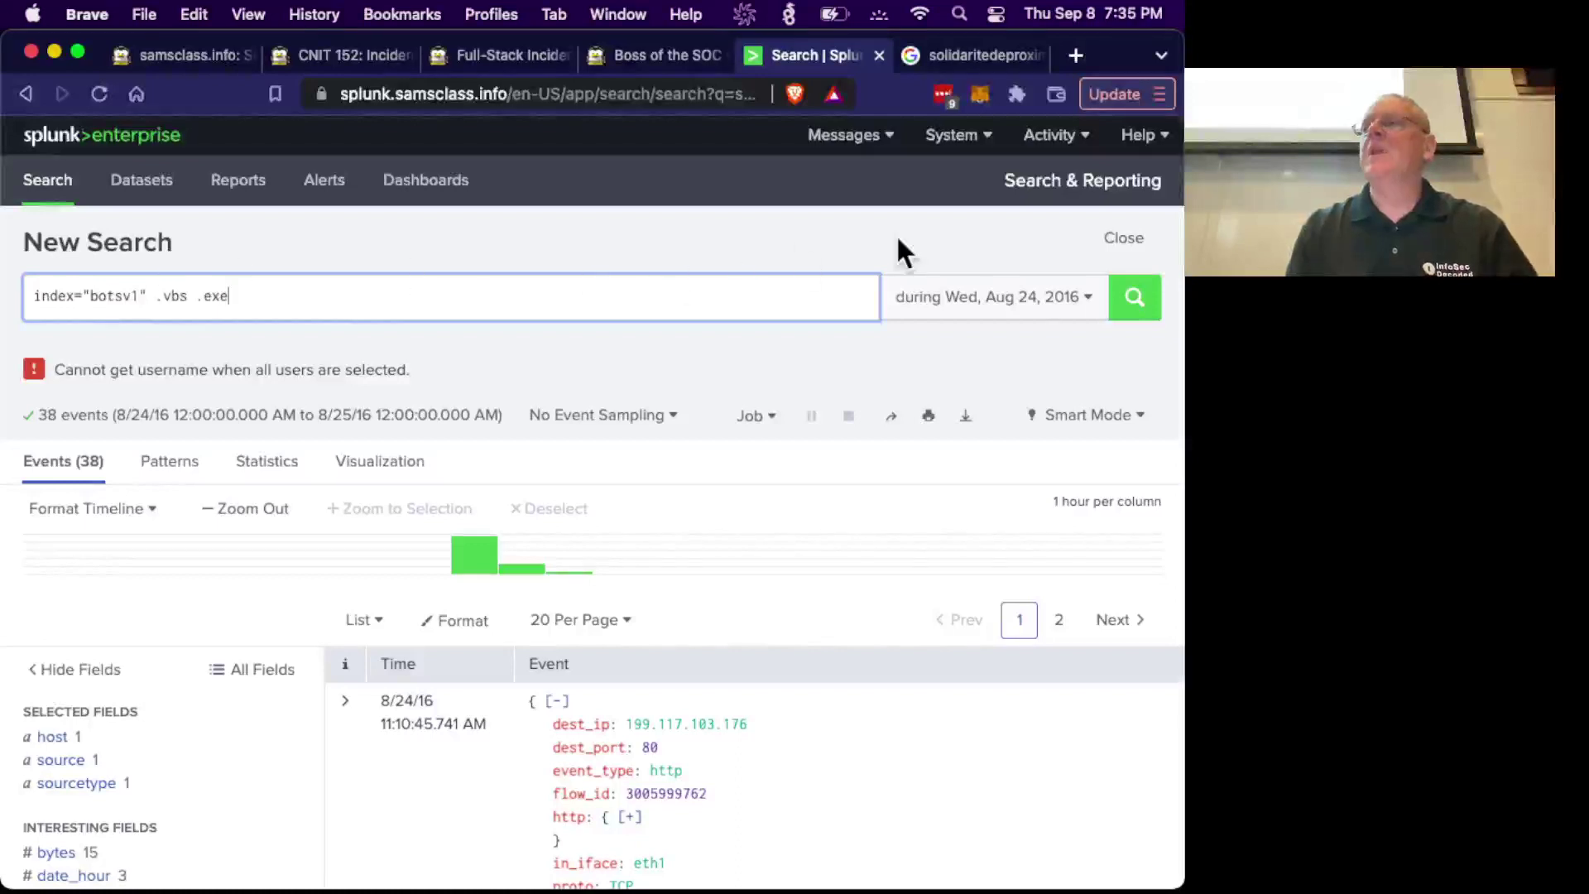
Set the search's time range to the All time preset and run the .vbs .exe query.
click(1100, 310)
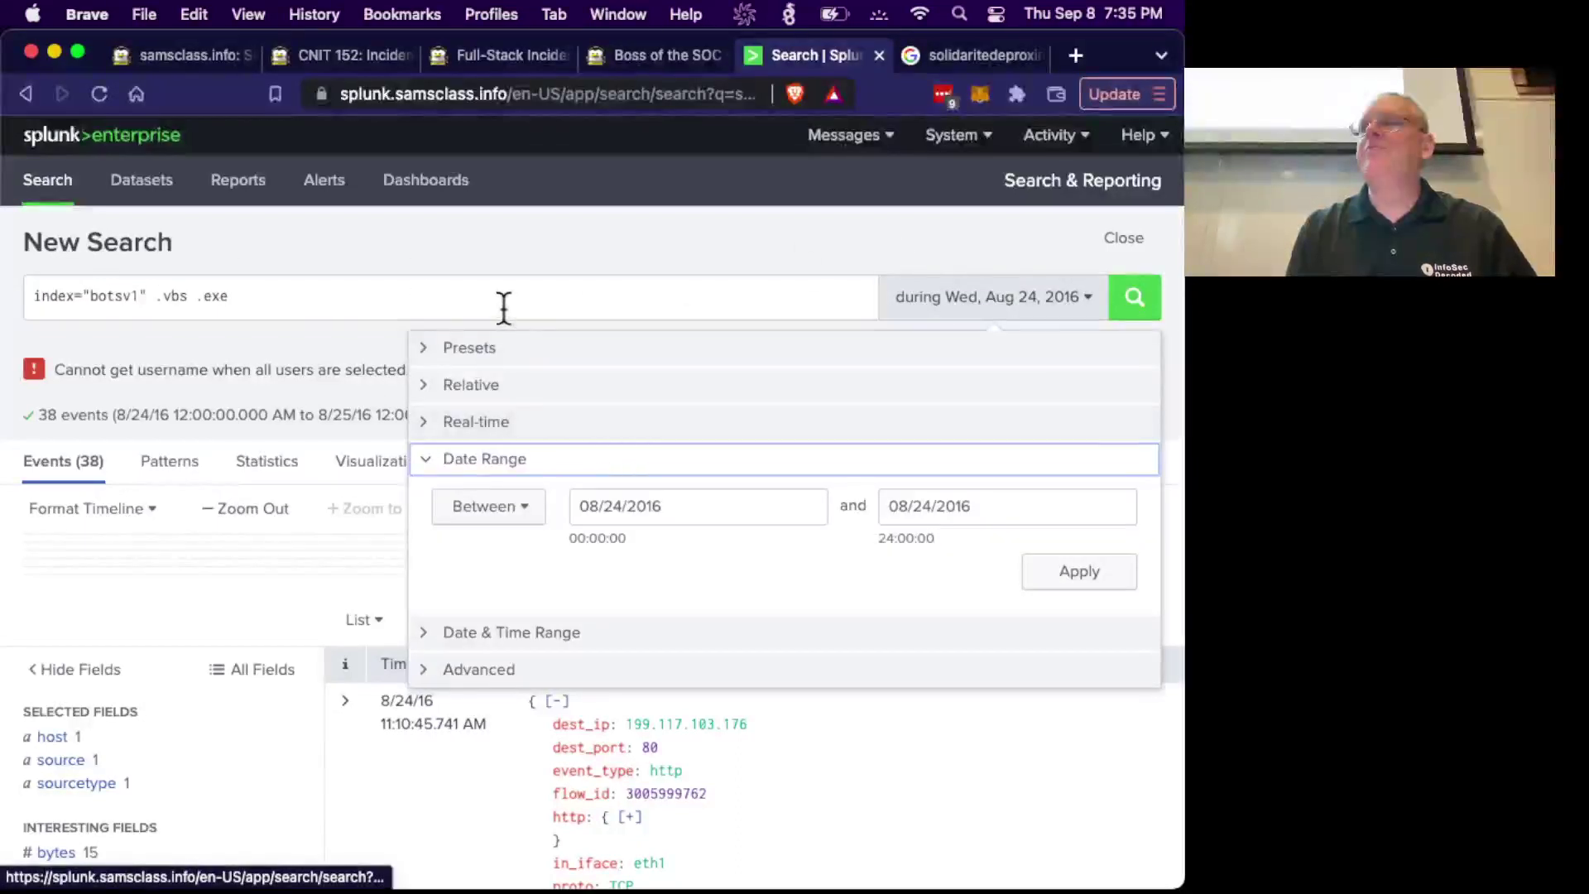
click(496, 361)
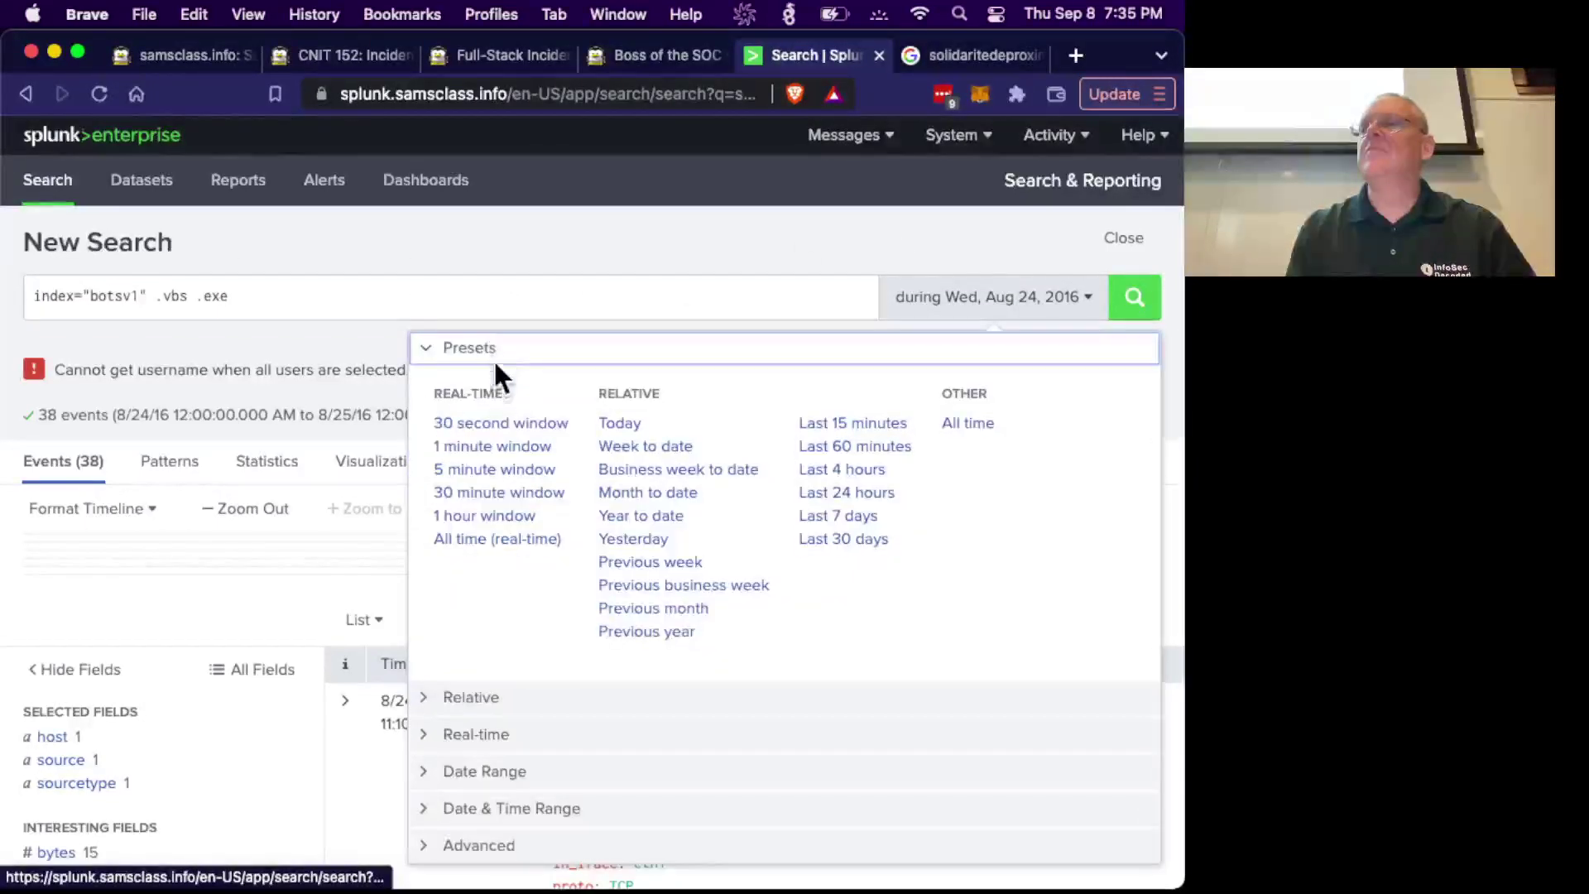
click(958, 426)
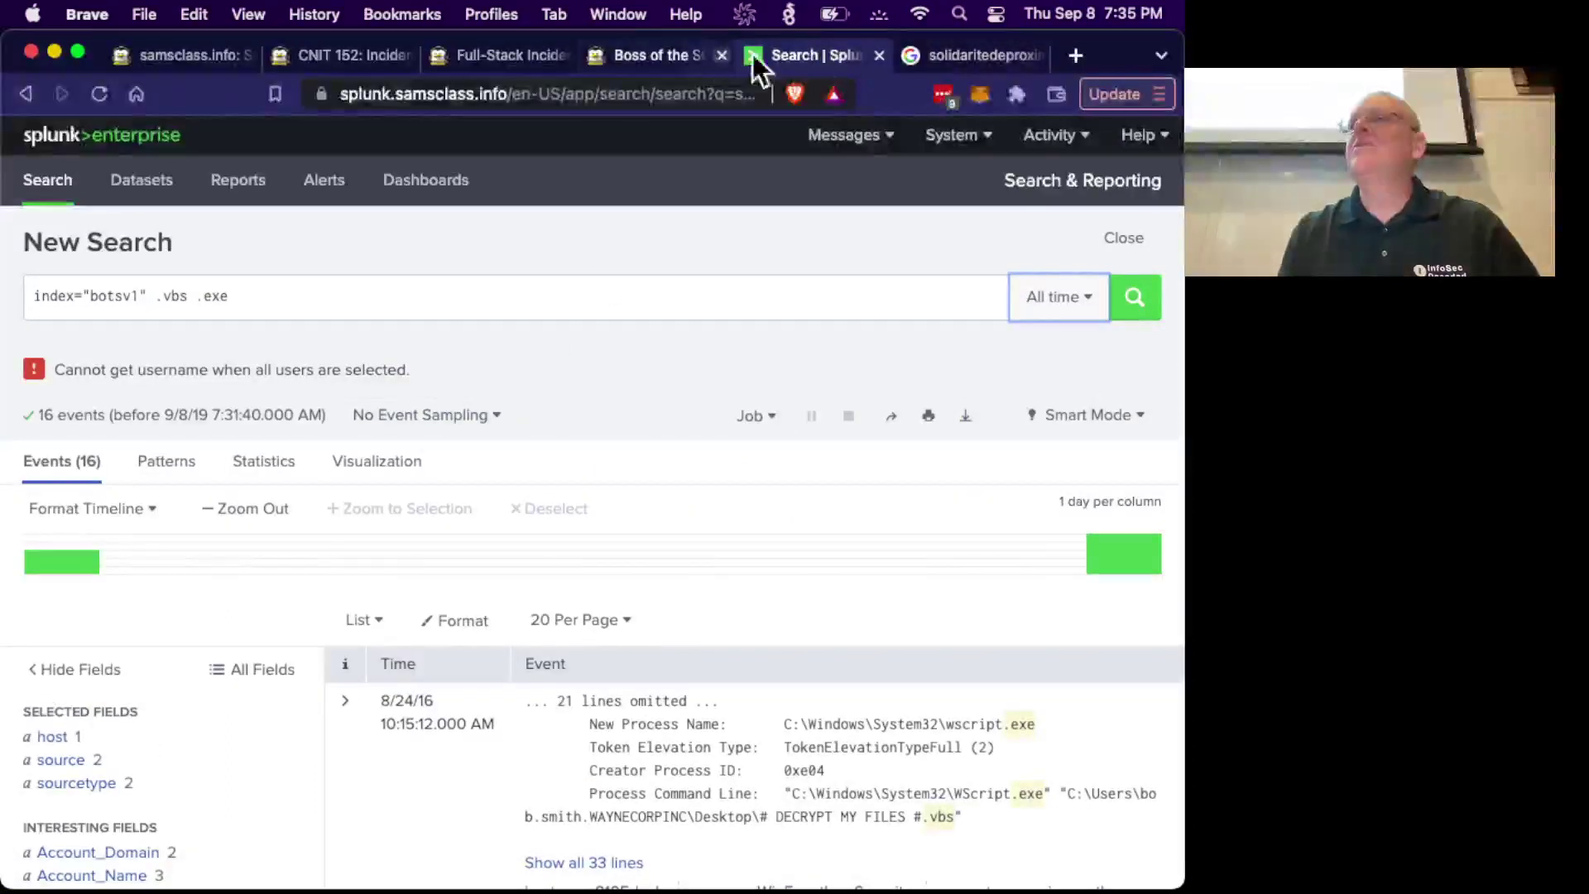
Close the Google results for the hostname and recheck the BOTSv1 4.5 hint on which field to examine.
click(1037, 55)
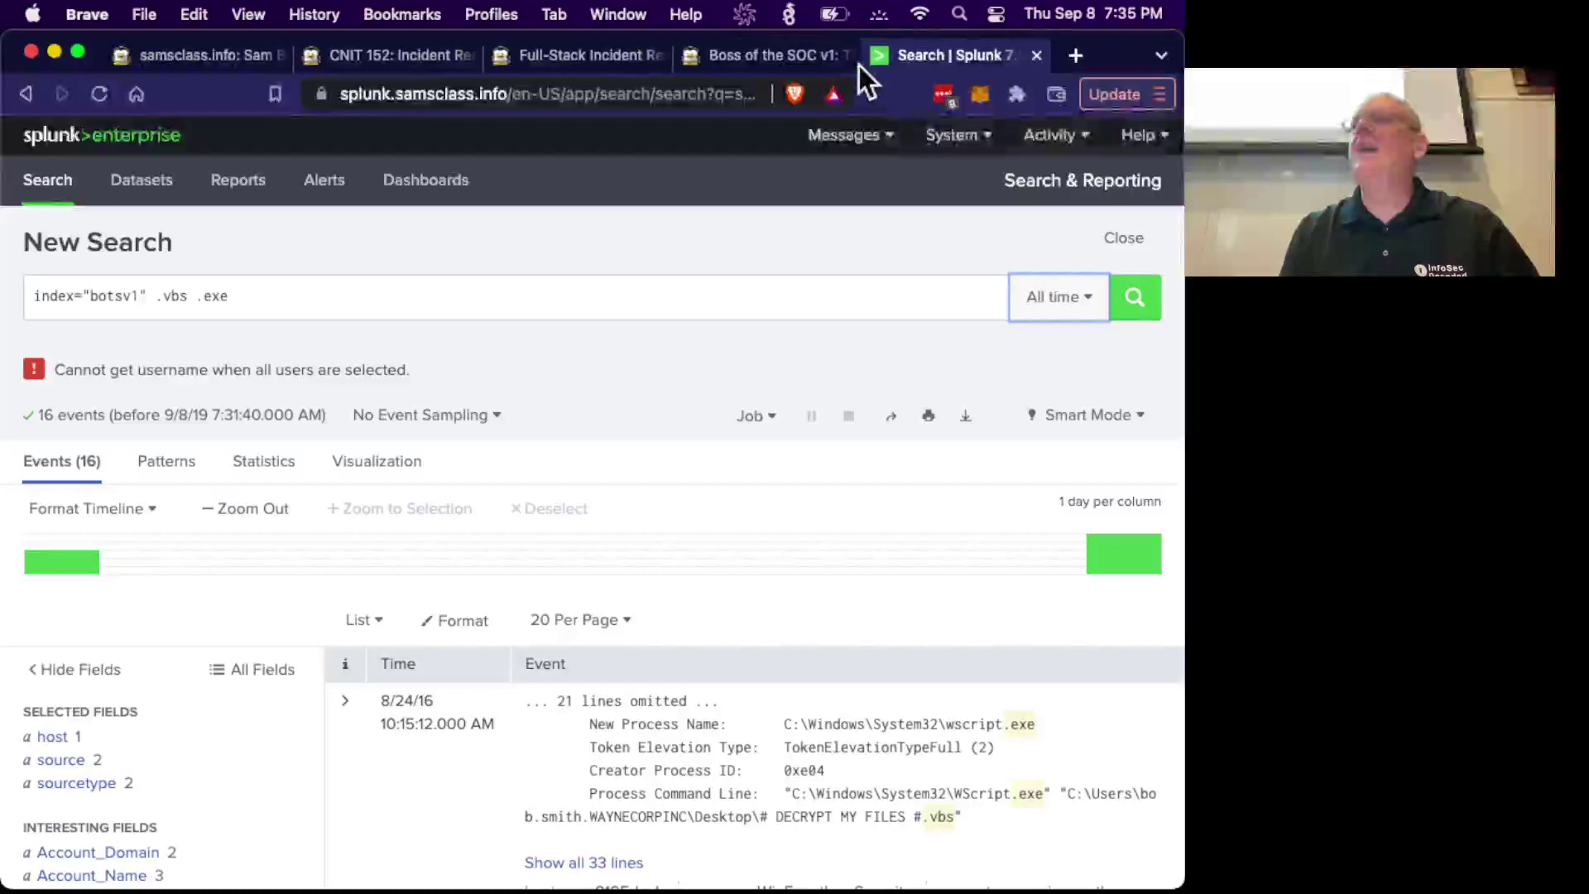
click(775, 55)
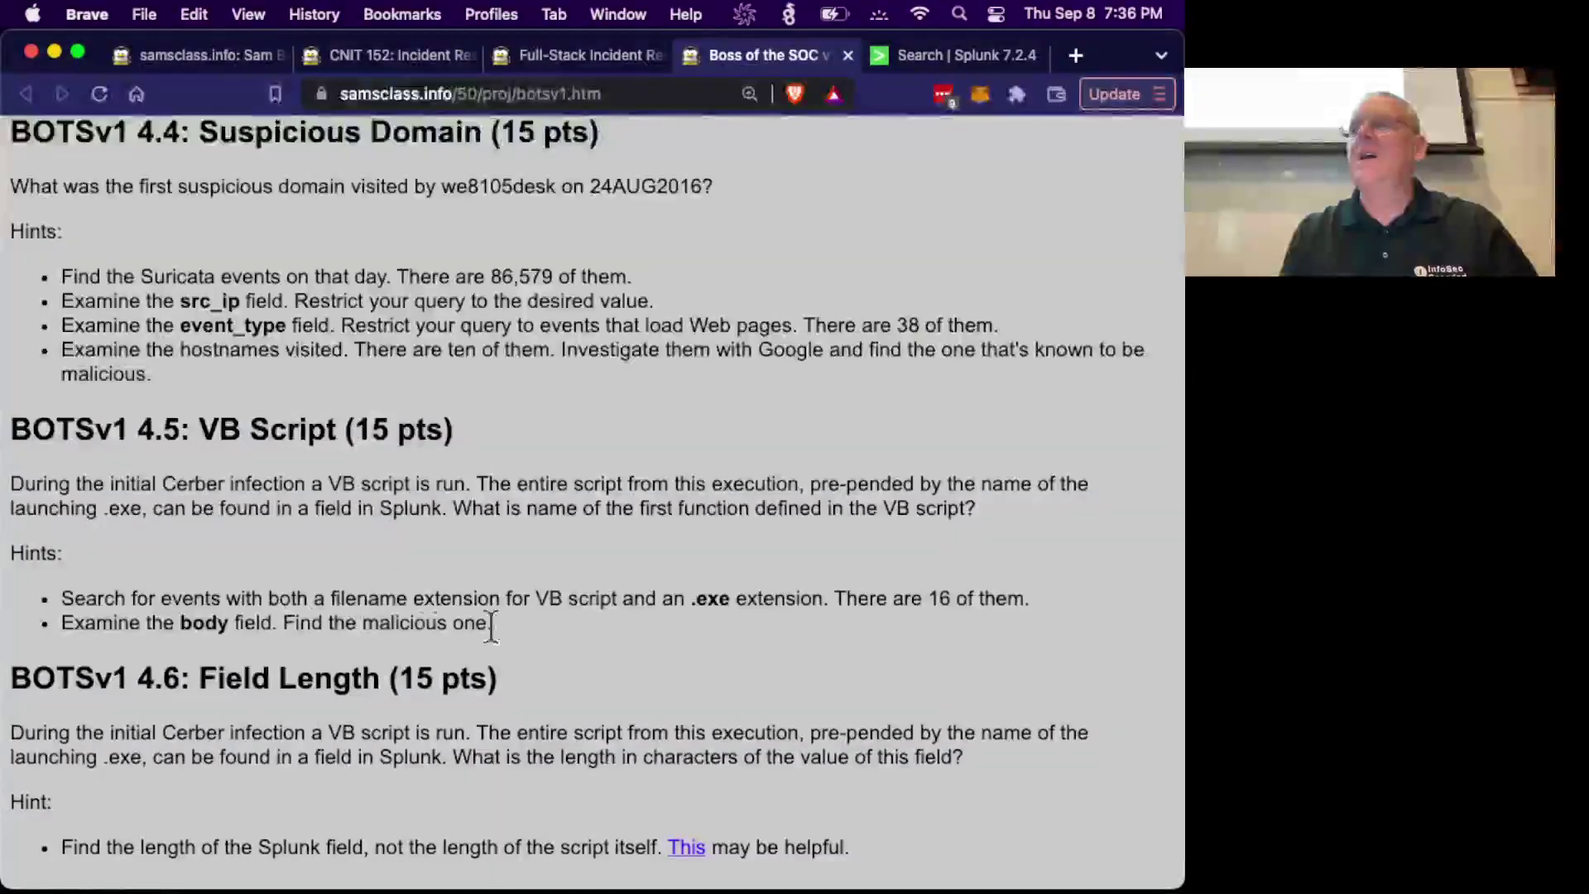
click(978, 55)
List the body field's values for the .vbs .exe events and look for the one containing the malicious VB script.
scroll(144, 700, down, 5)
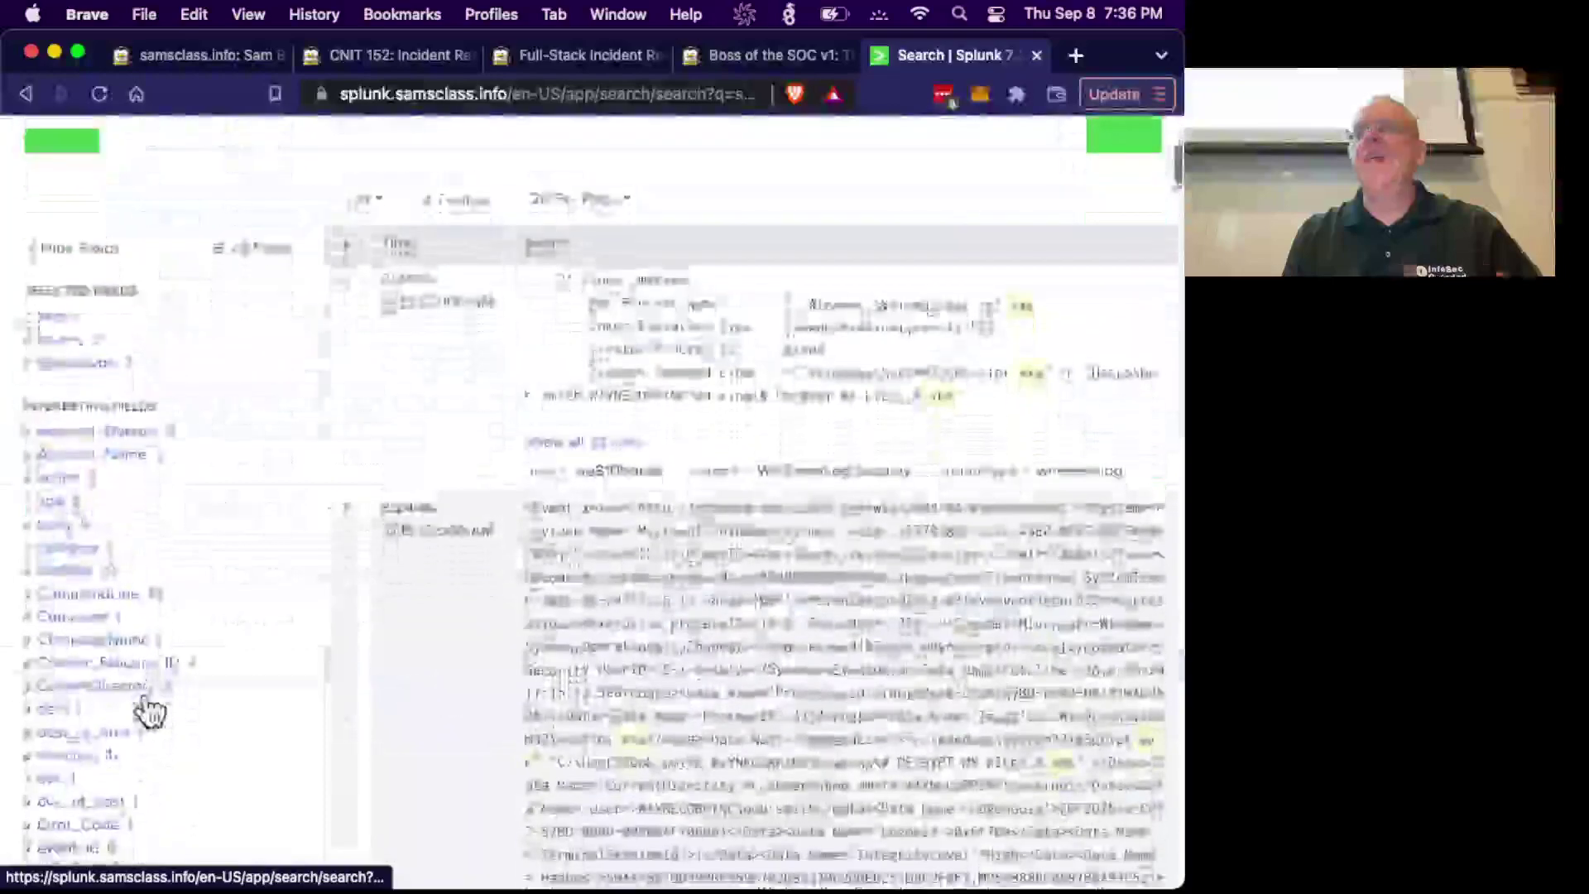
click(70, 525)
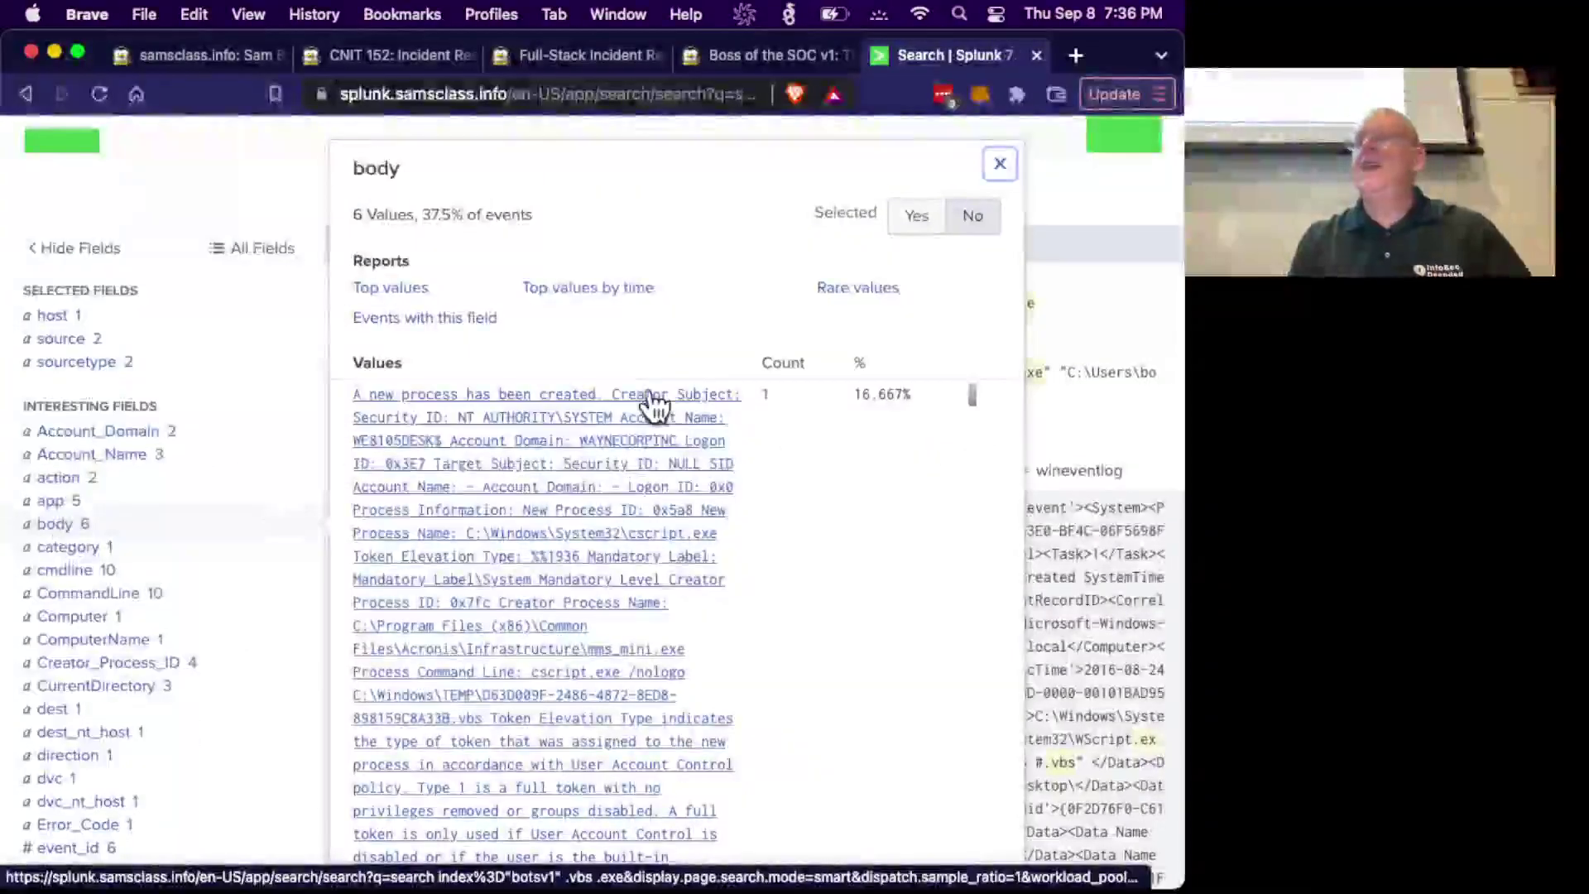
scroll(597, 654, down, 5)
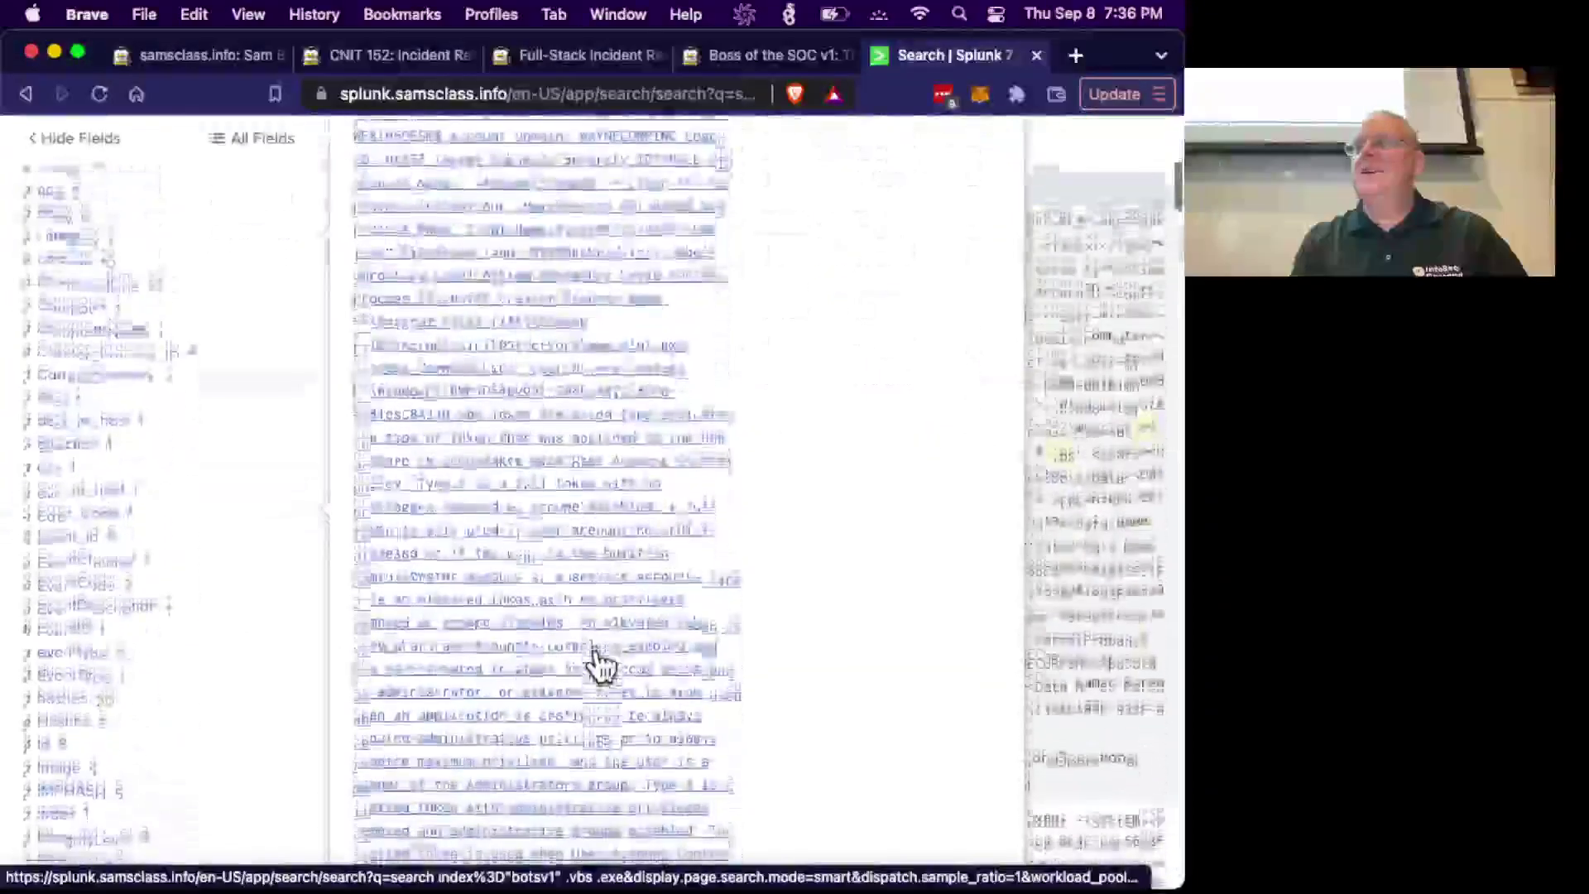
scroll(600, 662, down, 10)
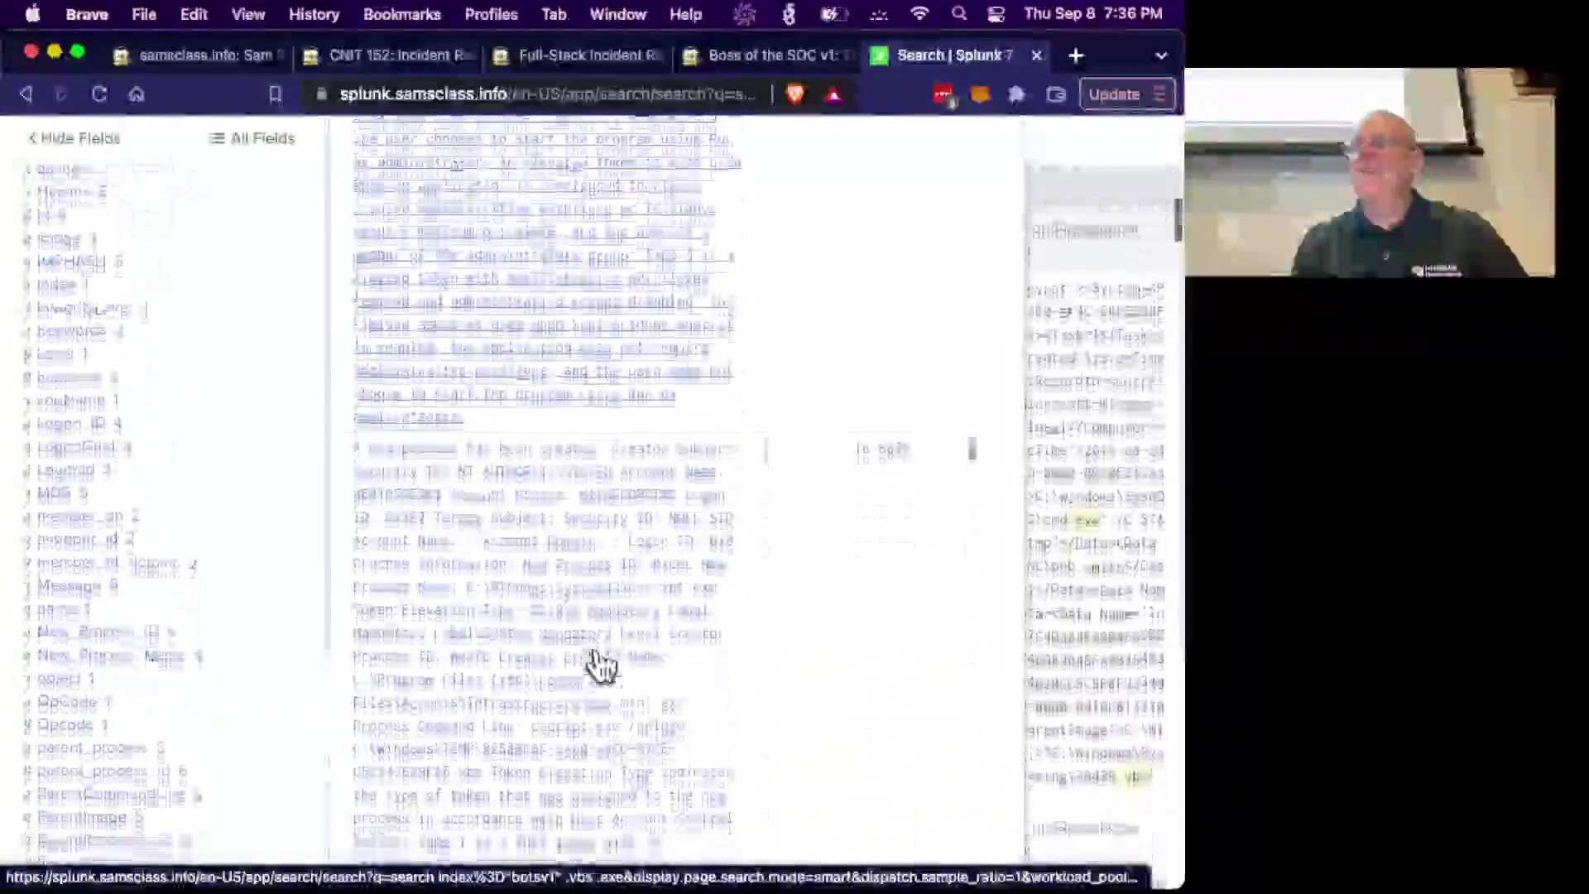
scroll(600, 662, down, 10)
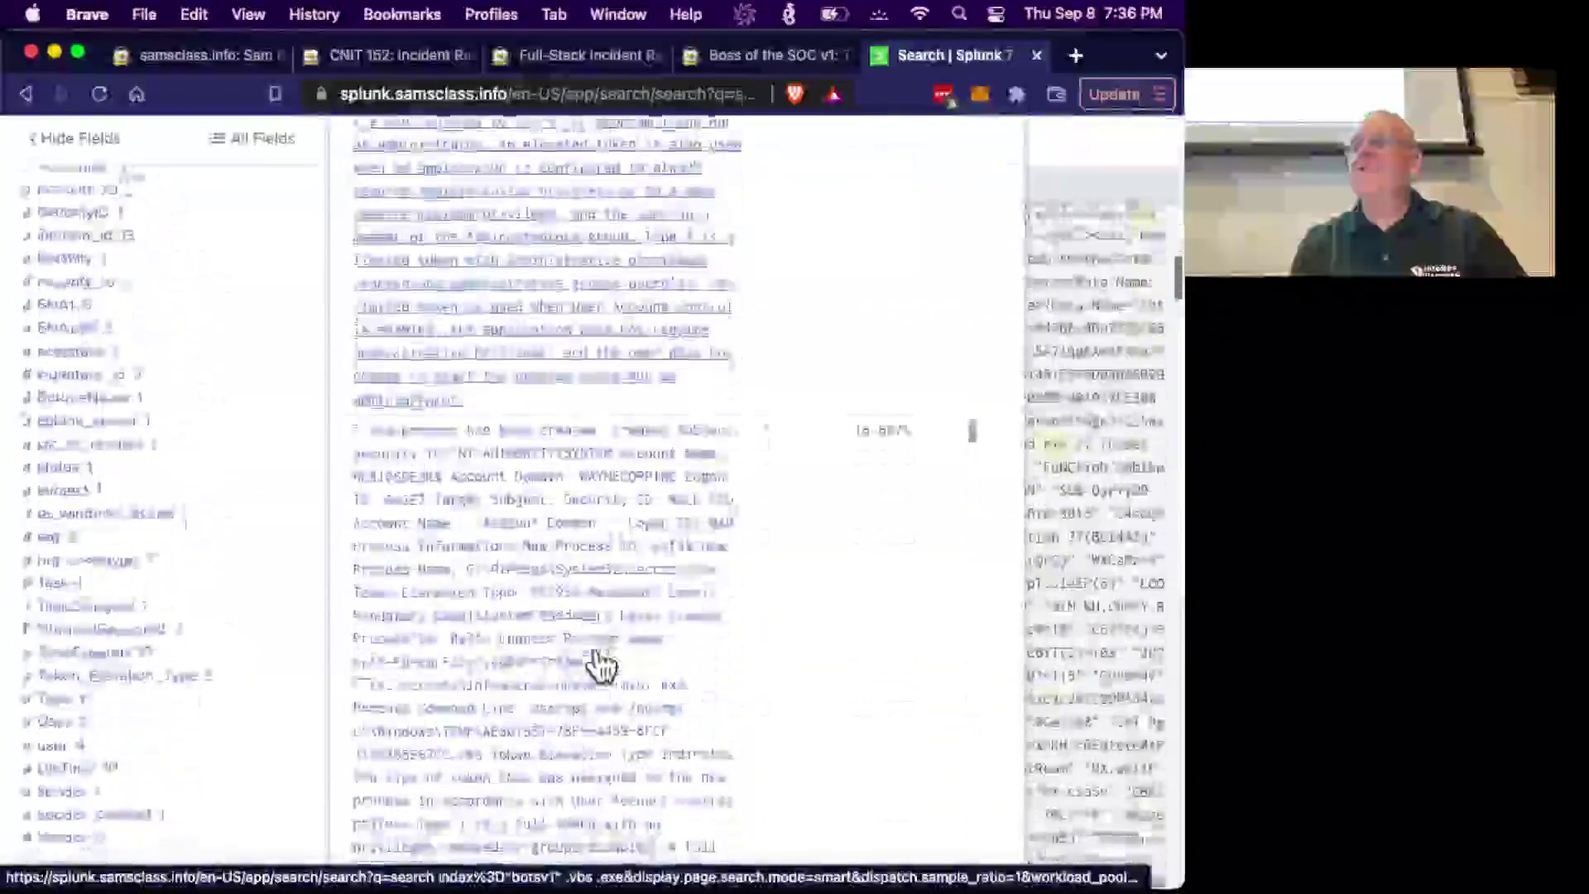
scroll(600, 662, down, 10)
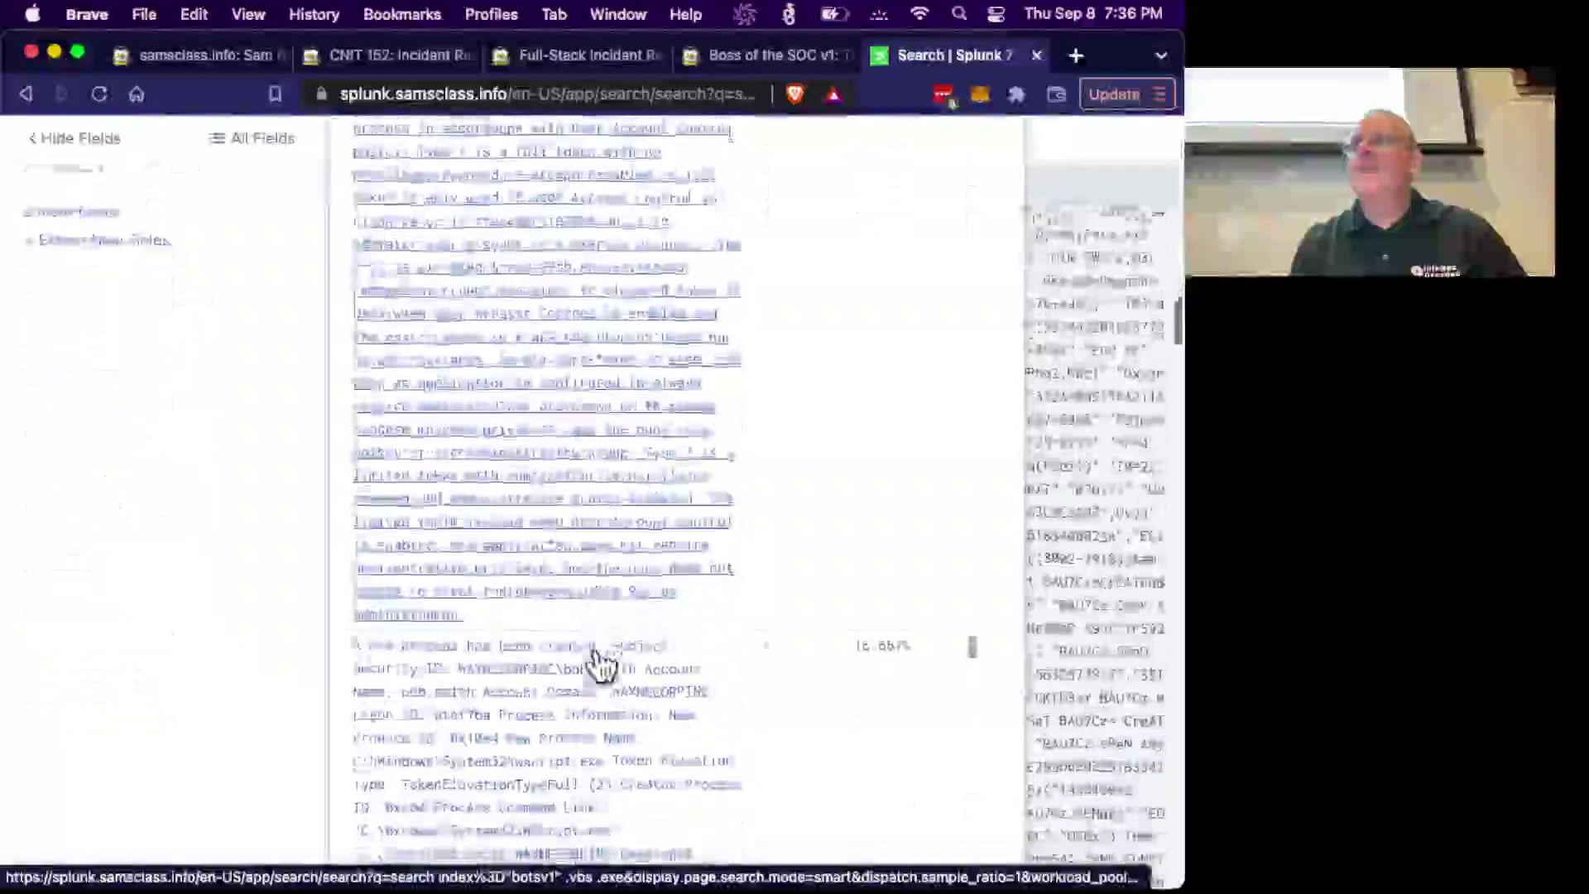
scroll(600, 662, down, 10)
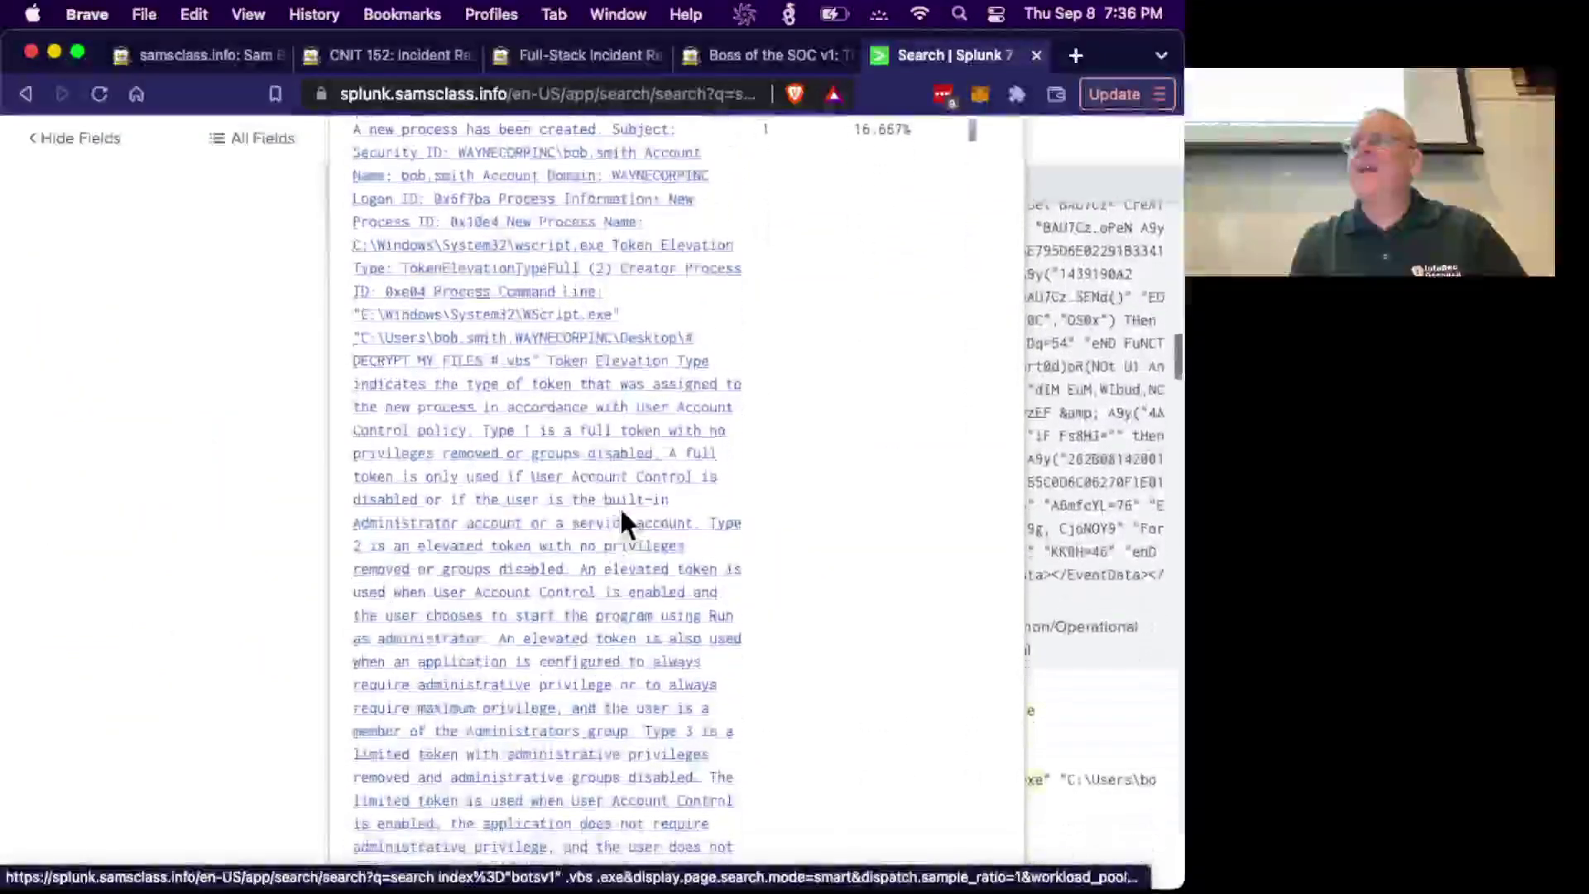
scroll(623, 513, down, 10)
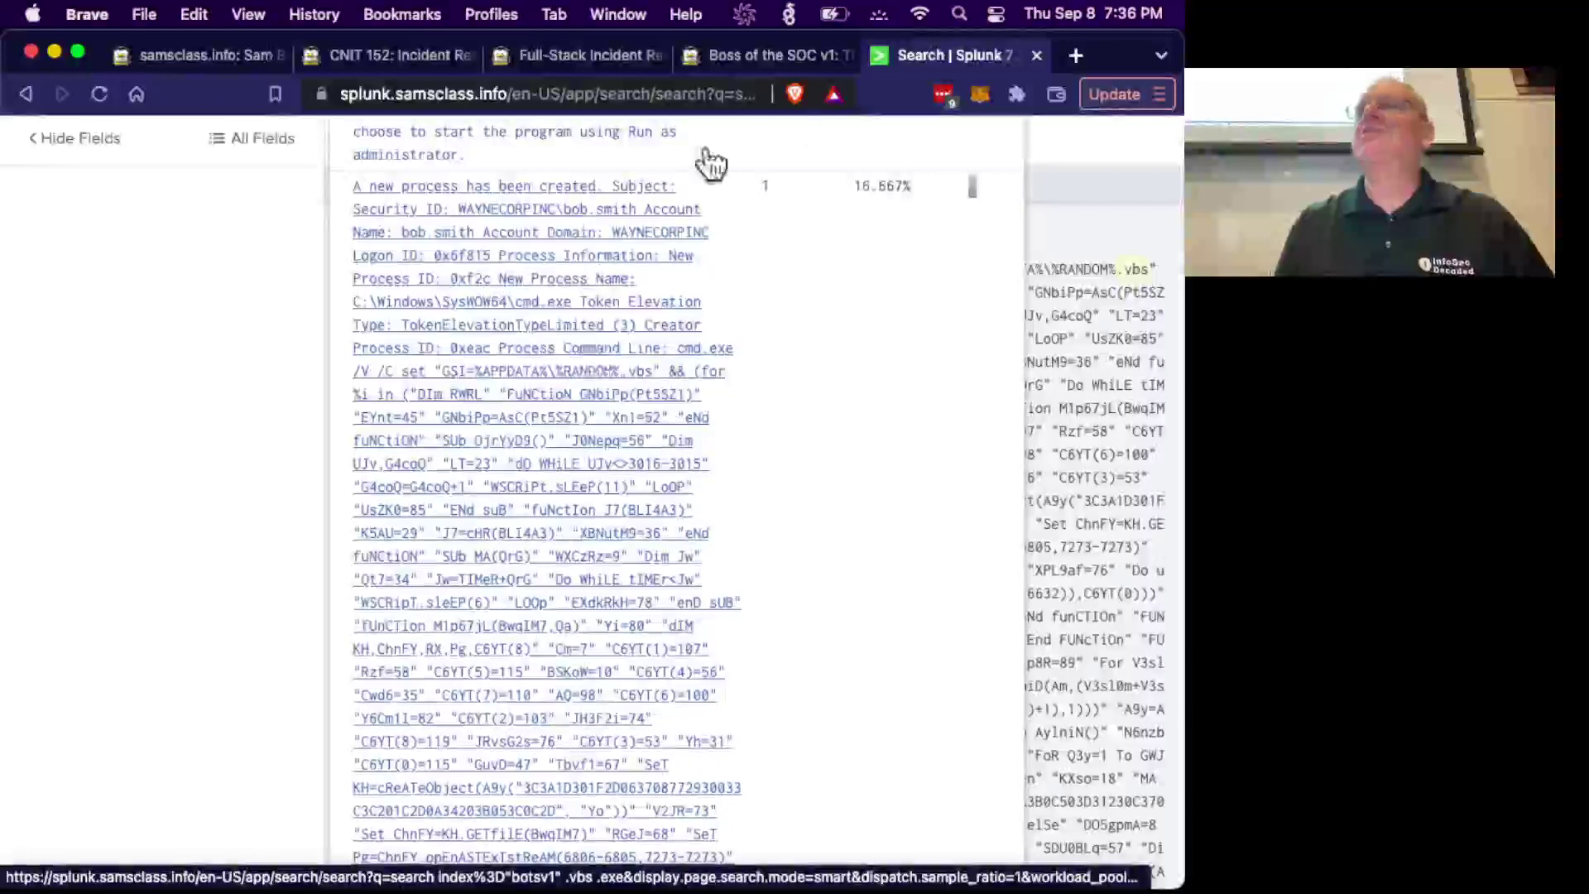
Compare the 4.5 question with the script in the body value and read the BOTSv1 4.6 Field Length question and hint.
click(785, 55)
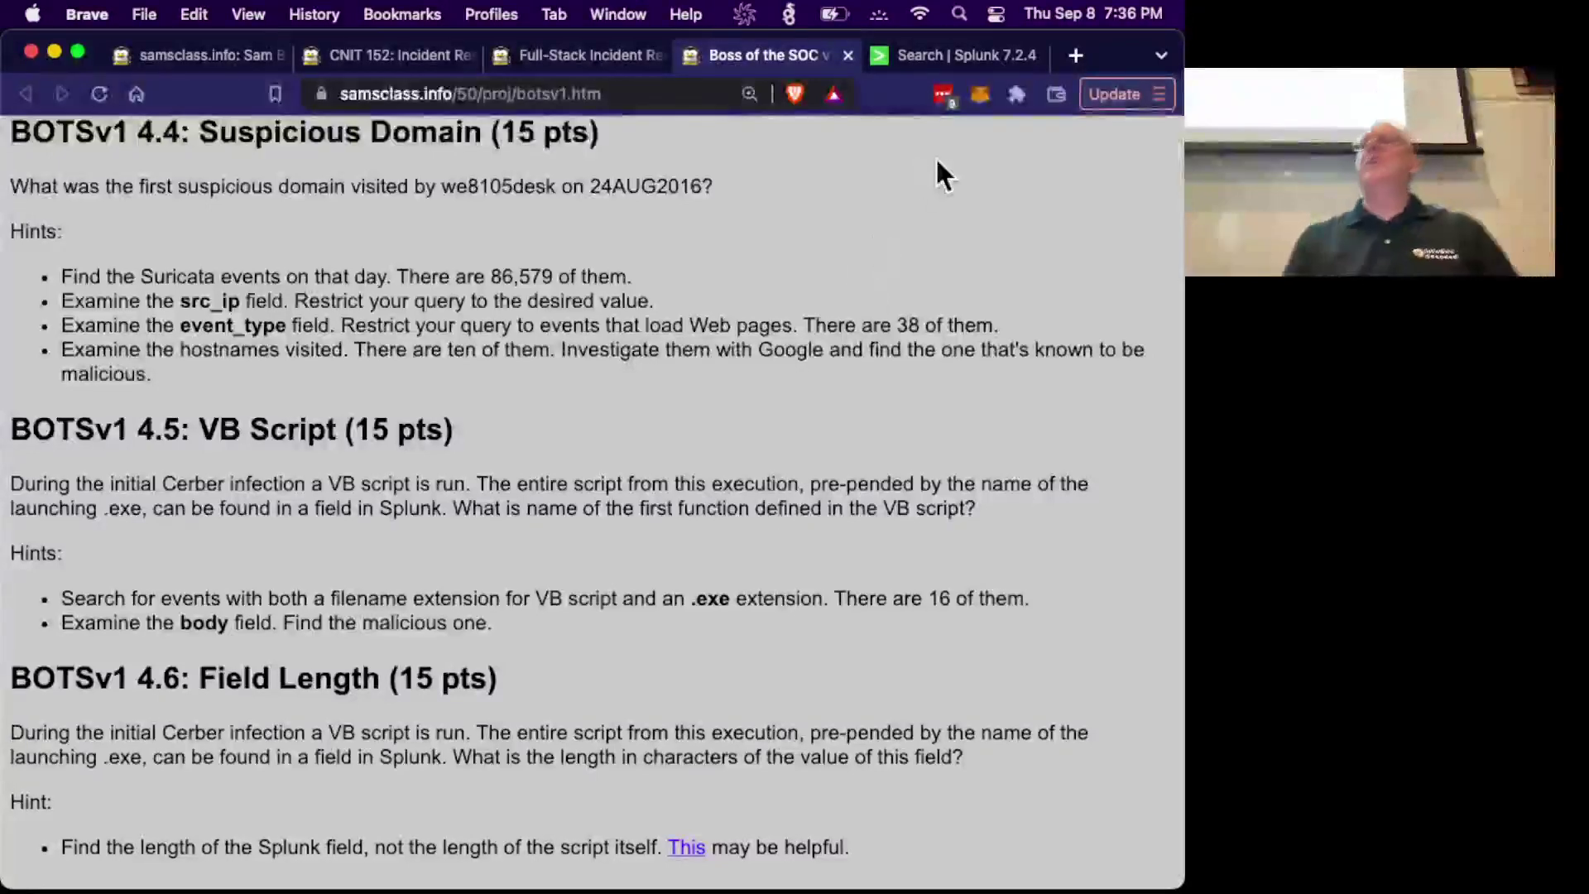
click(950, 62)
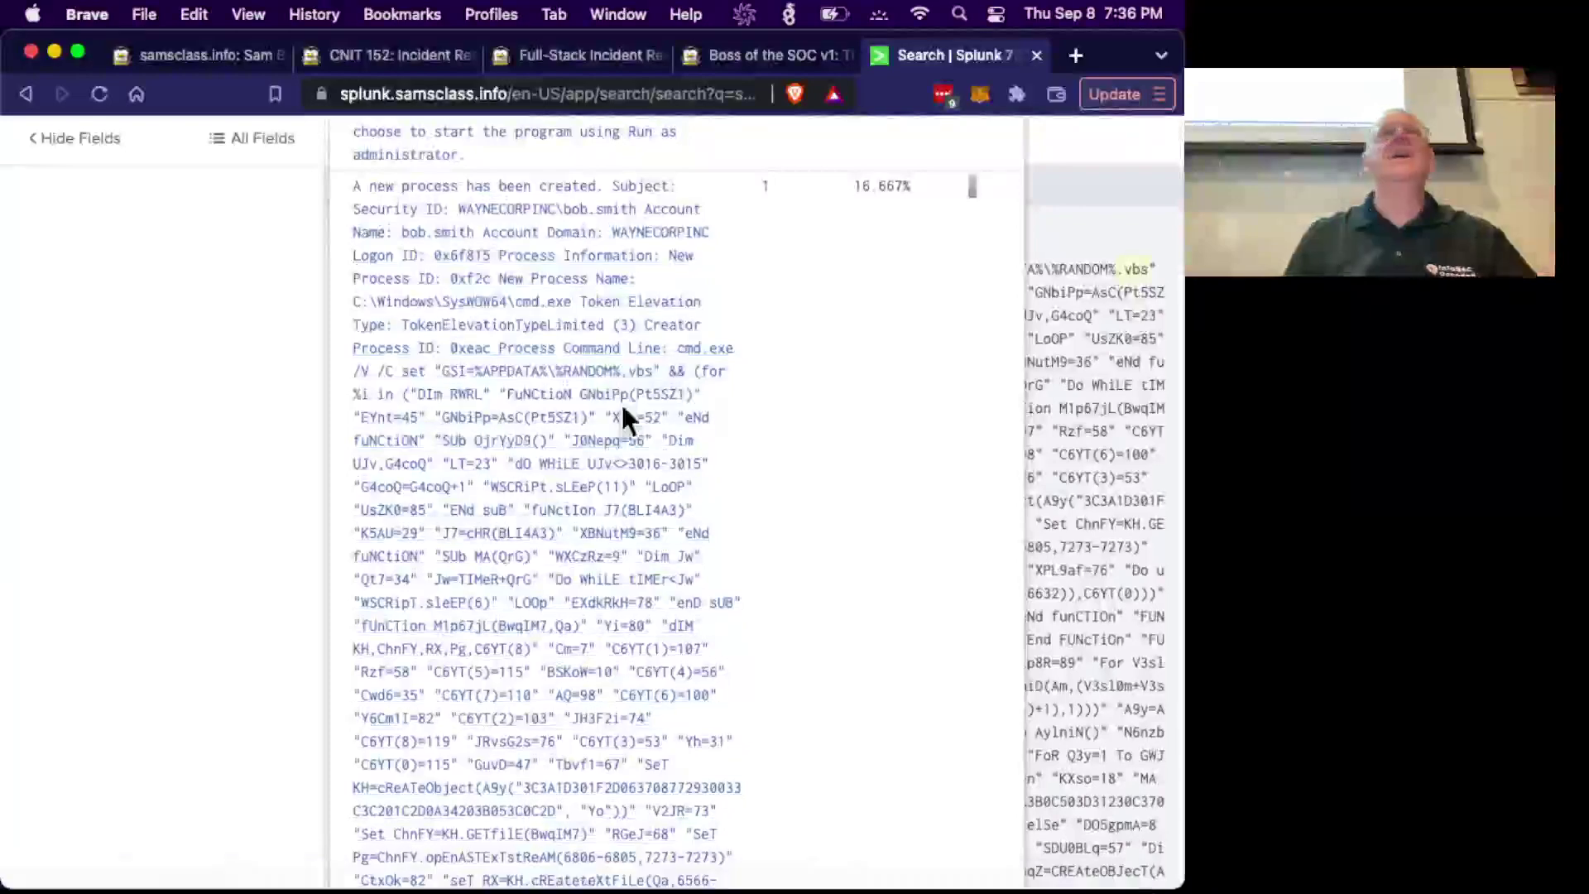
click(773, 55)
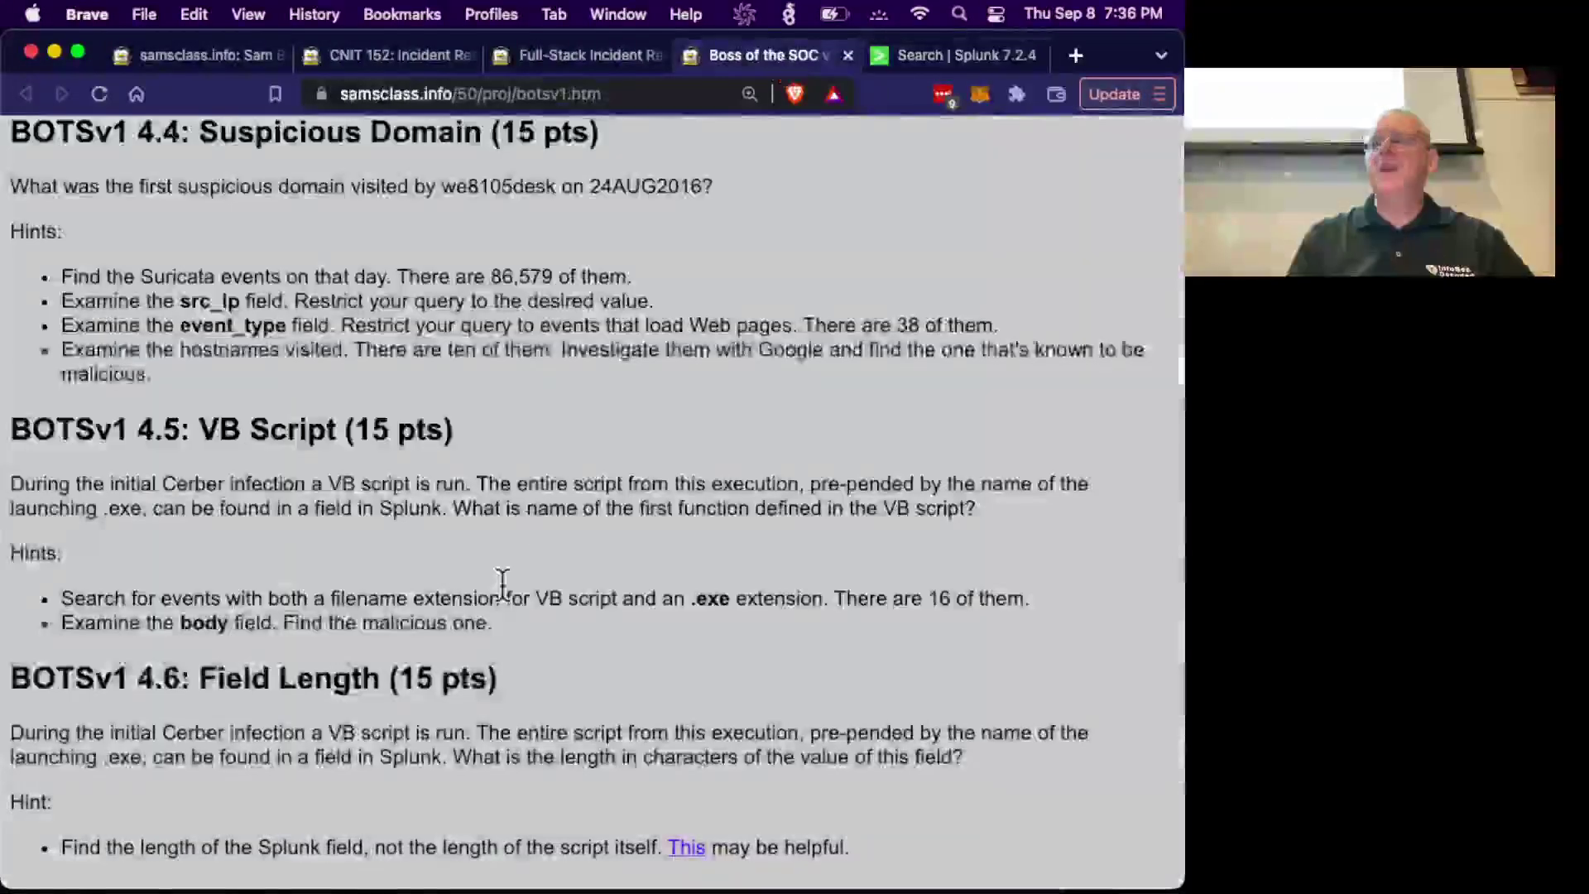
scroll(500, 577, down, 2)
scroll(501, 584, down, 1)
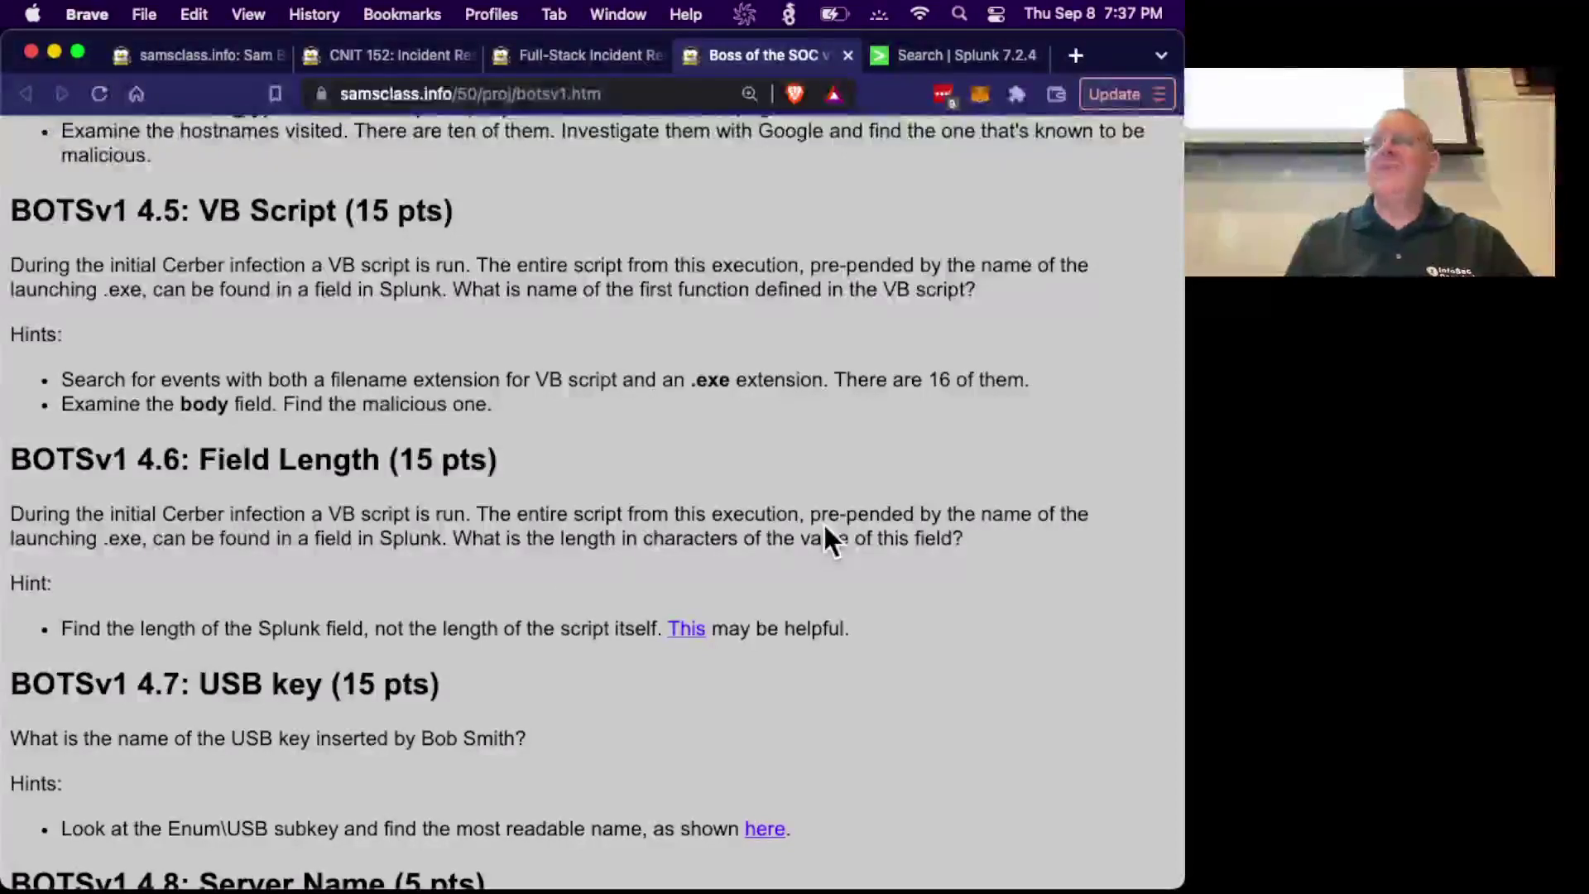
Try to filter the search by the cmd.exe body value holding the VB script, and return to the .vbs .exe results.
click(960, 57)
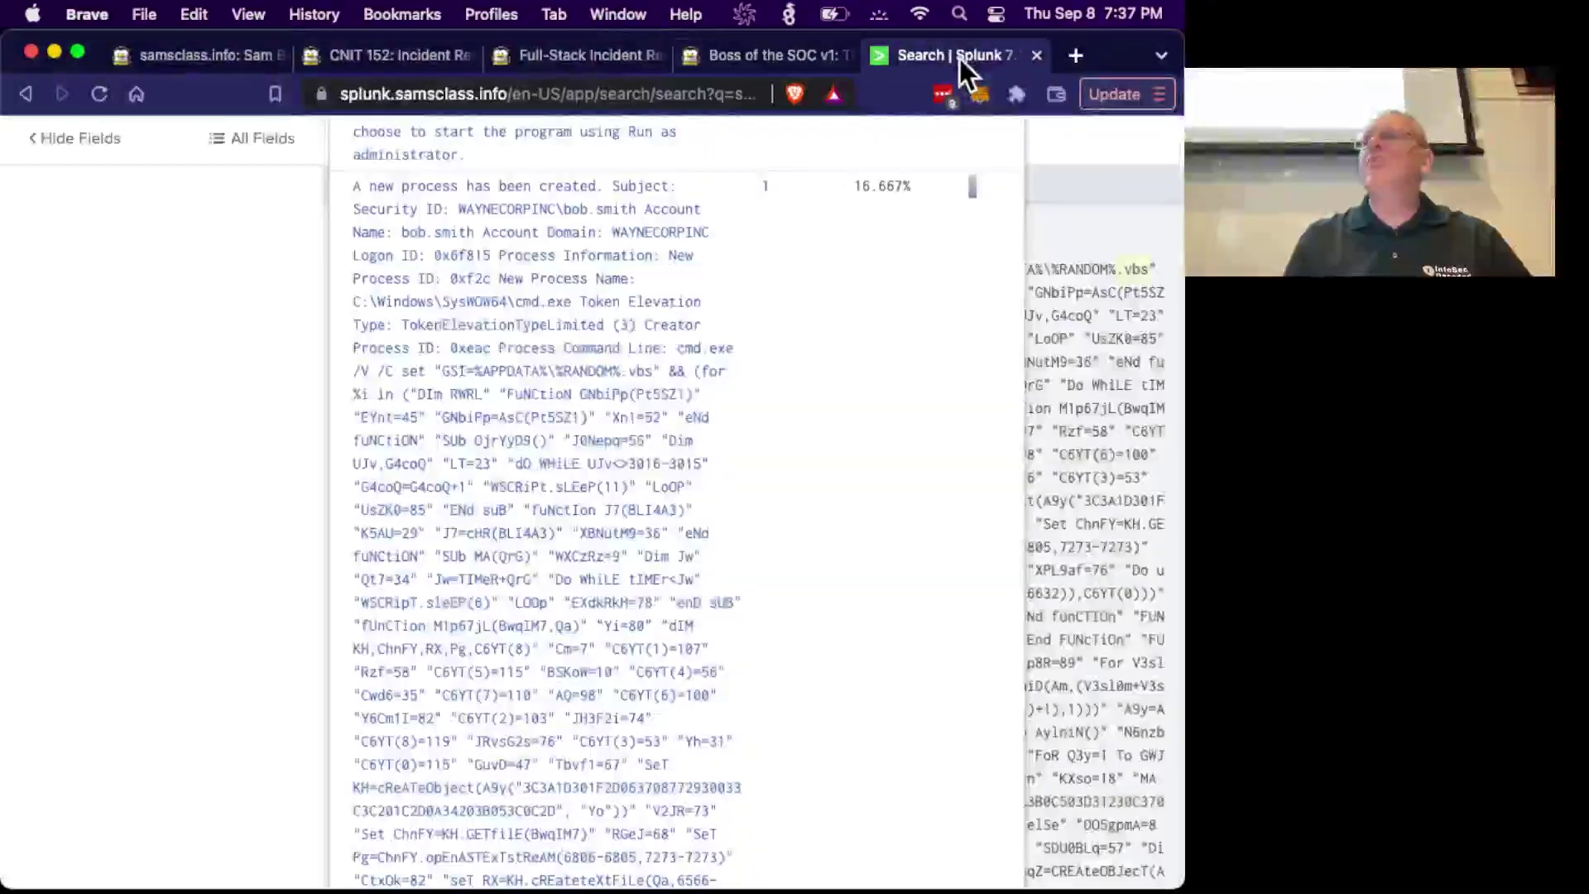
scroll(683, 385, up, 5)
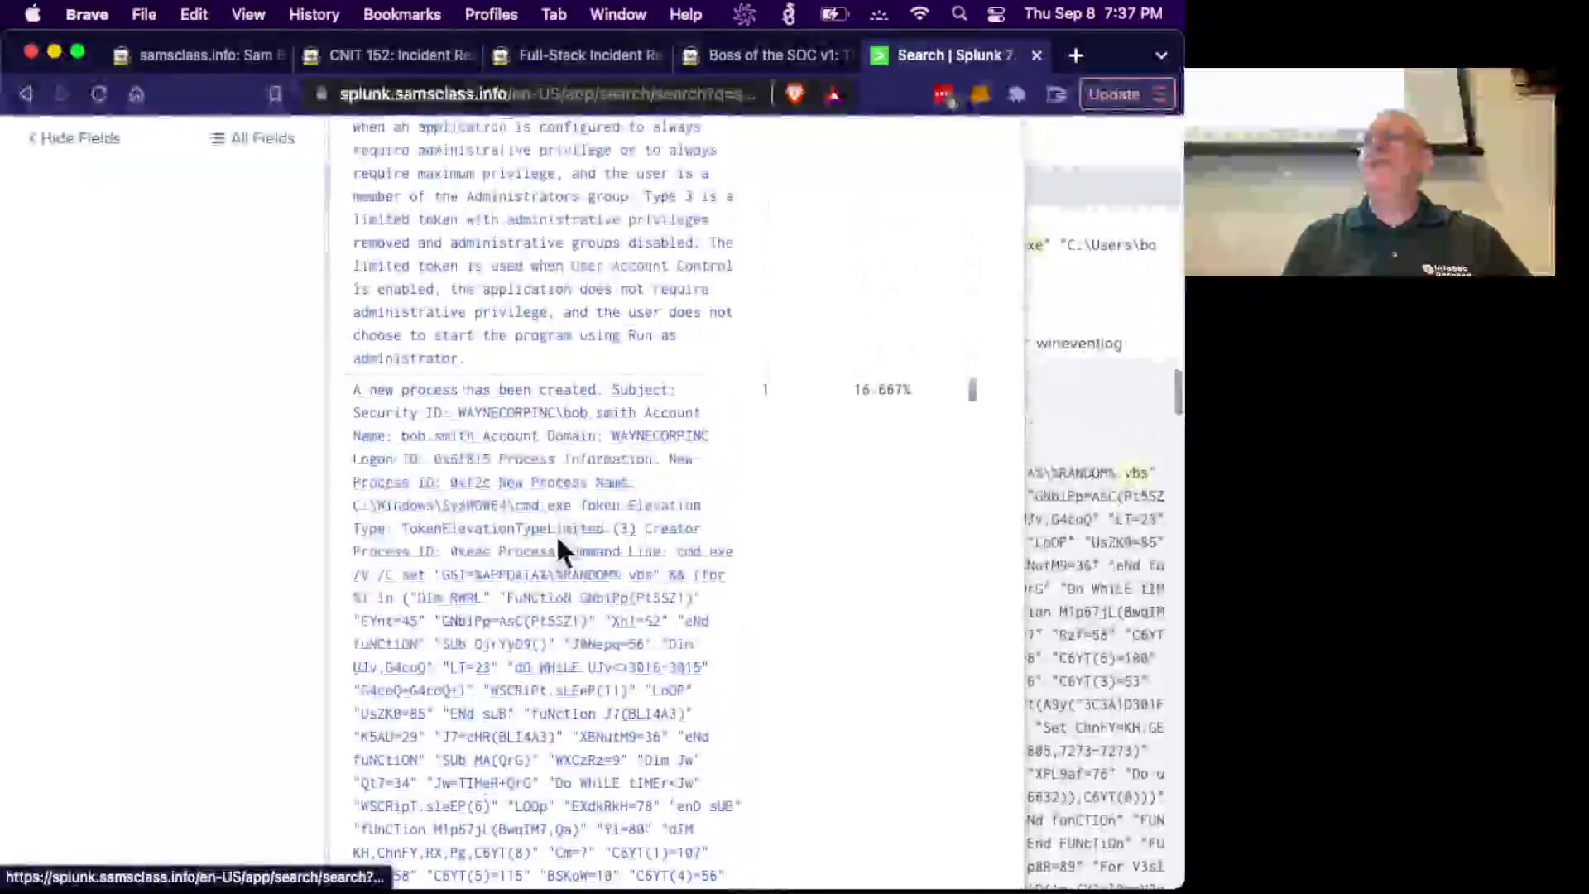
click(568, 489)
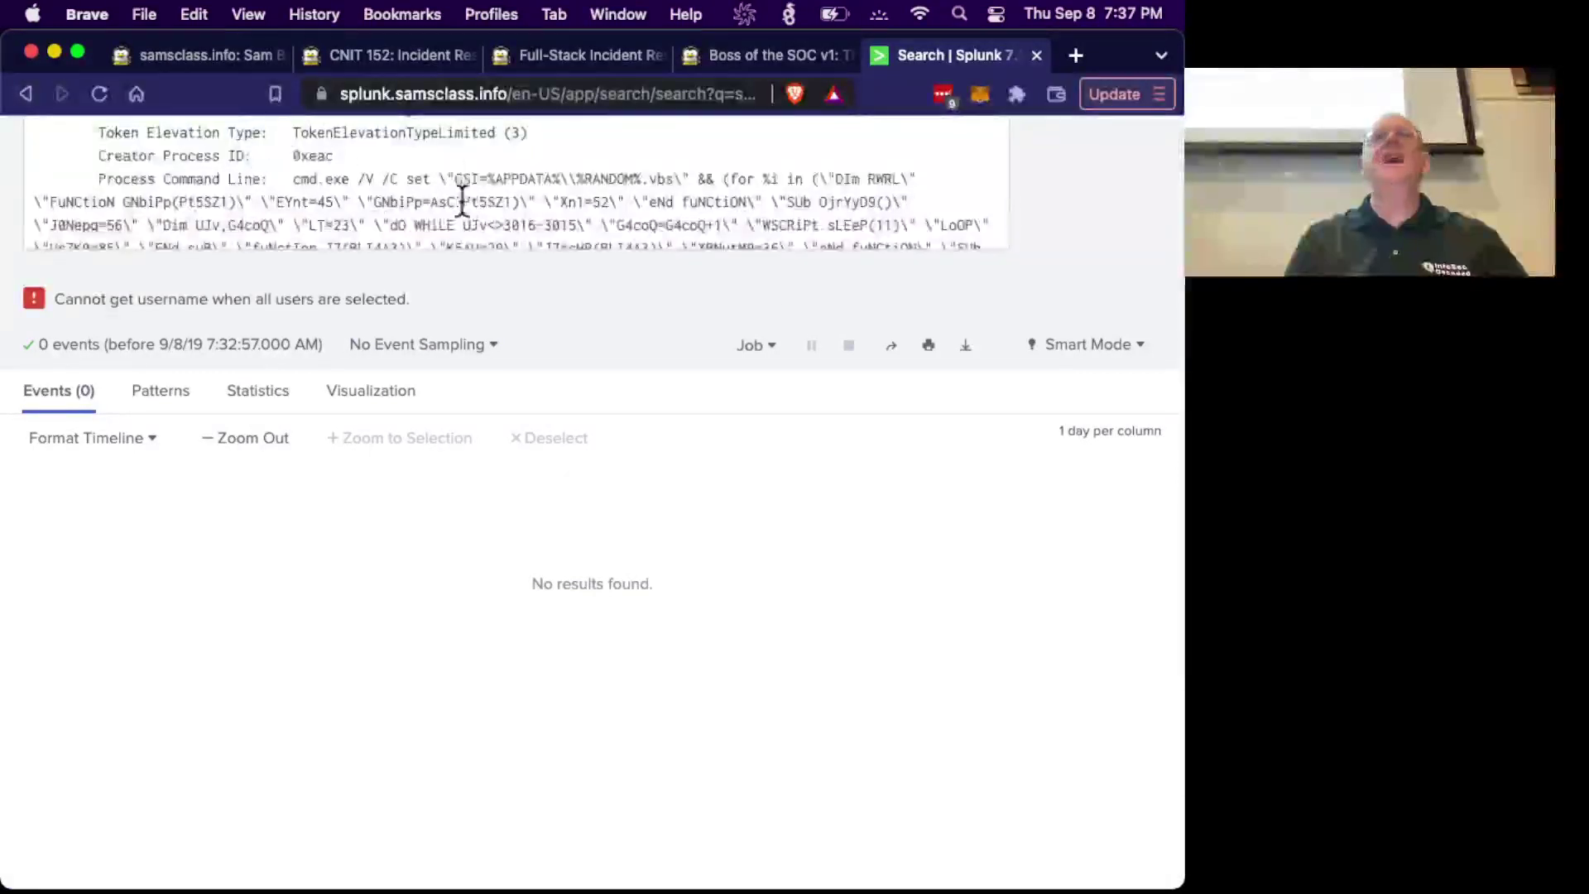
click(25, 93)
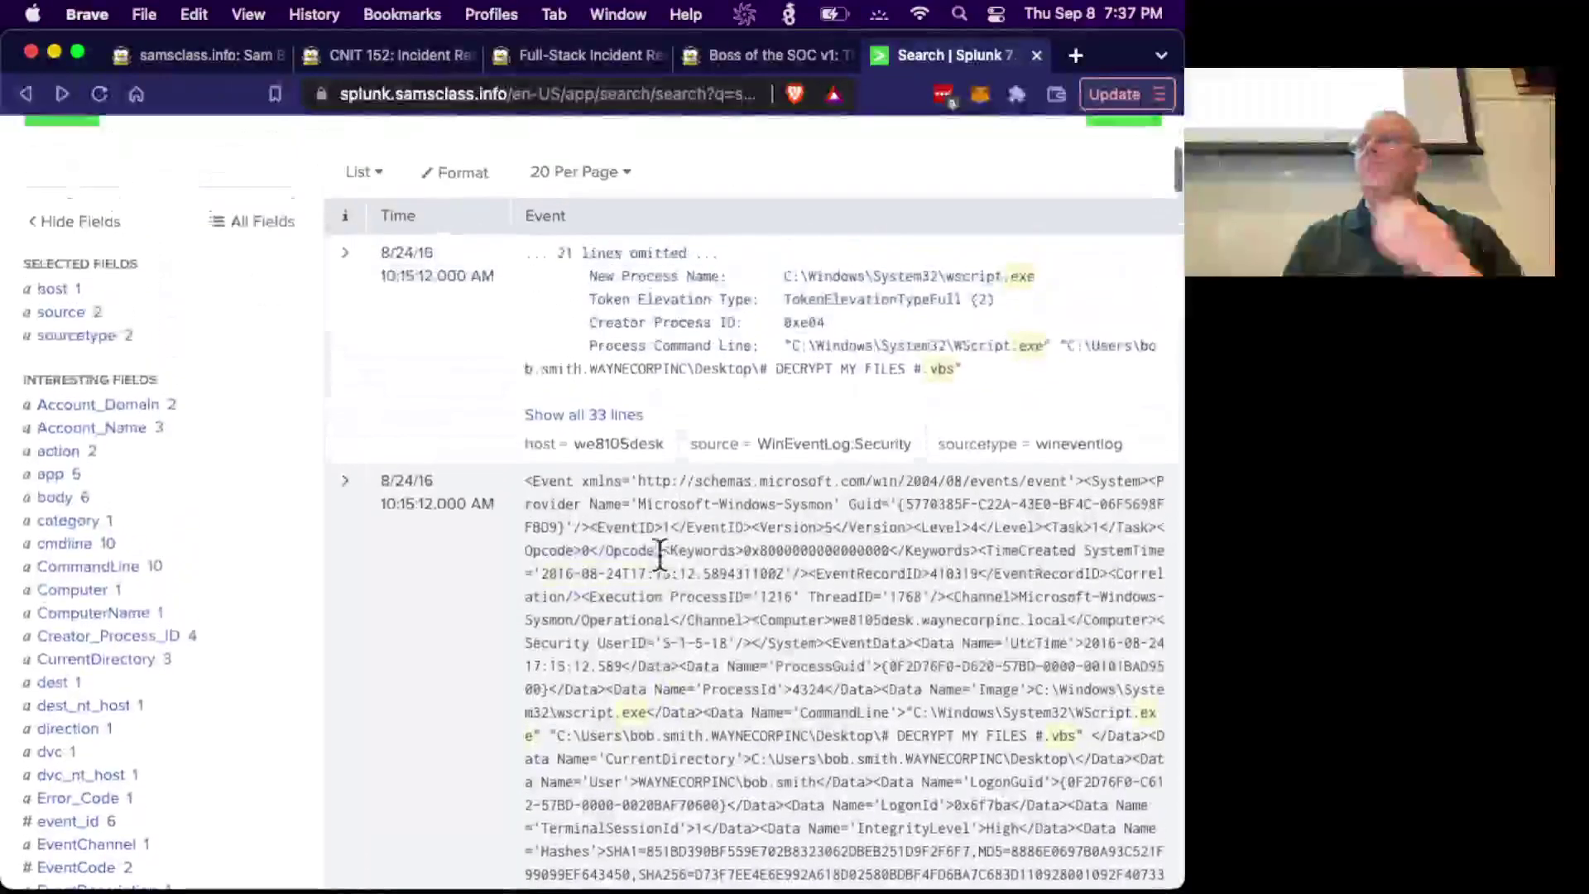
Look through the events and field list of the .vbs .exe results and recheck the body field hint for 4.5.
scroll(659, 553, down, 5)
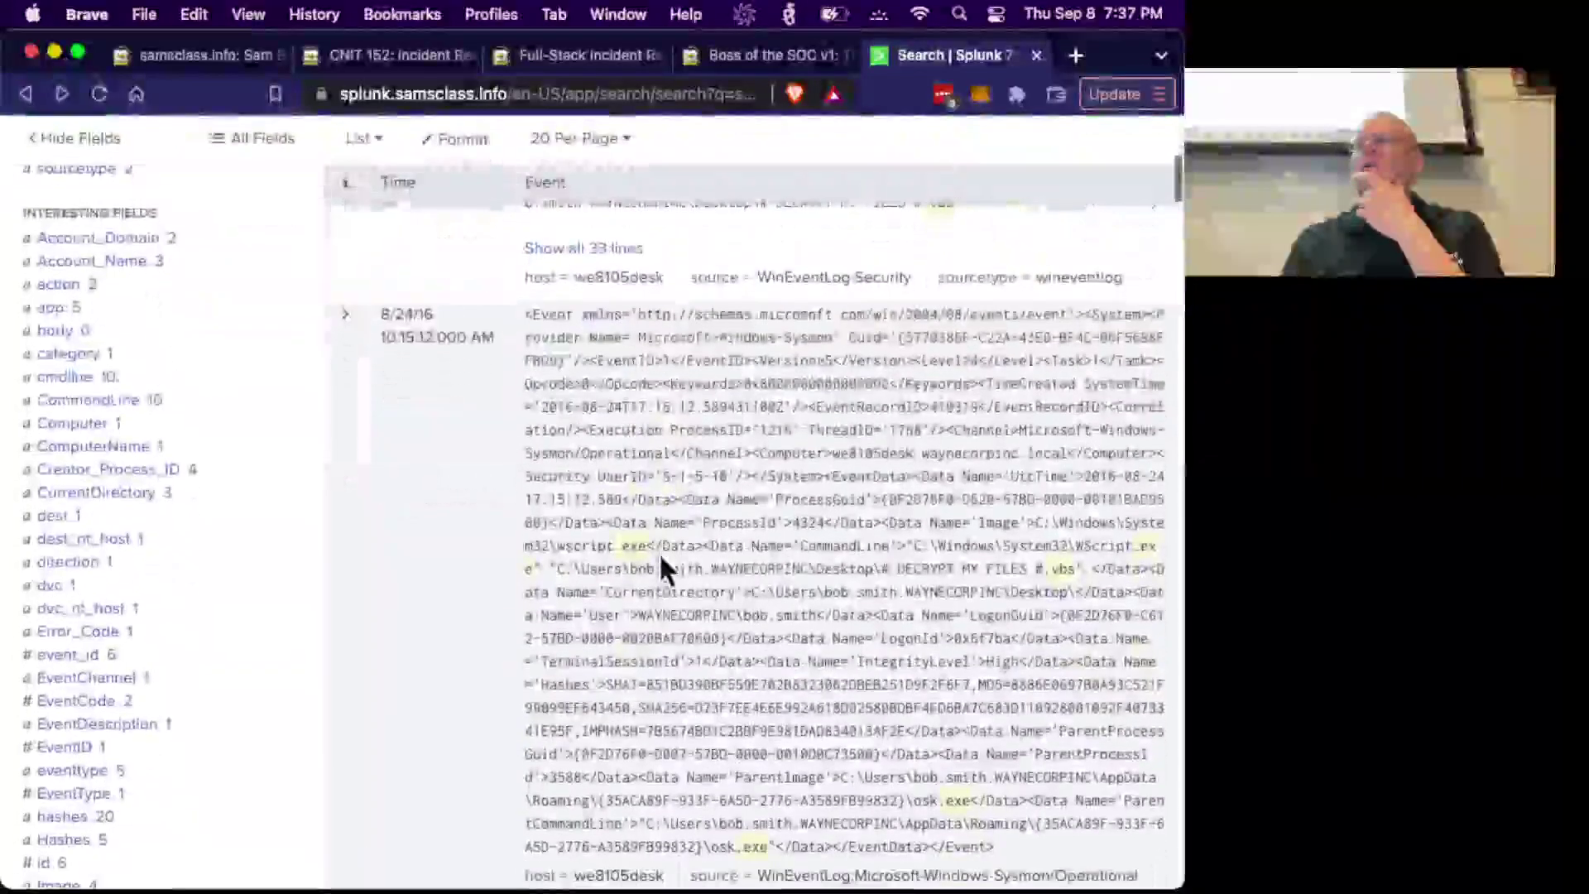
scroll(55, 672, down, 10)
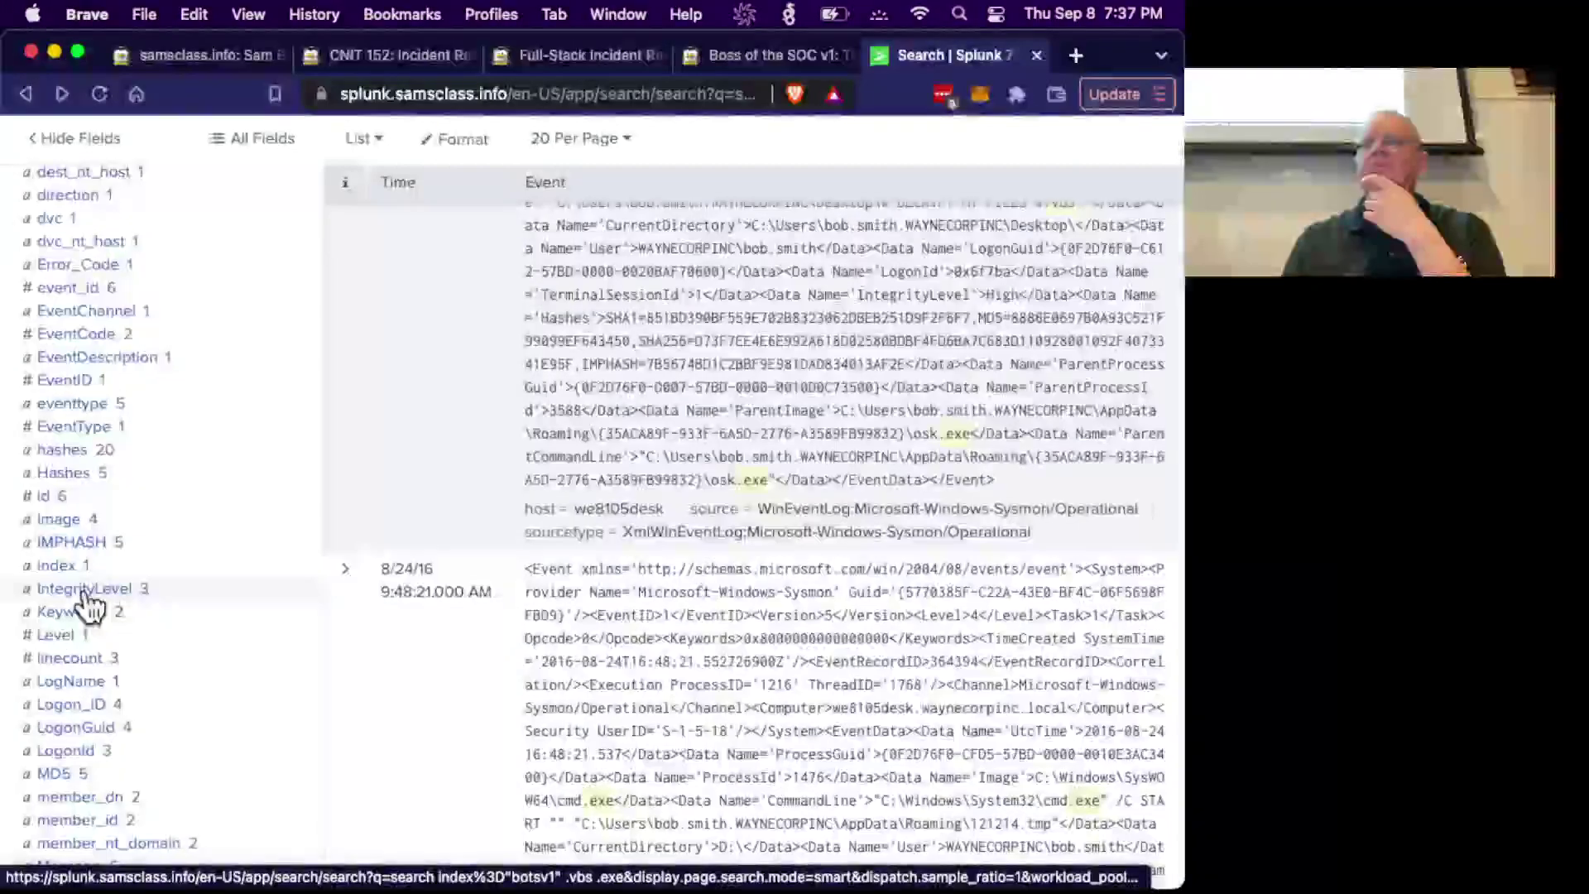
click(758, 58)
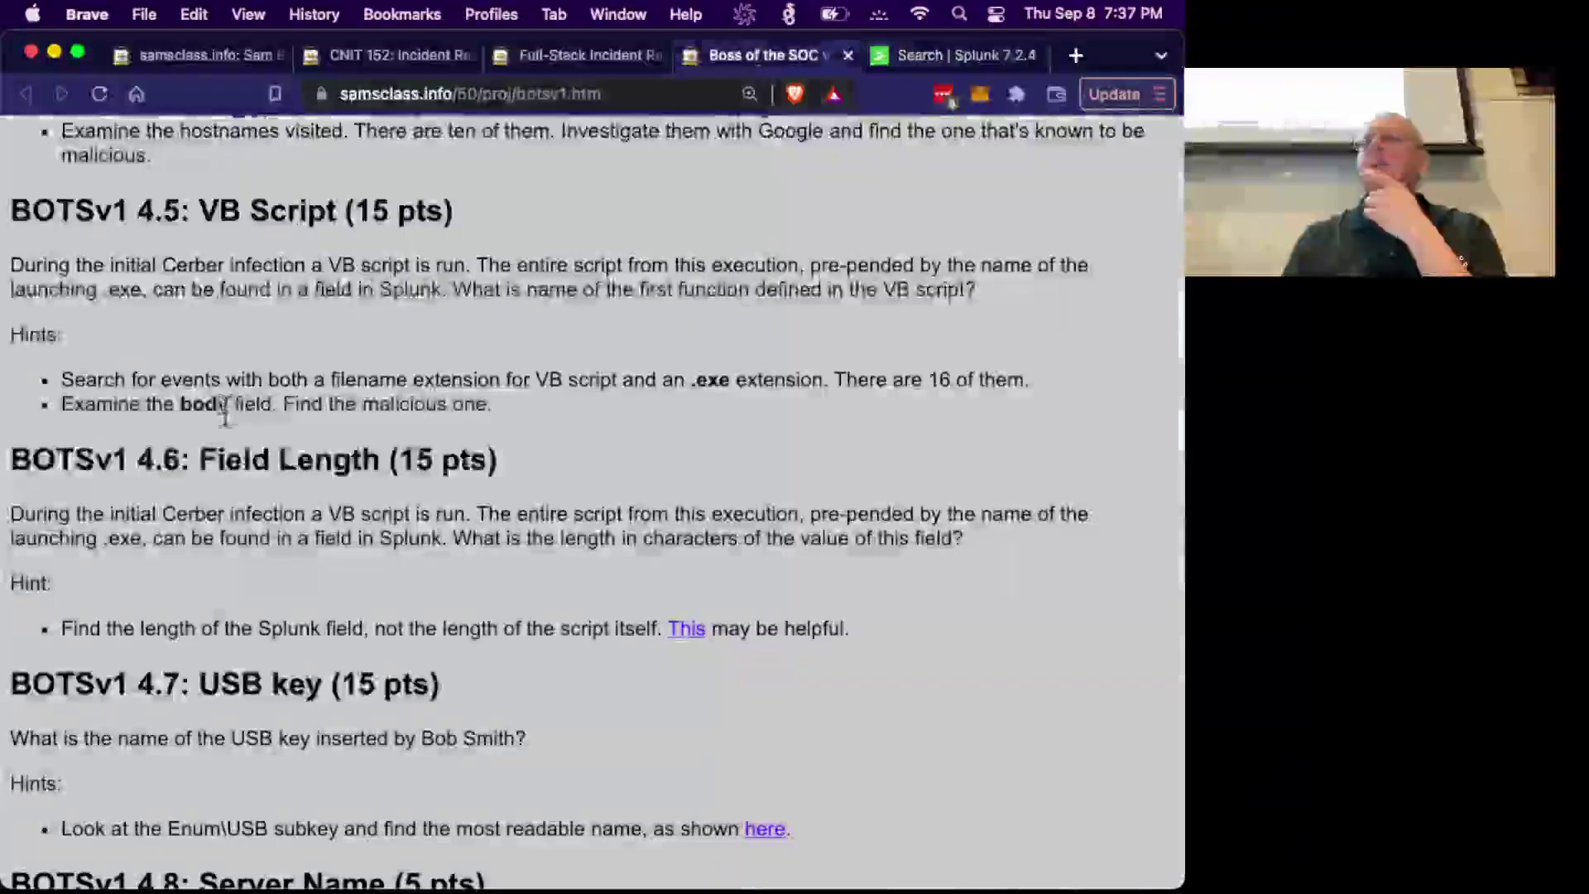
click(950, 58)
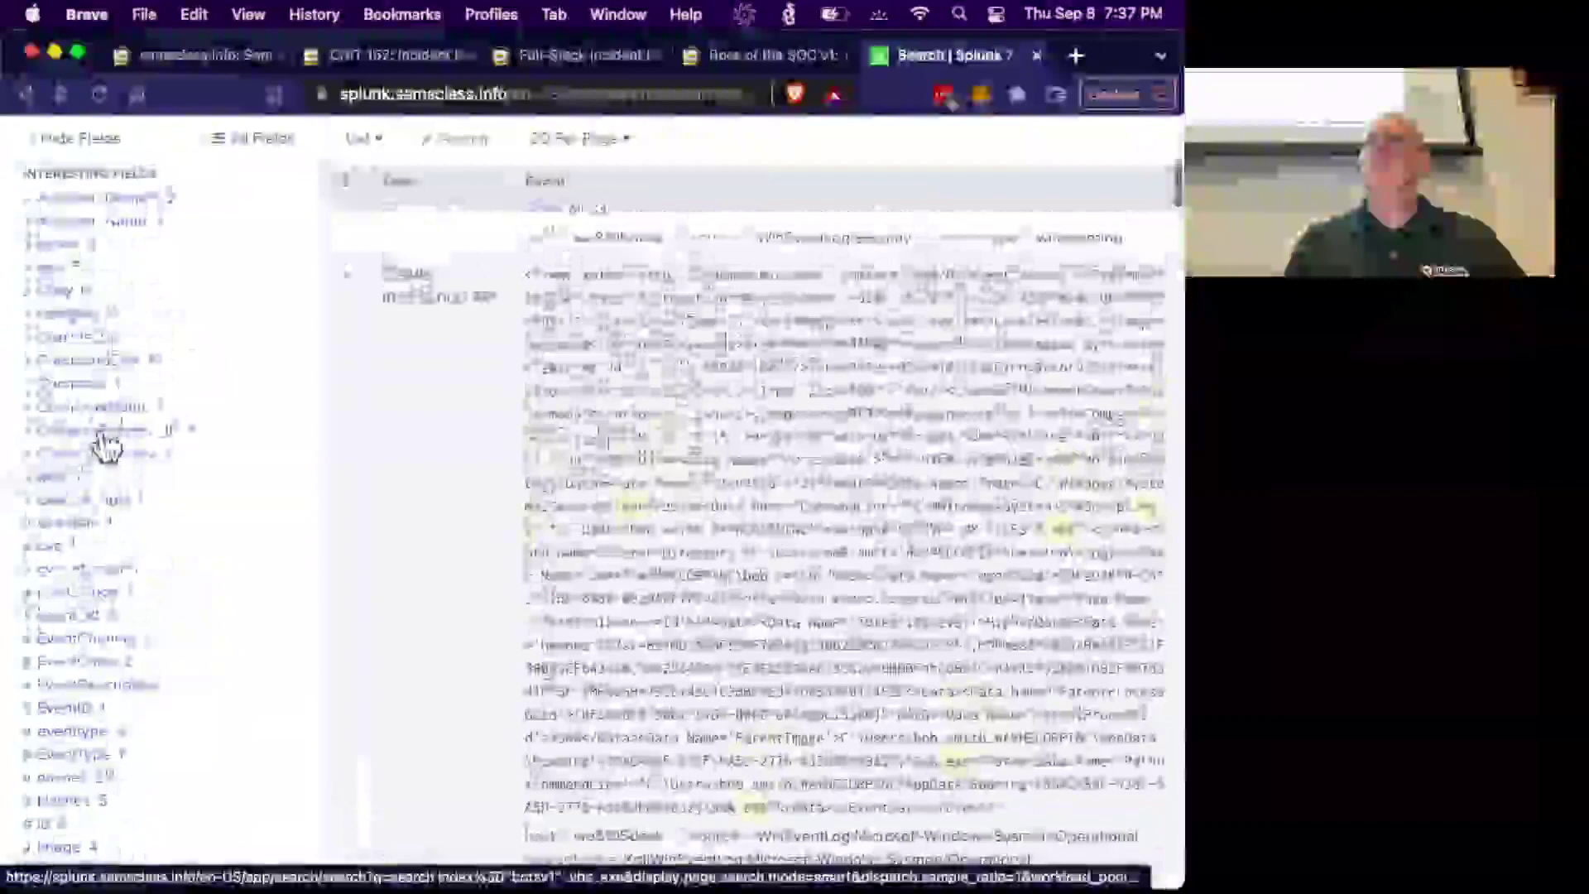
Reopen the body field's value list and examine the cmd.exe process entry that contains the obfuscated VB script.
click(70, 291)
scroll(660, 576, down, 10)
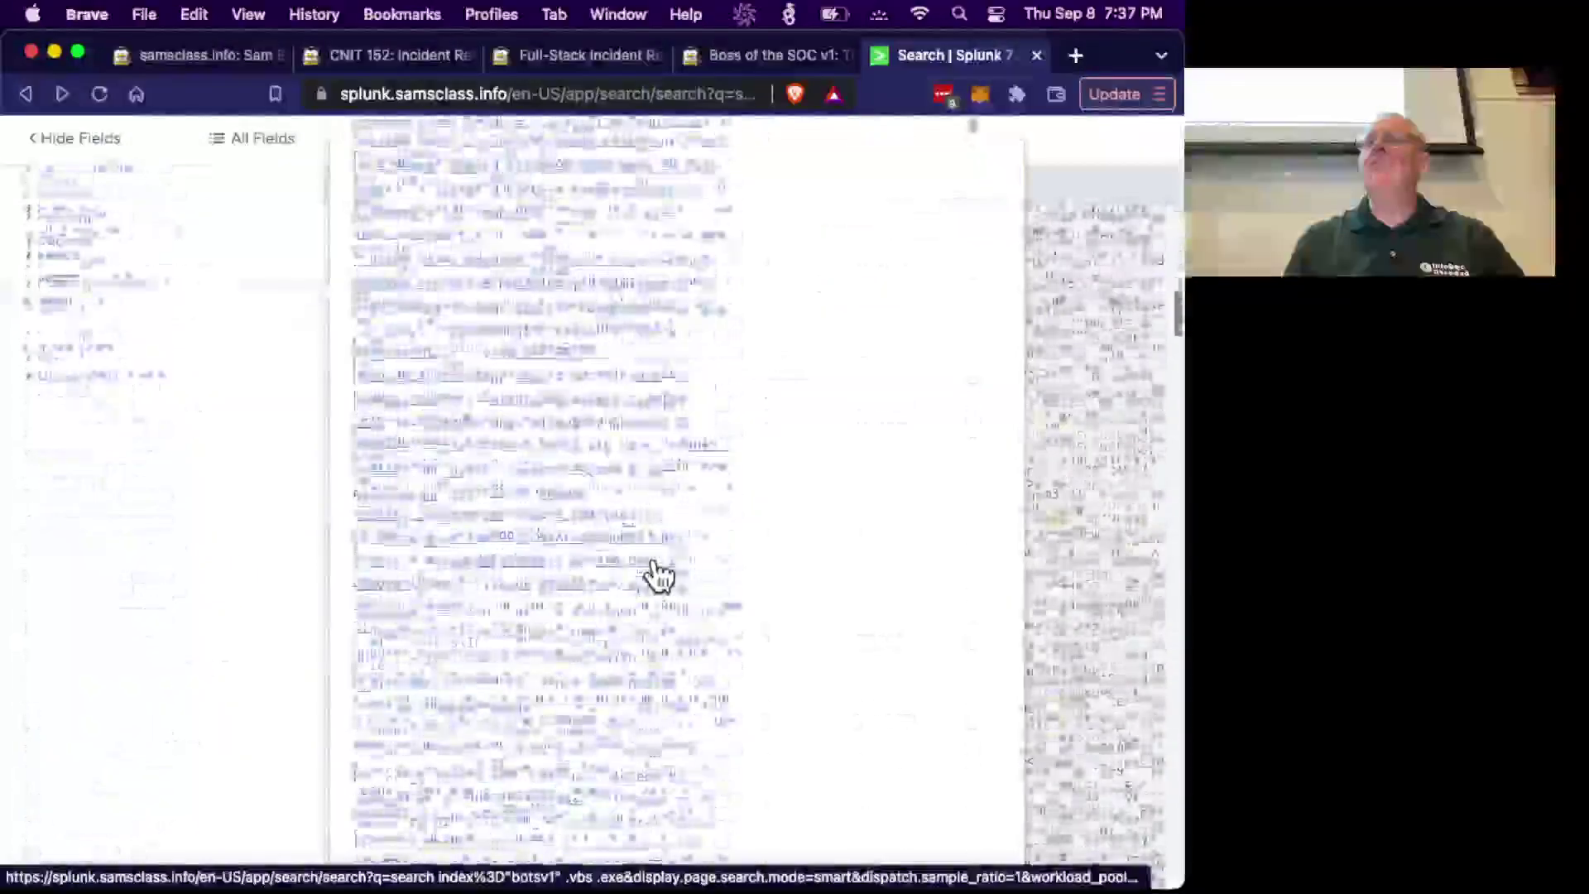
scroll(660, 575, up, 3)
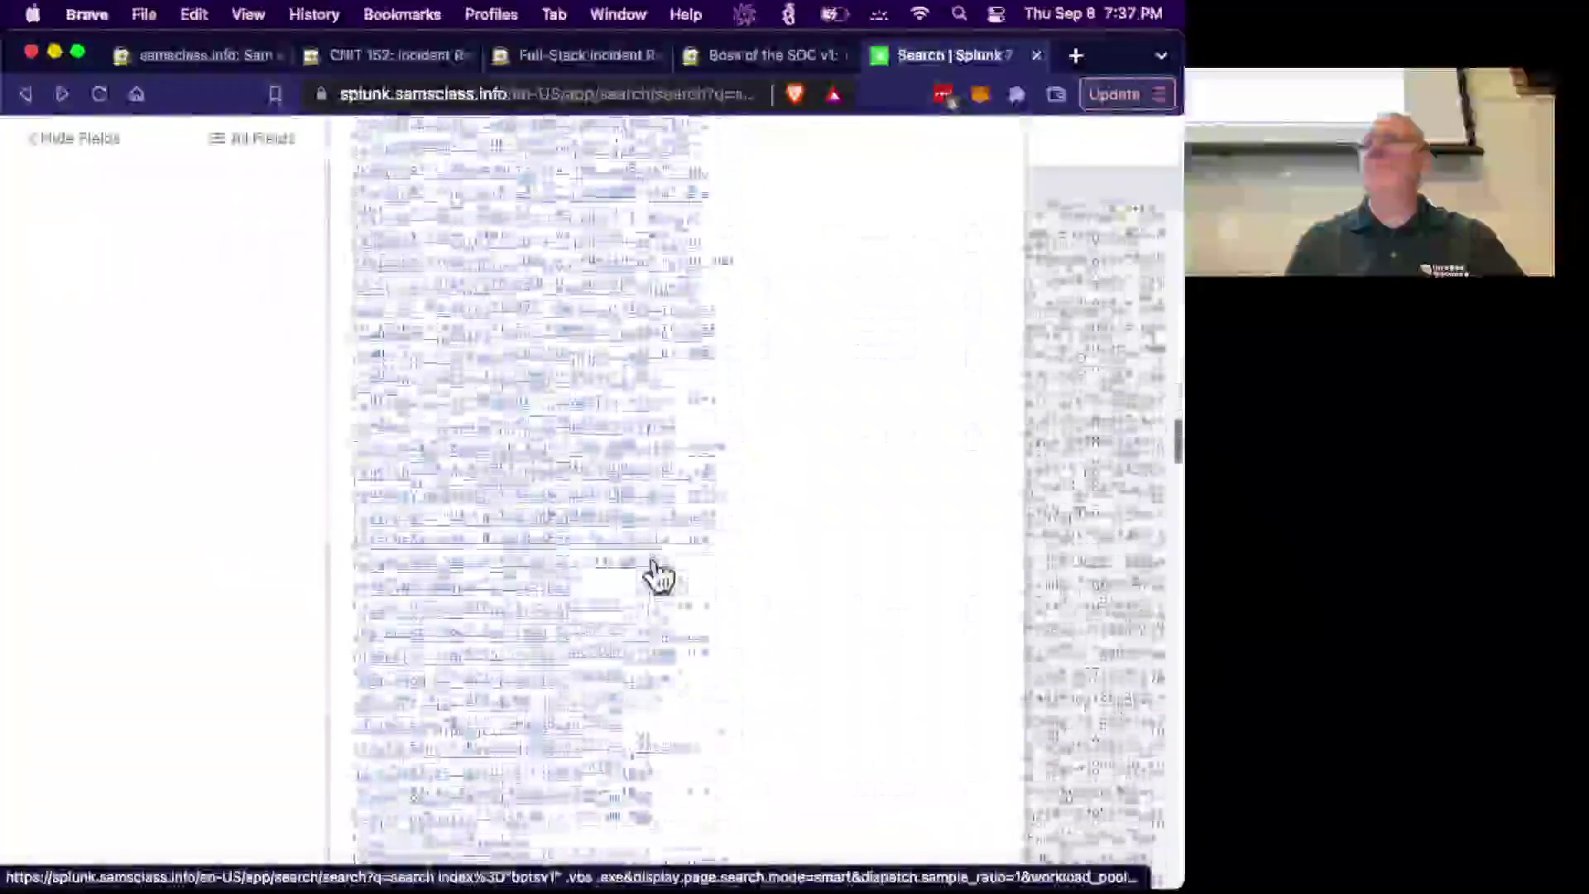
scroll(660, 575, up, 1)
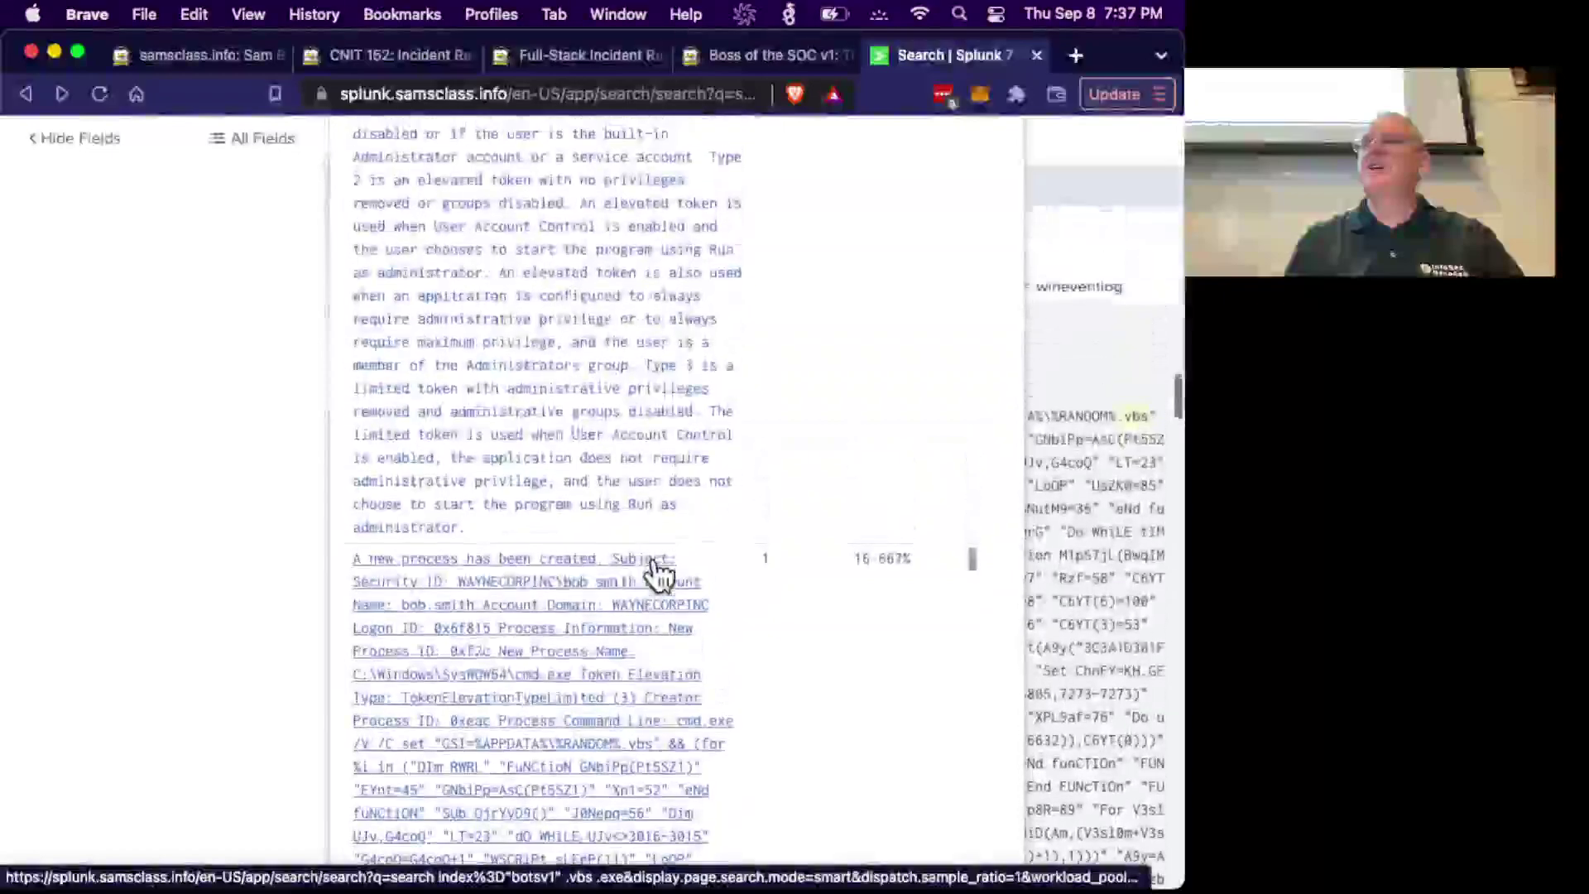
scroll(660, 575, down, 3)
scroll(660, 575, up, 6)
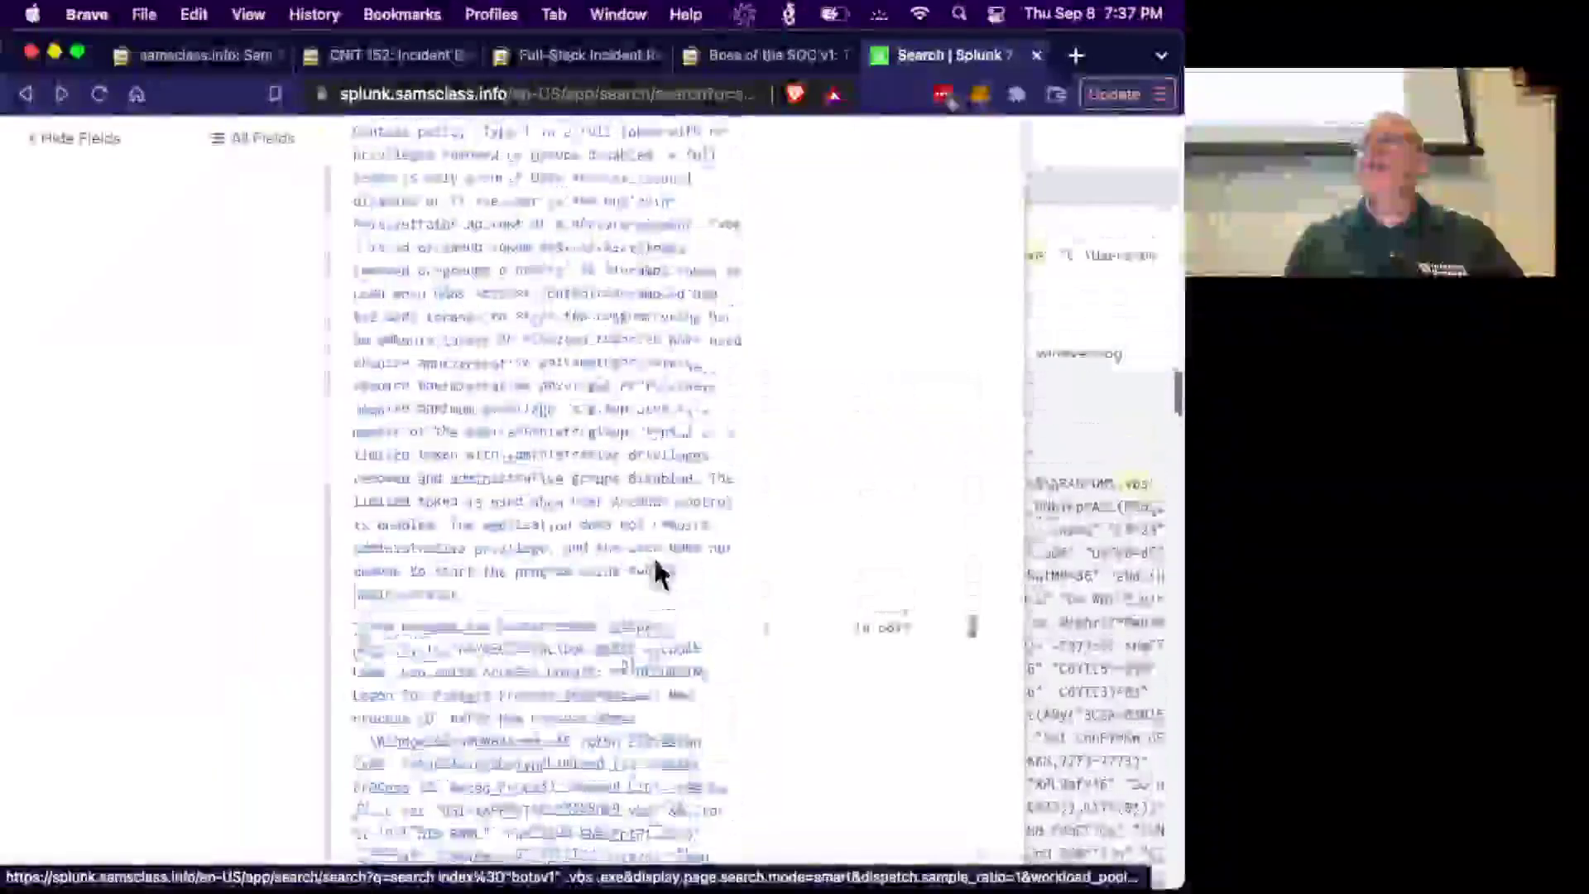
scroll(660, 575, down, 8)
scroll(659, 575, up, 3)
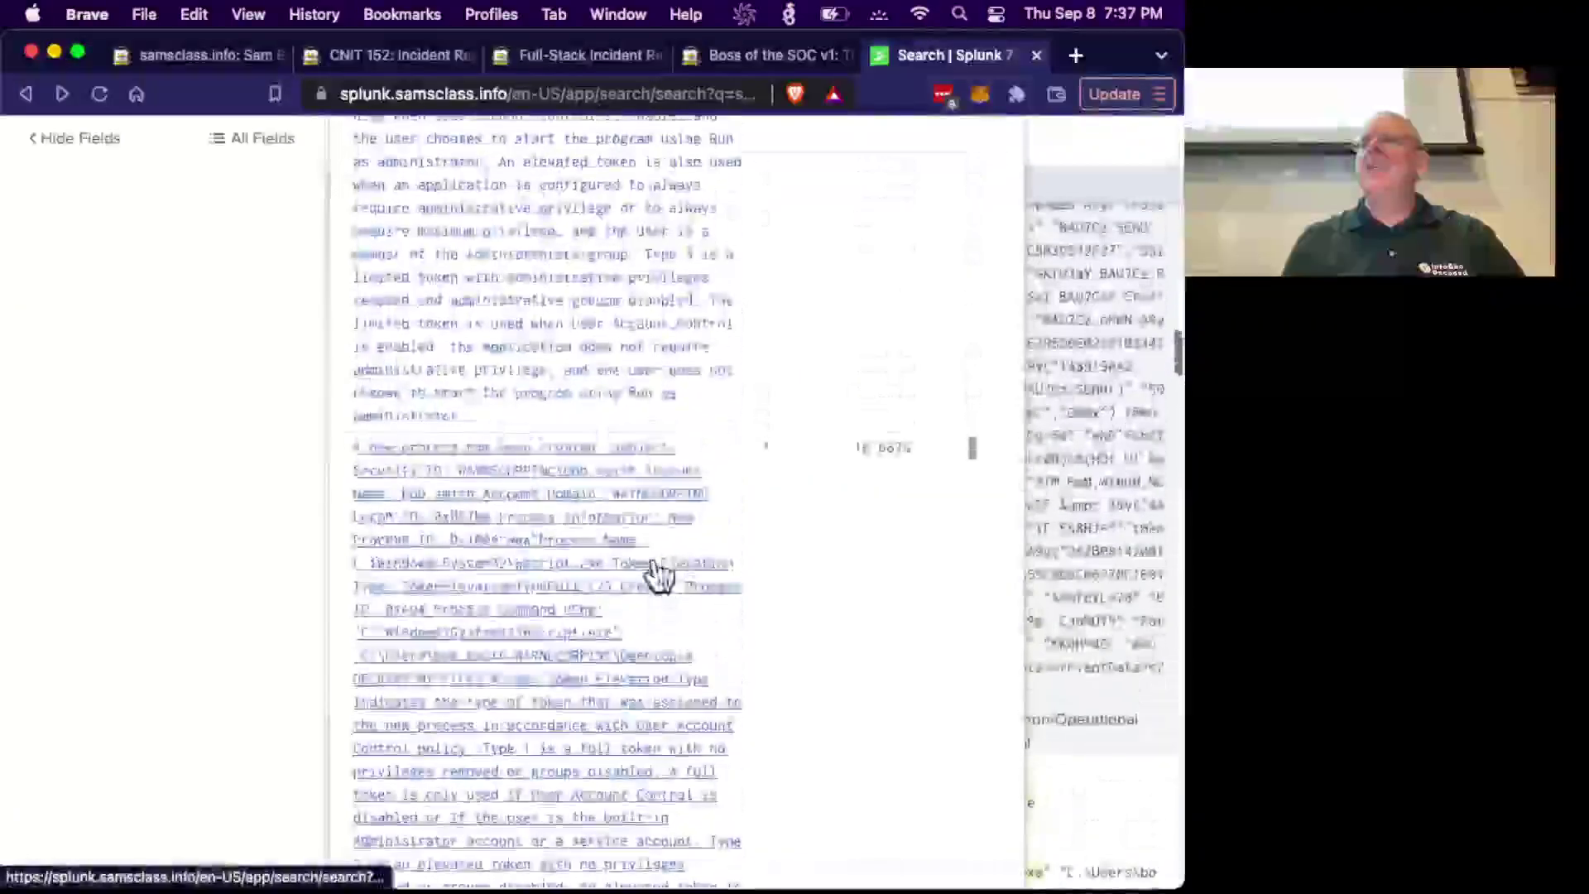
scroll(660, 575, down, 2)
scroll(659, 575, down, 6)
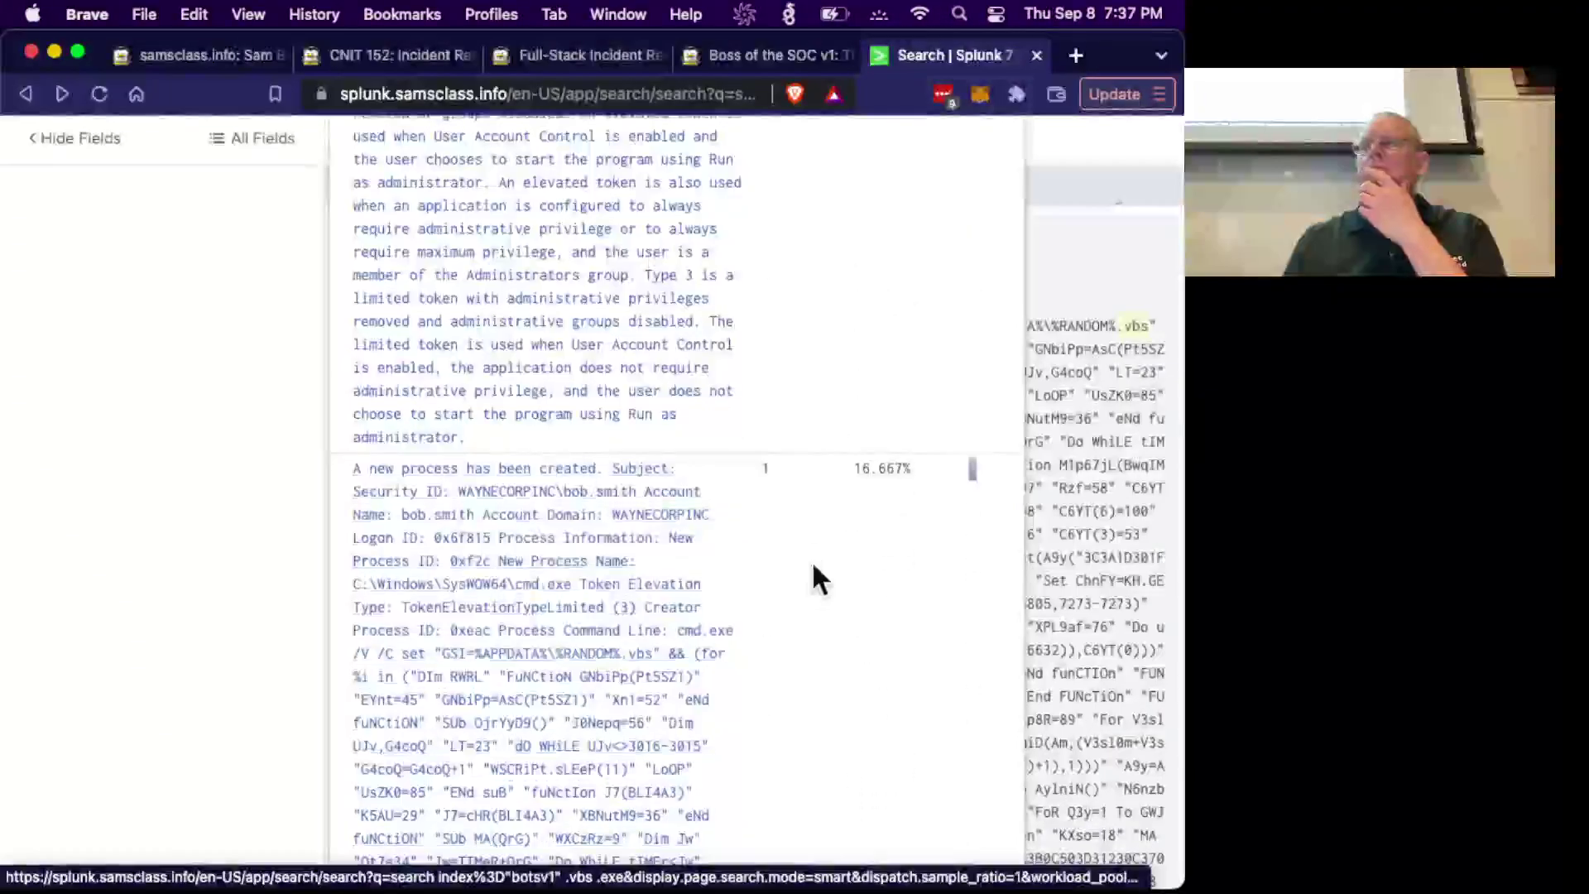
scroll(811, 579, down, 1)
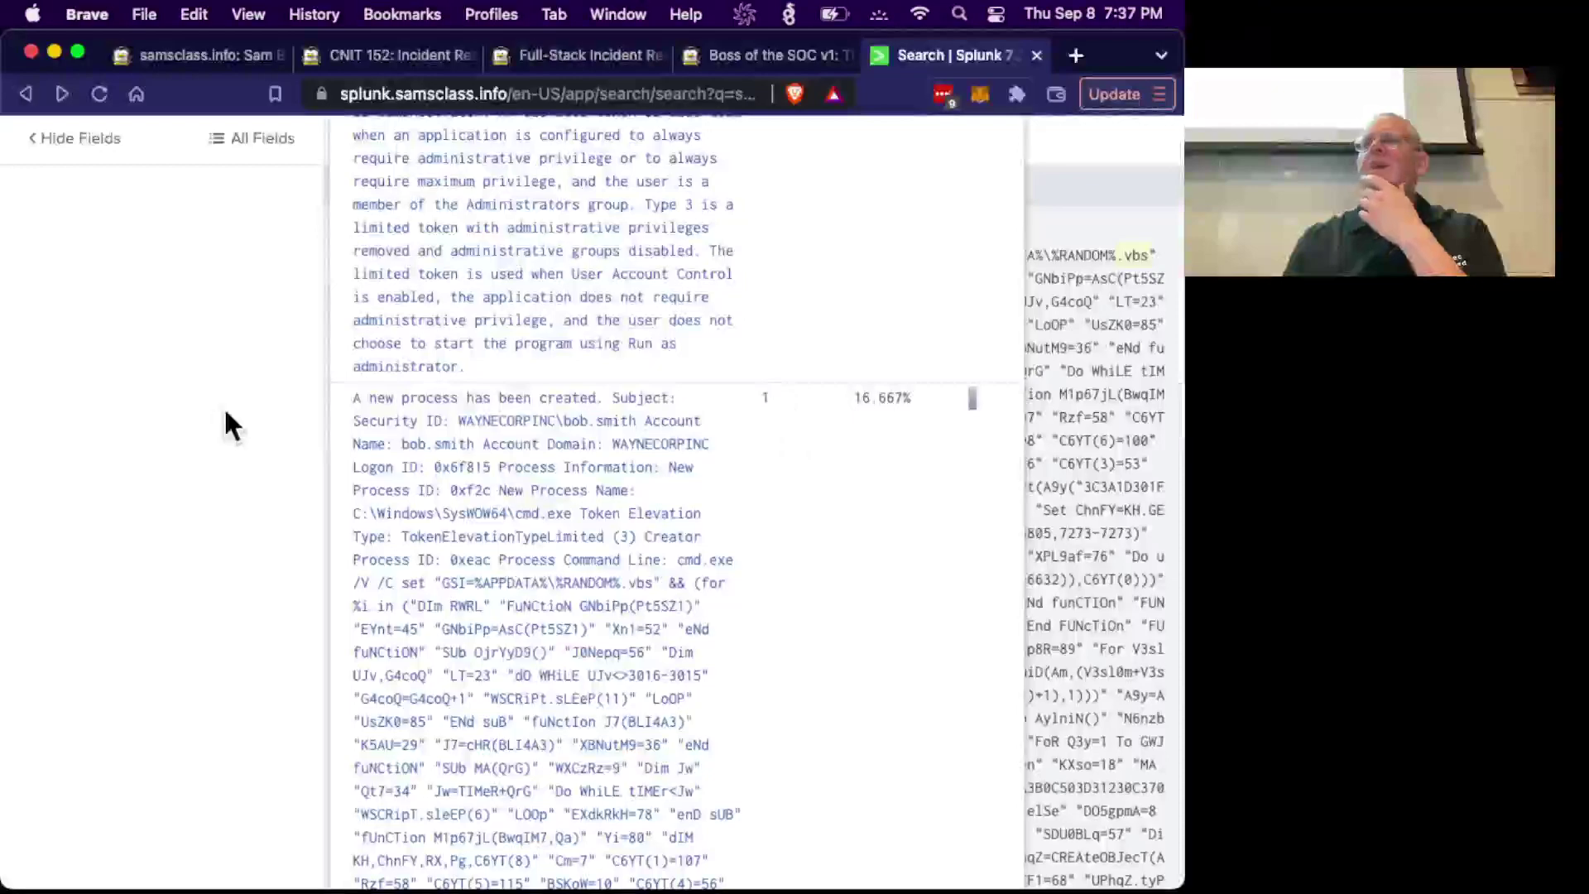
scroll(904, 451, down, 1)
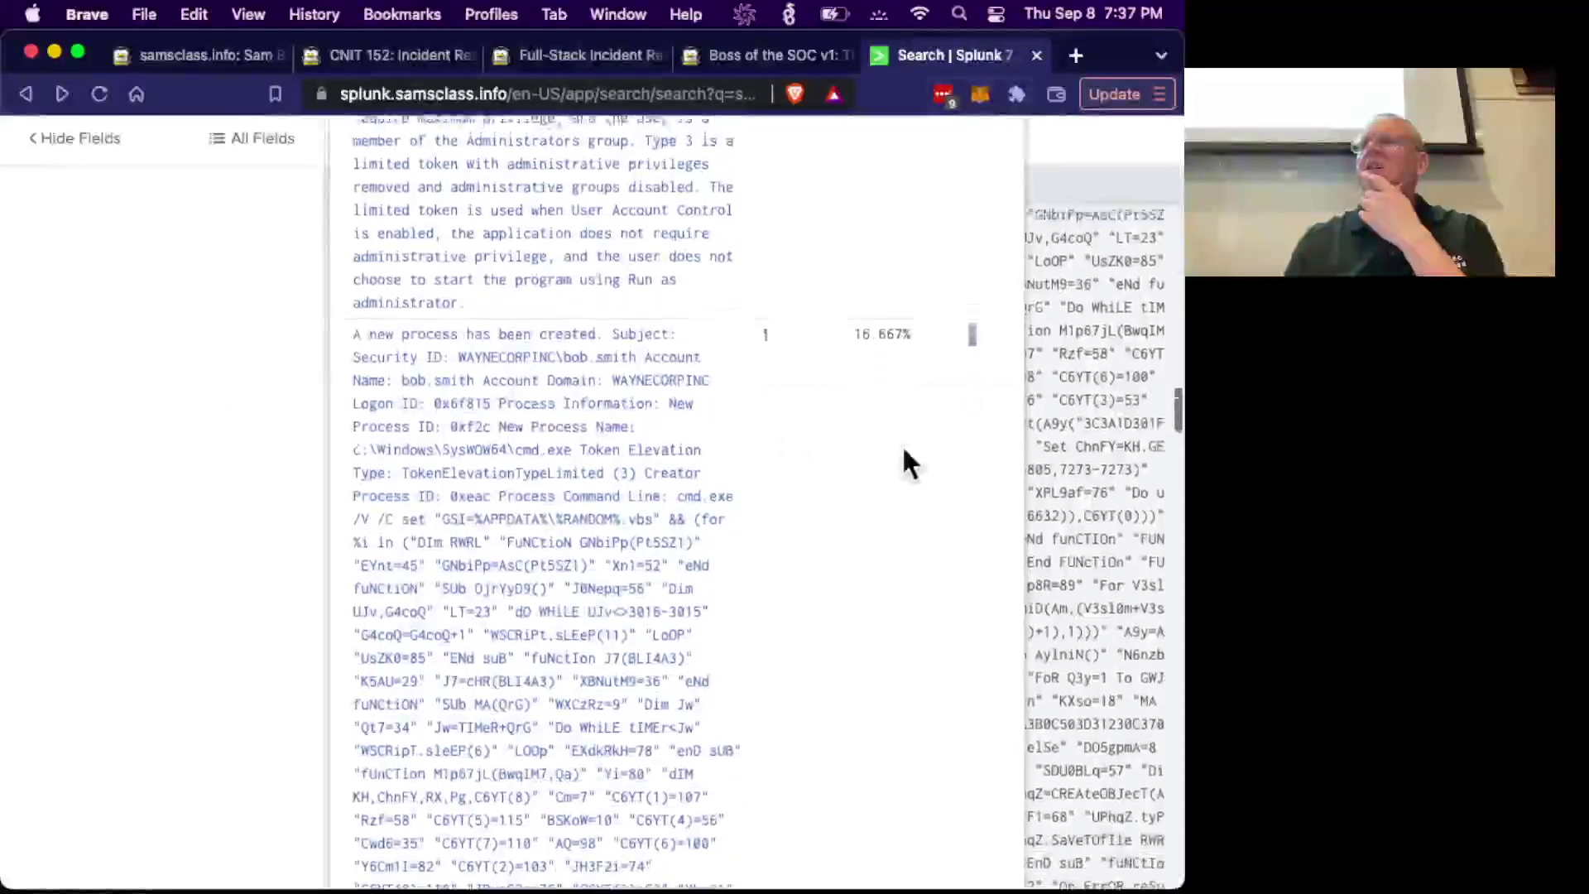
scroll(902, 445, up, 1)
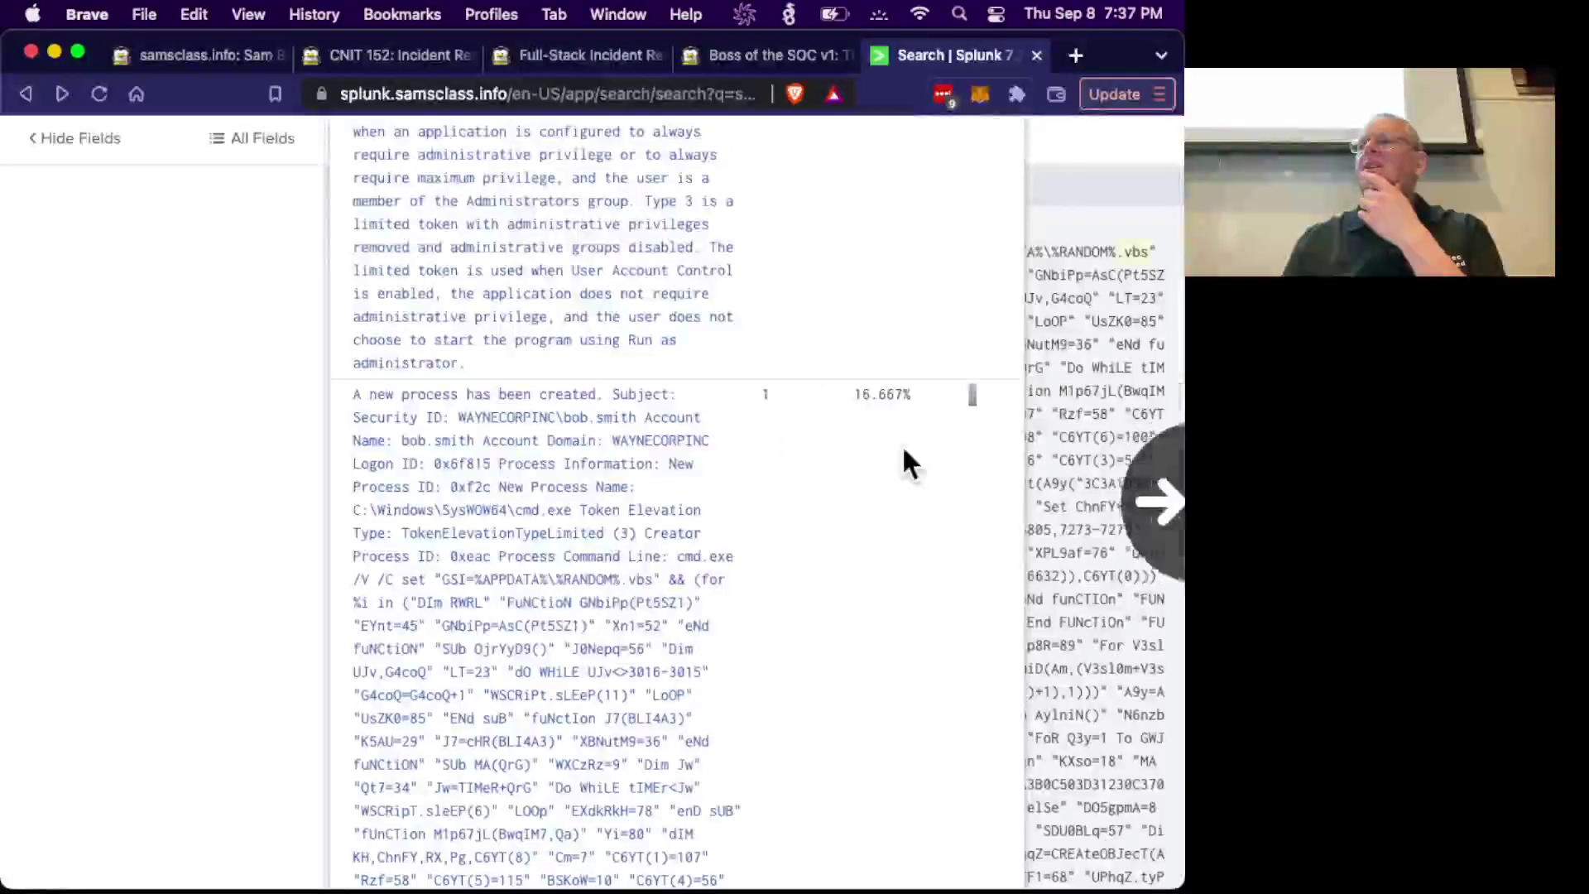
scroll(904, 451, up, 6)
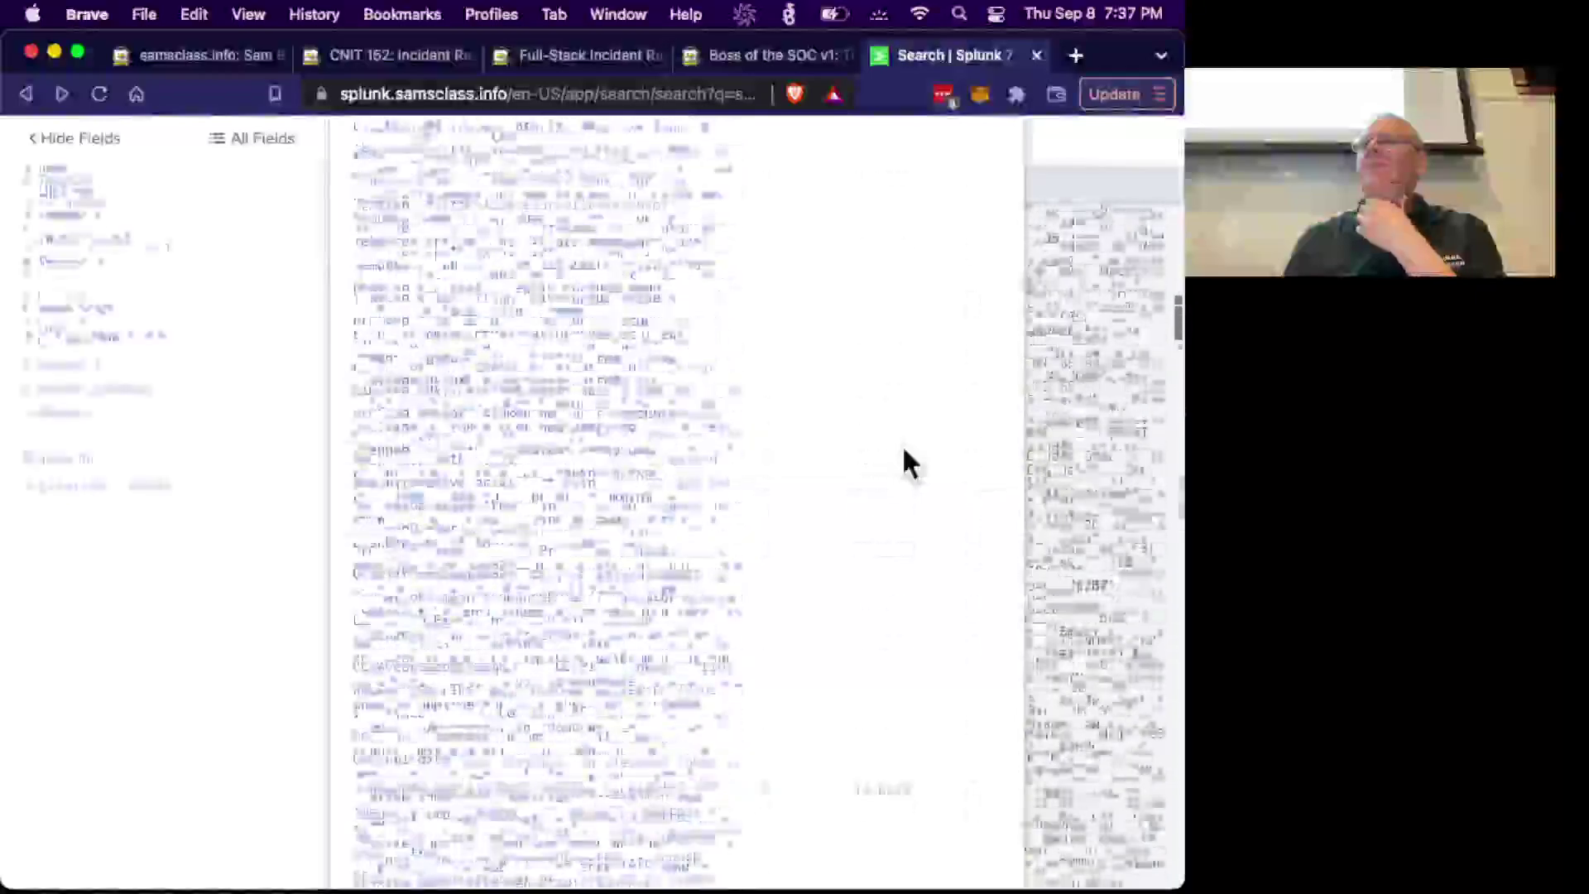
scroll(903, 462, up, 10)
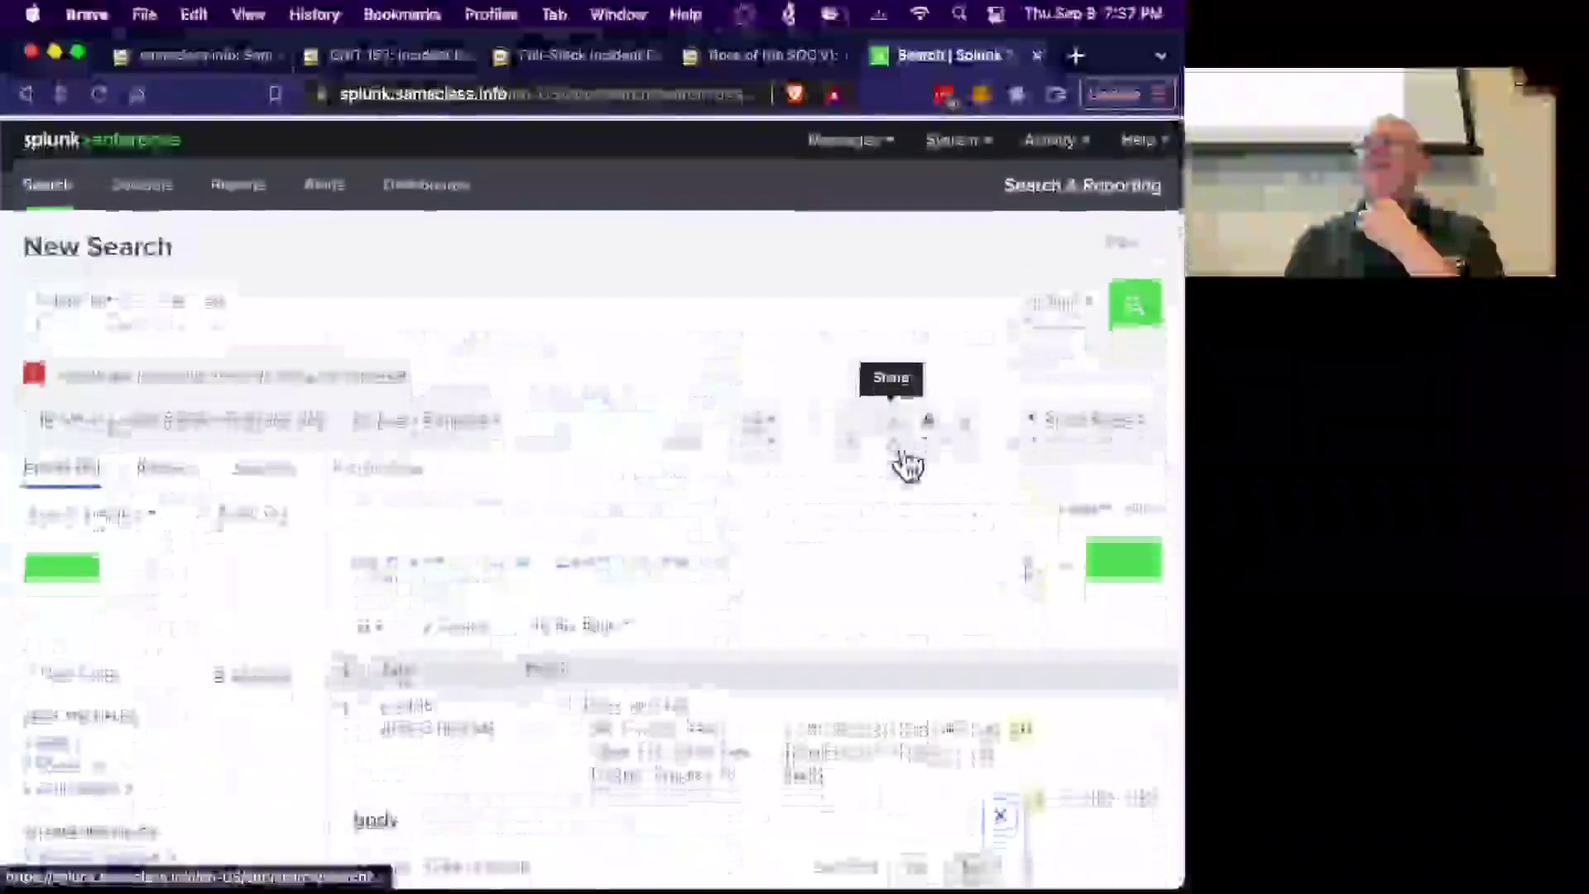
scroll(904, 461, down, 6)
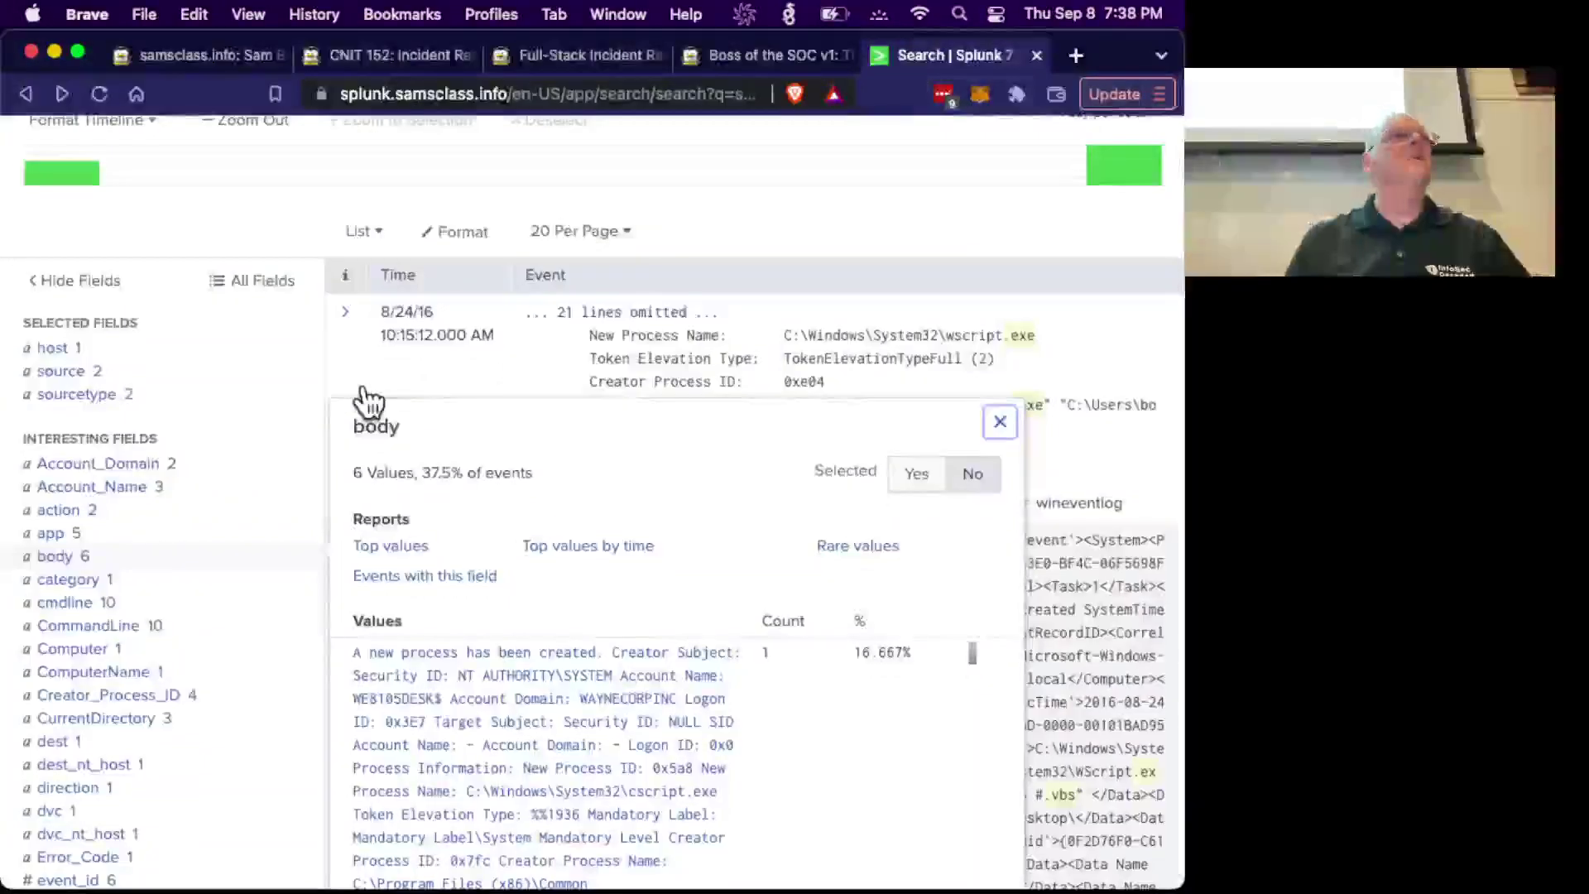
scroll(369, 401, up, 5)
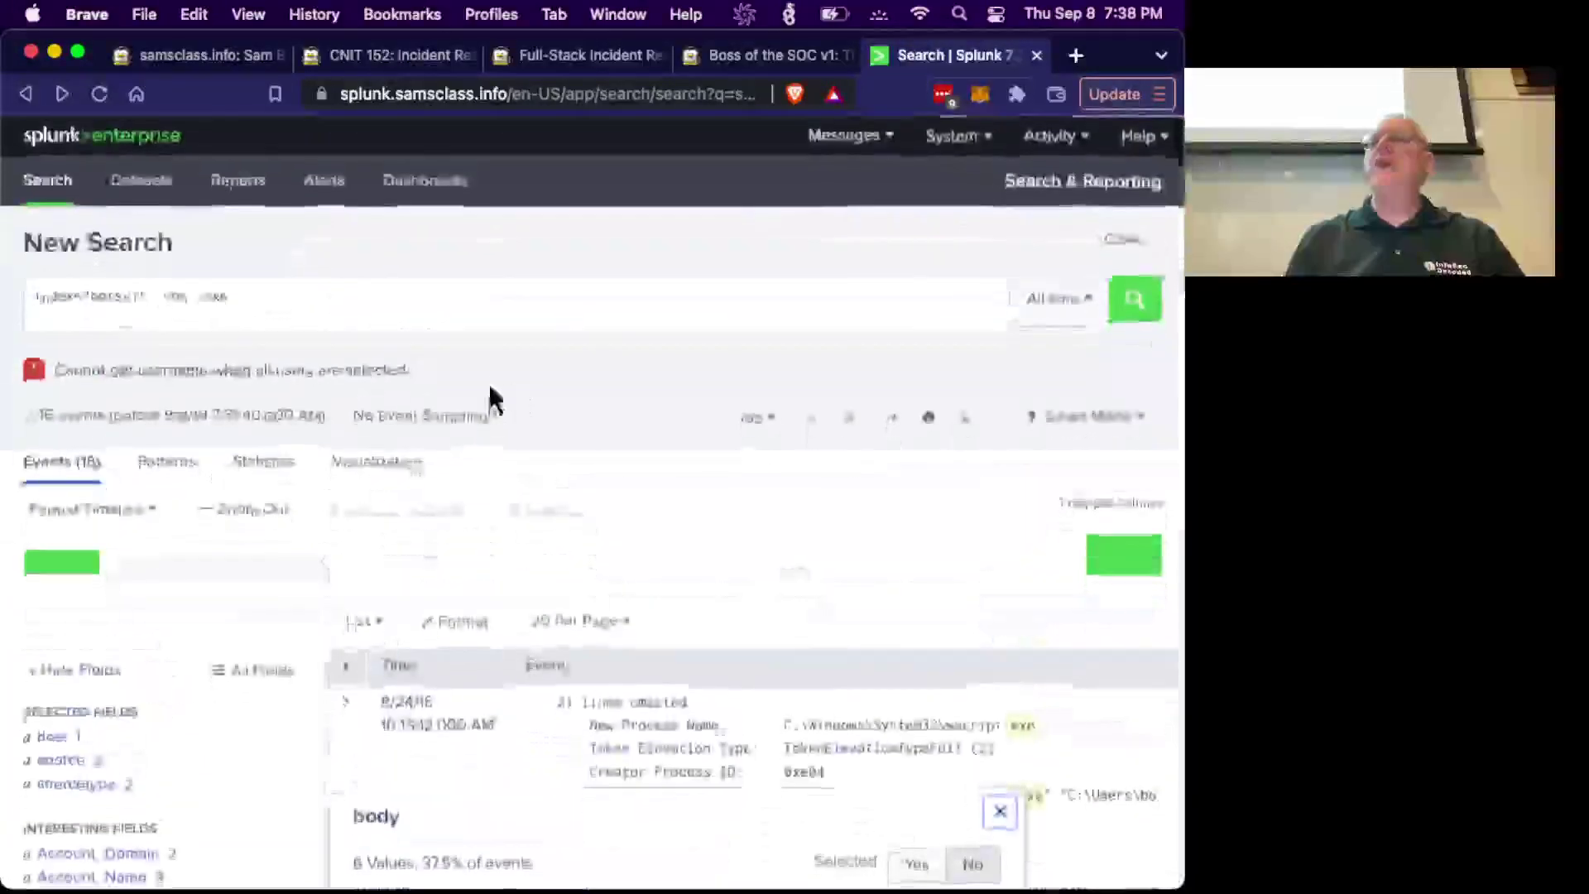
Extend the .vbs .exe search with "| table _time, body" and run it.
click(317, 296)
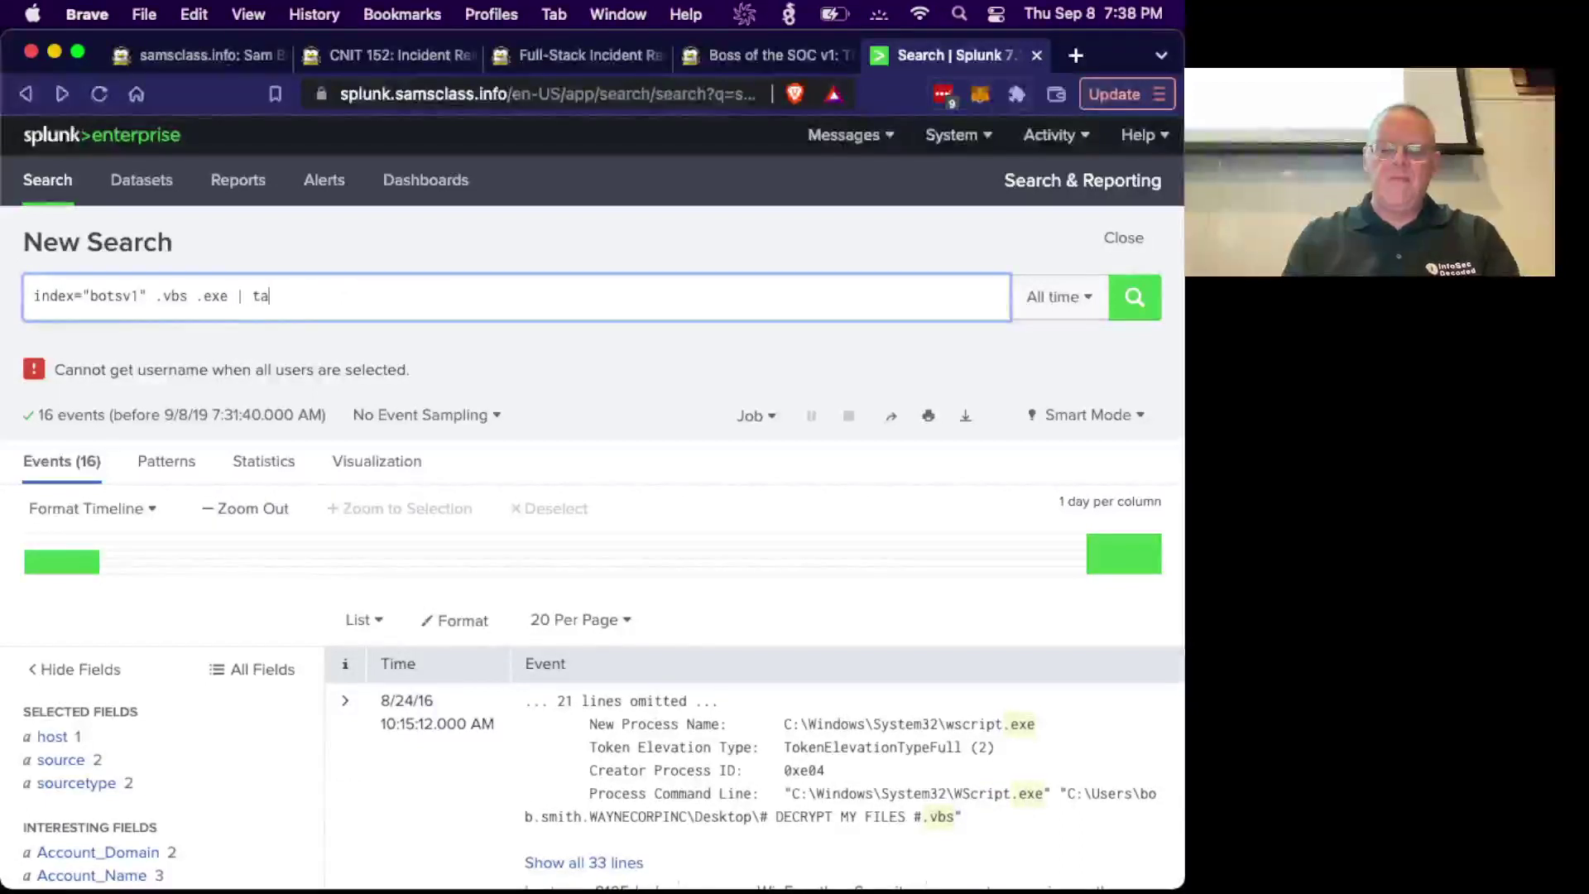
text(| tabl)
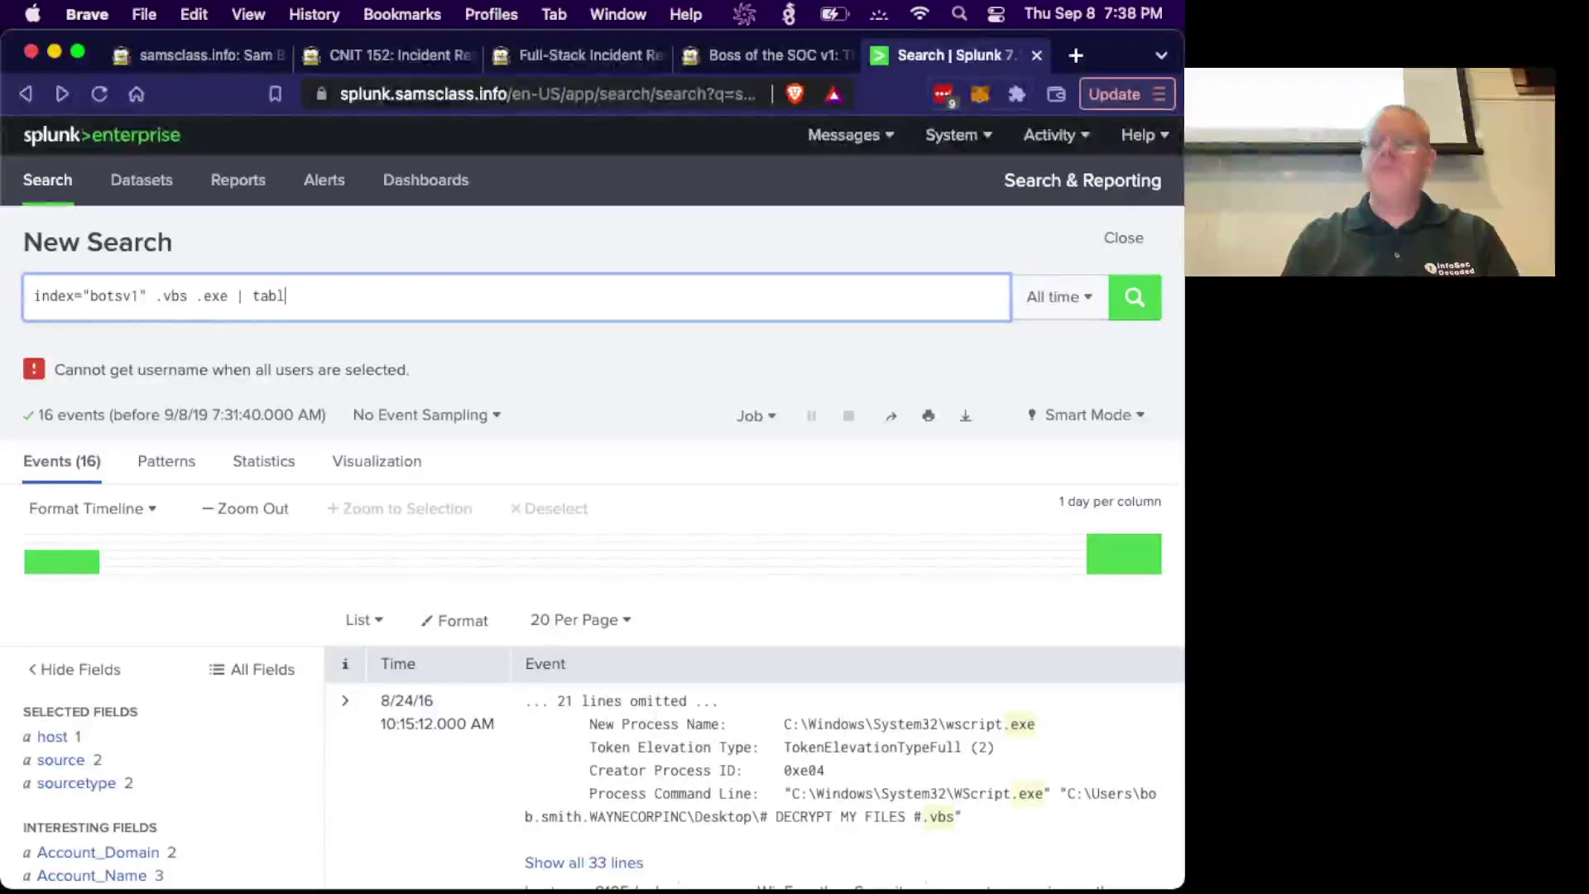
text(r _time,)
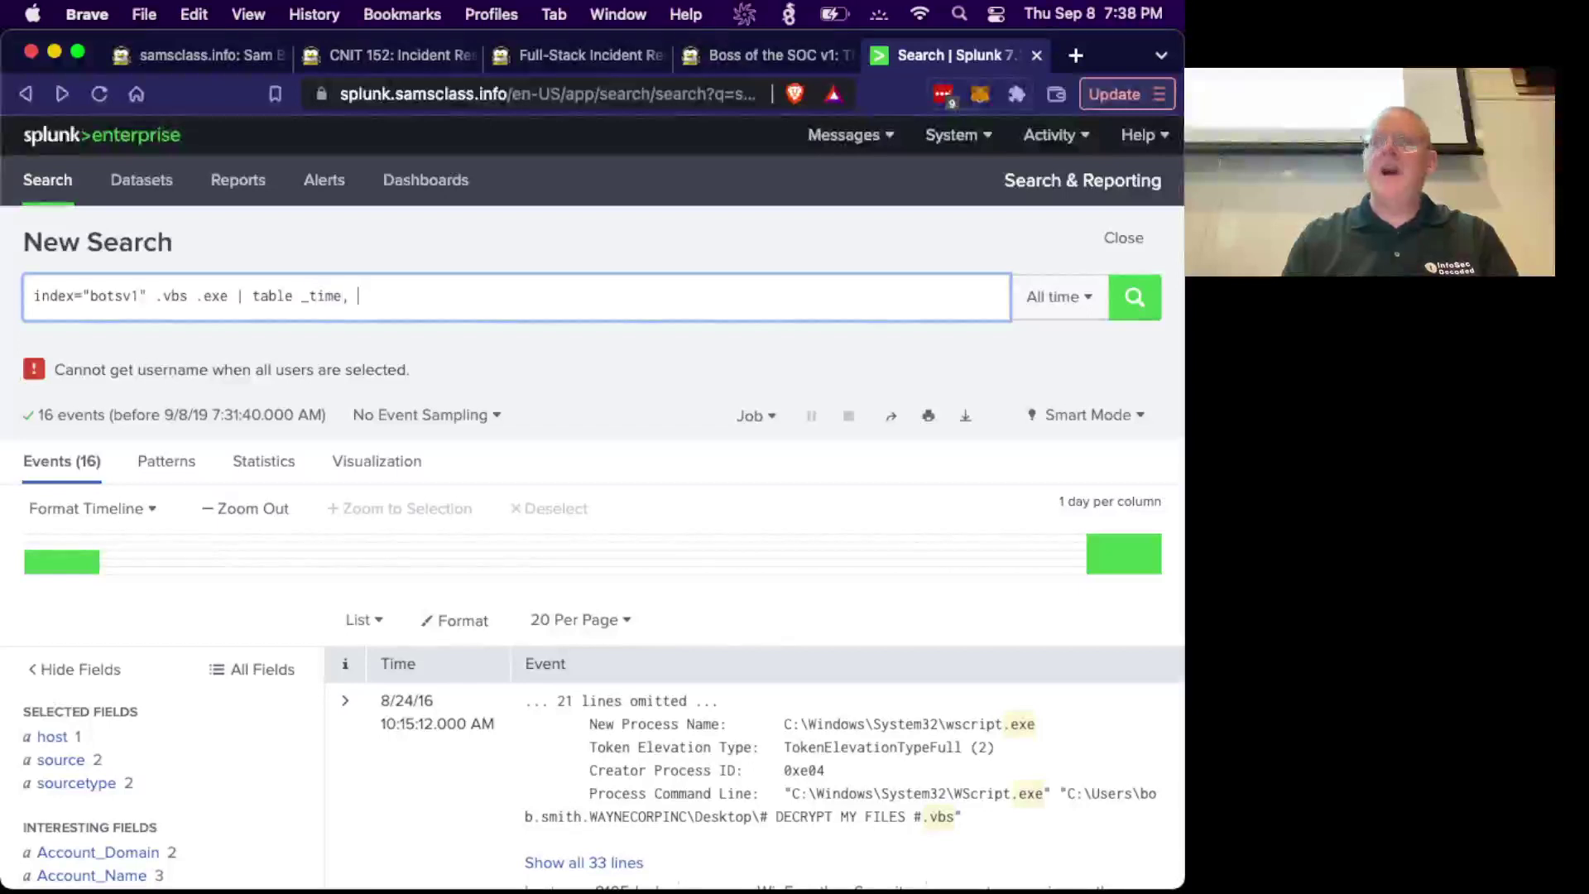
text( body)
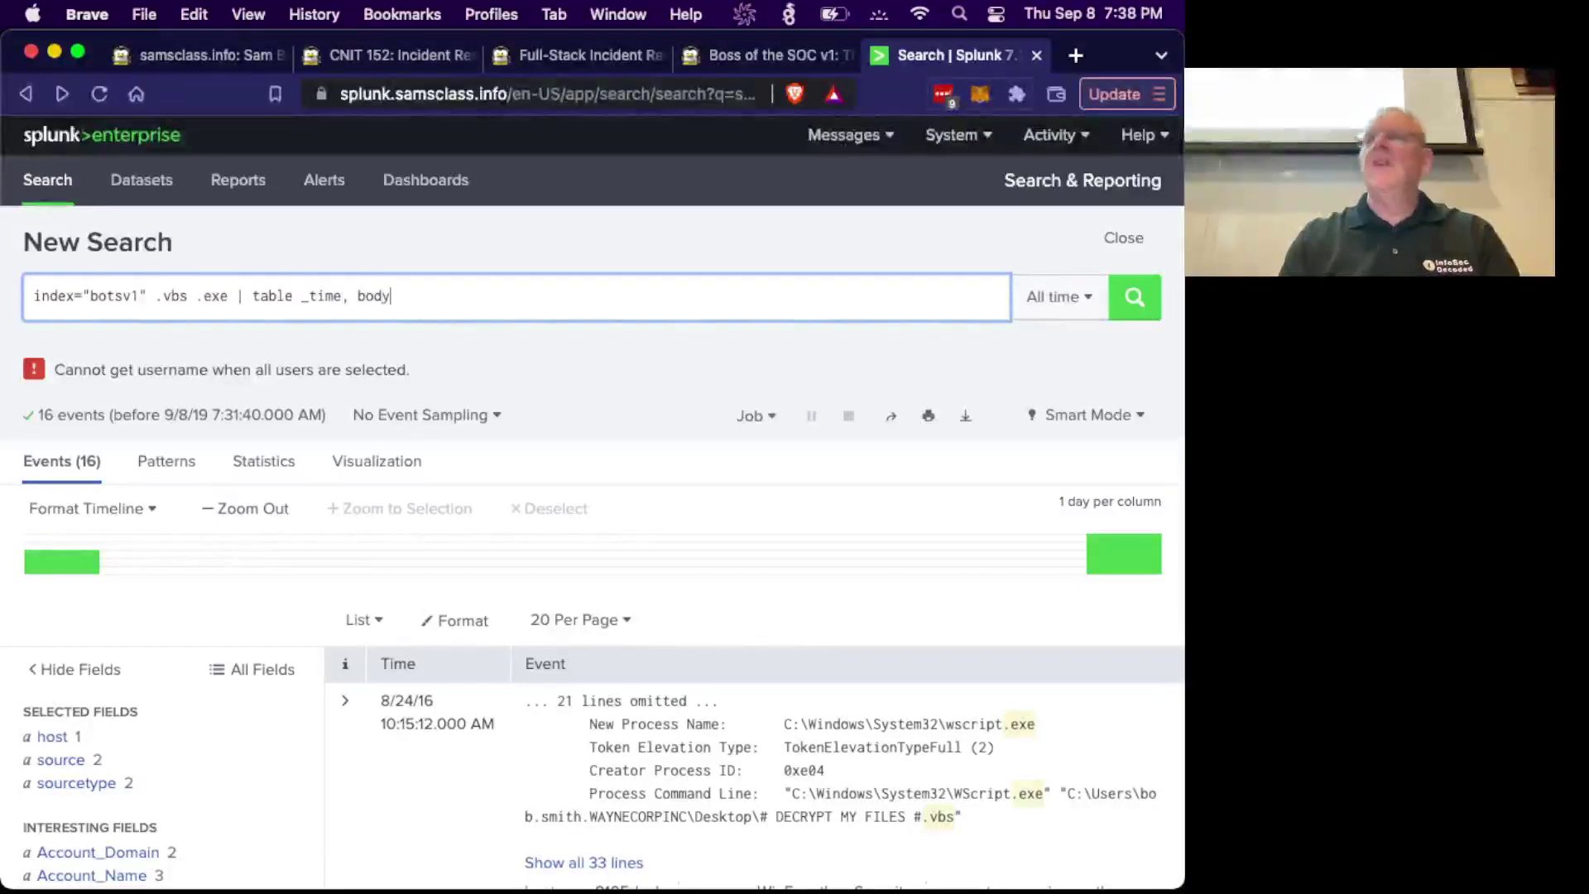
click(1140, 301)
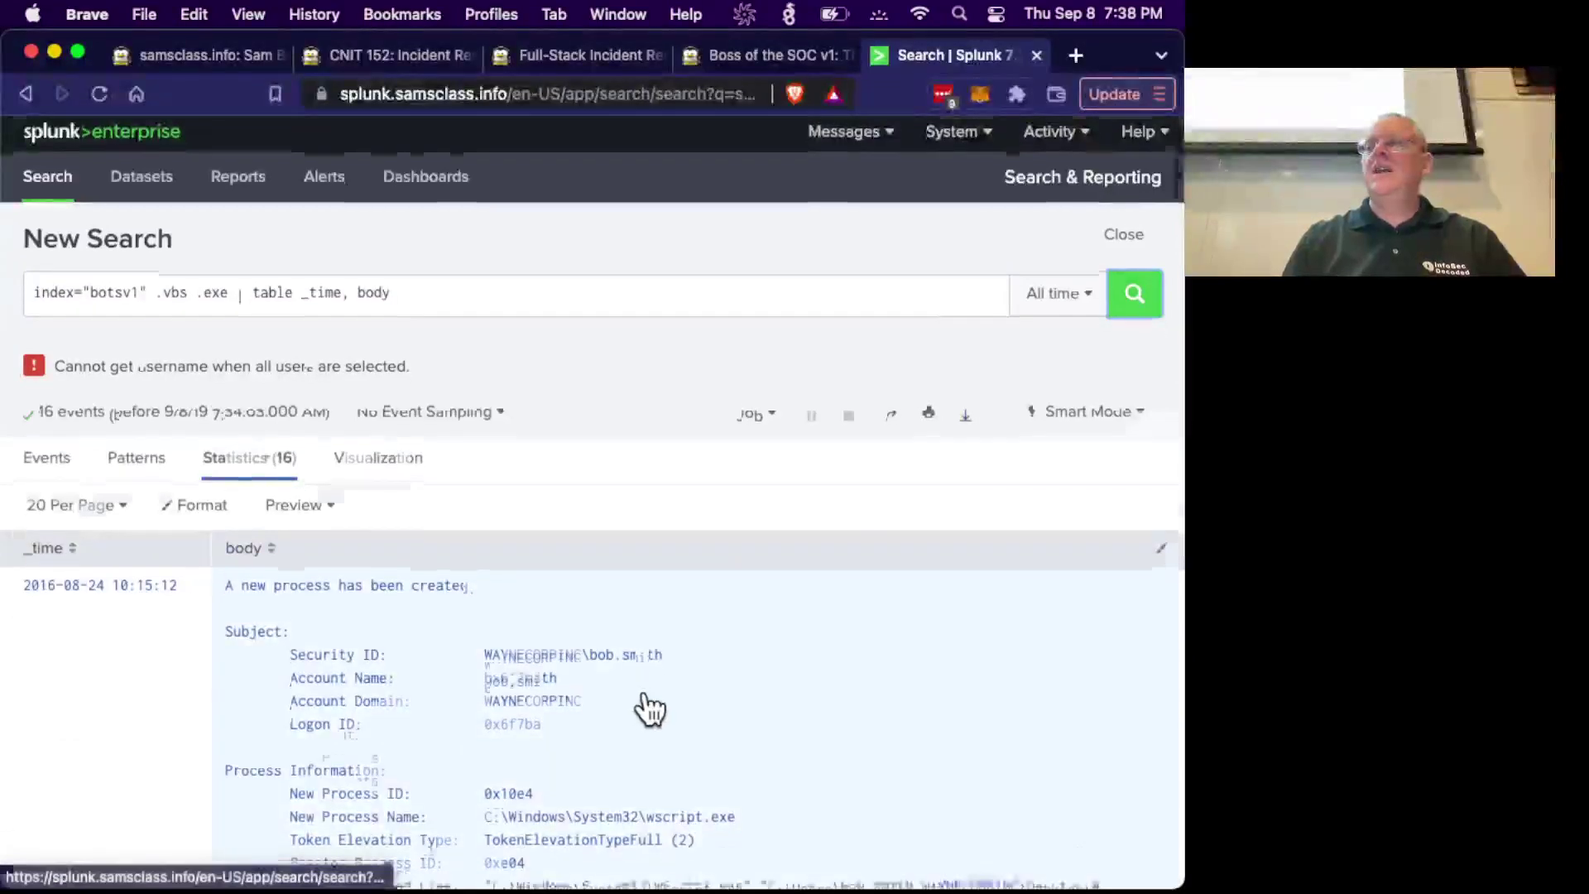
scroll(650, 703, down, 5)
scroll(101, 517, down, 10)
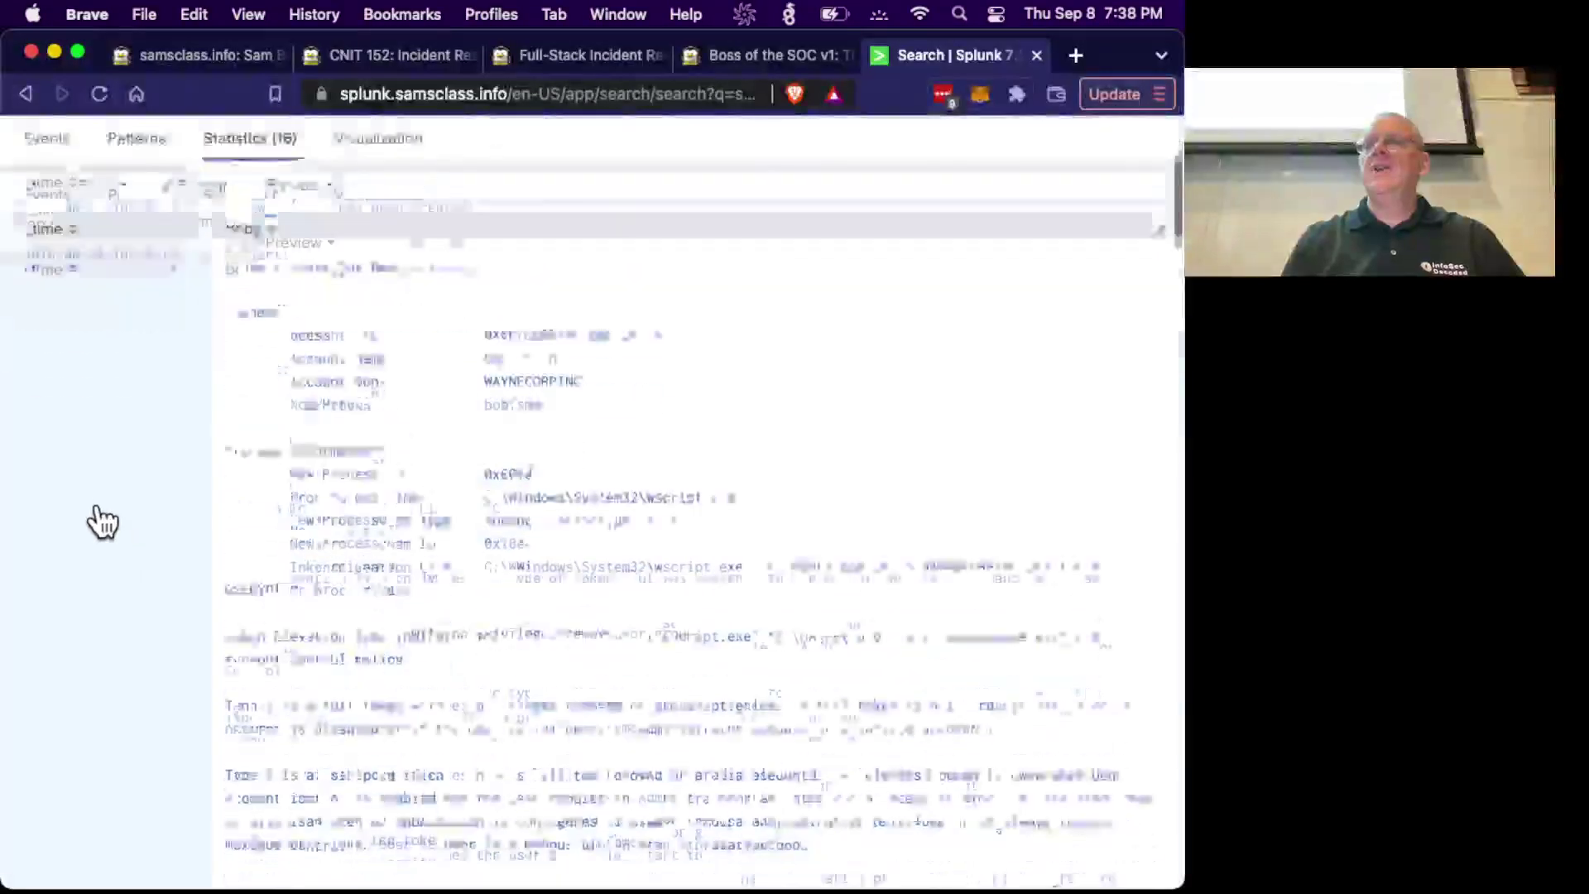
scroll(101, 520, down, 10)
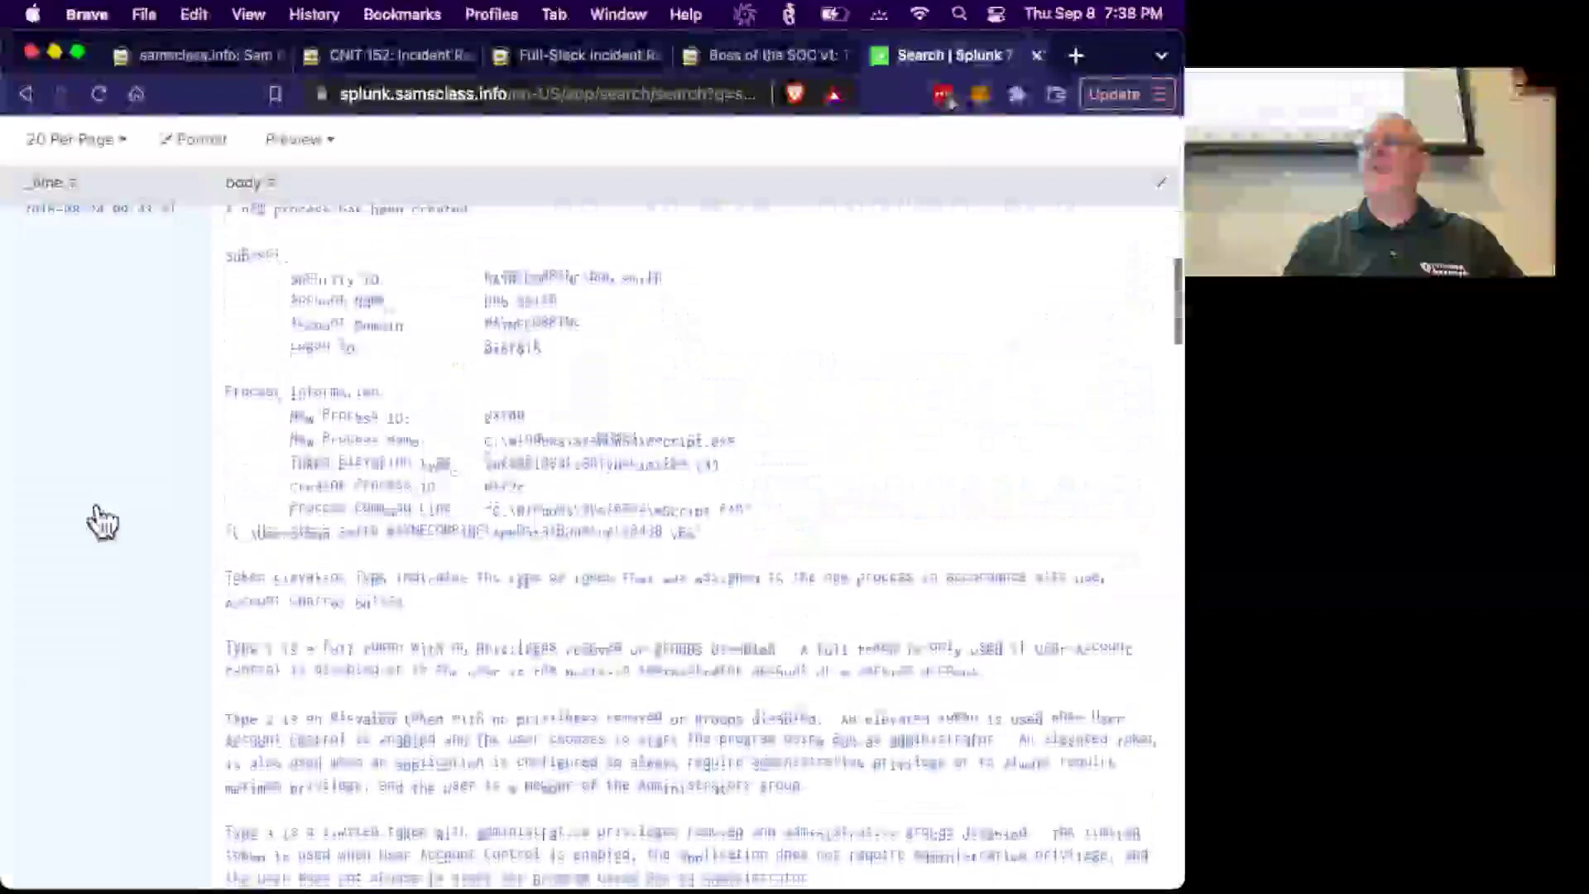
scroll(101, 521, down, 1)
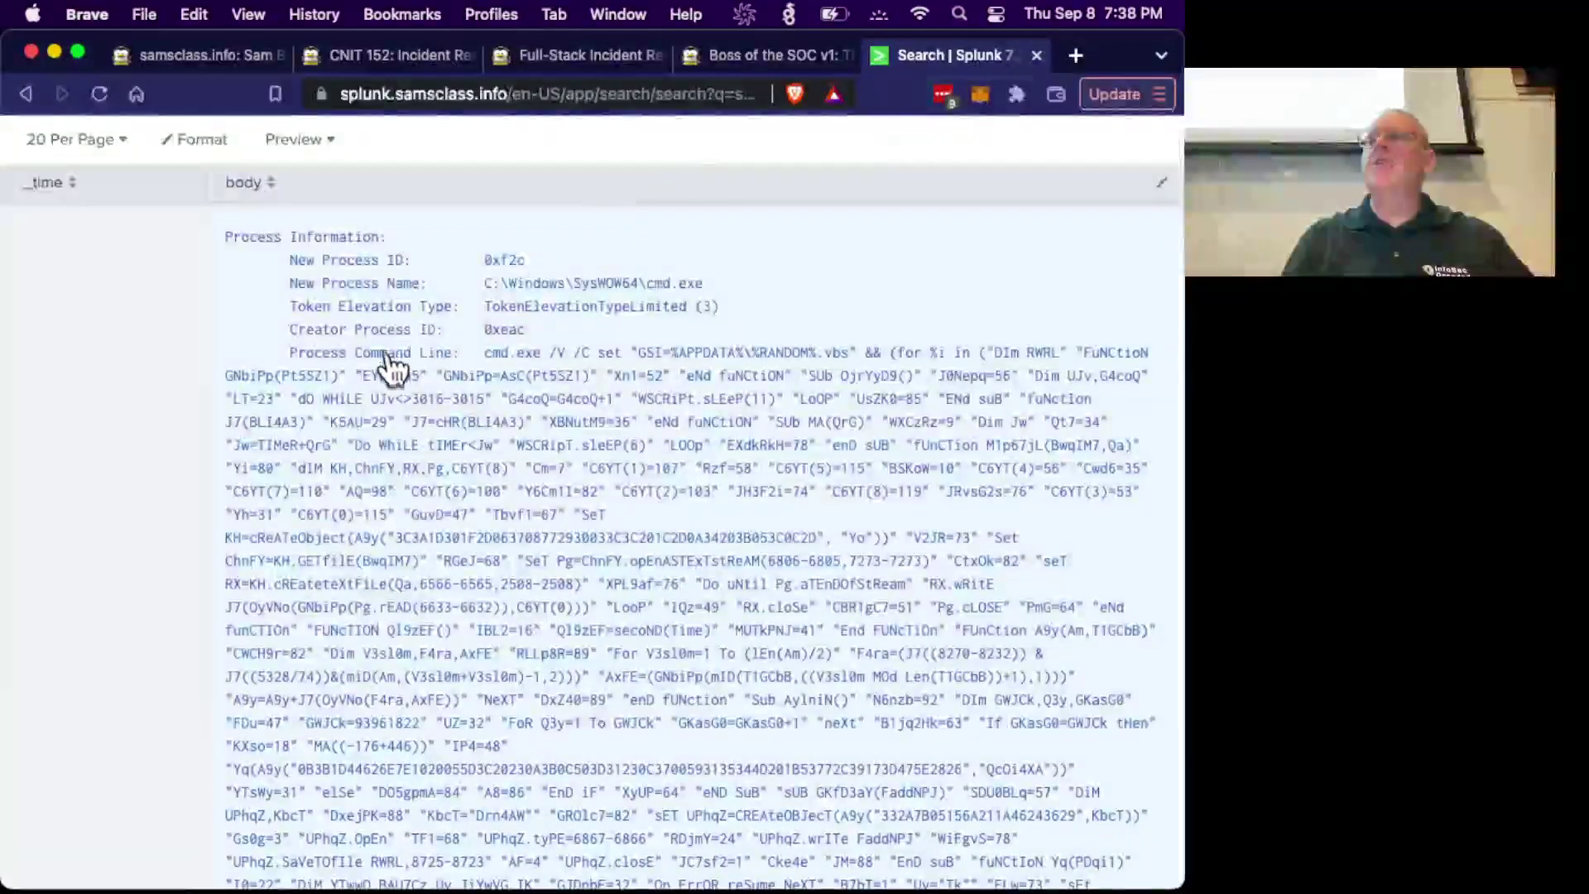
scroll(389, 364, up, 5)
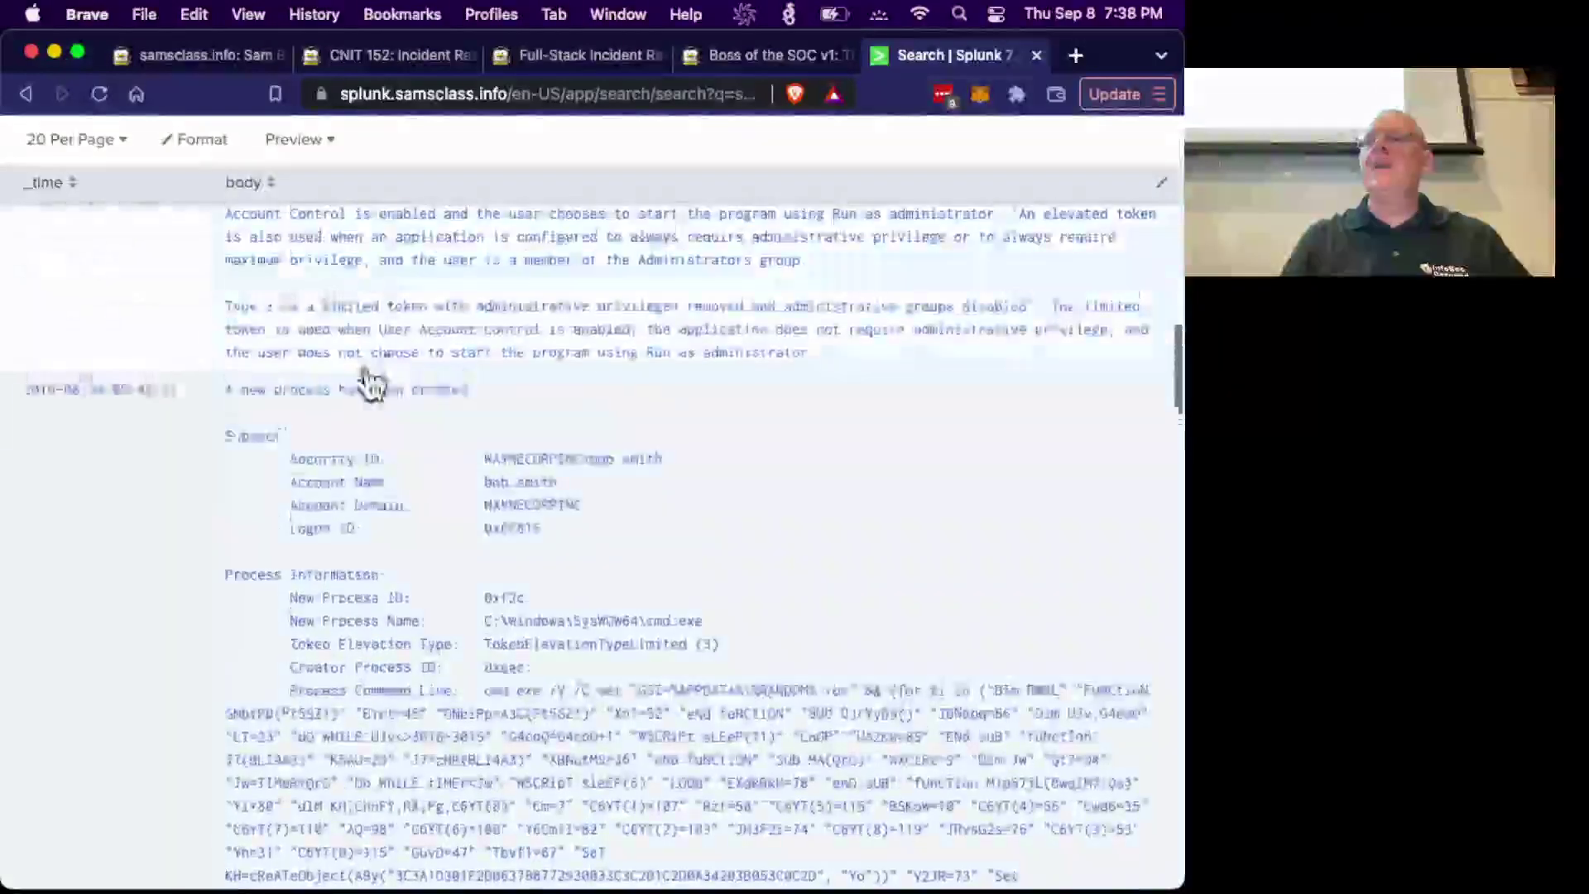
click(124, 394)
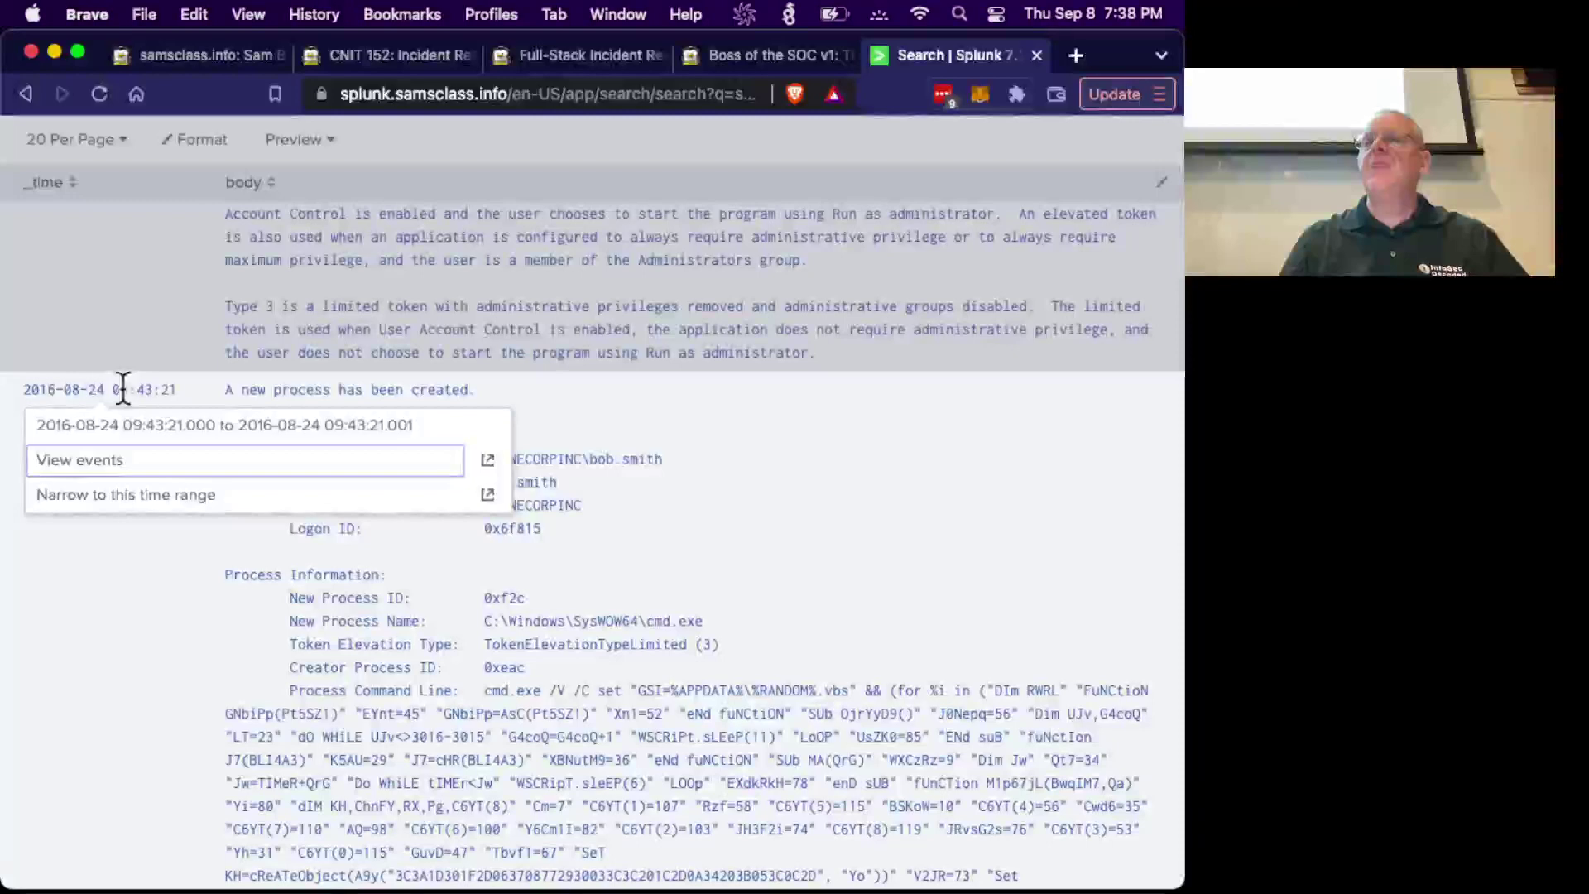
click(127, 494)
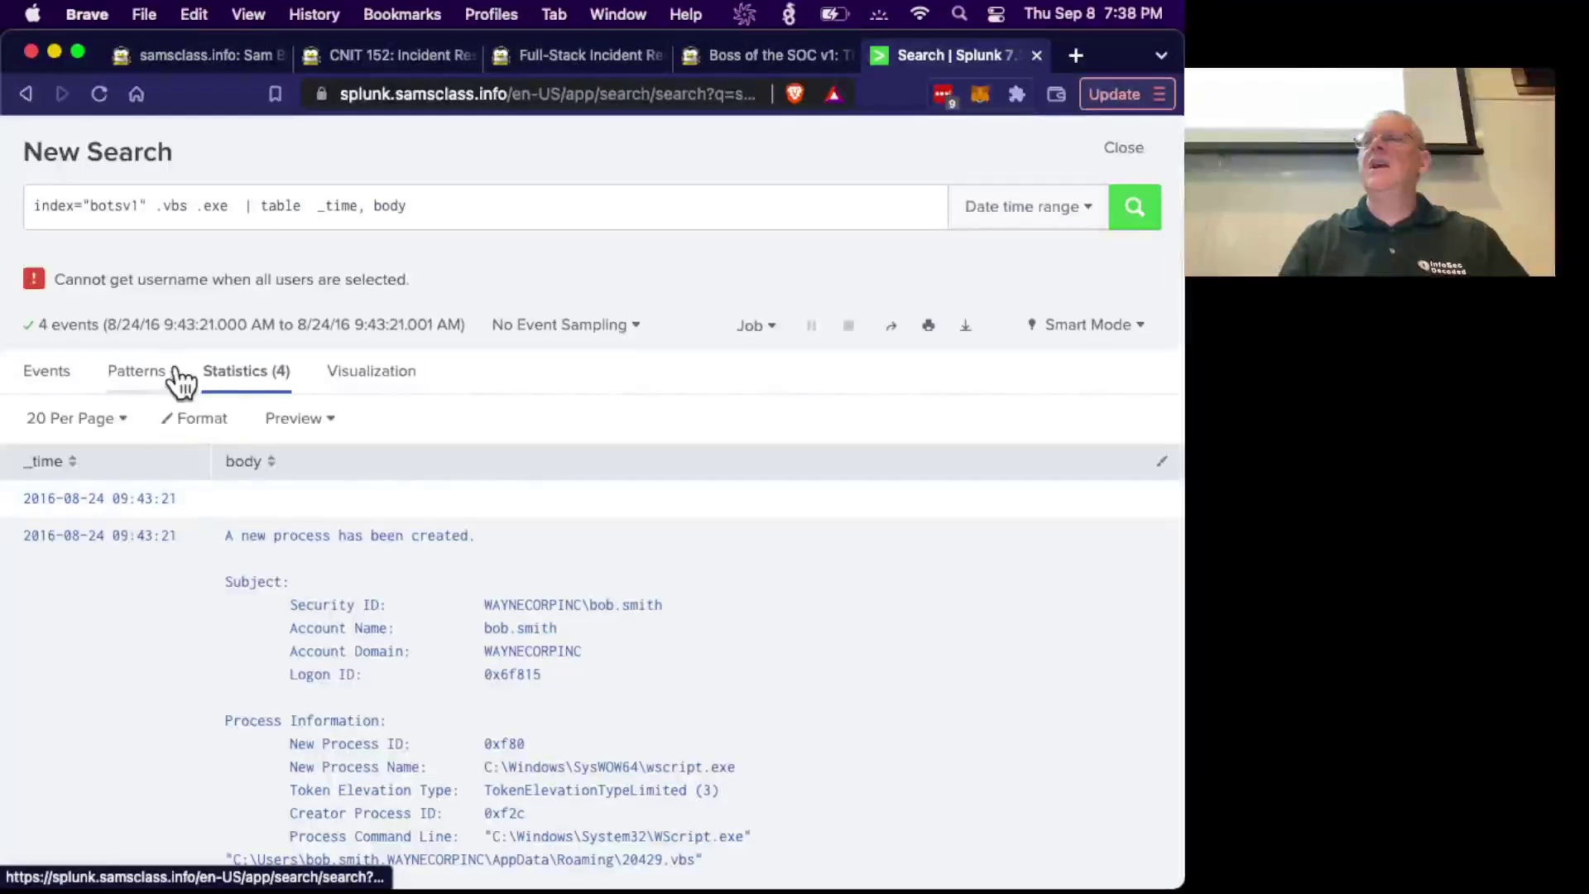
Try to isolate the script entry by adding the search term RANDOM before the table command, and review the returned body values.
scroll(398, 481, down, 2)
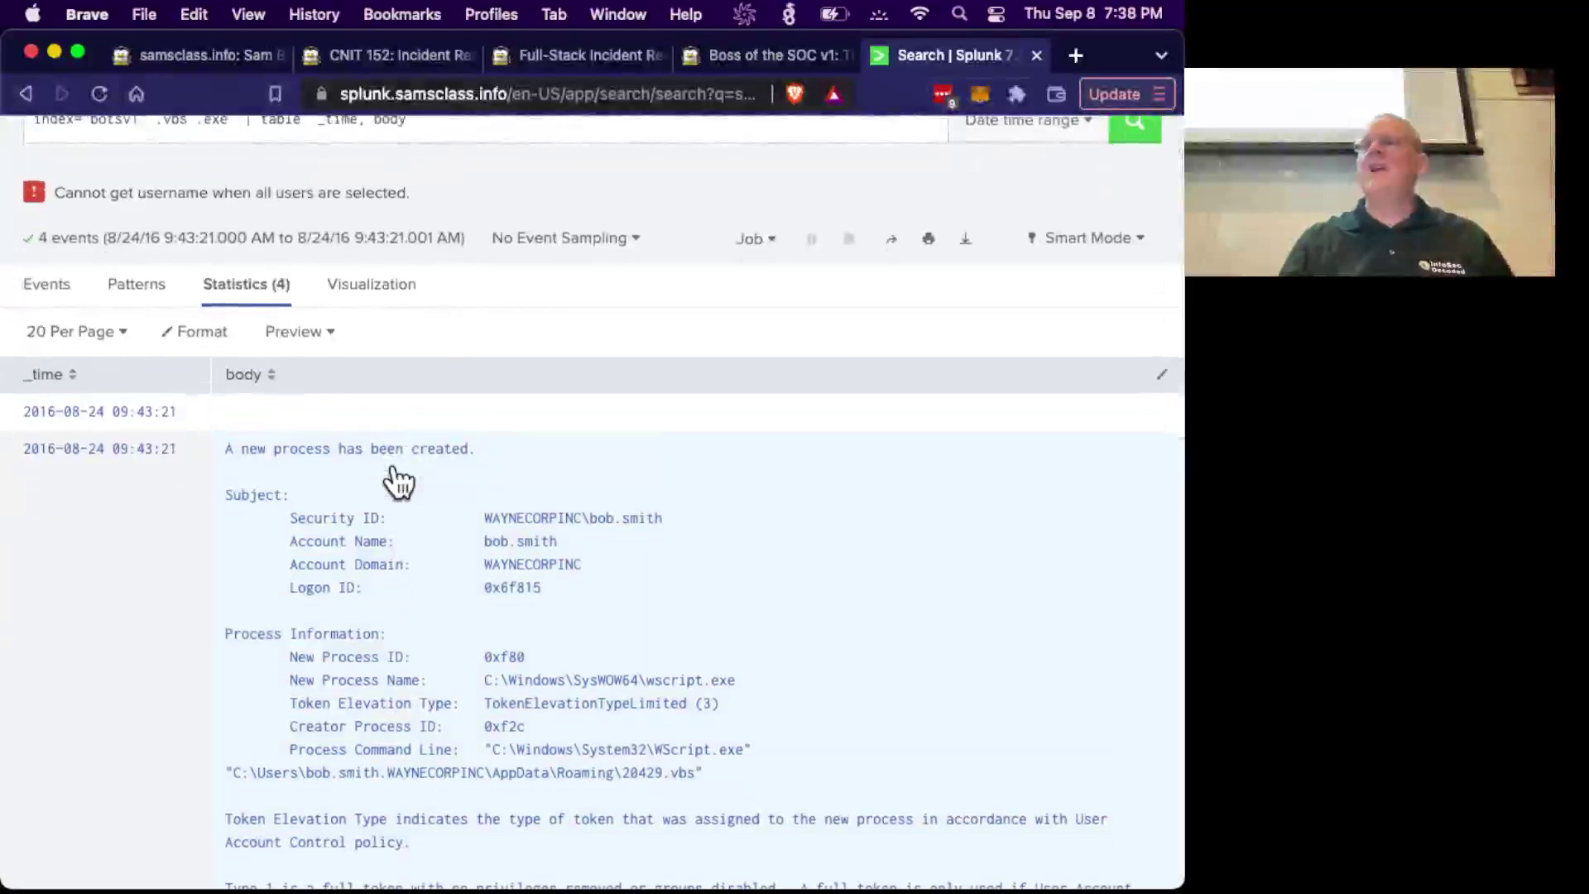
scroll(398, 481, down, 15)
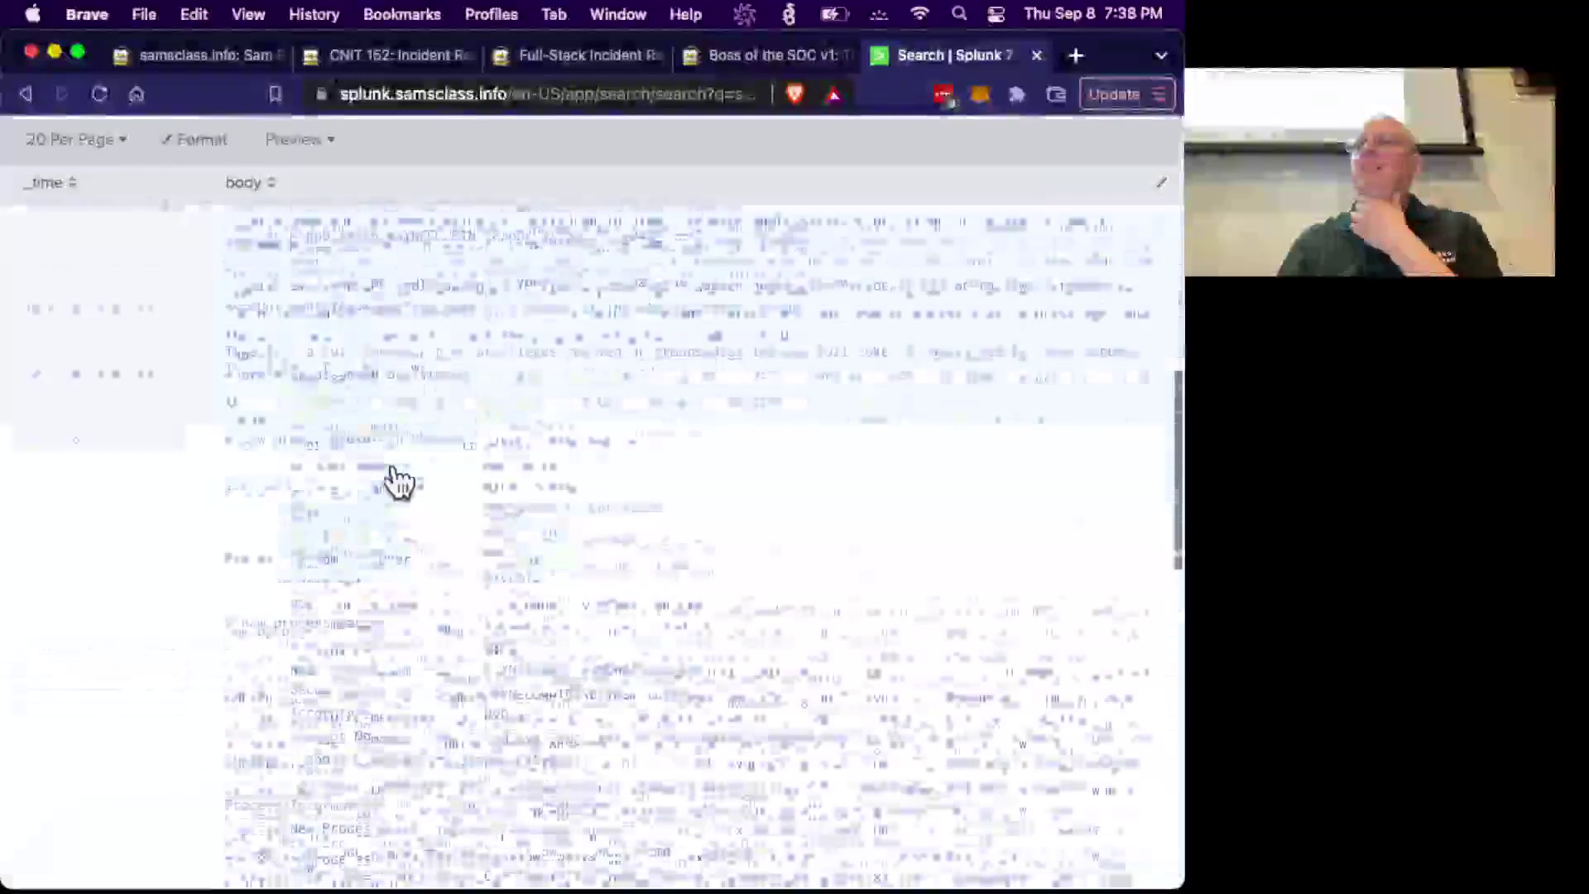
scroll(398, 482, down, 5)
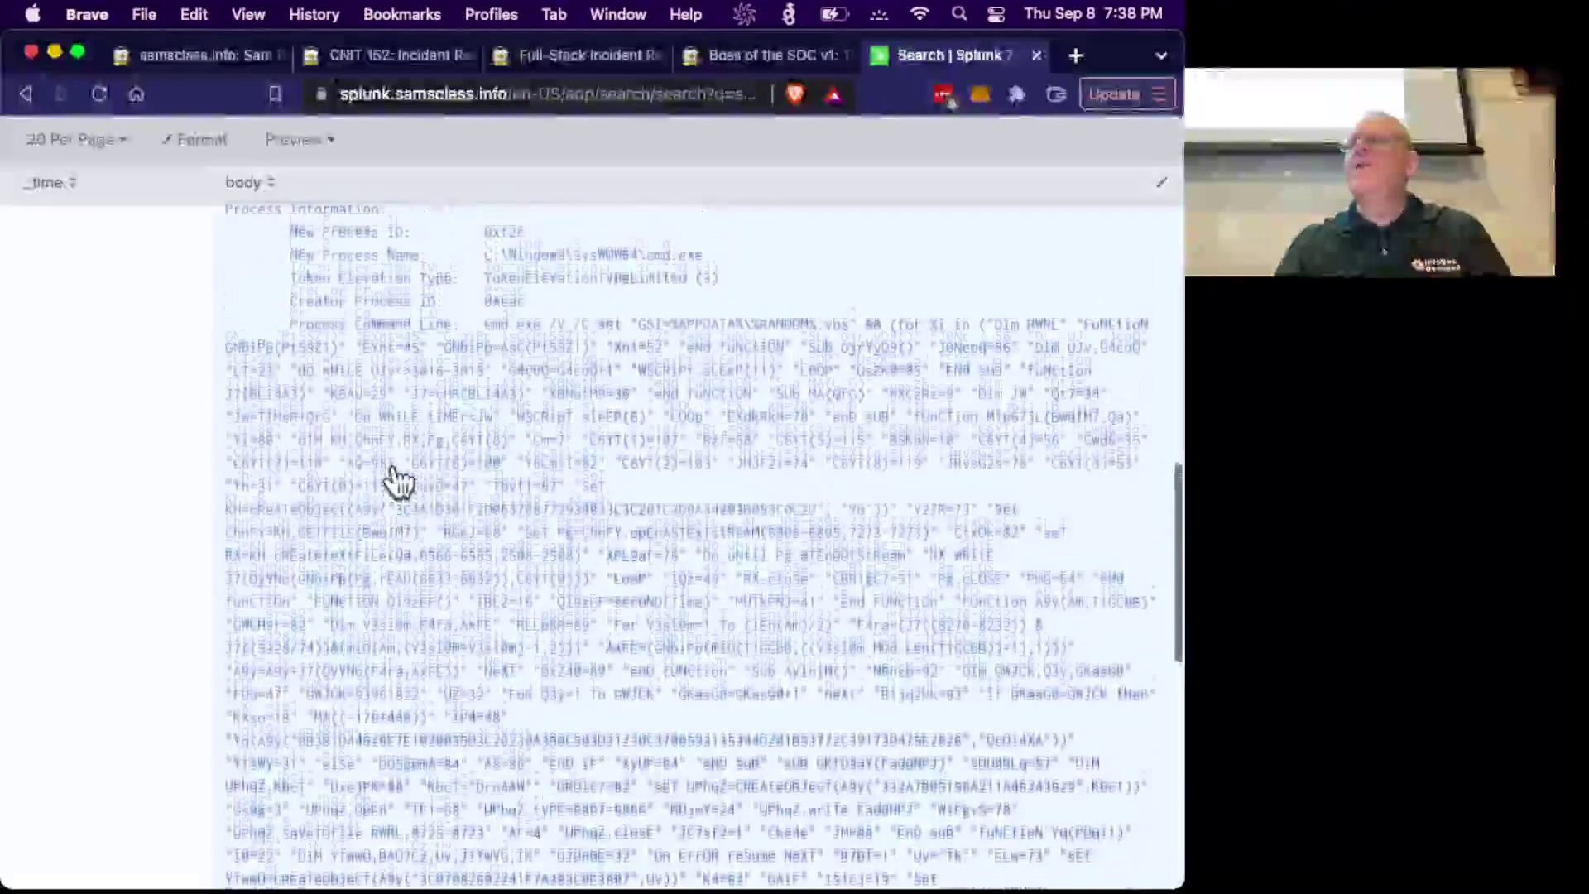
scroll(819, 344, up, 20)
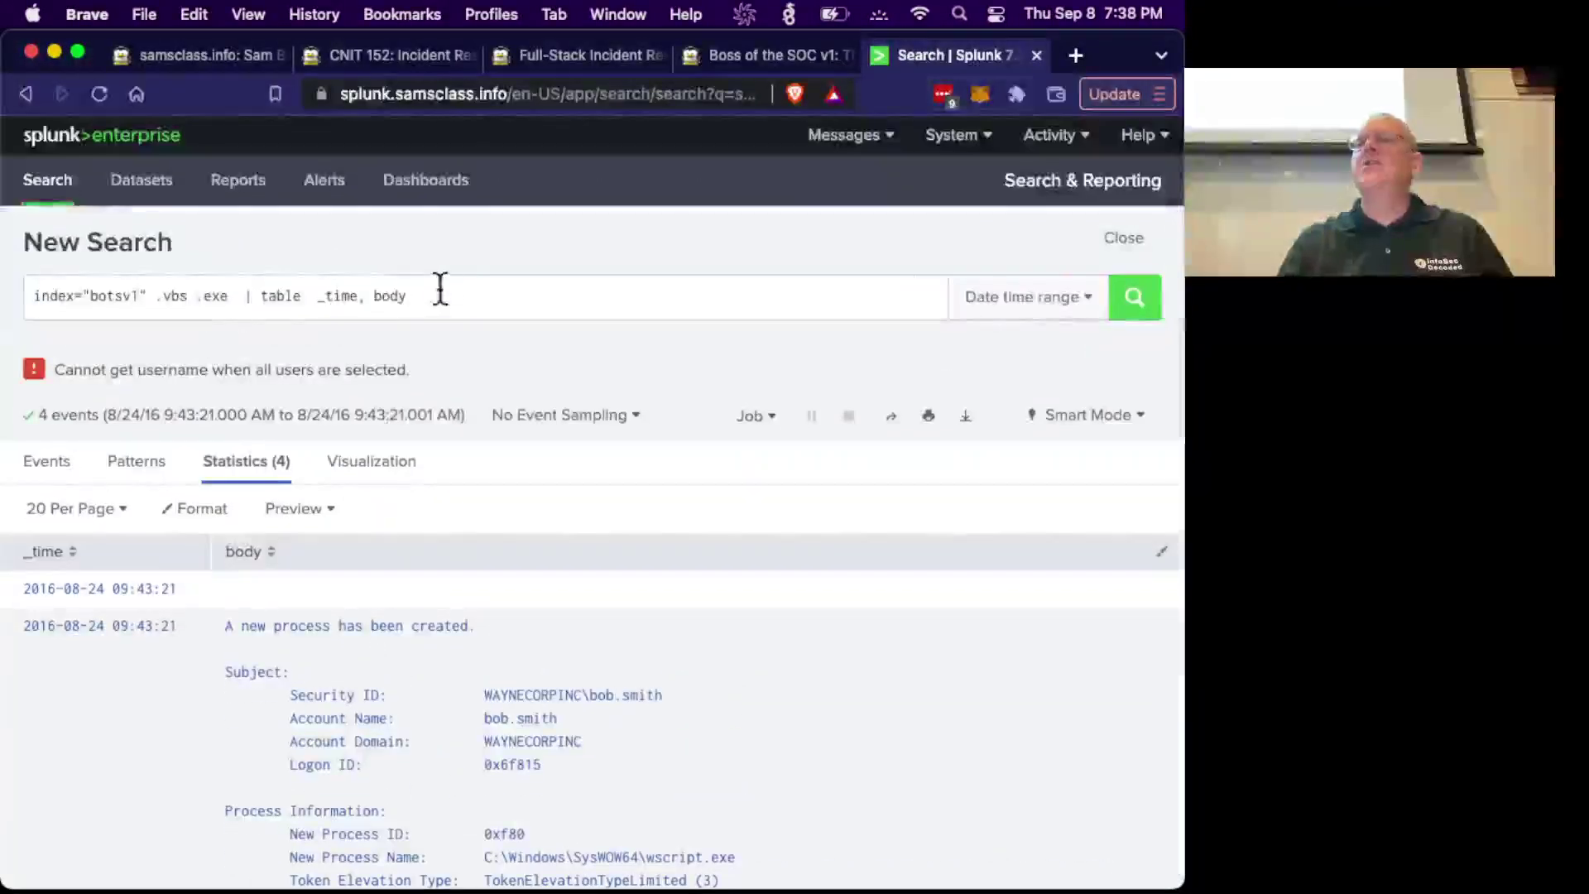
click(234, 298)
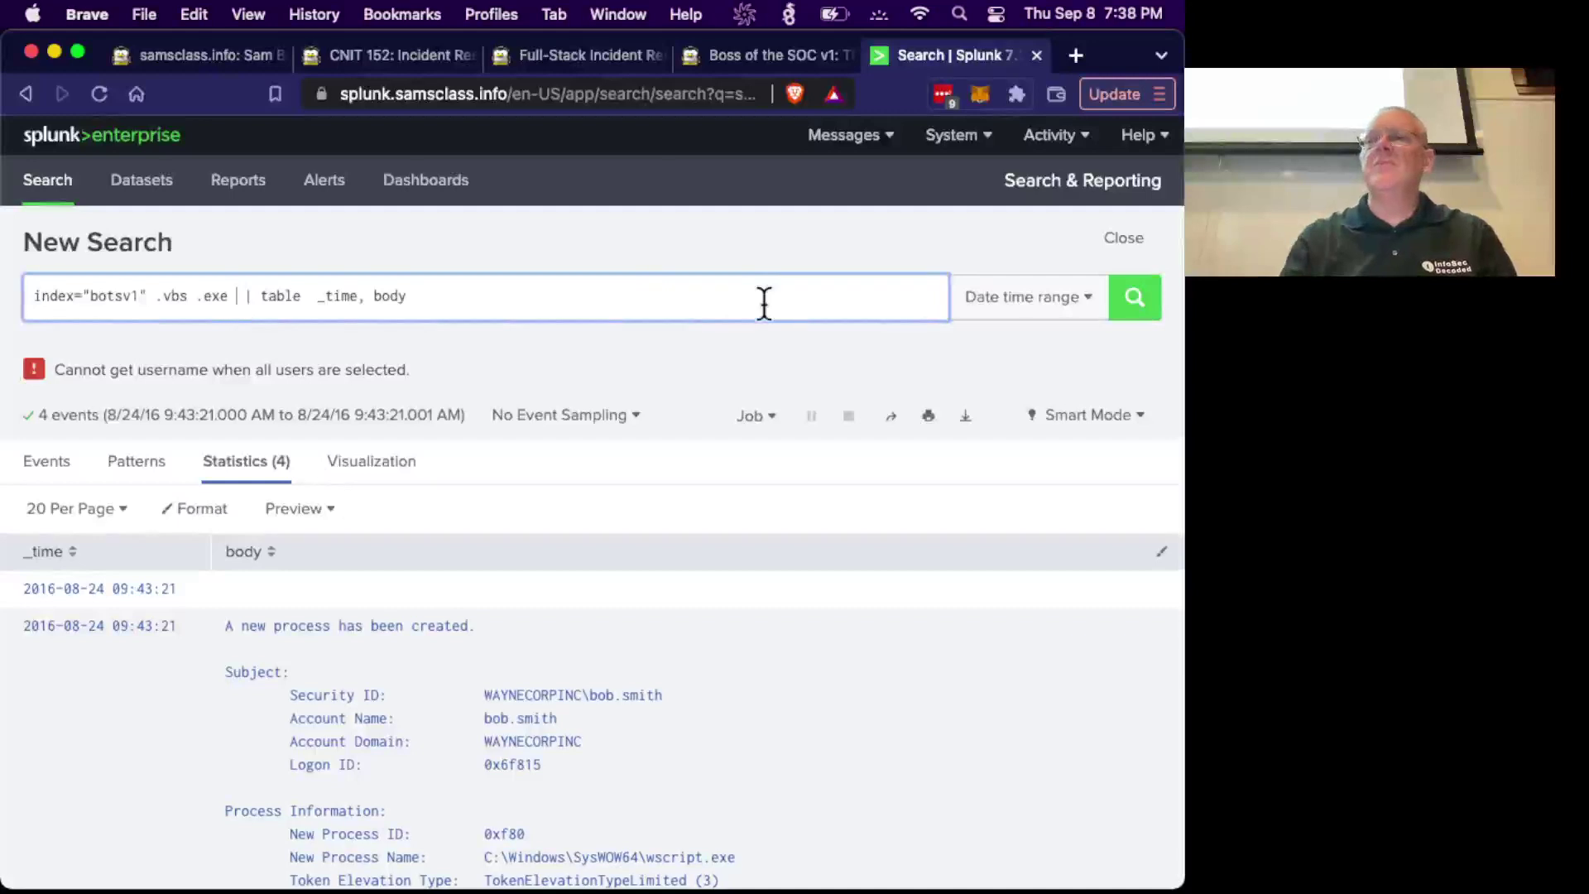
text(RANDOM)
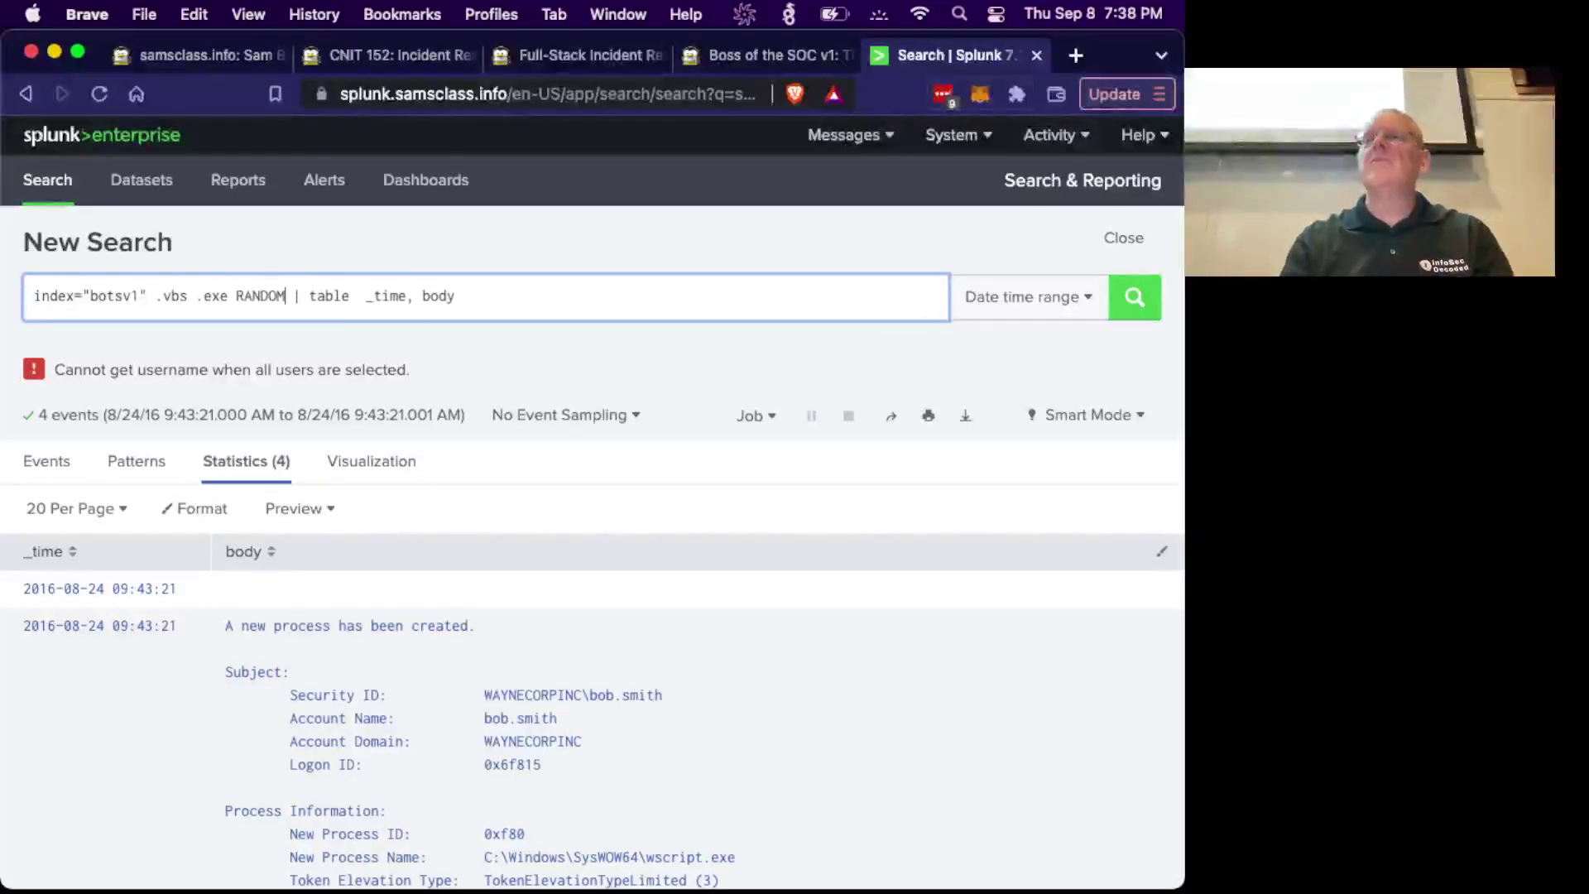
click(1136, 315)
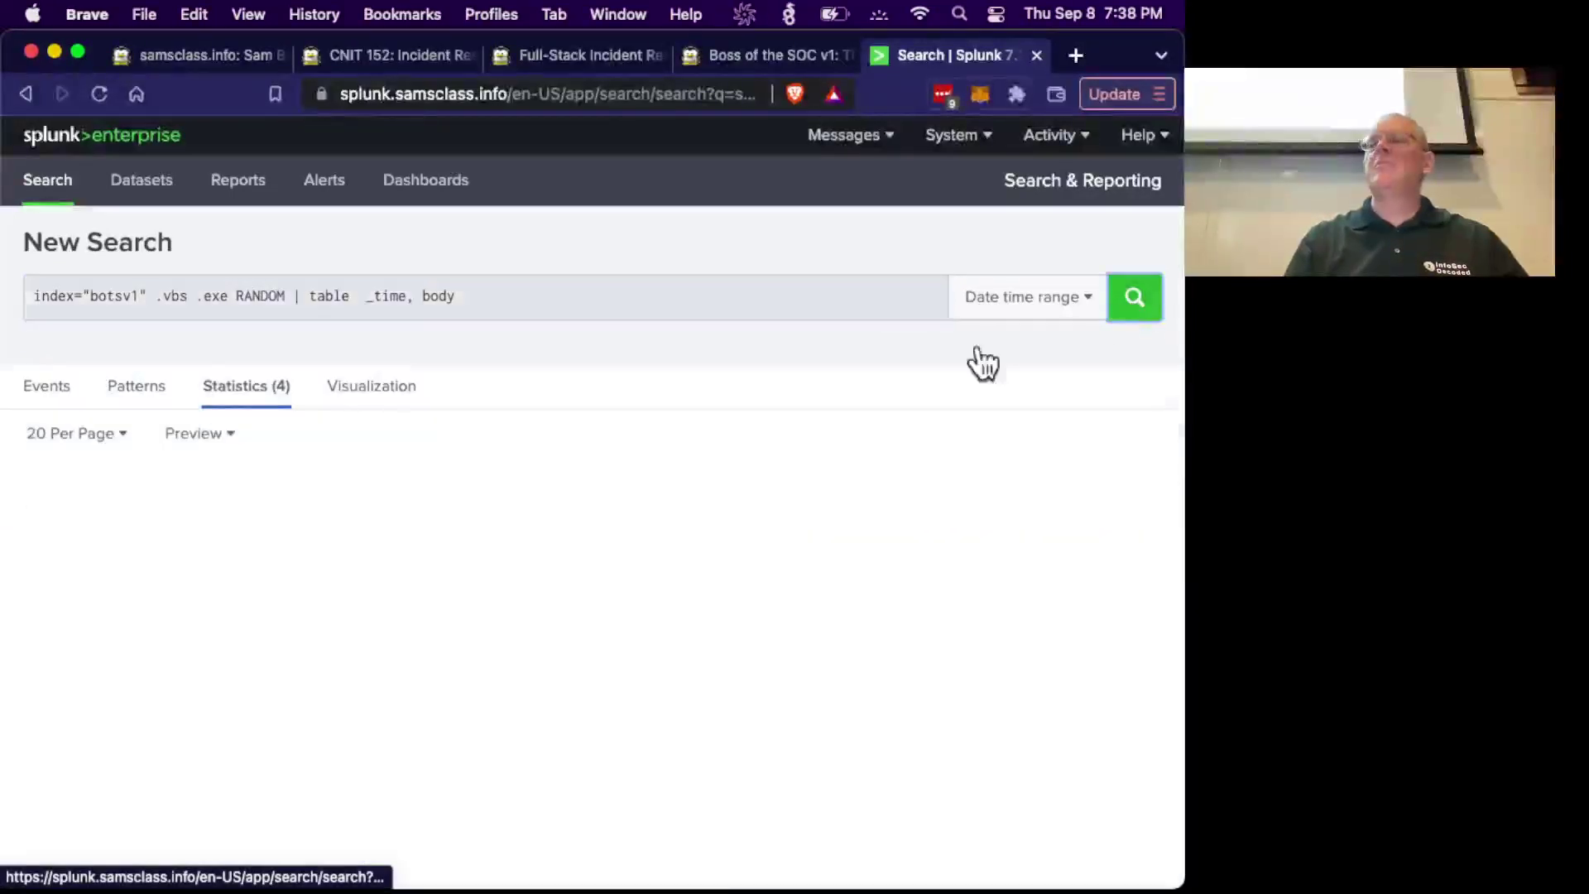
scroll(487, 633, down, 4)
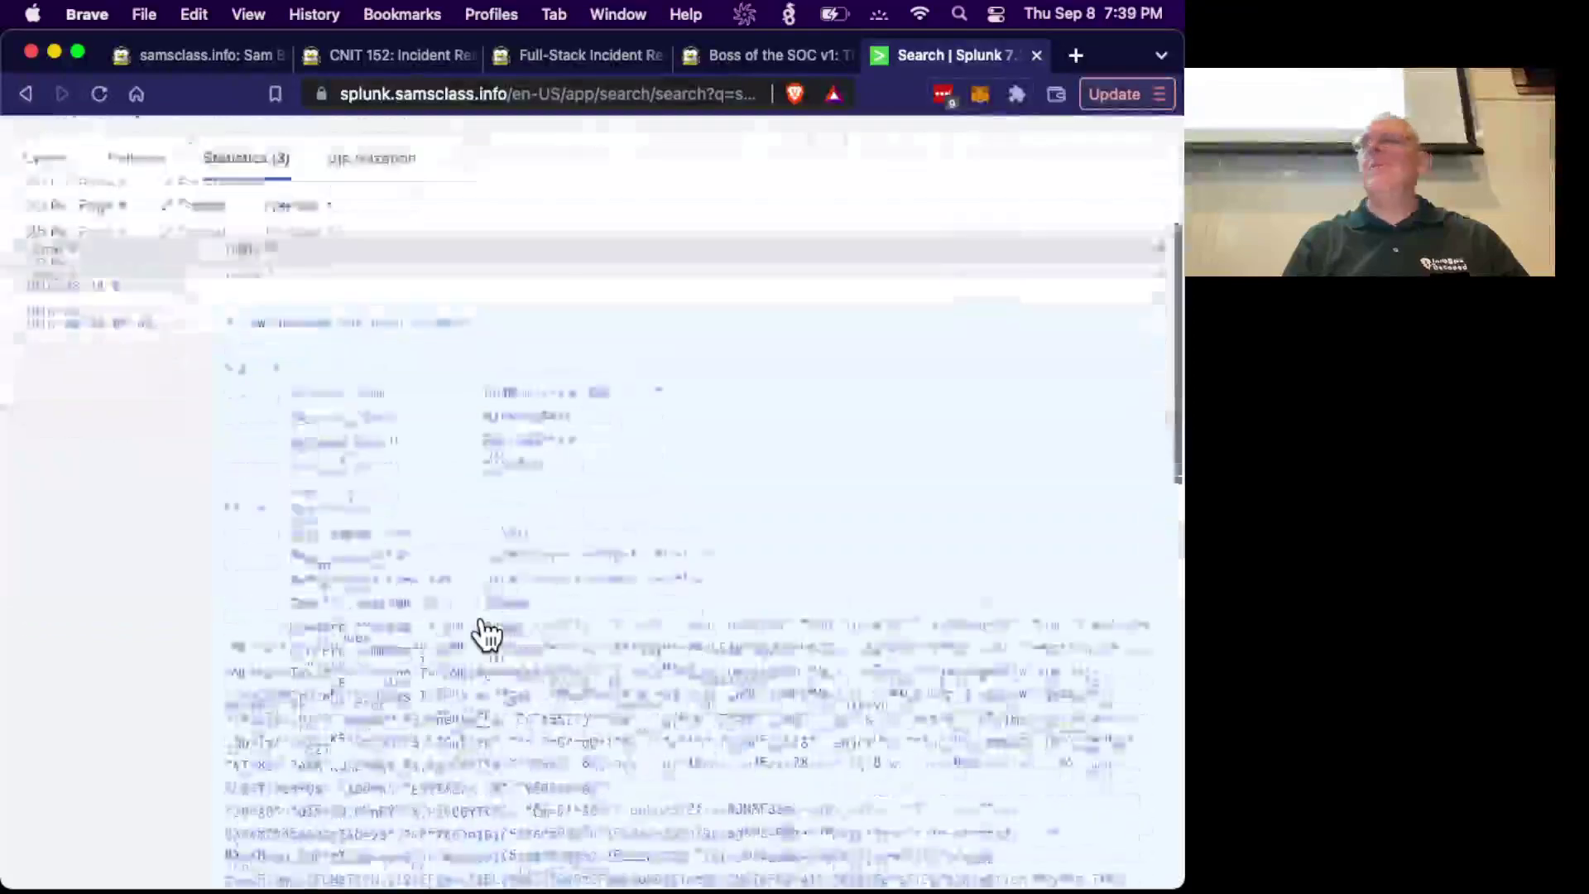
scroll(486, 633, down, 10)
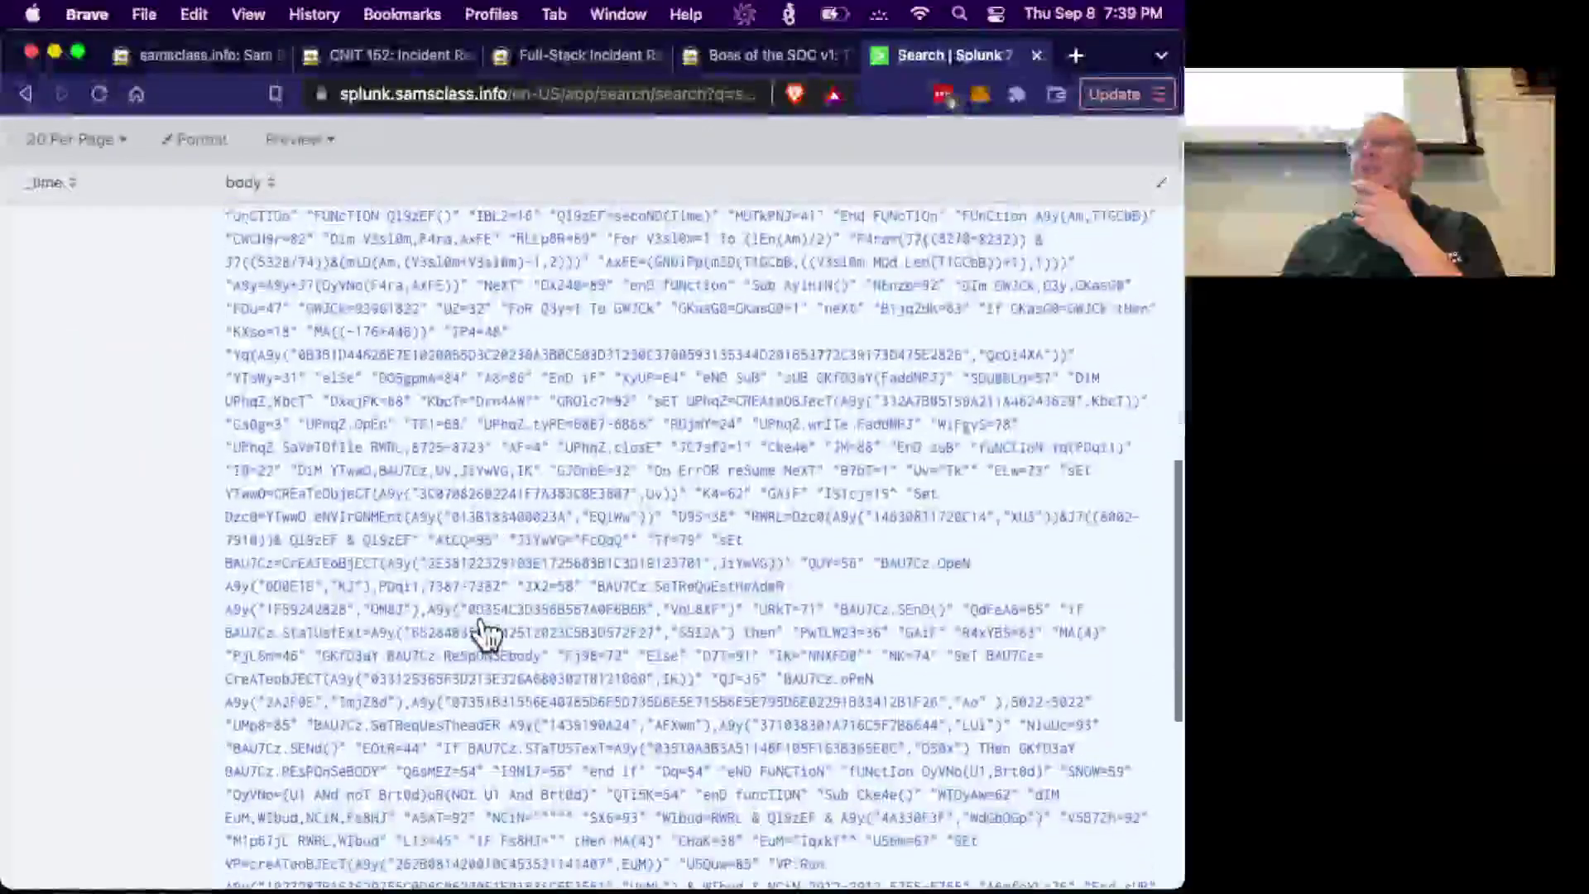
scroll(487, 633, up, 1)
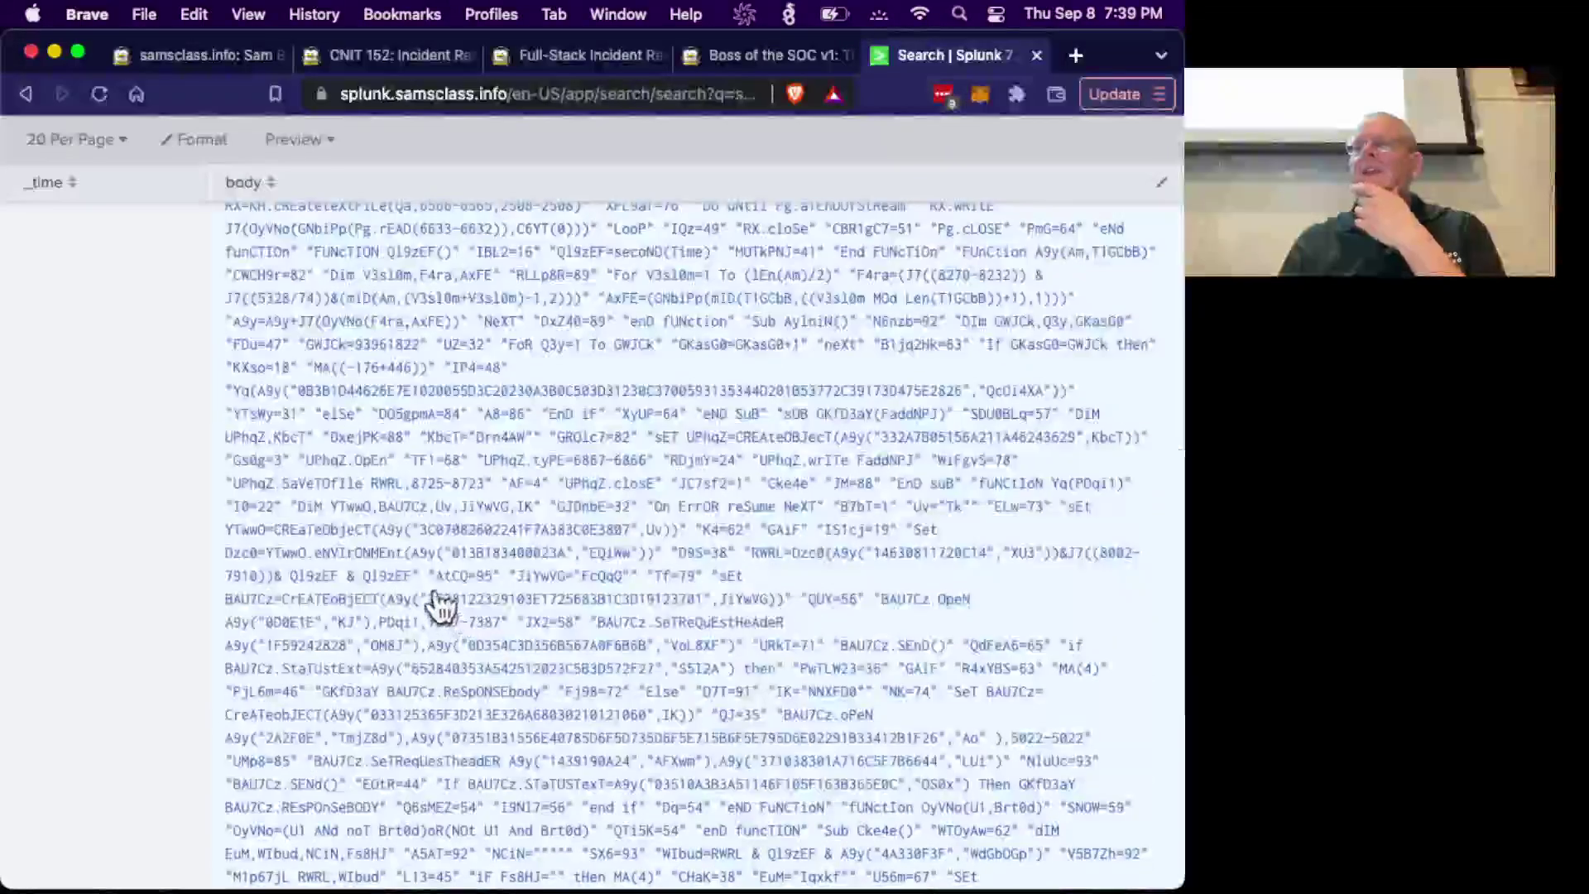
scroll(468, 598, up, 15)
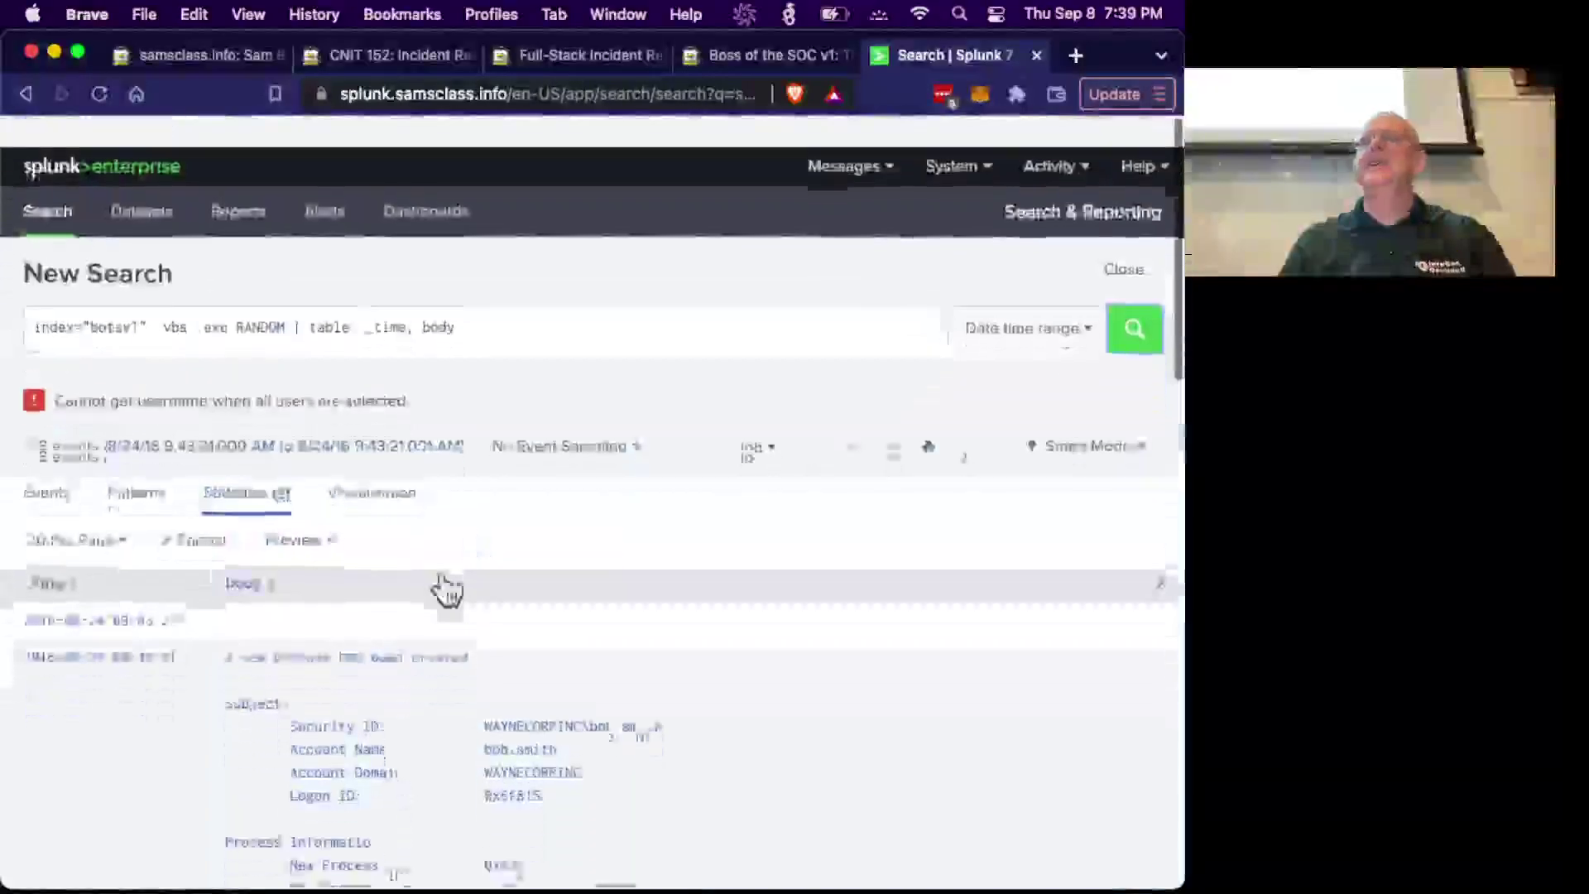
Try ATCQ instead of RANDOM as the filter term, review the results, and rerun the search without the extra term.
double_click(270, 290)
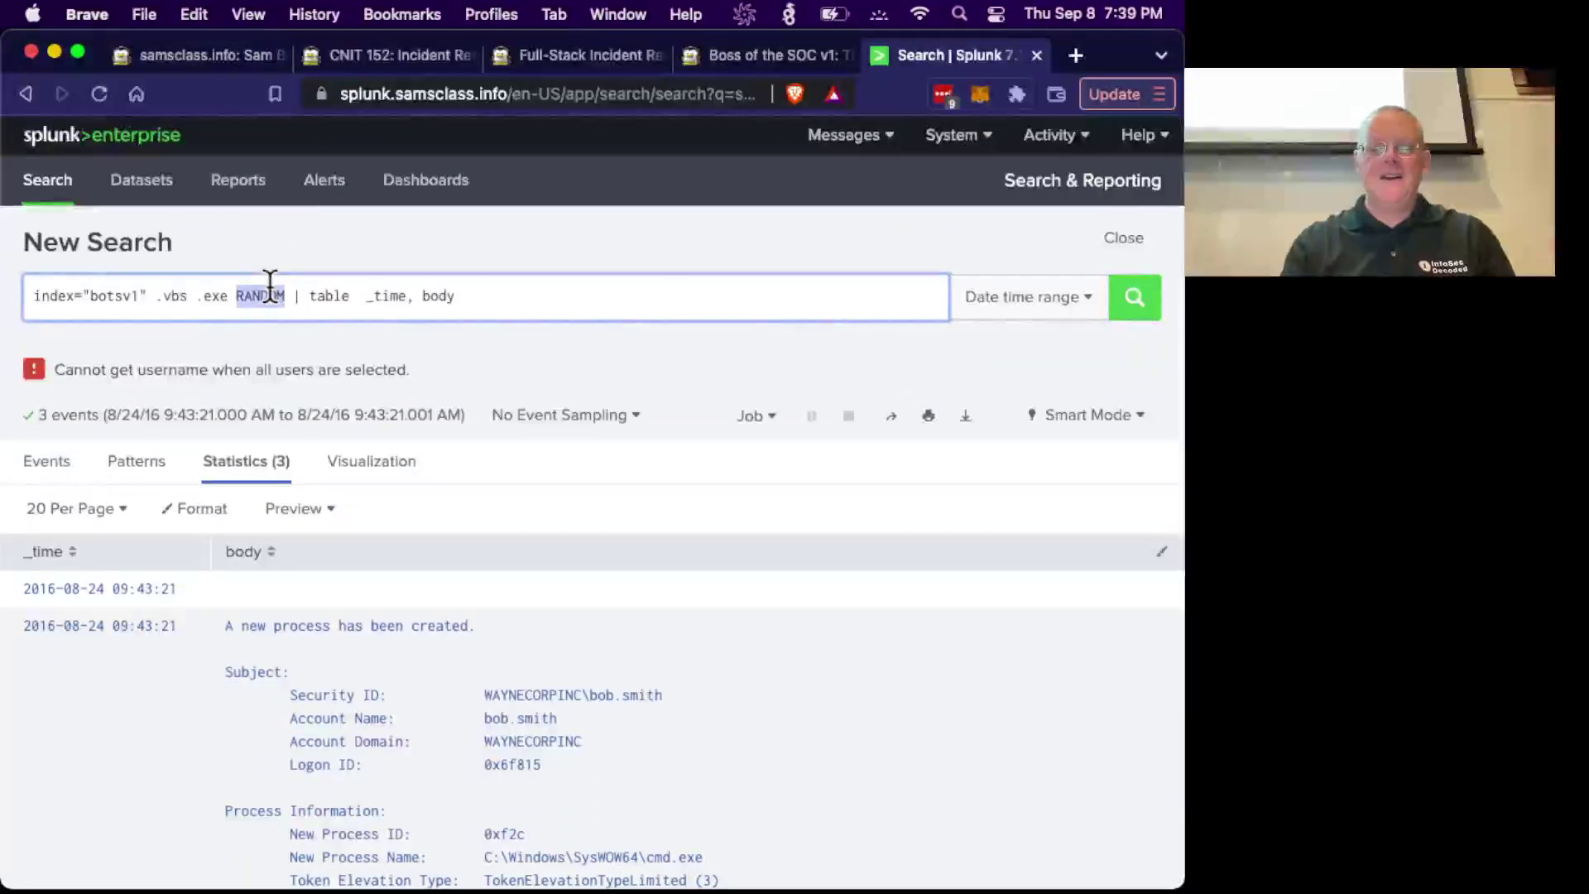
text(A)
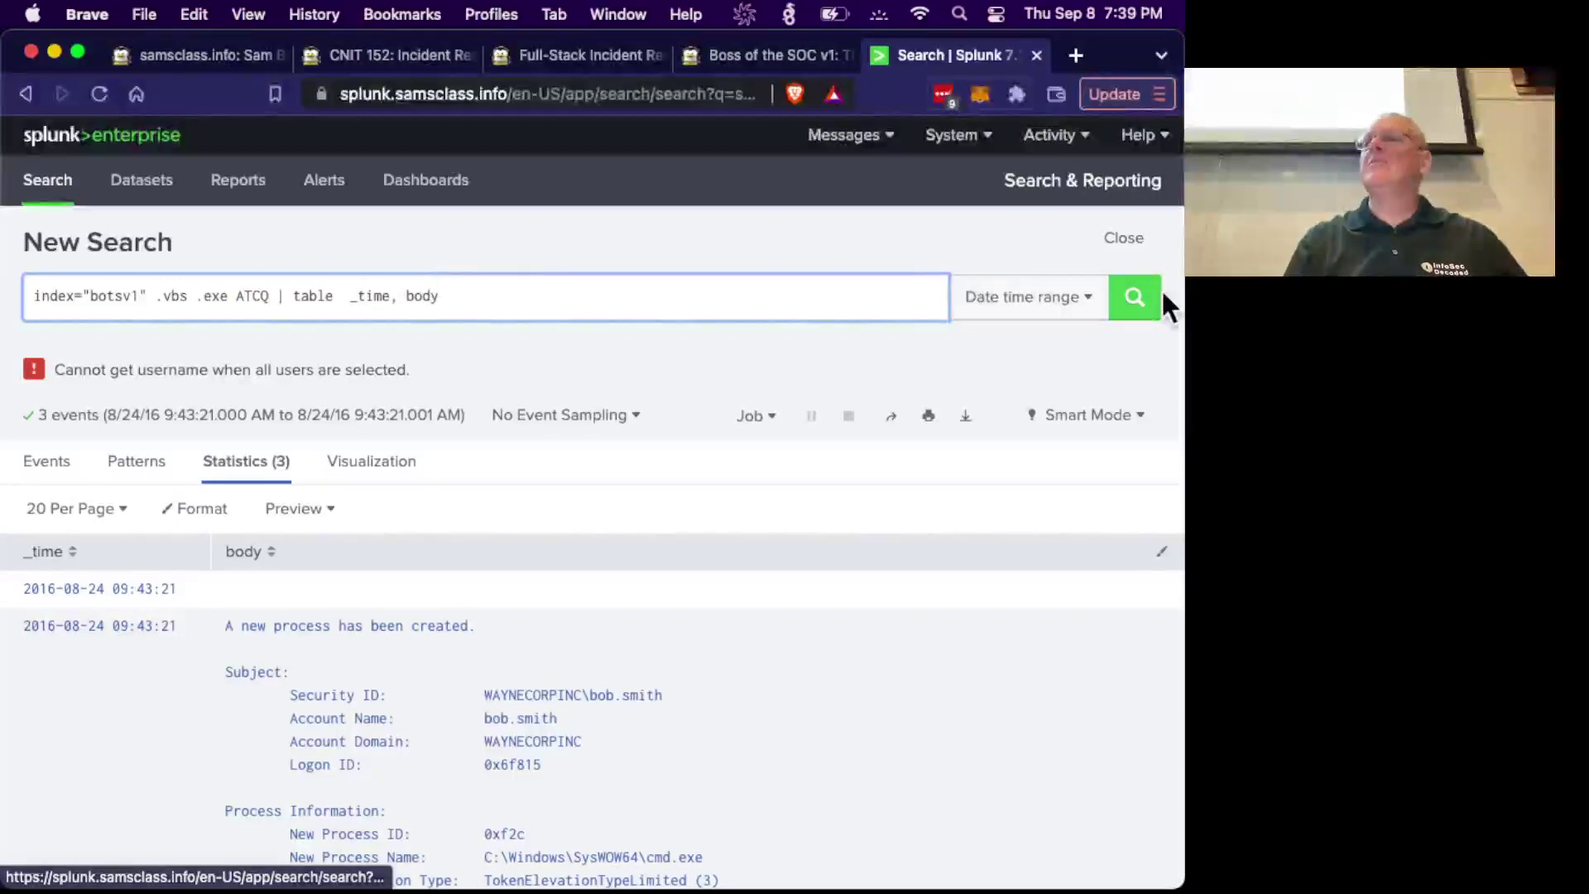
click(1138, 303)
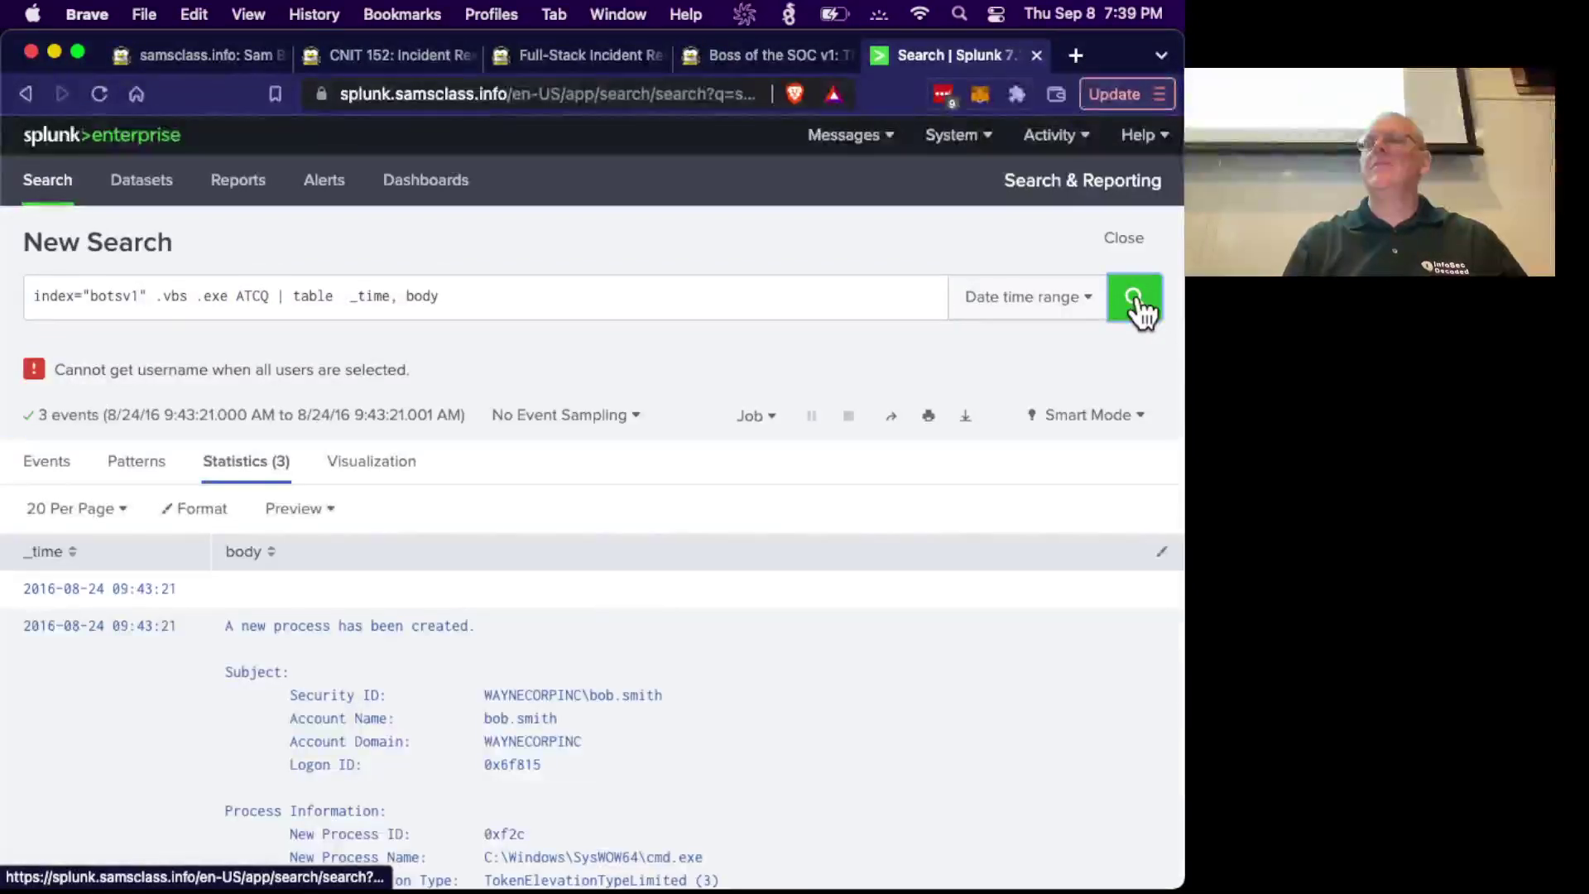
scroll(700, 727, down, 10)
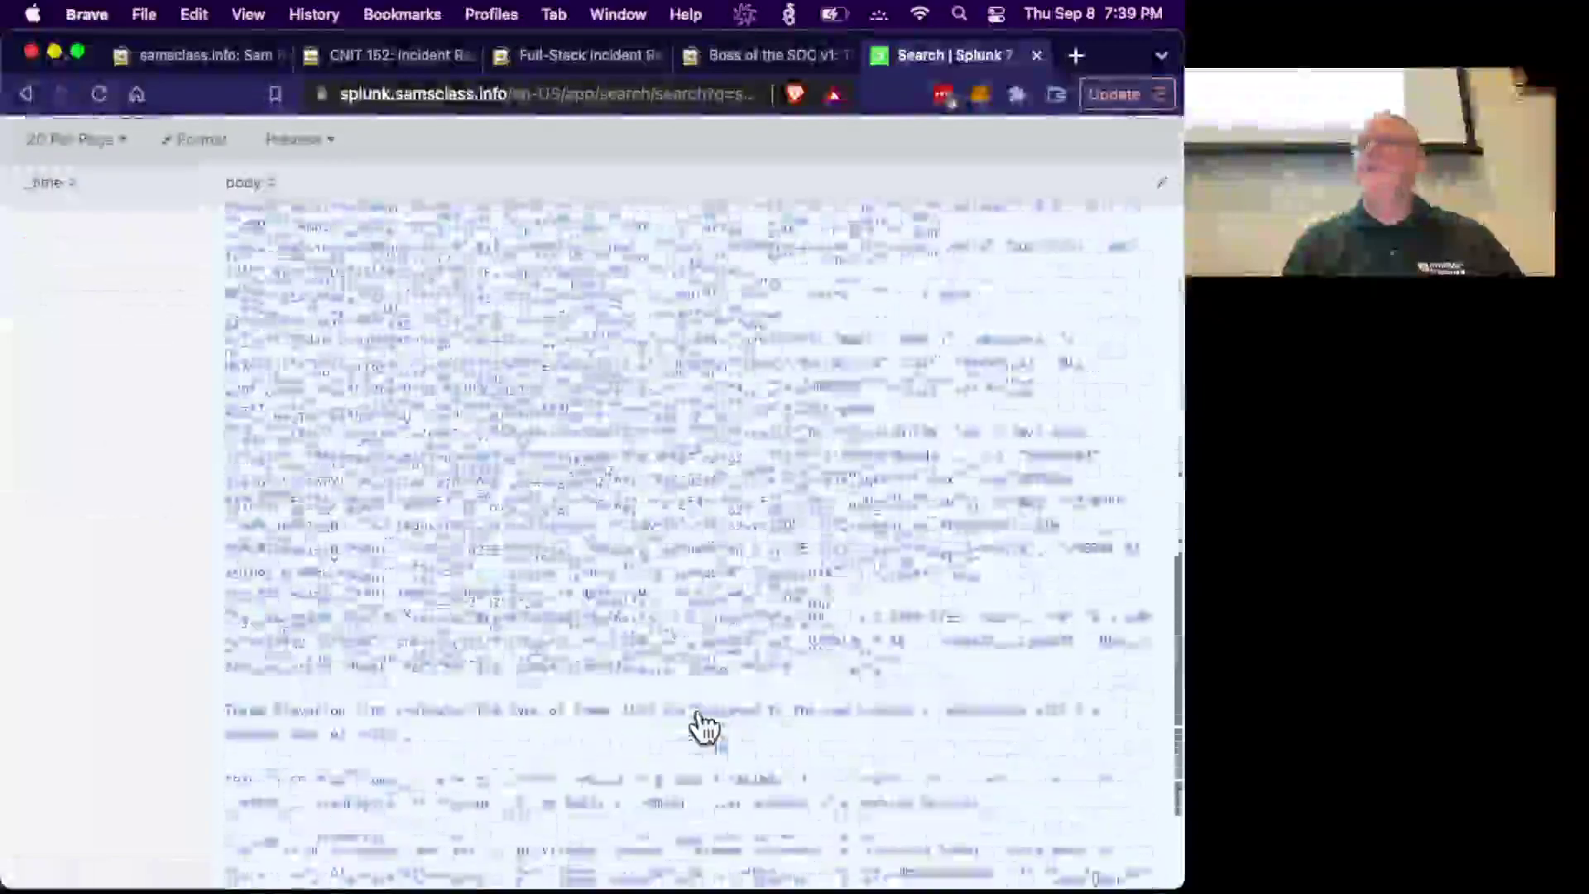
scroll(704, 726, down, 3)
scroll(703, 726, up, 5)
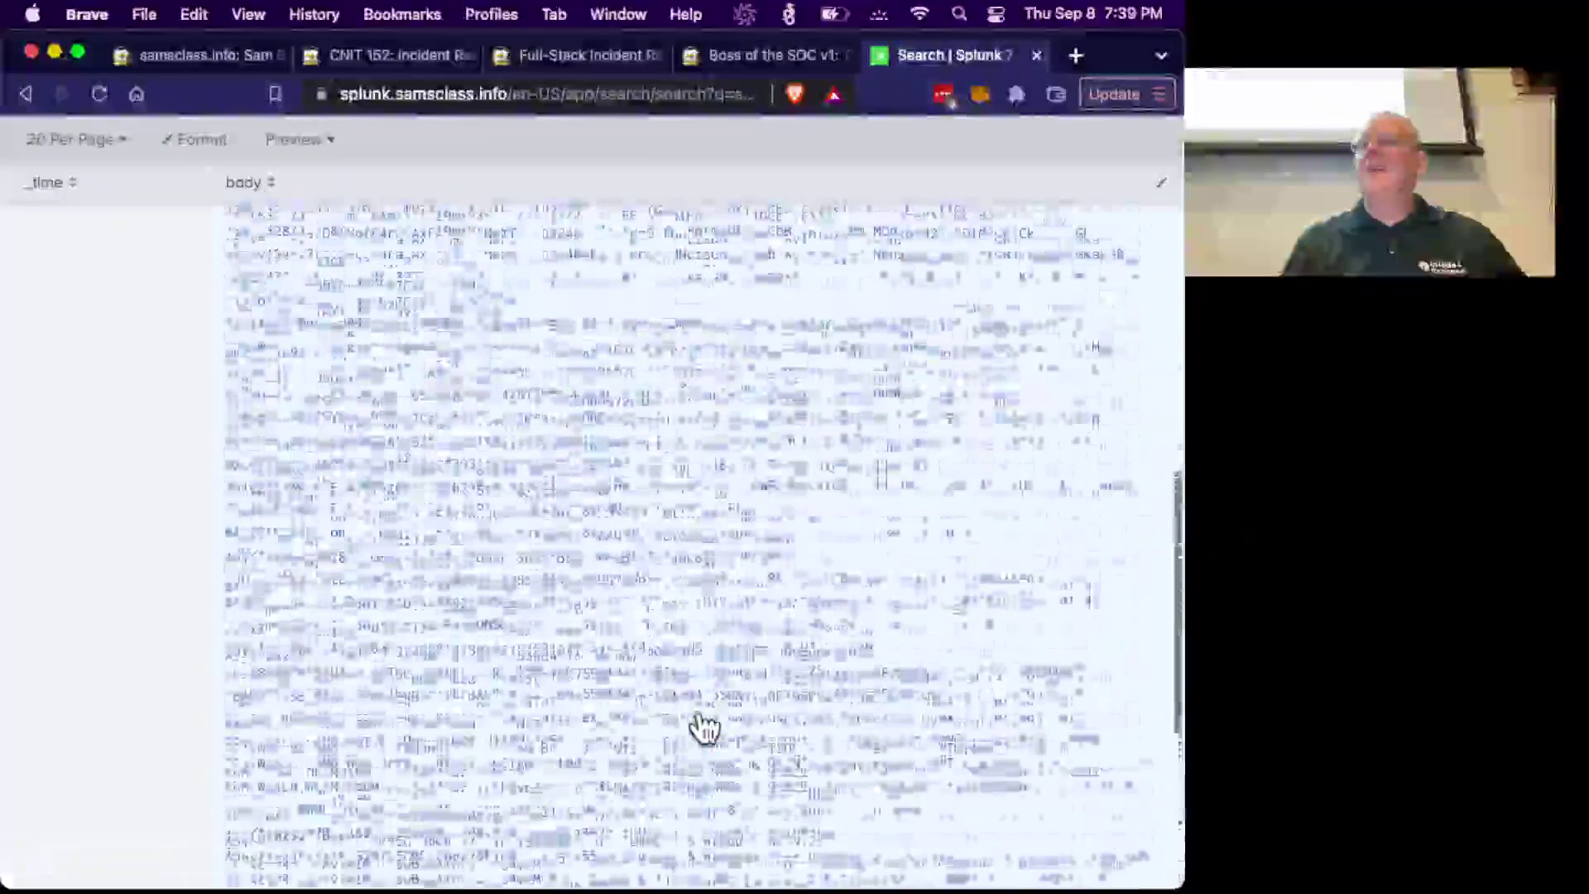
scroll(703, 727, up, 10)
scroll(703, 727, down, 4)
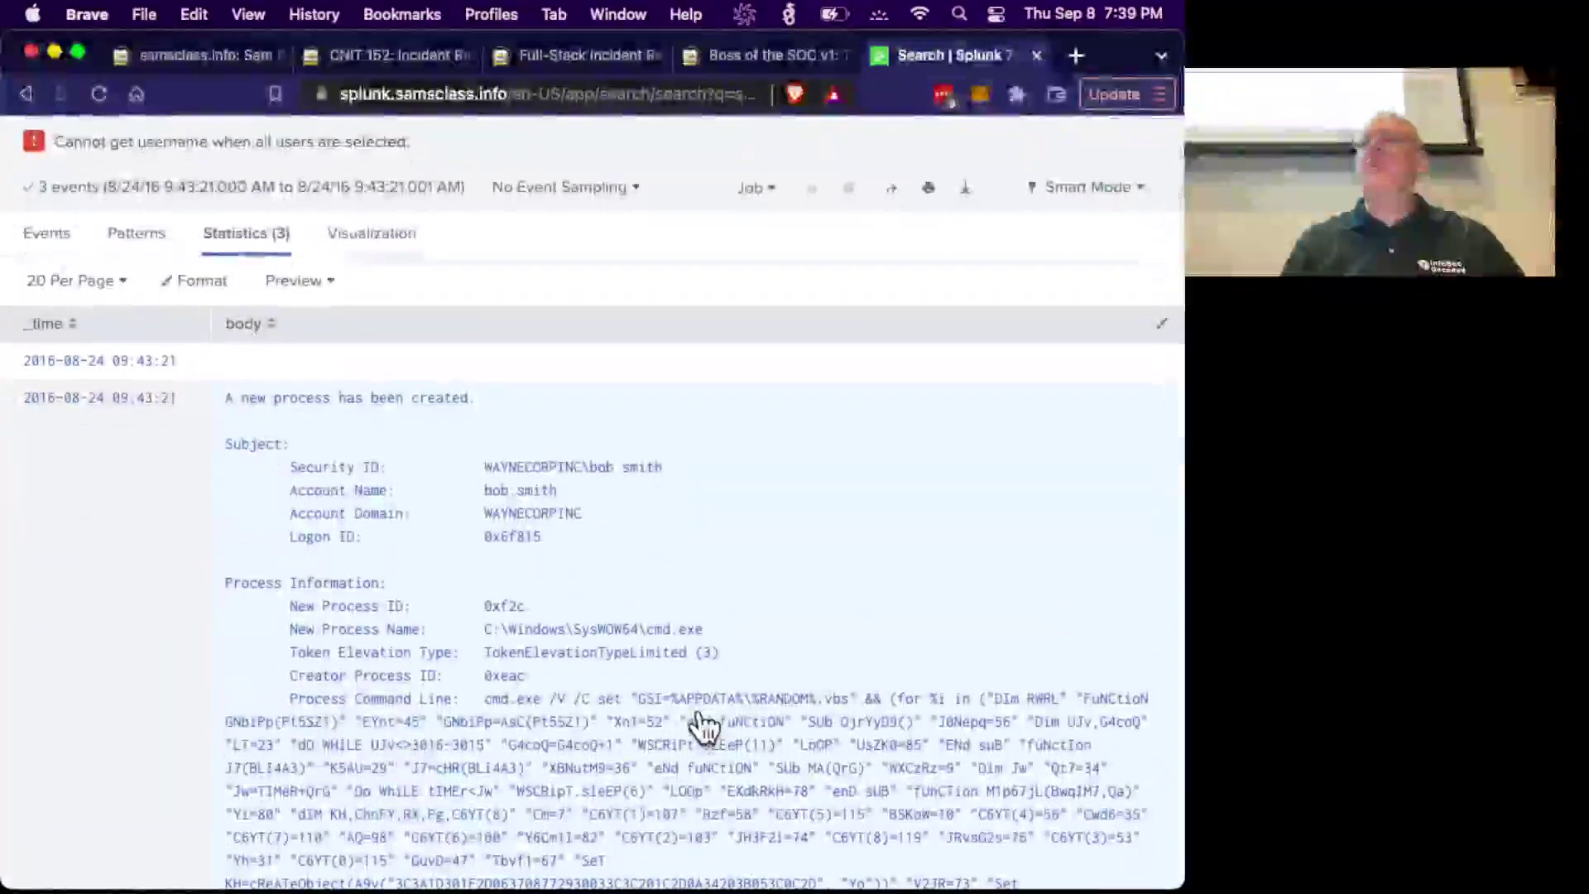
scroll(699, 727, up, 3)
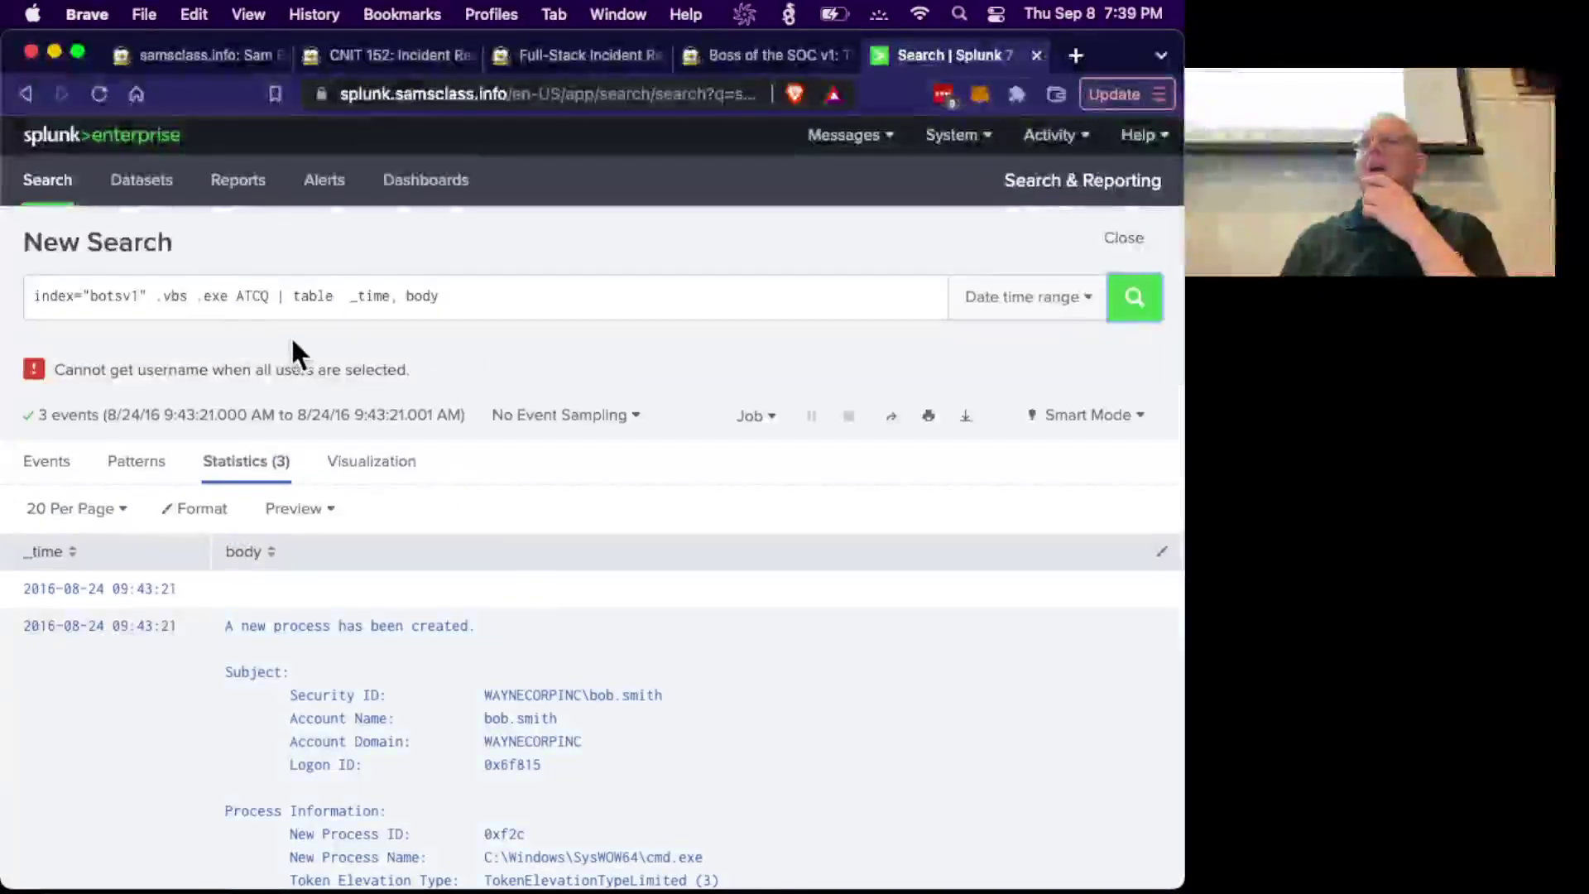
click(256, 297)
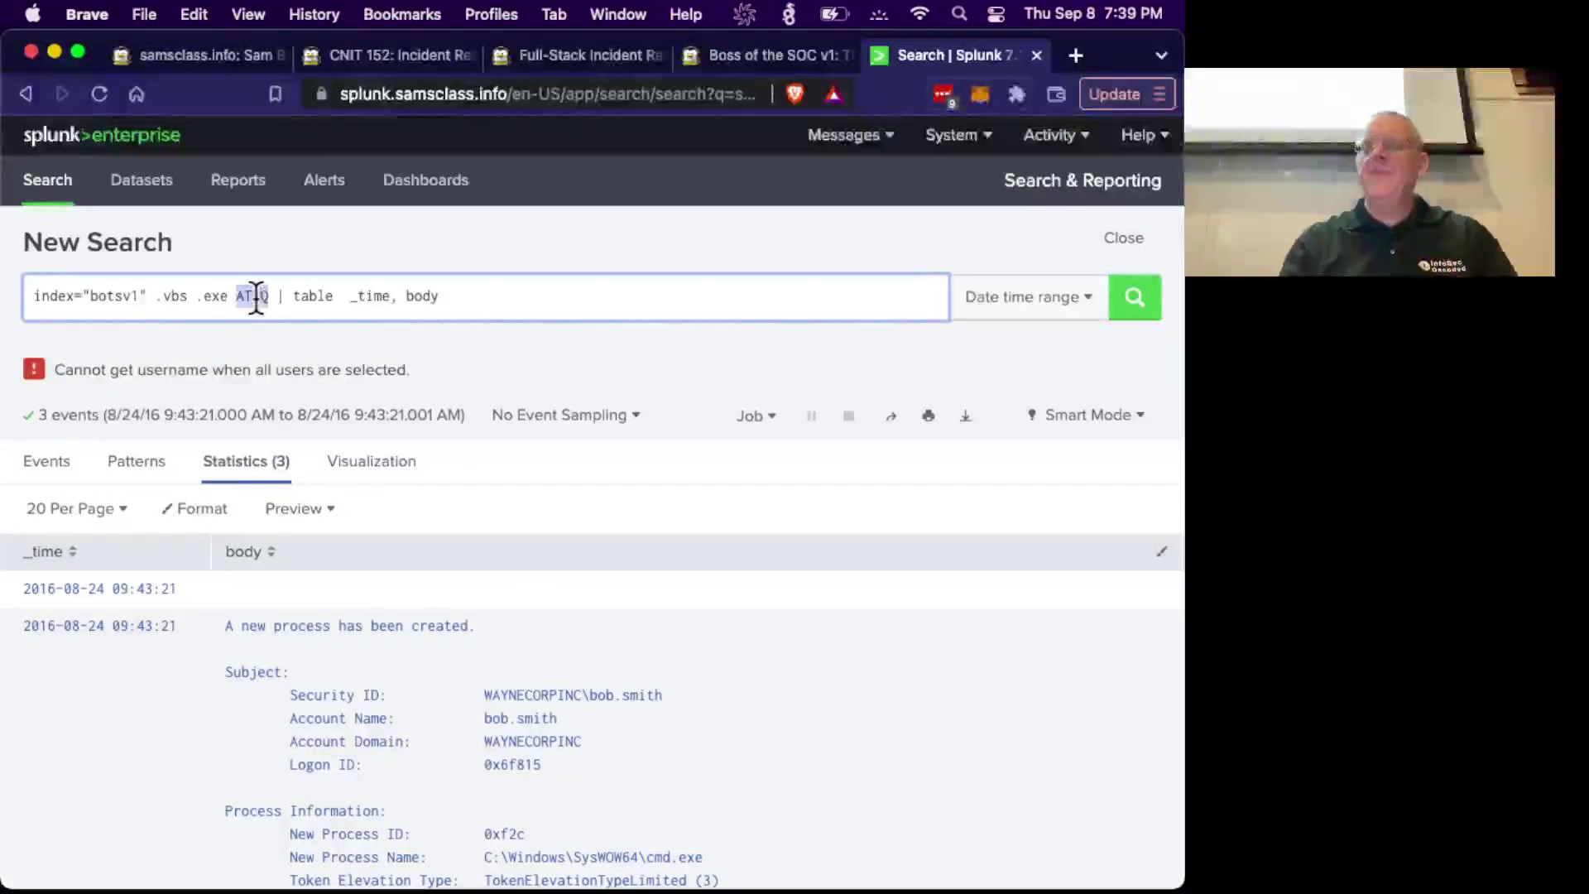
key(Return)
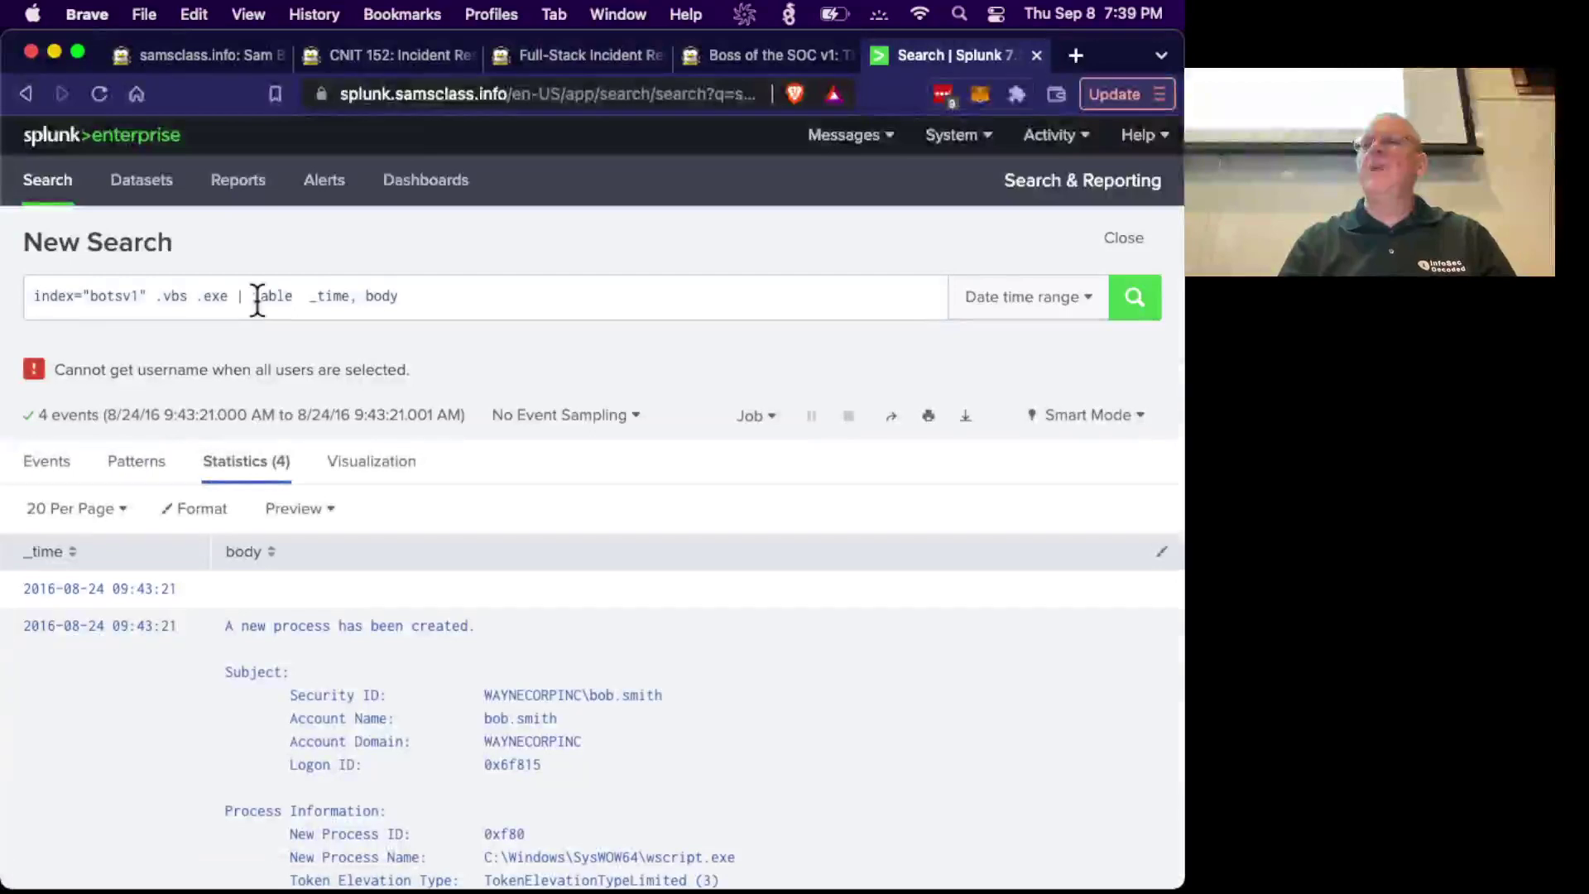
Try adding "Process Command Line" as a table column after body, run the search, and compare the new column with the cmd.exe entry.
click(409, 296)
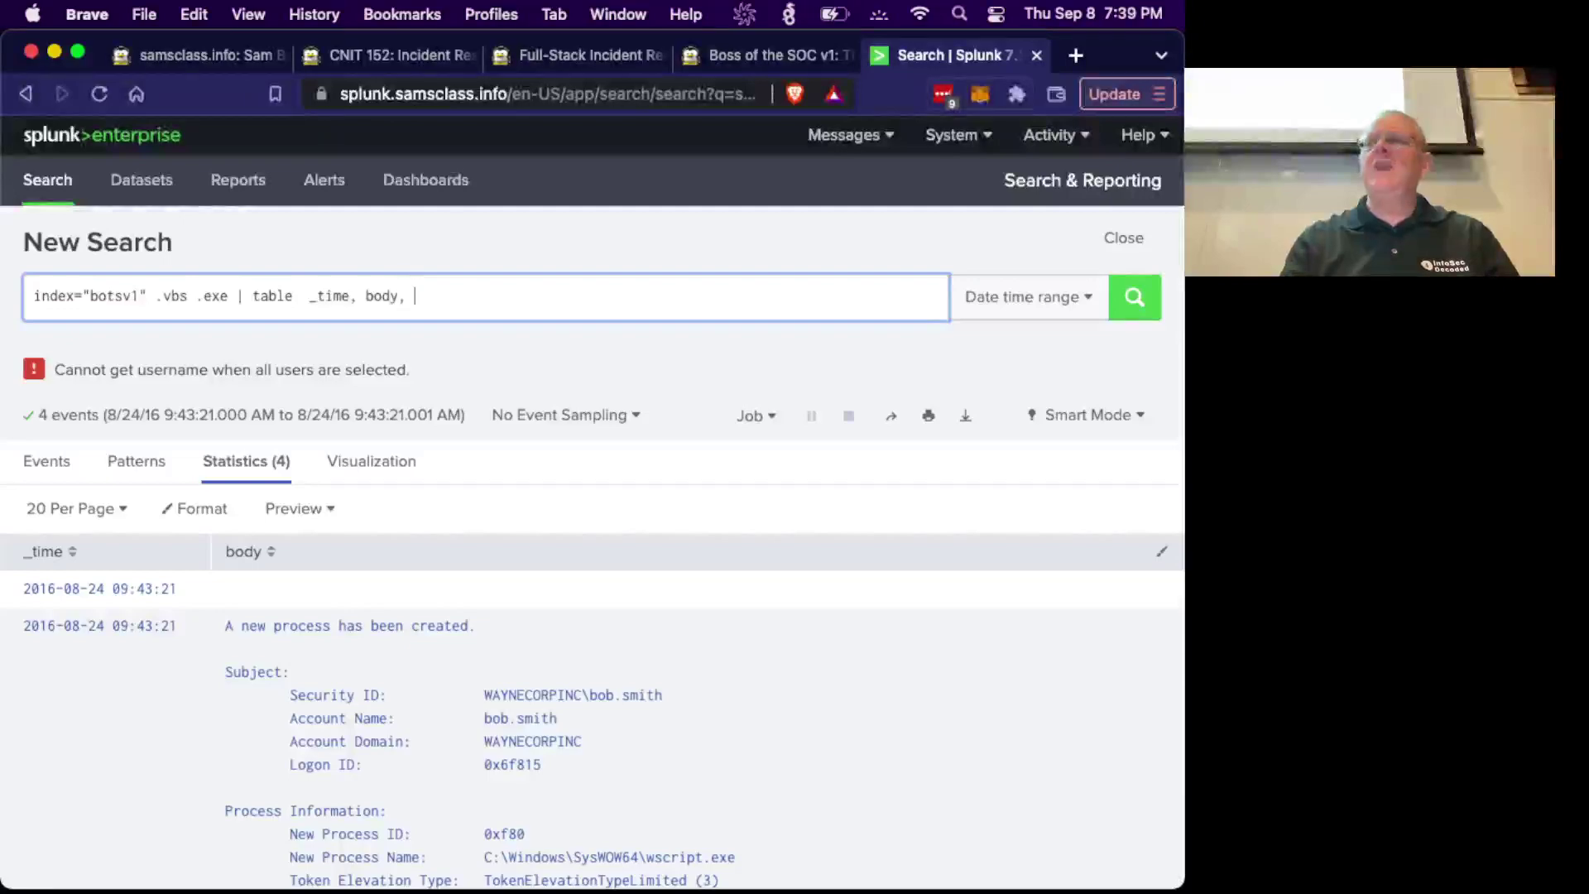
scroll(356, 774, down, 15)
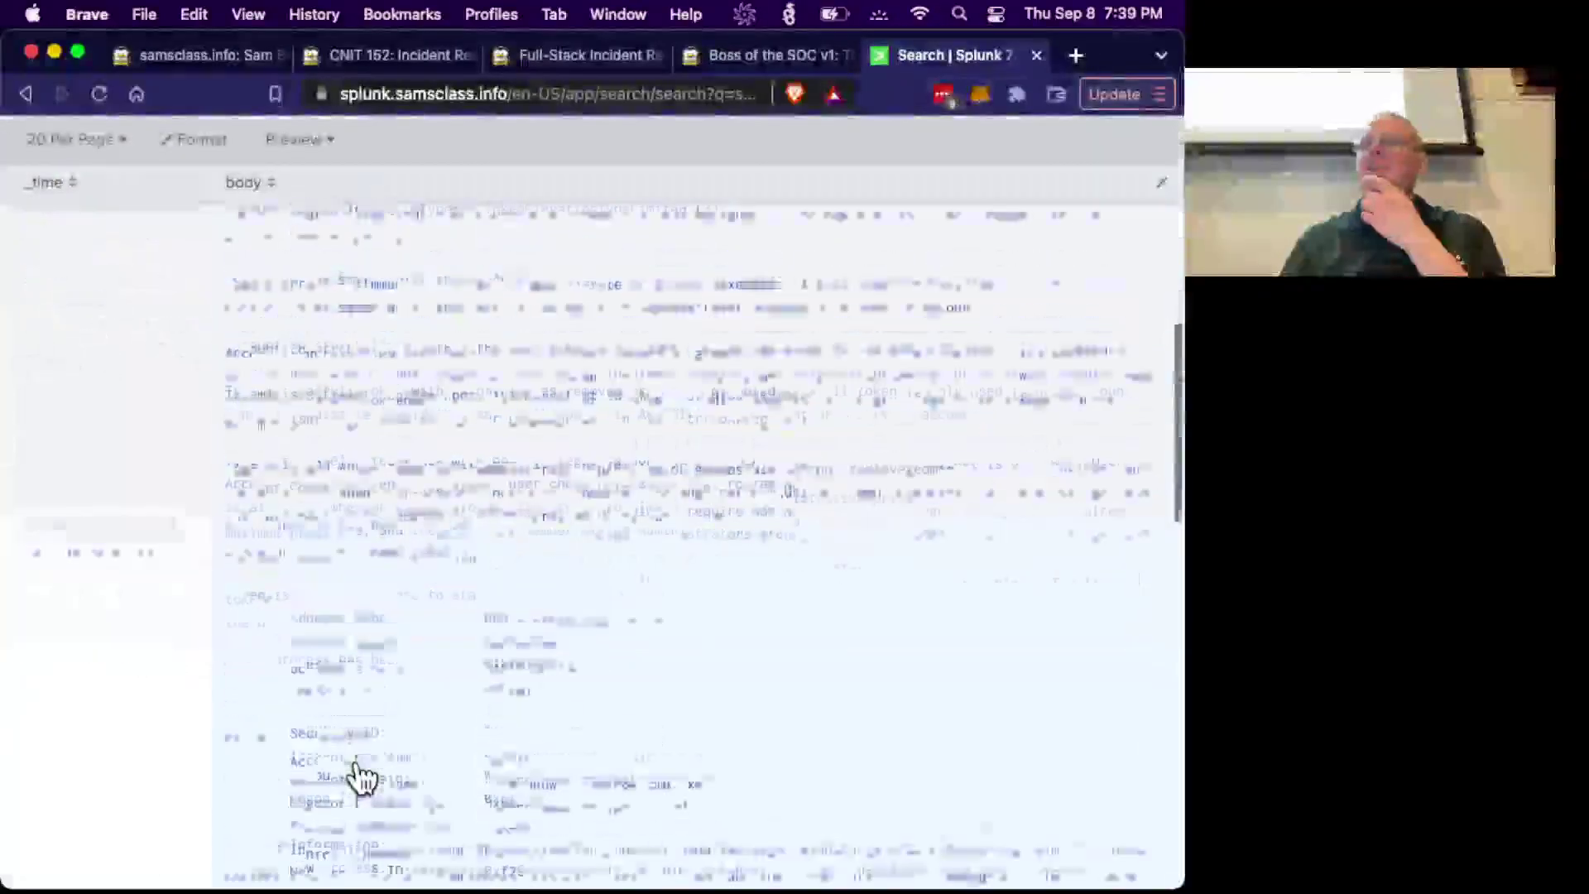
scroll(360, 776, down, 1)
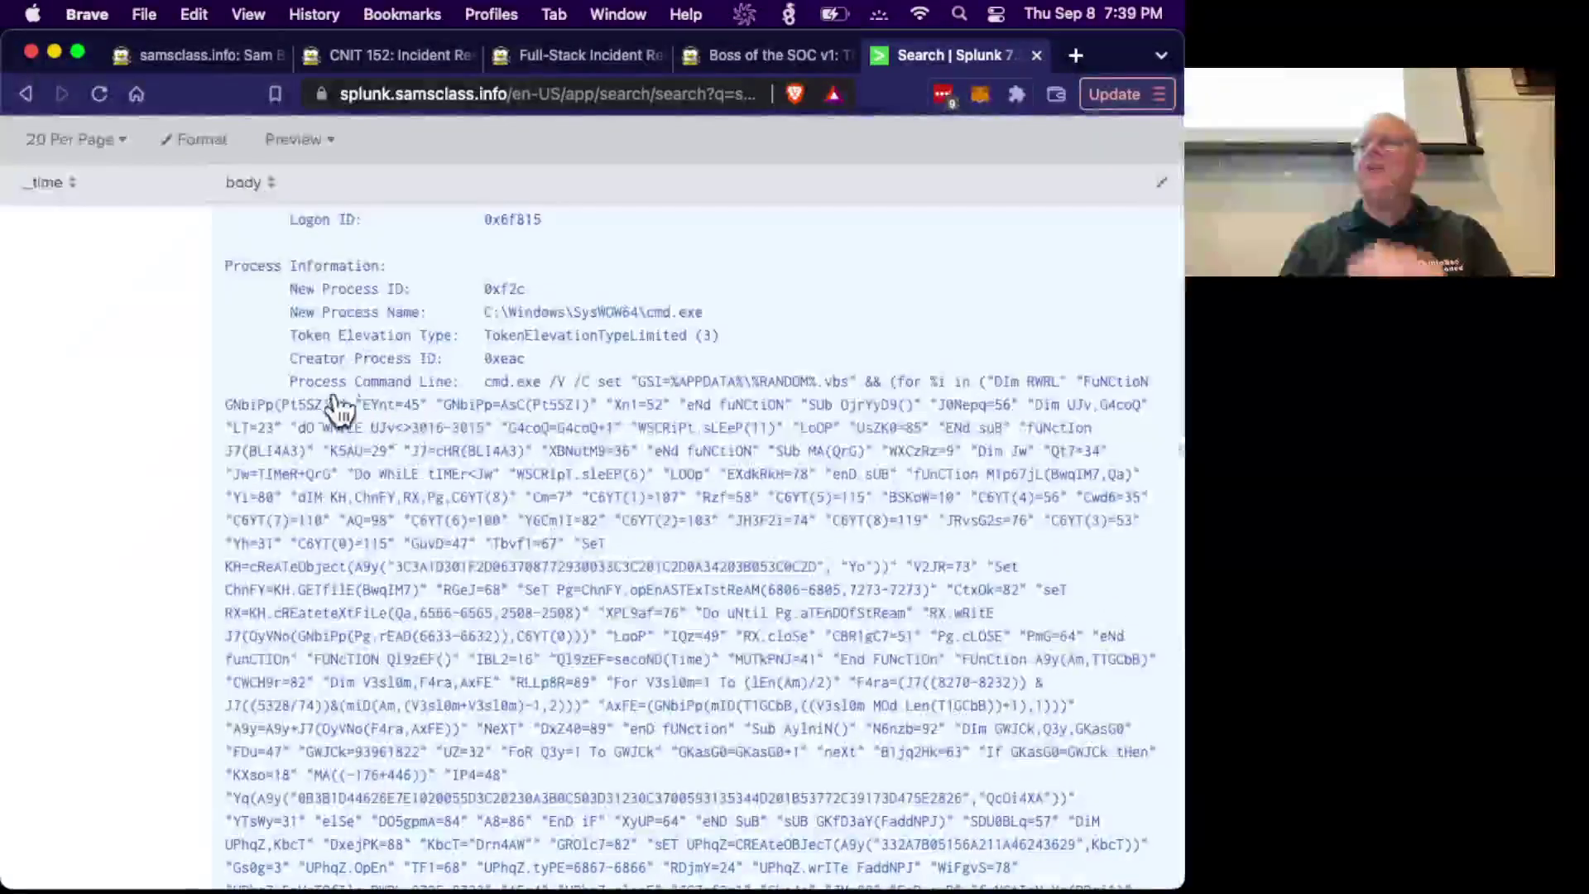
scroll(356, 388, up, 15)
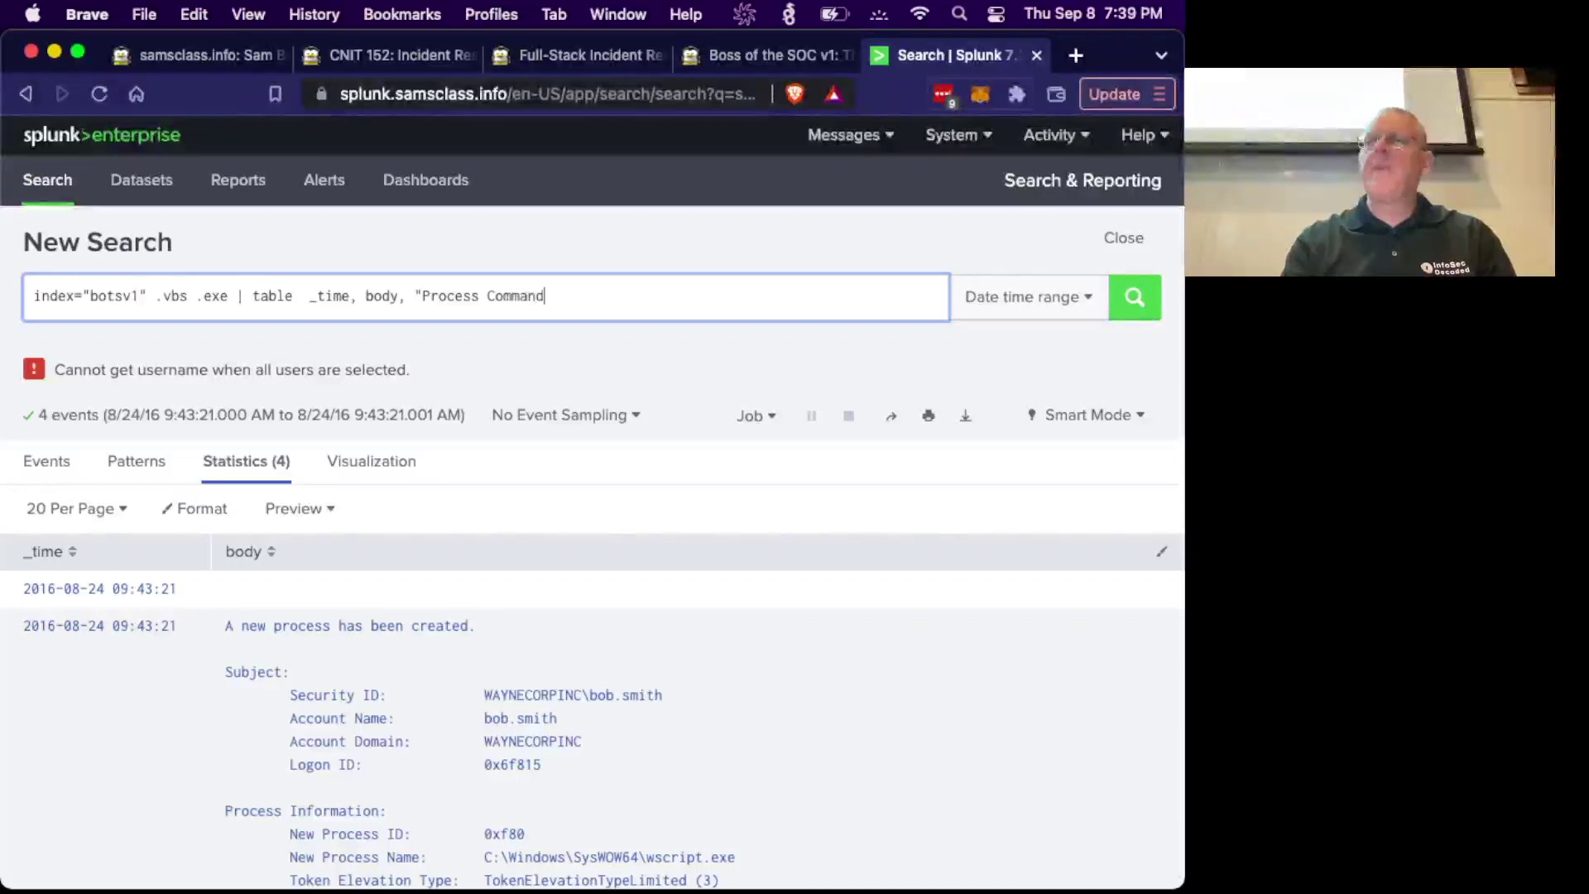
text(ine)
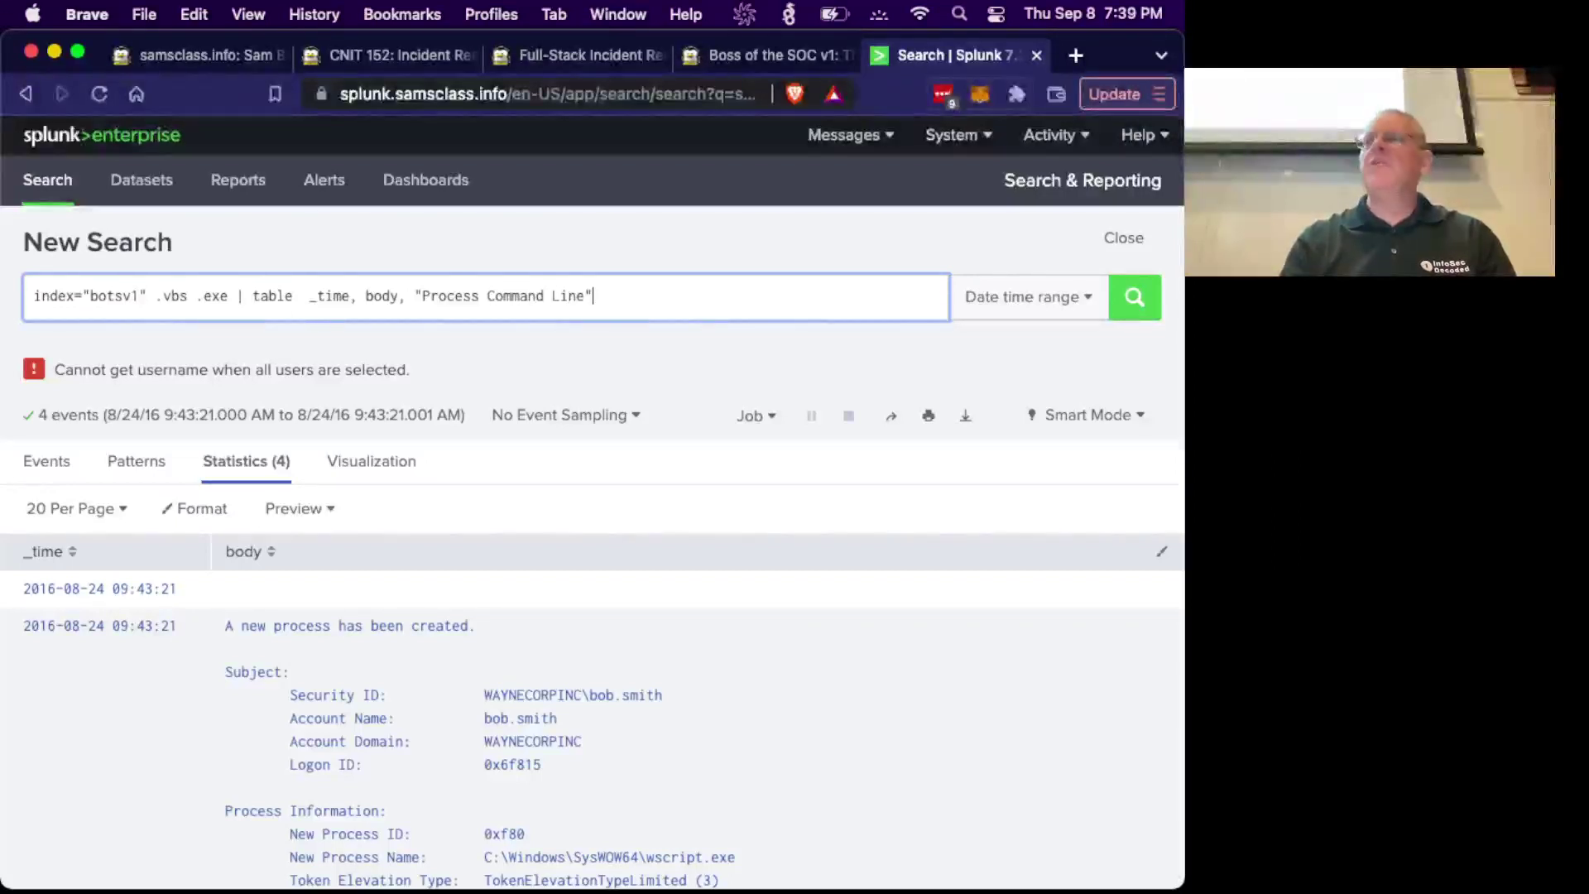
click(1129, 309)
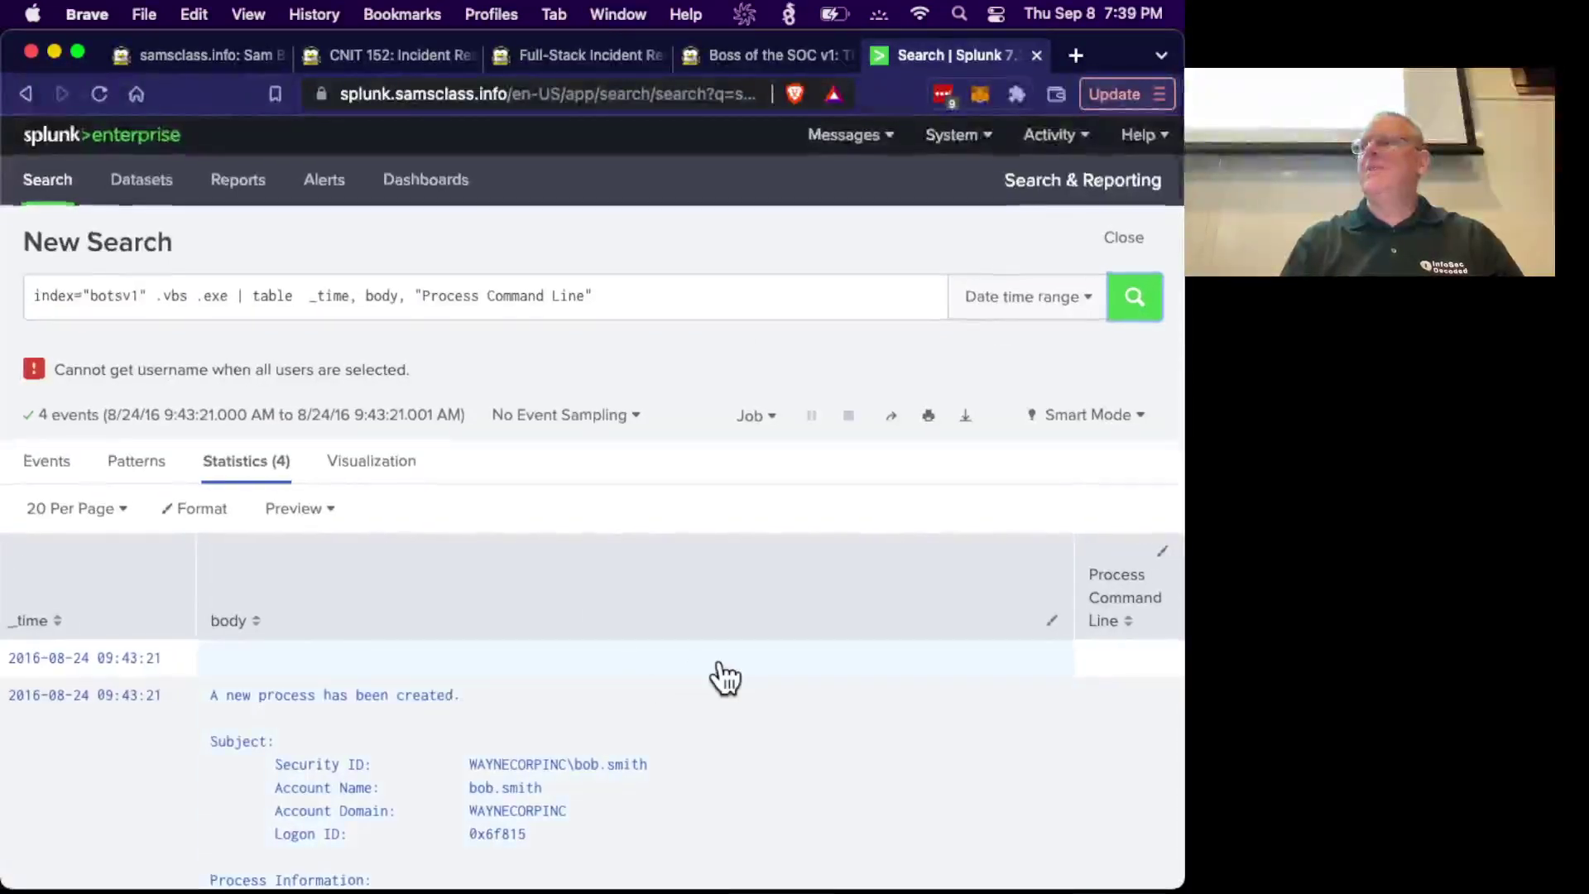
scroll(720, 674, down, 5)
scroll(724, 677, down, 10)
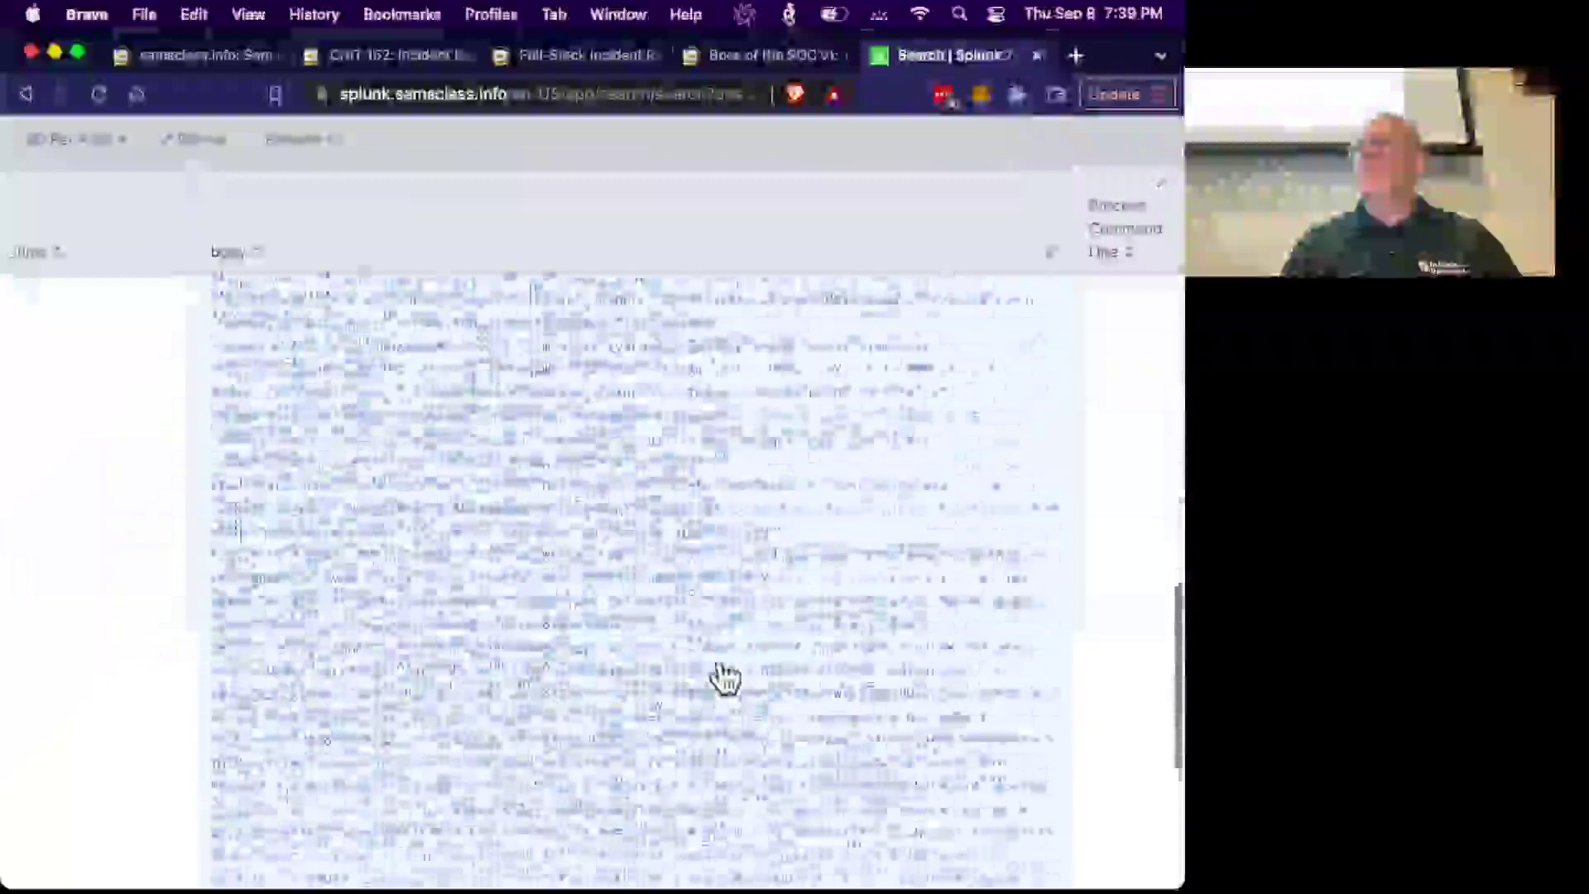
scroll(724, 677, up, 15)
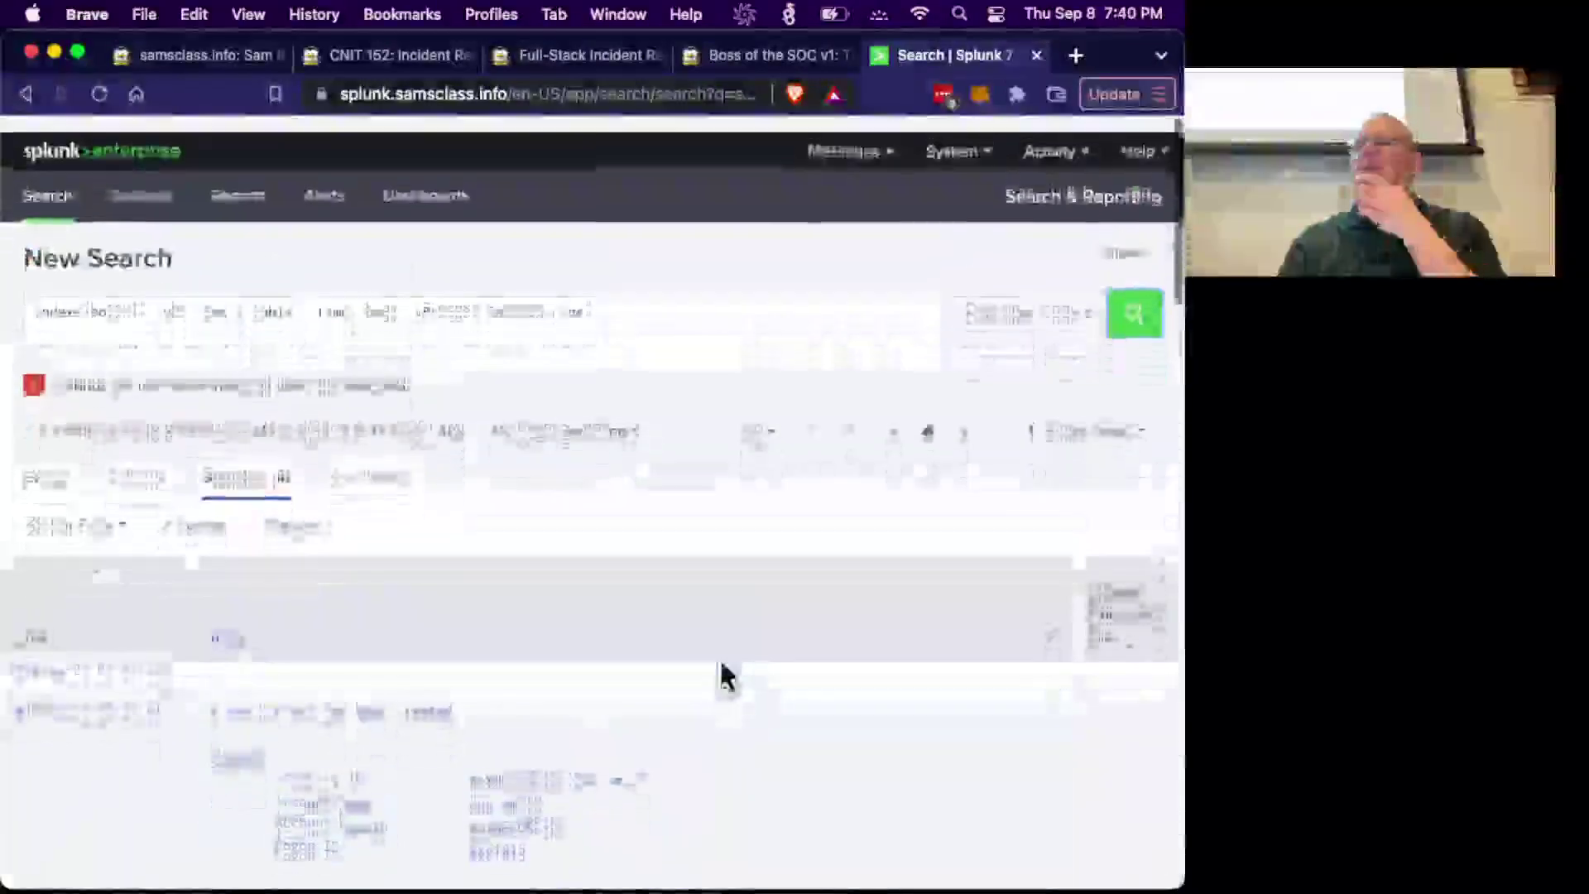
scroll(561, 649, down, 6)
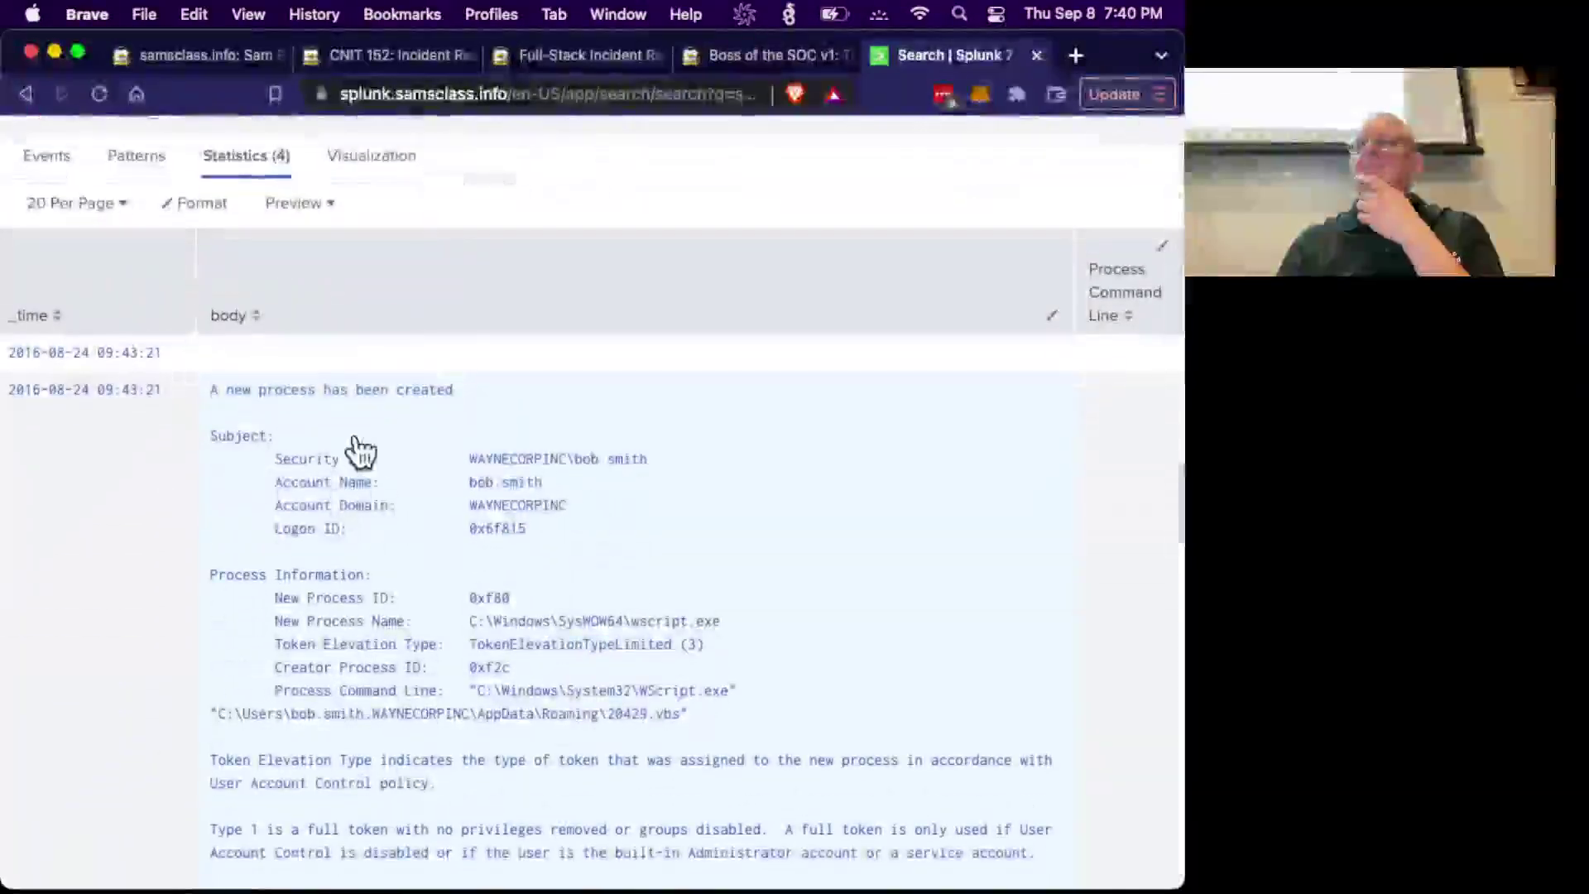
scroll(366, 536, down, 8)
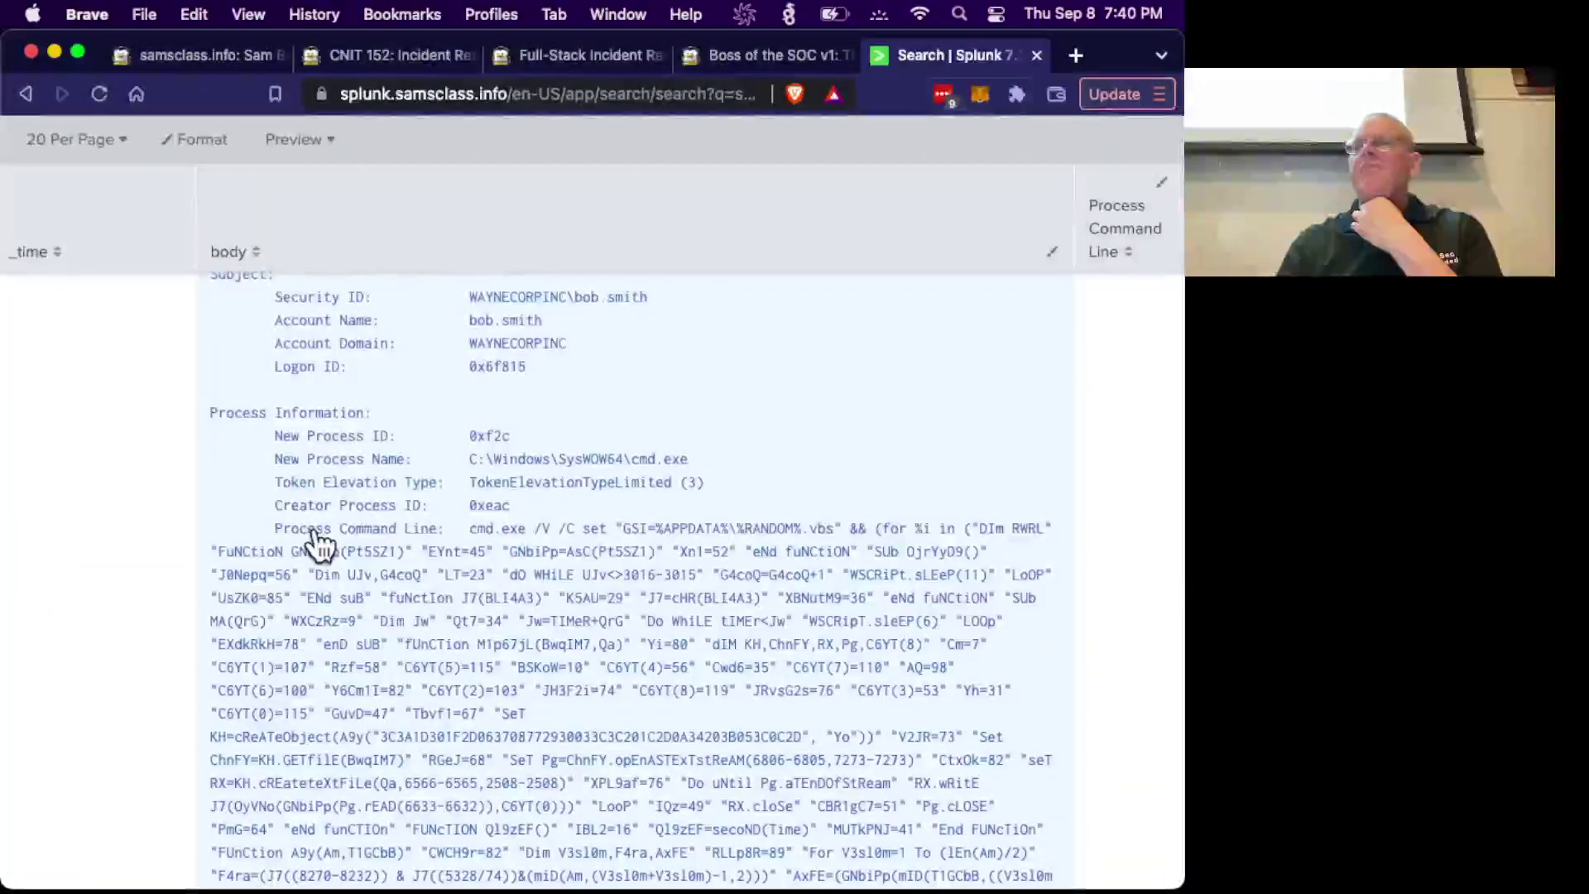
scroll(314, 542, down, 10)
scroll(318, 542, up, 15)
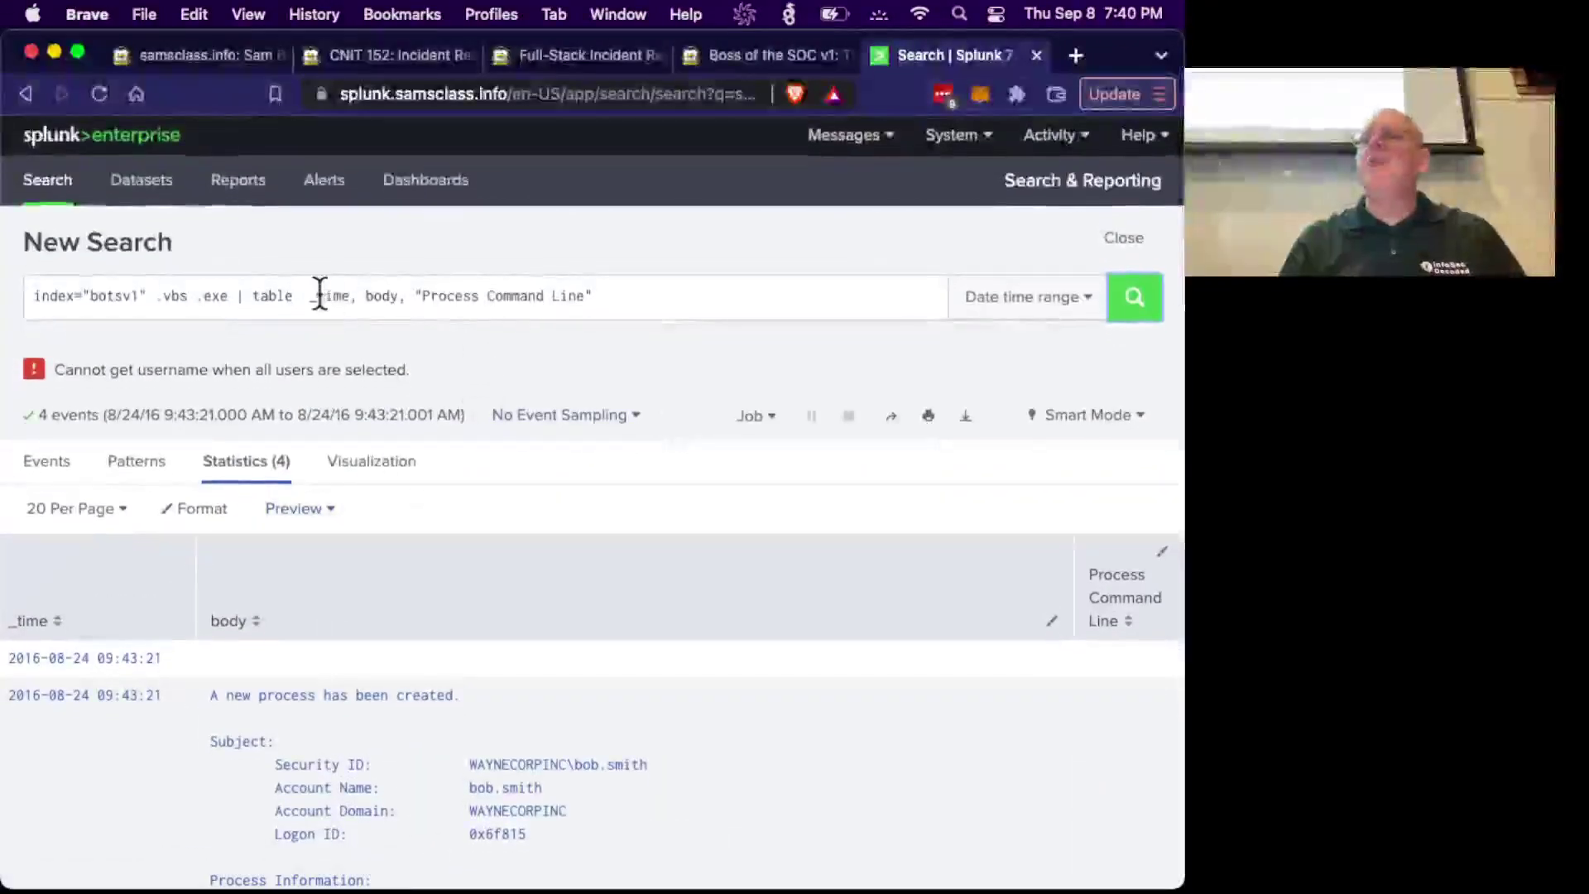
Remove the table command from the search, rerun it, and inspect the values of the CommandLine field.
drag(235, 296, 524, 287)
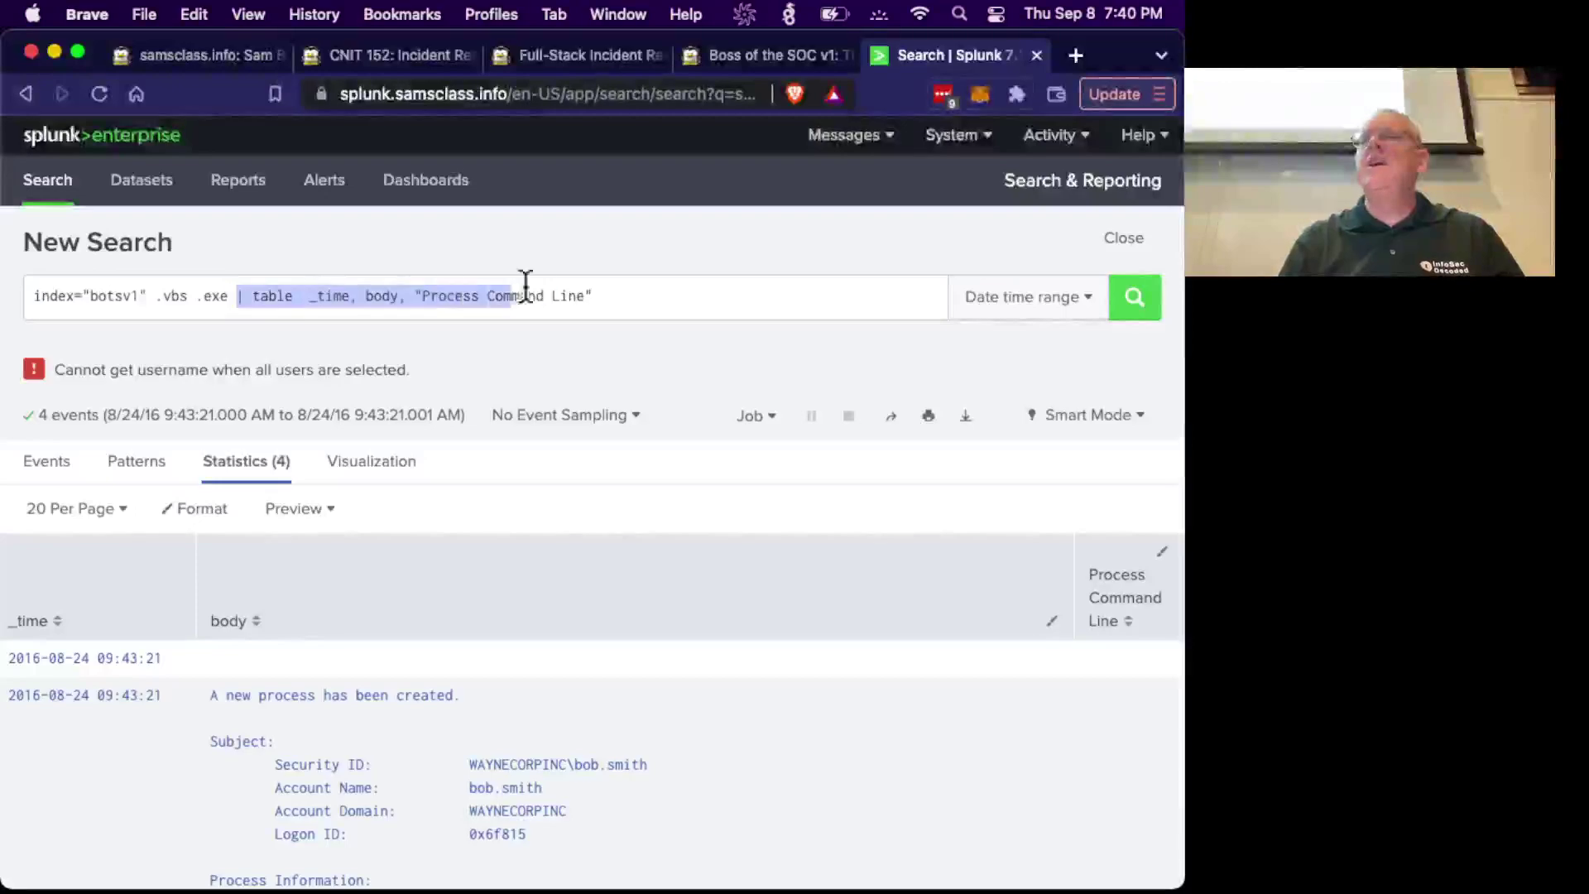
key(BackSpace)
key(Return)
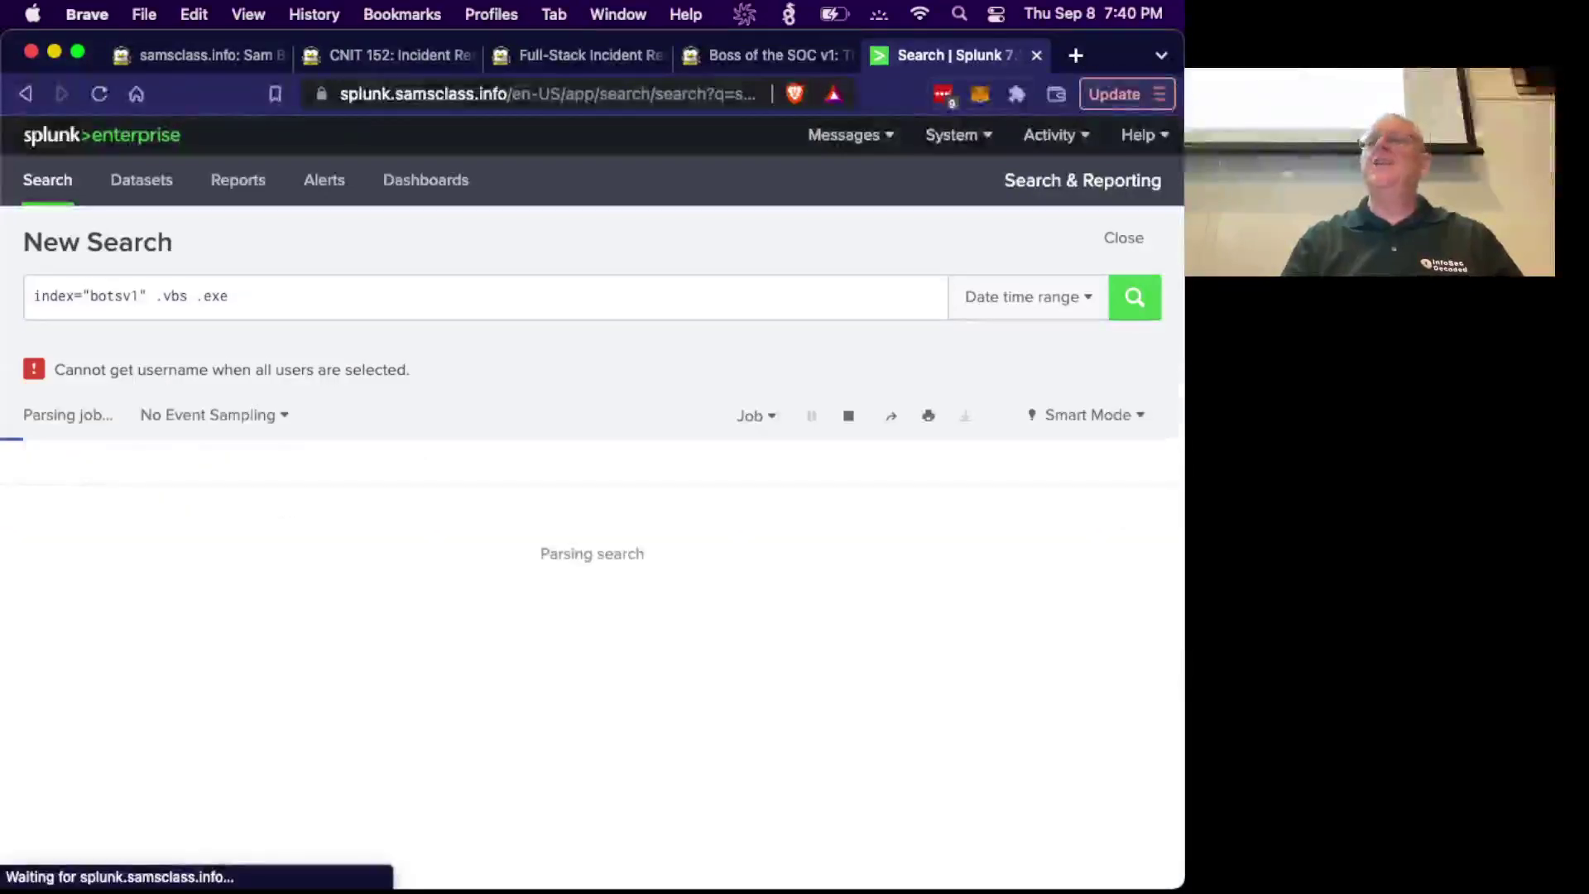
scroll(197, 705, down, 10)
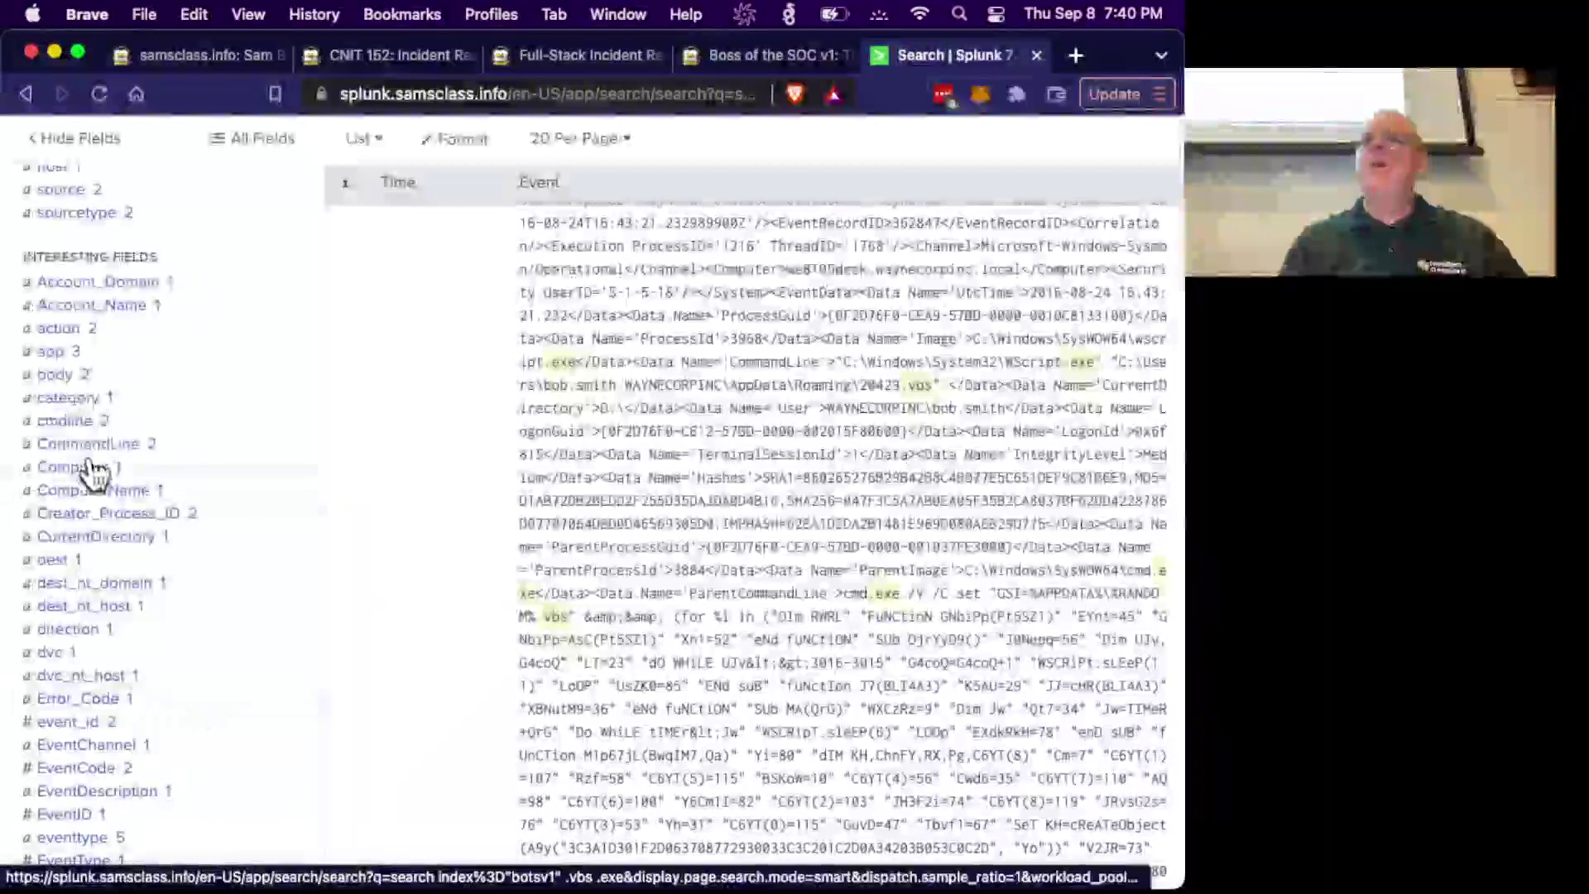
click(87, 445)
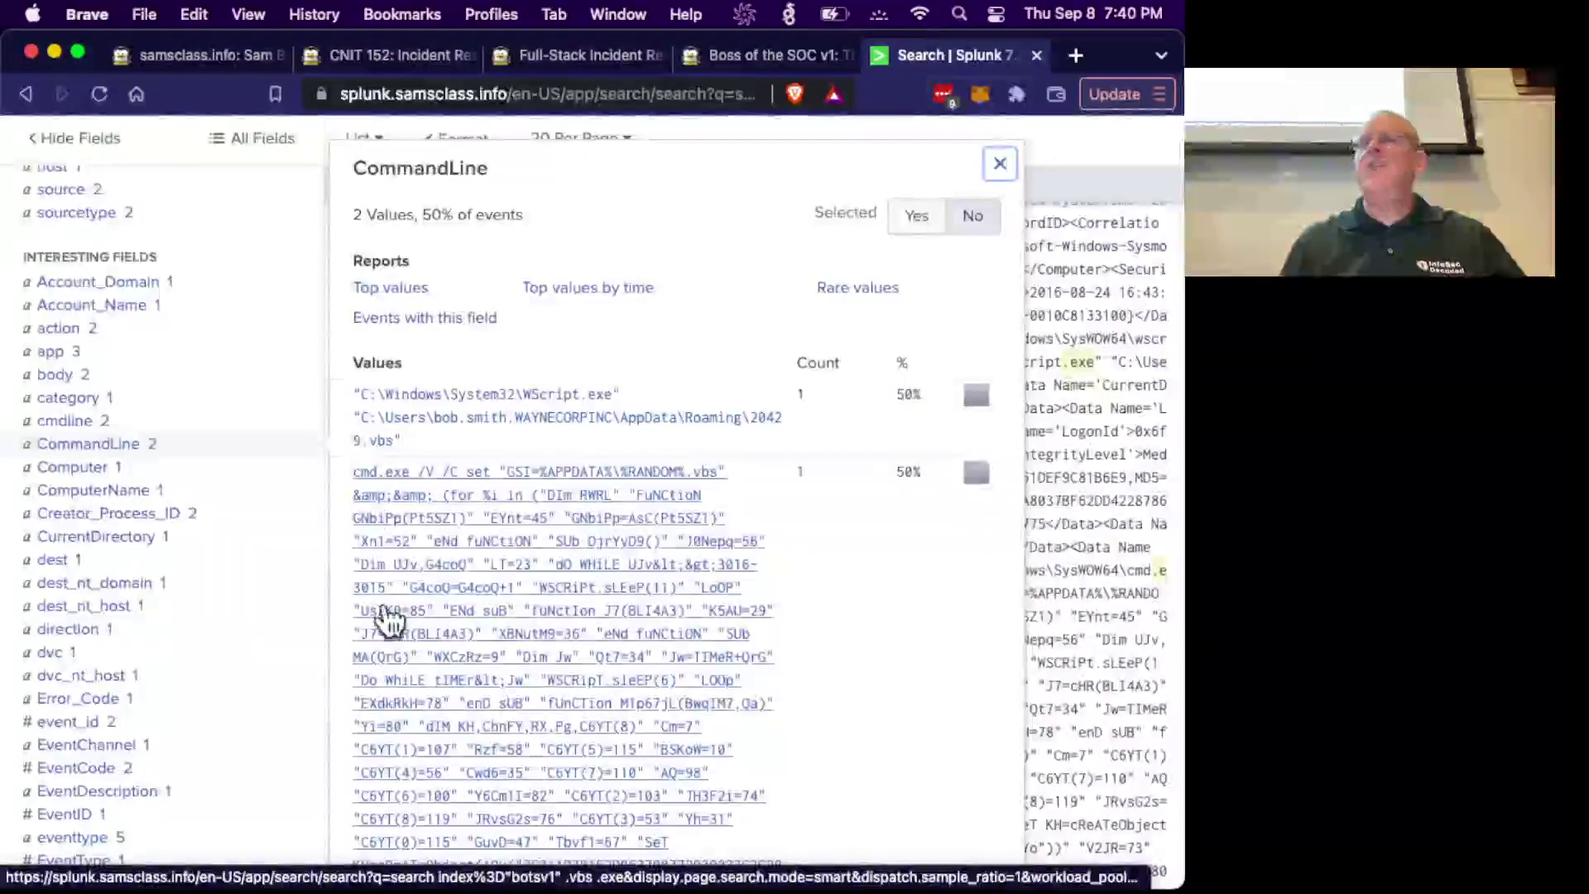
Extend the search with "| table _time, CommandLine", run it, and review the cmd.exe row.
scroll(121, 463, up, 10)
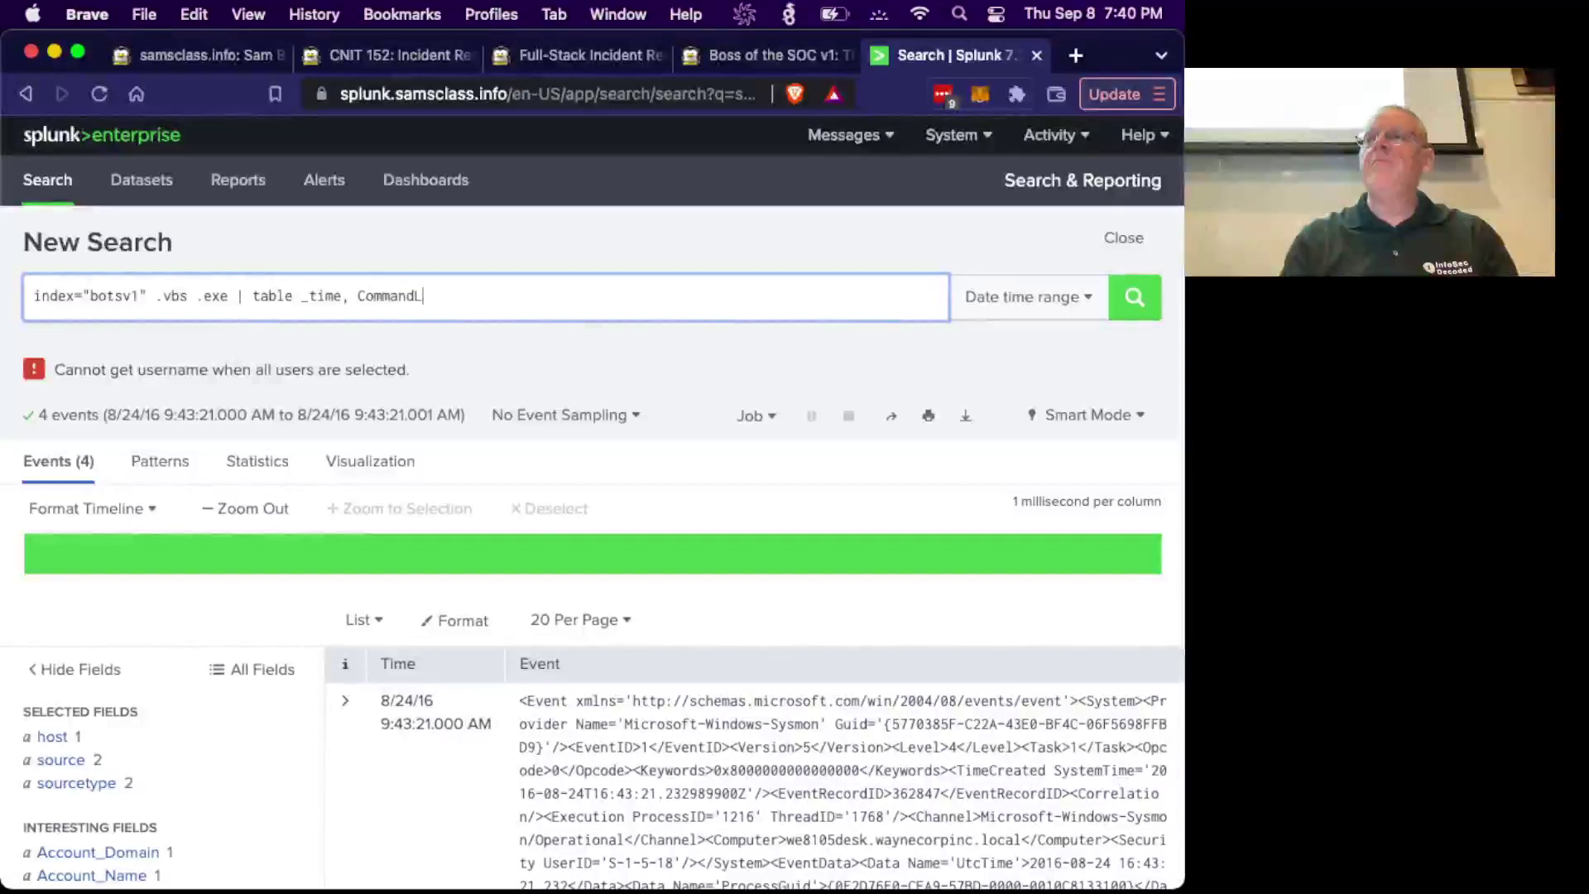
click(1132, 299)
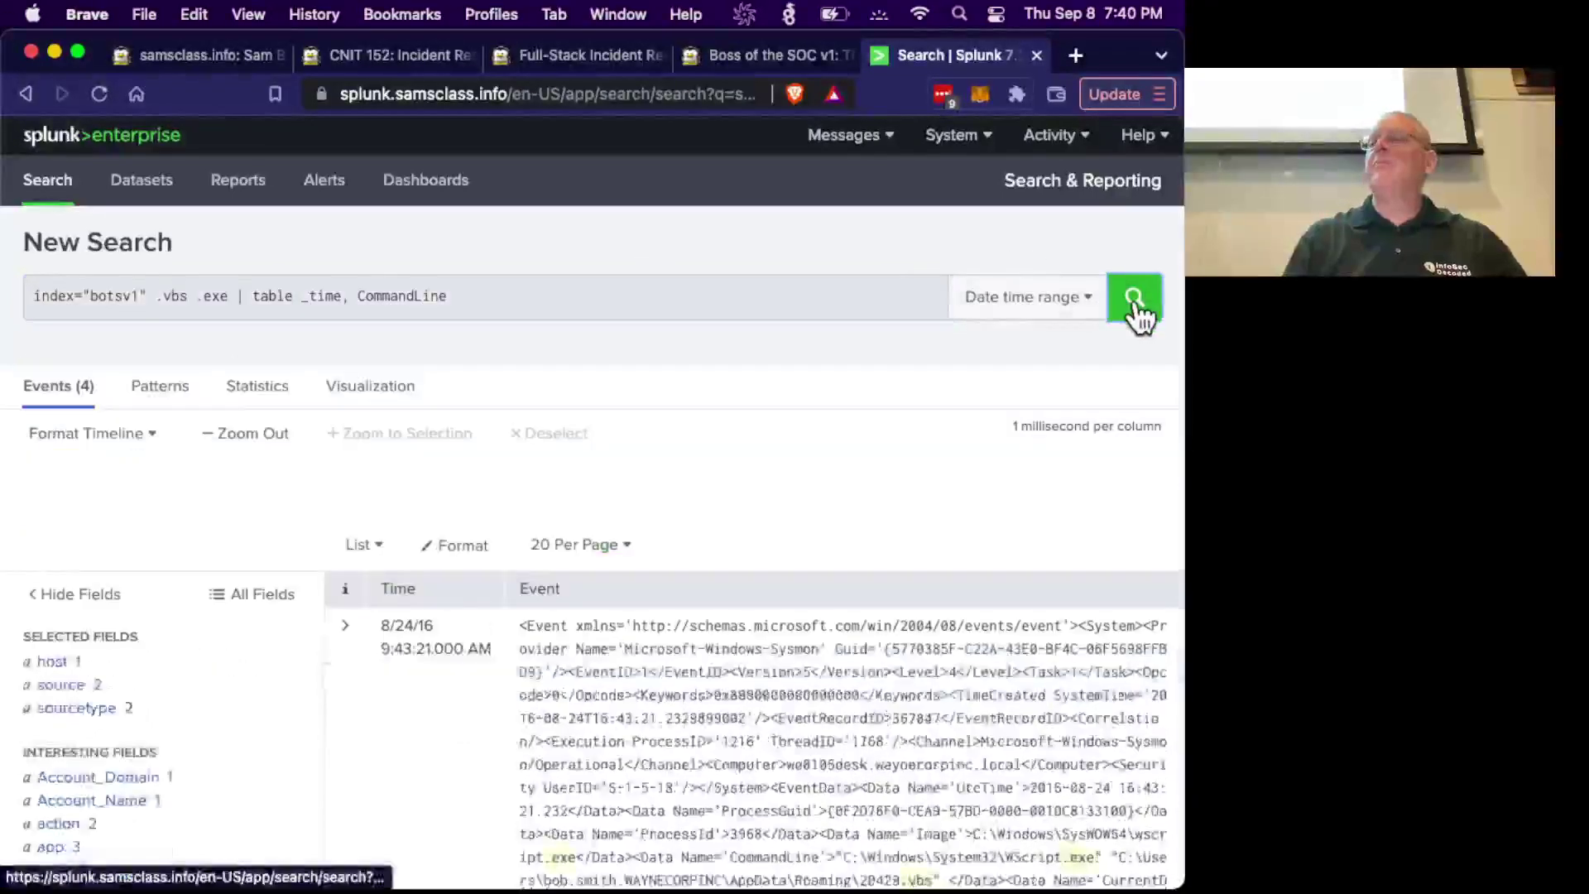
scroll(342, 653, down, 1)
scroll(342, 662, down, 3)
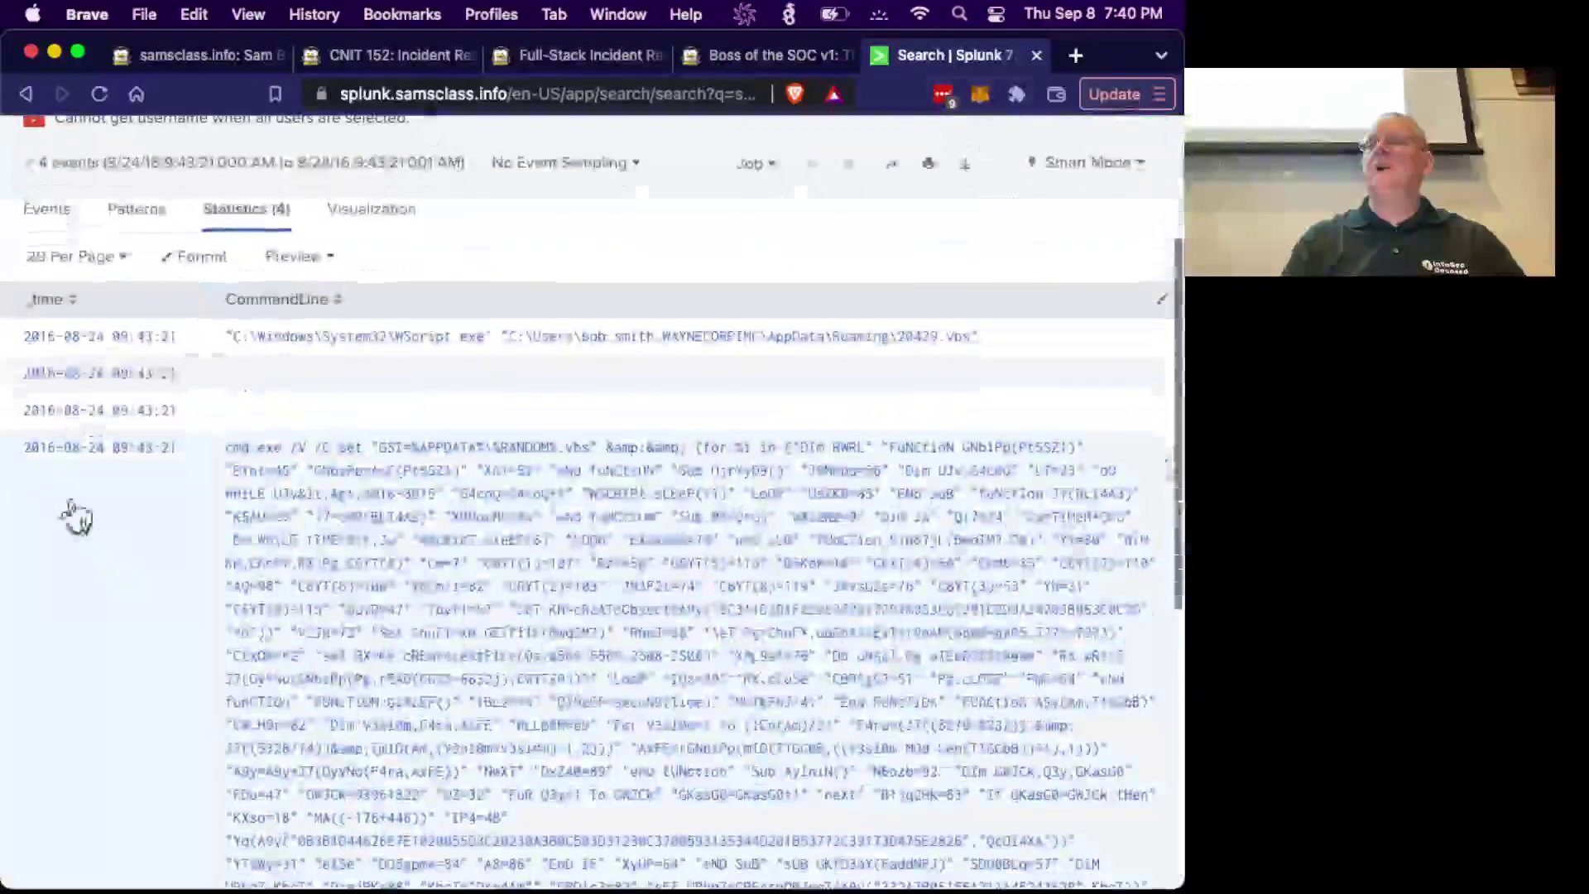
scroll(592, 253, up, 5)
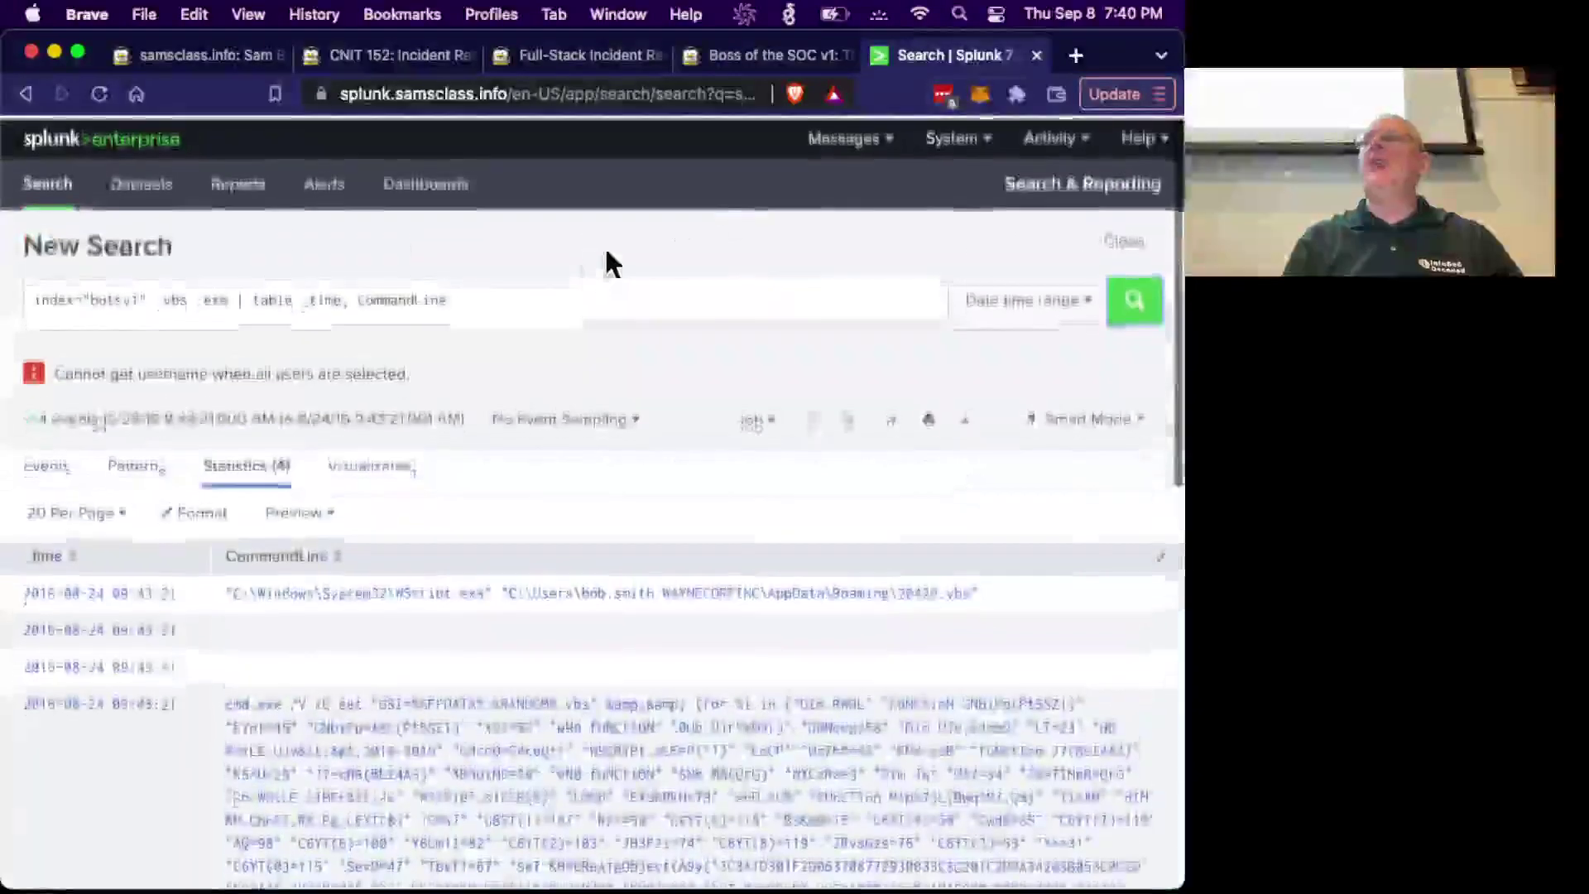
Open the link in the BOTSv1 4.6 Field Length hint in a new tab and check the page it leads to.
click(746, 58)
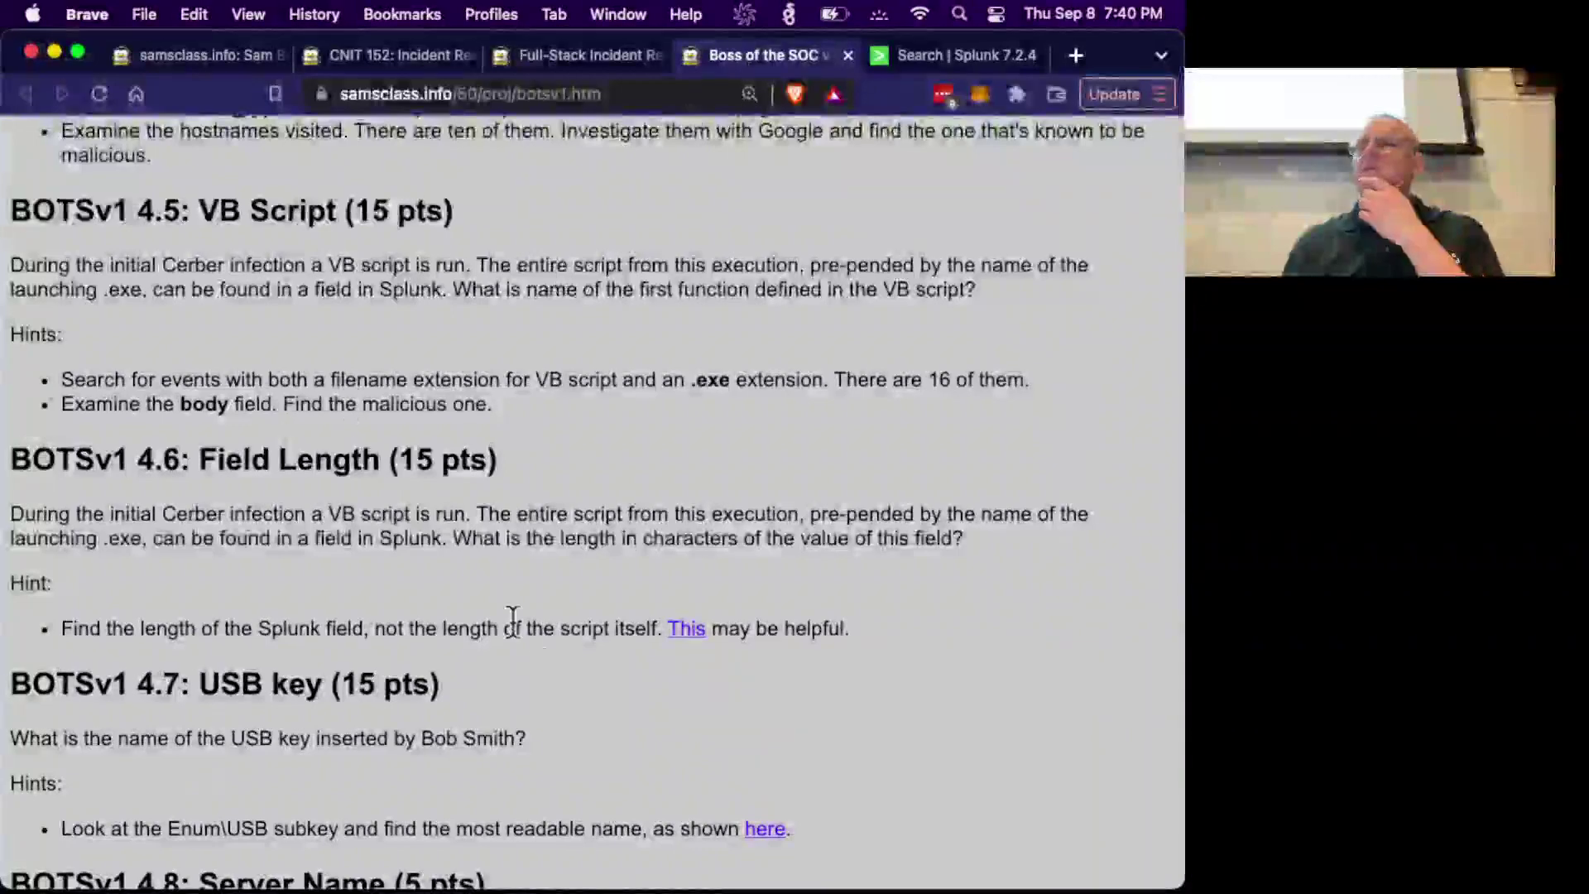
right_click(680, 630)
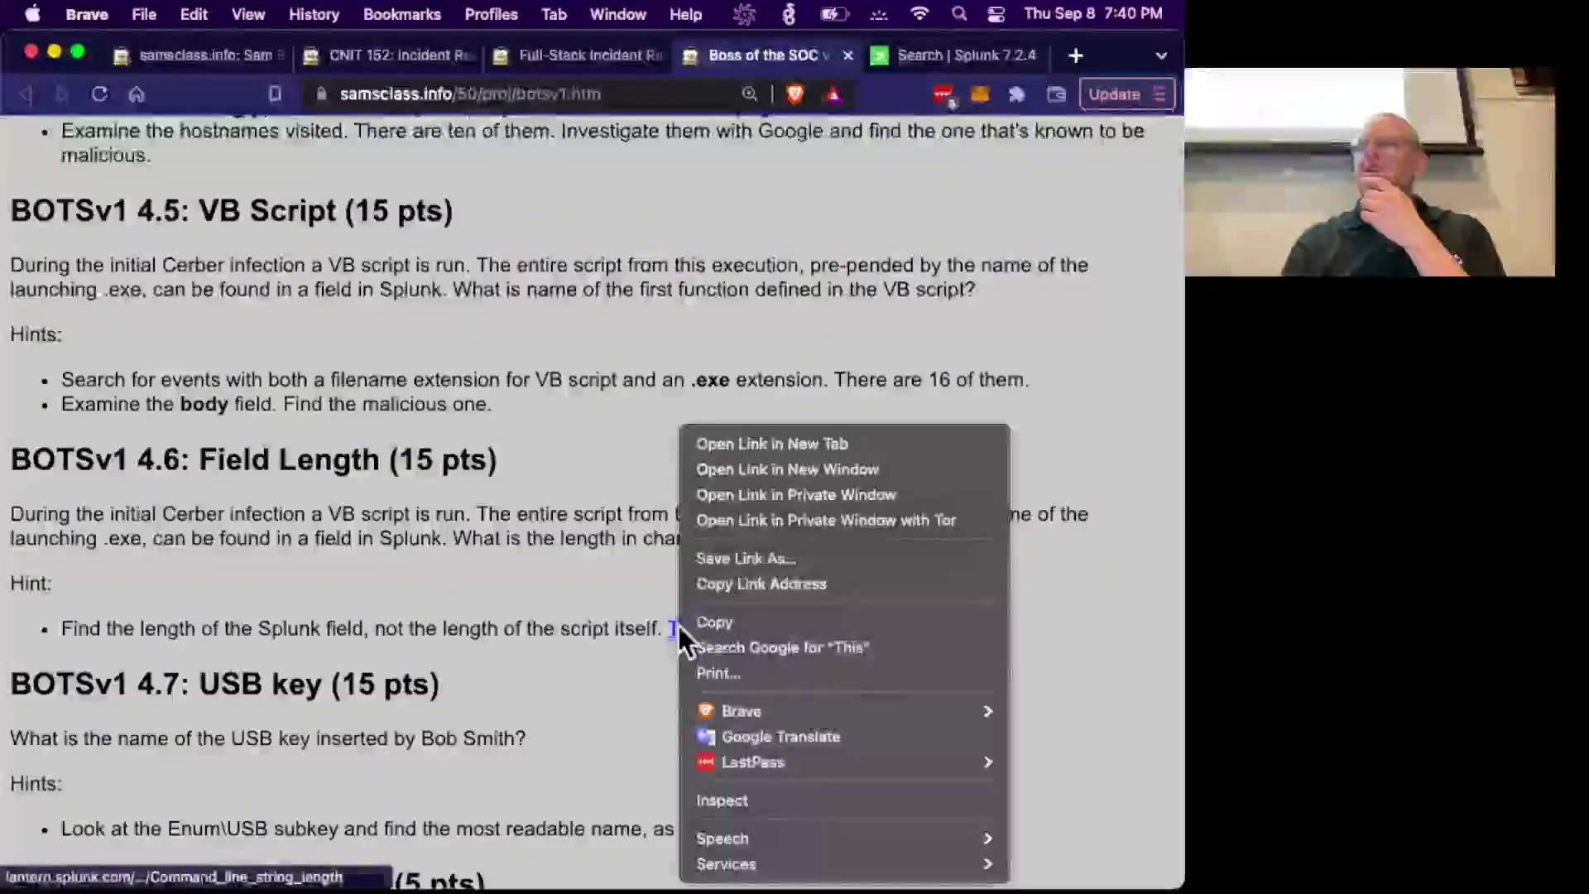
click(702, 445)
click(821, 58)
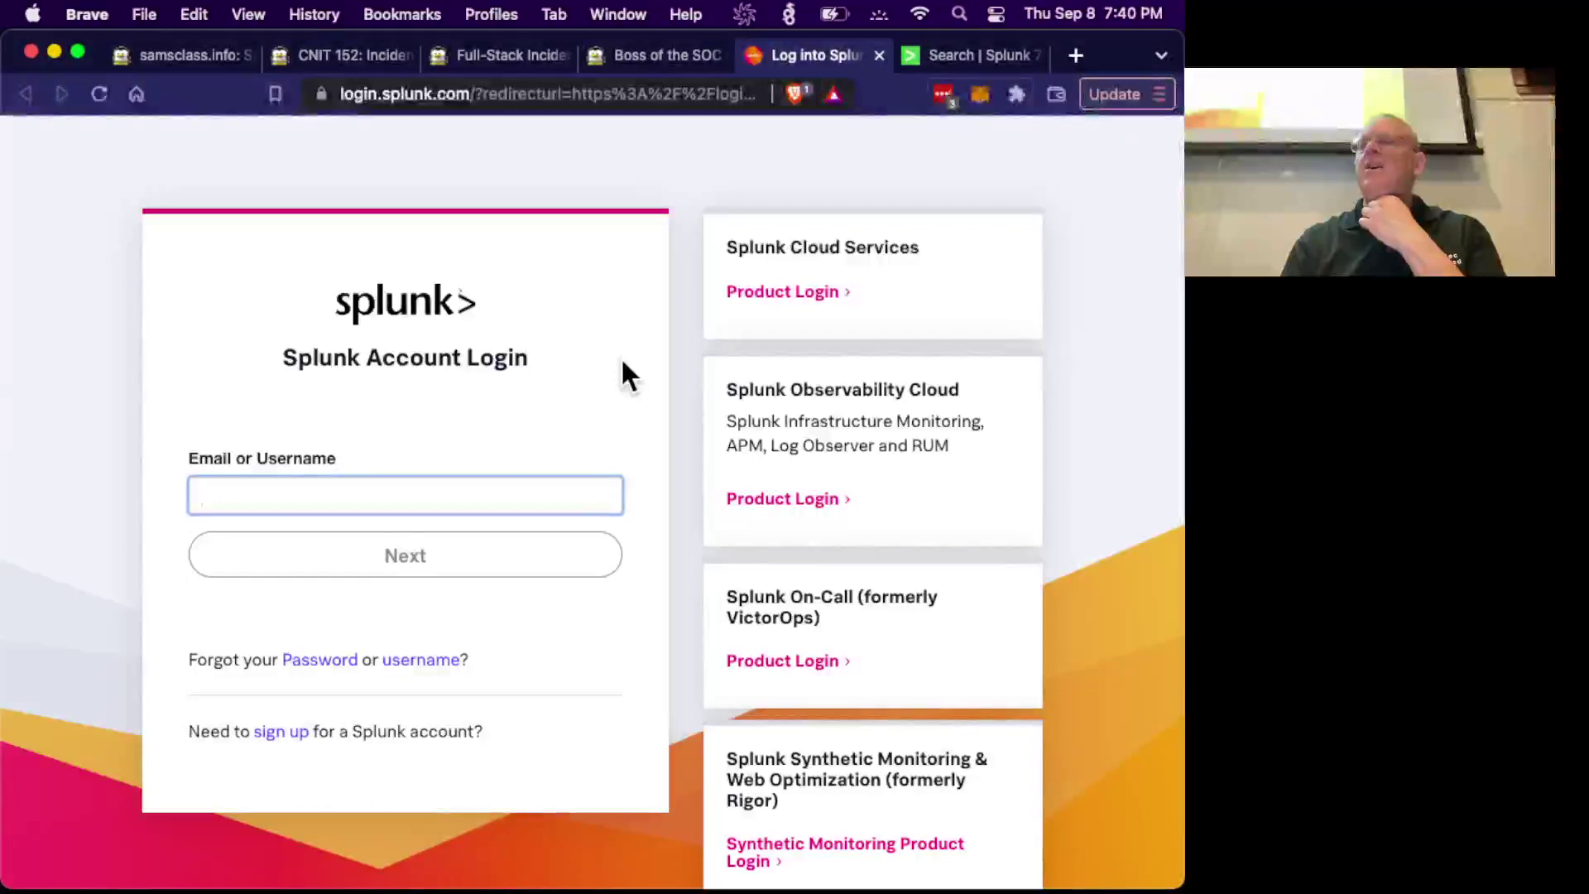
scroll(629, 376, down, 3)
scroll(626, 377, up, 4)
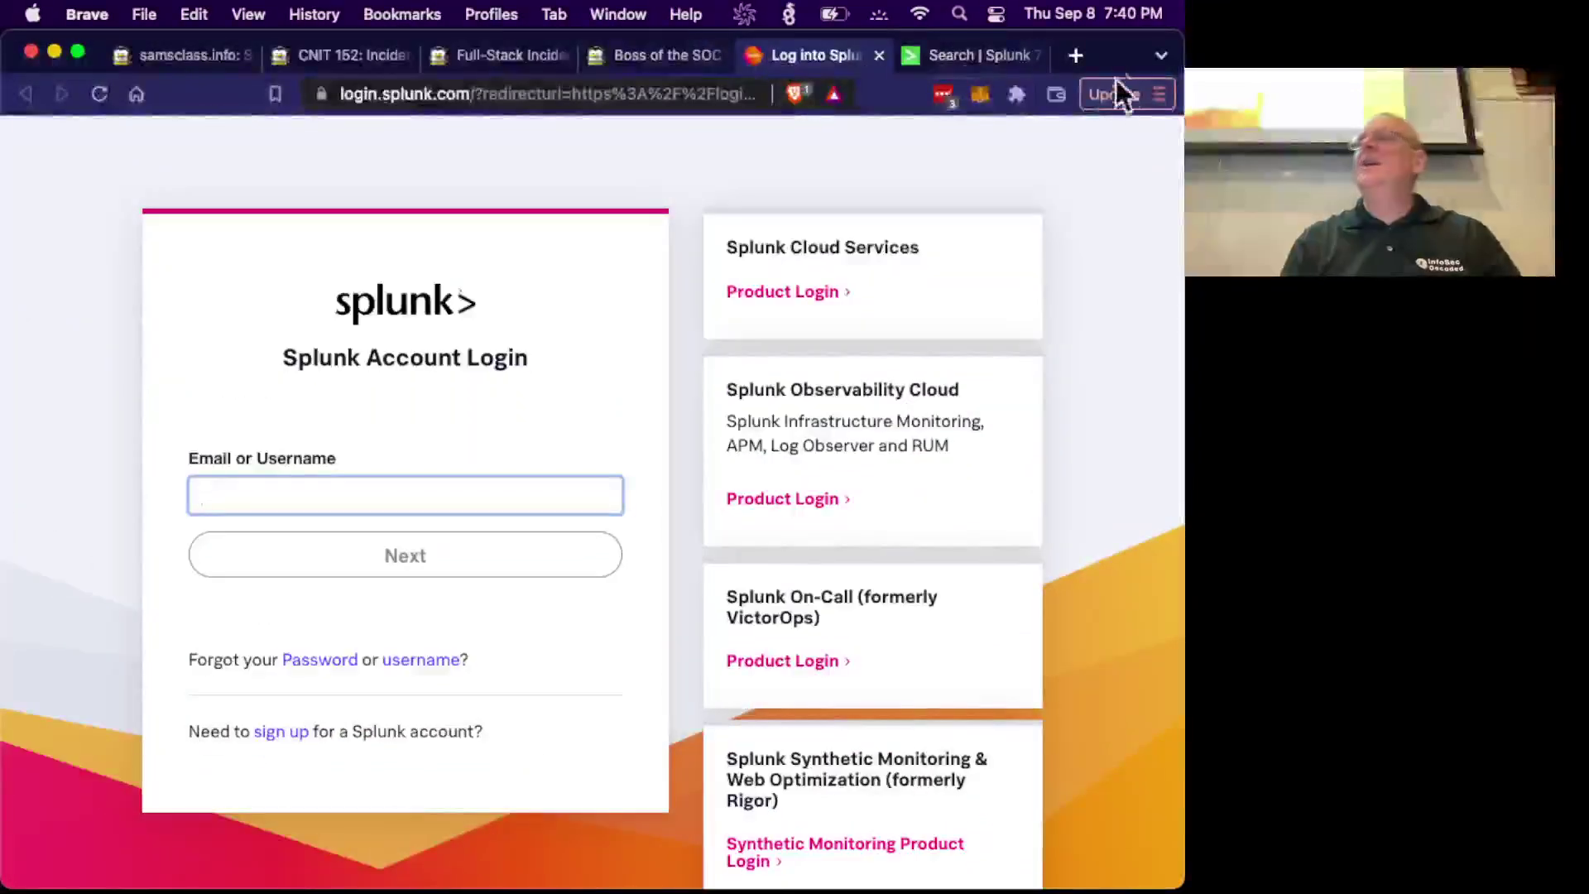
Search Google in a new tab for "splunk find length of field".
click(1079, 53)
text(s)
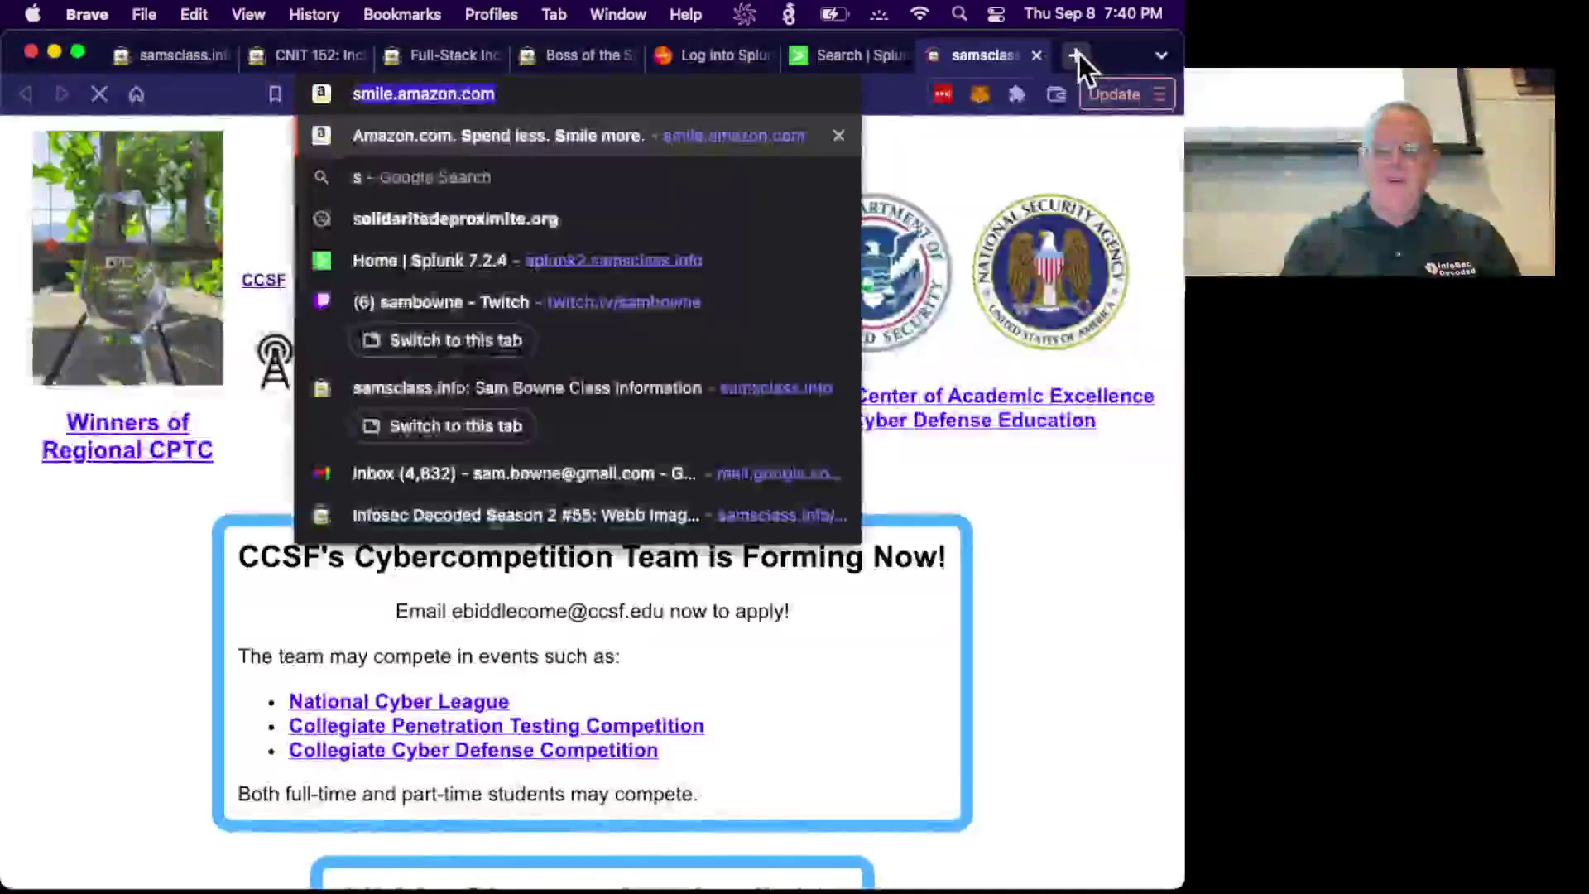
text(plunk fin)
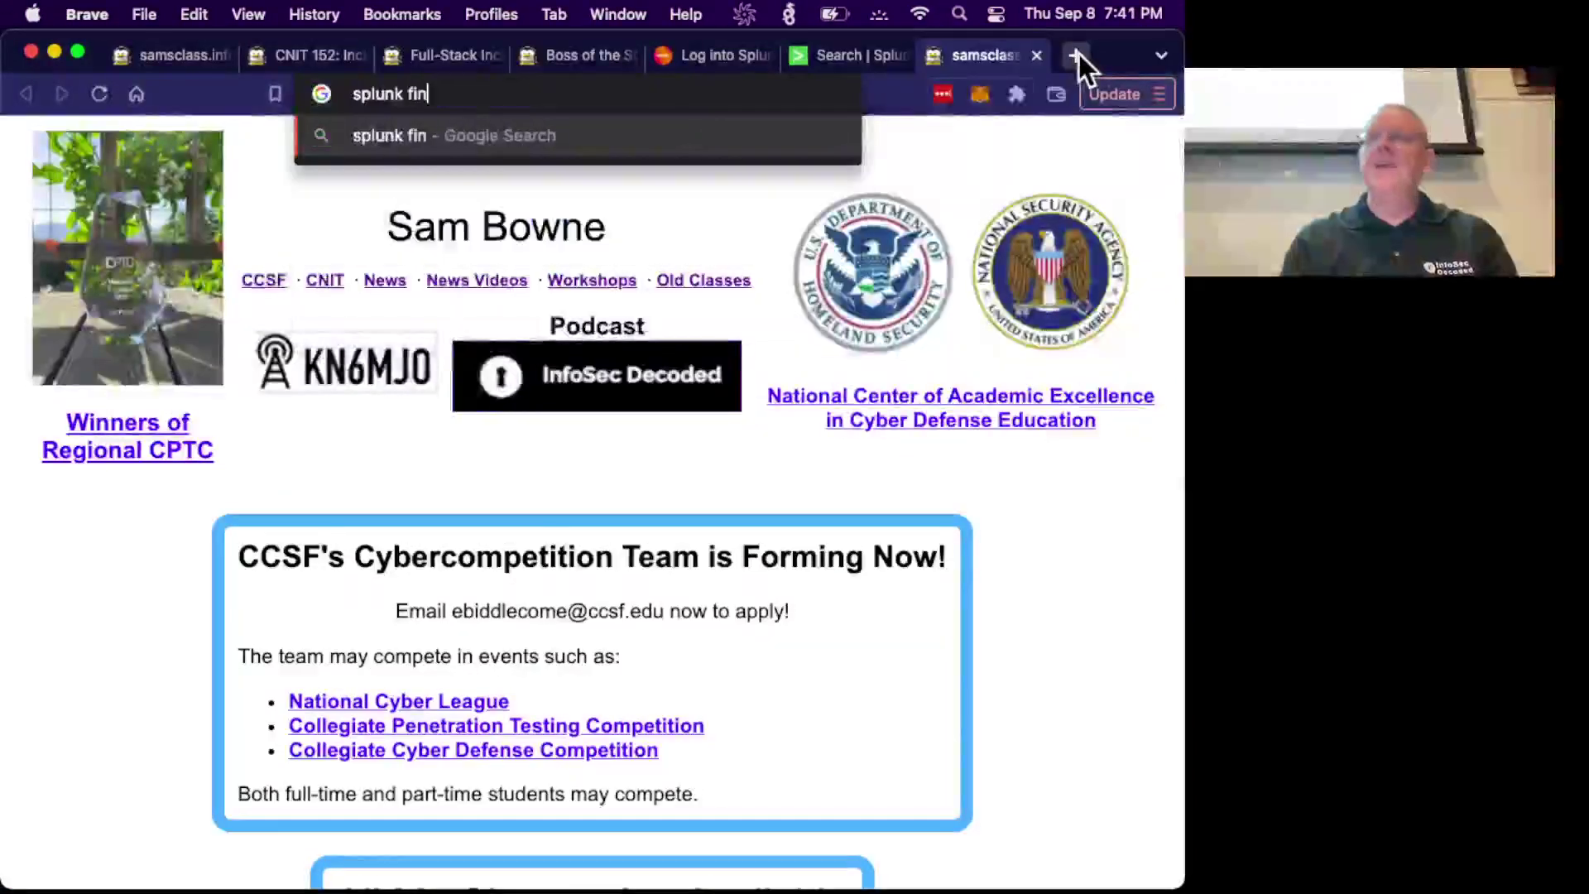
text(d length )
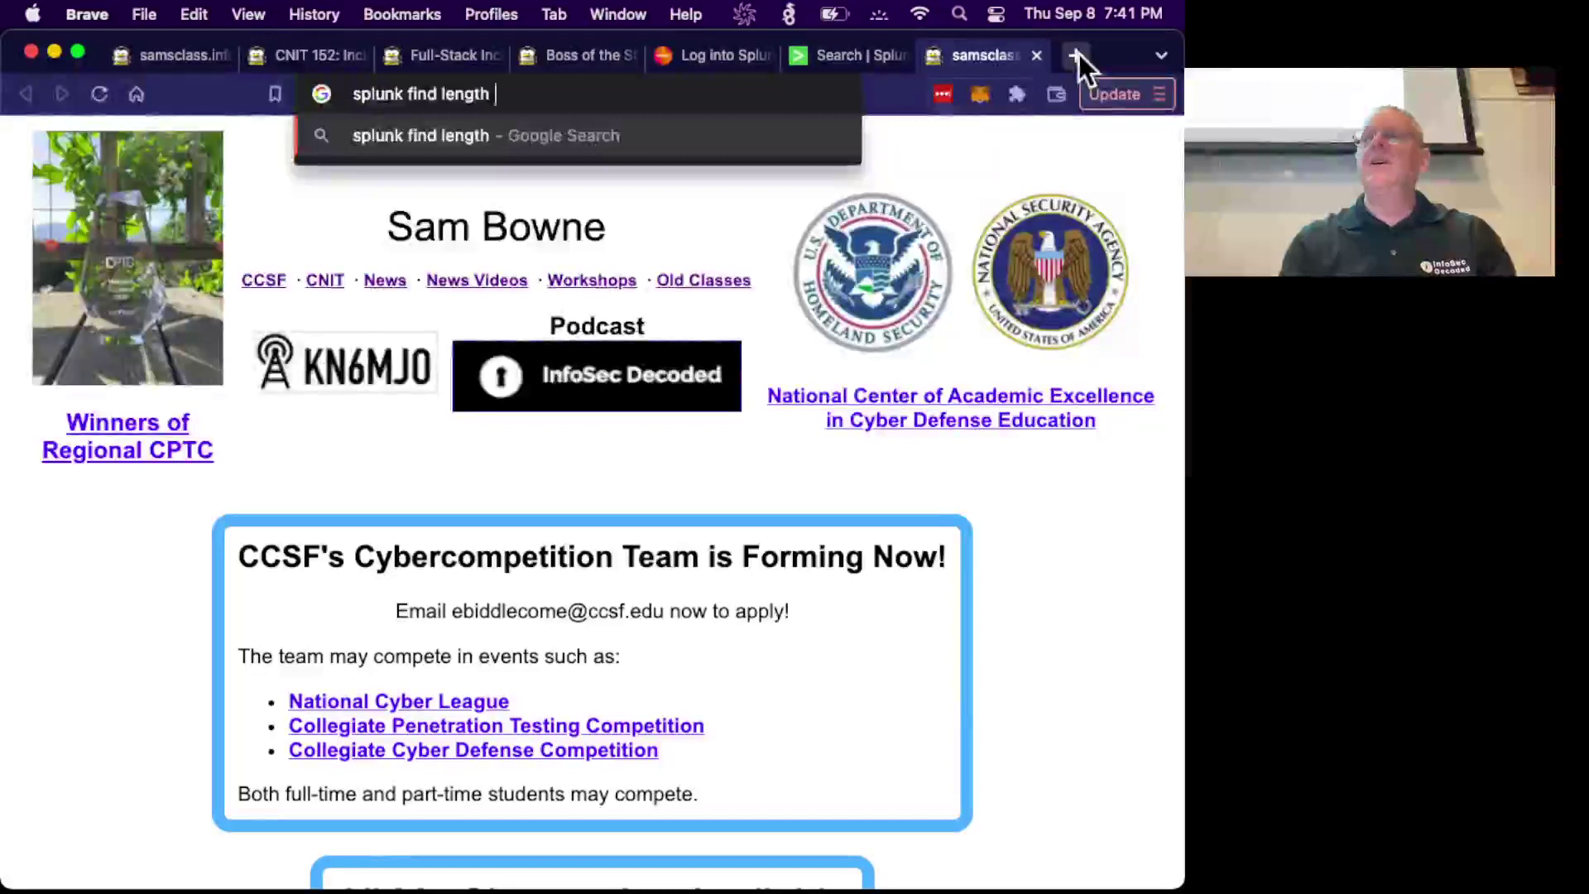
text(of field)
key(Return)
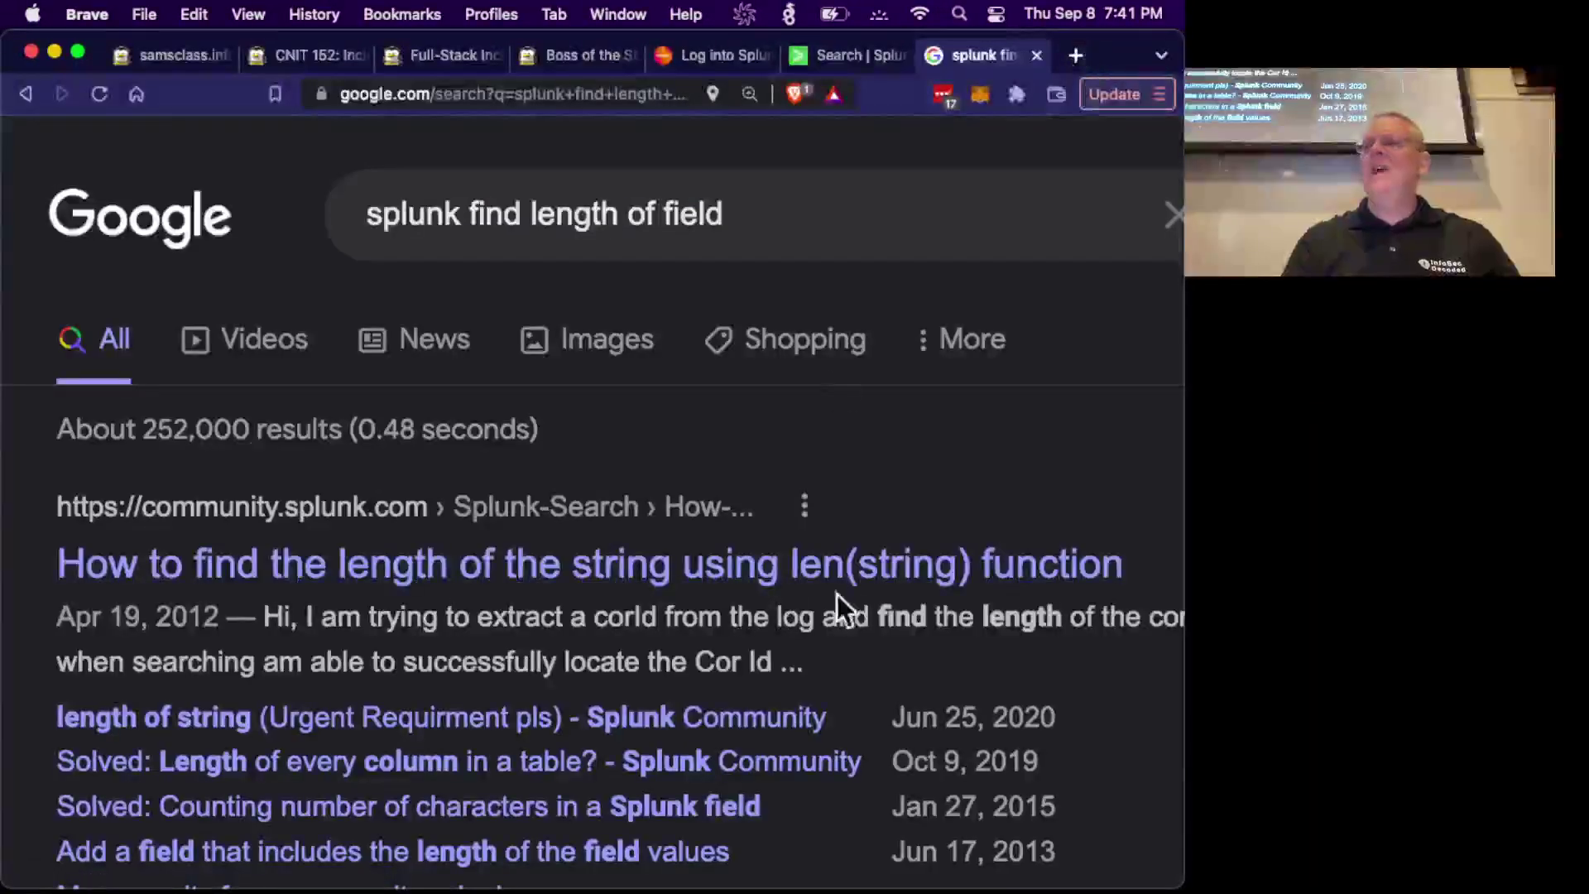
Open the results "length of string (Urgent Requirment pls)" and "Usage of Splunk EVAL Function : LEN" in new tabs.
scroll(668, 643, down, 2)
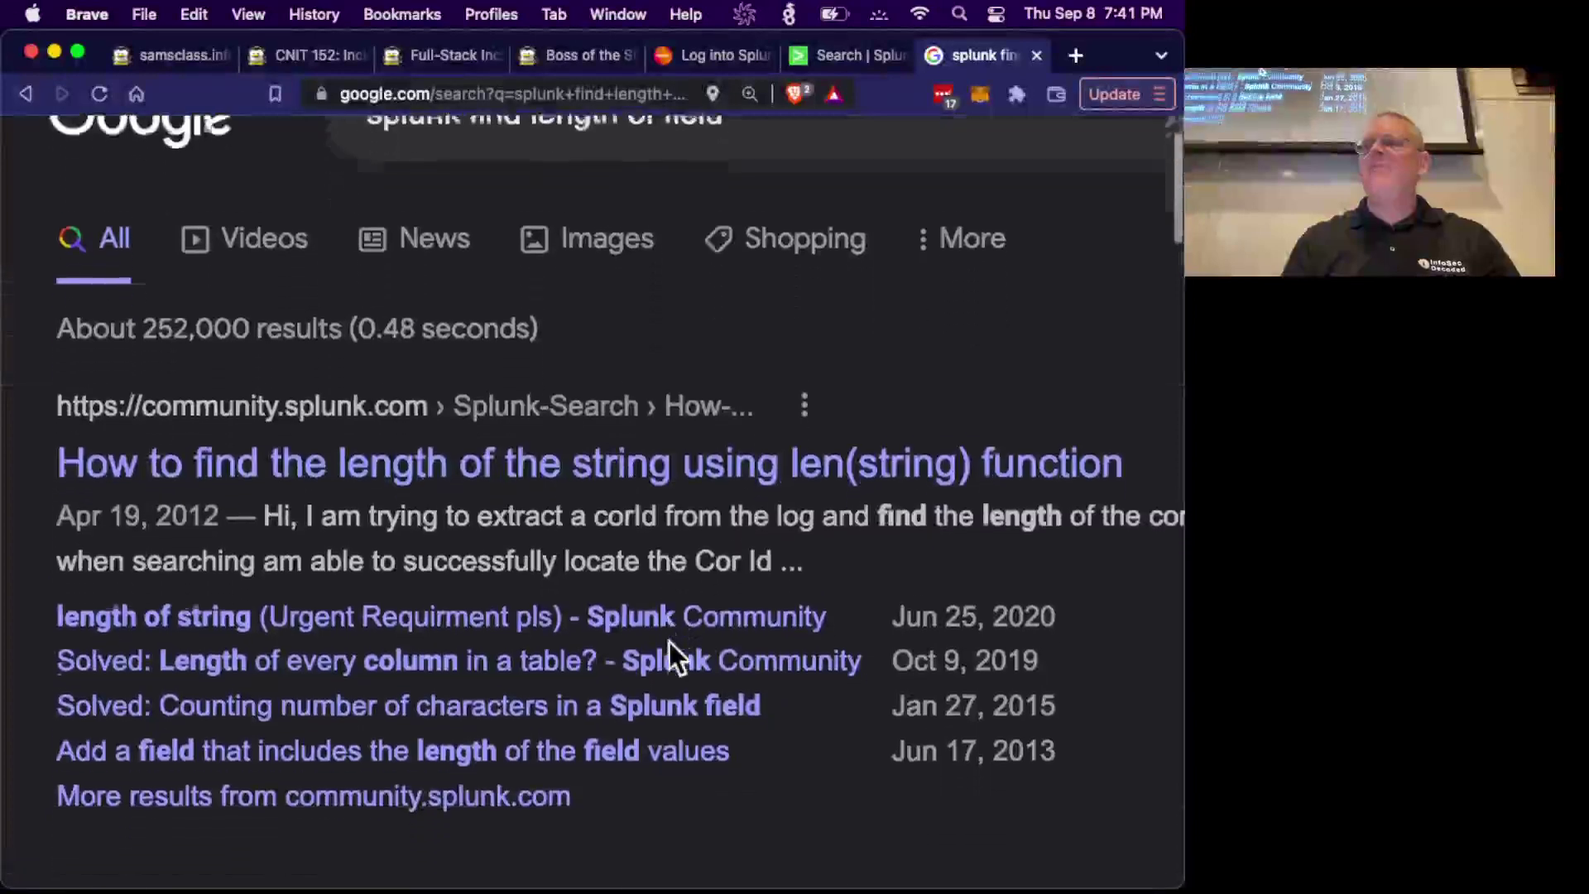
right_click(432, 612)
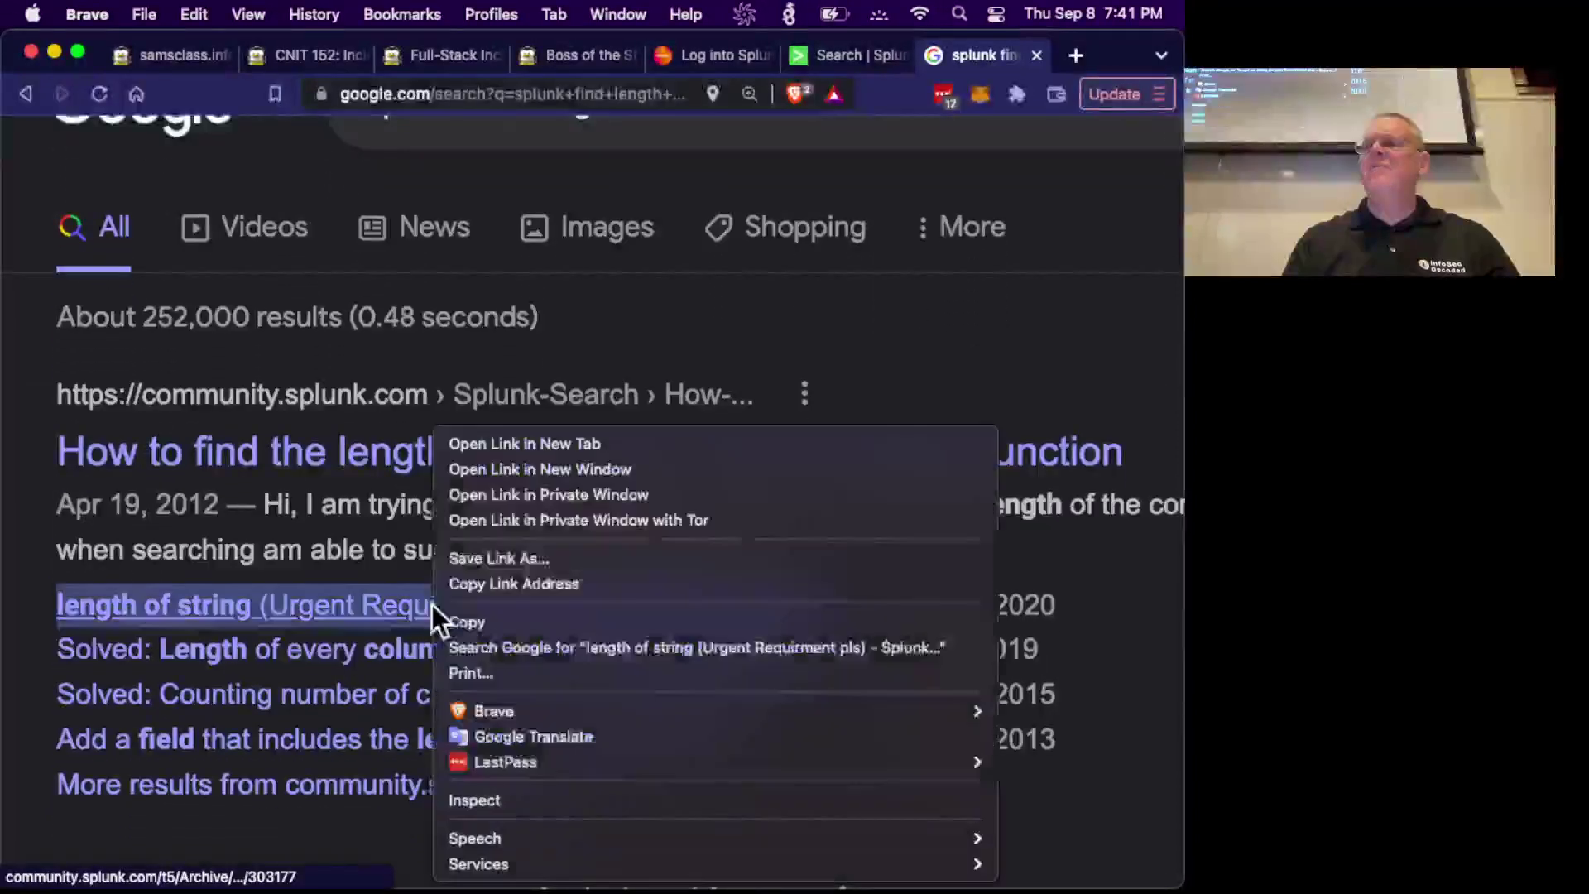
click(499, 443)
key(super+minus)
key(super+minus)
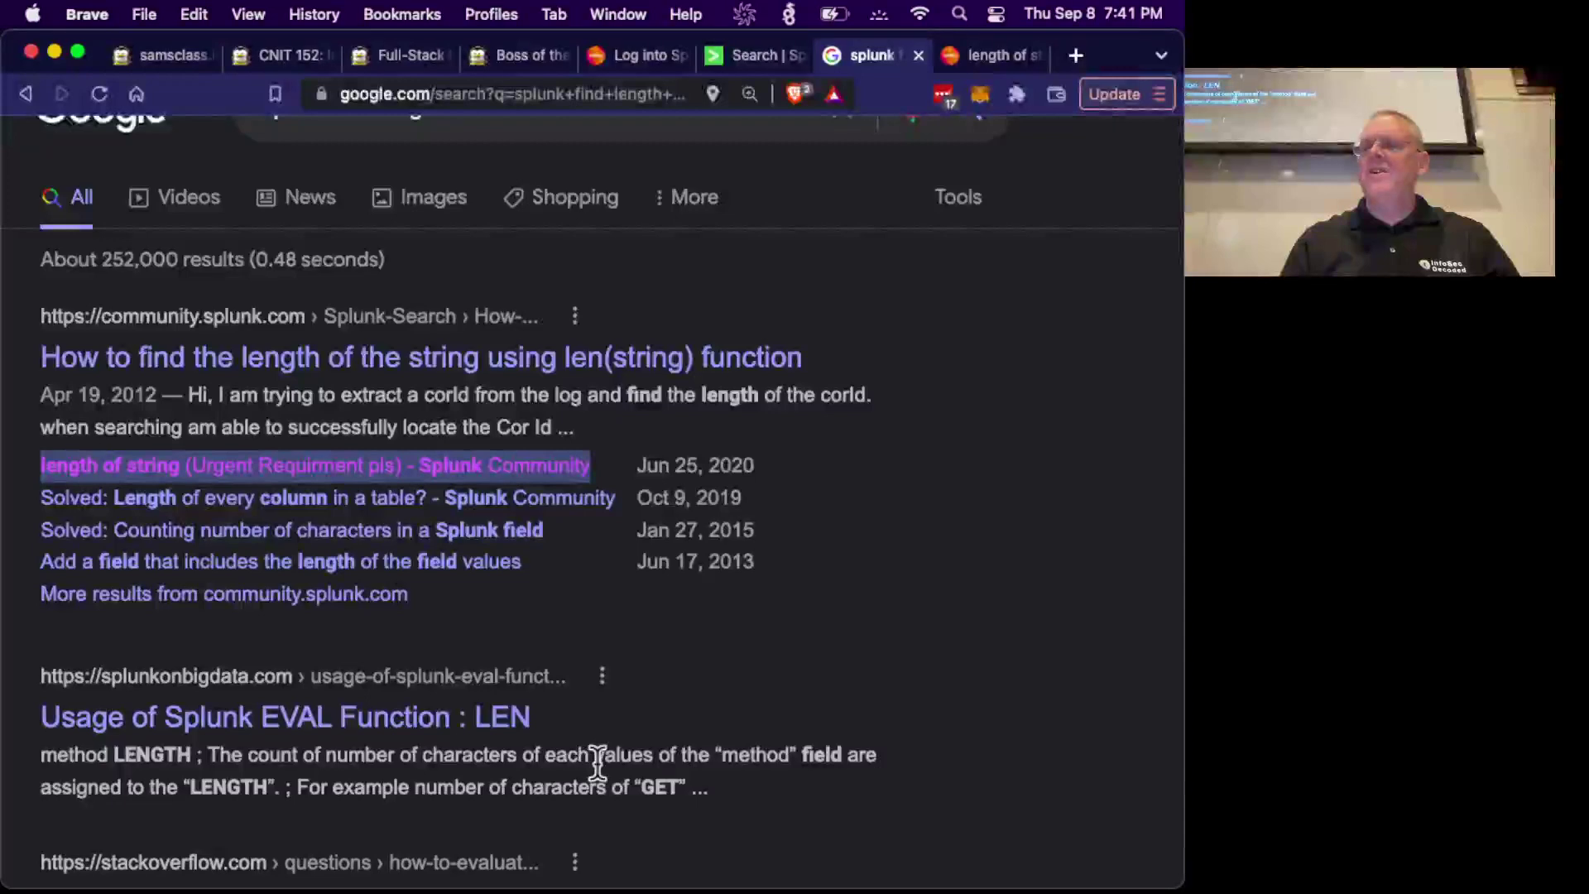
right_click(342, 718)
click(418, 447)
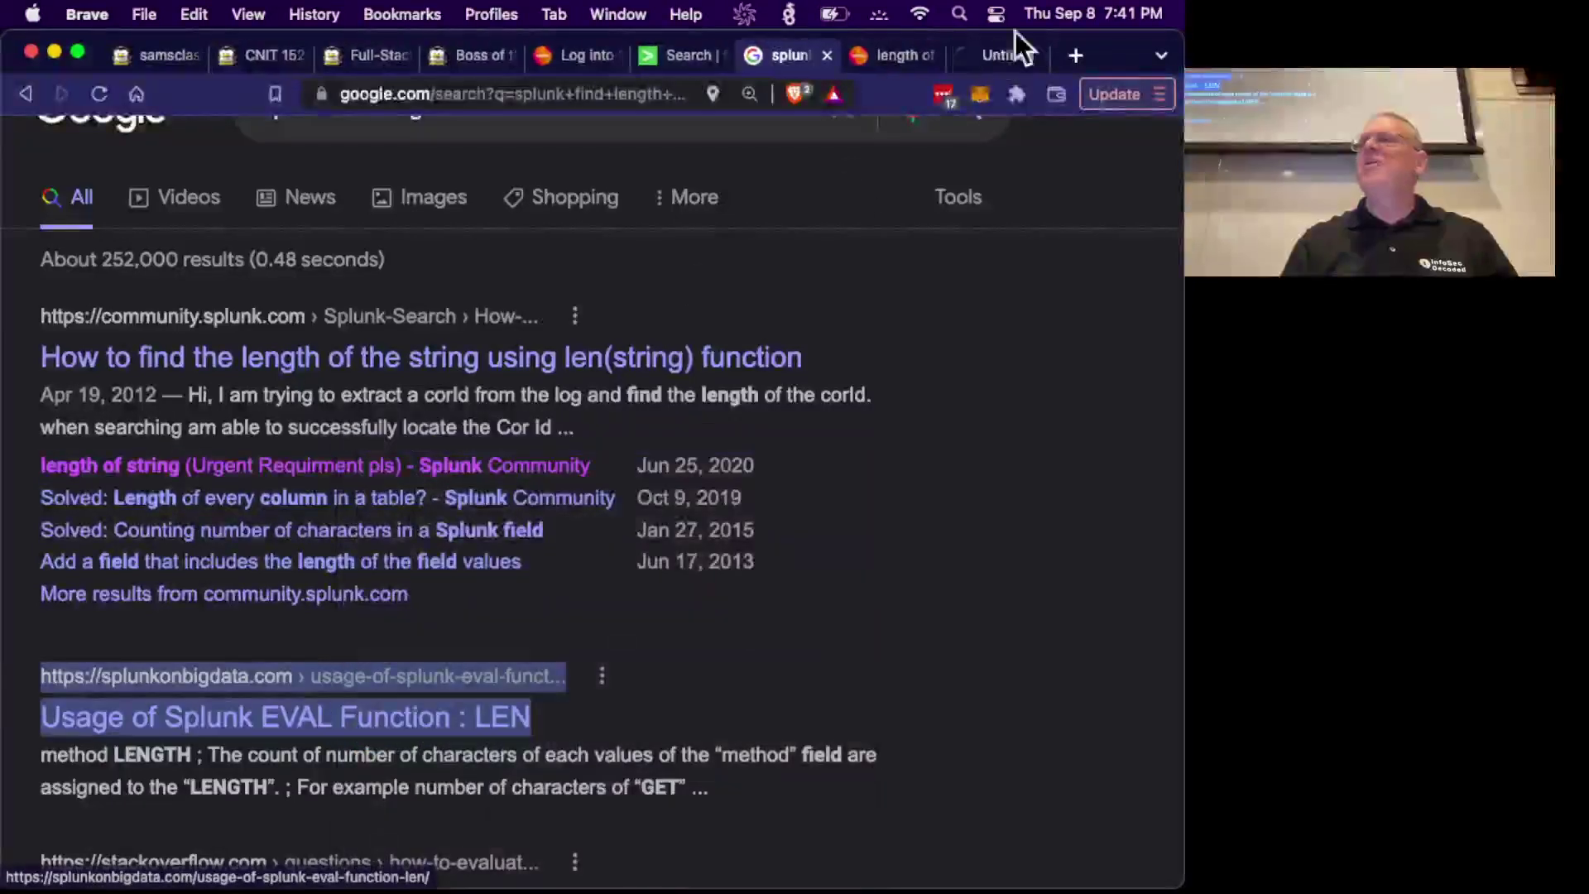
Read through the Splunk Community "length of string" thread for an example of the len function used with eval.
click(891, 52)
scroll(666, 414, down, 3)
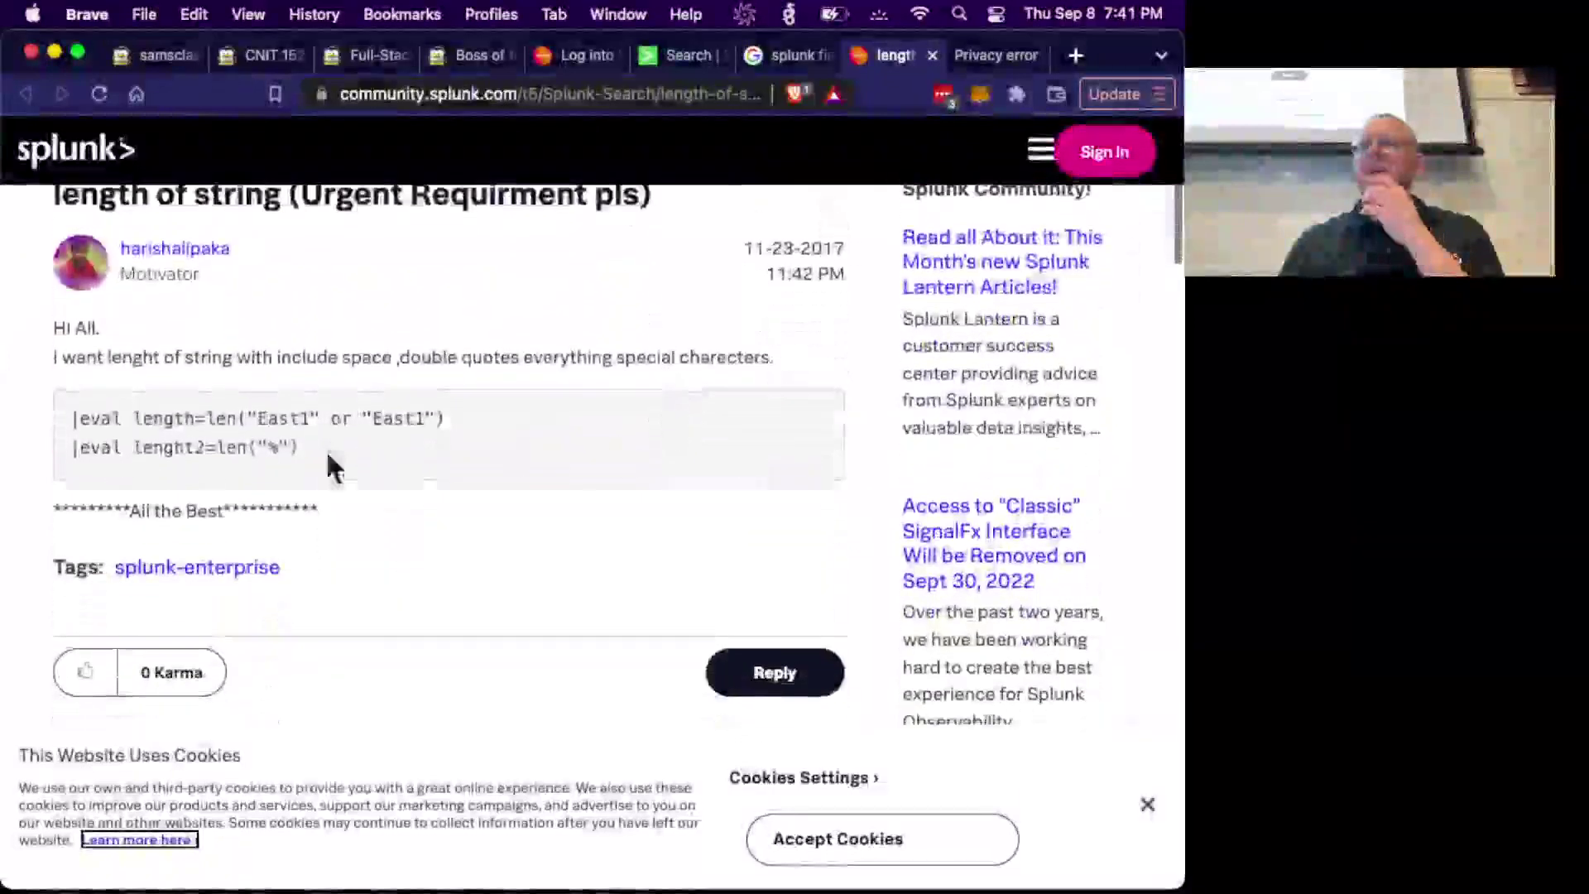
scroll(223, 521, down, 3)
scroll(226, 521, down, 10)
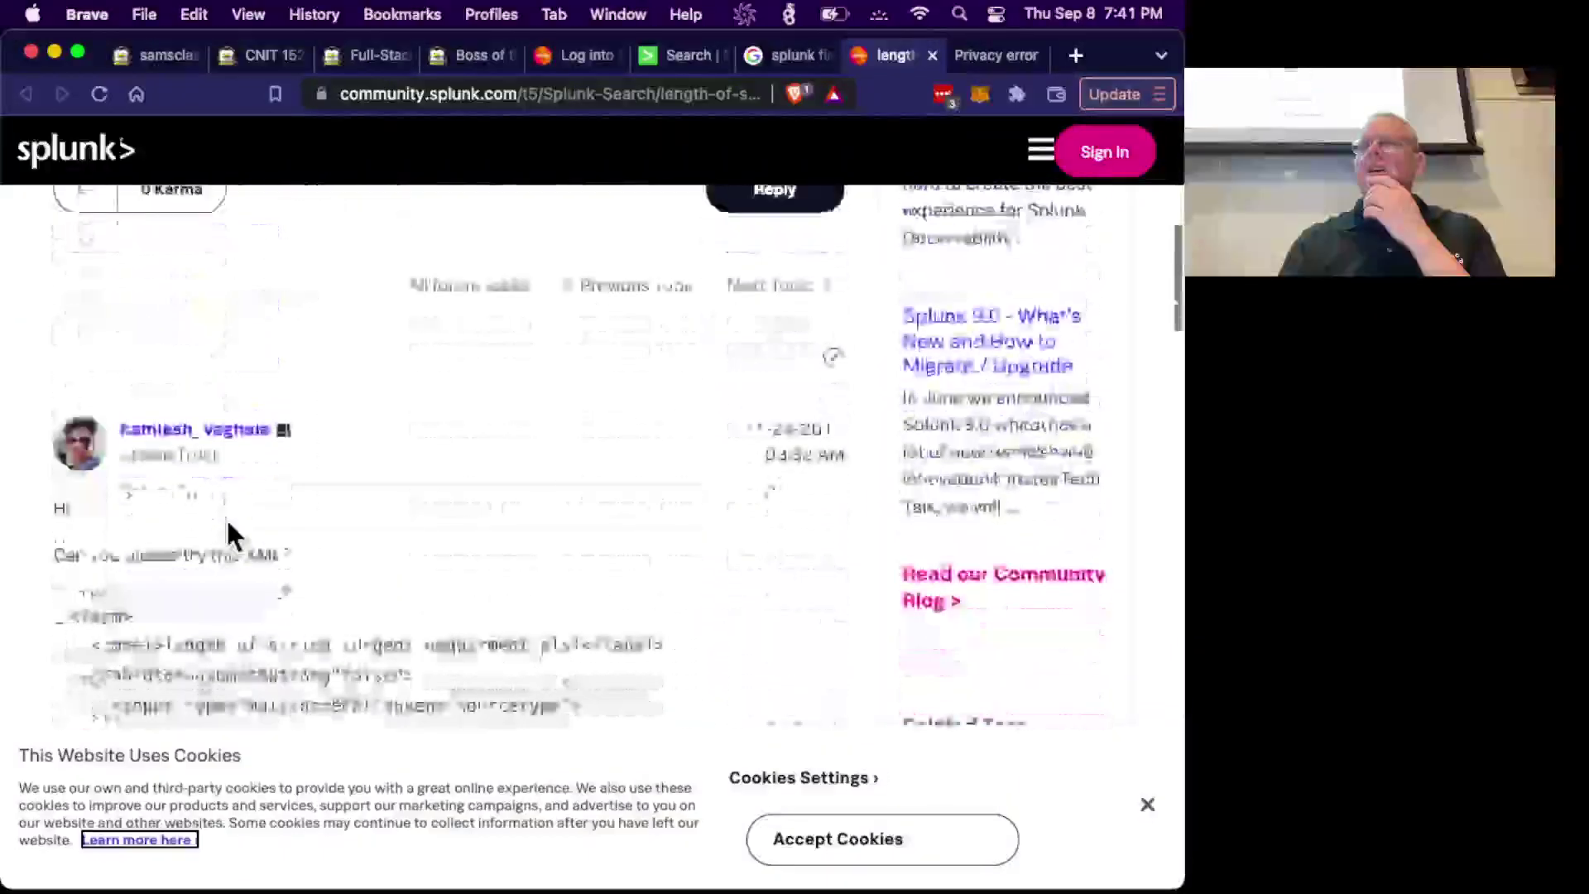
scroll(230, 533, down, 15)
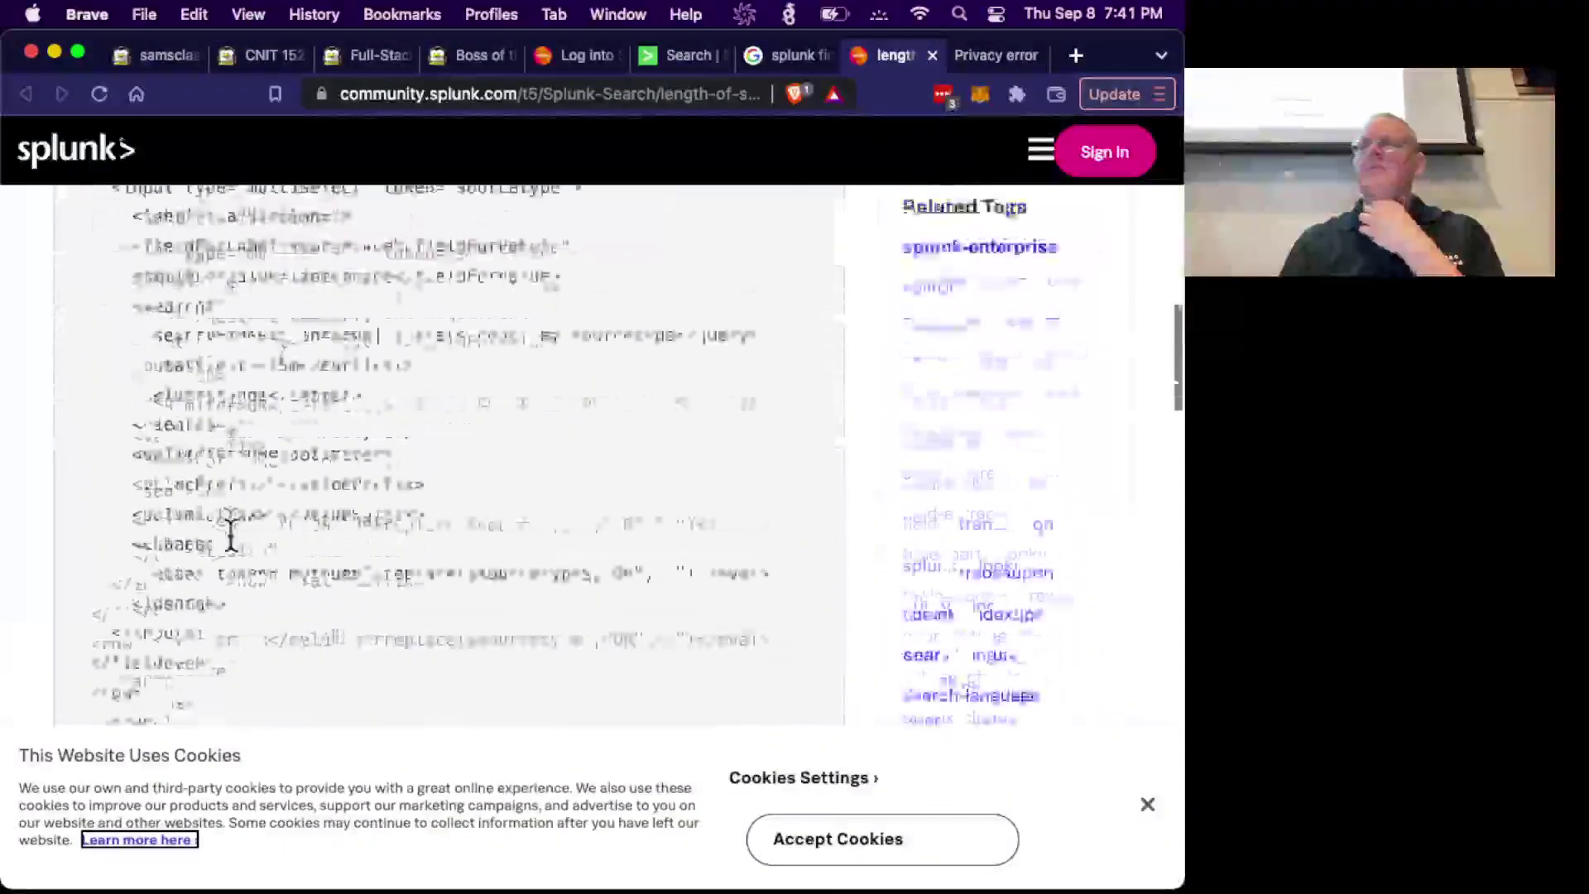
scroll(230, 533, down, 8)
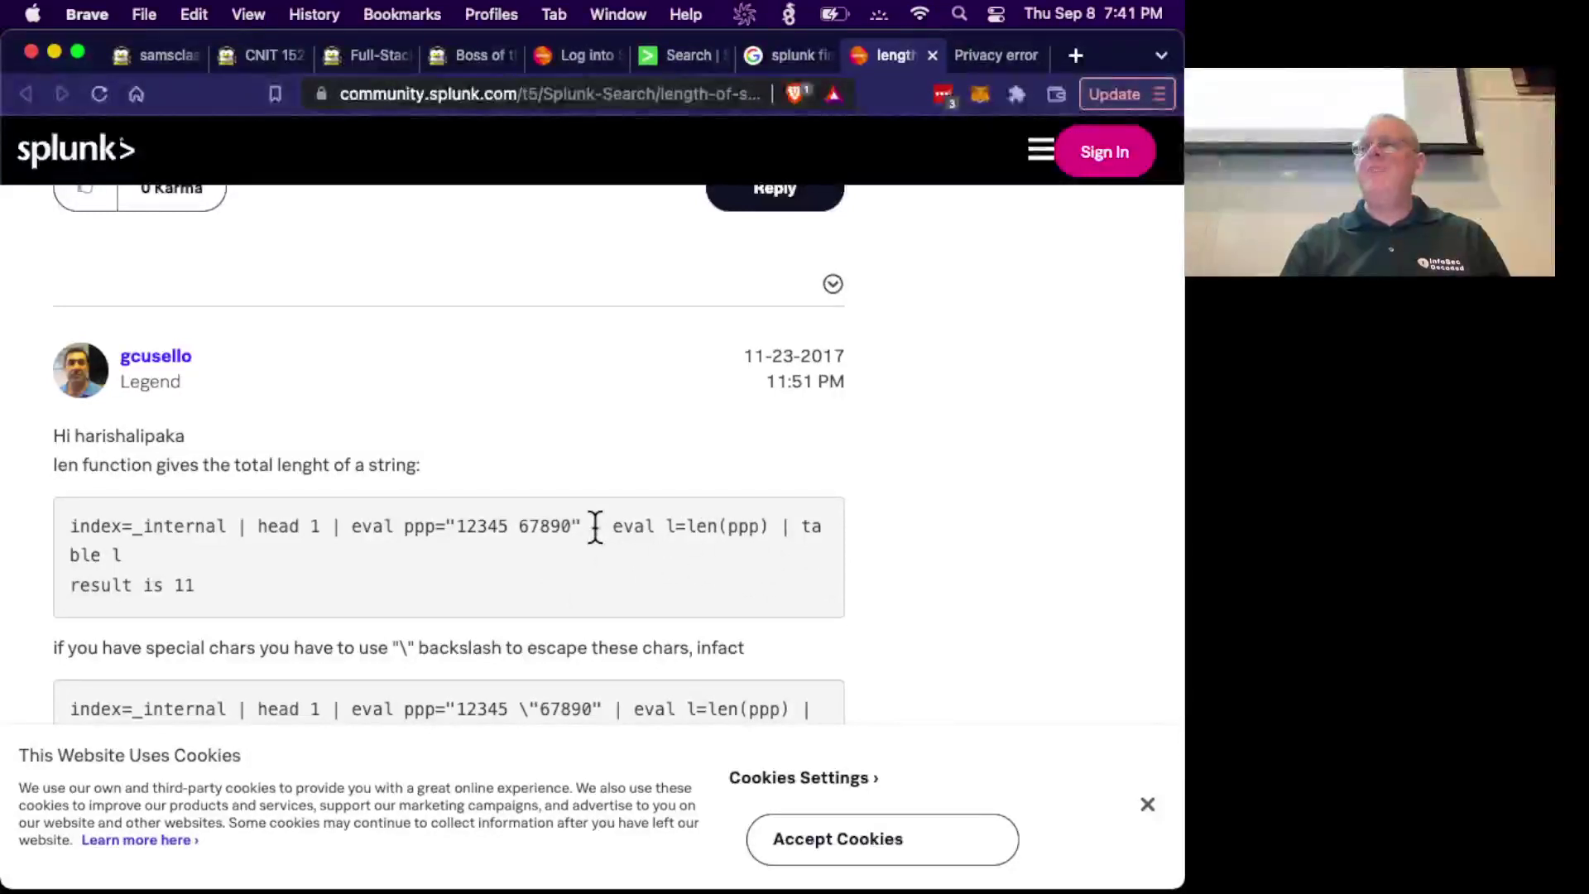
Copy "| eval l=len(ppp)" from the thread's example and insert it before the table command in the Splunk search query.
drag(595, 528, 772, 526)
key(super+c)
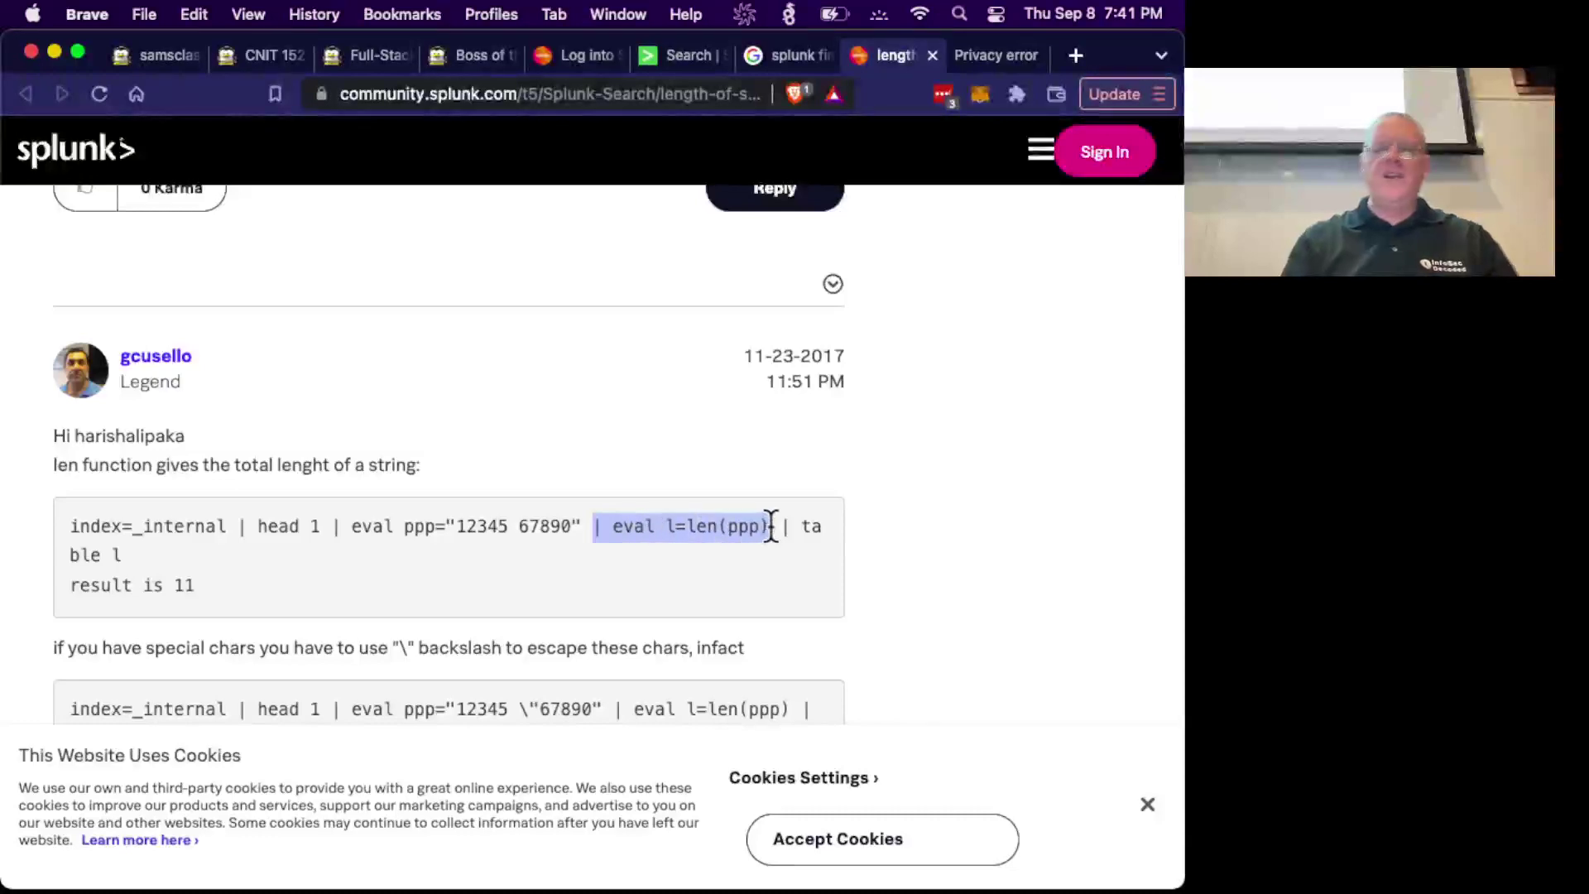
click(687, 56)
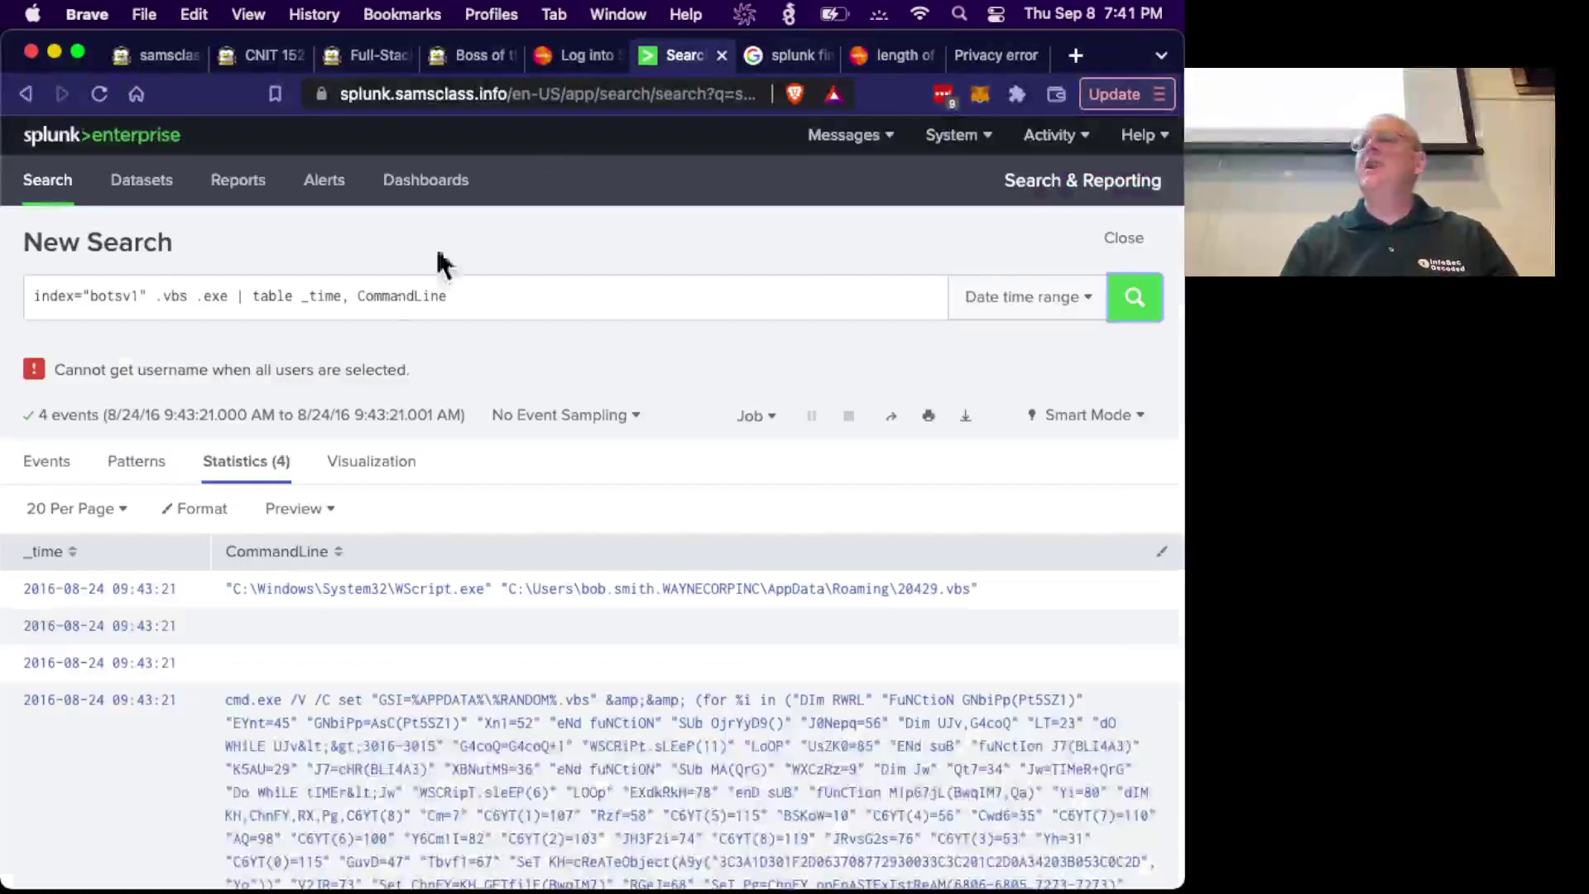
click(236, 295)
key(super+v)
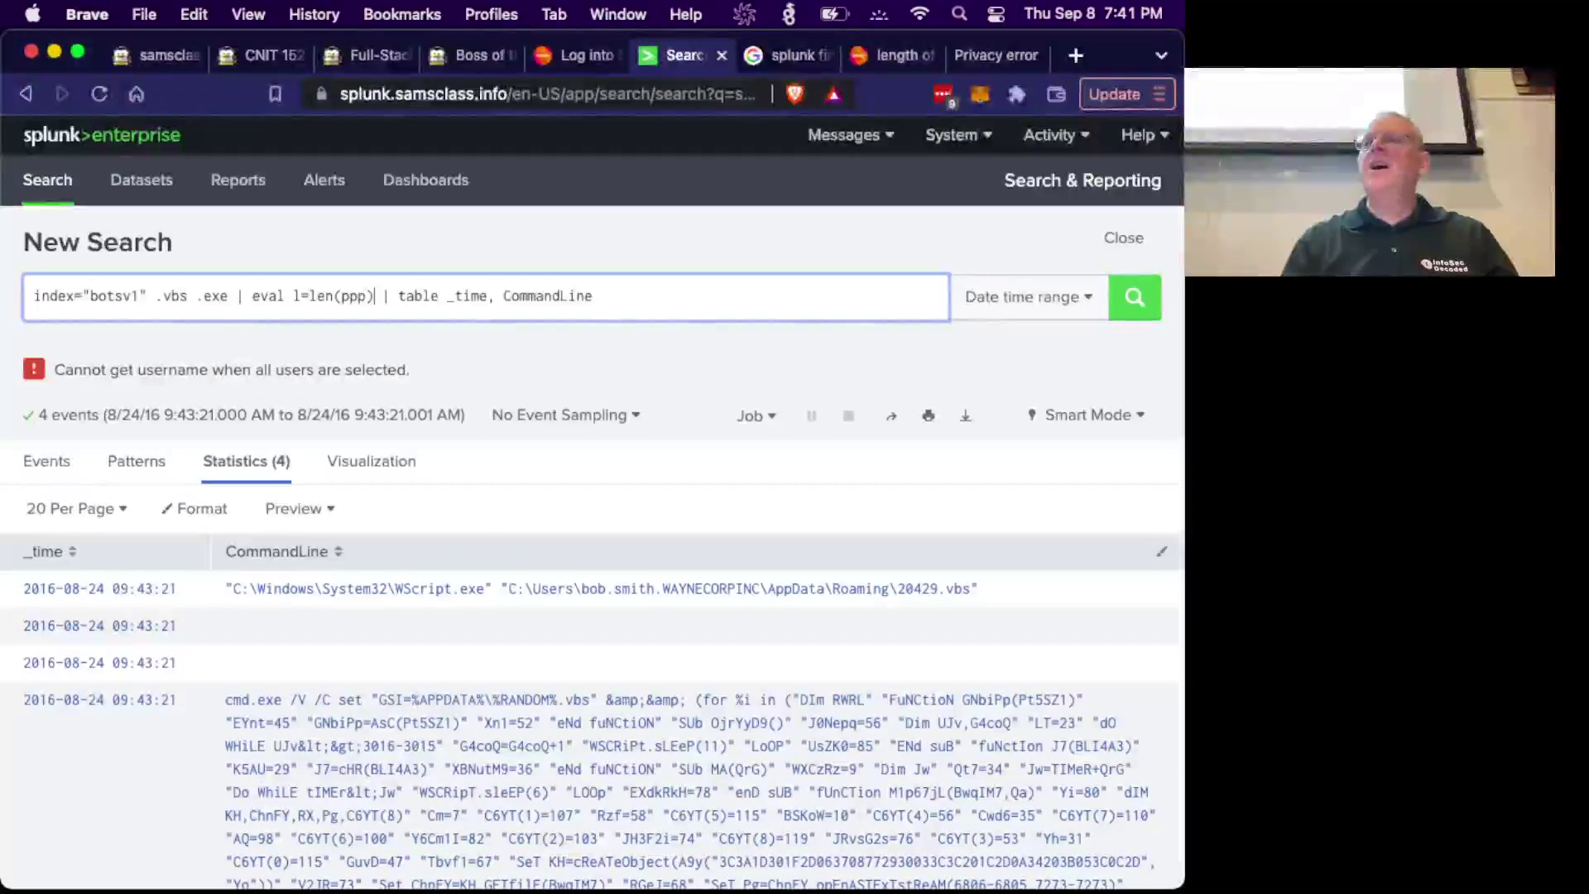
Change the len argument to CommandLine, add the l column to the table, run the search and check the script row's length.
click(368, 295)
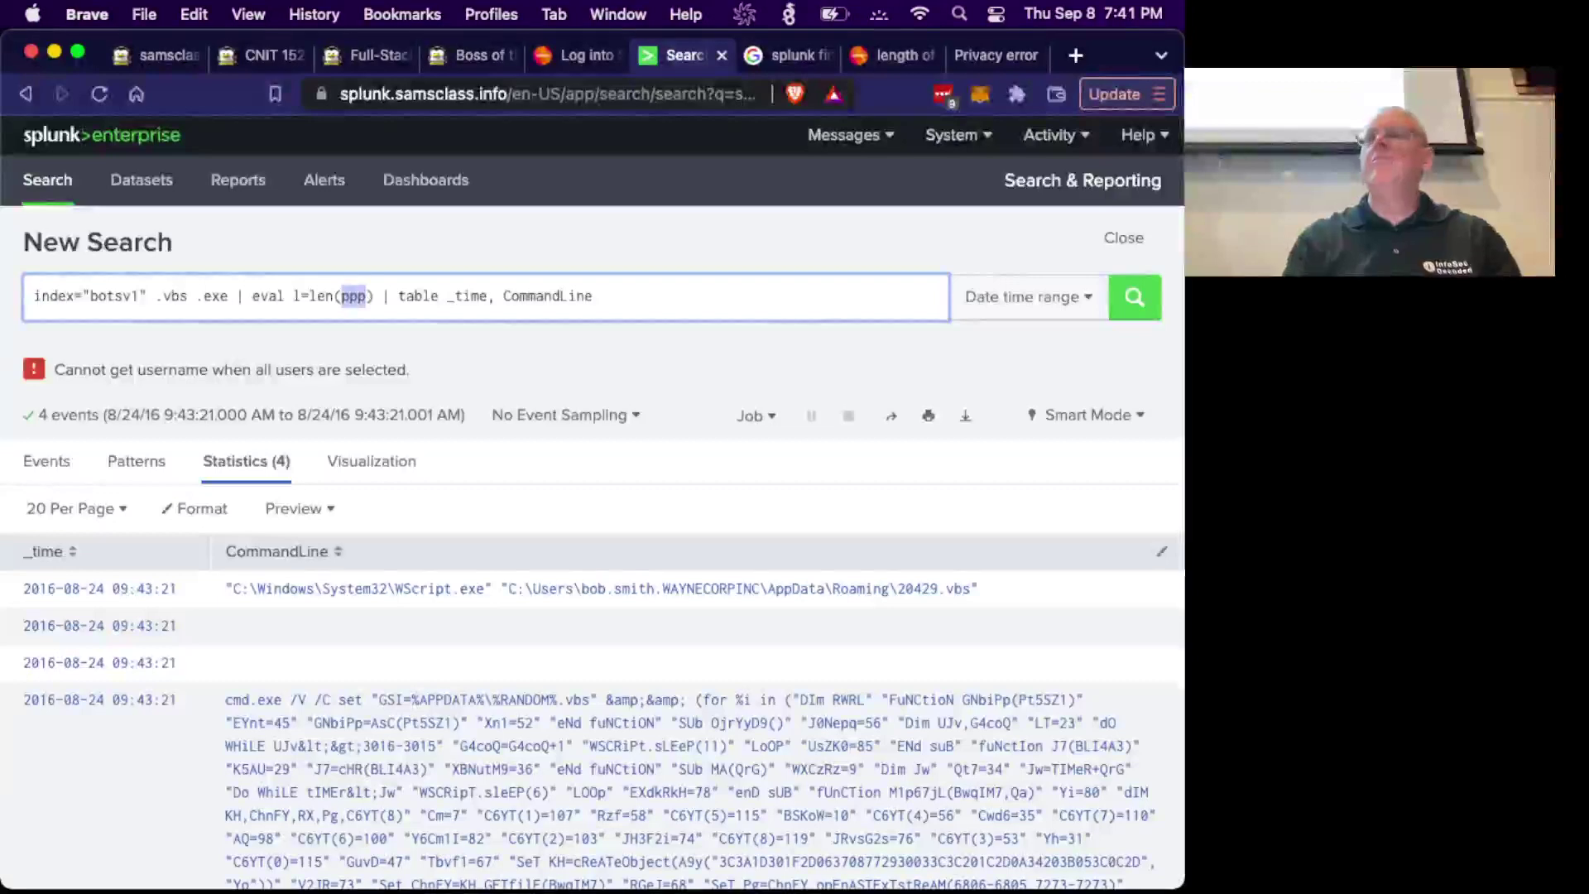
text(CommandLine)
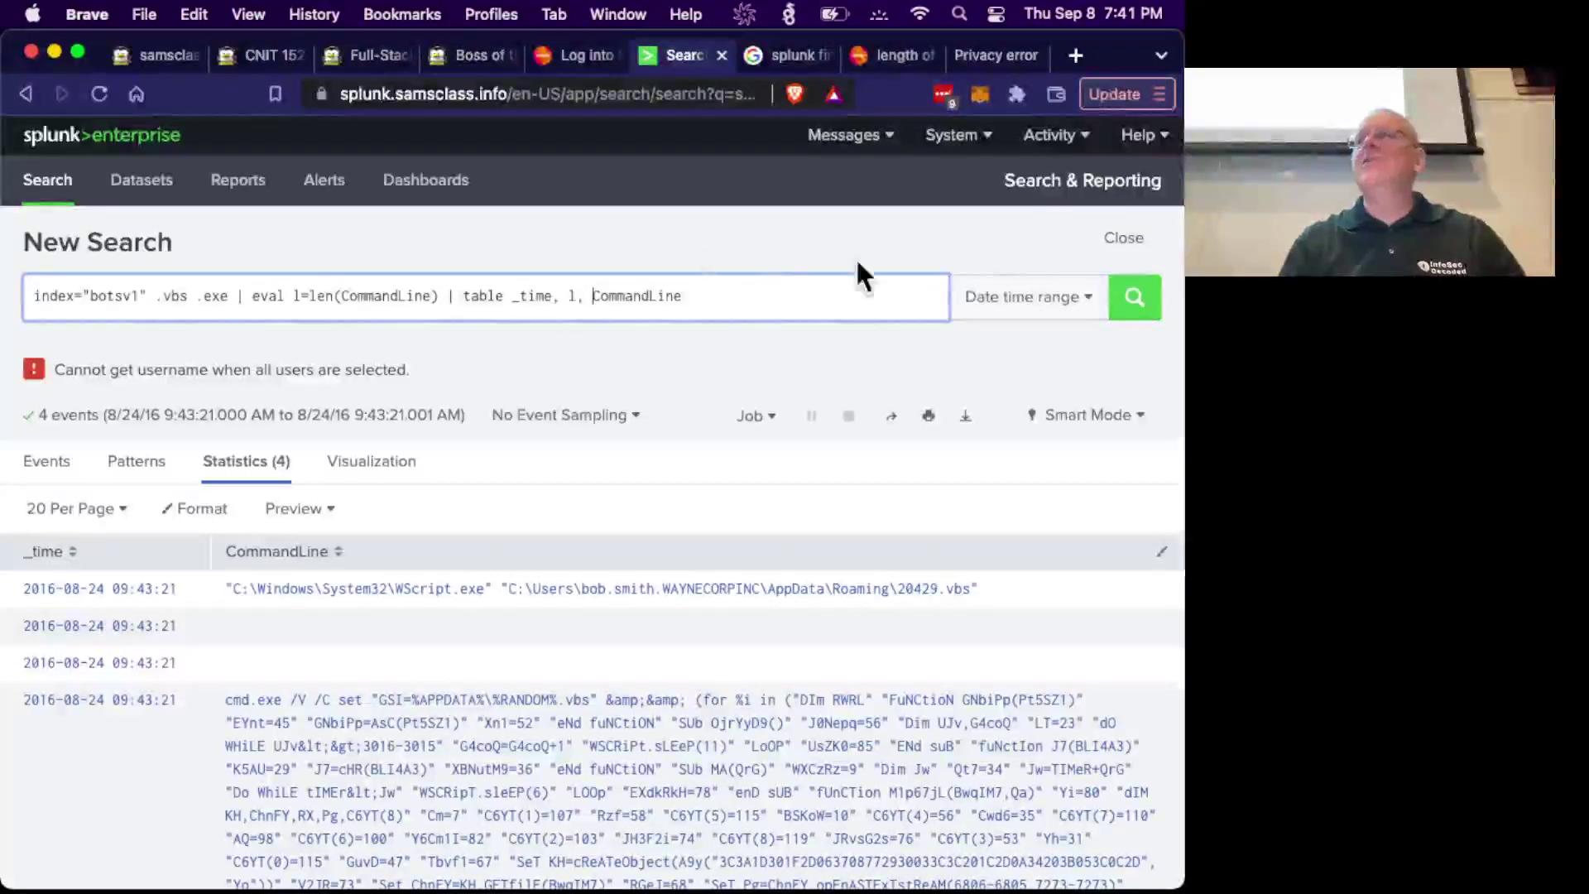
click(1134, 300)
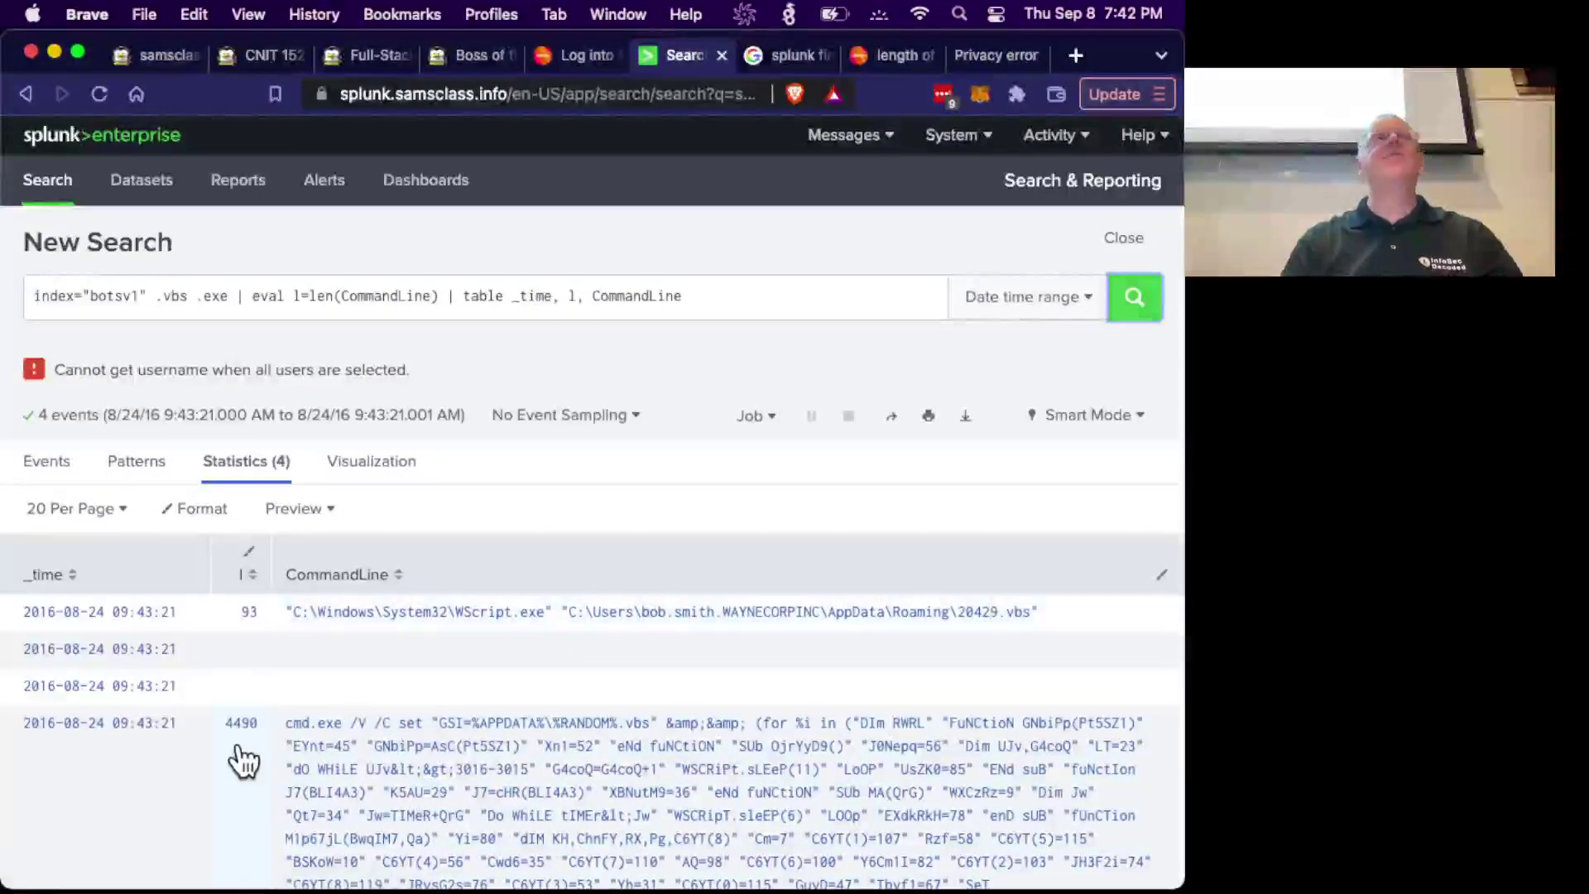
scroll(244, 761, down, 5)
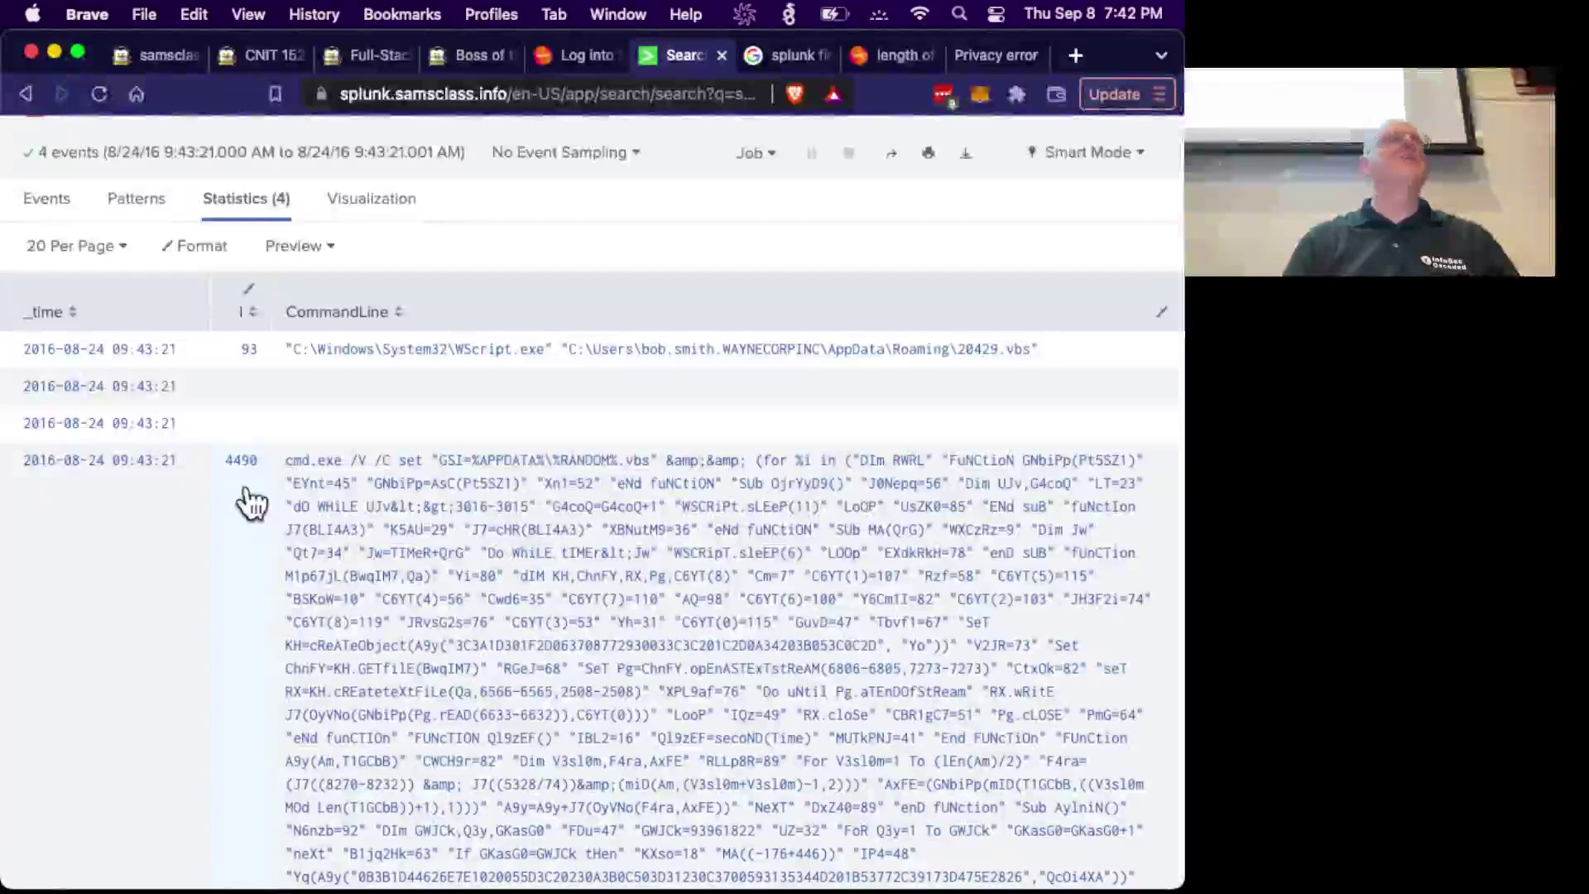
scroll(429, 484, up, 5)
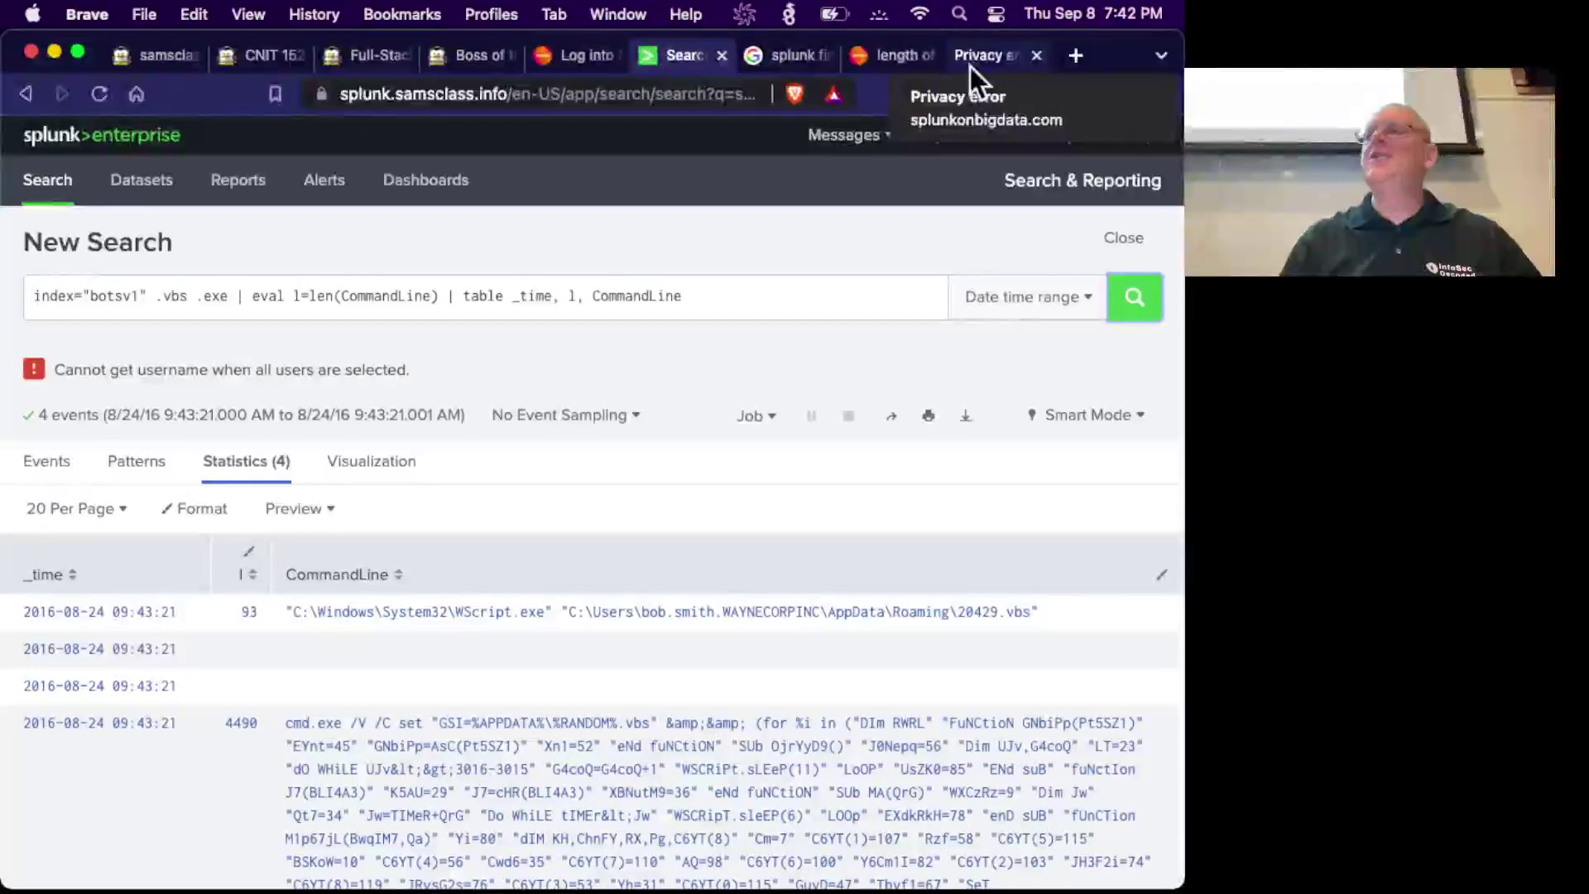
Return to the Splunk Community "length of string" thread, select its web address and switch to another app.
click(911, 65)
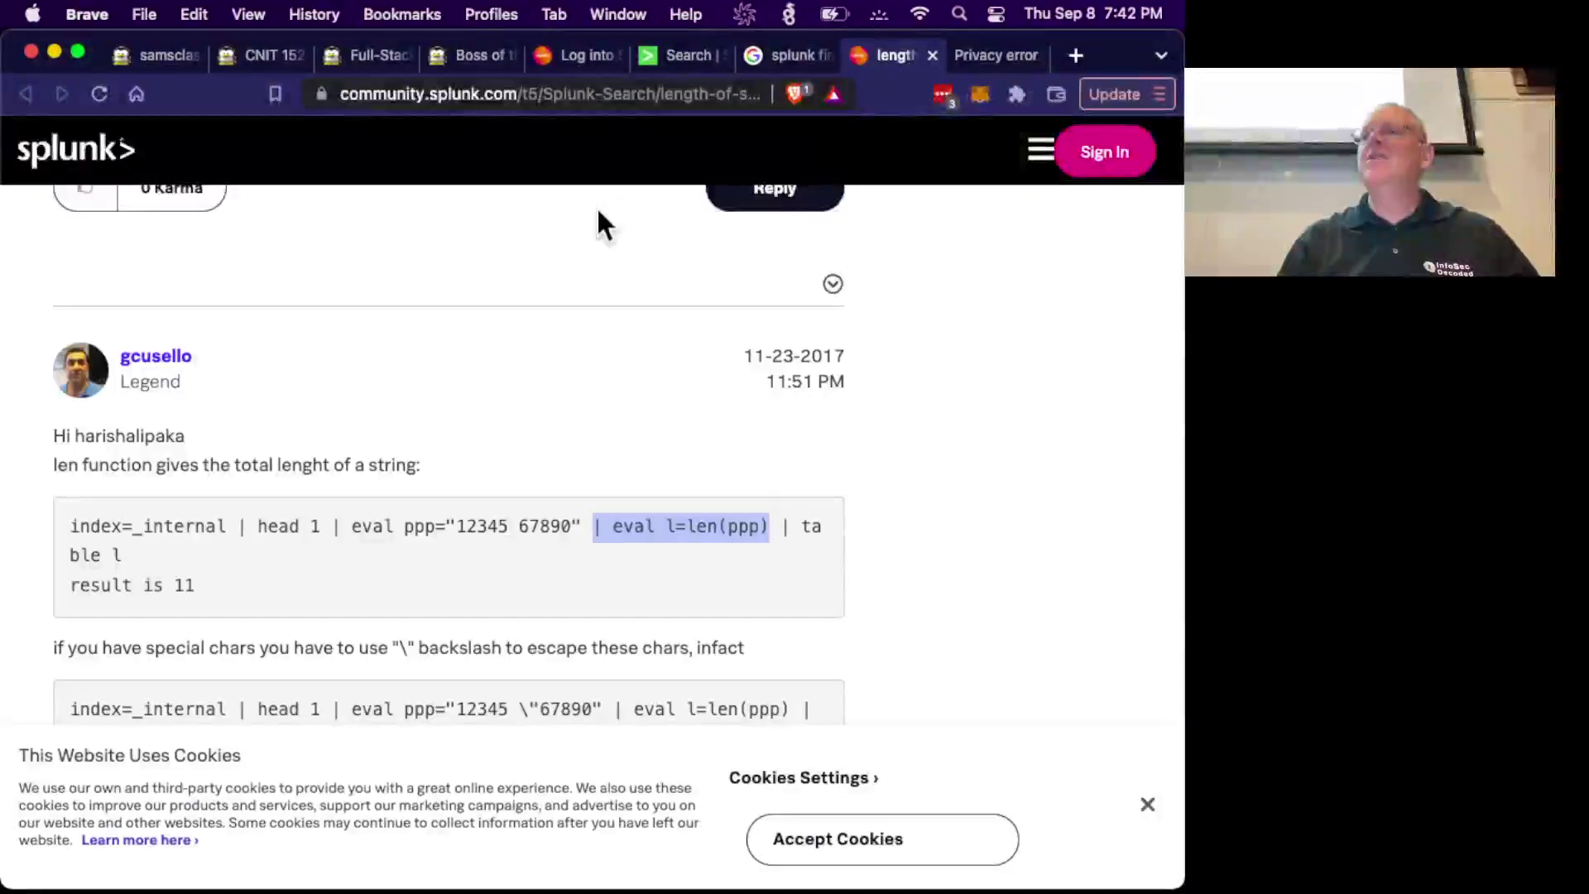
click(527, 94)
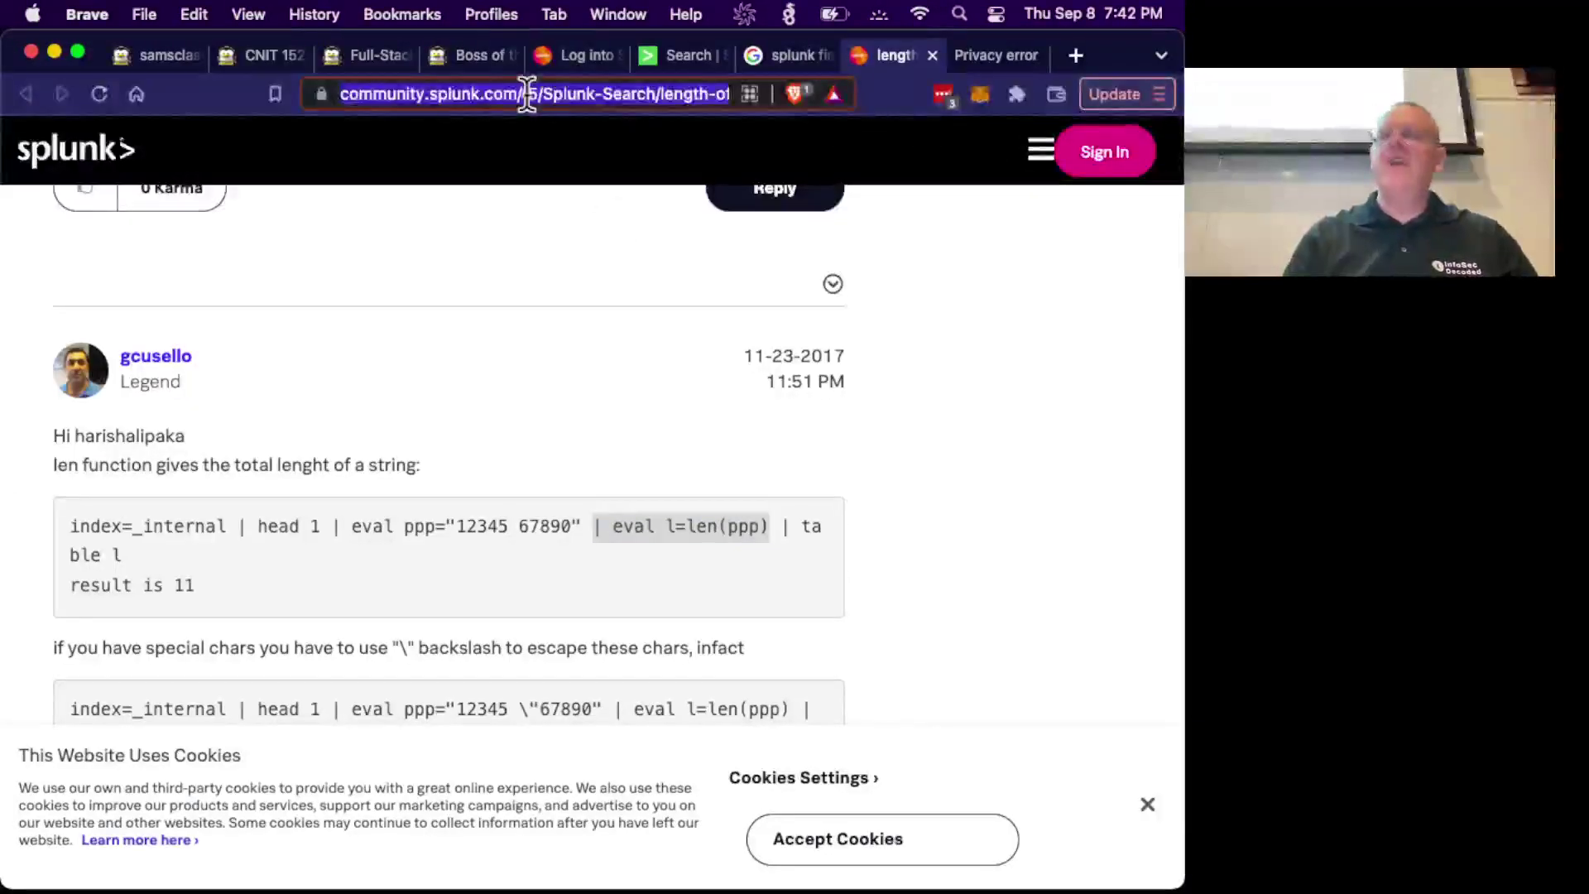
key(super+Tab)
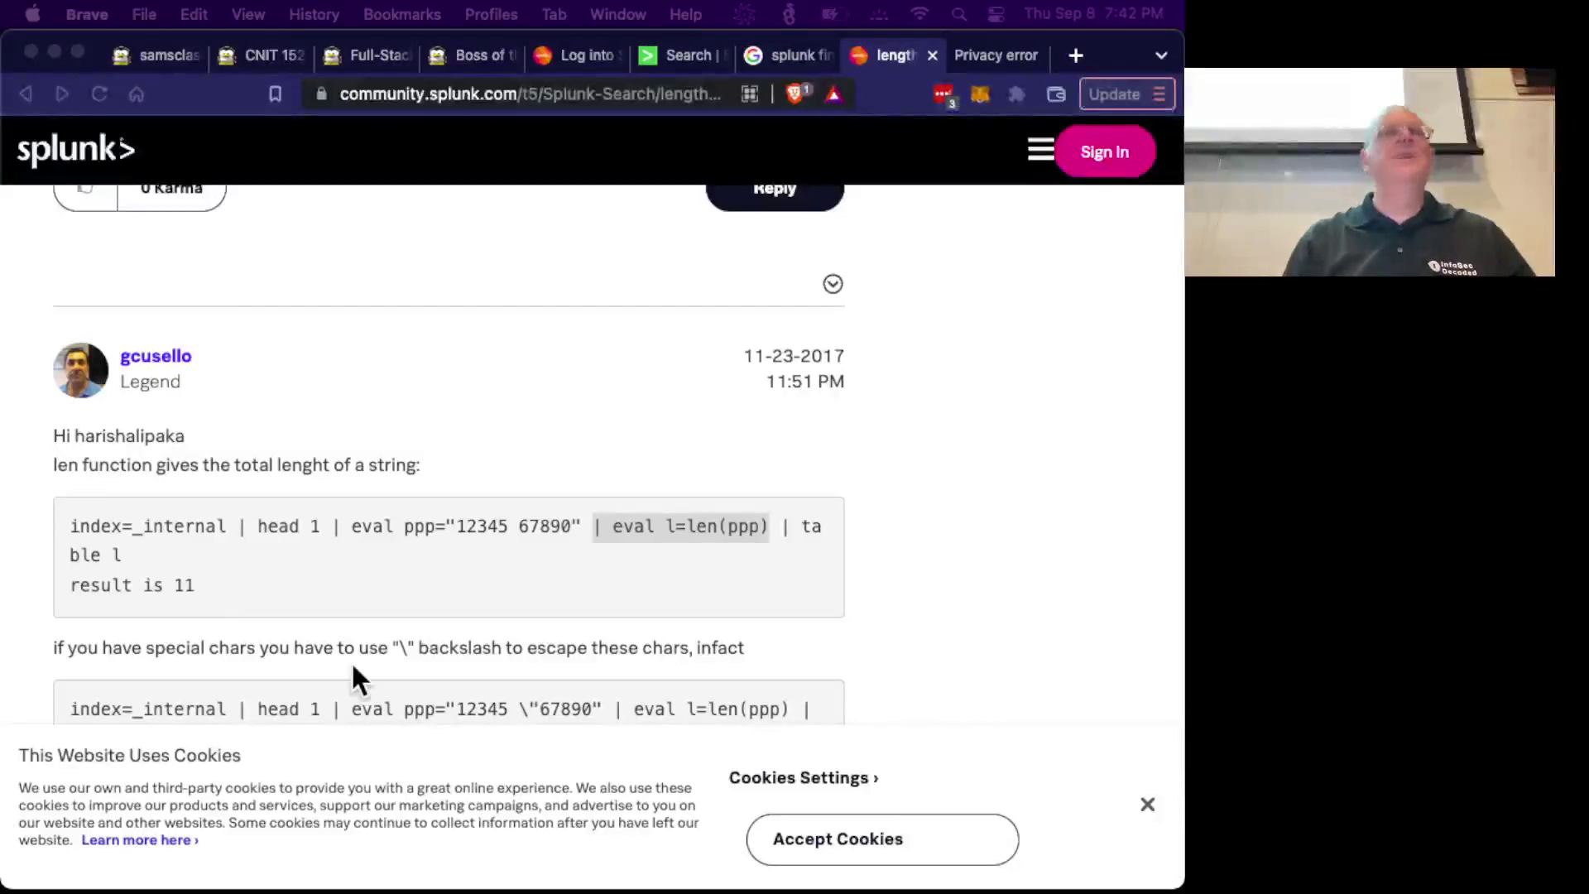
Close the privacy error, Splunk Community thread, Google results and Splunk login tabs.
click(999, 51)
key(super+w)
key(super+w)
key(super+w)
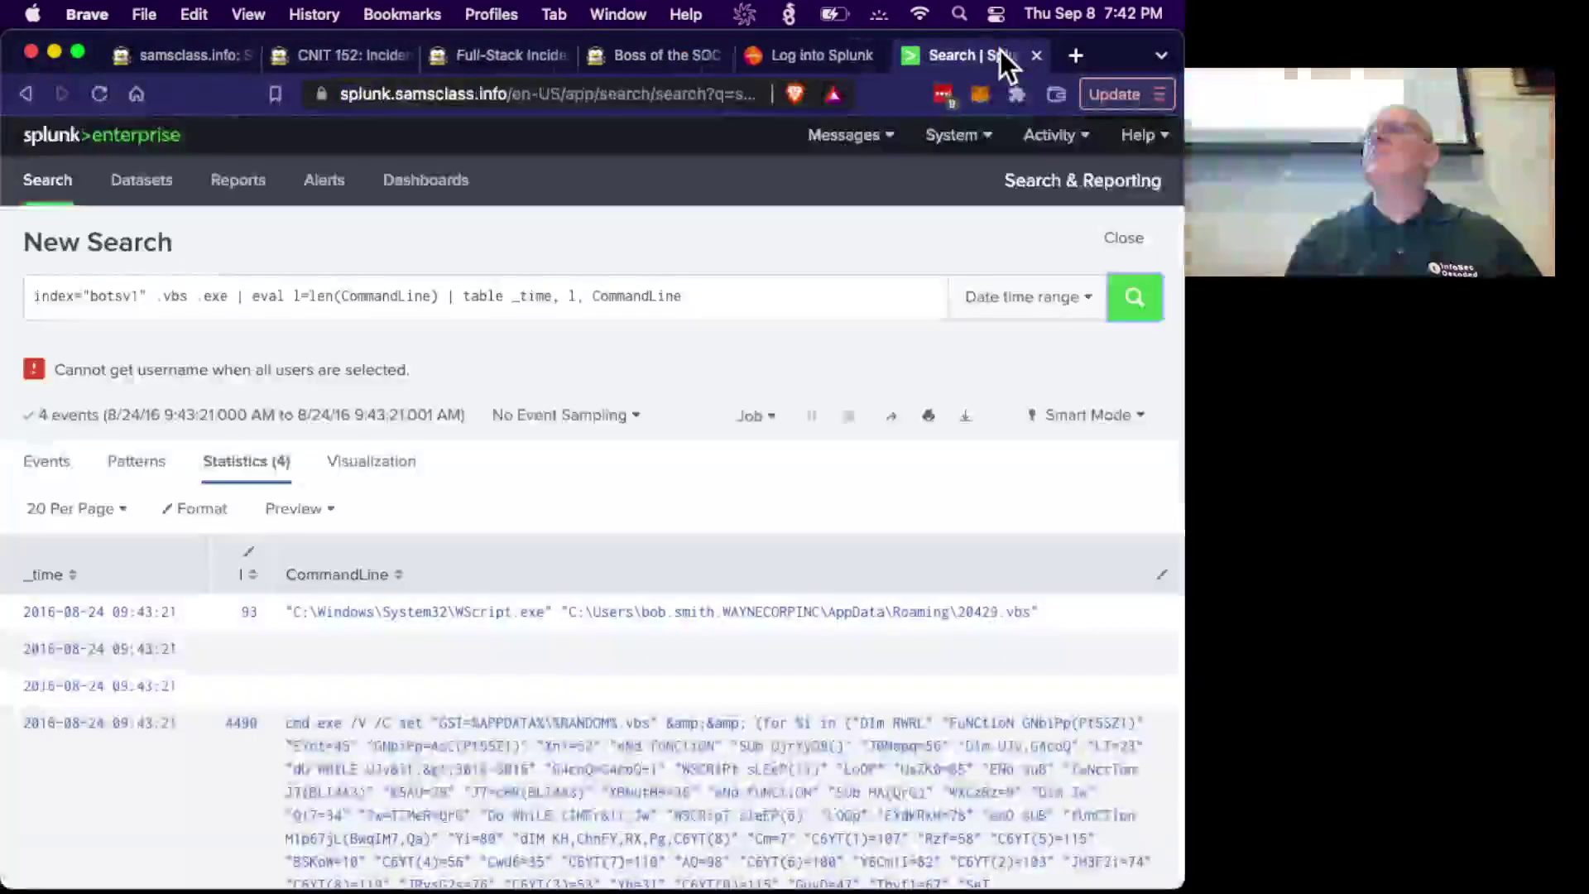
click(819, 52)
key(super+w)
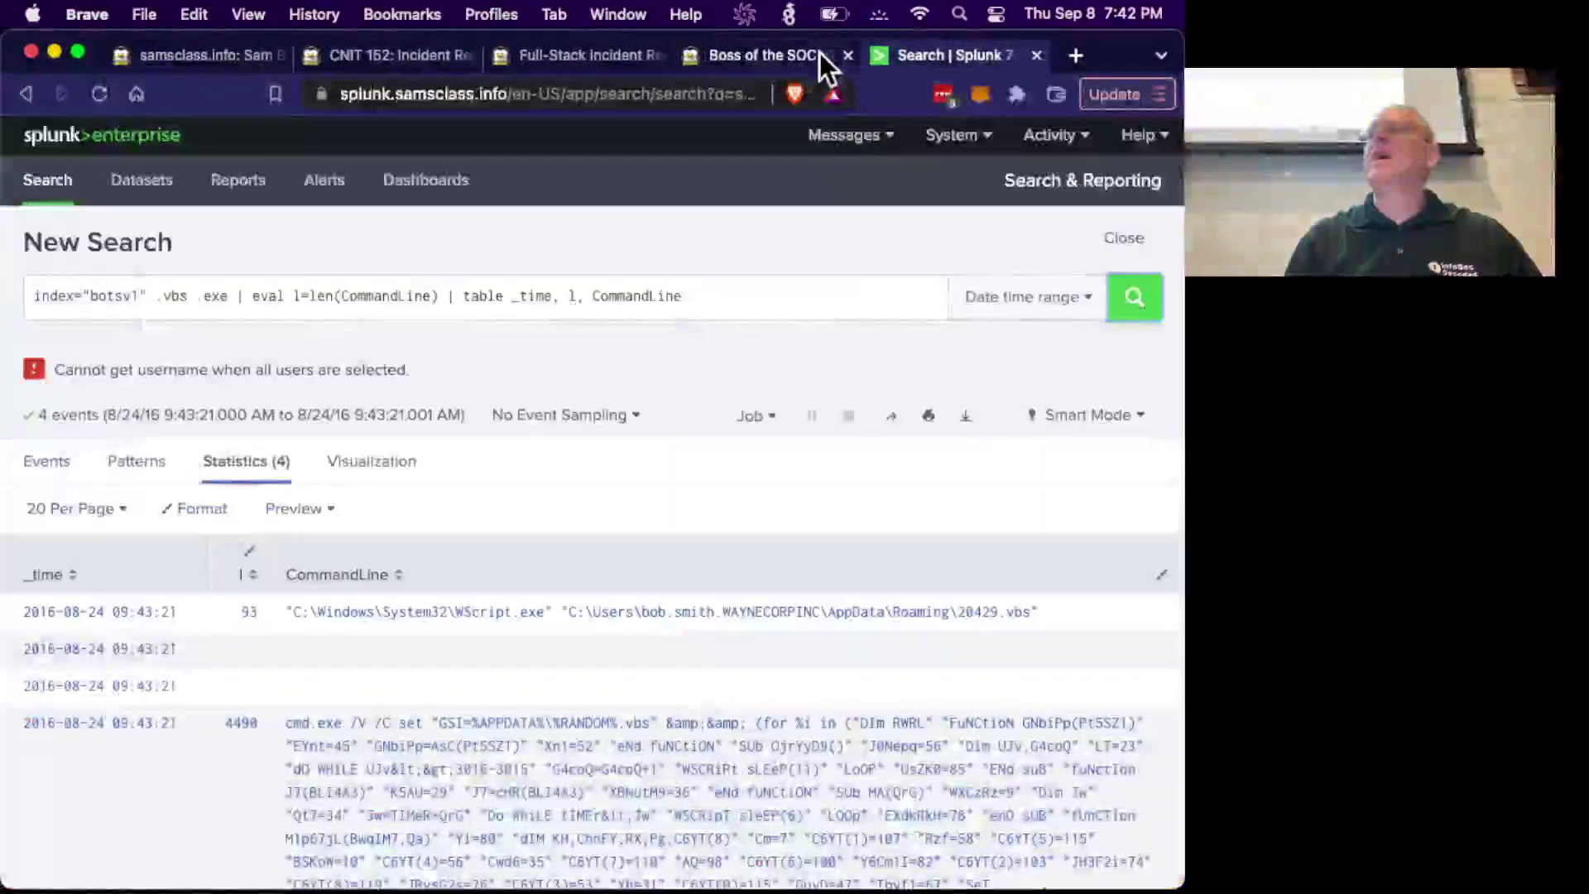
Open the "here" link from the BOTSv1 4.7 USB key hint in a new tab and view that page.
click(786, 58)
scroll(468, 554, down, 5)
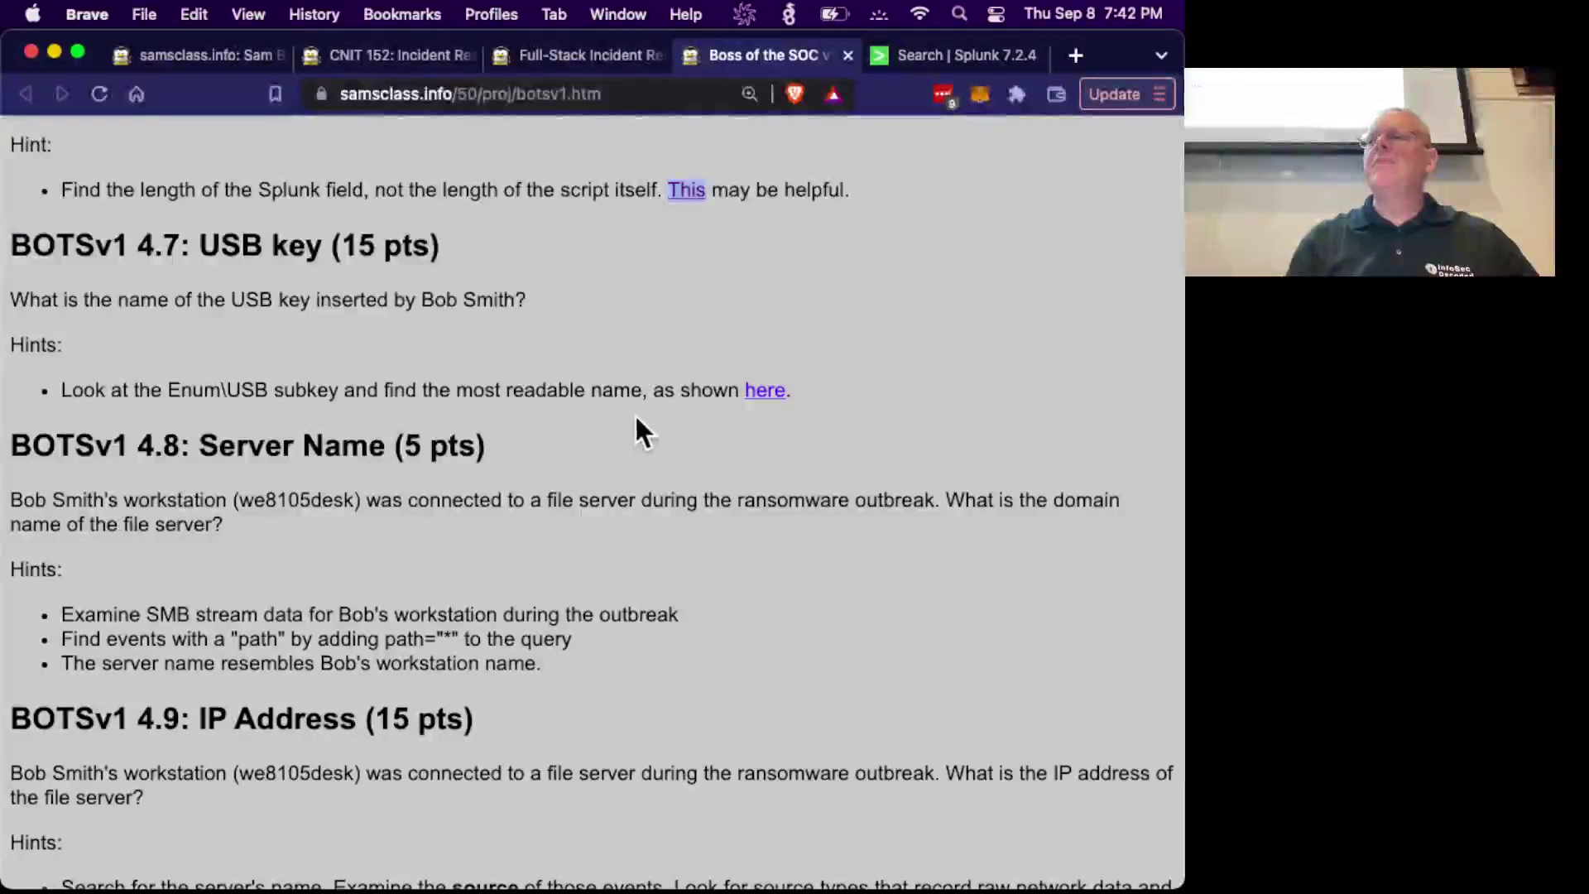
right_click(772, 390)
click(793, 402)
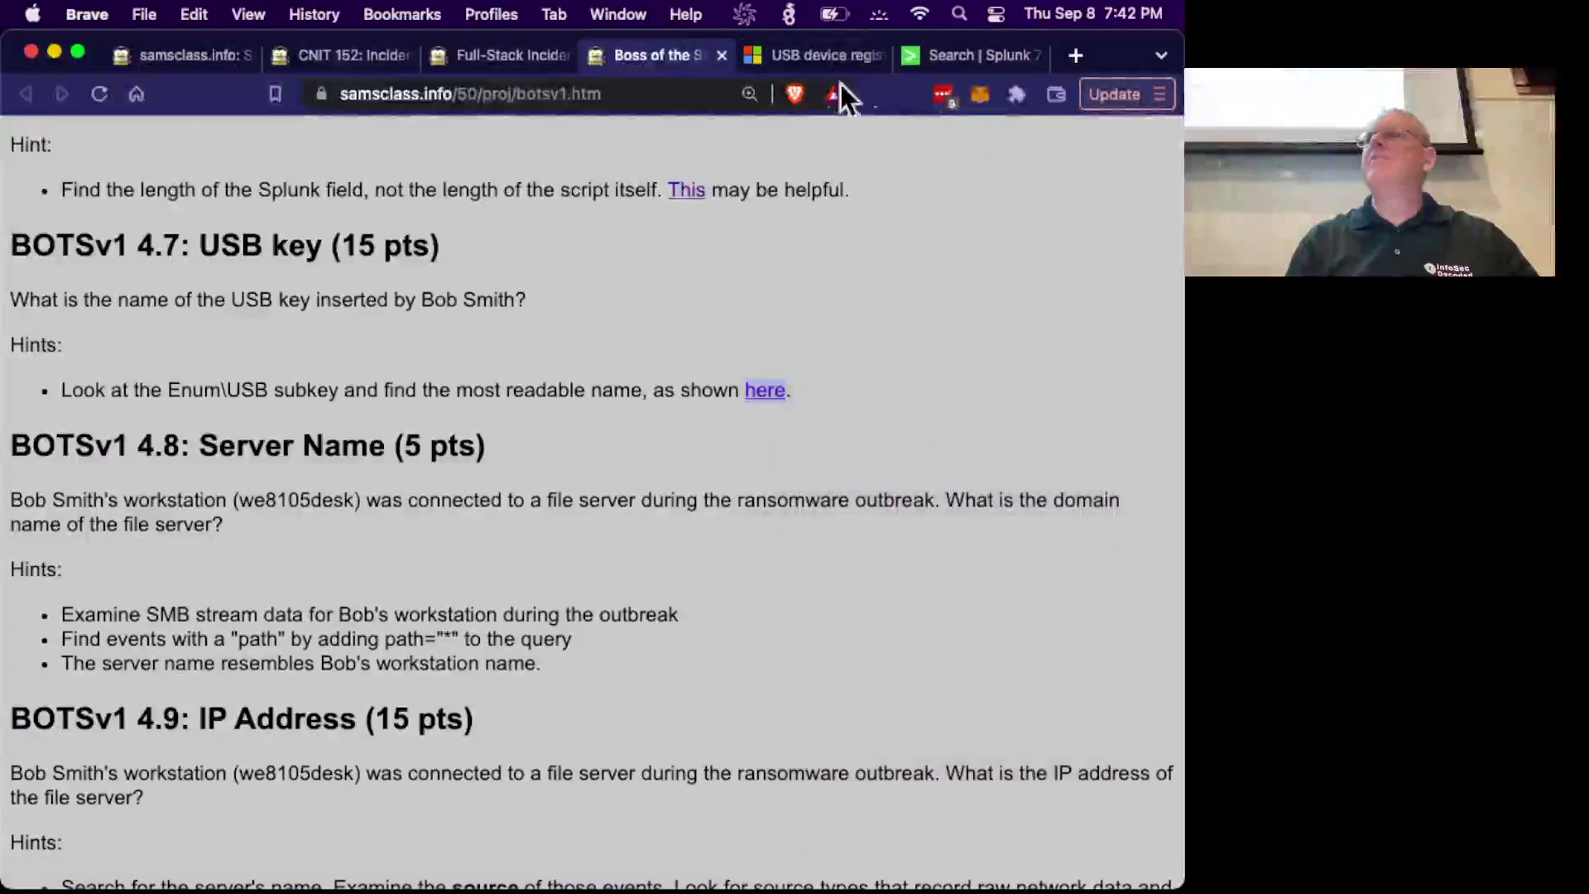
click(812, 57)
Read through the Microsoft USB device registry entries page for the registry key and values that identify a USB device.
scroll(584, 463, down, 4)
scroll(573, 481, down, 5)
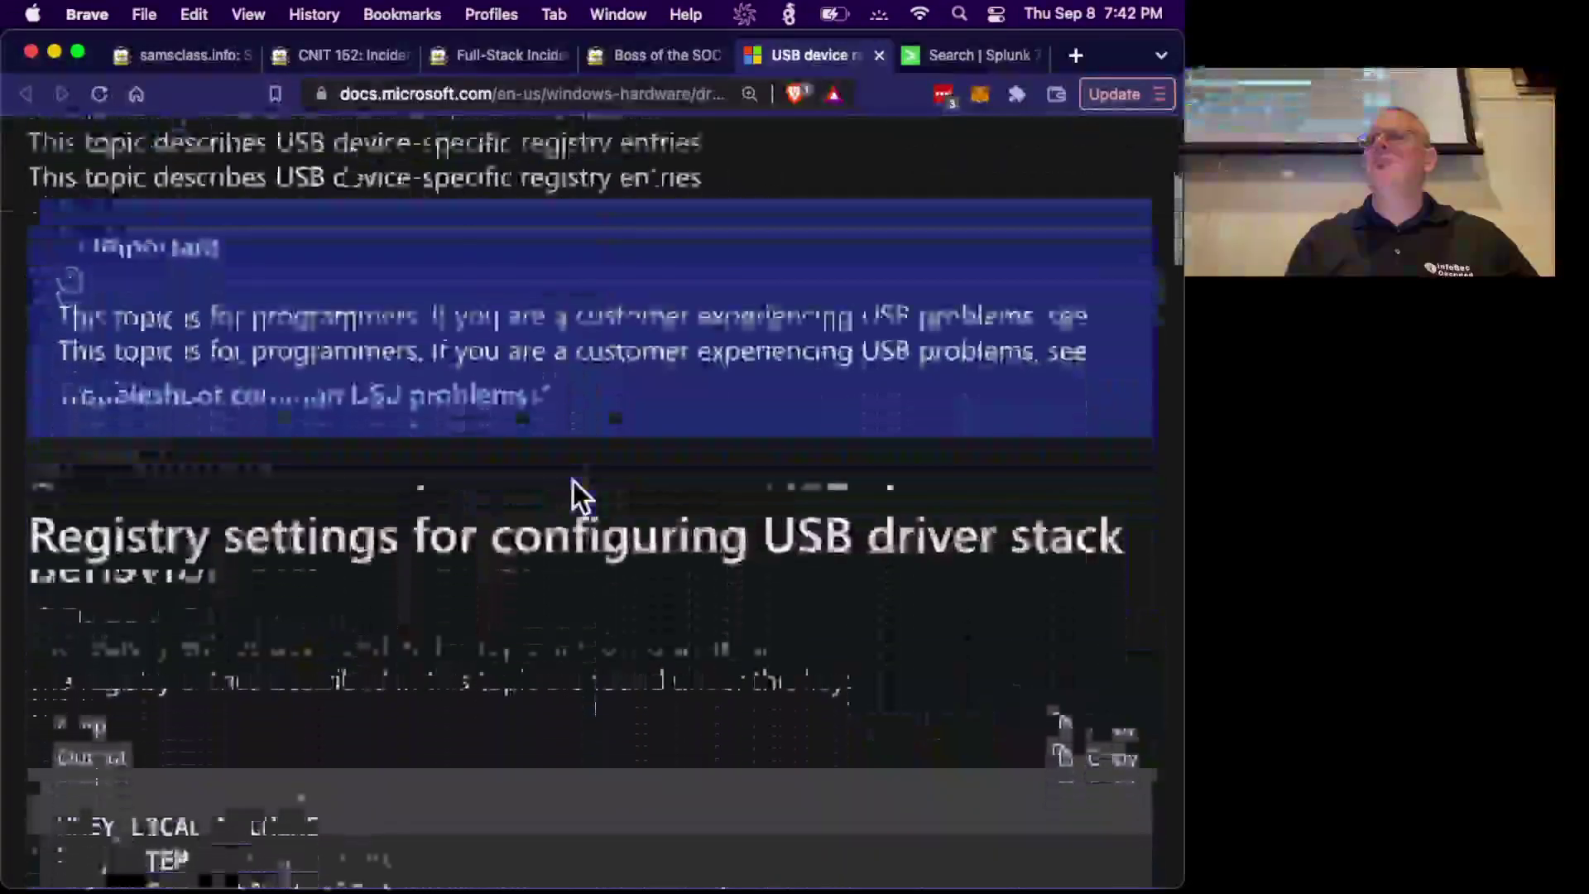
scroll(574, 456, up, 2)
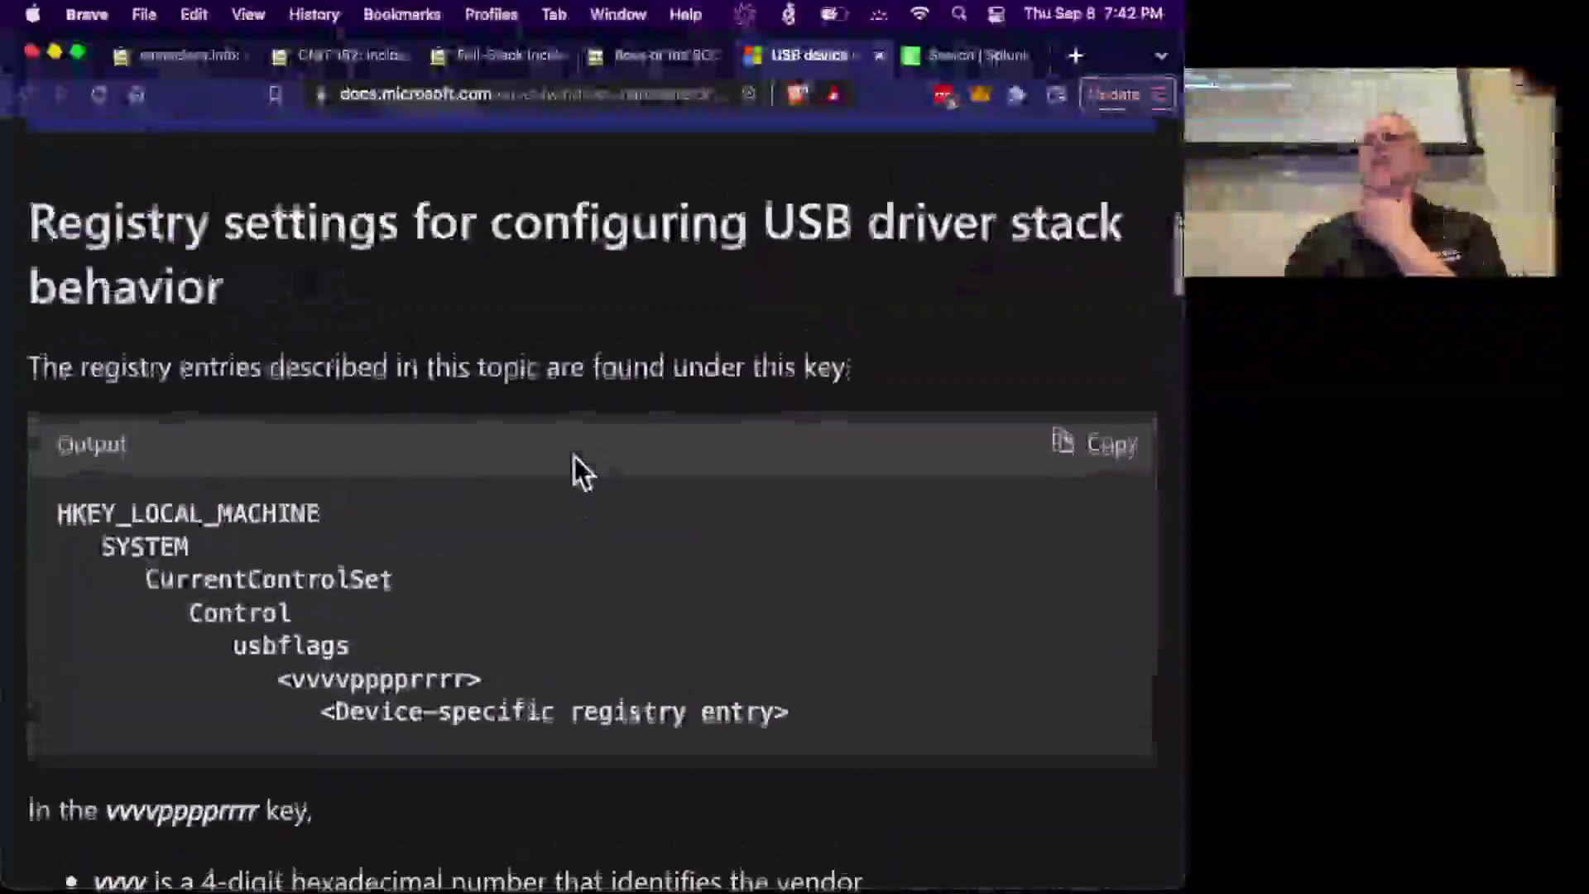
scroll(574, 457, down, 1)
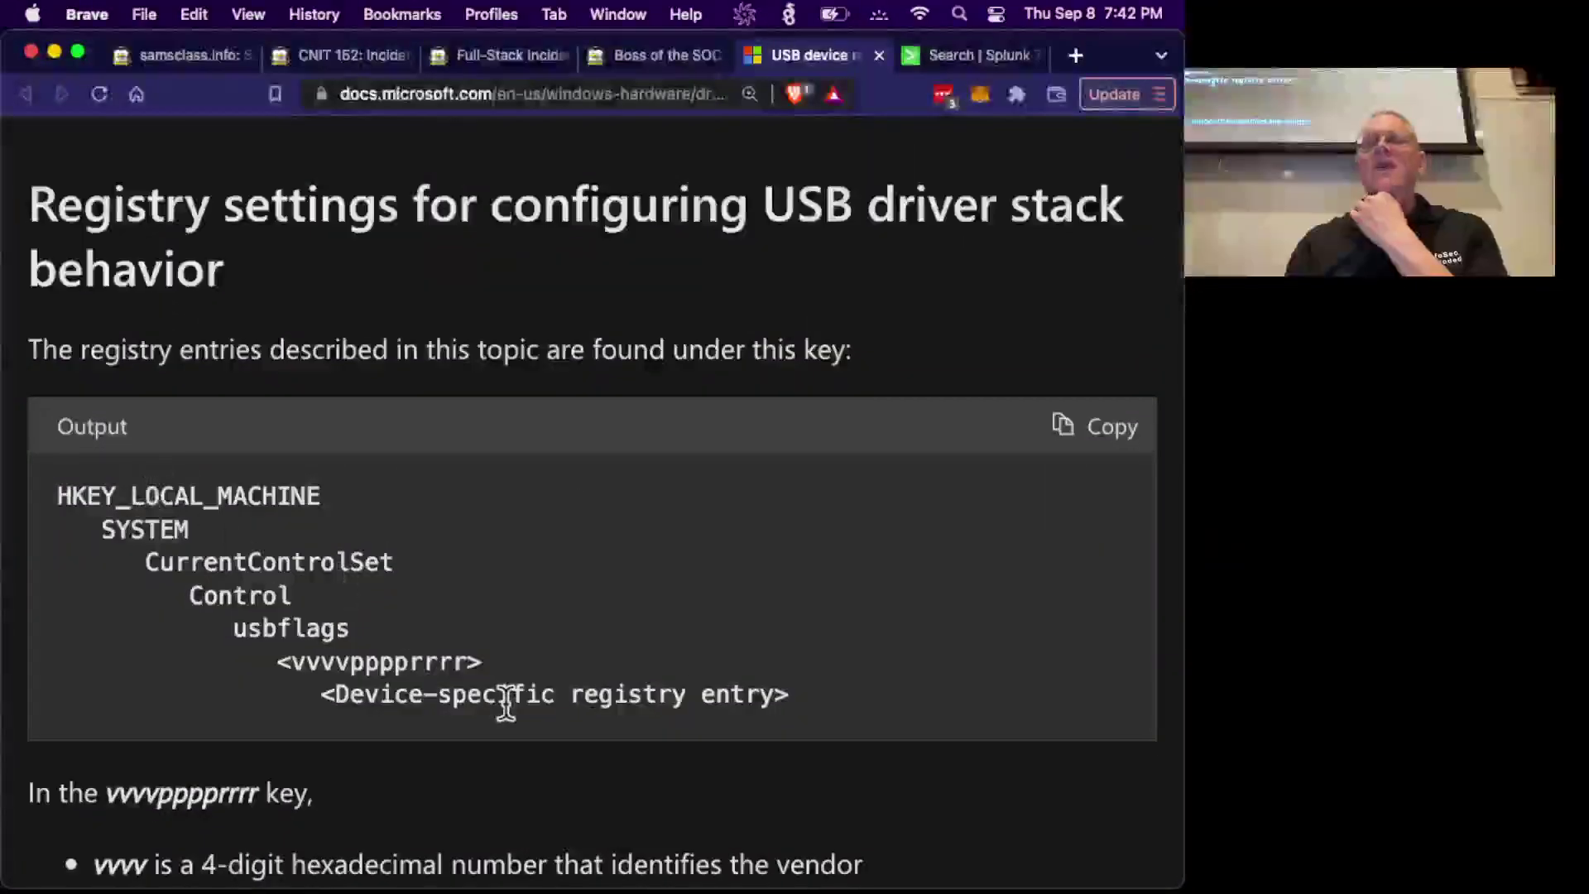
scroll(506, 704, down, 3)
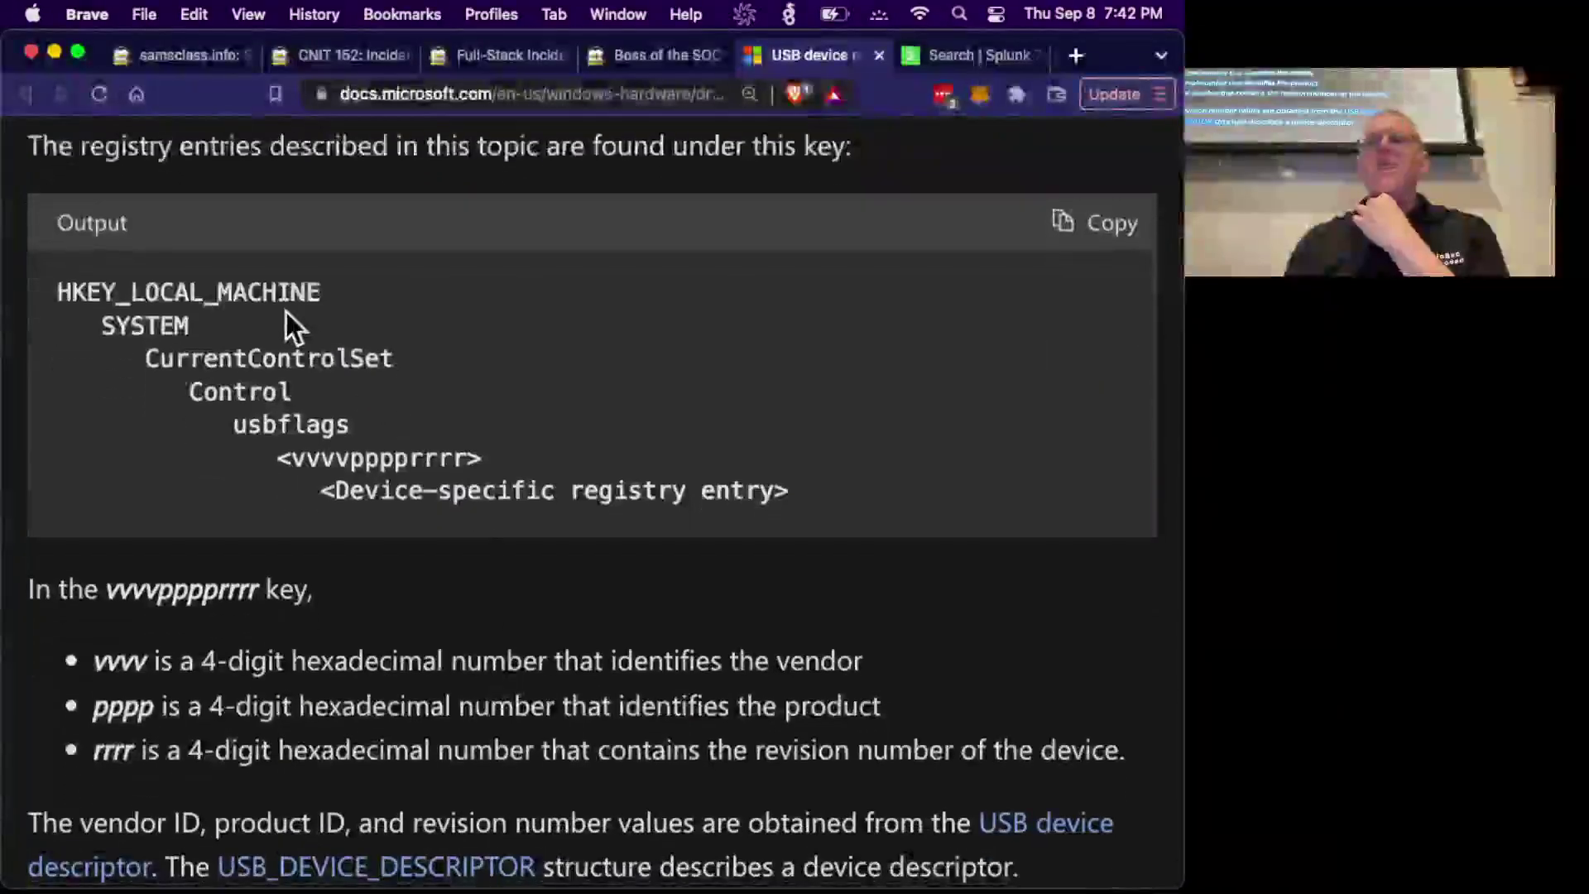
scroll(285, 312, down, 10)
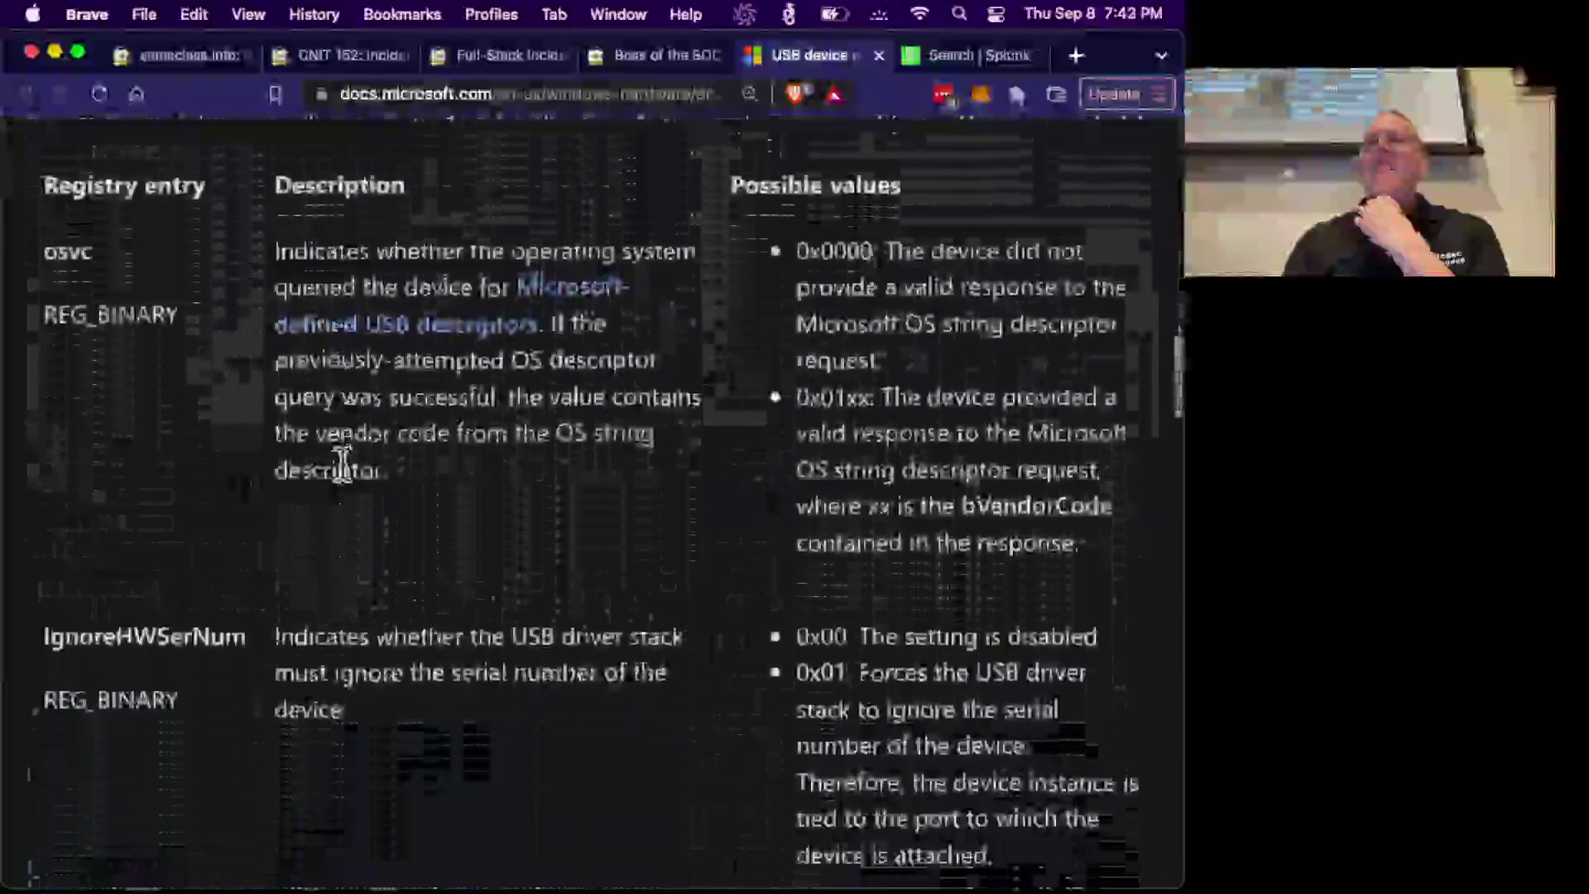
scroll(311, 593, down, 8)
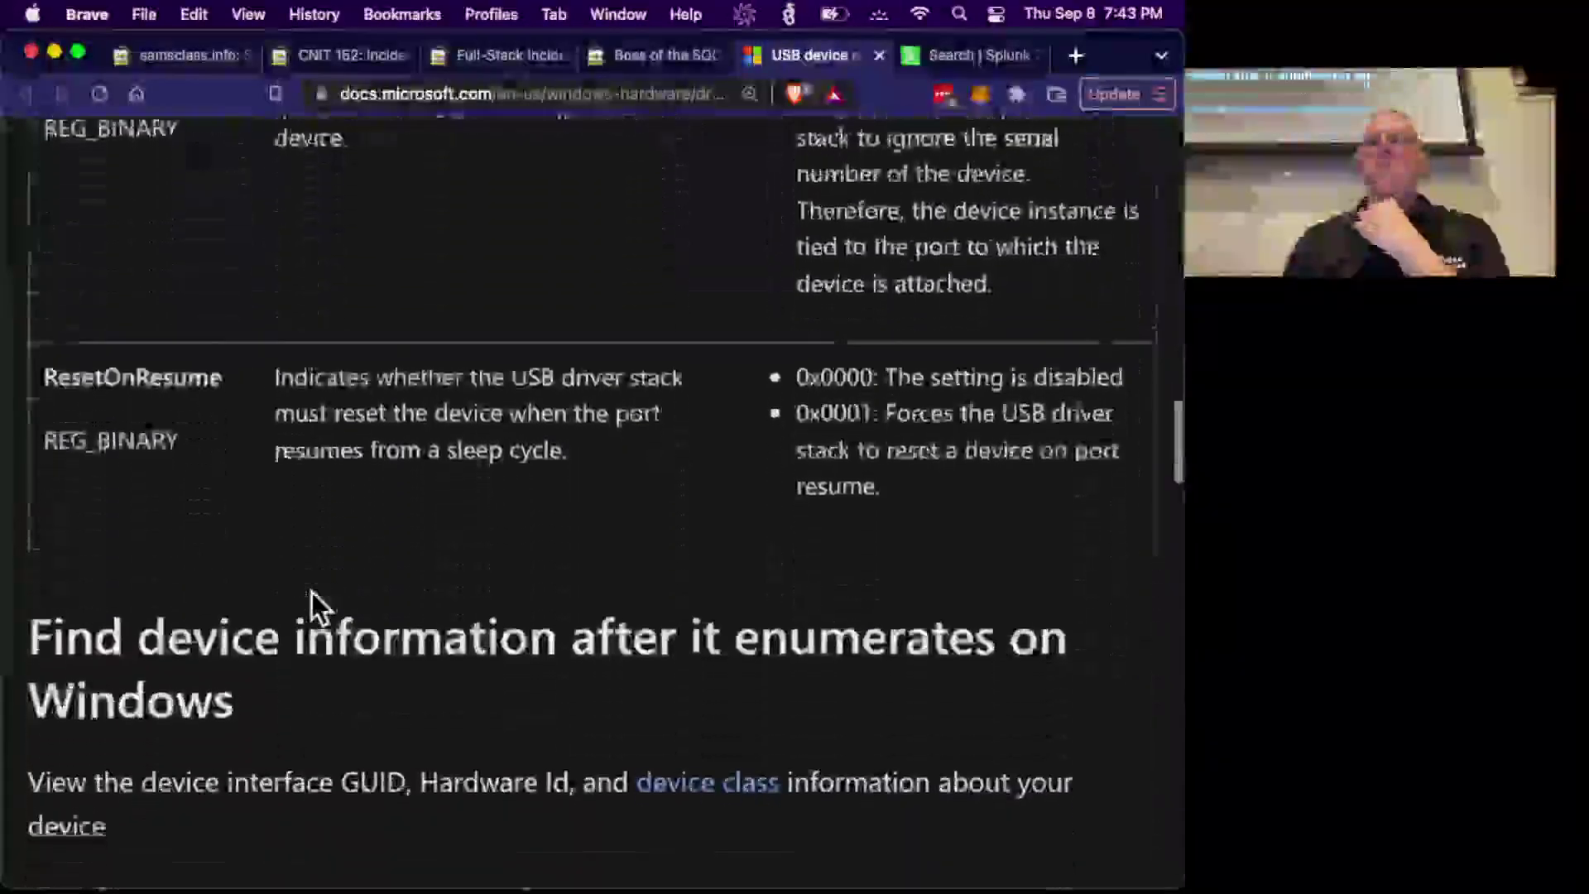
scroll(311, 610, up, 10)
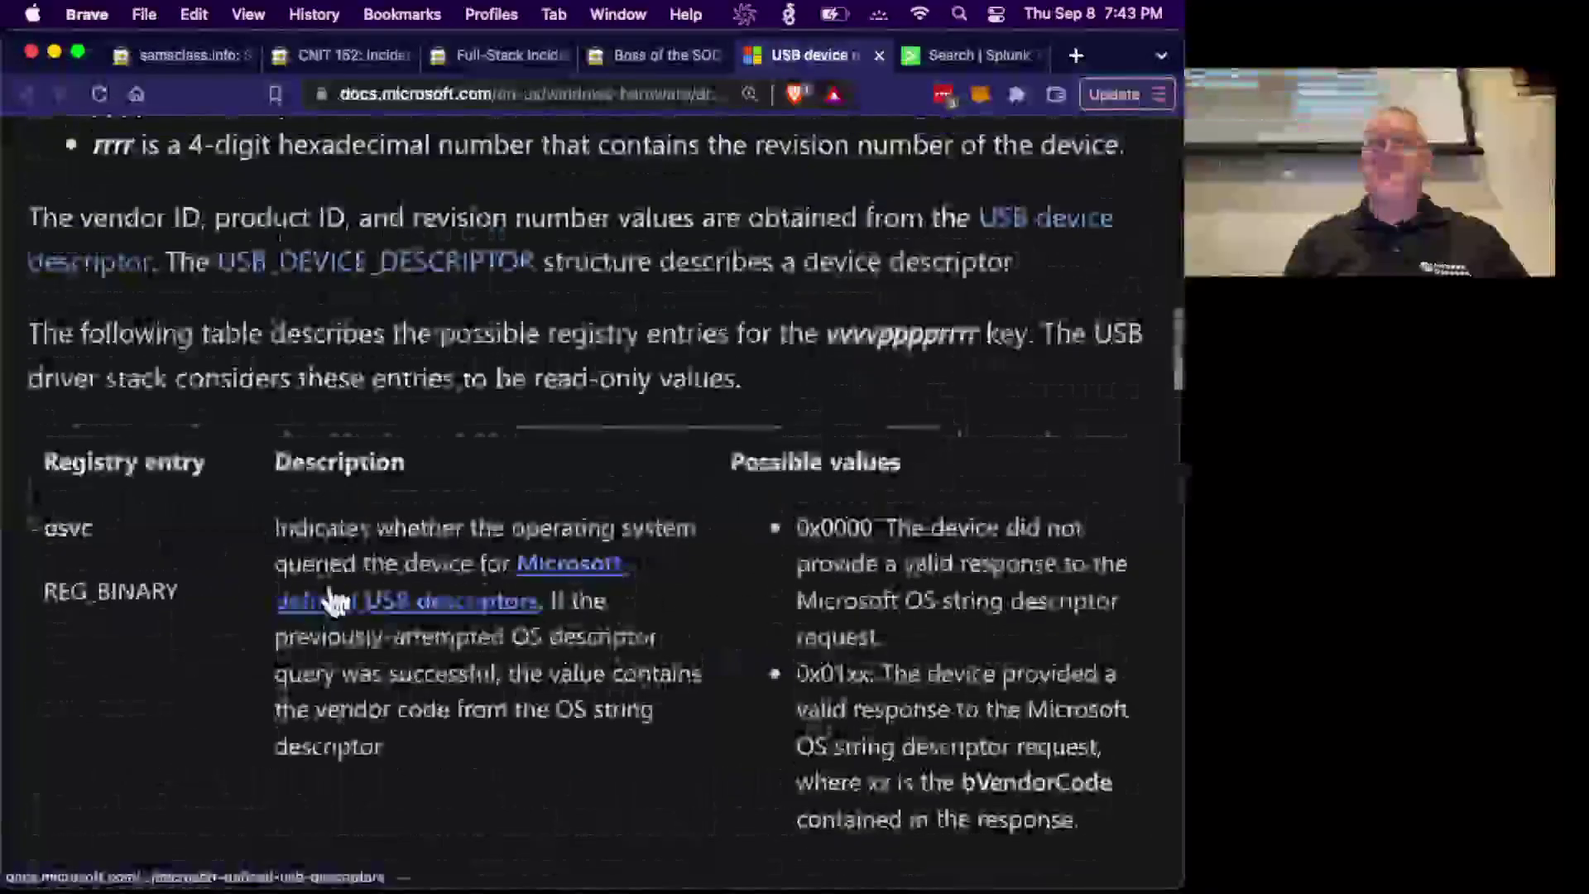
Replace everything after index="botsv1" in the Splunk query with Friendly Name and run the search.
click(926, 66)
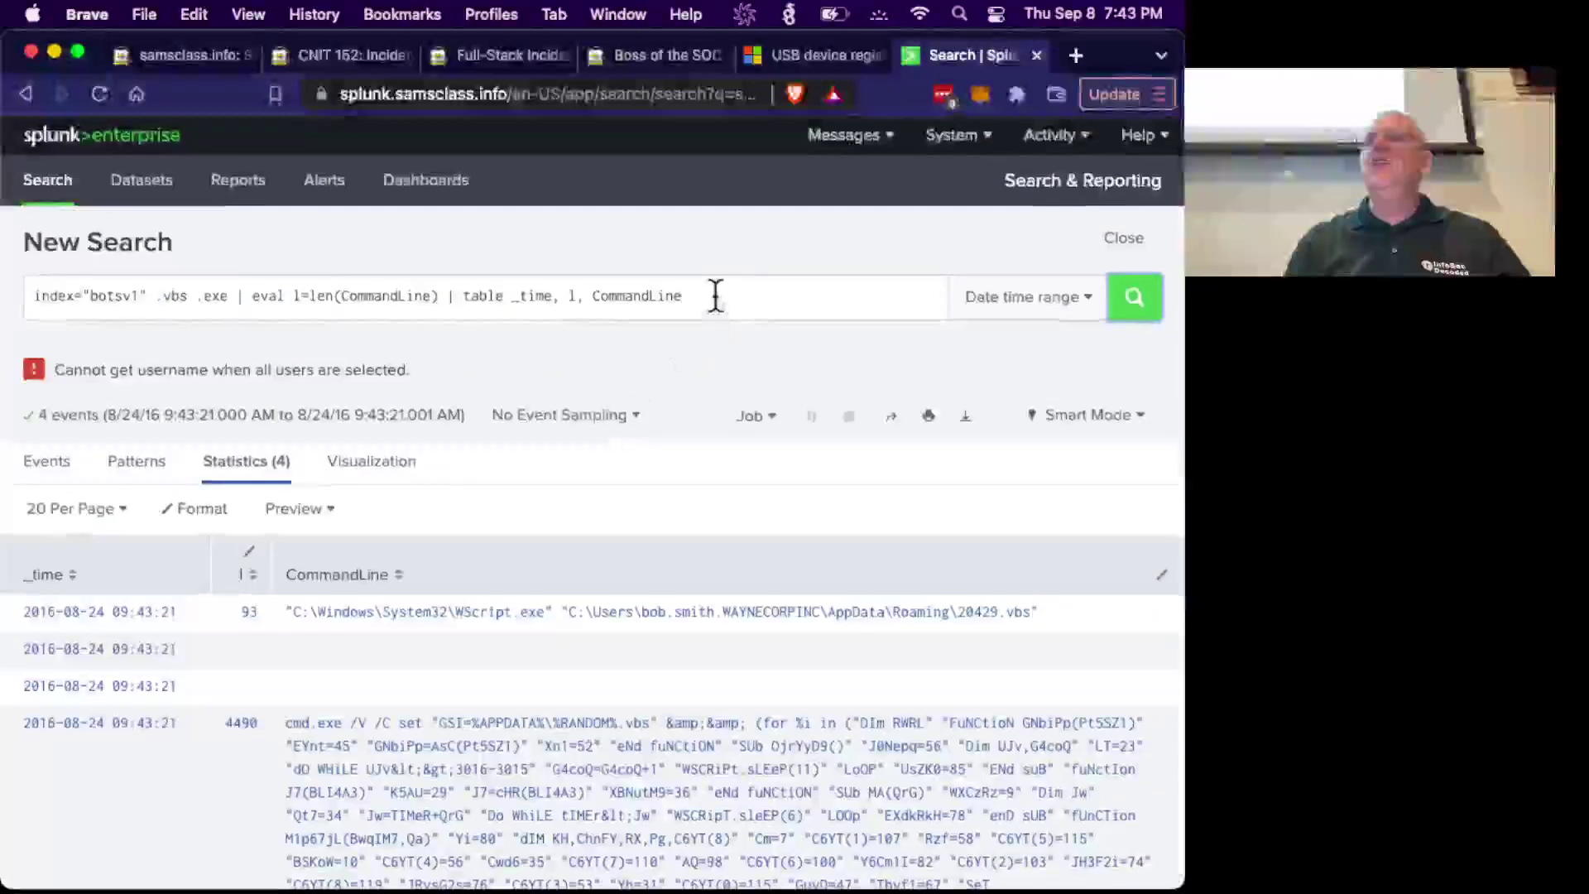
drag(715, 295, 158, 302)
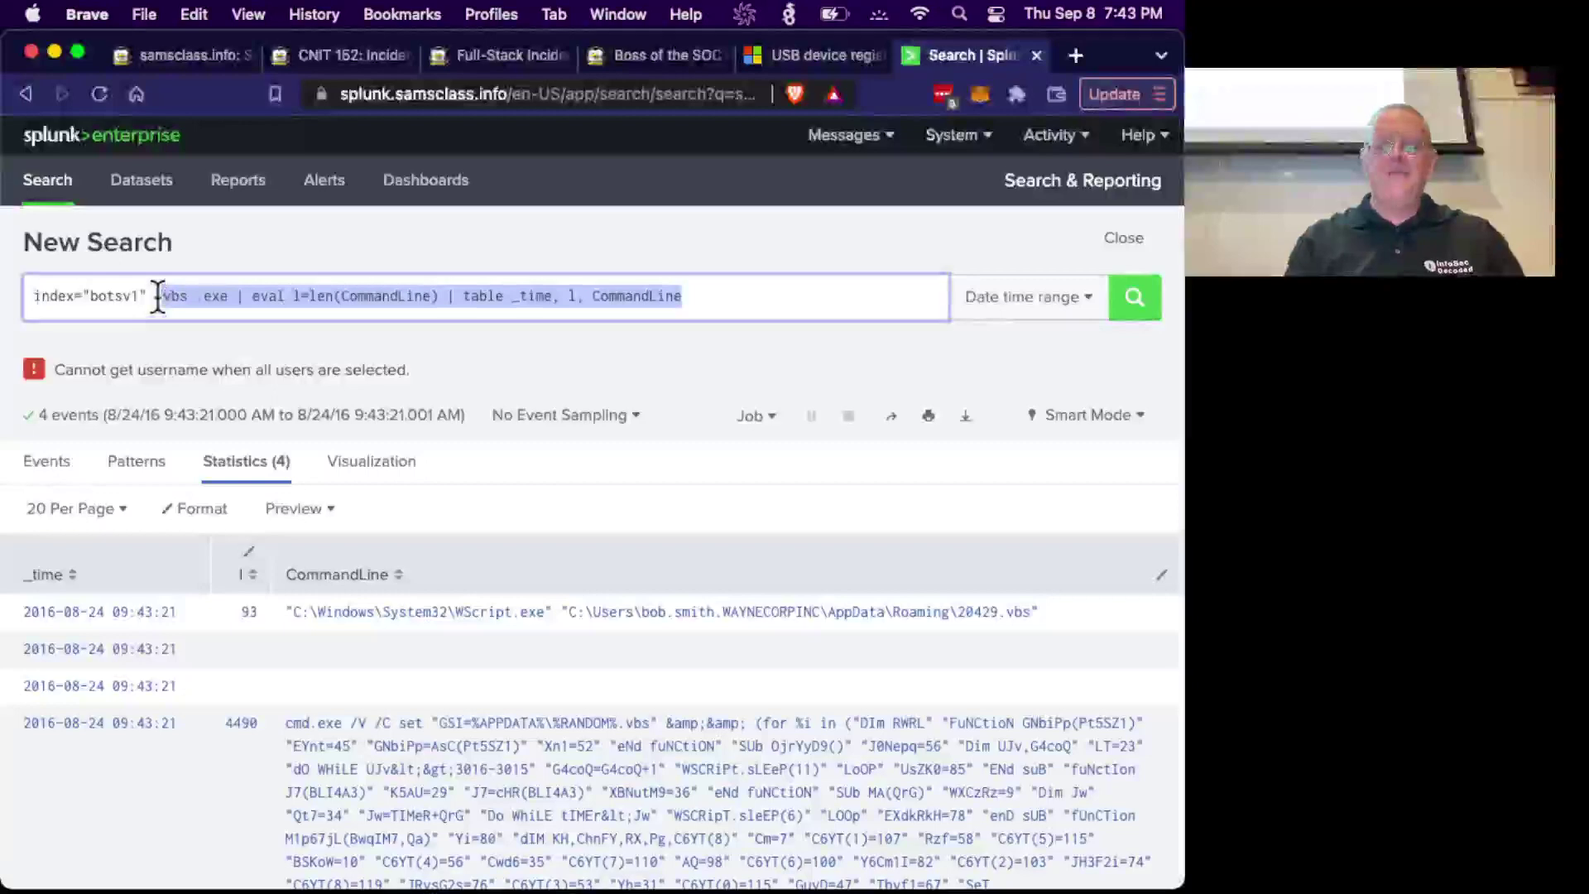
text(Friendly)
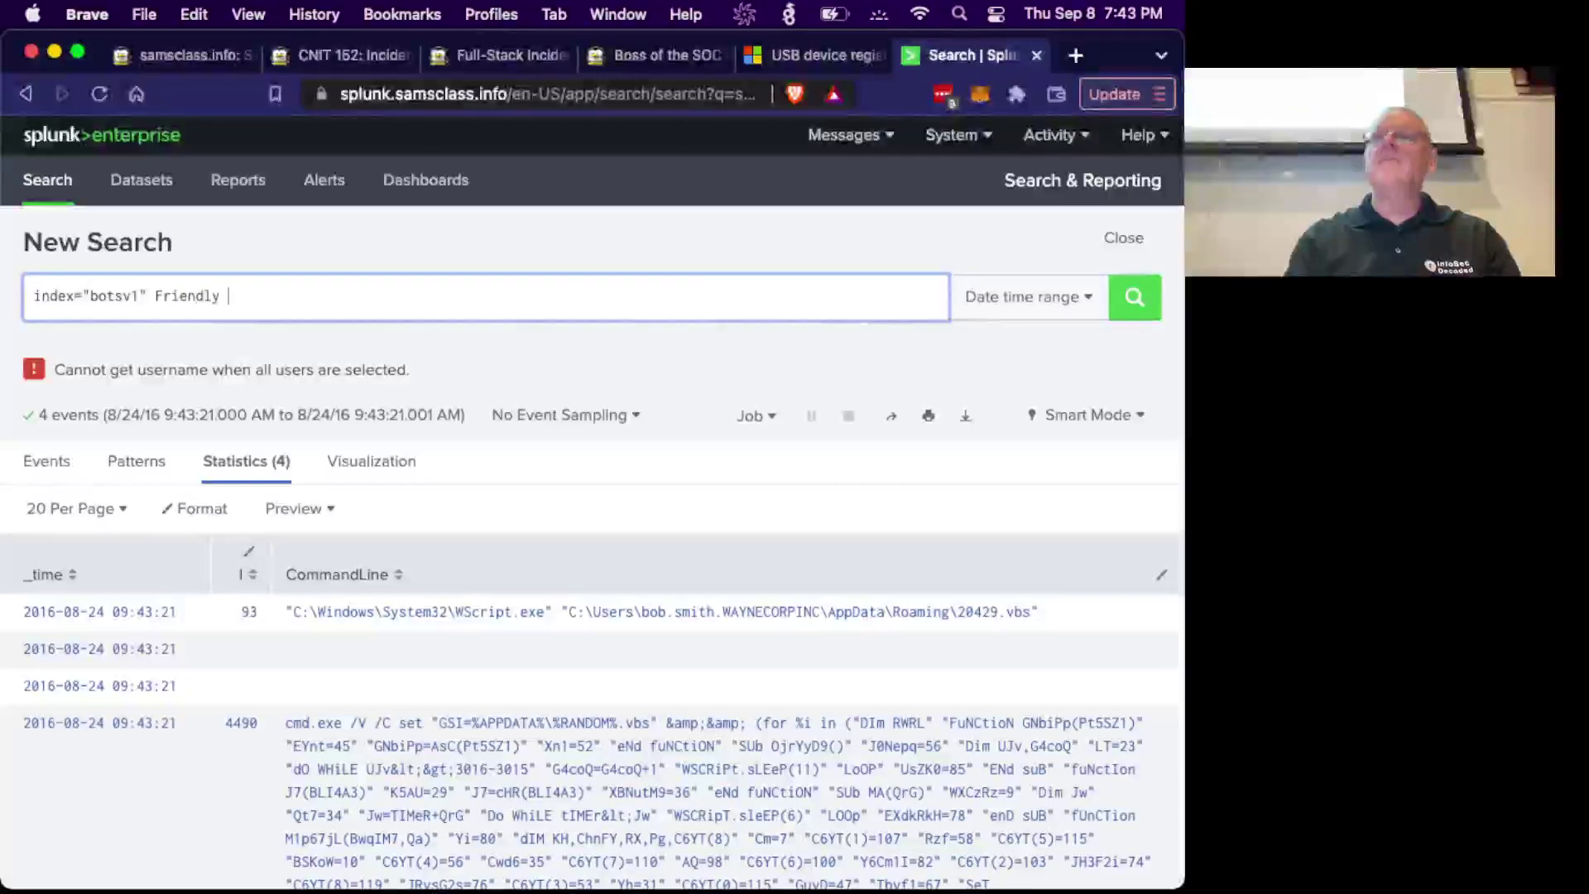
text( Name)
key(Return)
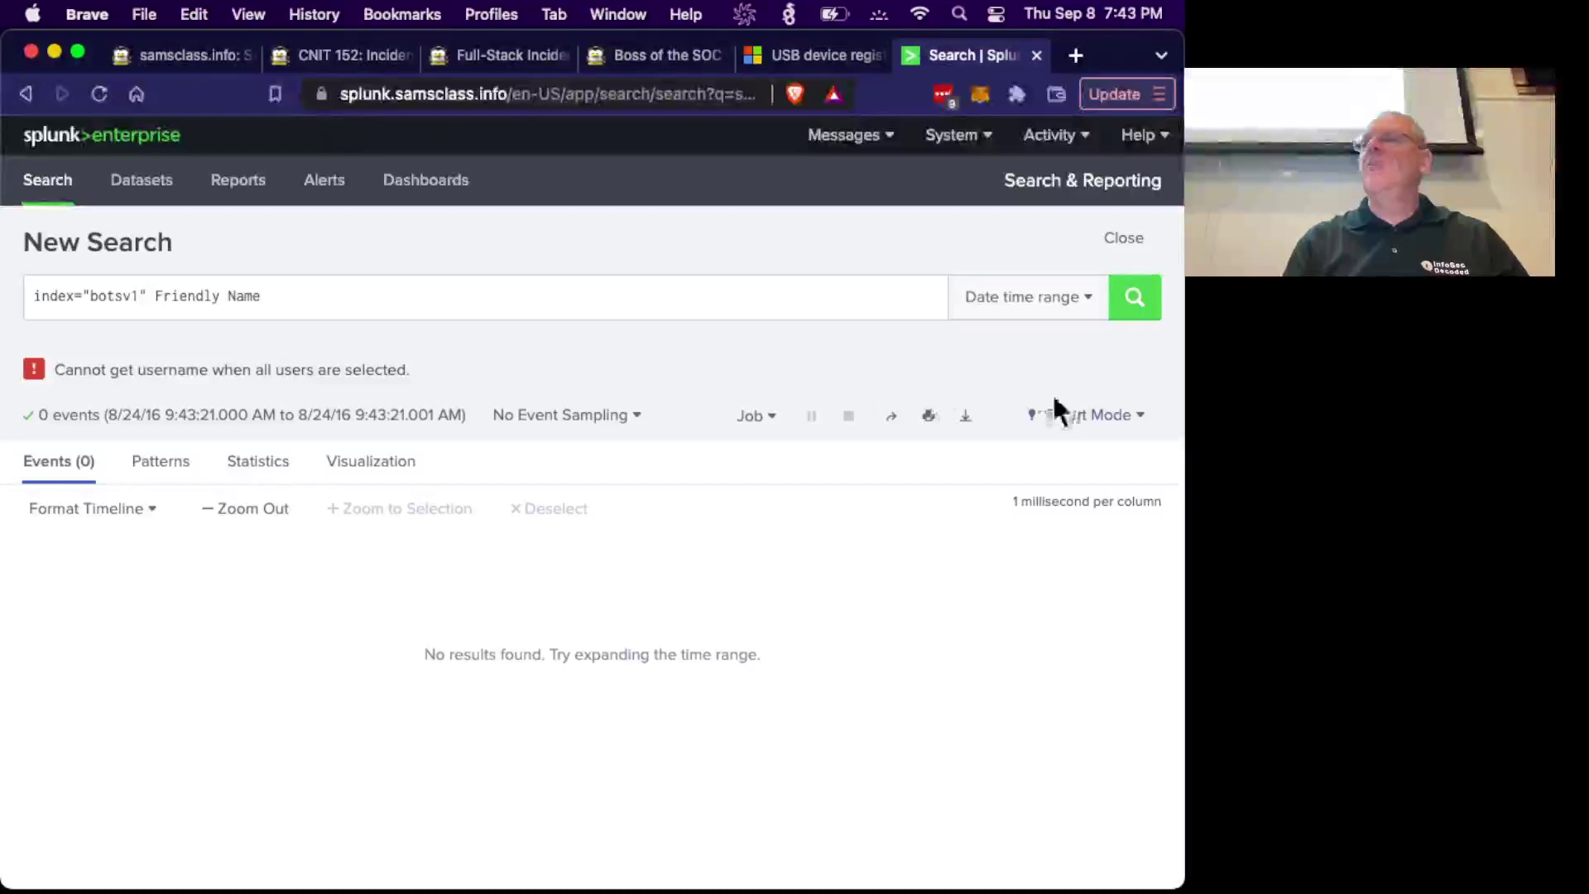
Set the search's time range to the All time preset.
click(1022, 303)
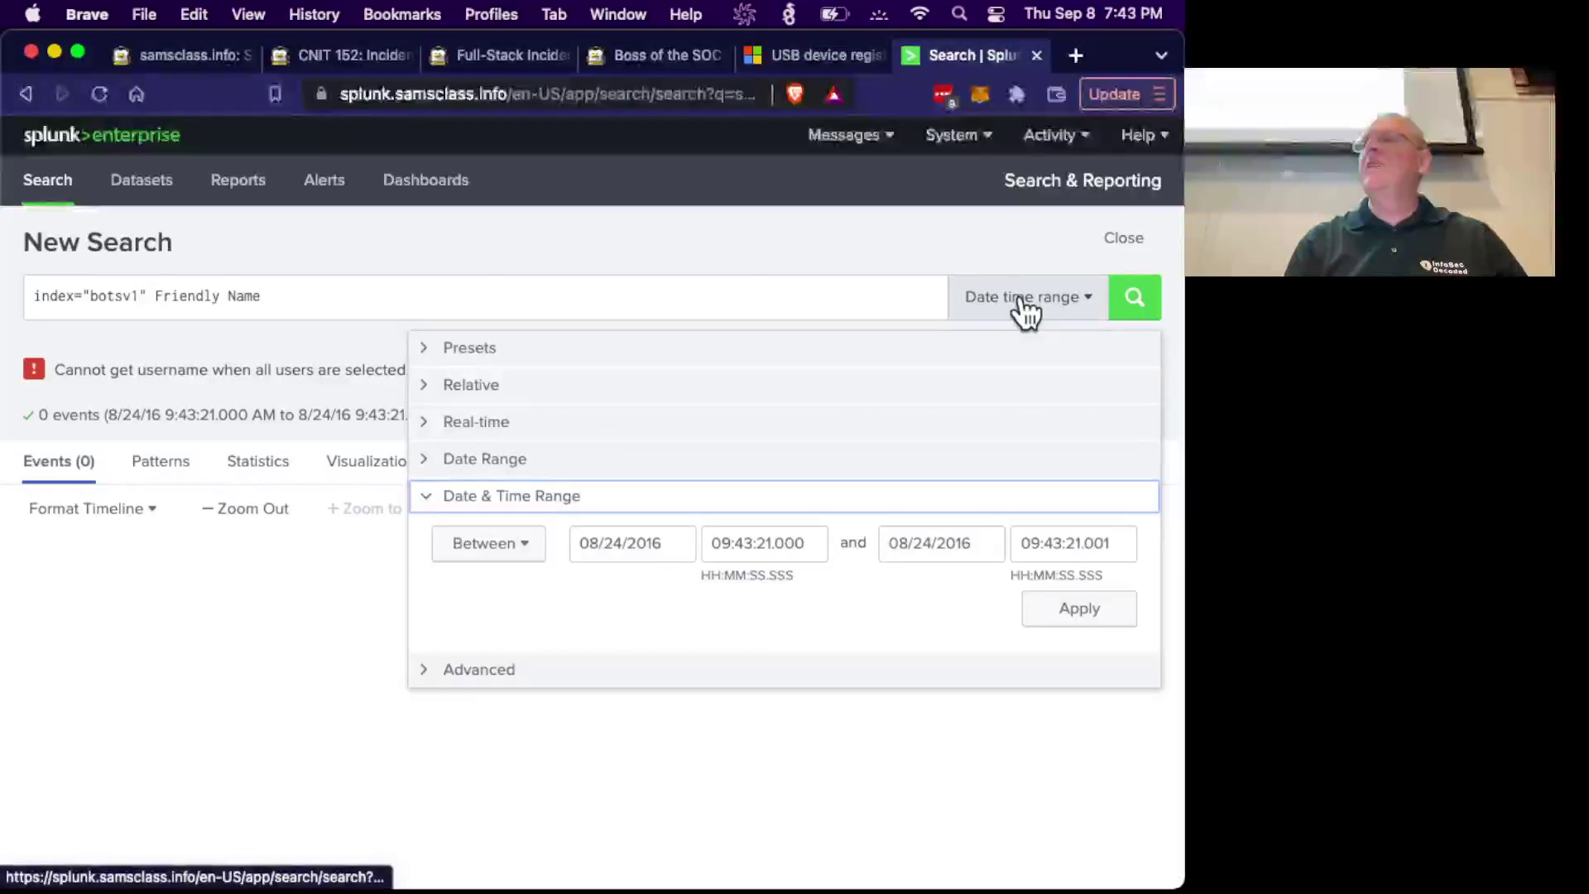
click(496, 347)
click(985, 422)
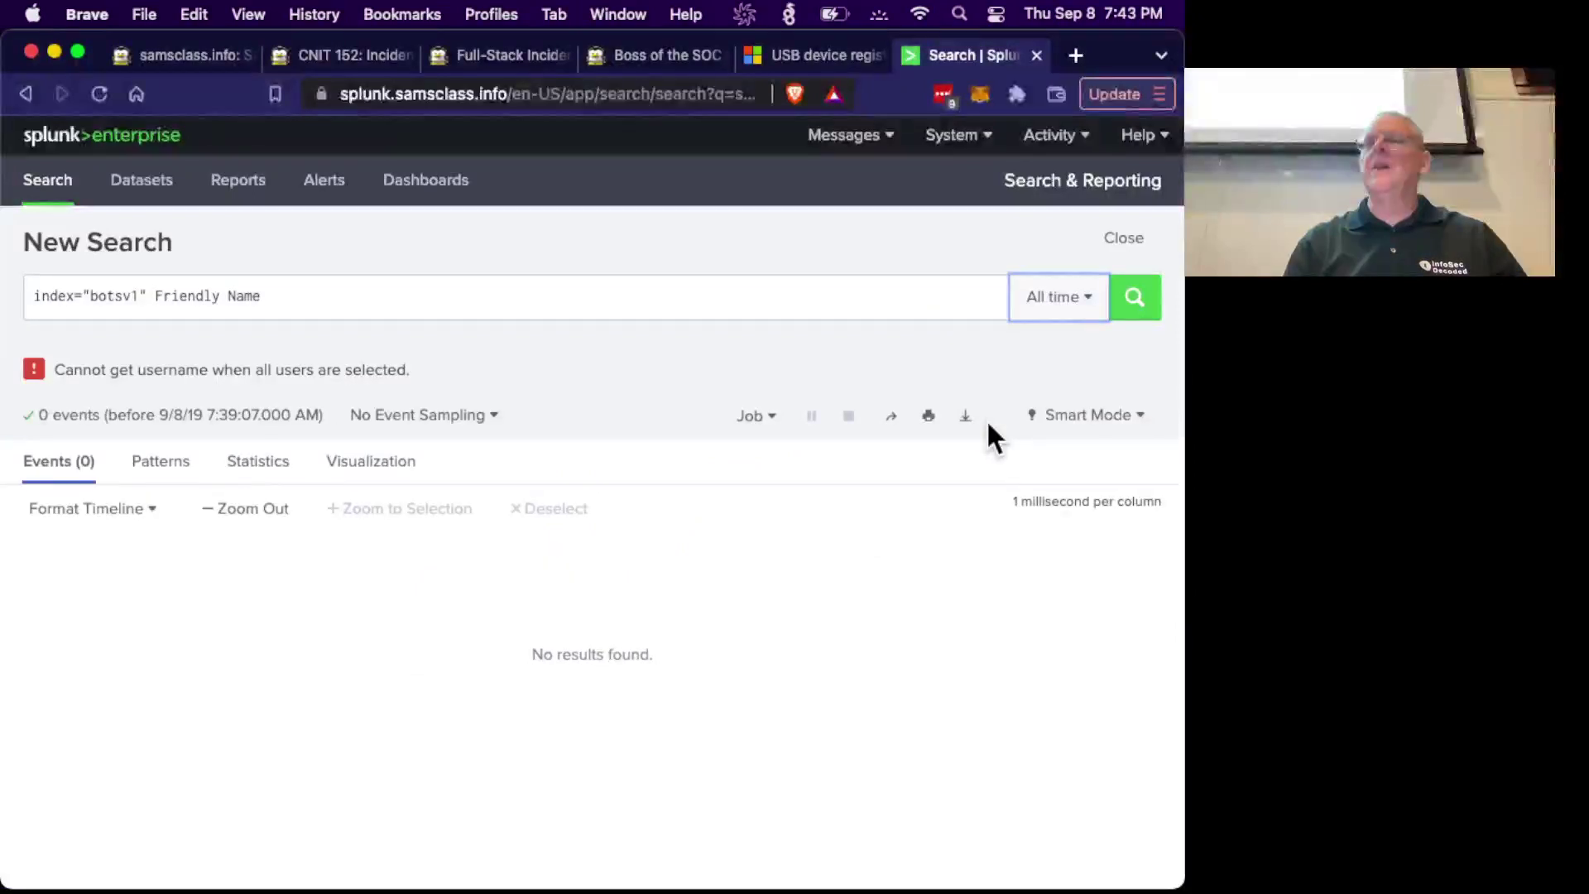
Replace Friendly Name in the query with *, set event sampling to 1 : 10 and run the search.
drag(305, 303, 163, 291)
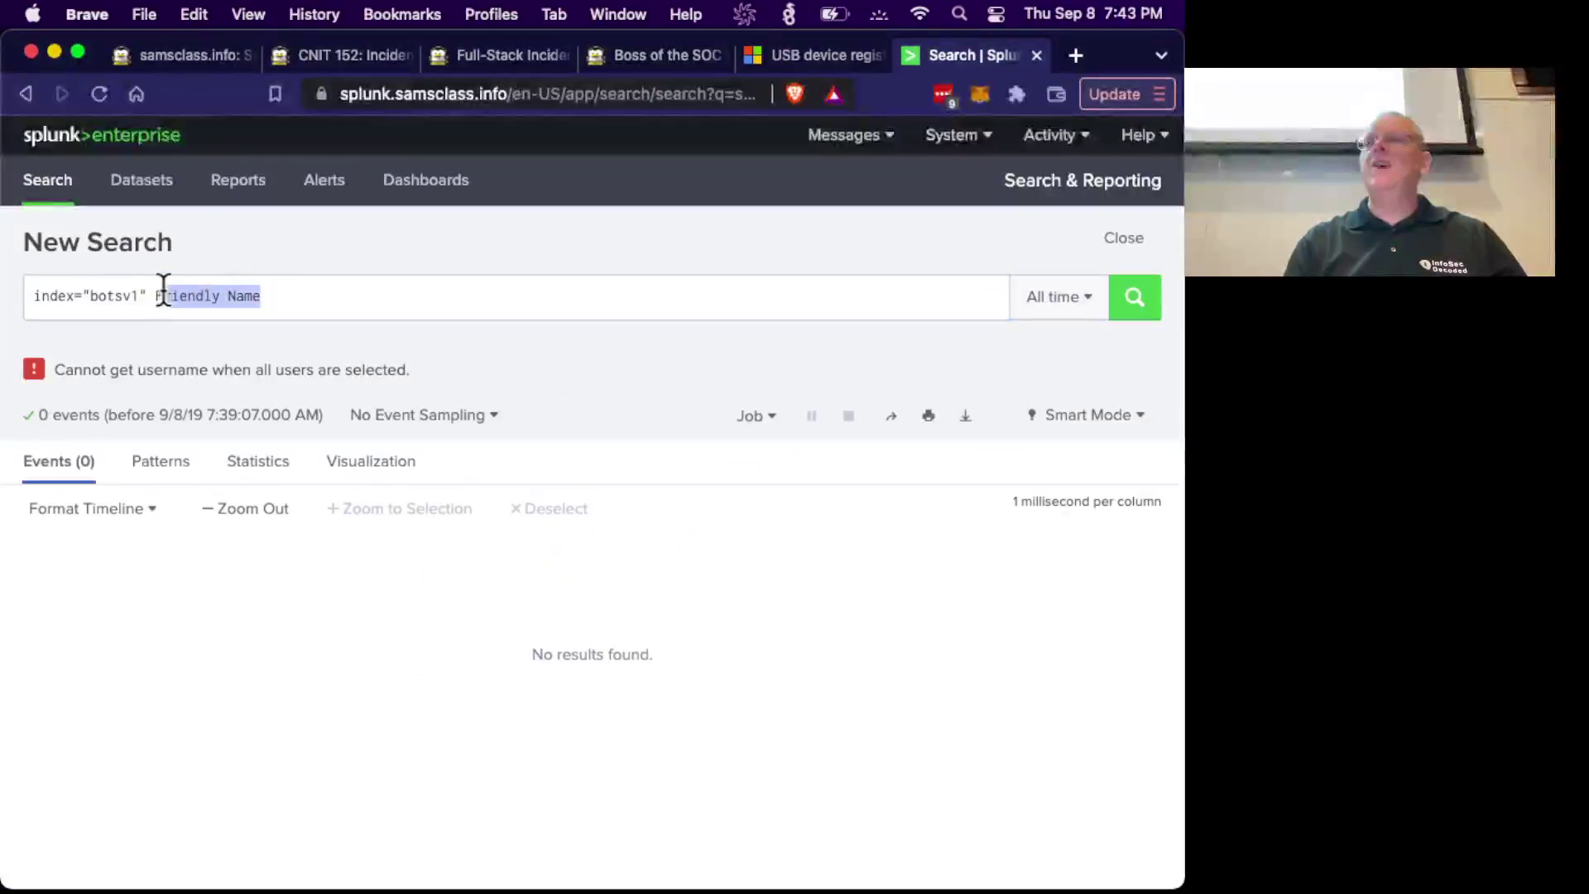
key(BackSpace)
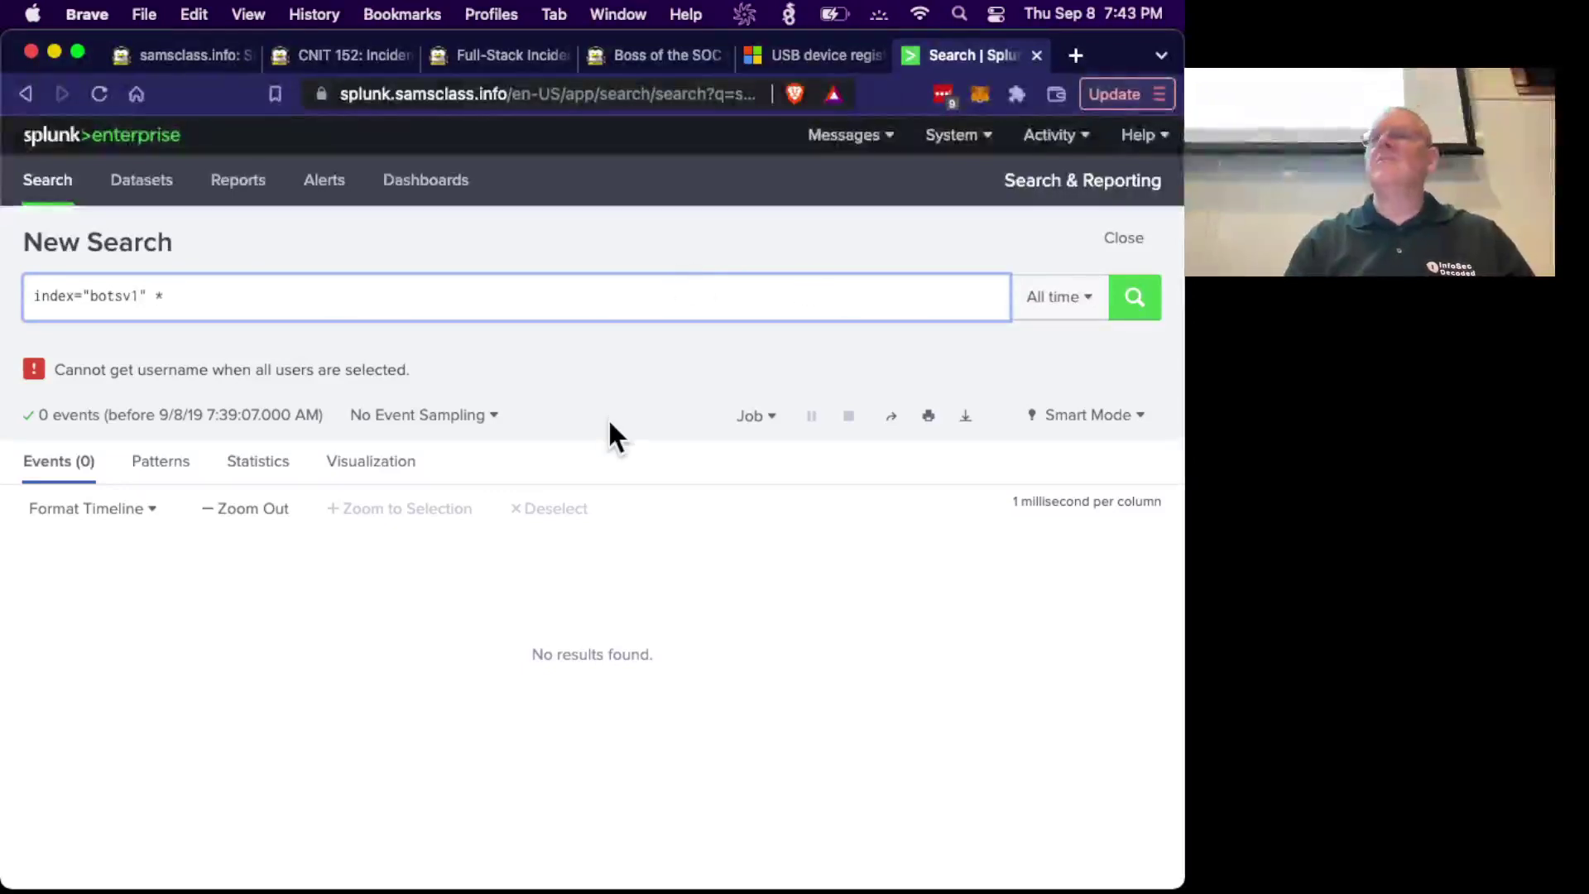
click(419, 416)
click(409, 490)
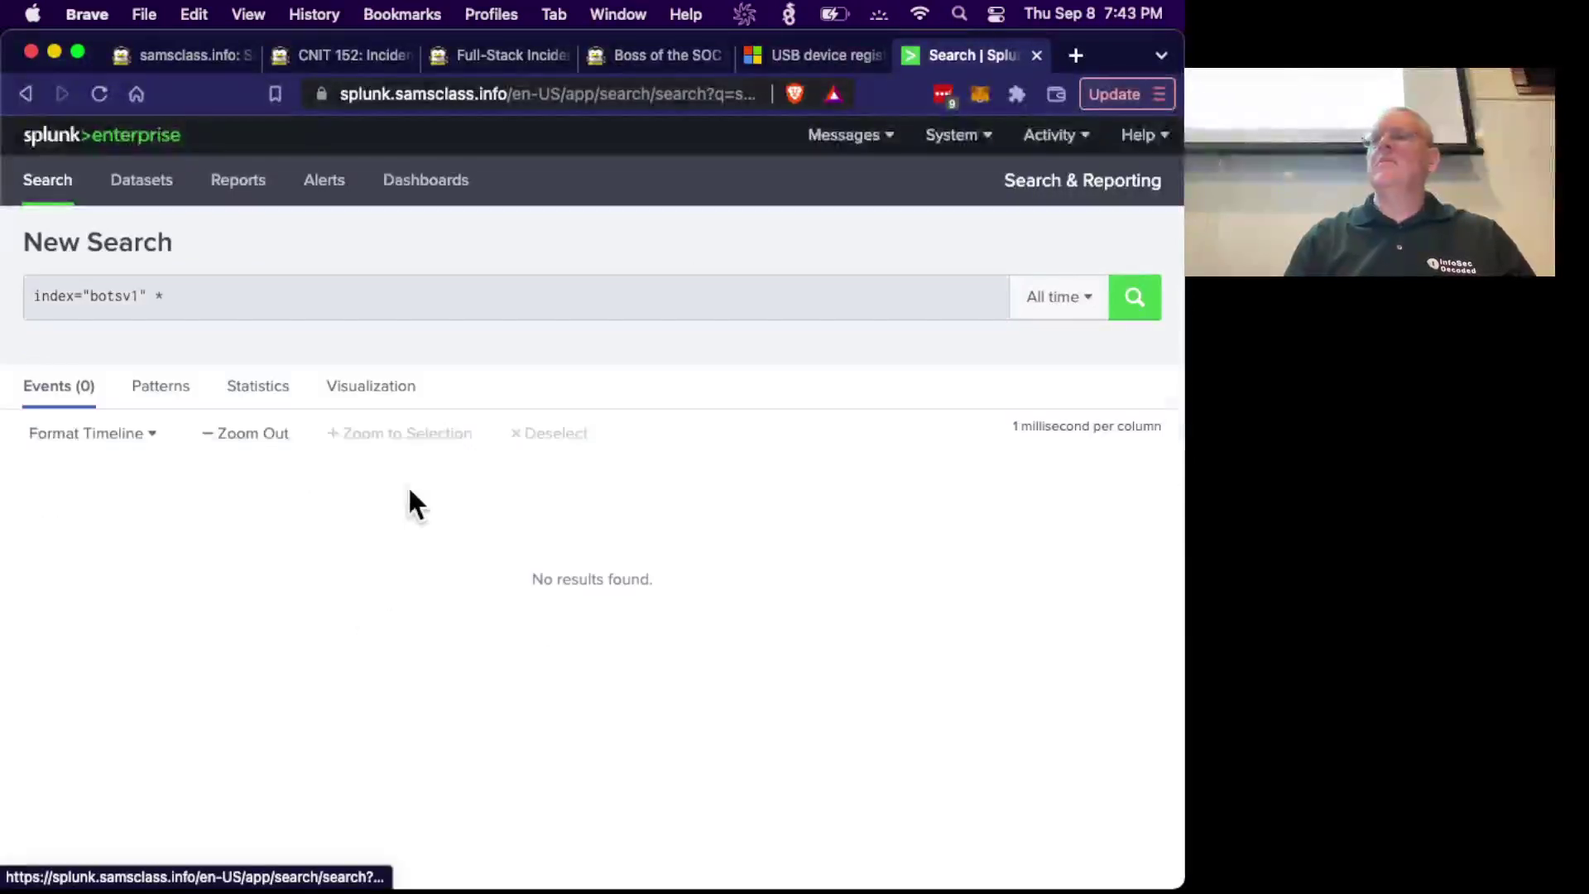
click(1146, 313)
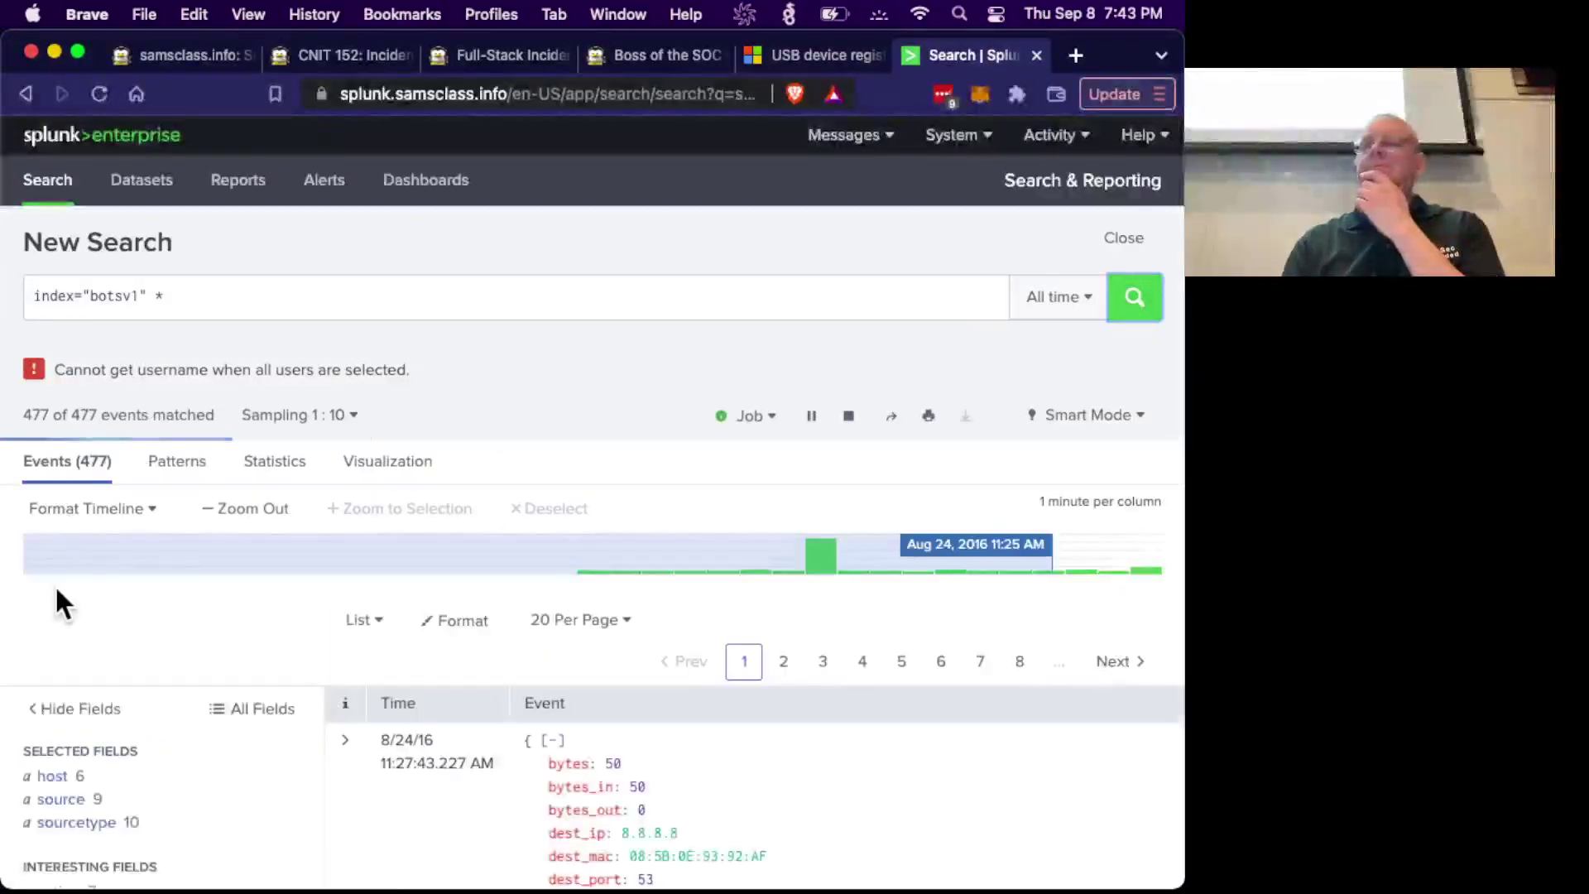
Open the sourcetype field's values and narrow the search to WinRegistry events.
scroll(57, 603, down, 5)
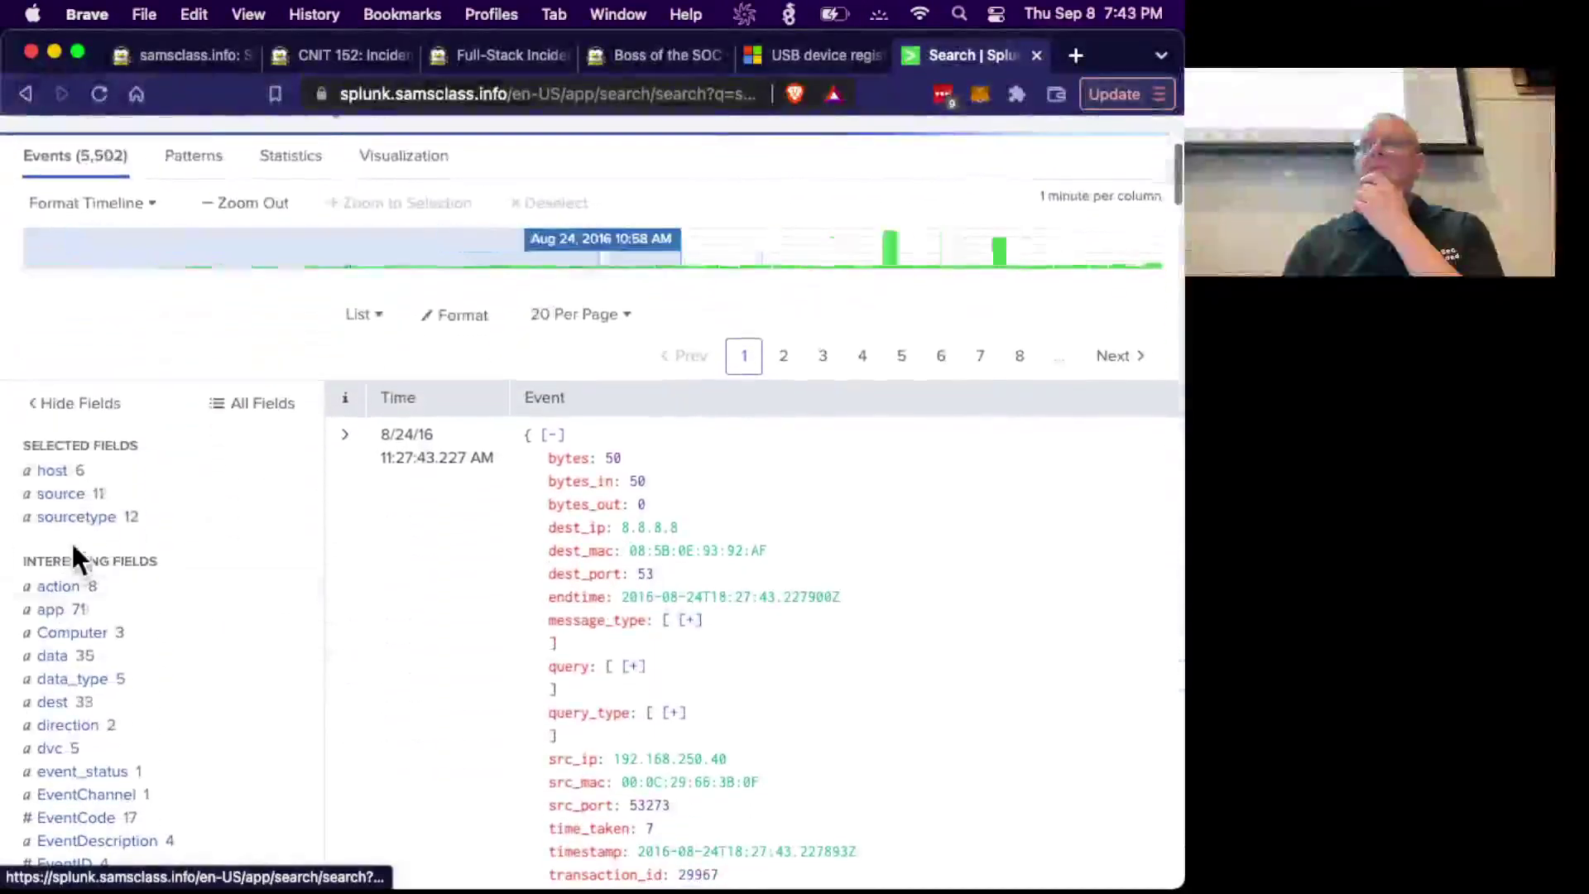
click(68, 520)
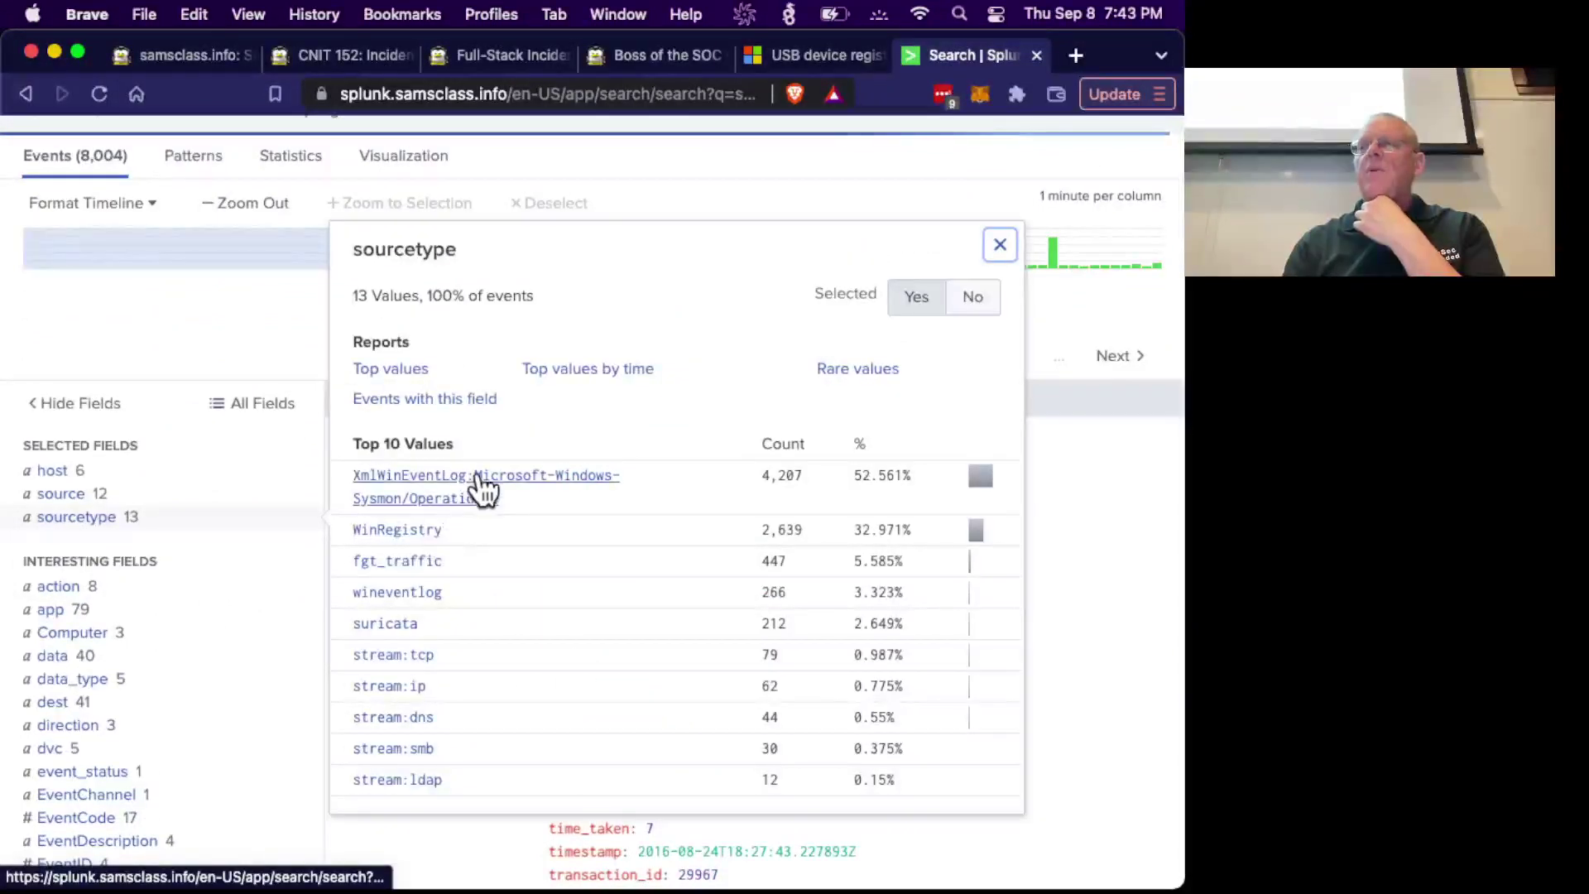
click(420, 538)
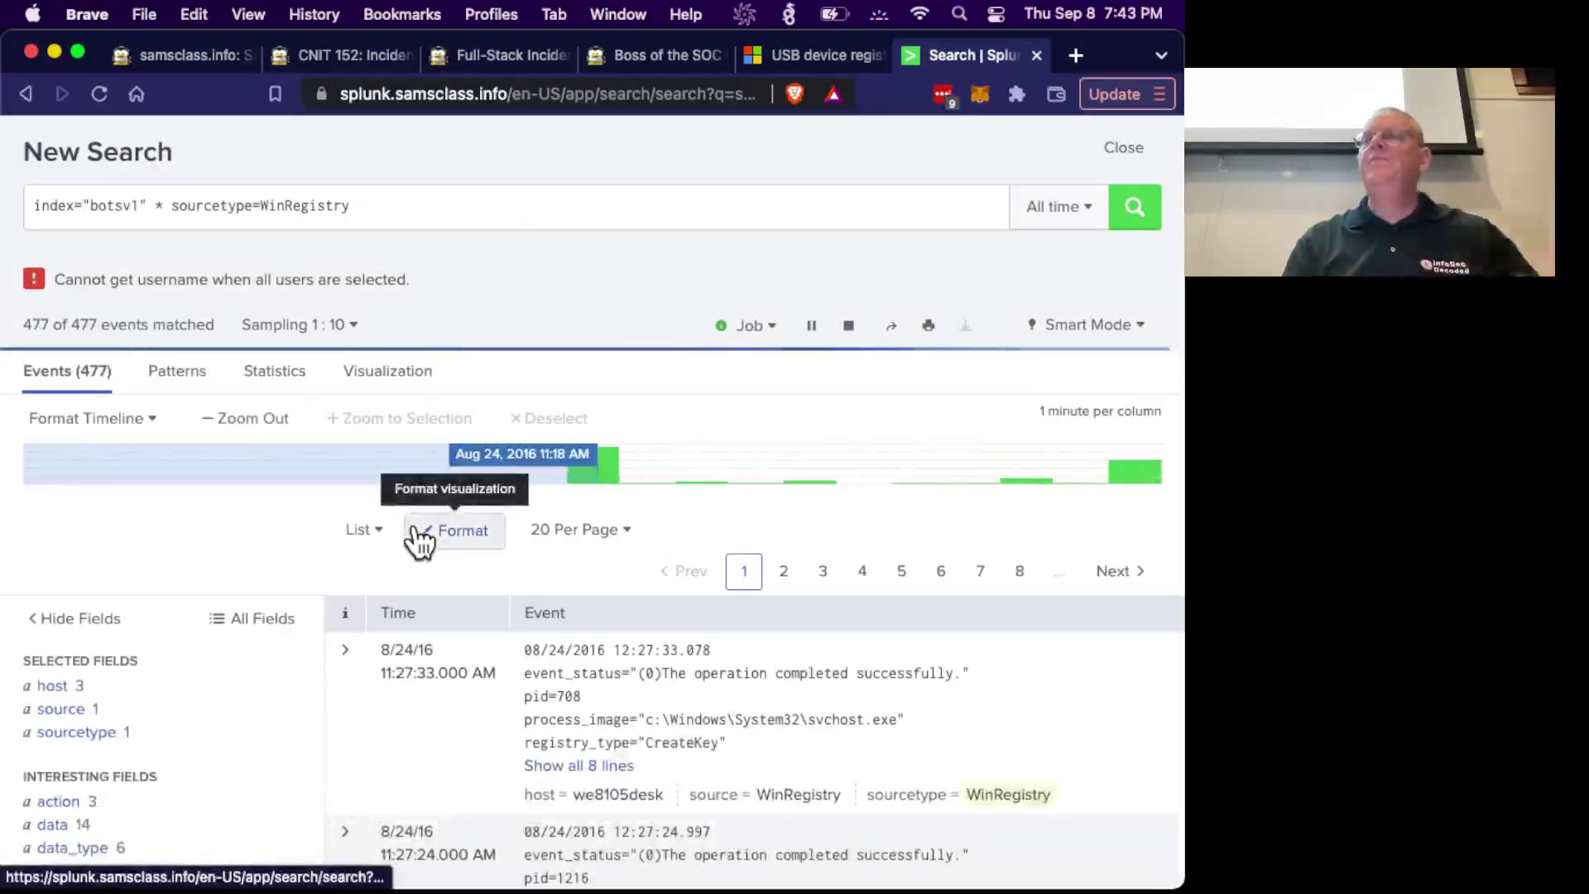
Look through the Microsoft article on USB device registry entries for the device key path and select Enum\USB in it.
click(785, 57)
scroll(395, 303, up, 15)
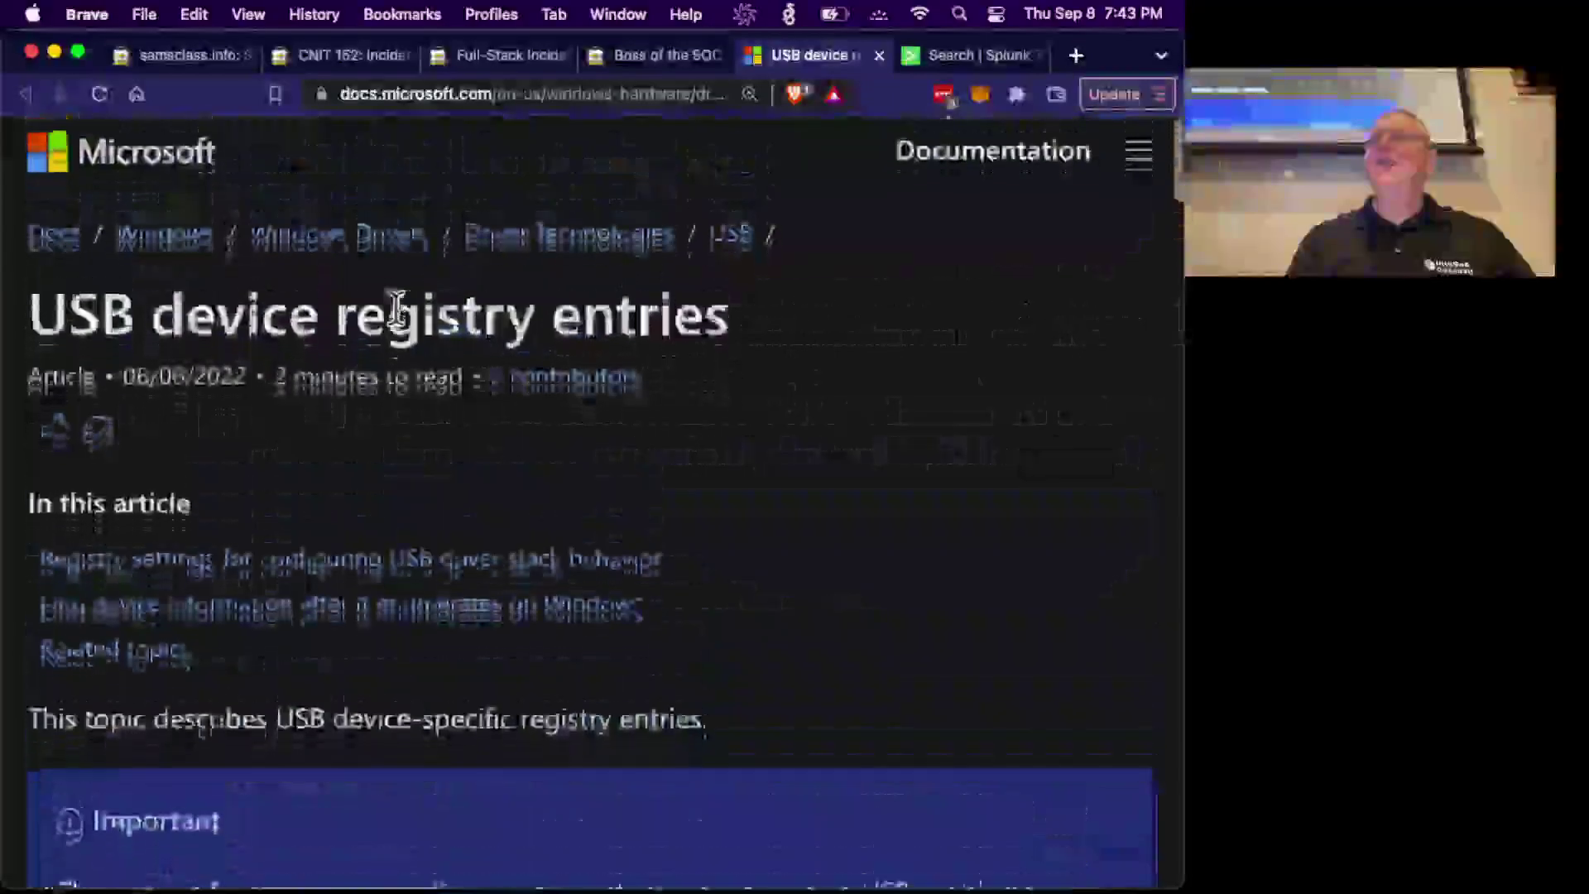
scroll(395, 308, down, 8)
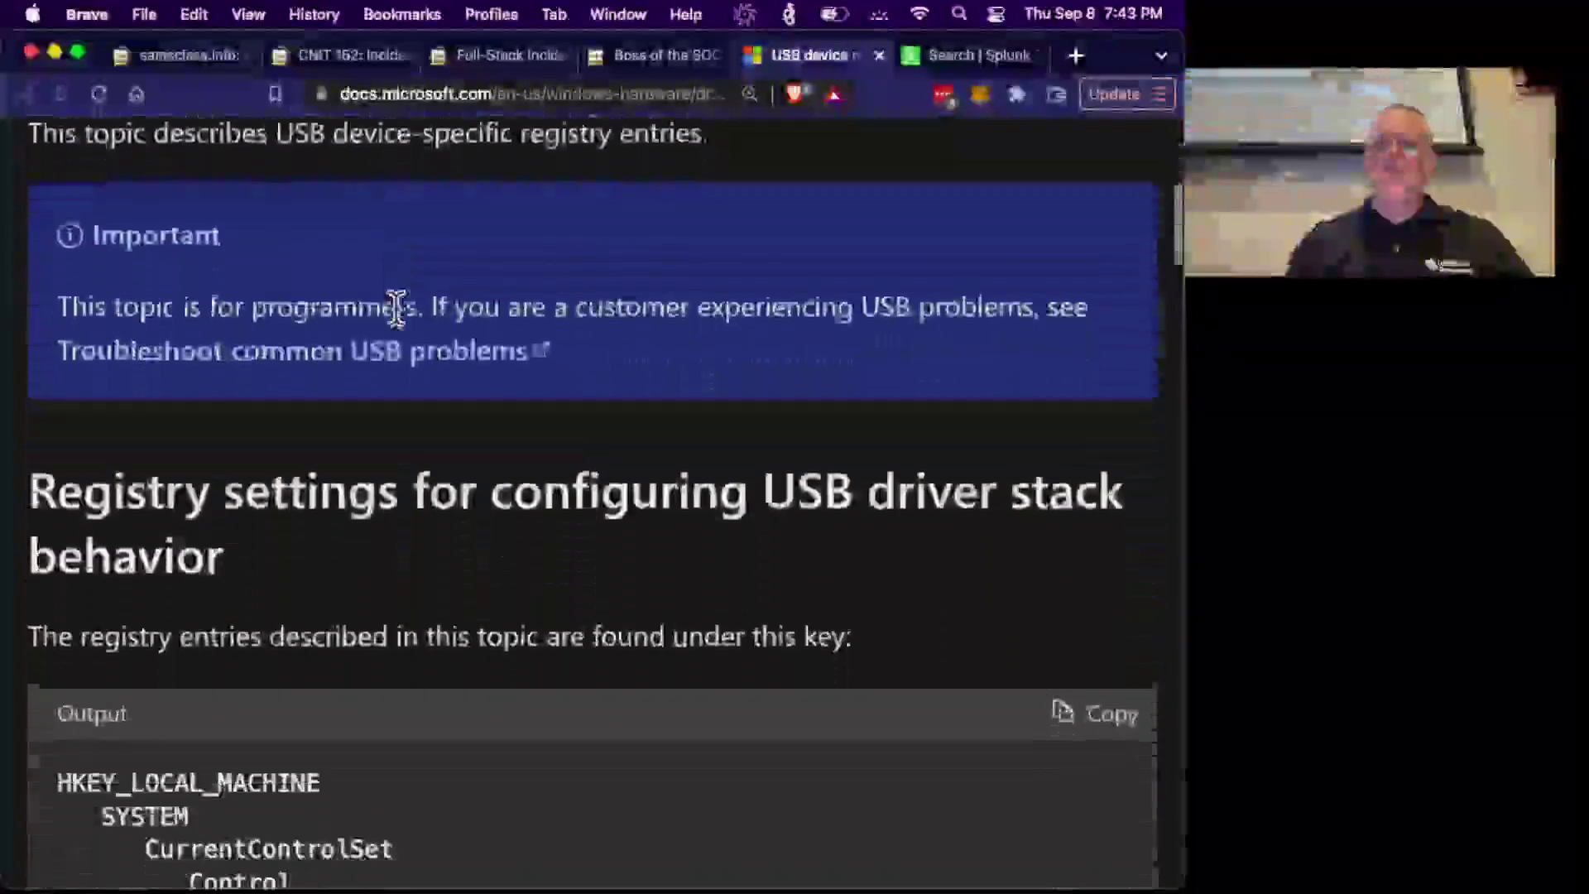
key(super+minus)
key(super+minus)
scroll(445, 476, down, 5)
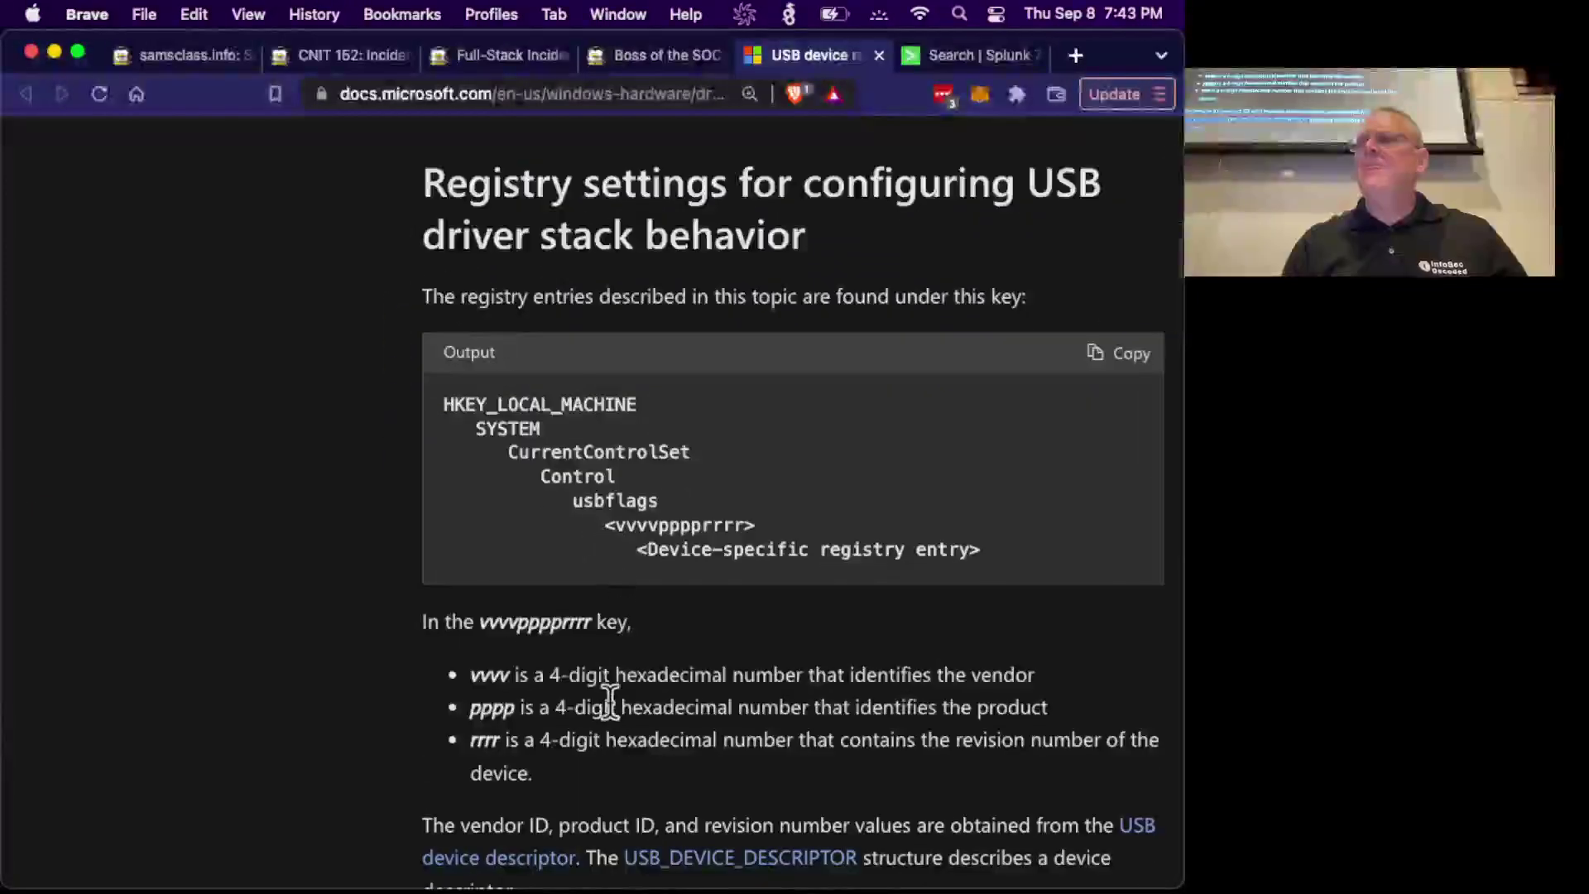
scroll(610, 702, down, 10)
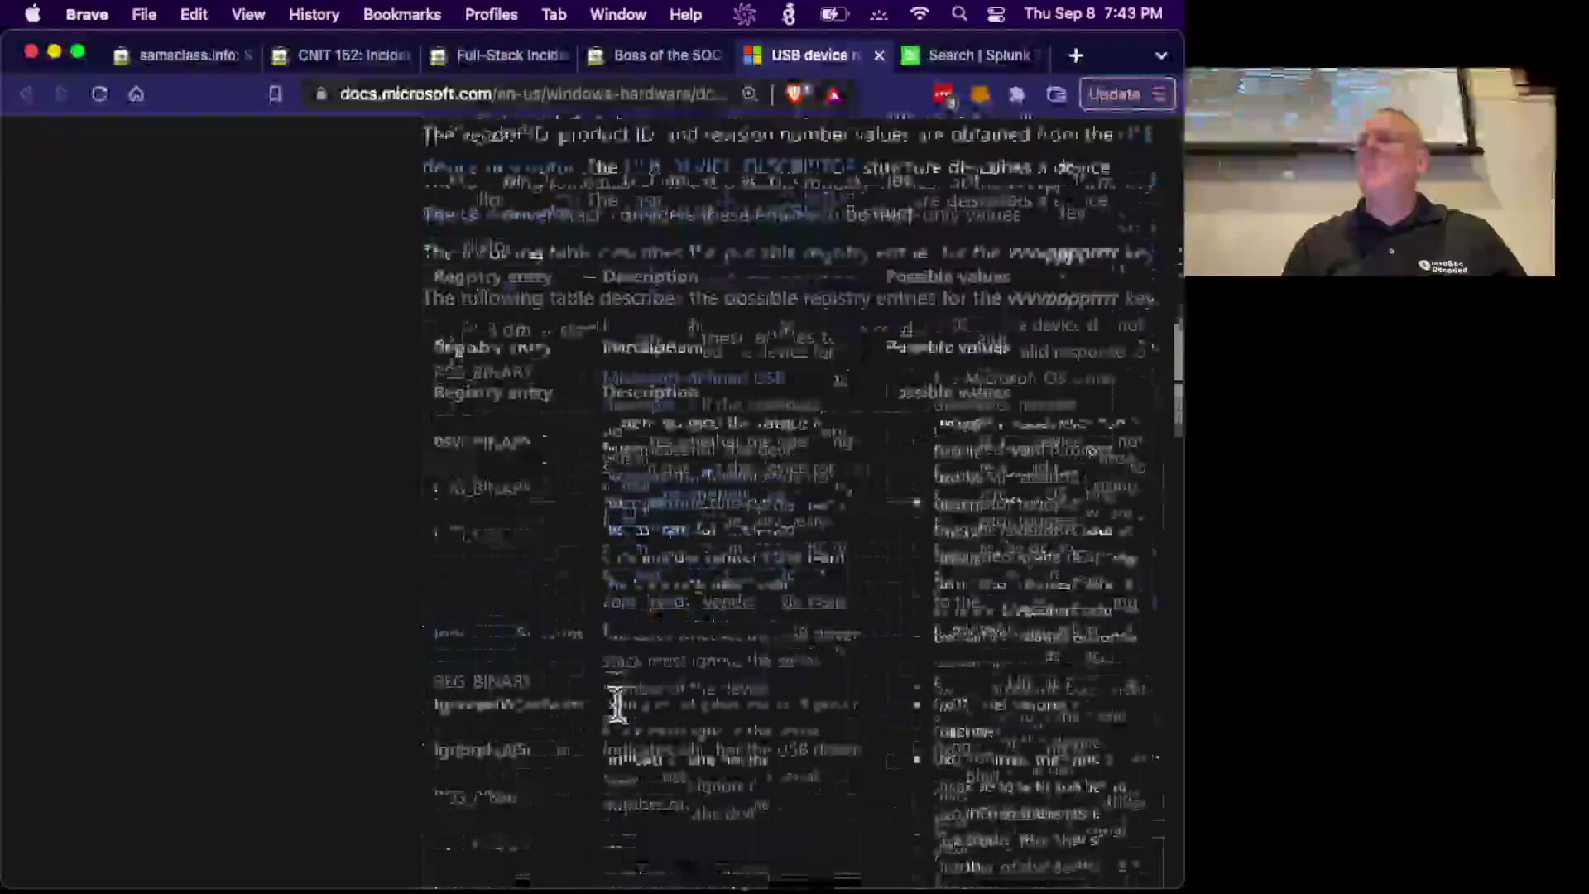
scroll(616, 703, down, 10)
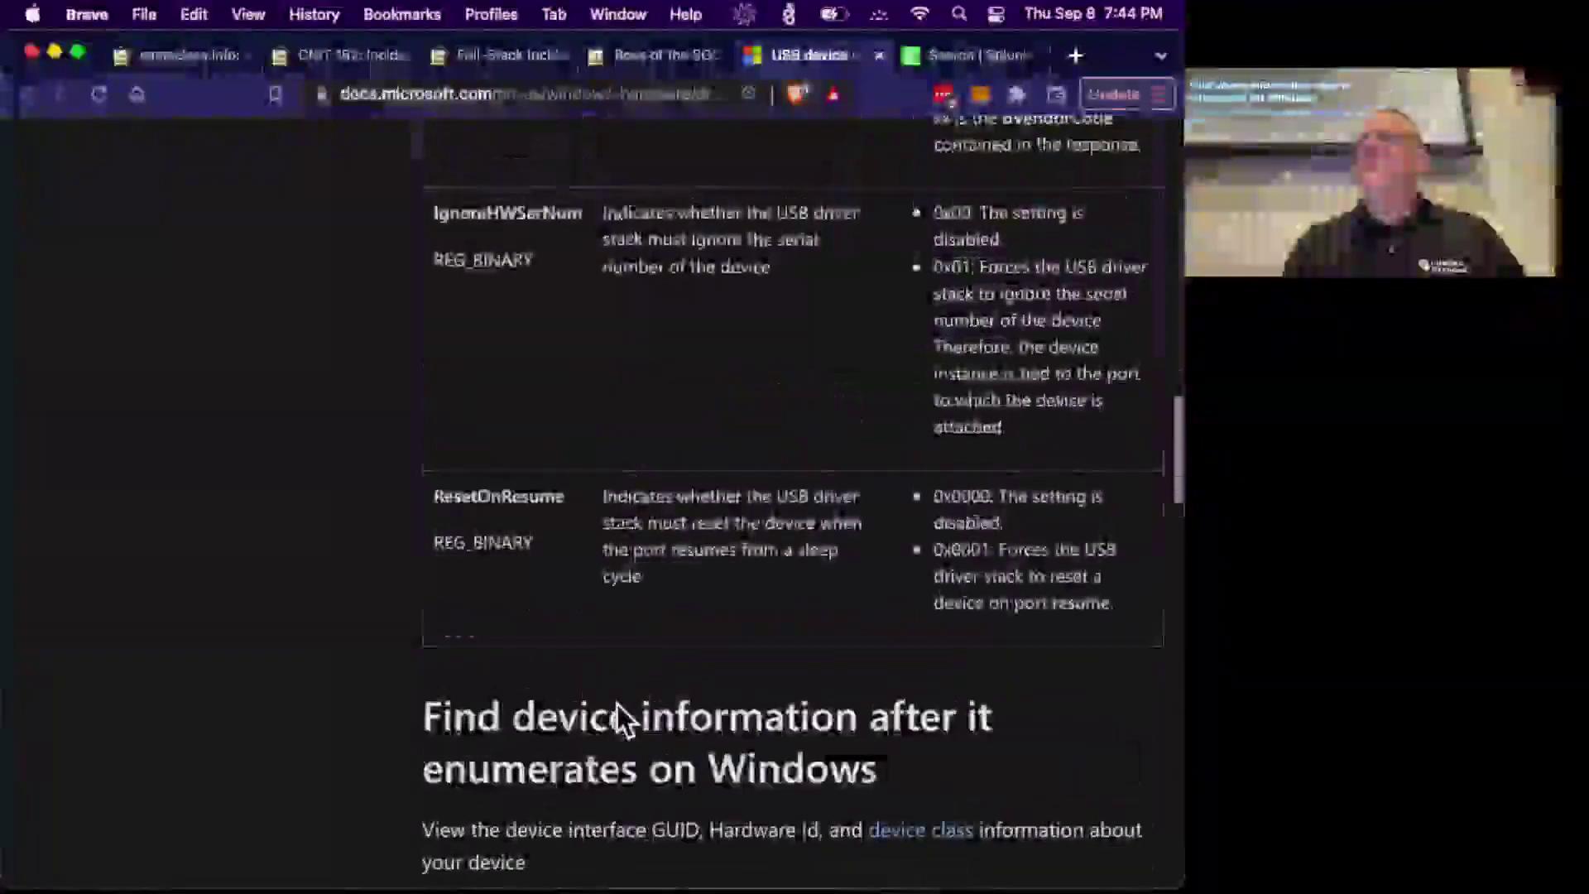
scroll(617, 703, down, 10)
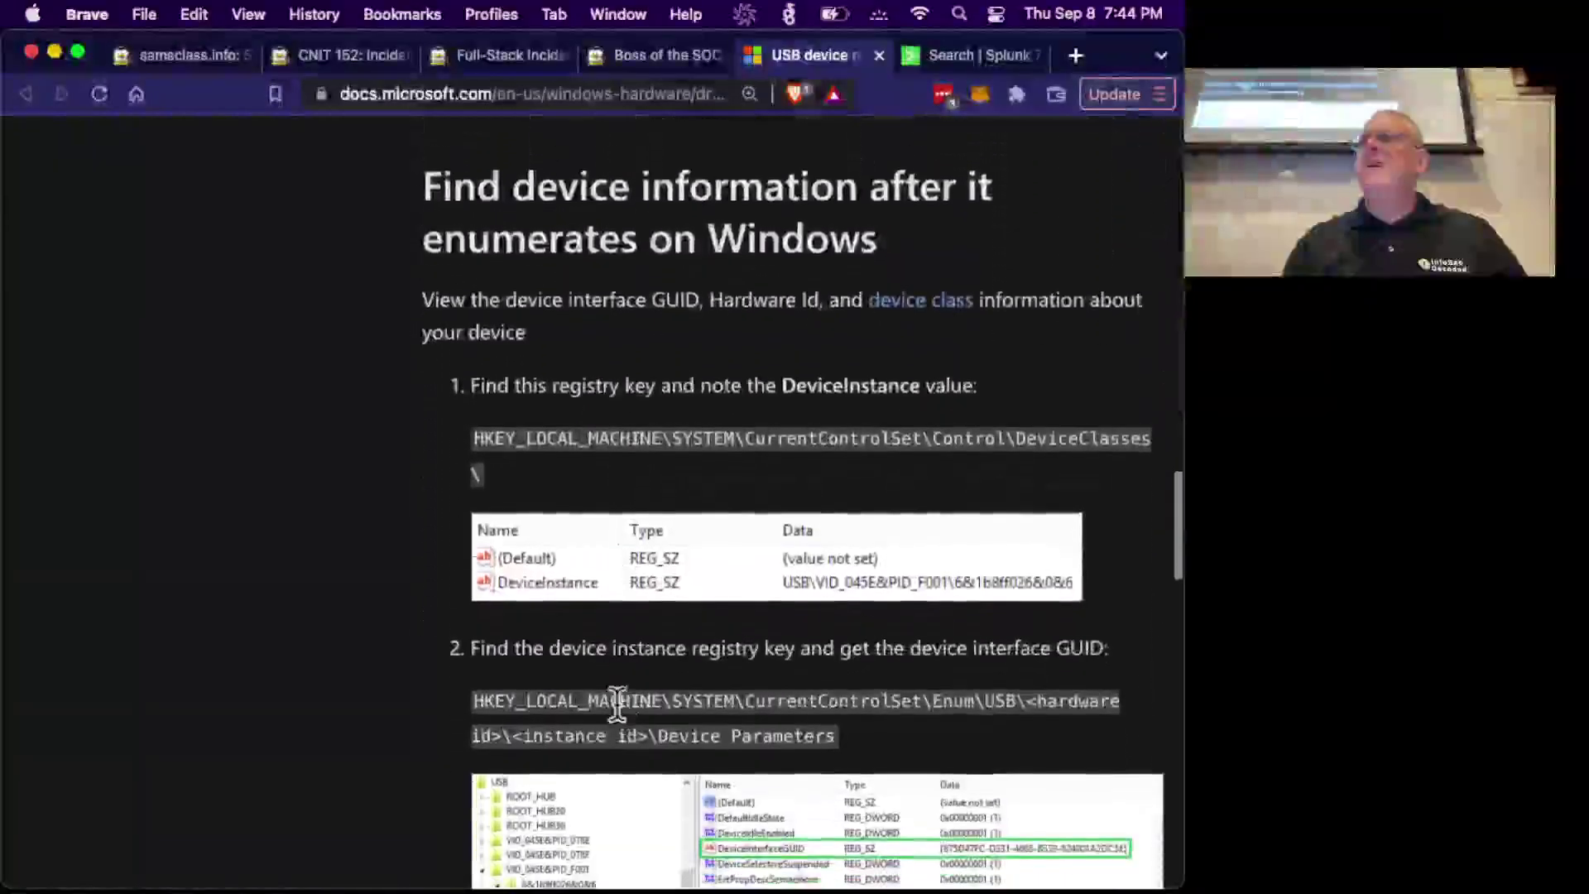
scroll(617, 704, down, 5)
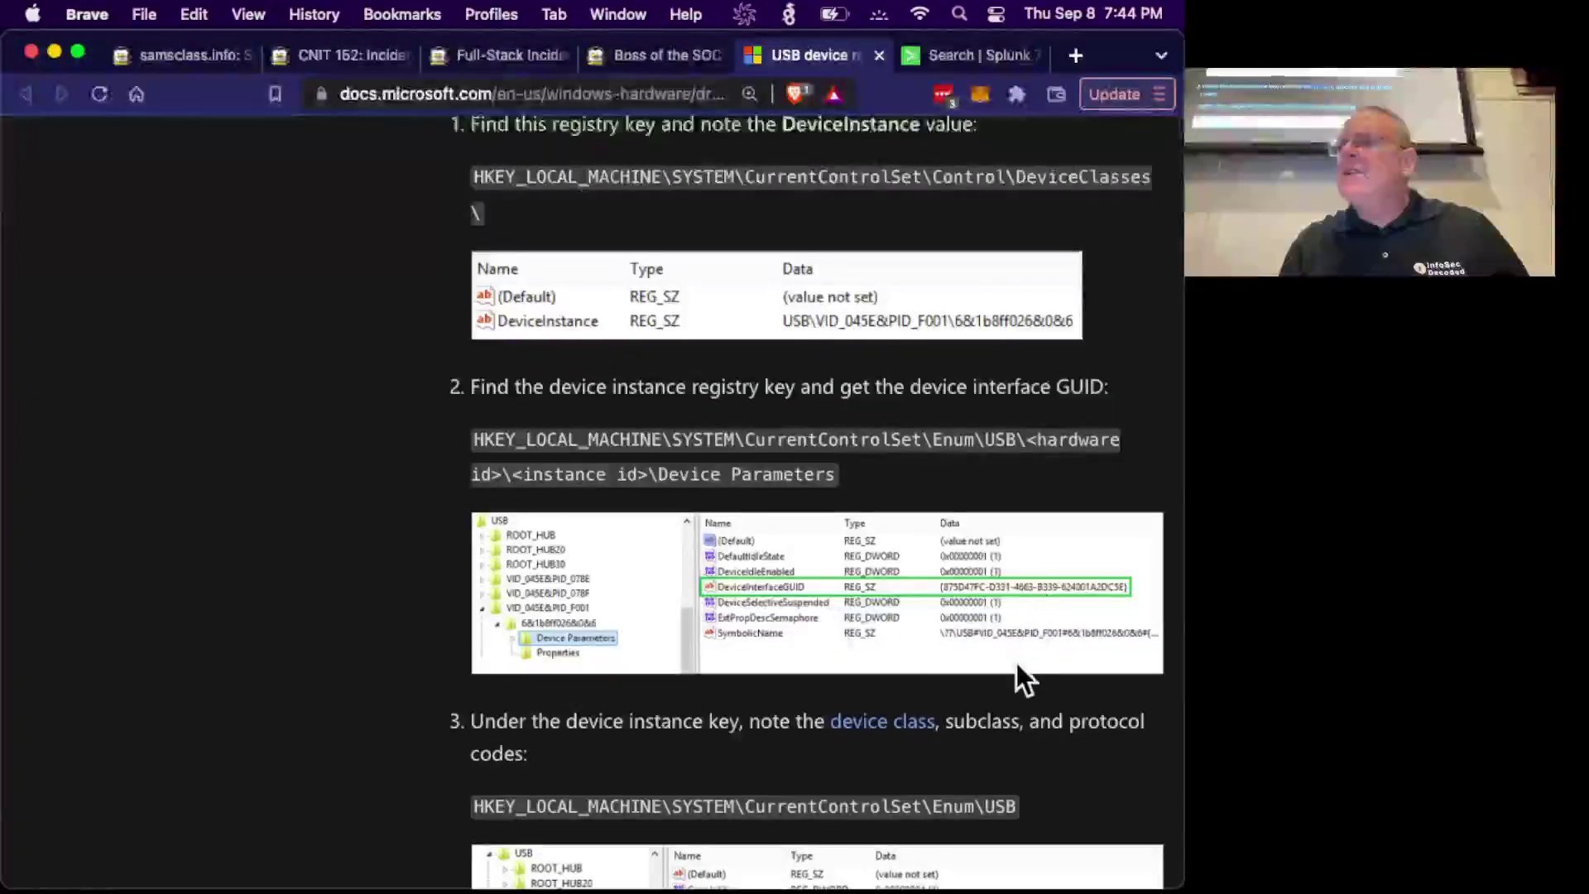
scroll(1016, 675, down, 8)
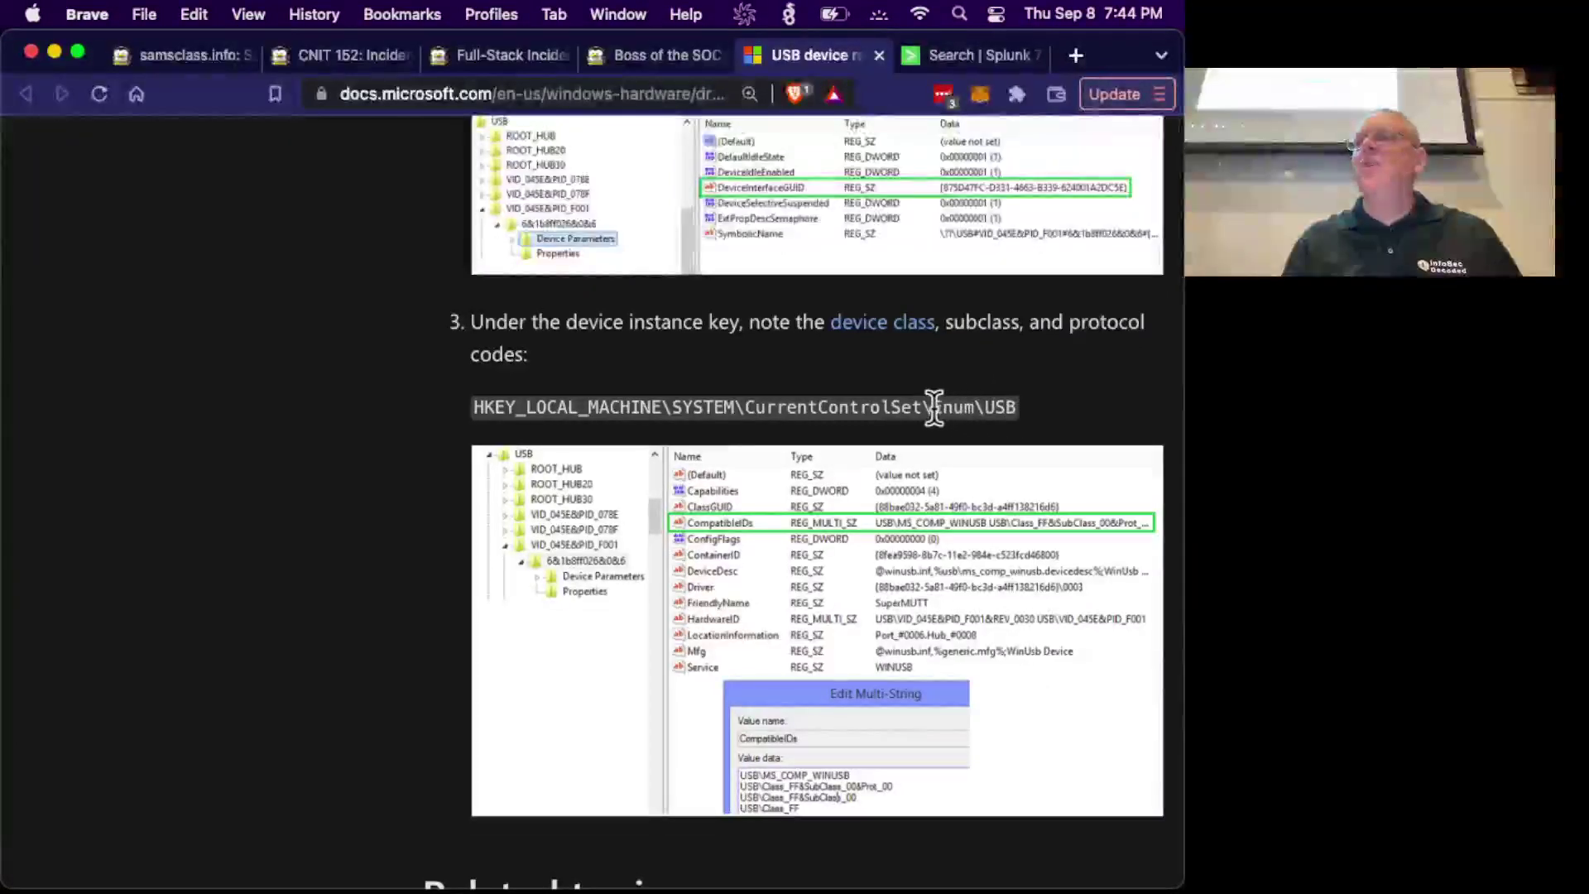
drag(933, 406, 994, 407)
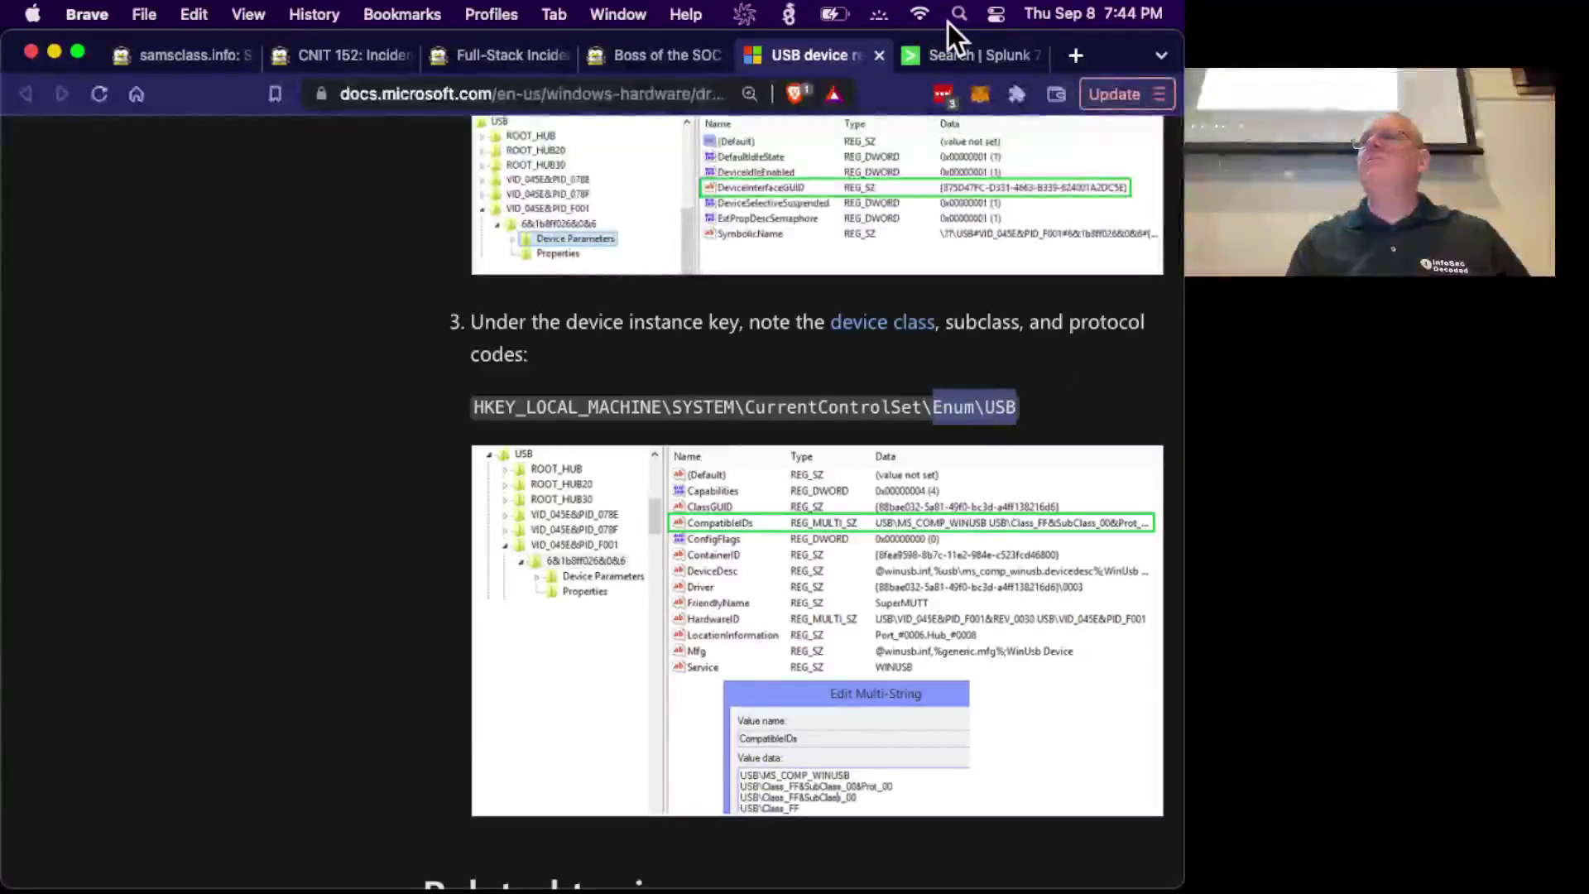
Add Enum\USB to the end of the WinRegistry query in Splunk and run the search.
click(955, 52)
click(408, 209)
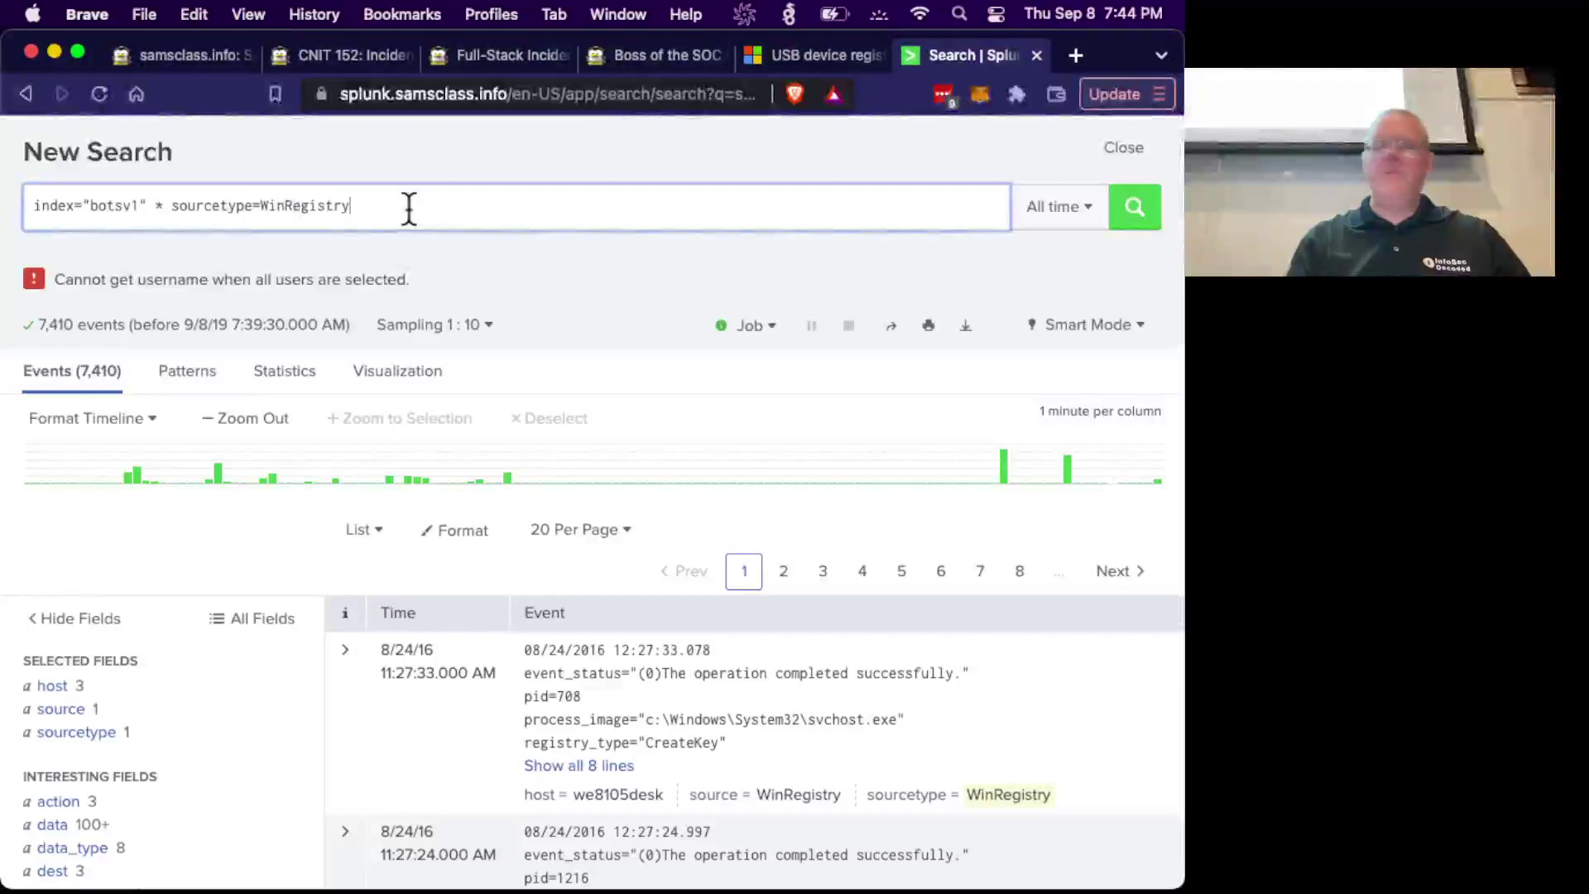
text(Enum\USB)
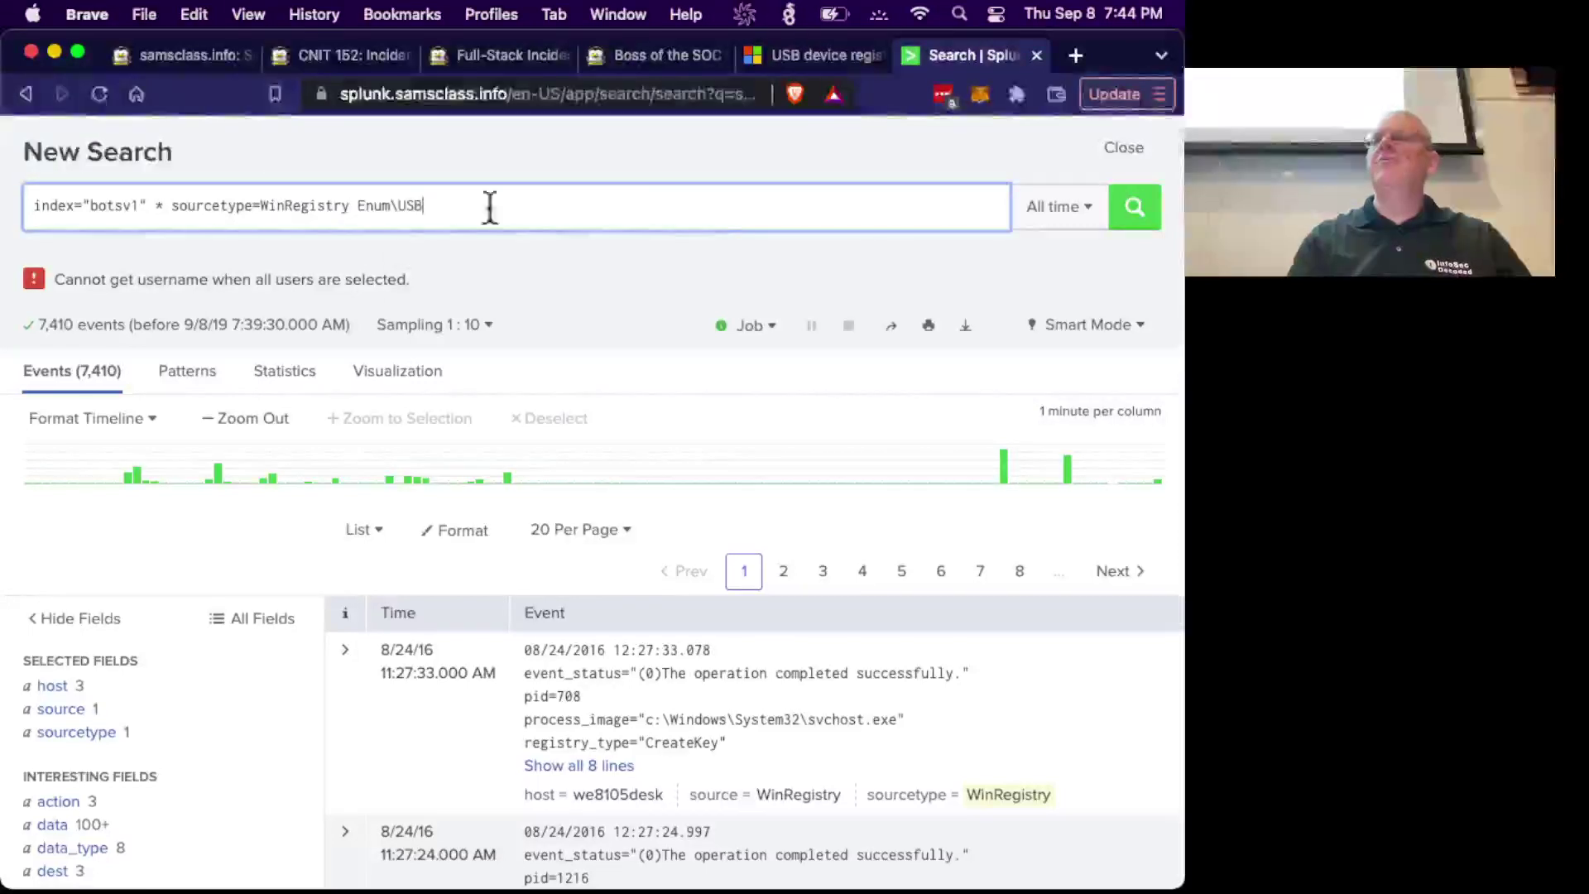
click(1133, 211)
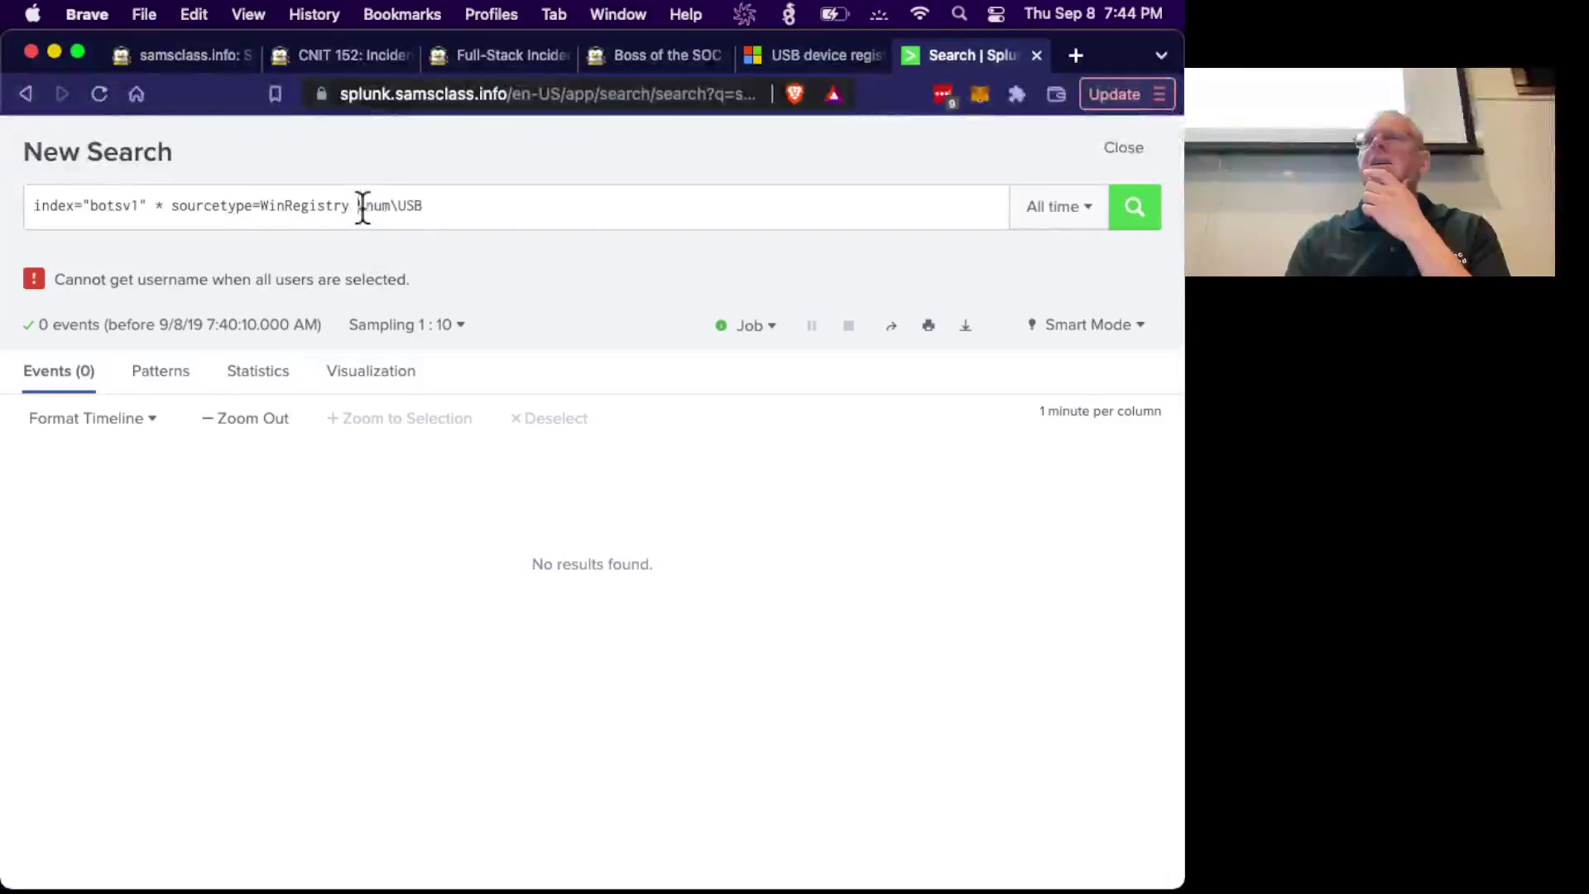
Replace the backslash in Enum\USB with a space, rerun the search and switch it to No Event Sampling.
mouse_move(362, 205)
mouse_down()
mouse_move(450, 216)
mouse_move(339, 196)
mouse_move(357, 201)
mouse_up()
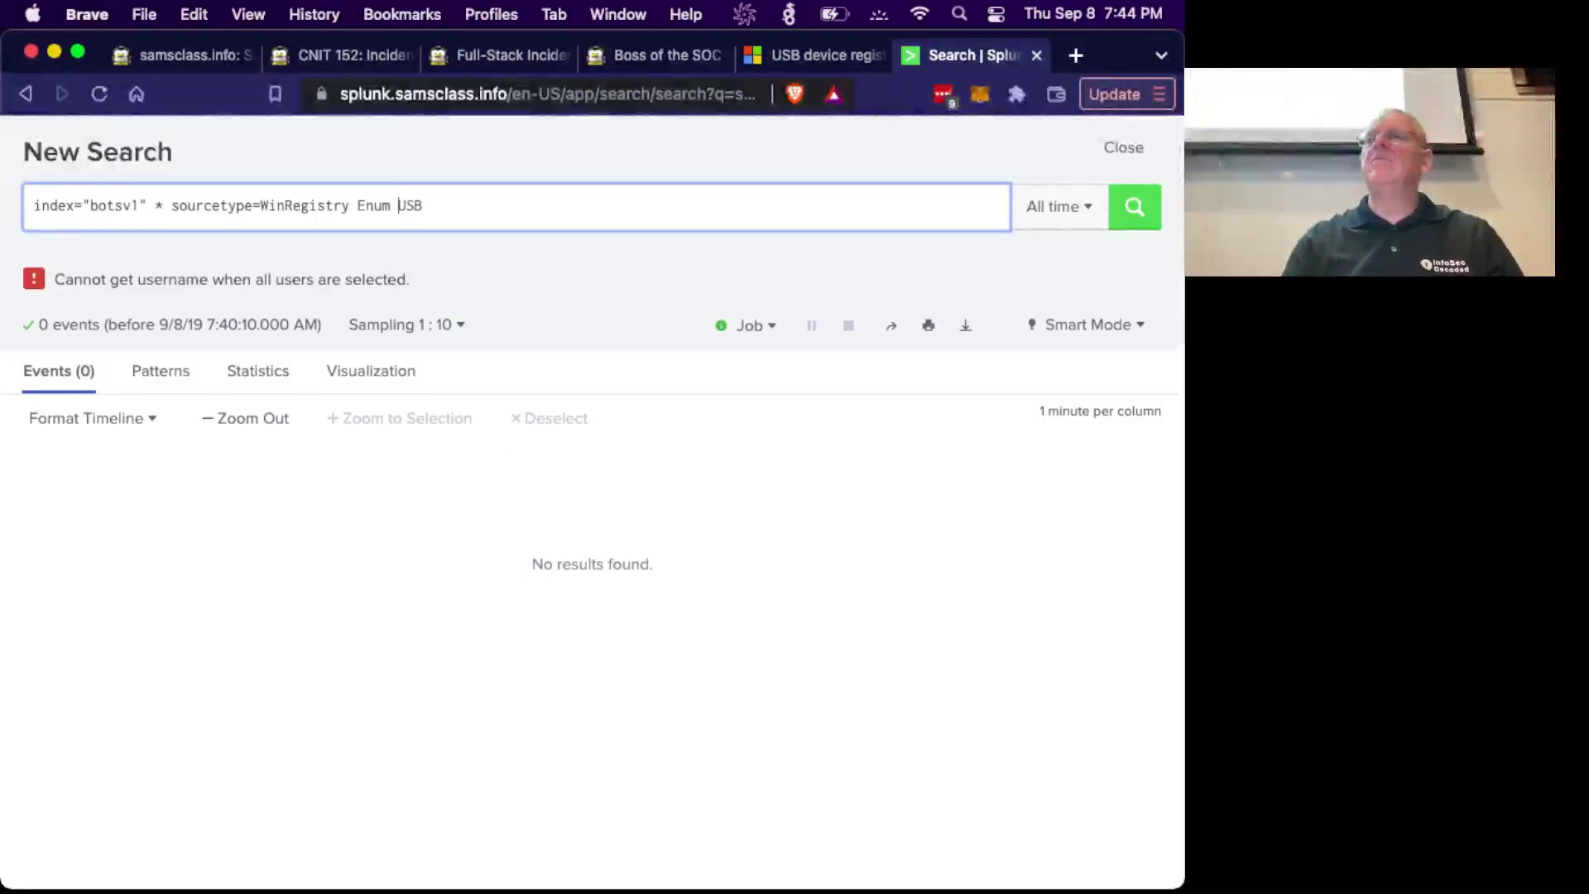
click(1135, 221)
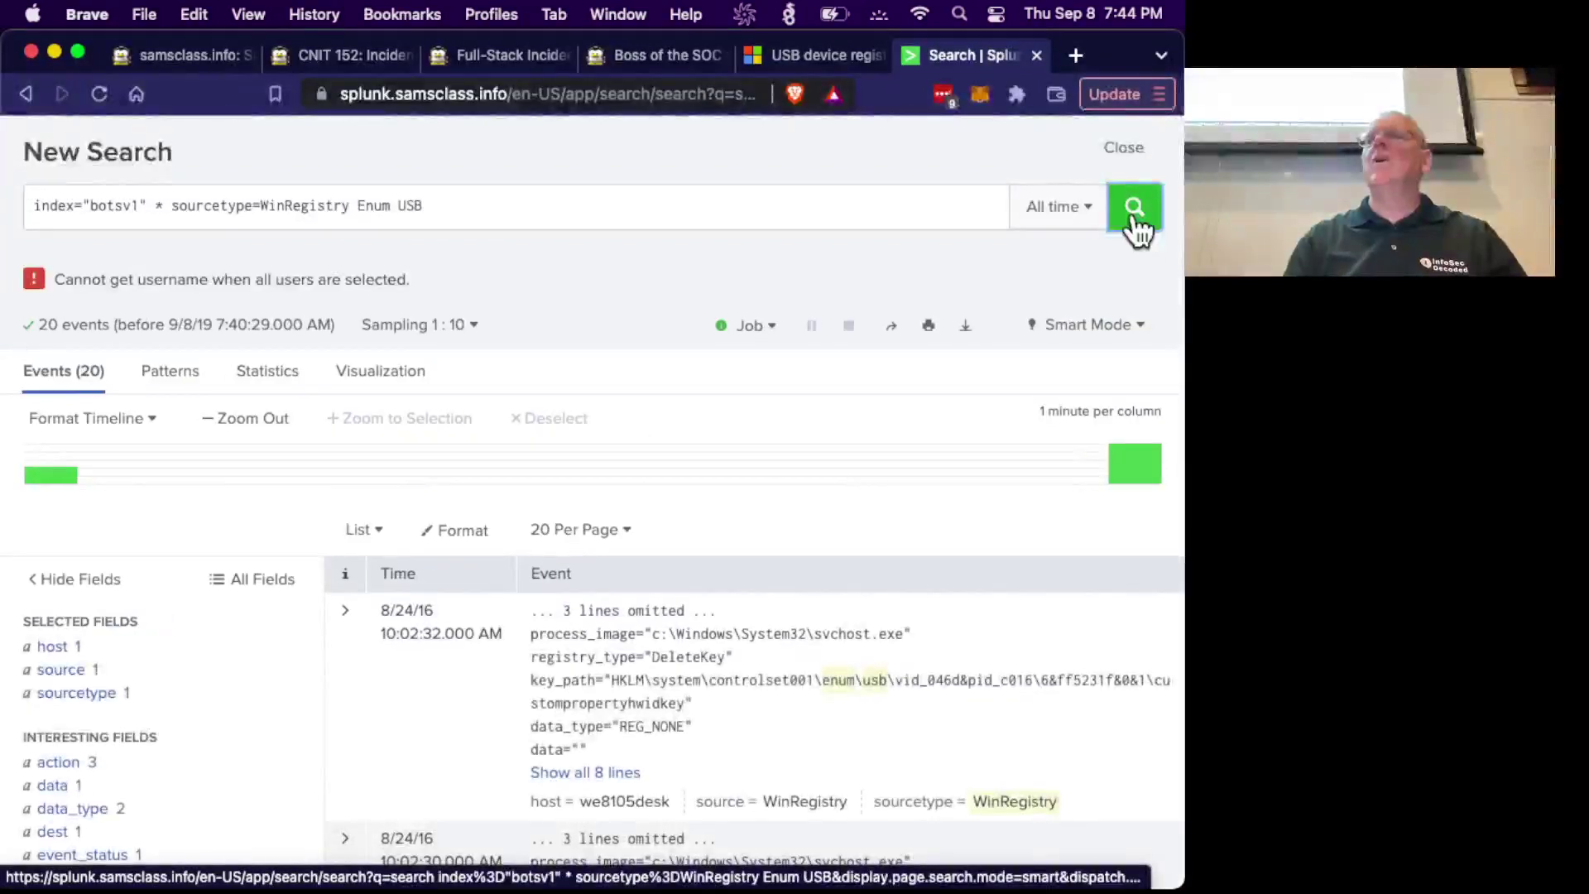
click(432, 325)
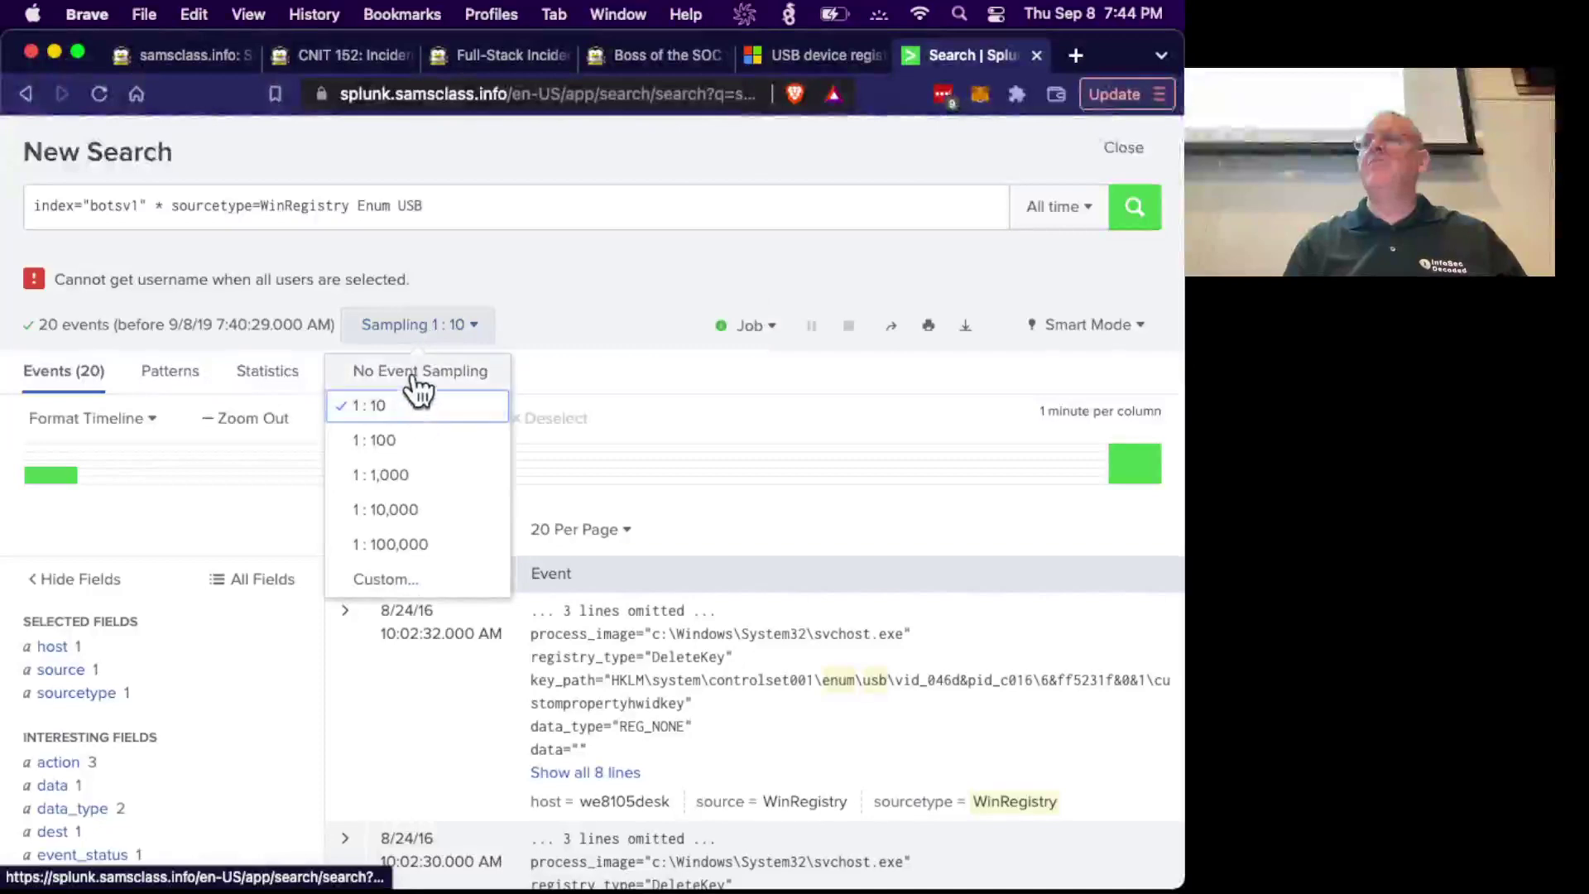
click(420, 371)
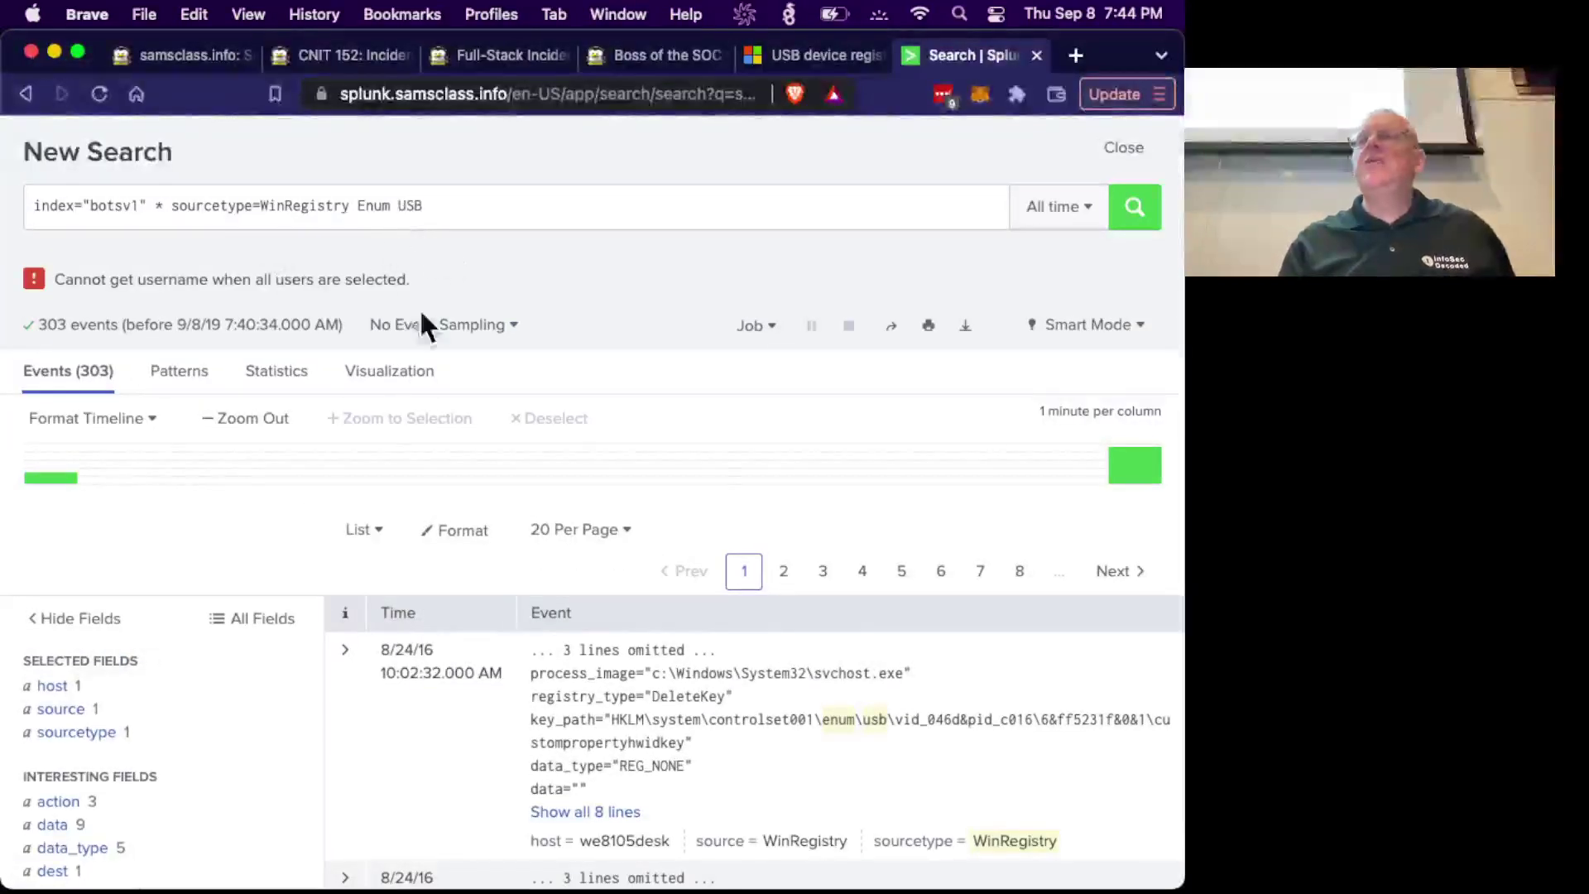
Compare the matching USB registry events with the Microsoft article's example of values stored under Enum\USB.
scroll(174, 745, down, 3)
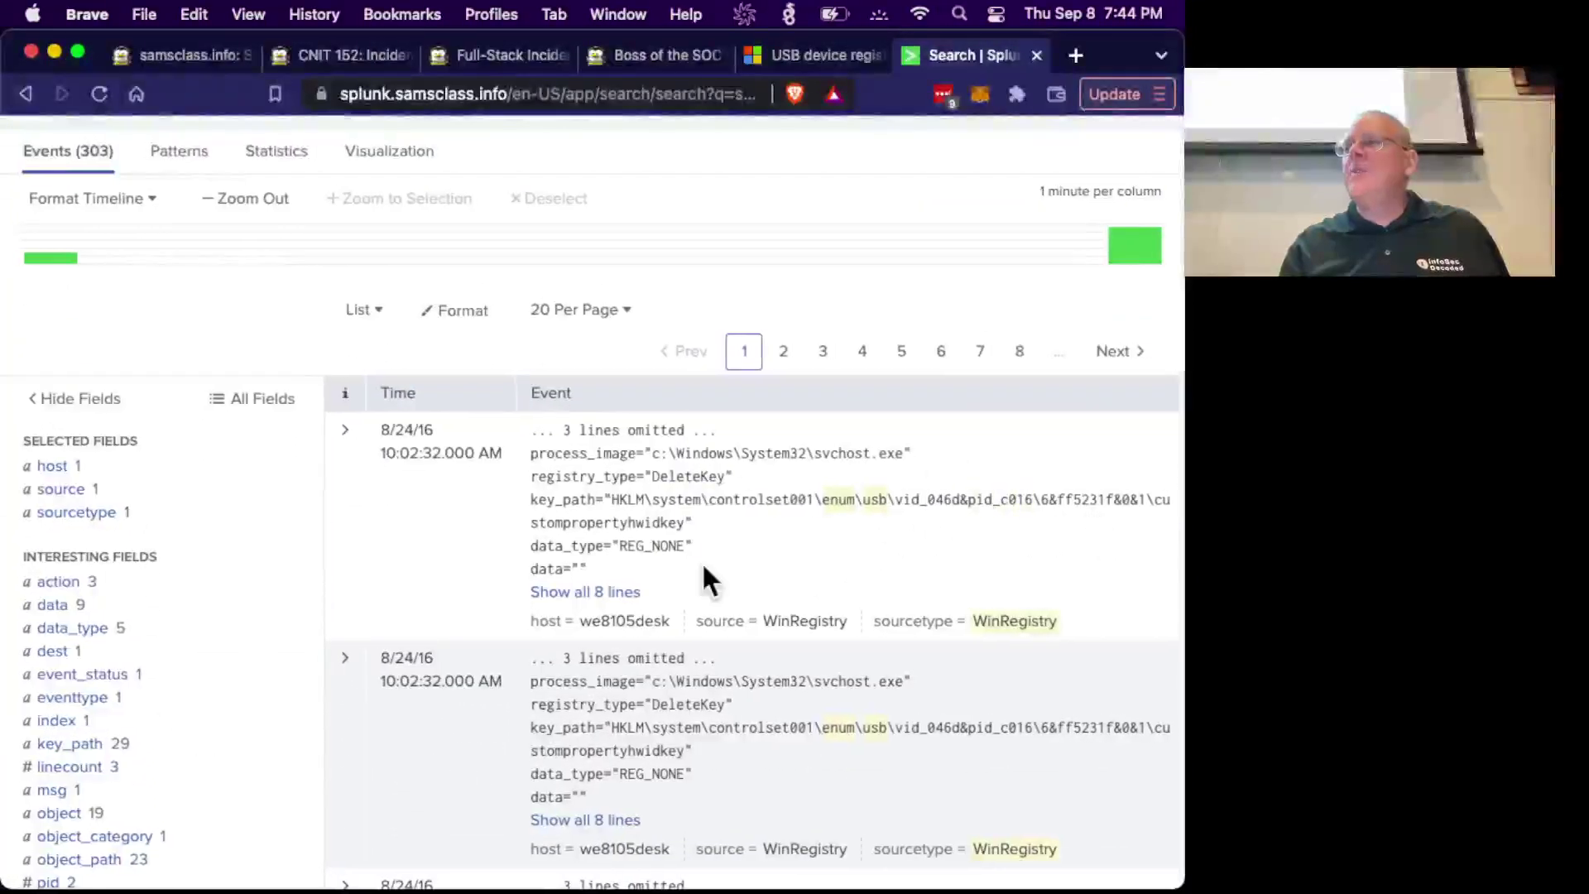
scroll(966, 716, down, 5)
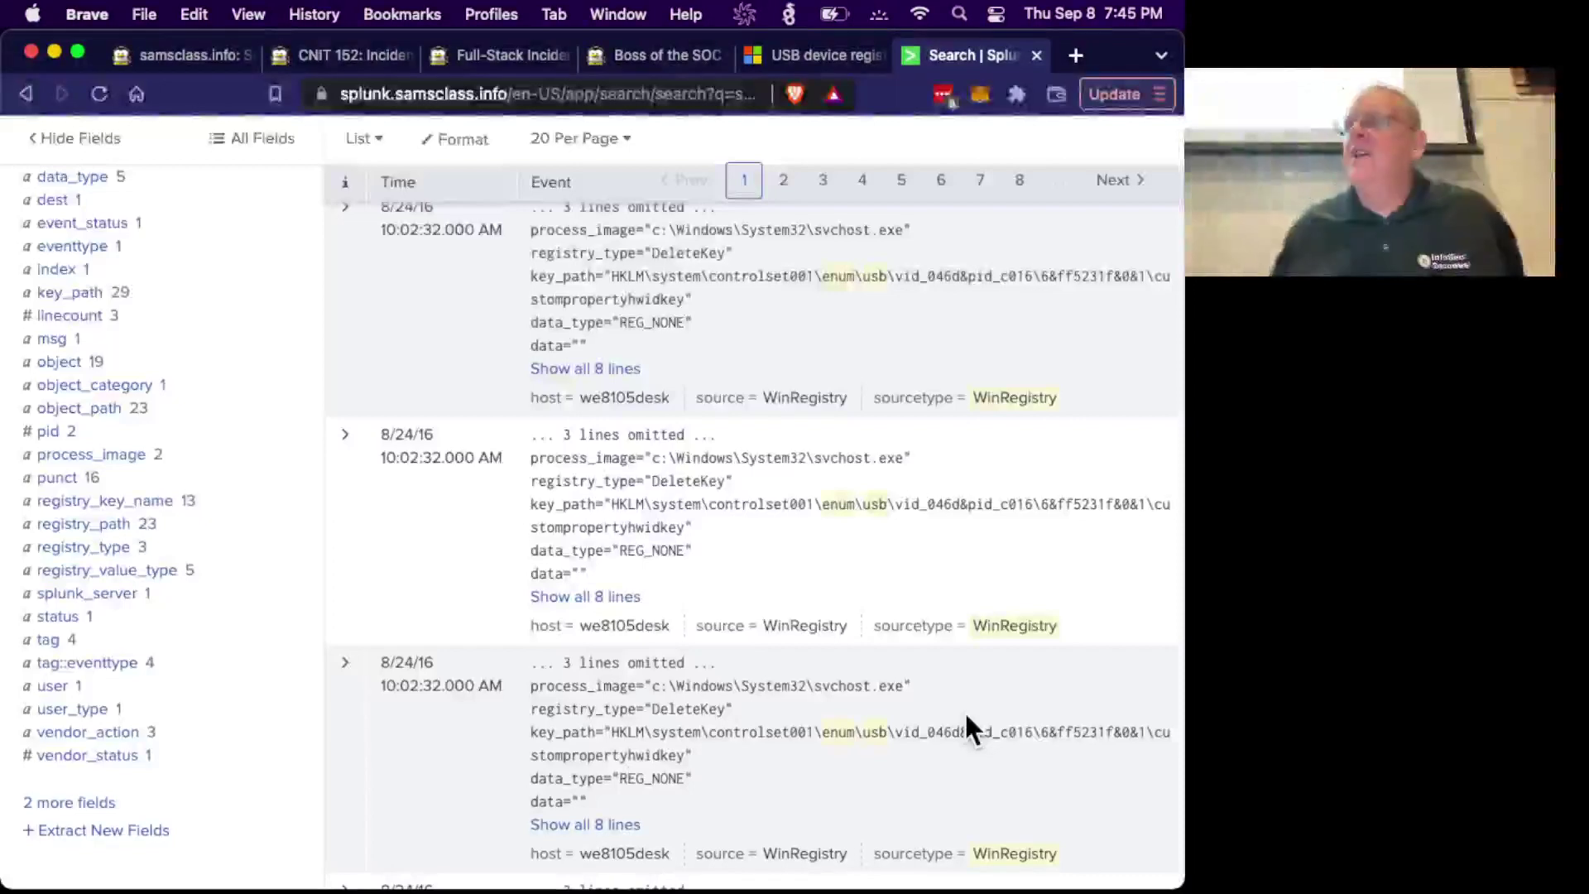
click(842, 59)
scroll(870, 596, down, 1)
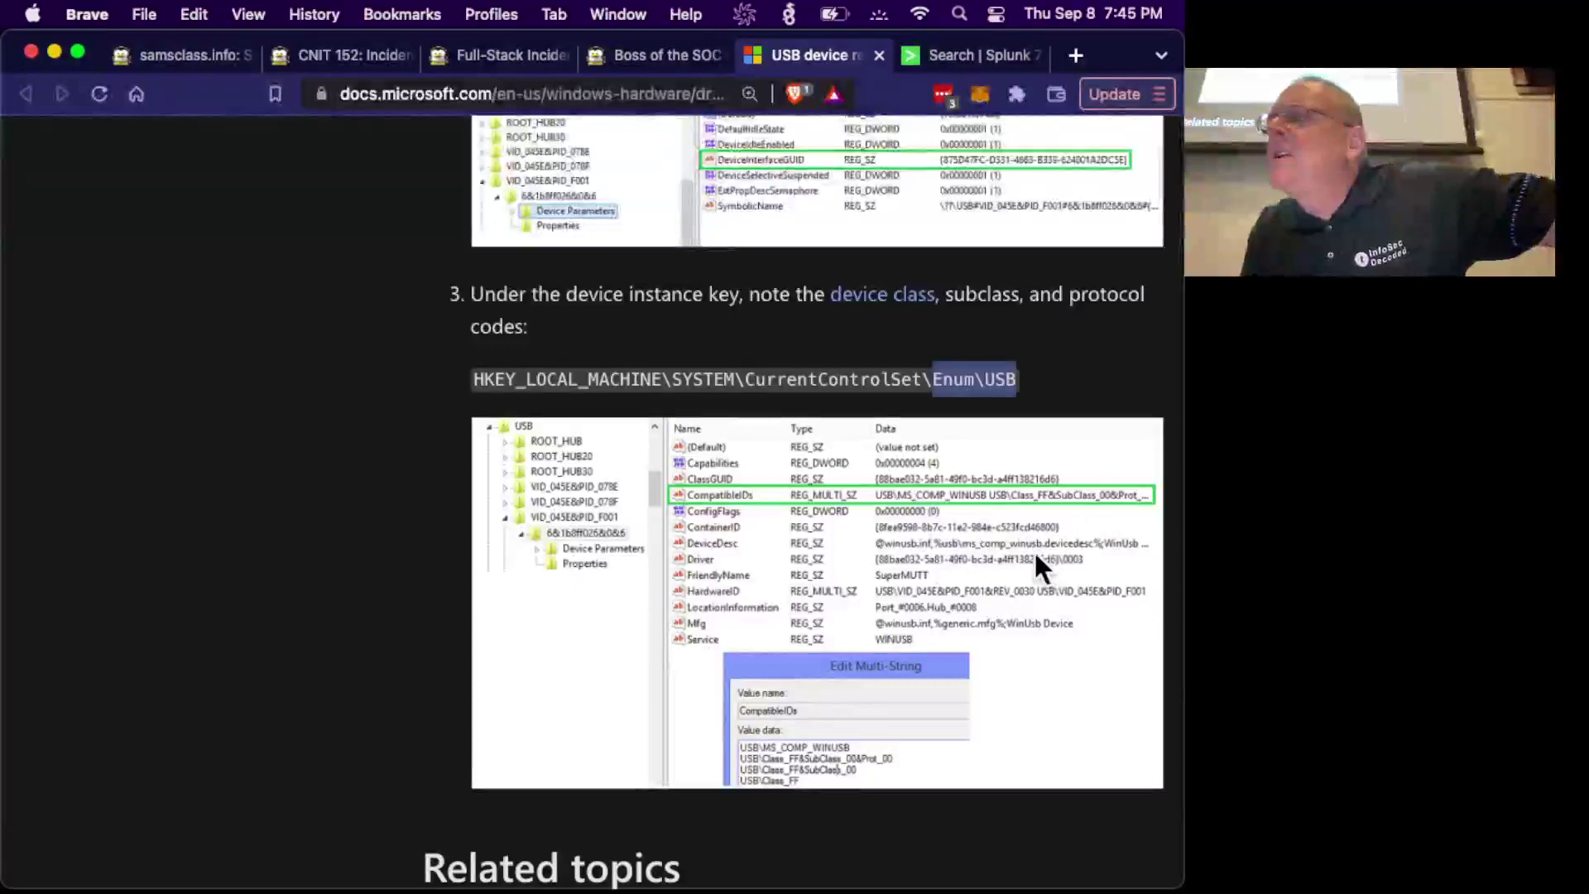
scroll(1034, 550, down, 10)
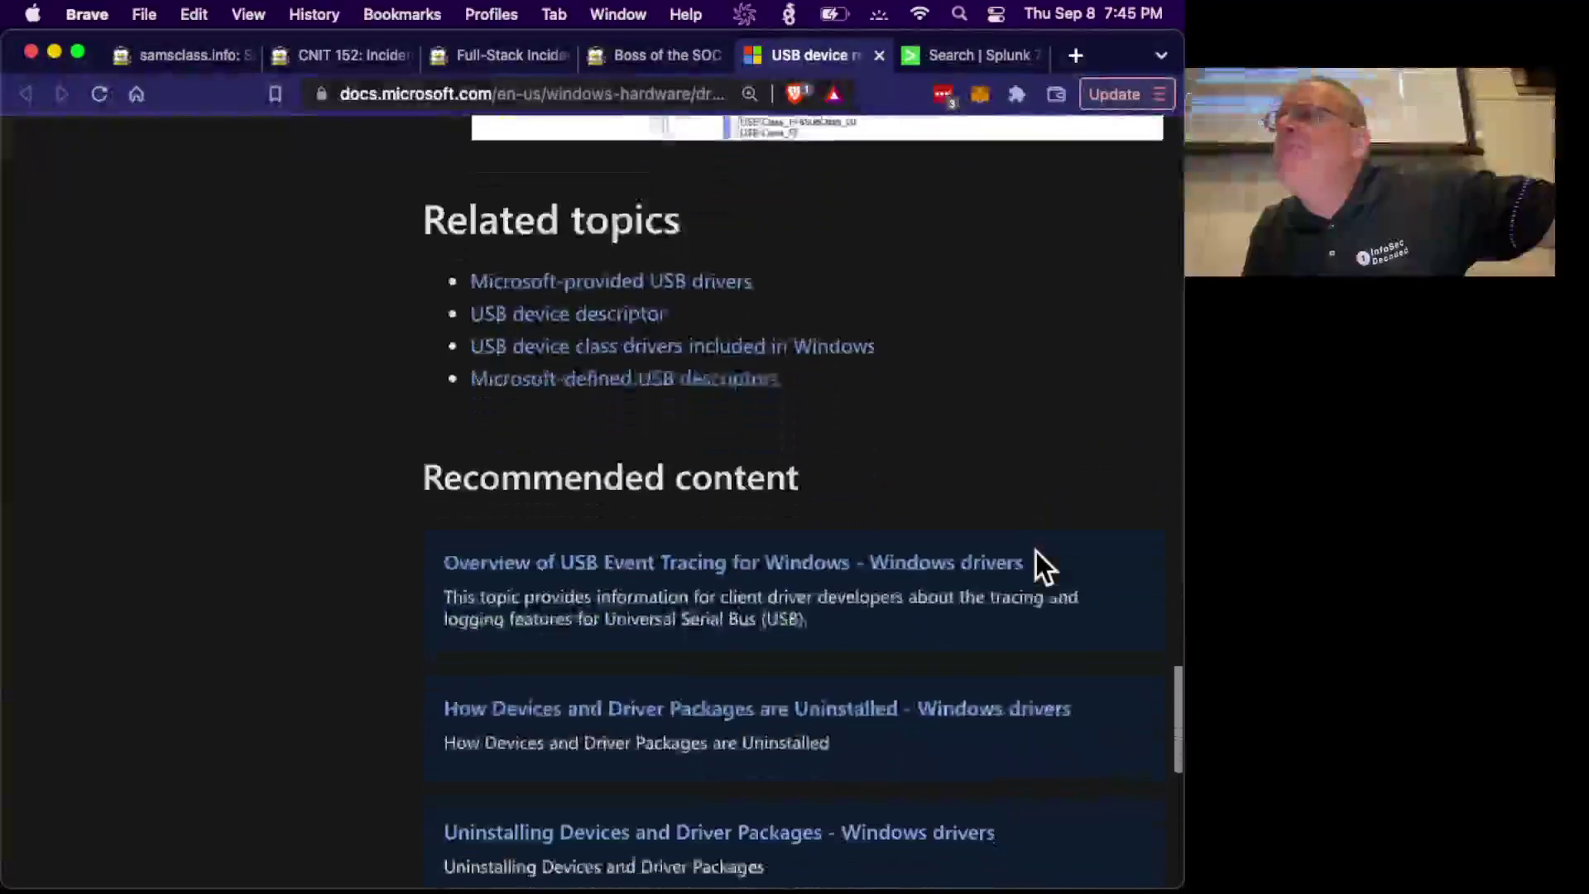
scroll(1035, 551, up, 10)
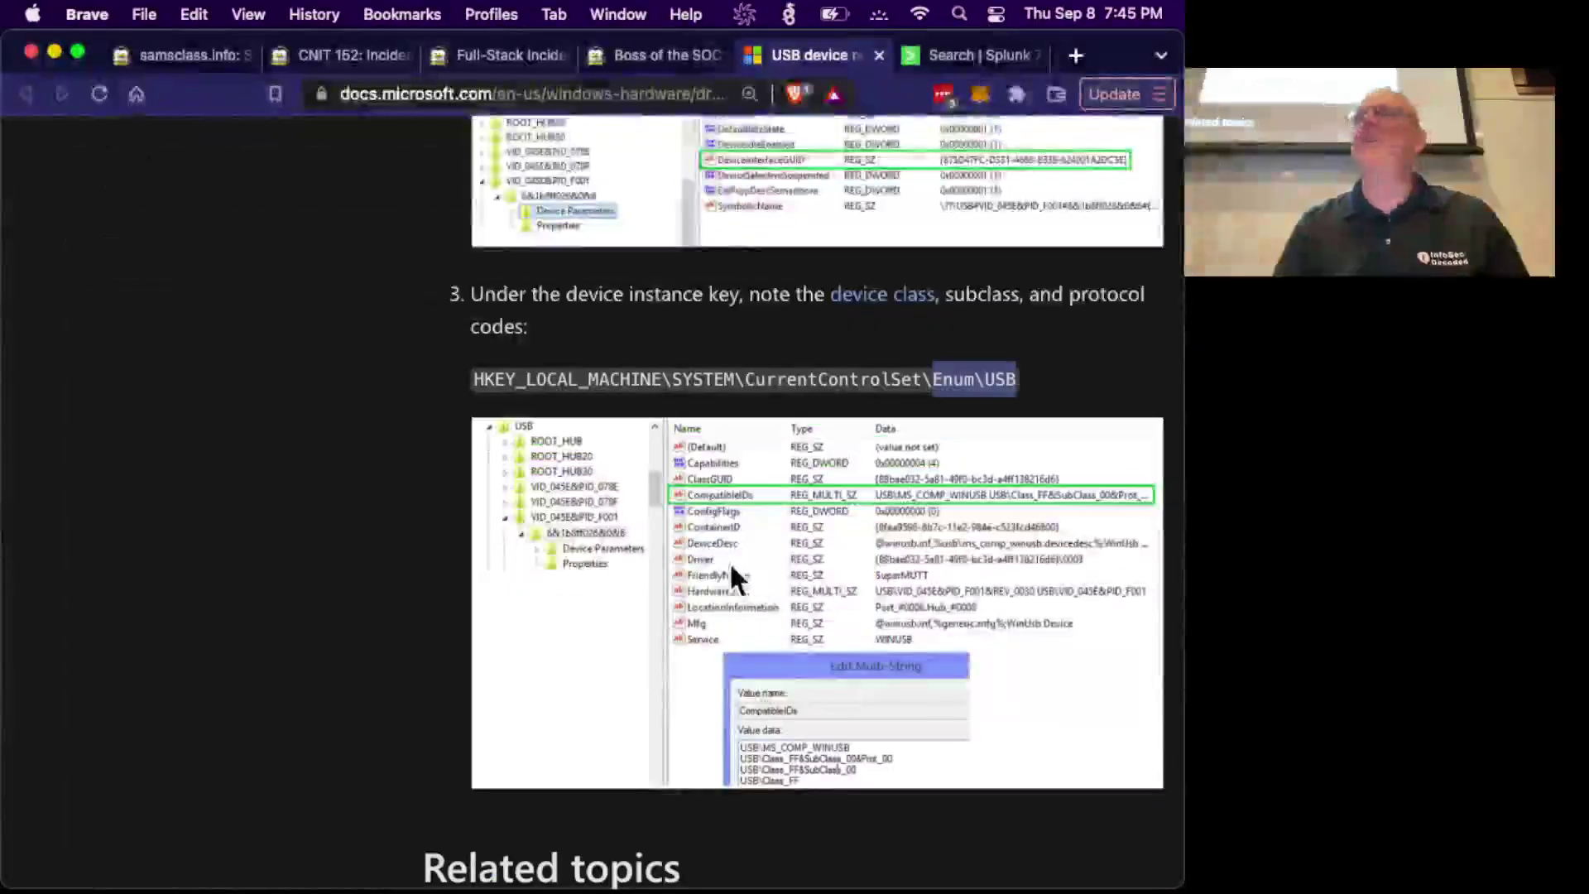
Try narrowing the Splunk query by adding FriendlyName after Enum USB and run the search.
click(960, 53)
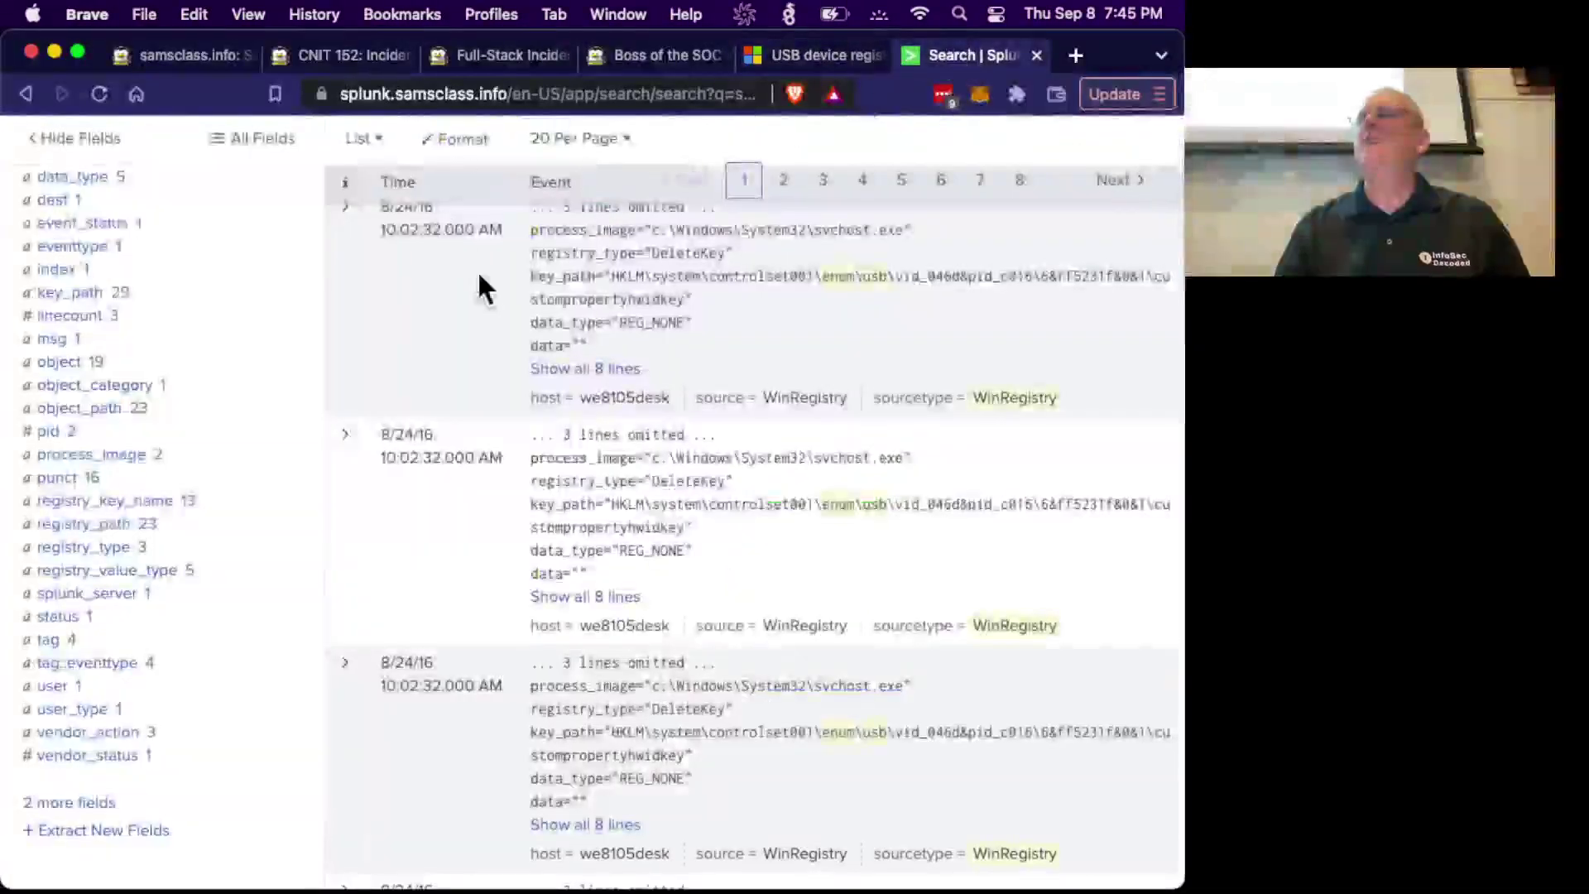
scroll(478, 281, up, 10)
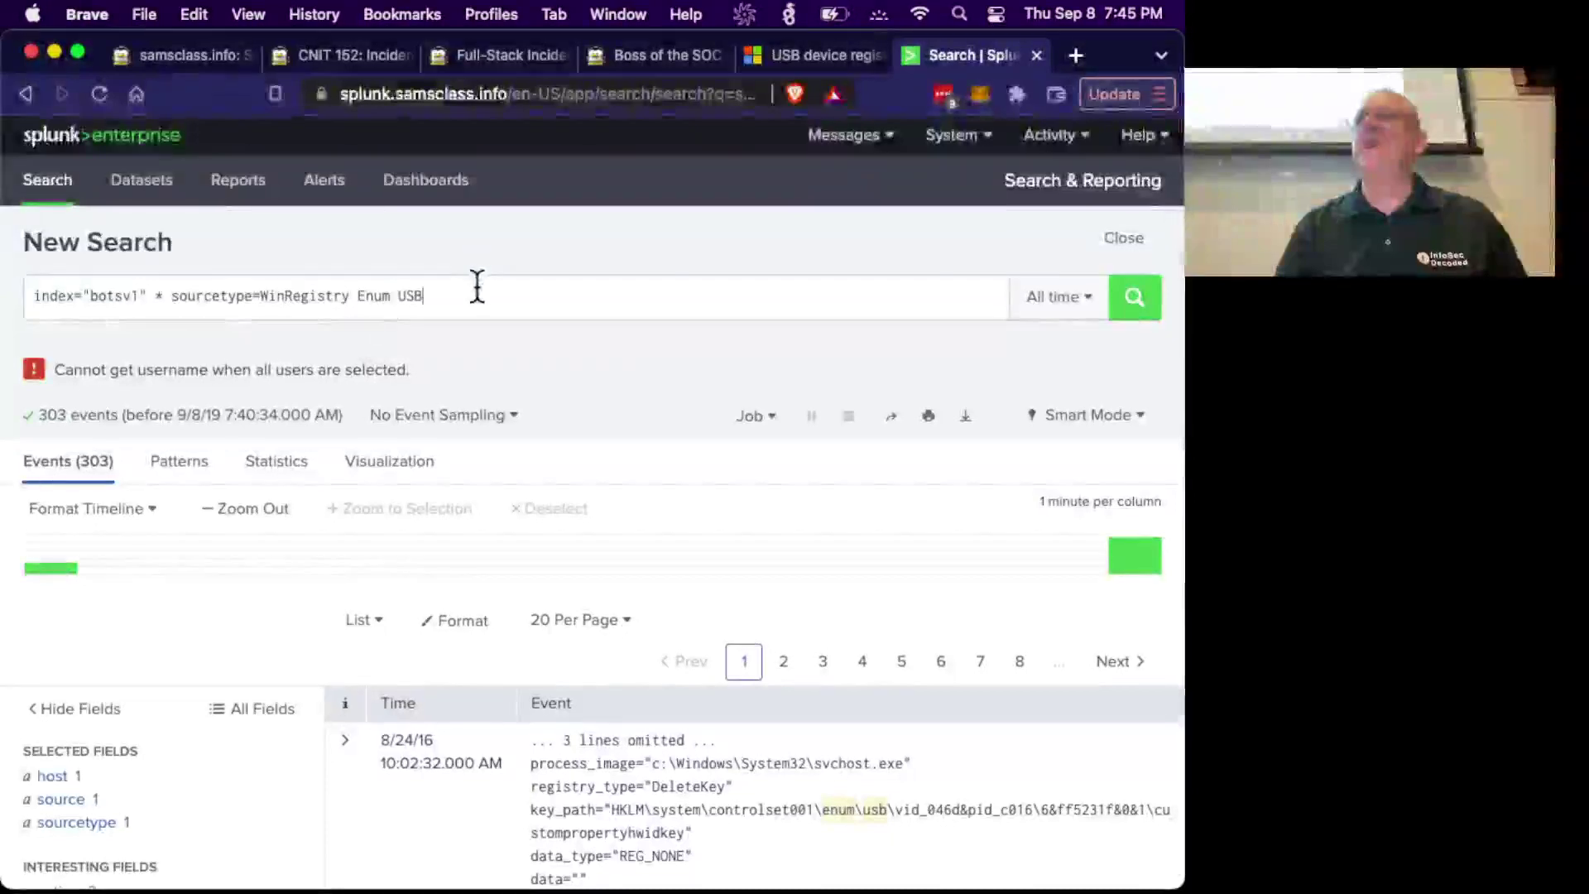
click(477, 286)
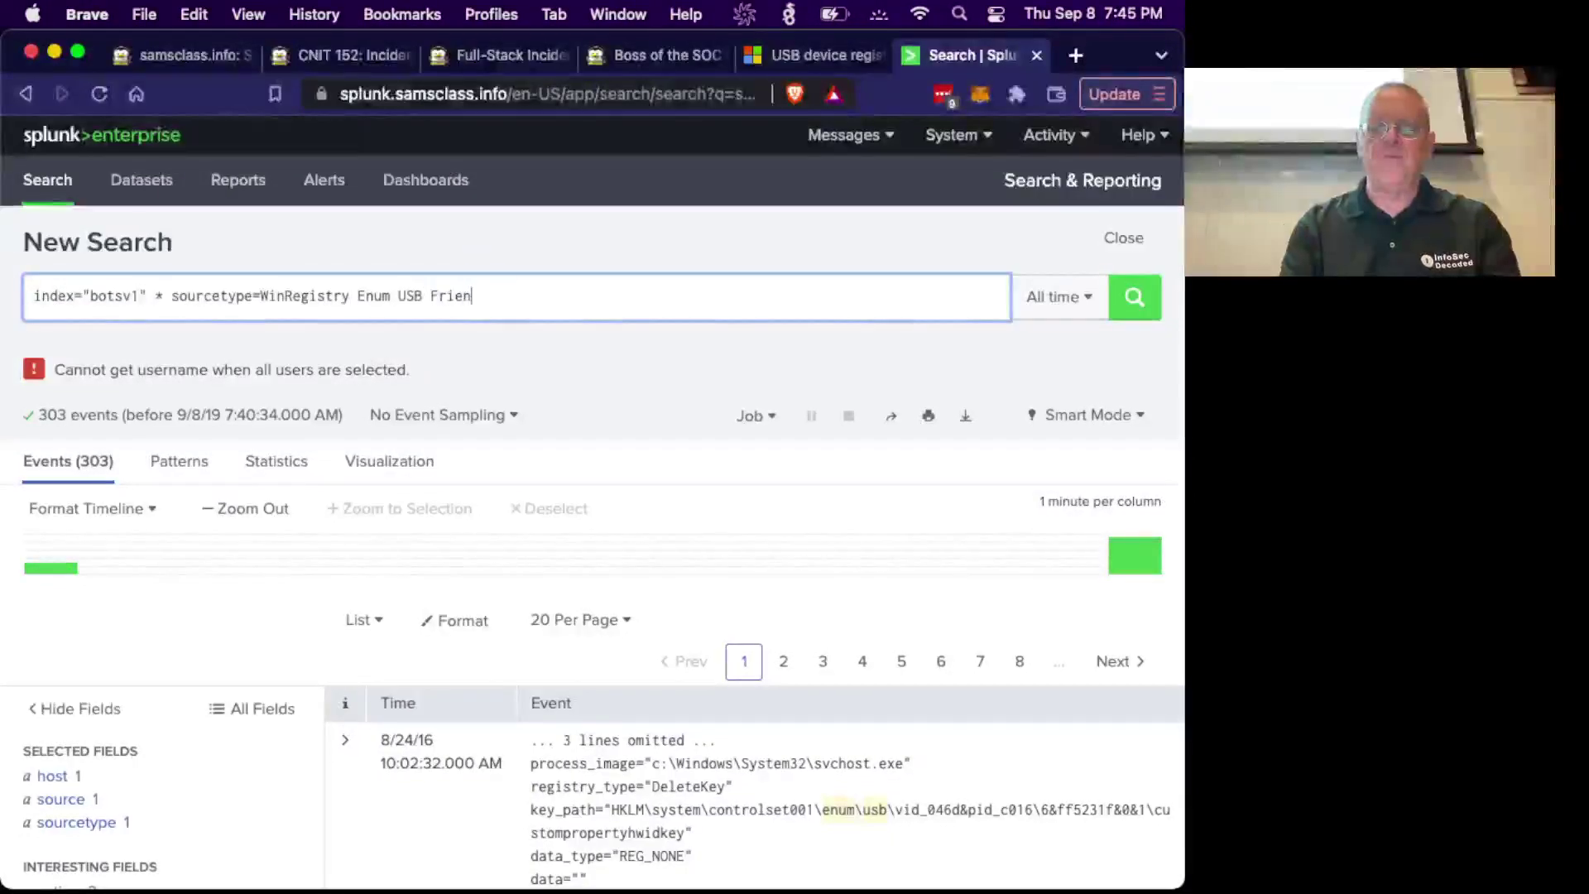
text(FriendlyName)
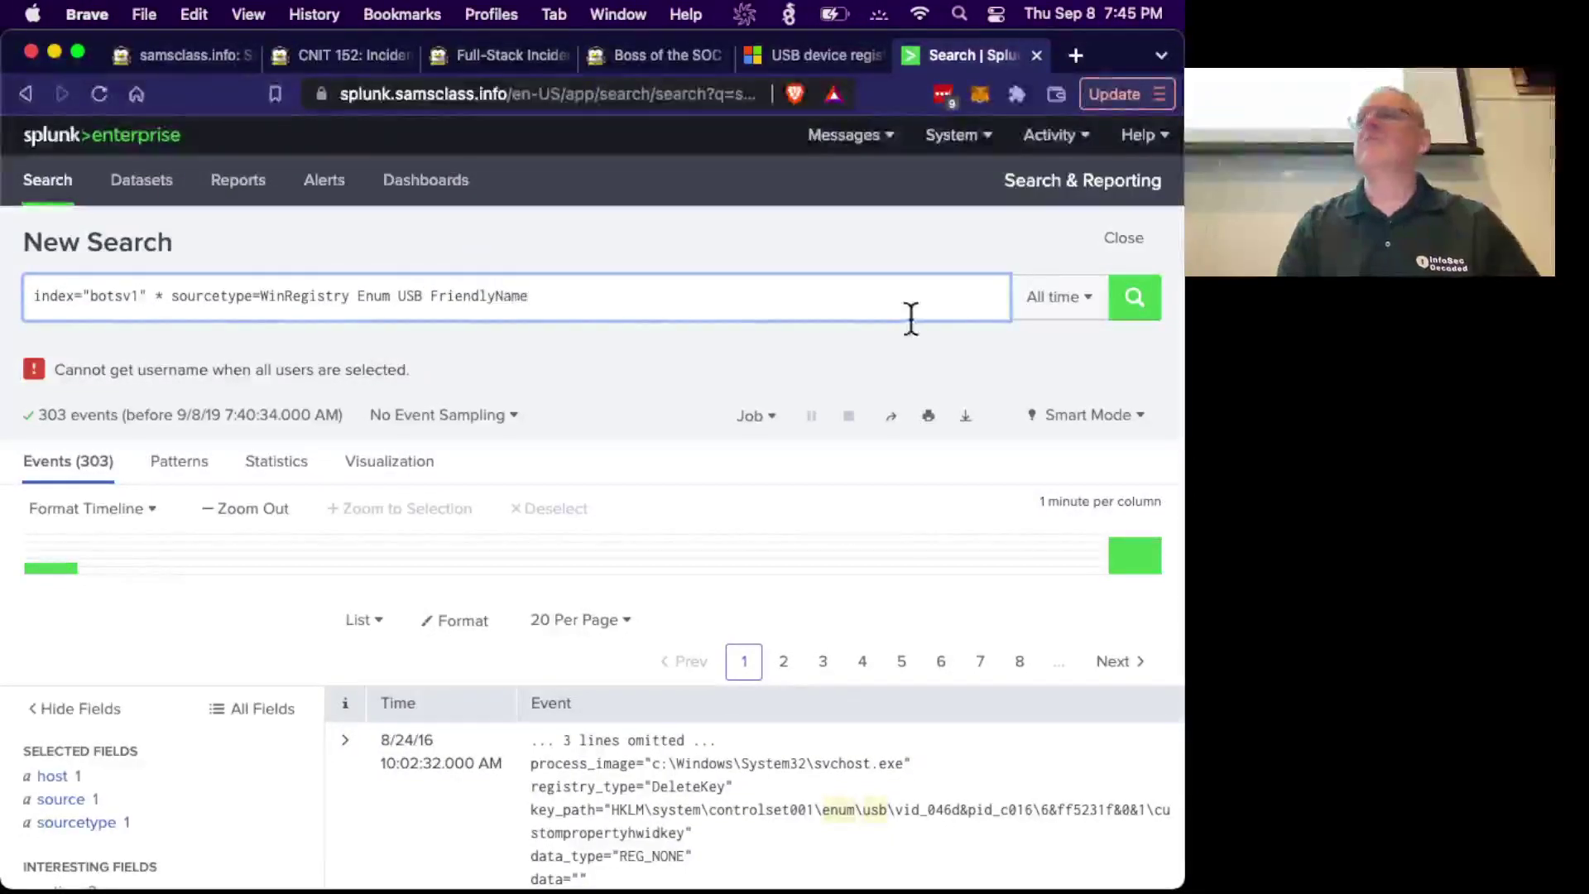
click(1133, 300)
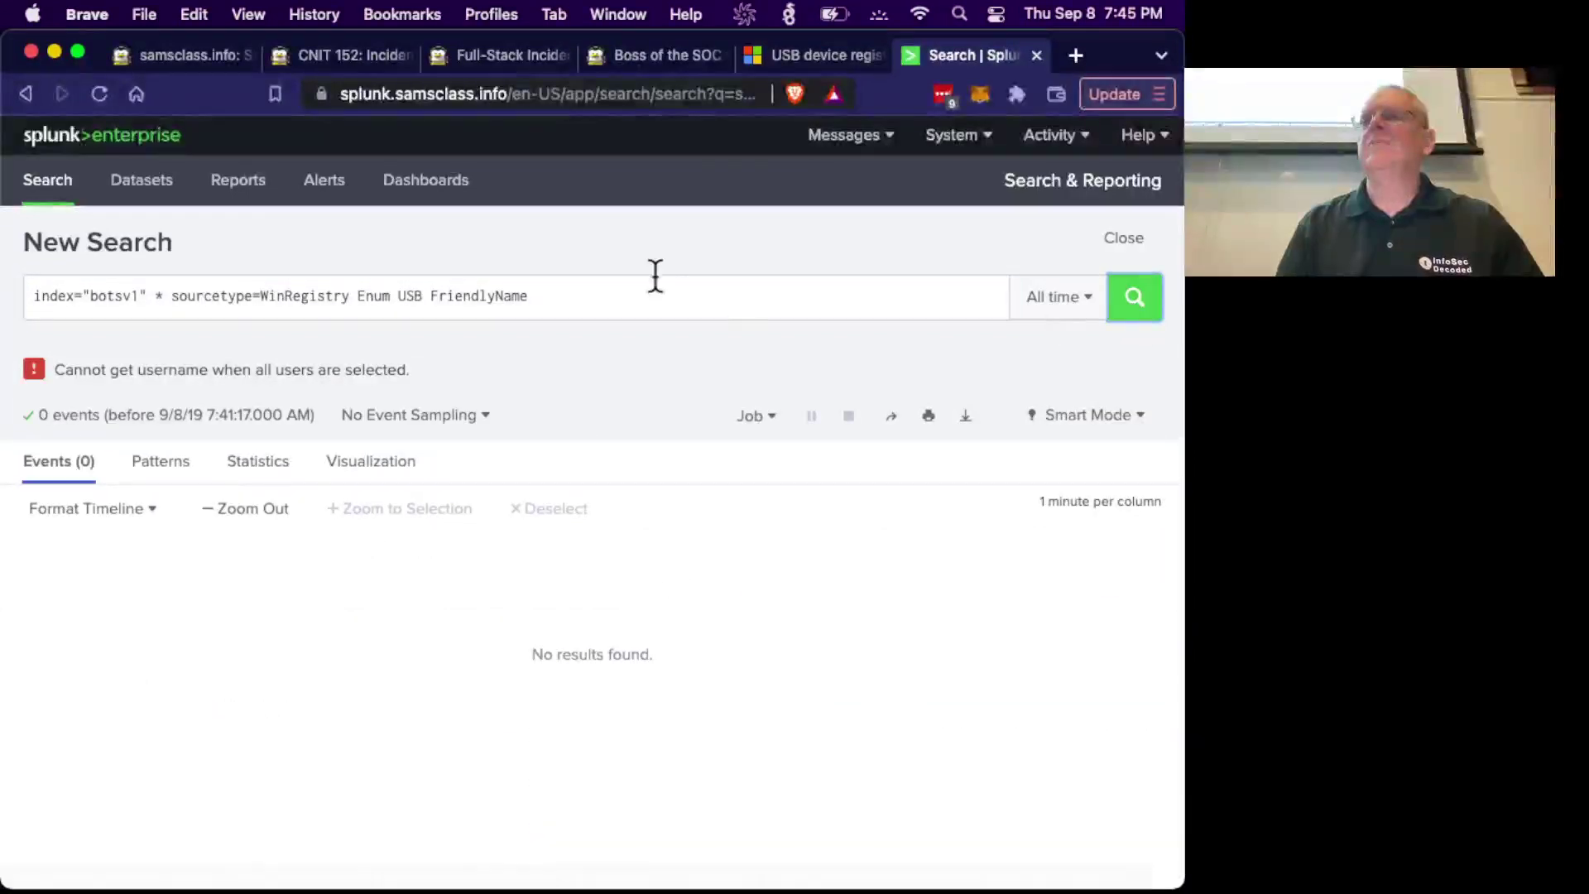
Remove FriendlyName from the query and rerun the Enum USB search.
click(560, 295)
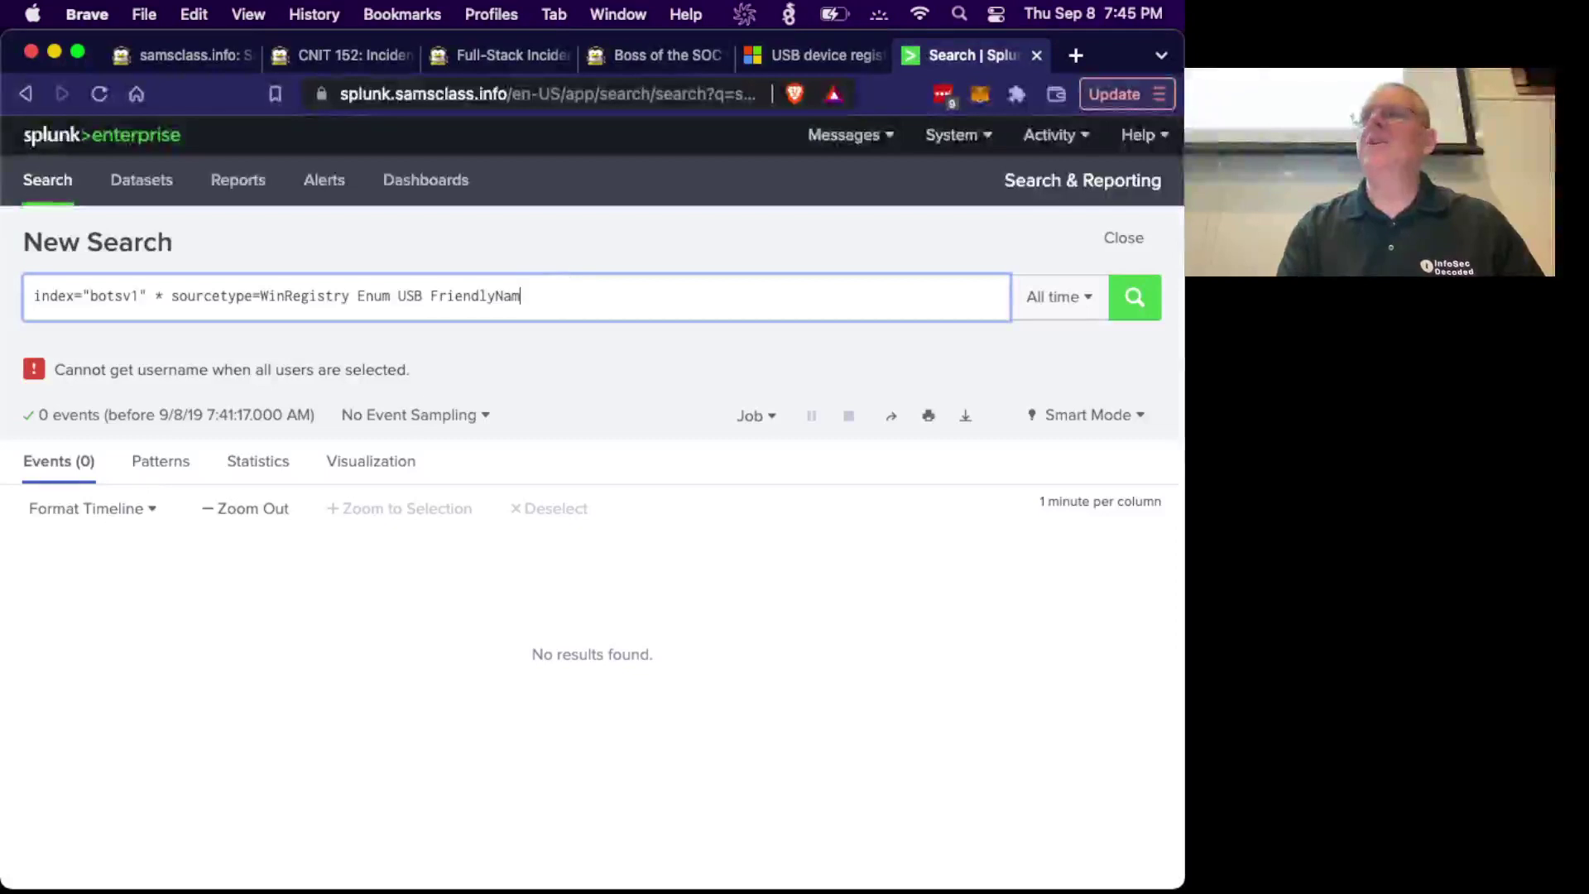
key(BackSpace)
key(BackSpace)
key(BackSpace)
key(BackSpace)
key(BackSpace)
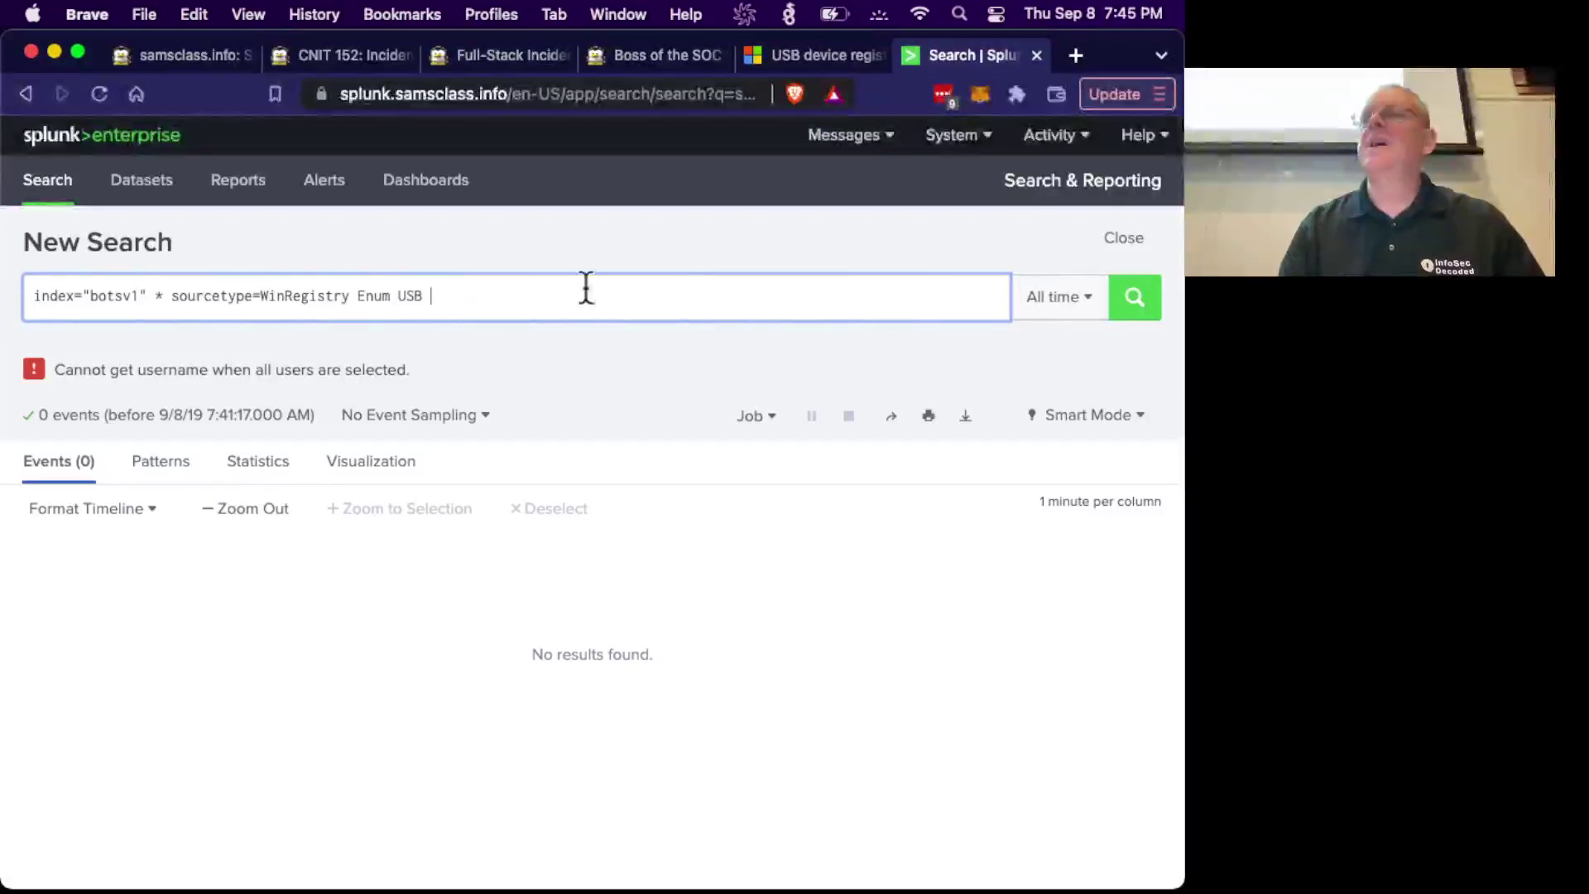
click(1135, 298)
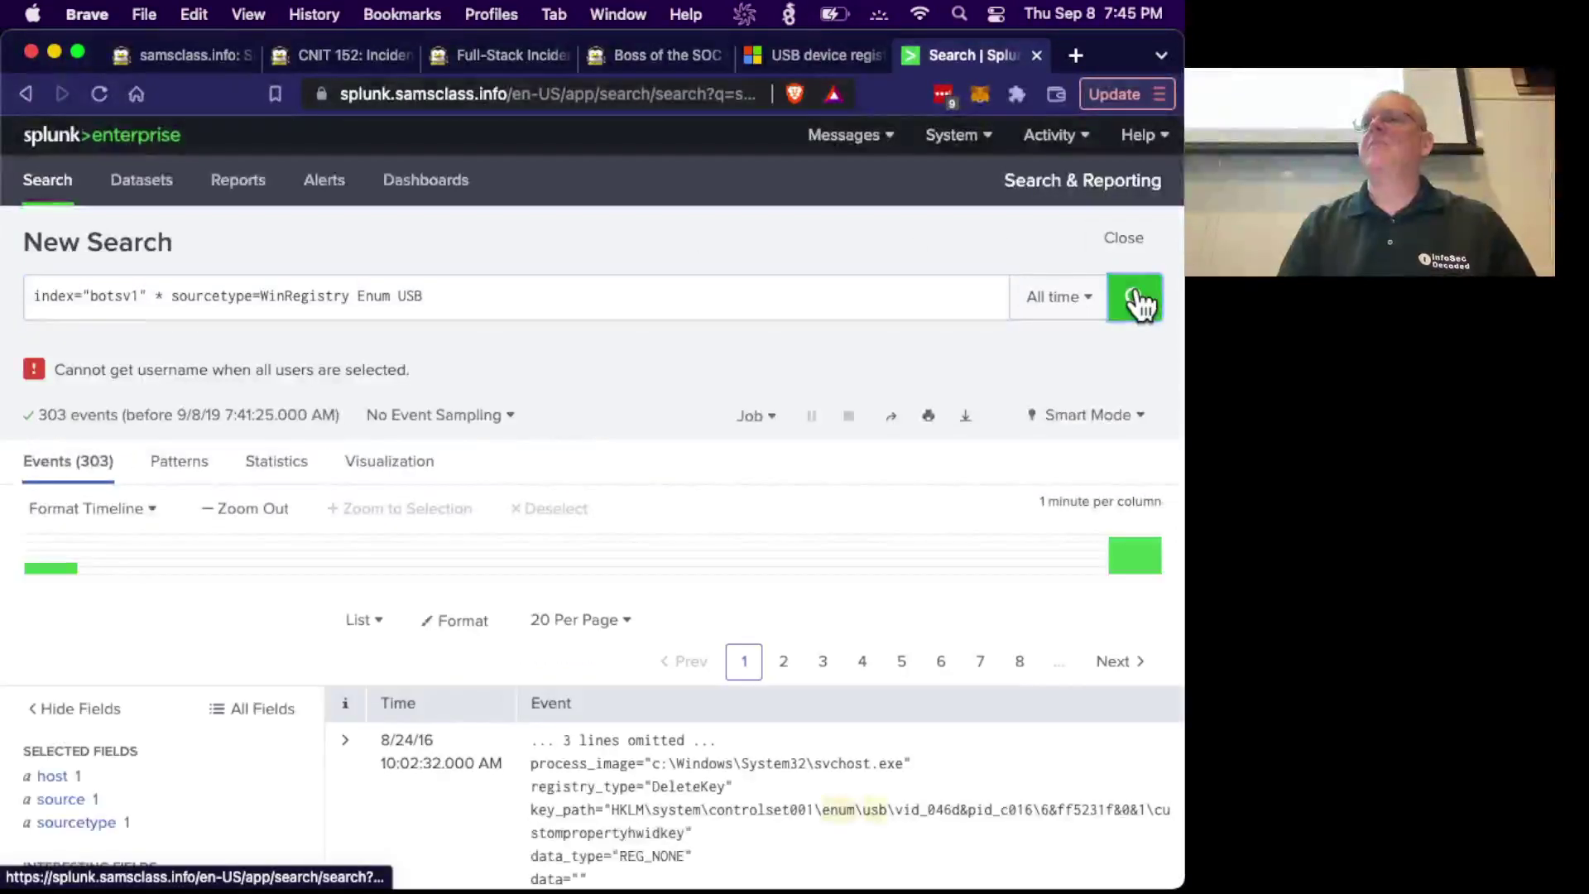
Look for the text friend within the search results page.
key(super+f)
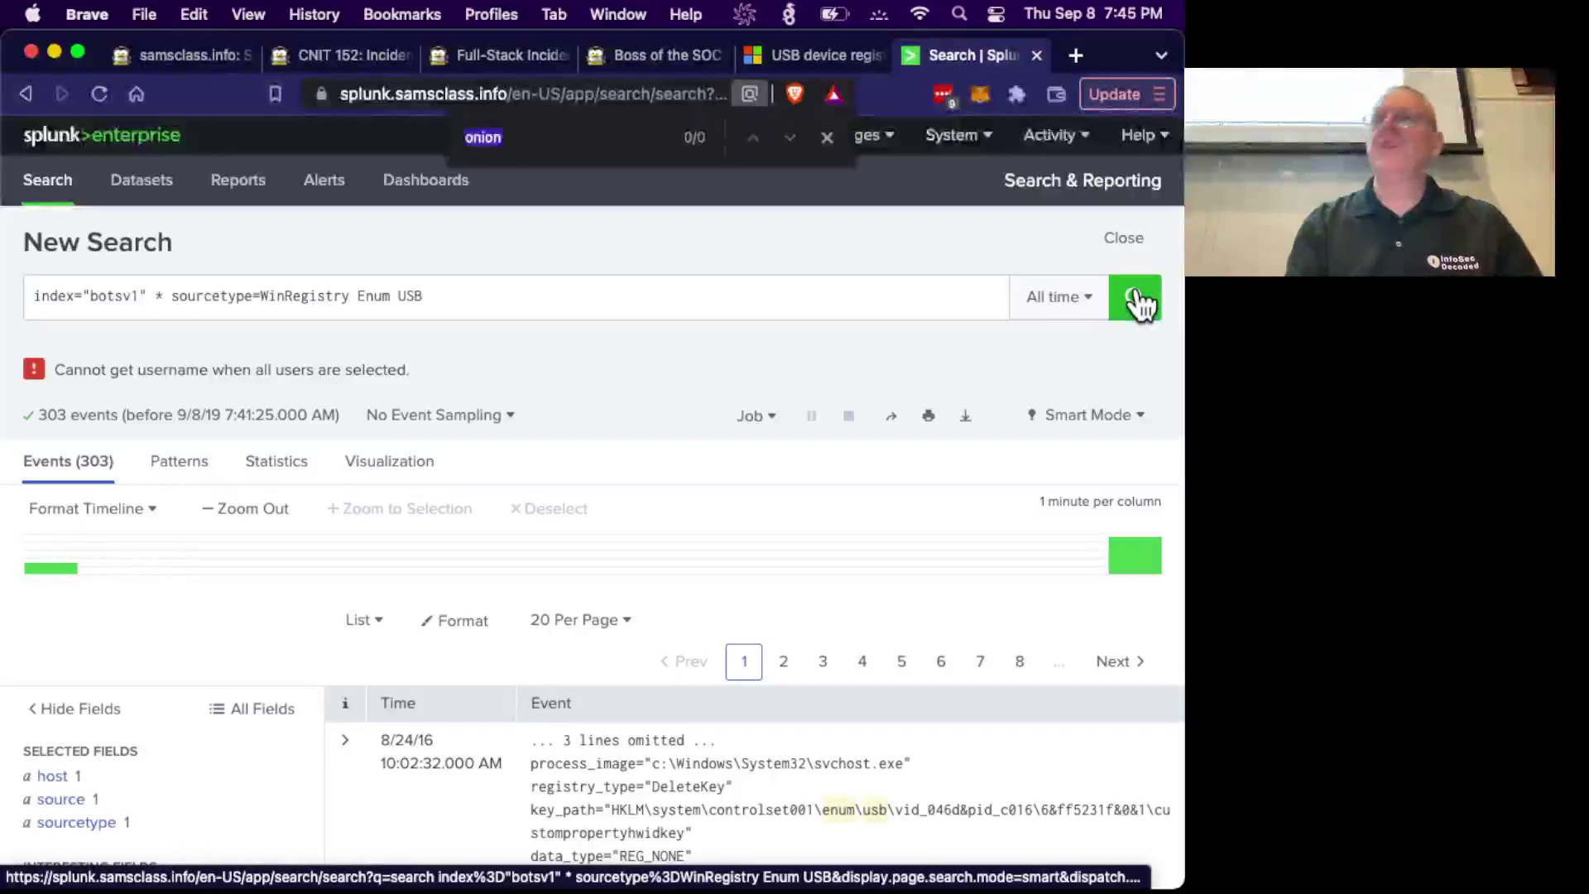
text(friend)
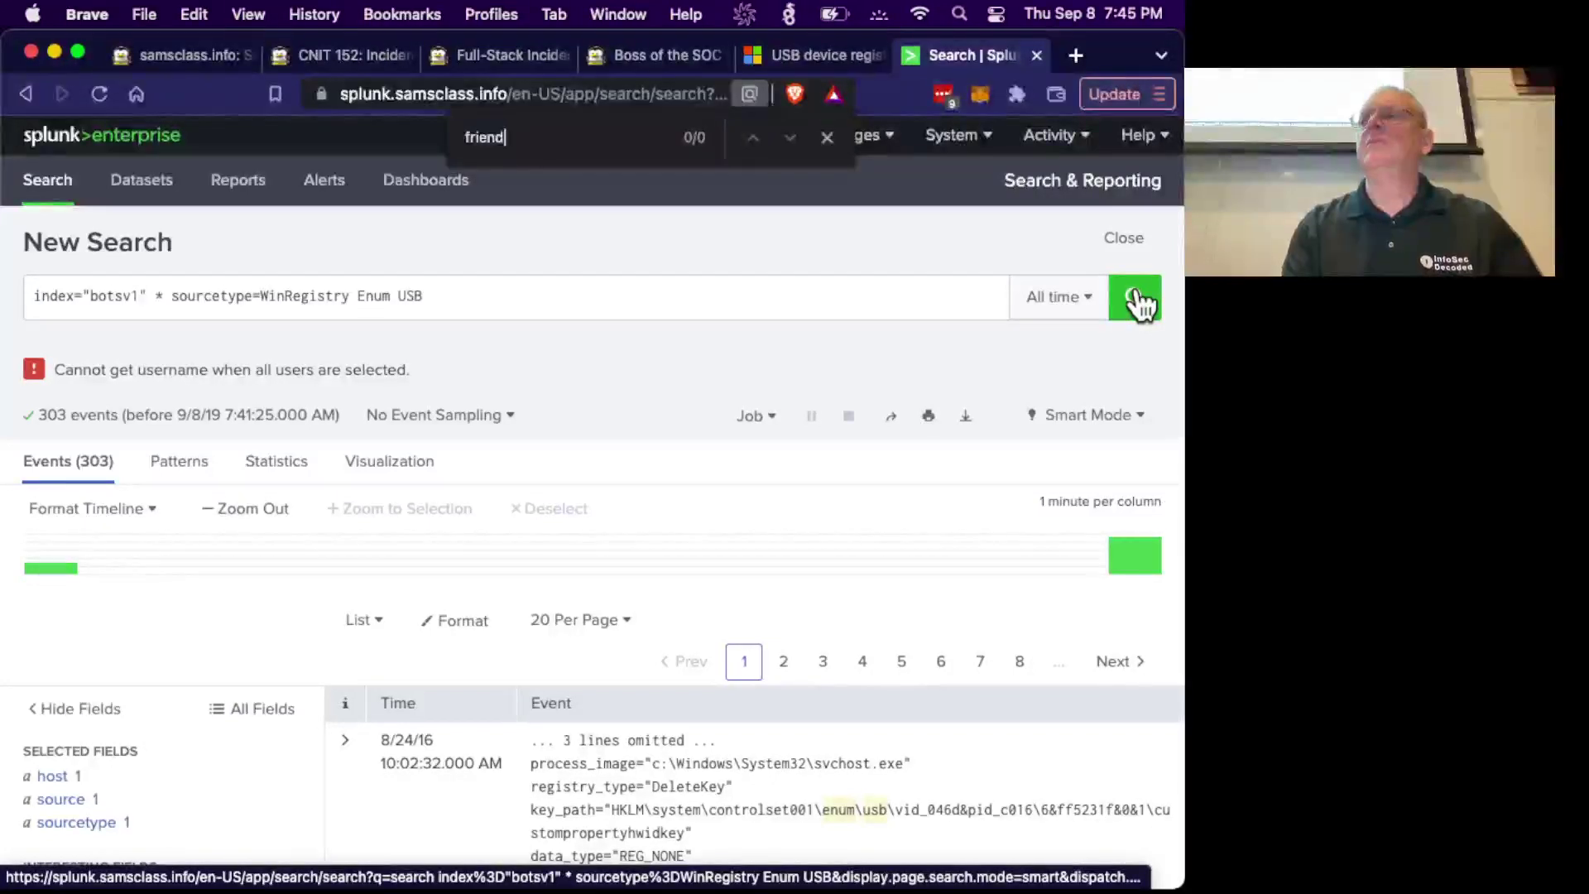
click(827, 136)
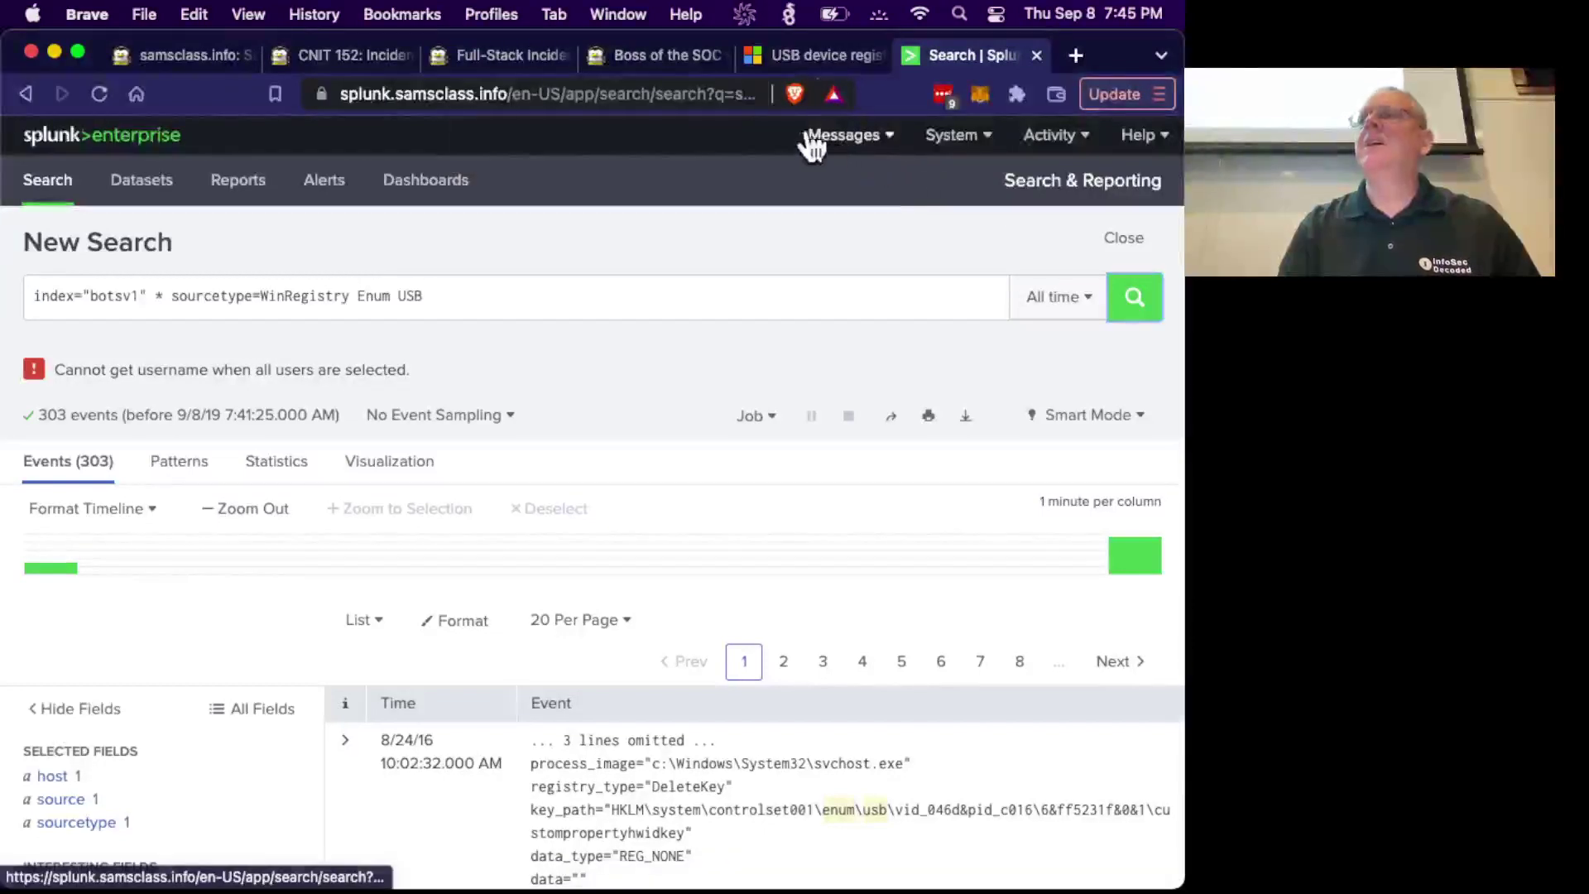
Reread the hint for the BOTSv1 4.7 USB key challenge and return to the Splunk events to check them.
click(653, 56)
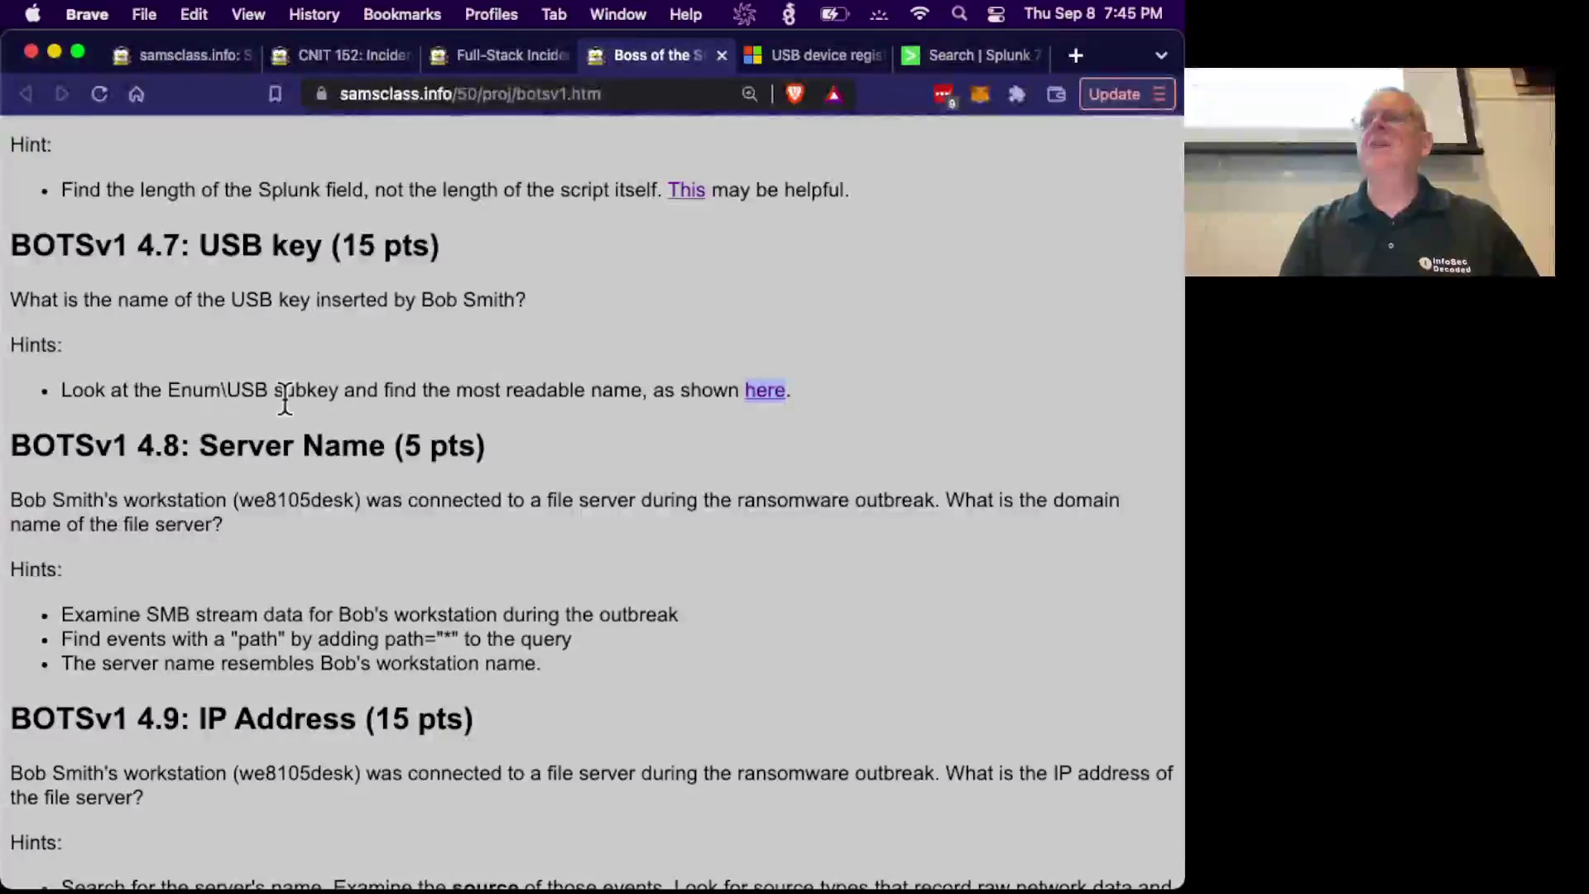
click(944, 55)
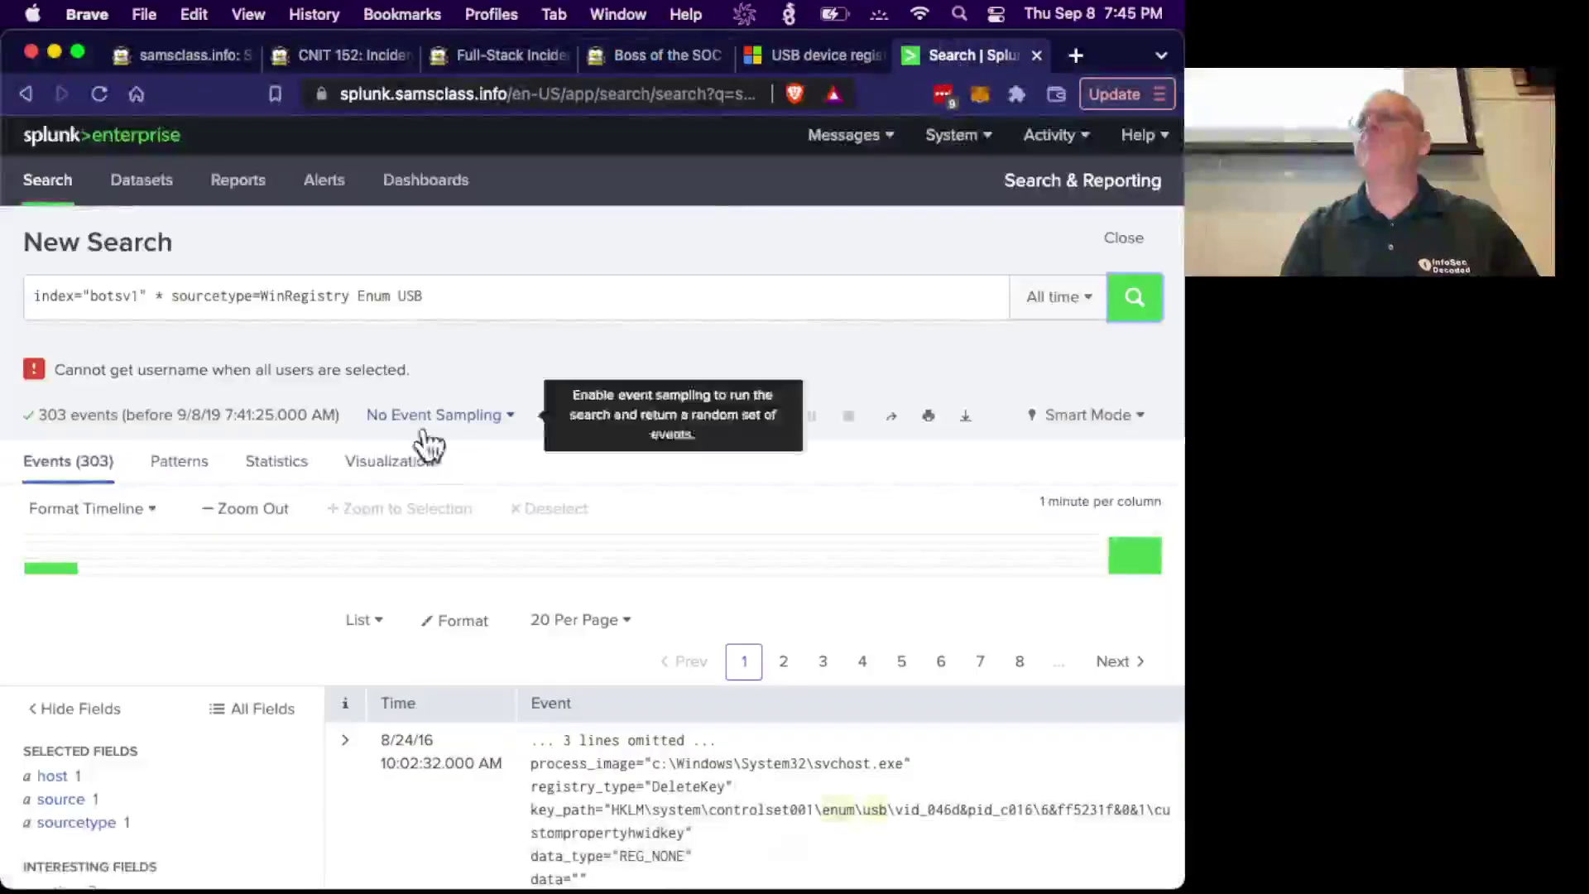
scroll(149, 662, down, 5)
scroll(199, 603, up, 5)
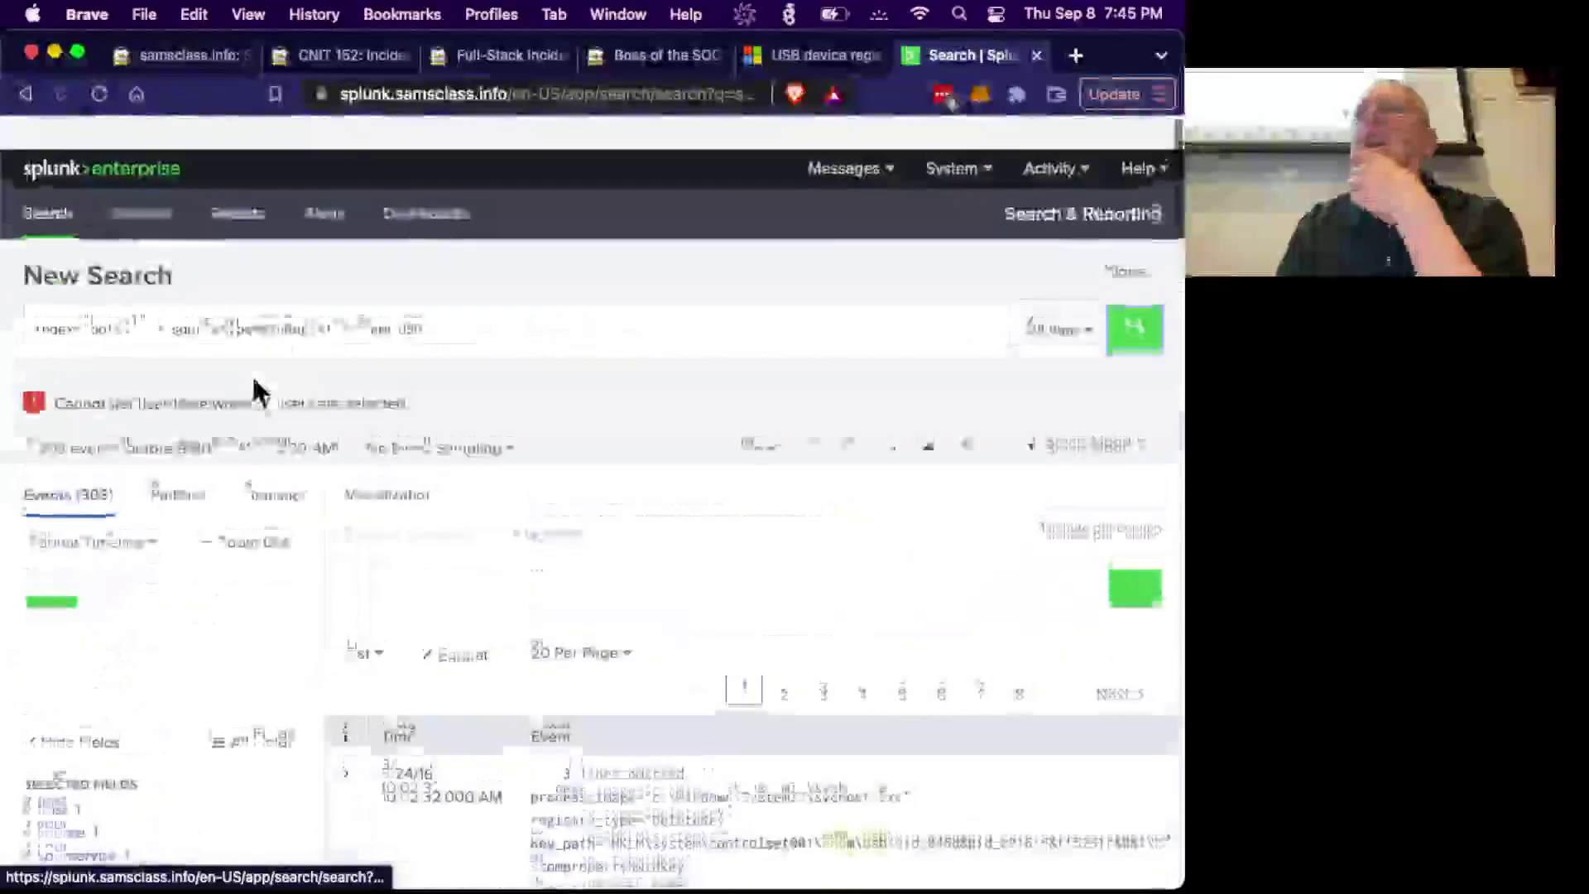
Look through the Enum USB WinRegistry events for a readable name of the USB key.
scroll(248, 584, down, 5)
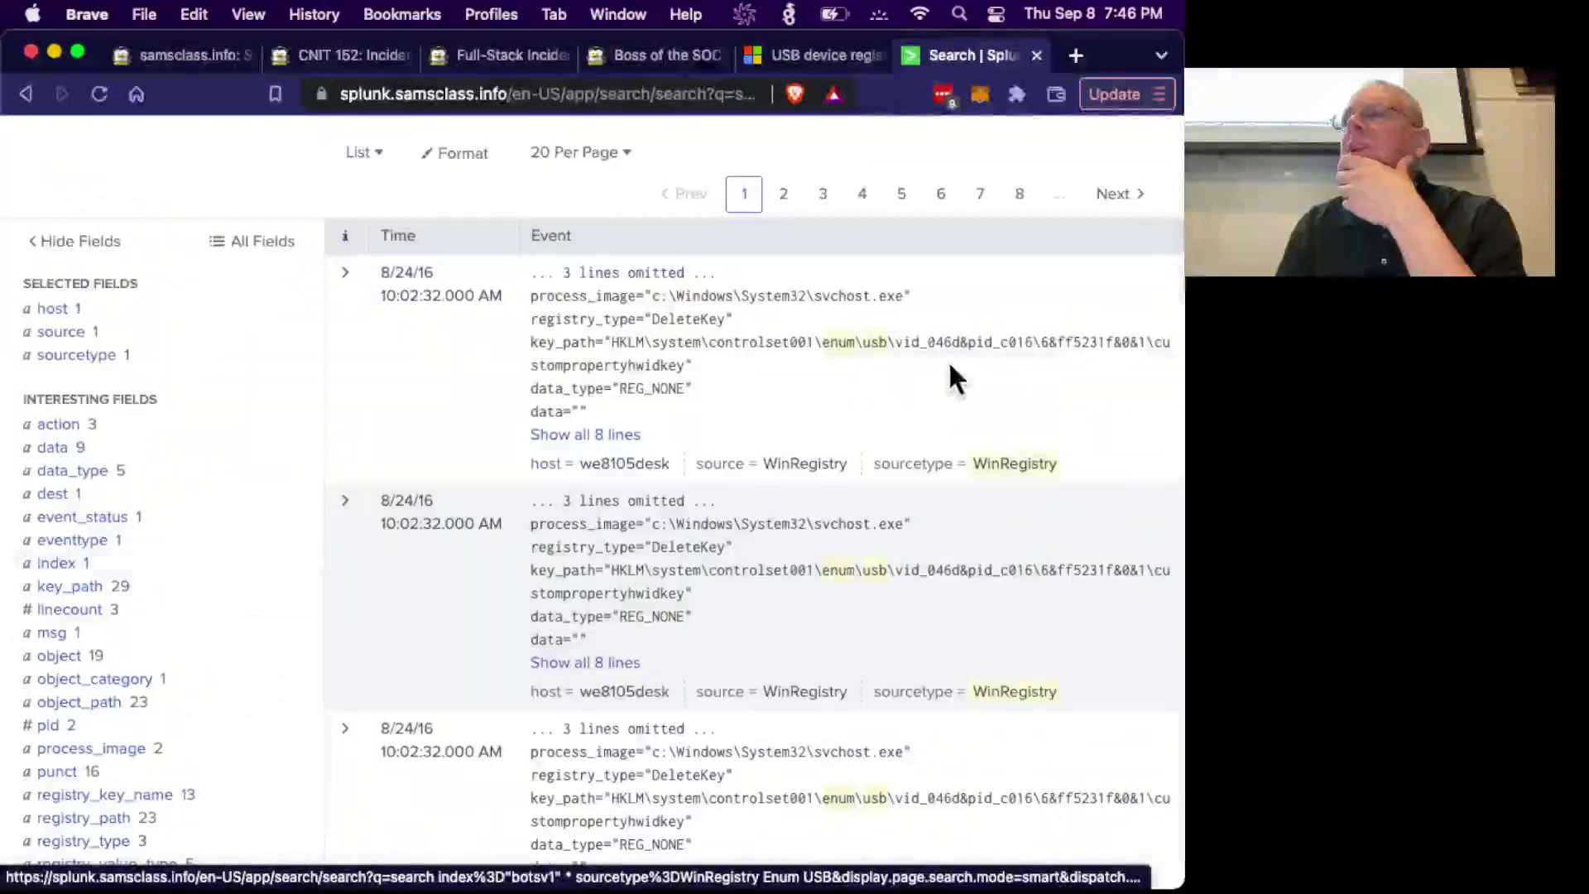
scroll(872, 597, down, 3)
scroll(872, 597, down, 2)
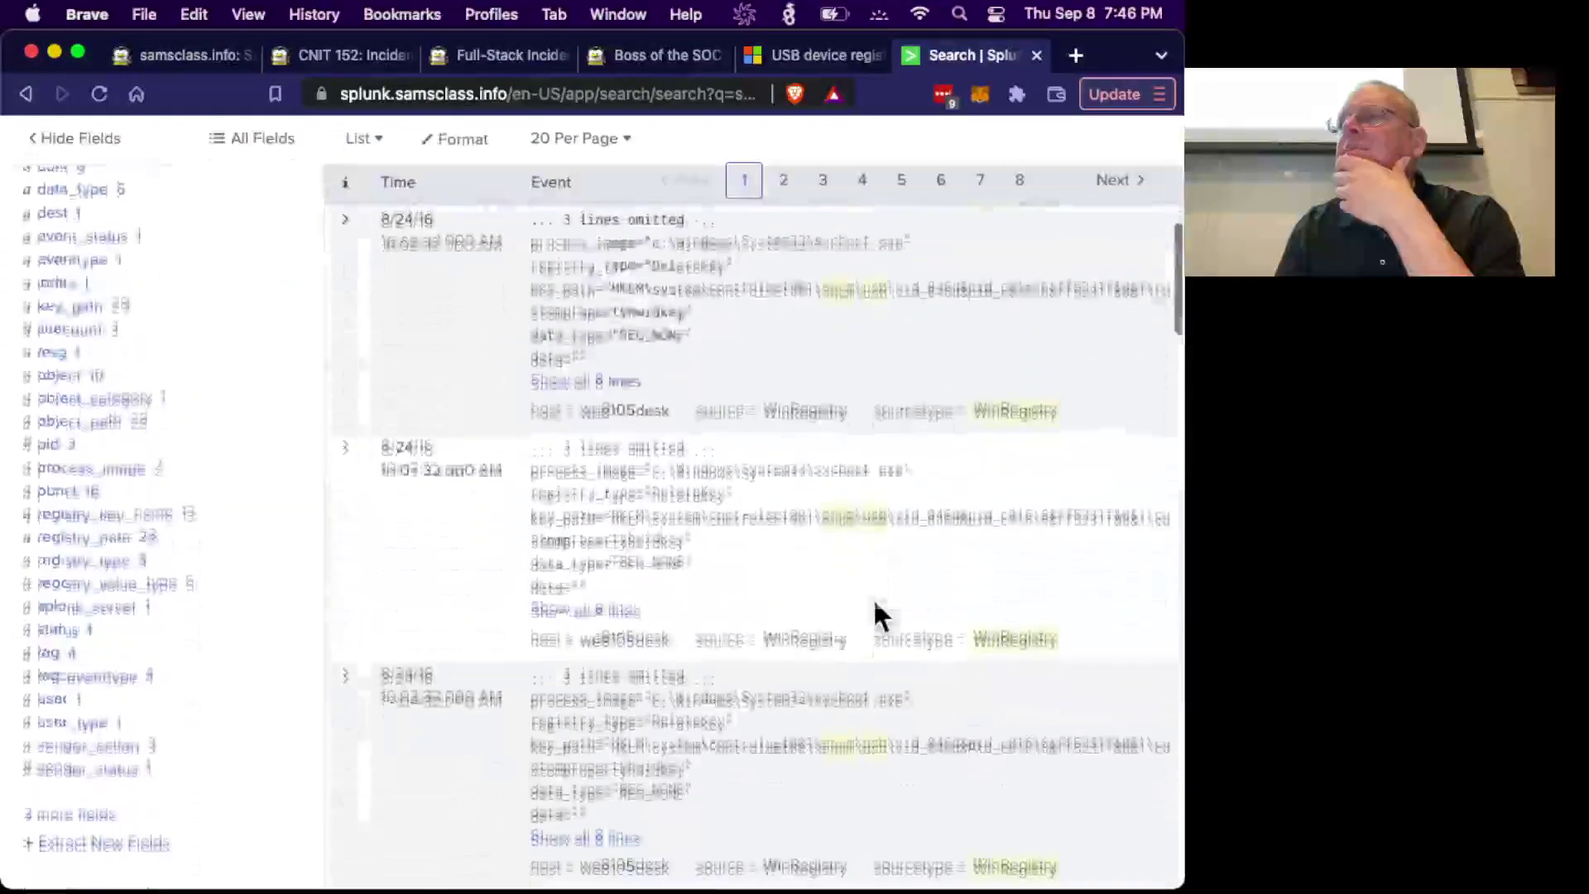
scroll(879, 617, down, 2)
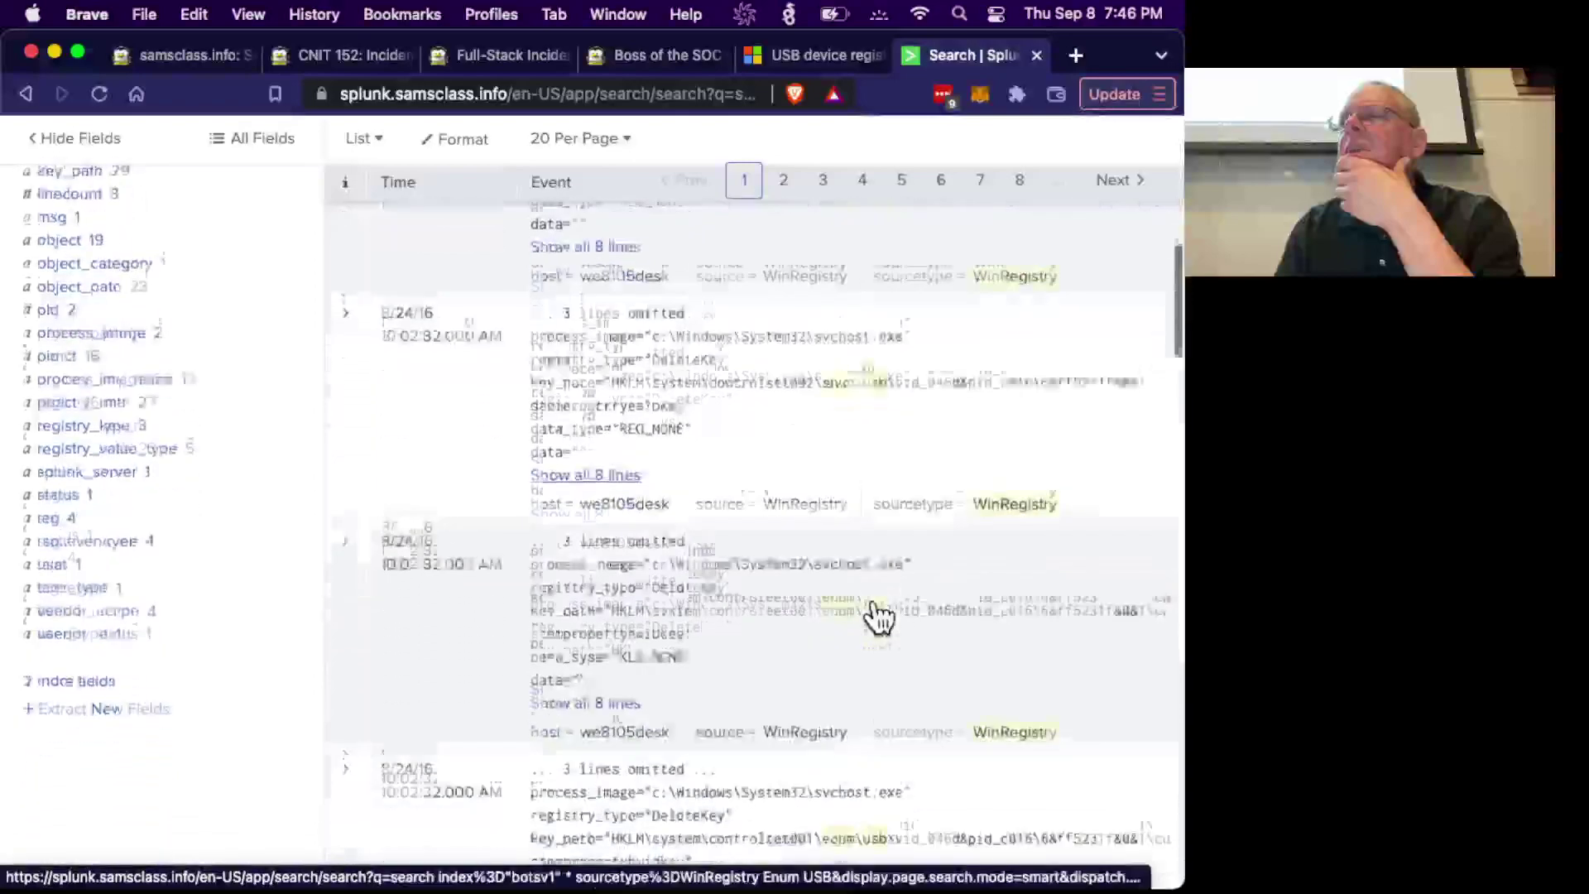
scroll(878, 617, up, 4)
scroll(878, 617, down, 3)
scroll(878, 607, up, 2)
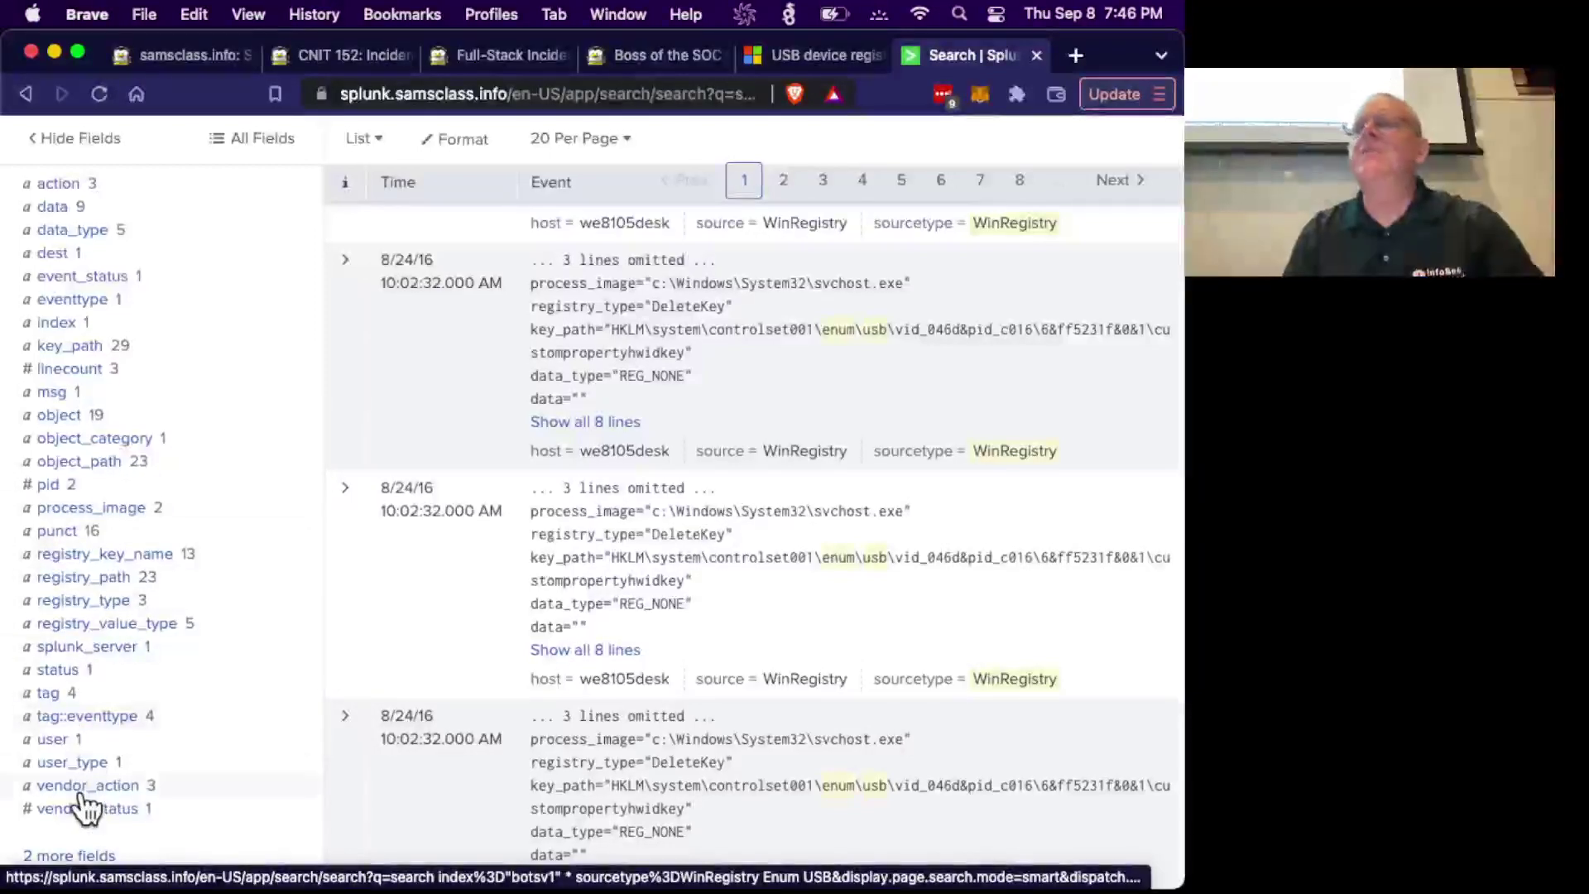
Review the top values of the object_path field for the Enum USB events.
click(87, 461)
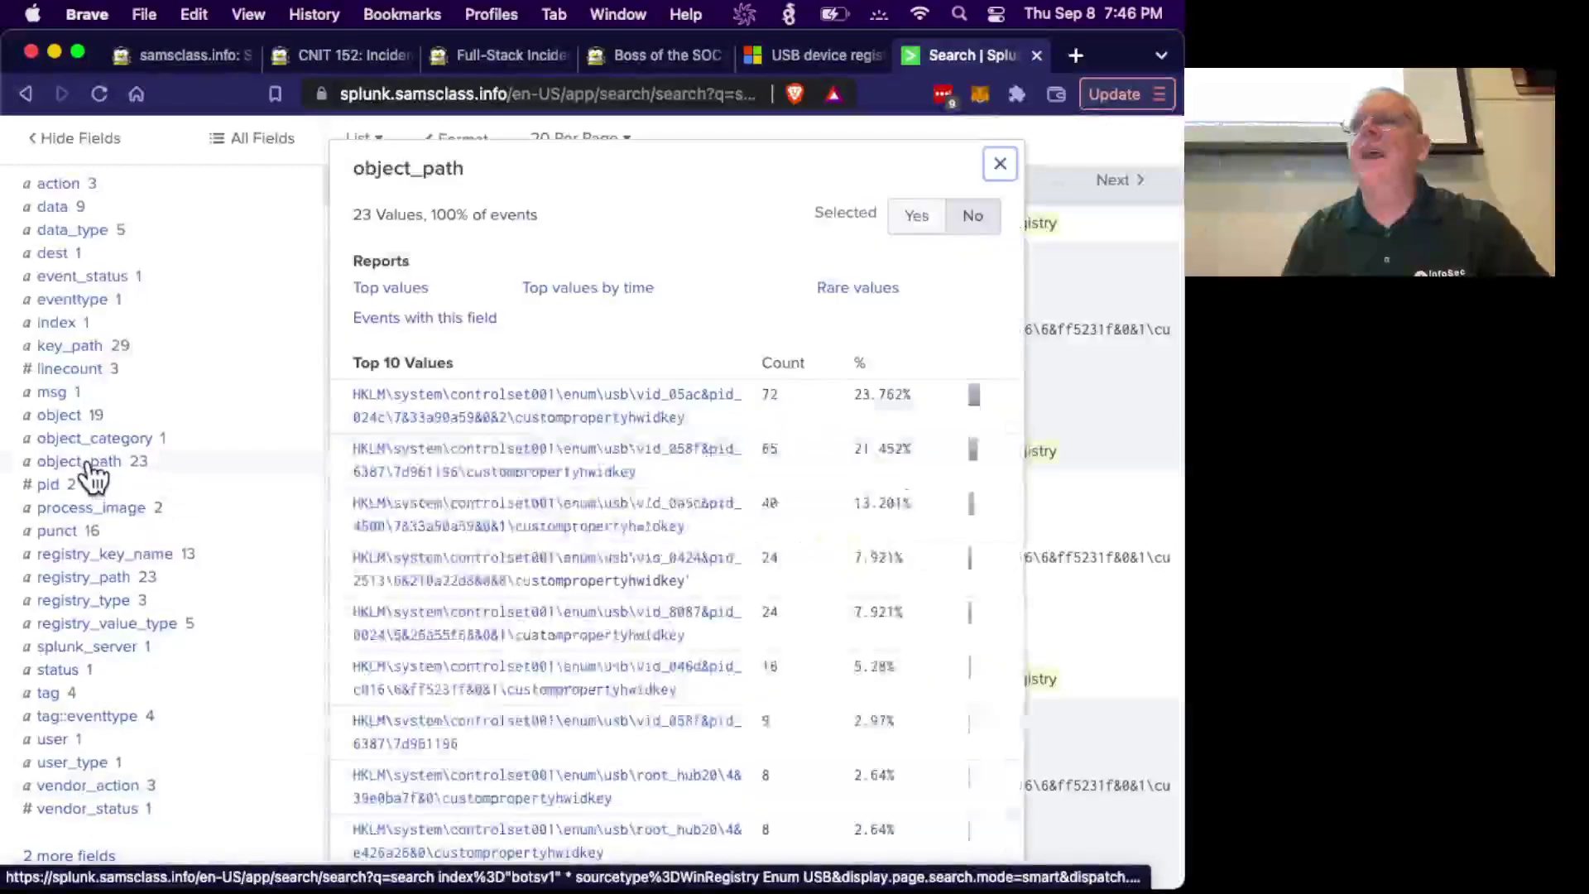
scroll(653, 547, down, 2)
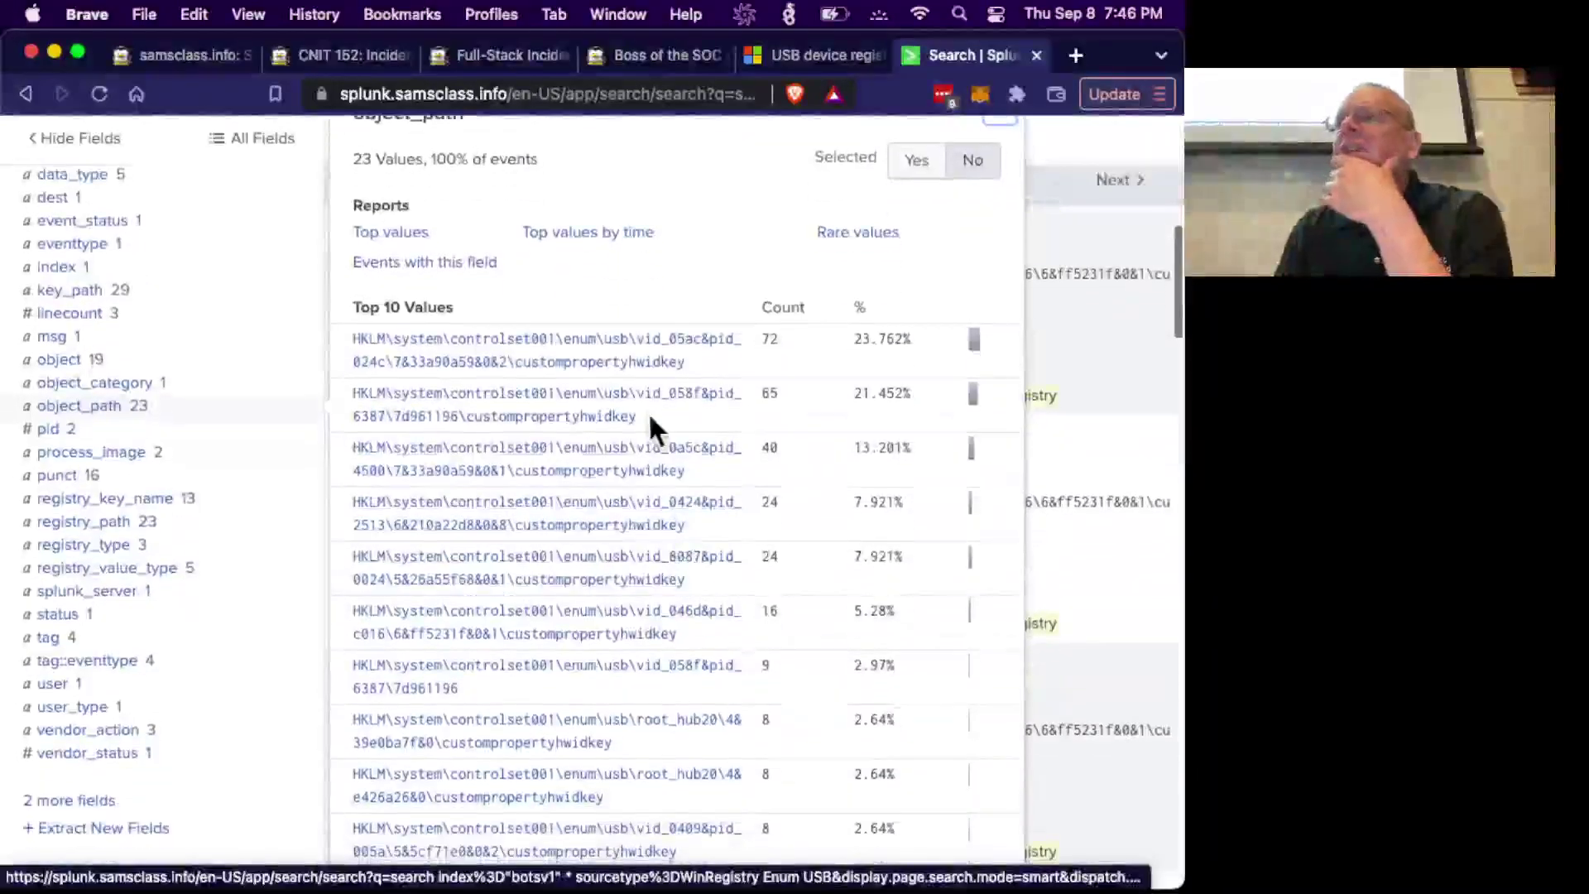
scroll(648, 496, down, 10)
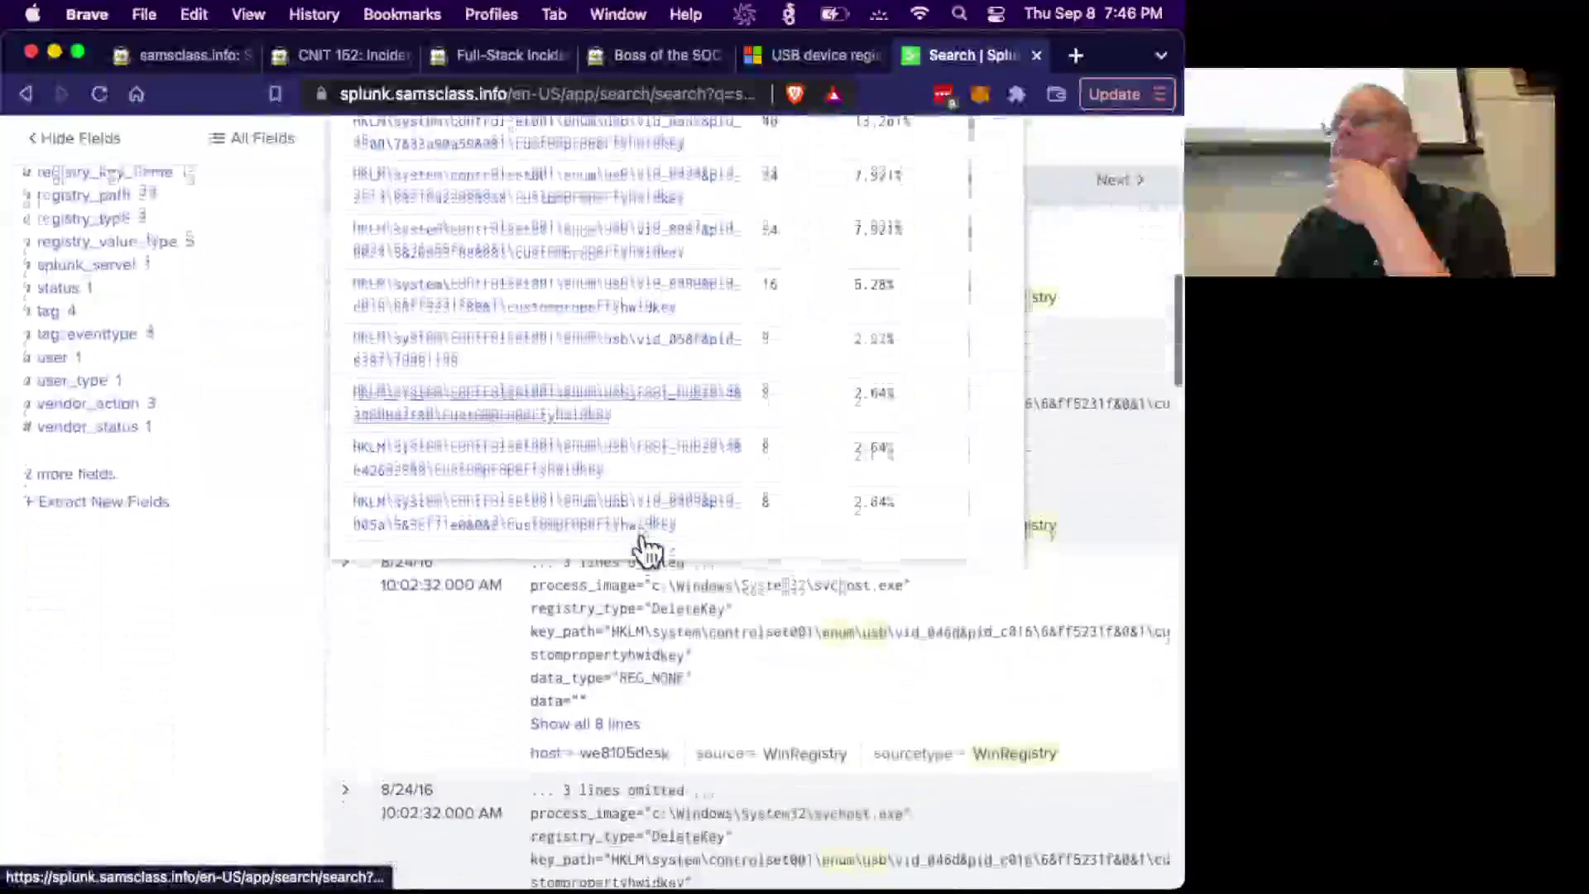
scroll(642, 531, up, 7)
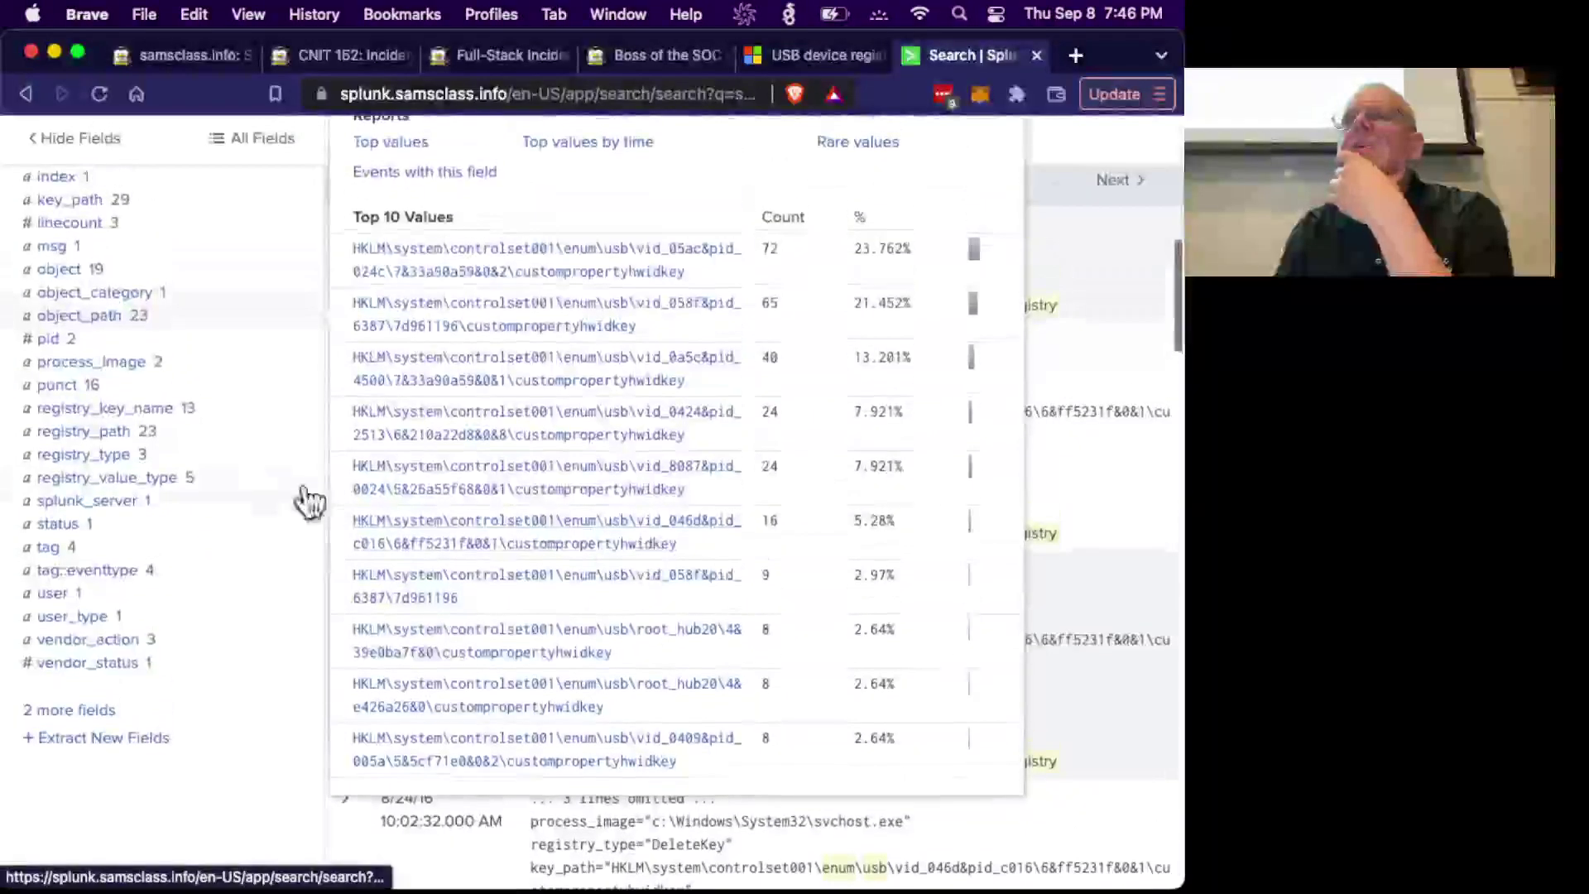
Check the values of the registry_key_name, registry_path, registry_type and registry_value_type fields for the Enum USB events.
click(141, 411)
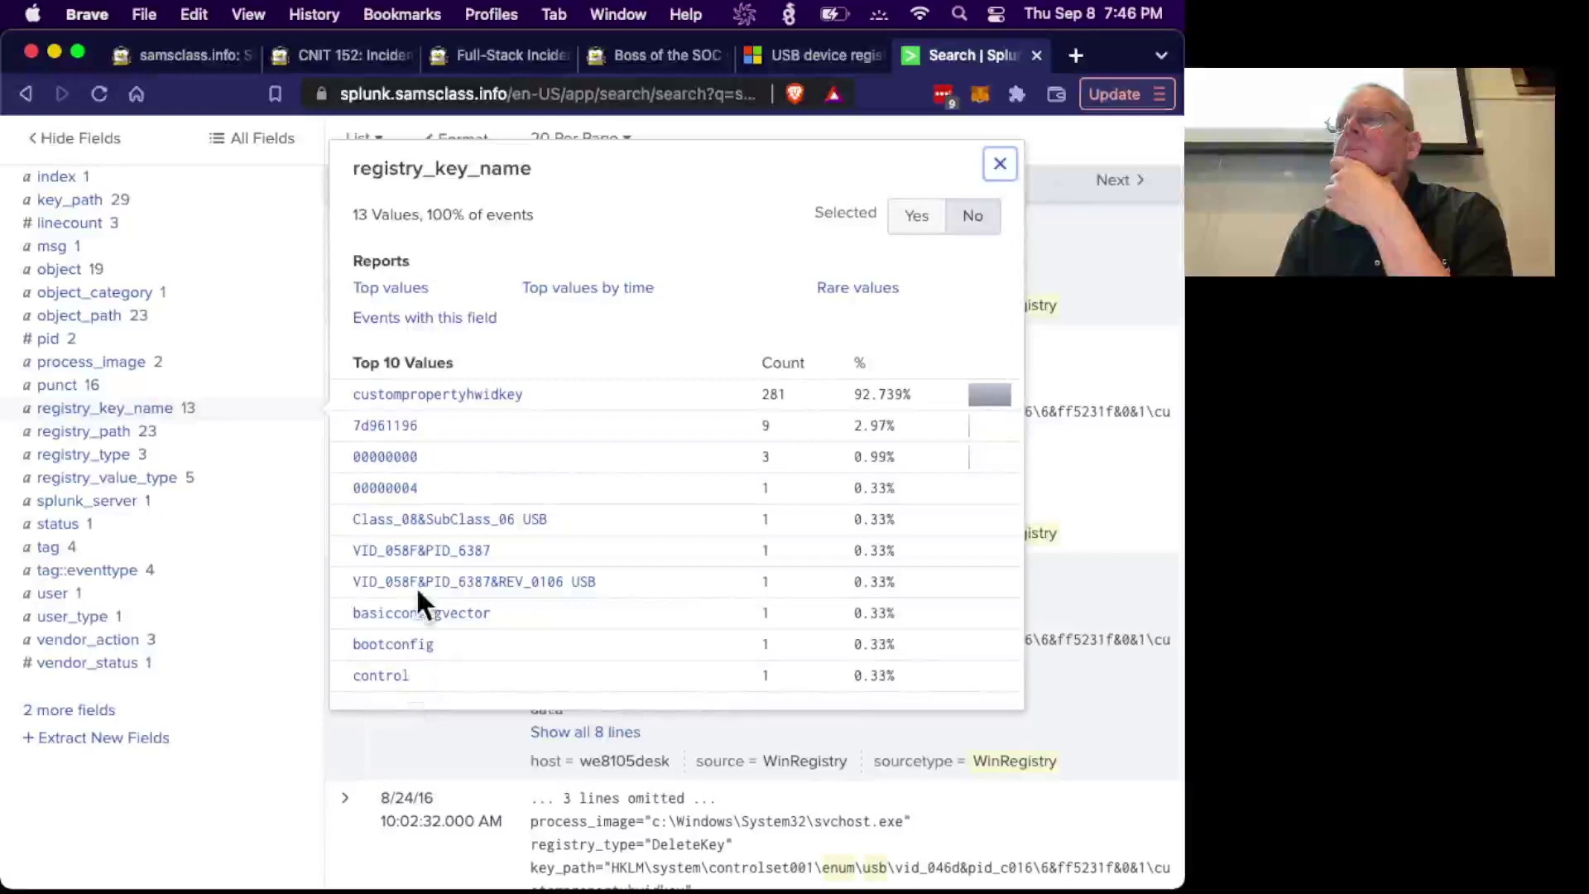
click(73, 434)
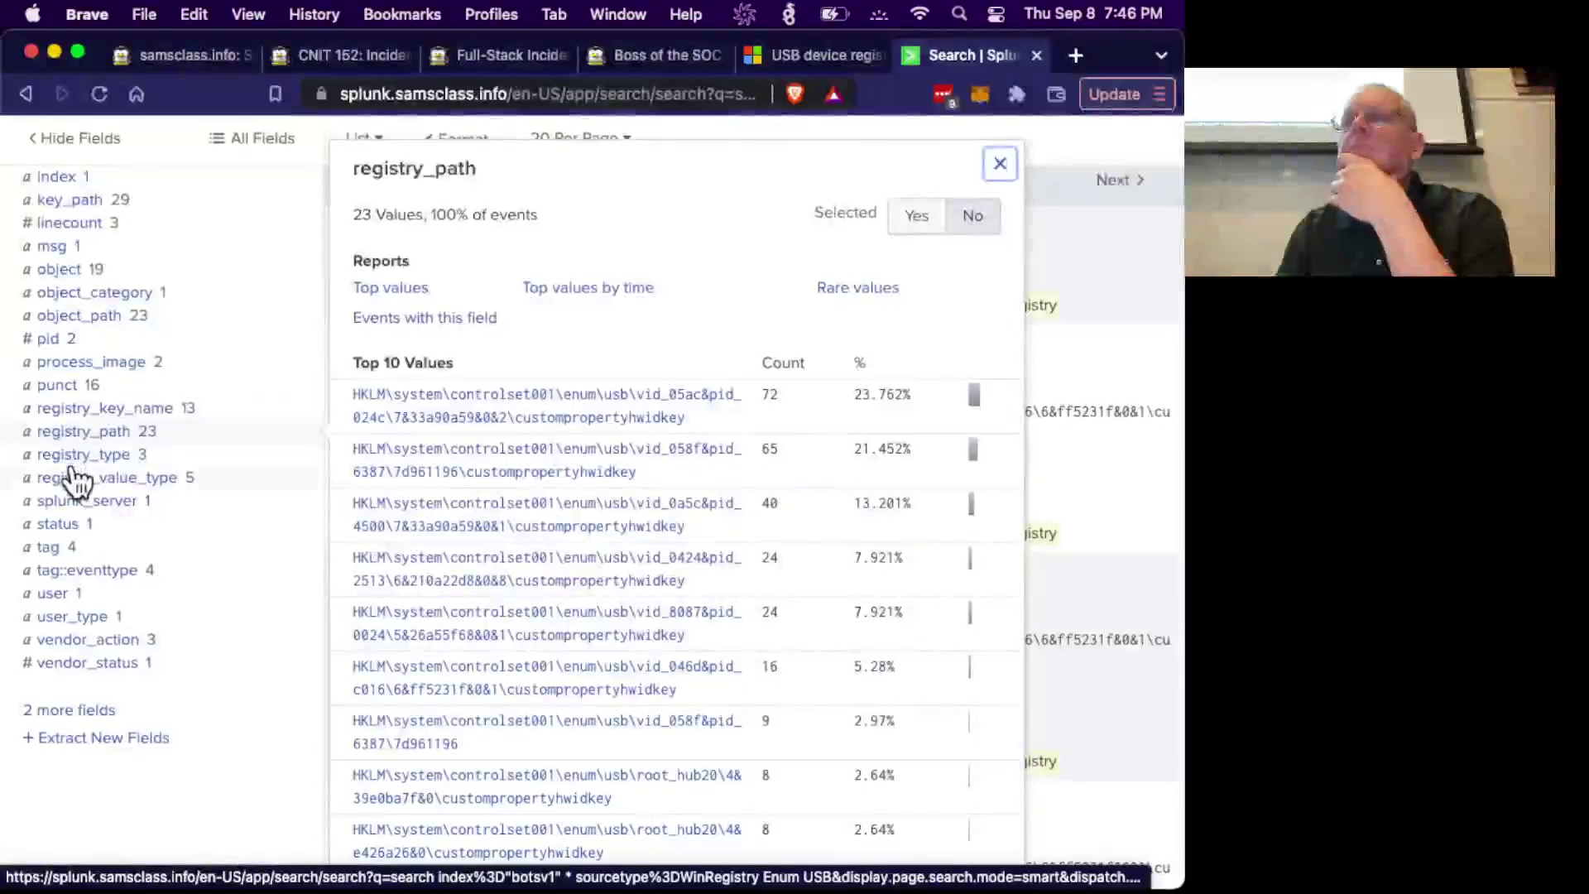
click(74, 458)
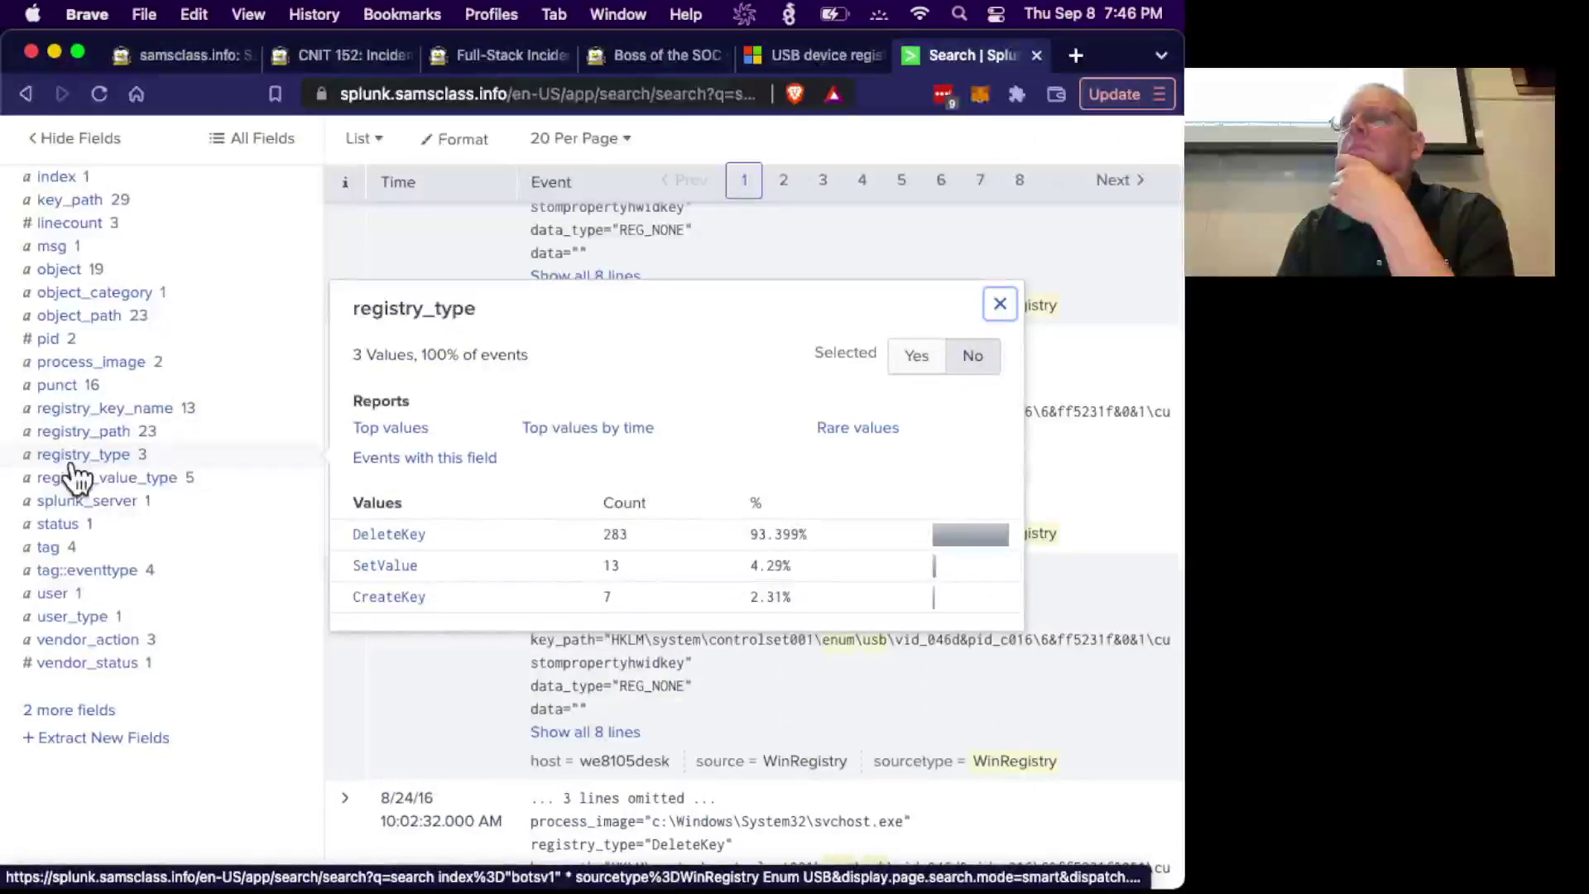
click(76, 480)
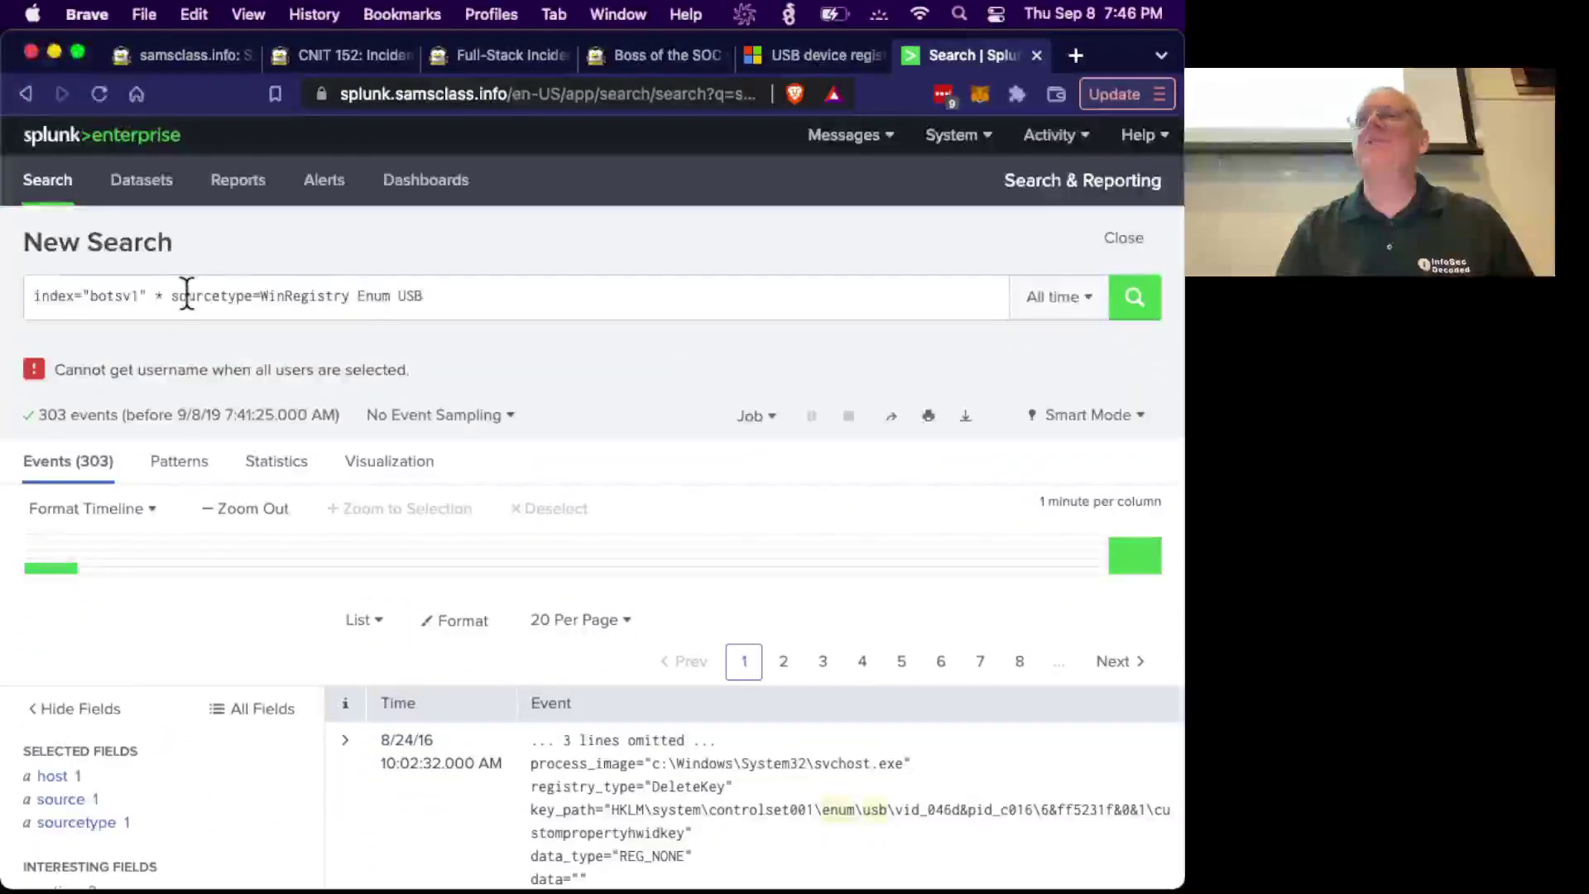
Replace everything after the botsv1 index in the query with friendlyname and run the search over all time.
drag(156, 294, 471, 294)
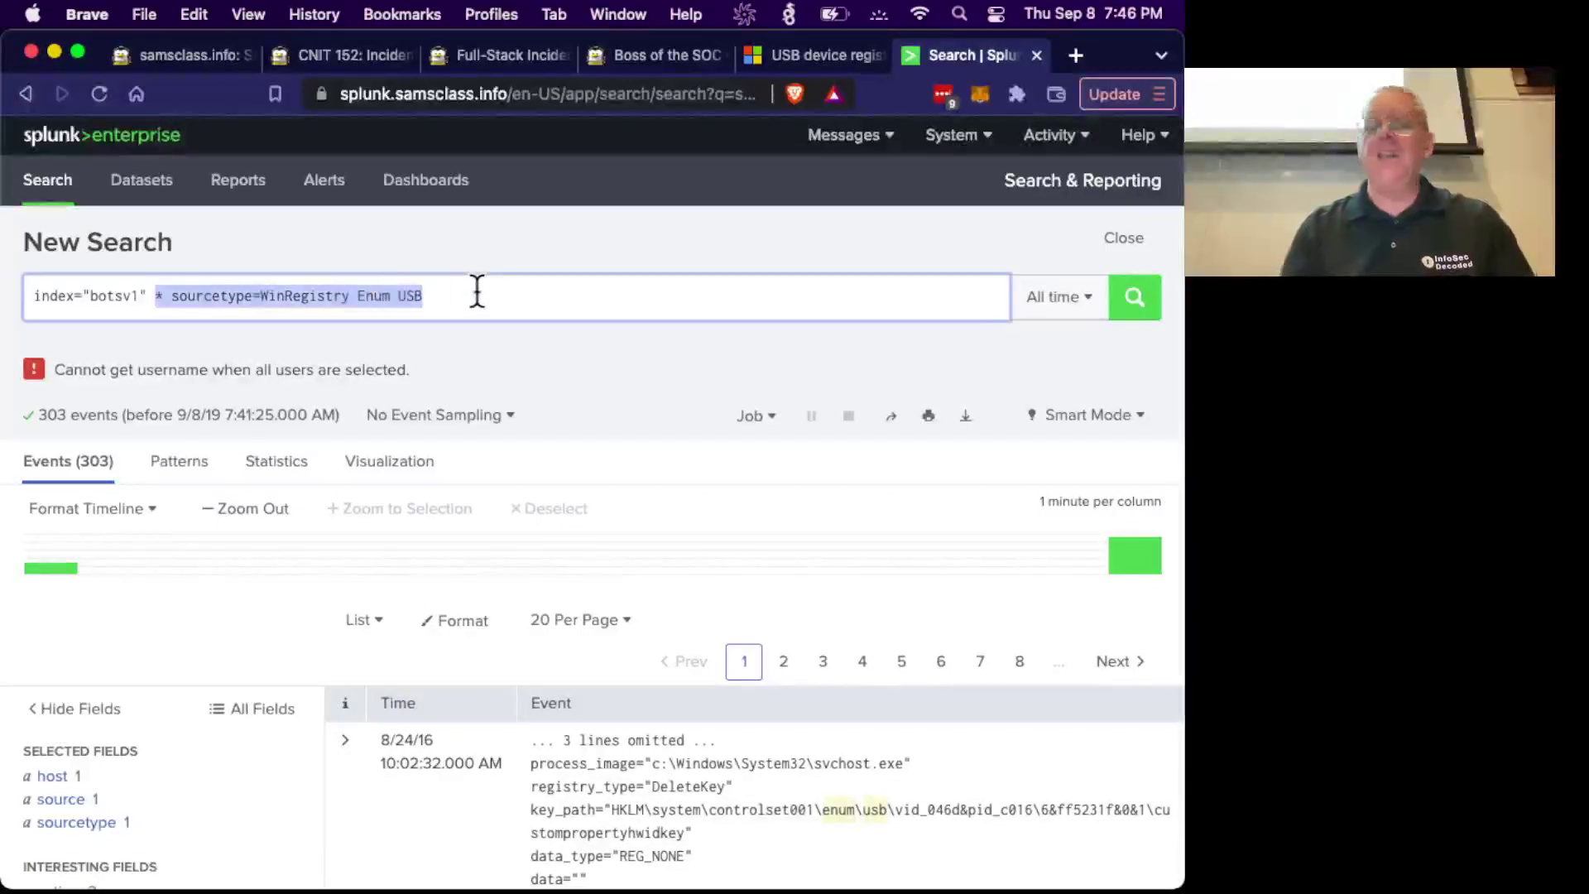
text(friendln)
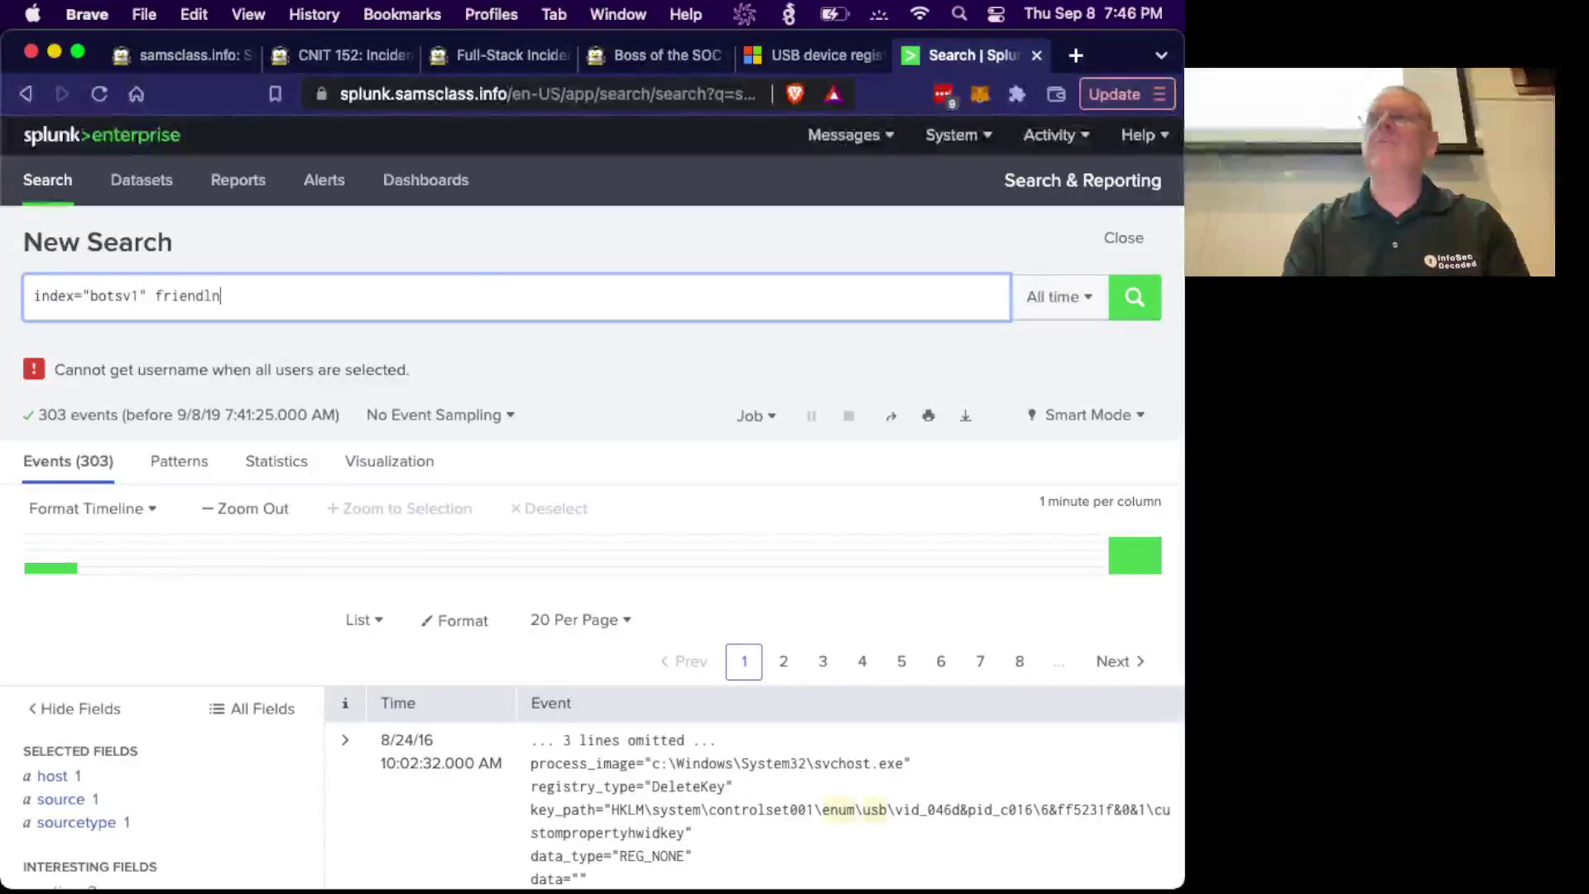
key(BackSpace)
key(BackSpace)
key(BackSpace)
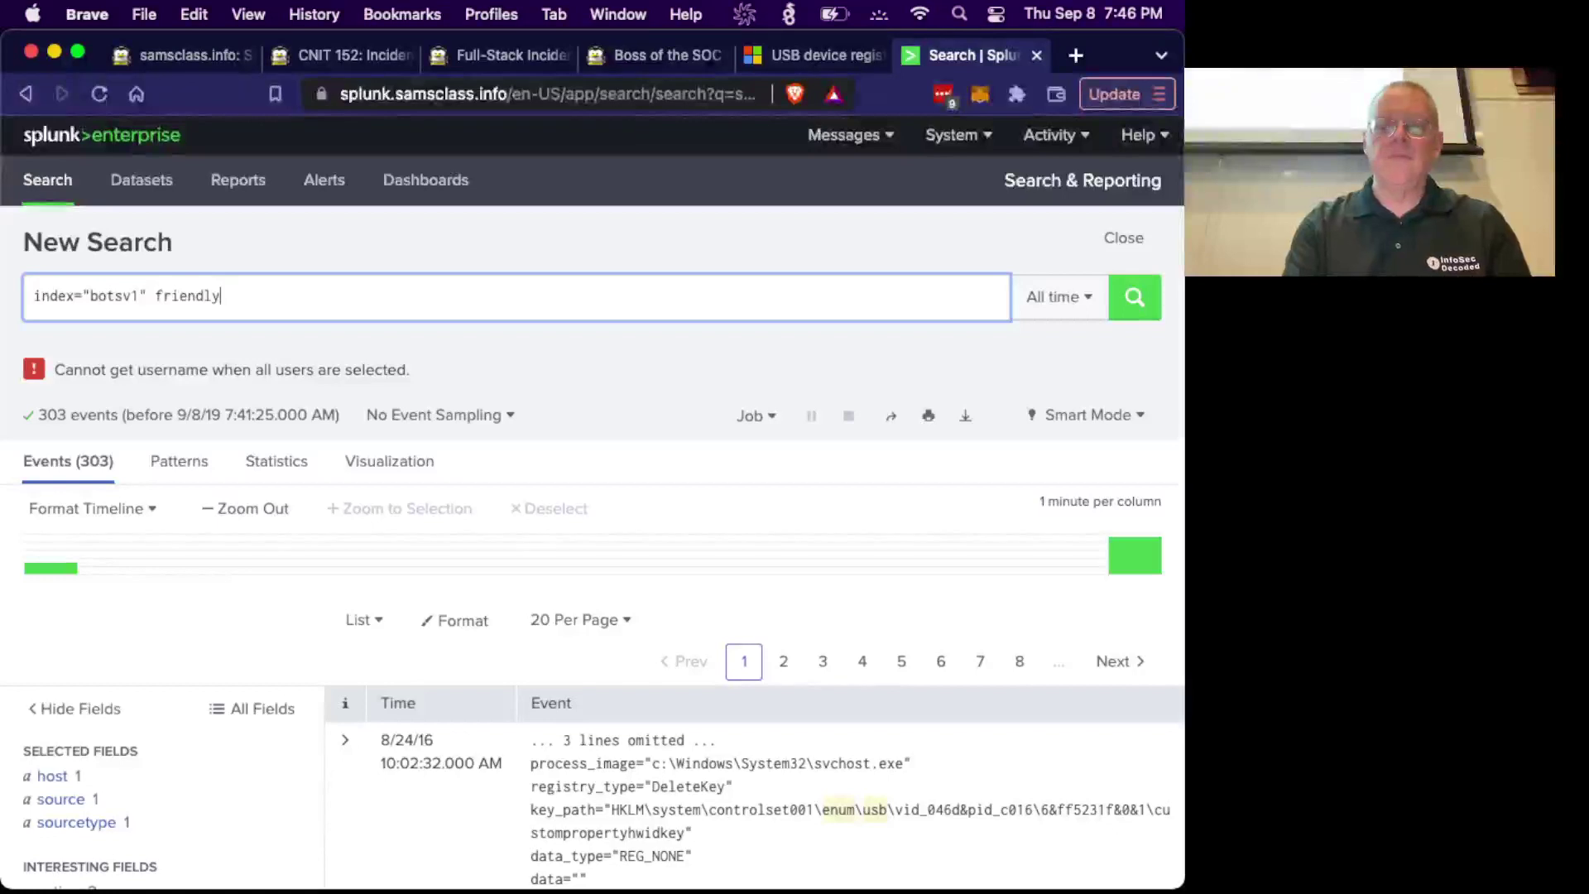
text(yname)
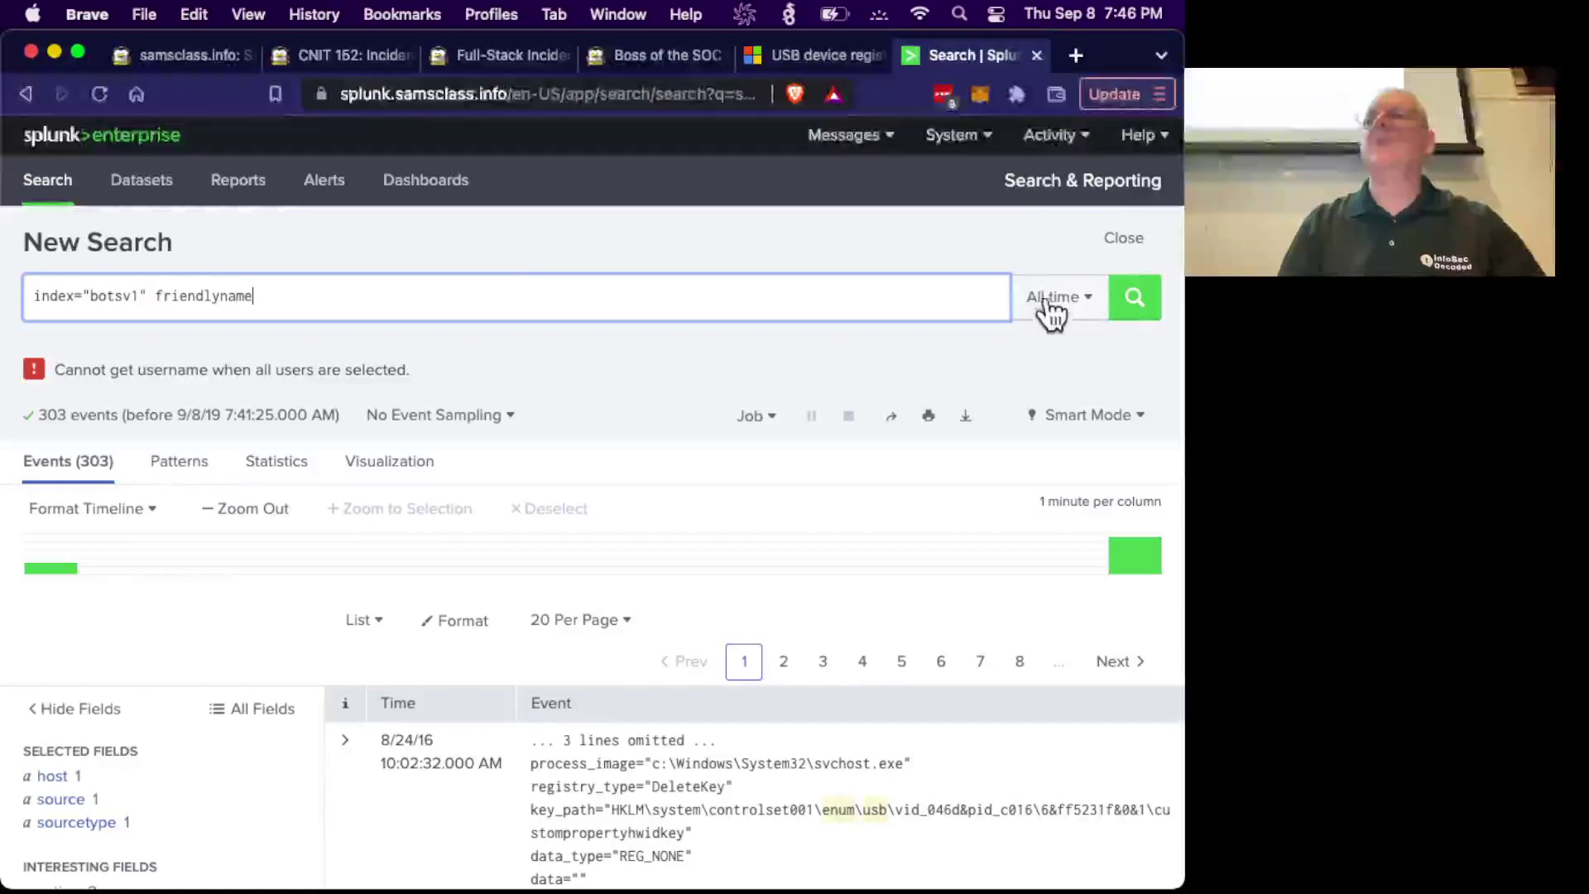
click(1142, 302)
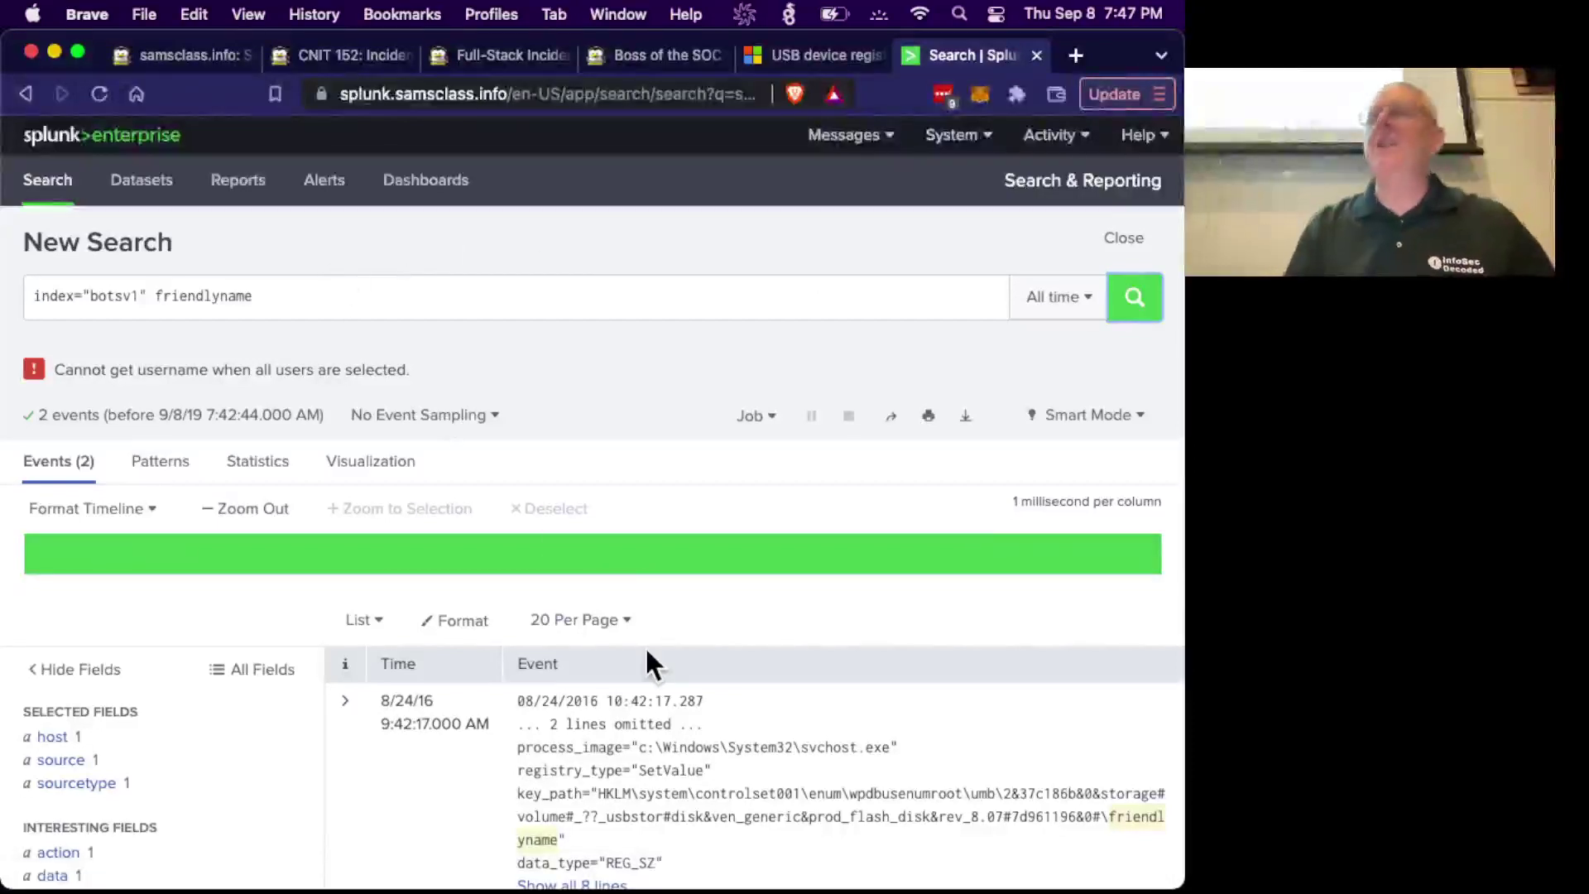
Show the friendlyname results in Raw format and expand the svchost.exe event to all its lines.
scroll(647, 662, down, 6)
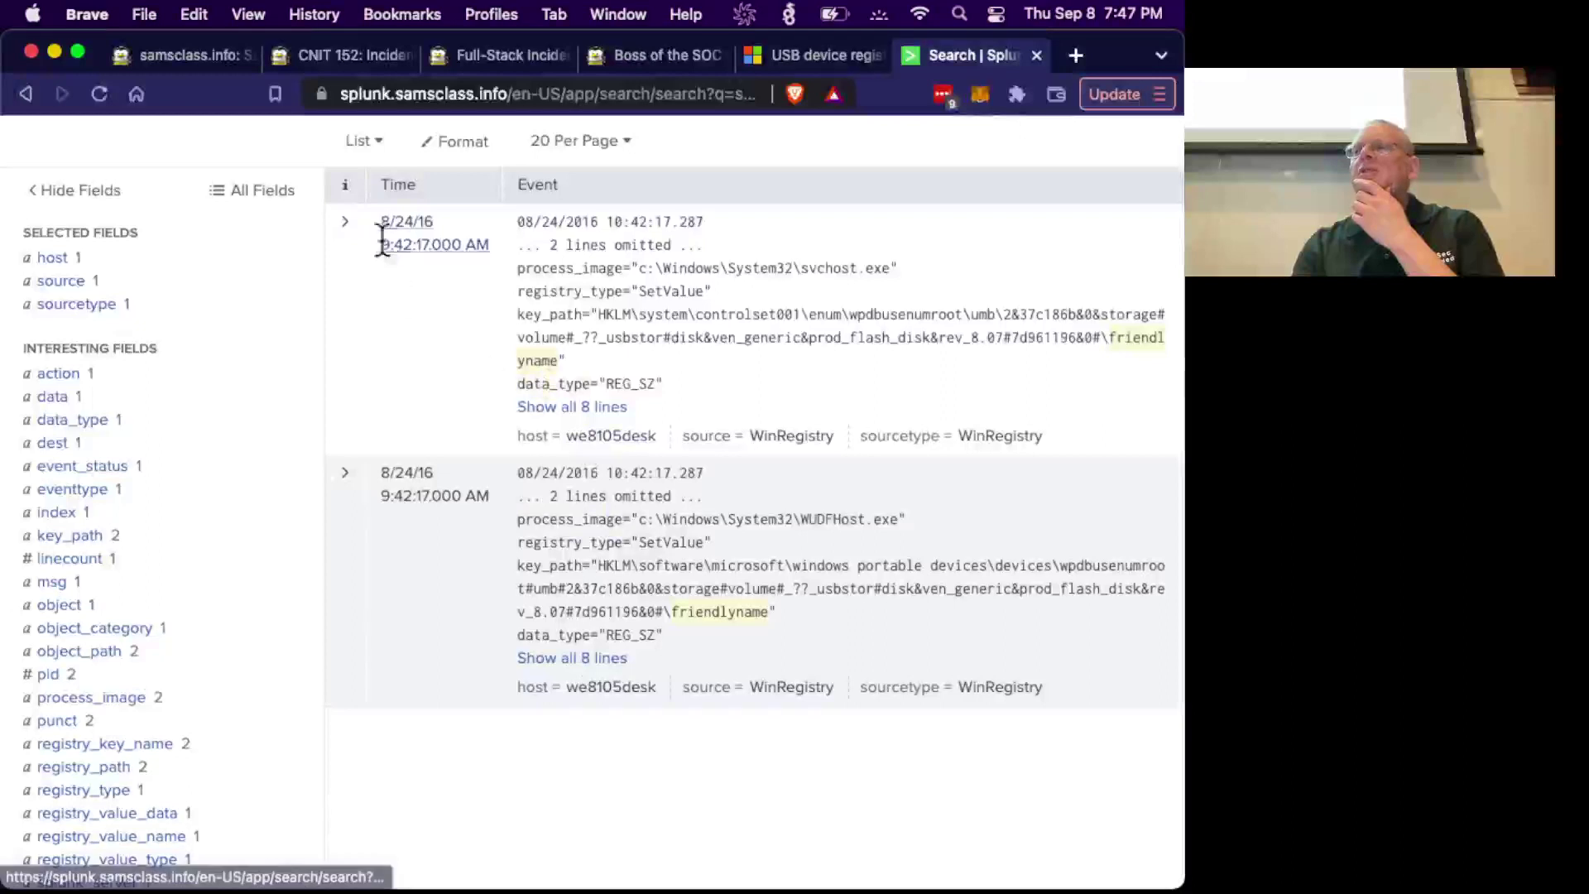
click(379, 149)
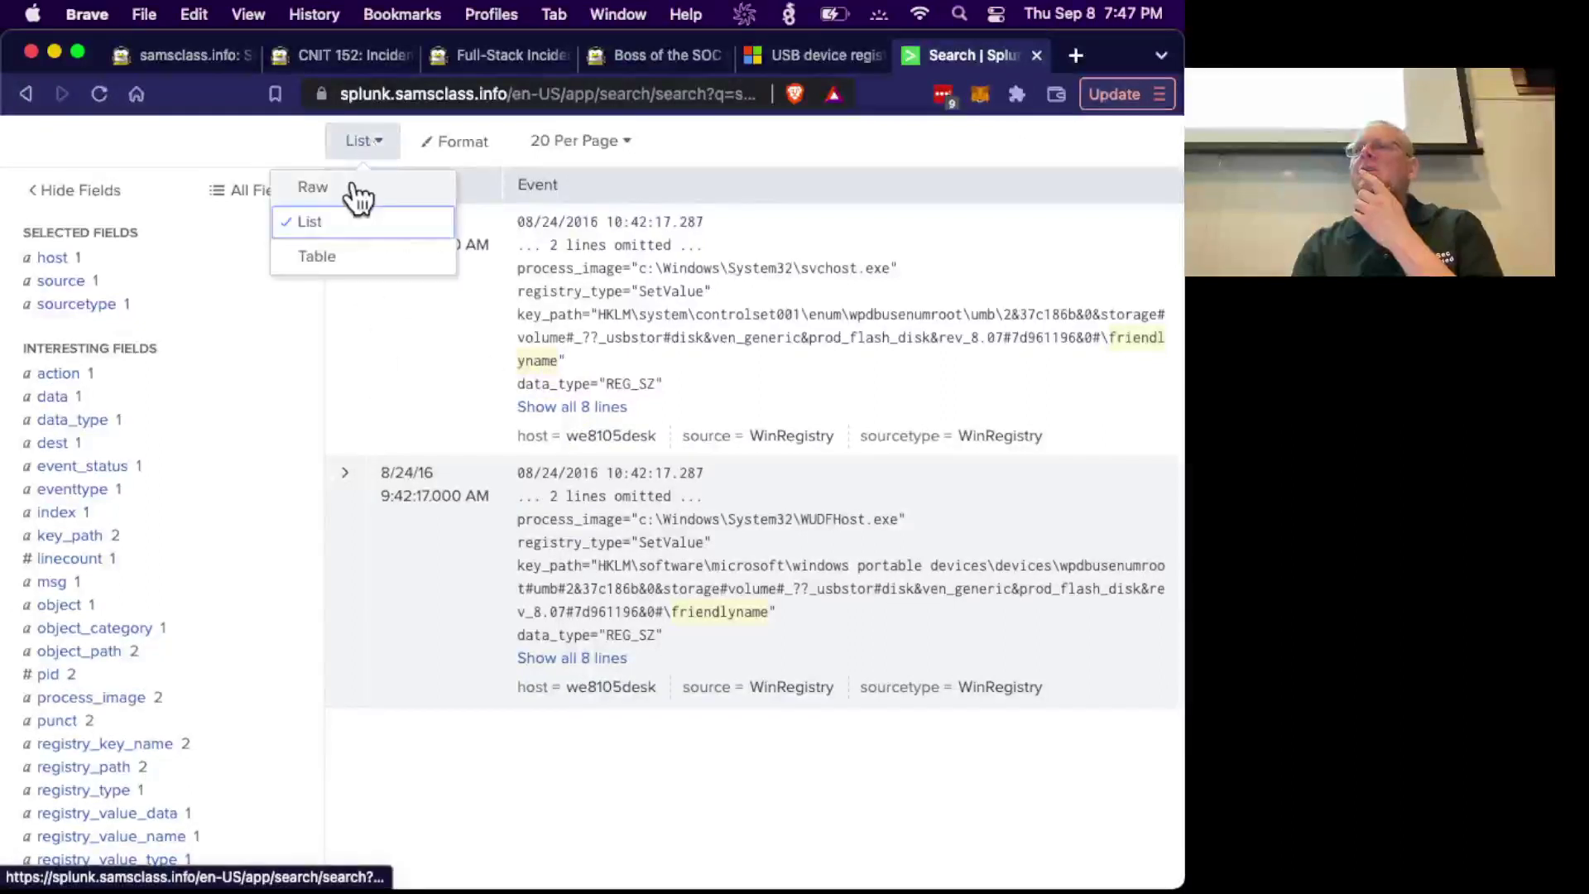
click(323, 258)
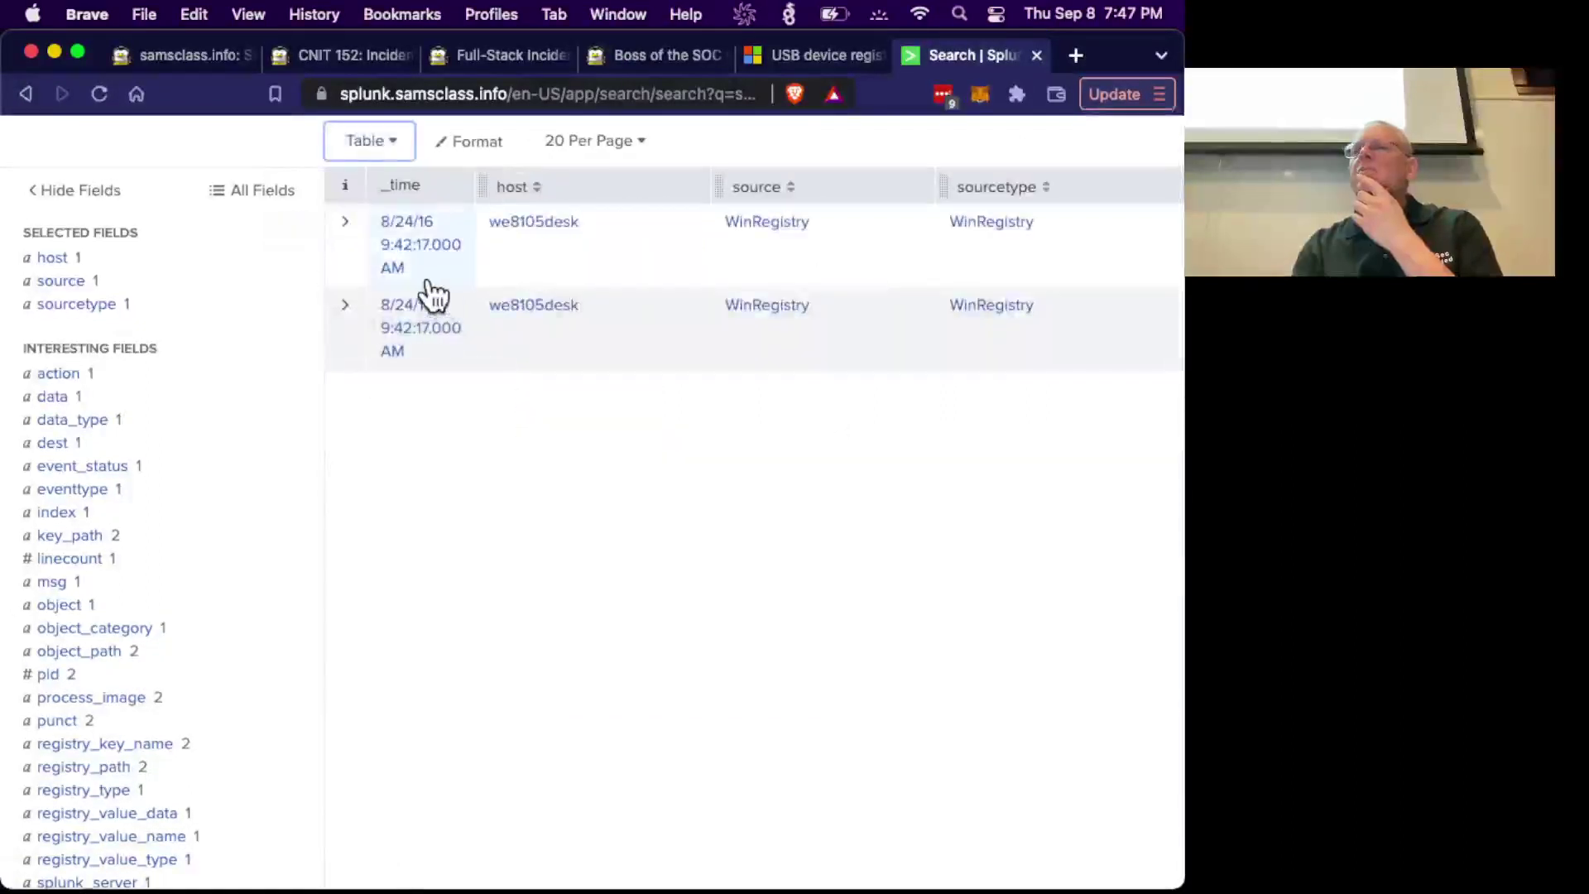
click(392, 153)
click(372, 190)
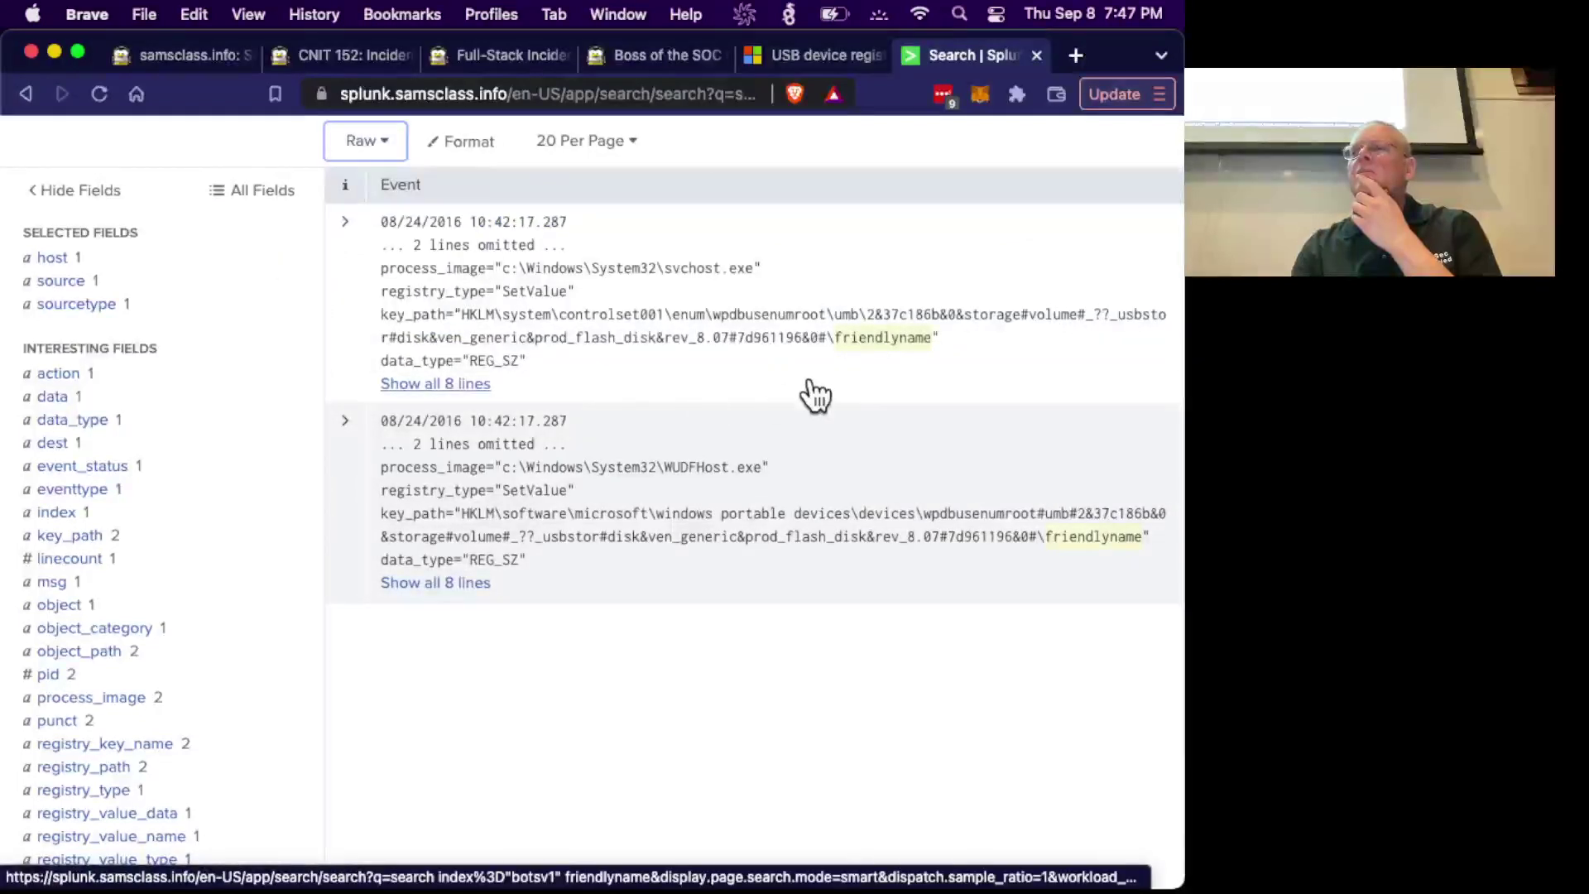
click(430, 385)
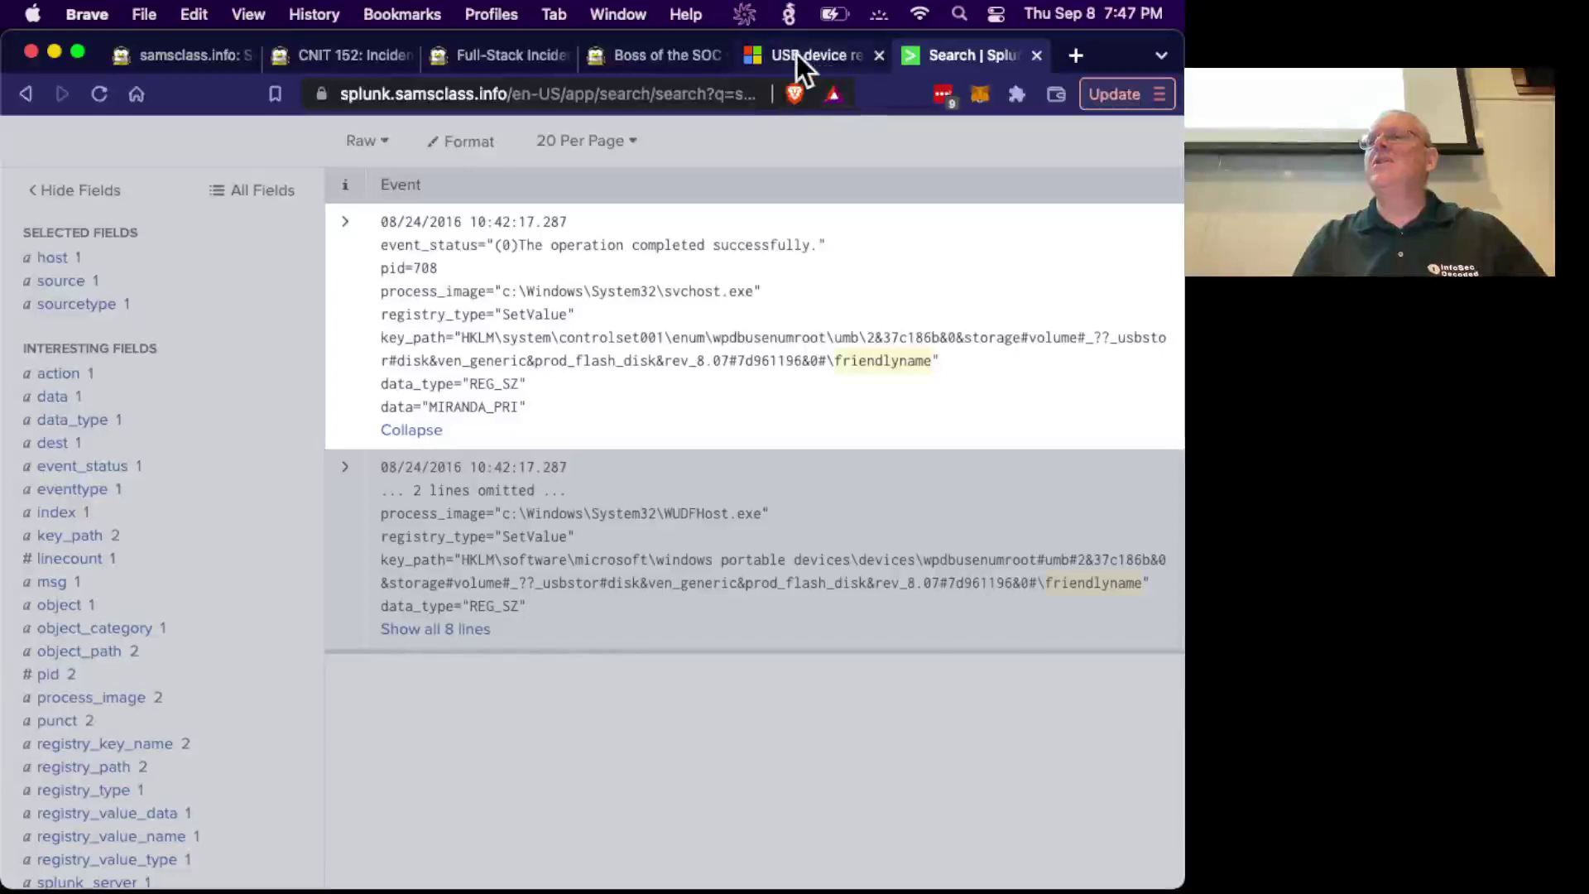
Close the Microsoft USB device registry documentation page and return to the Boss of the SOC challenge page.
click(837, 53)
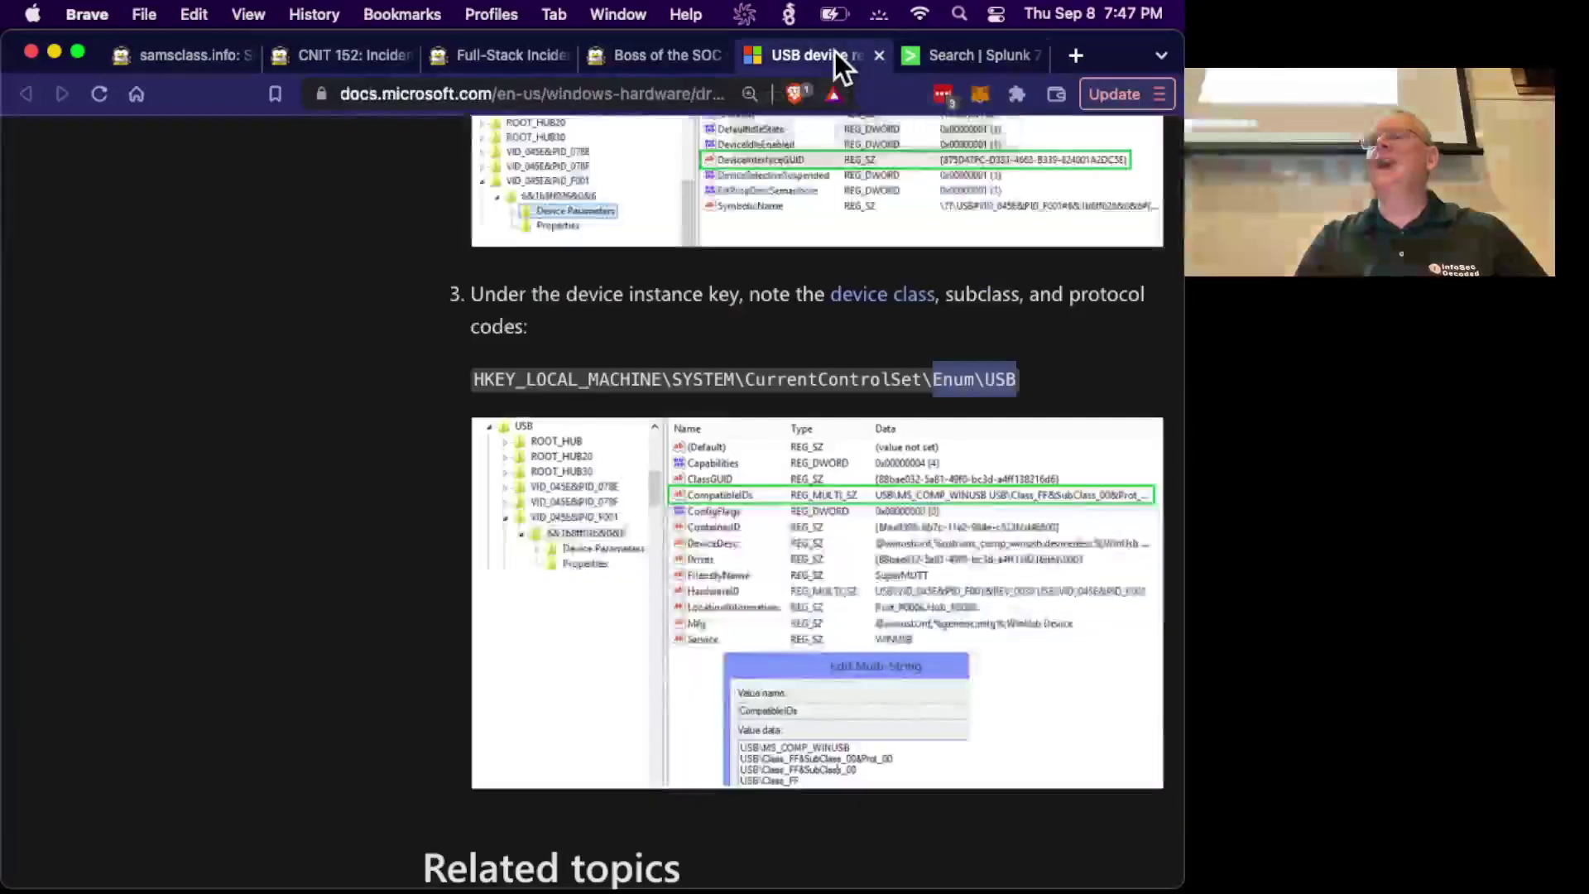
click(878, 55)
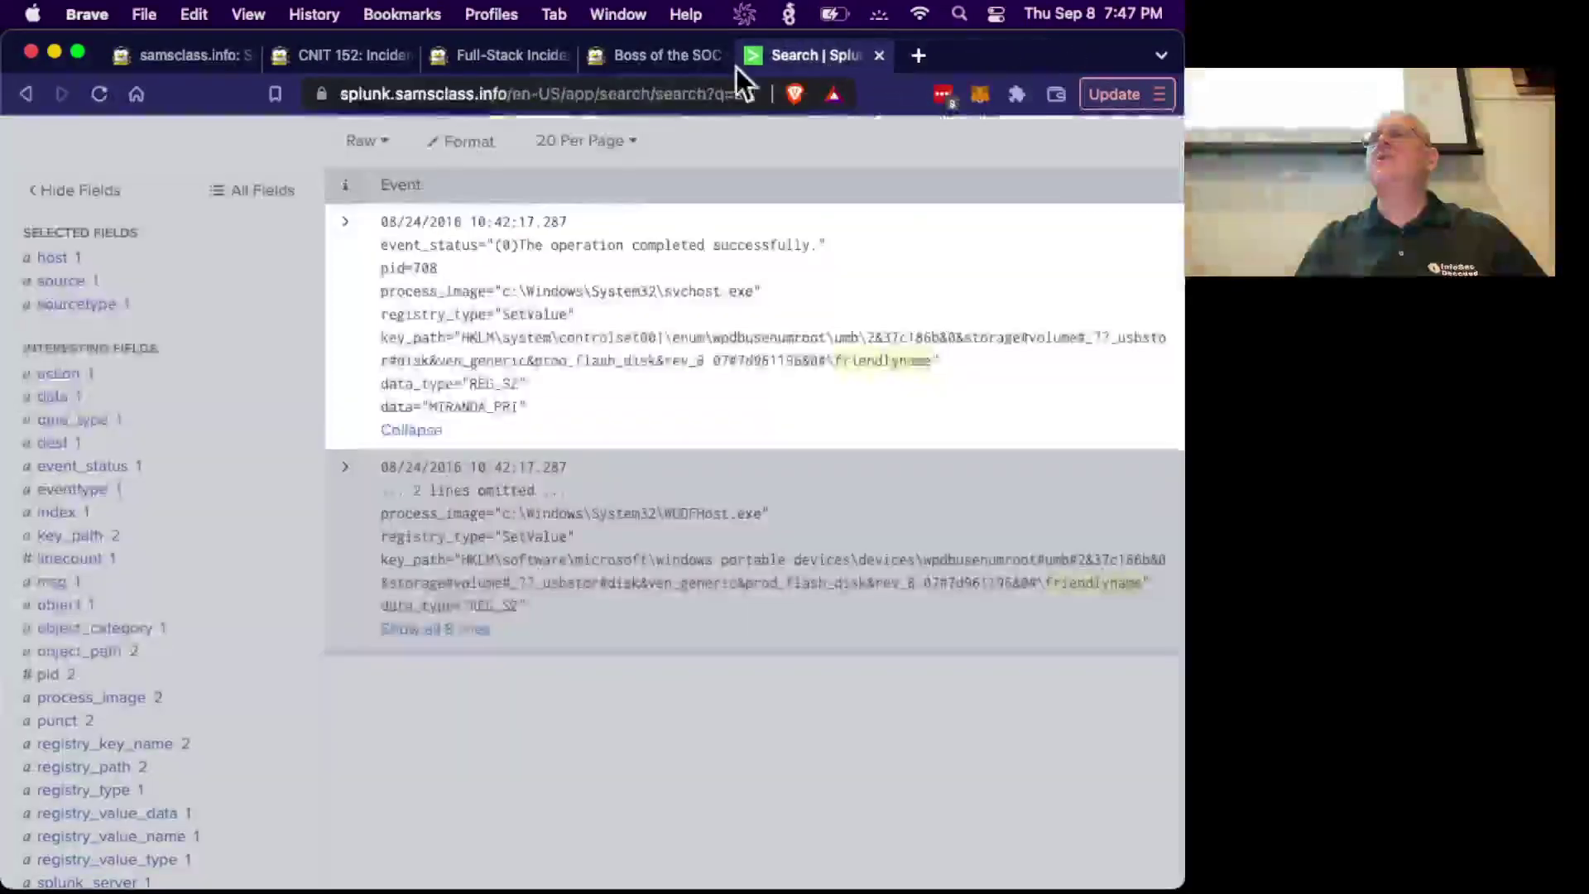
click(670, 52)
Read through the remaining BOTSv1 challenges and hints from 4.8 Server Name to 4.14 Obfuscation.
scroll(477, 479, down, 1)
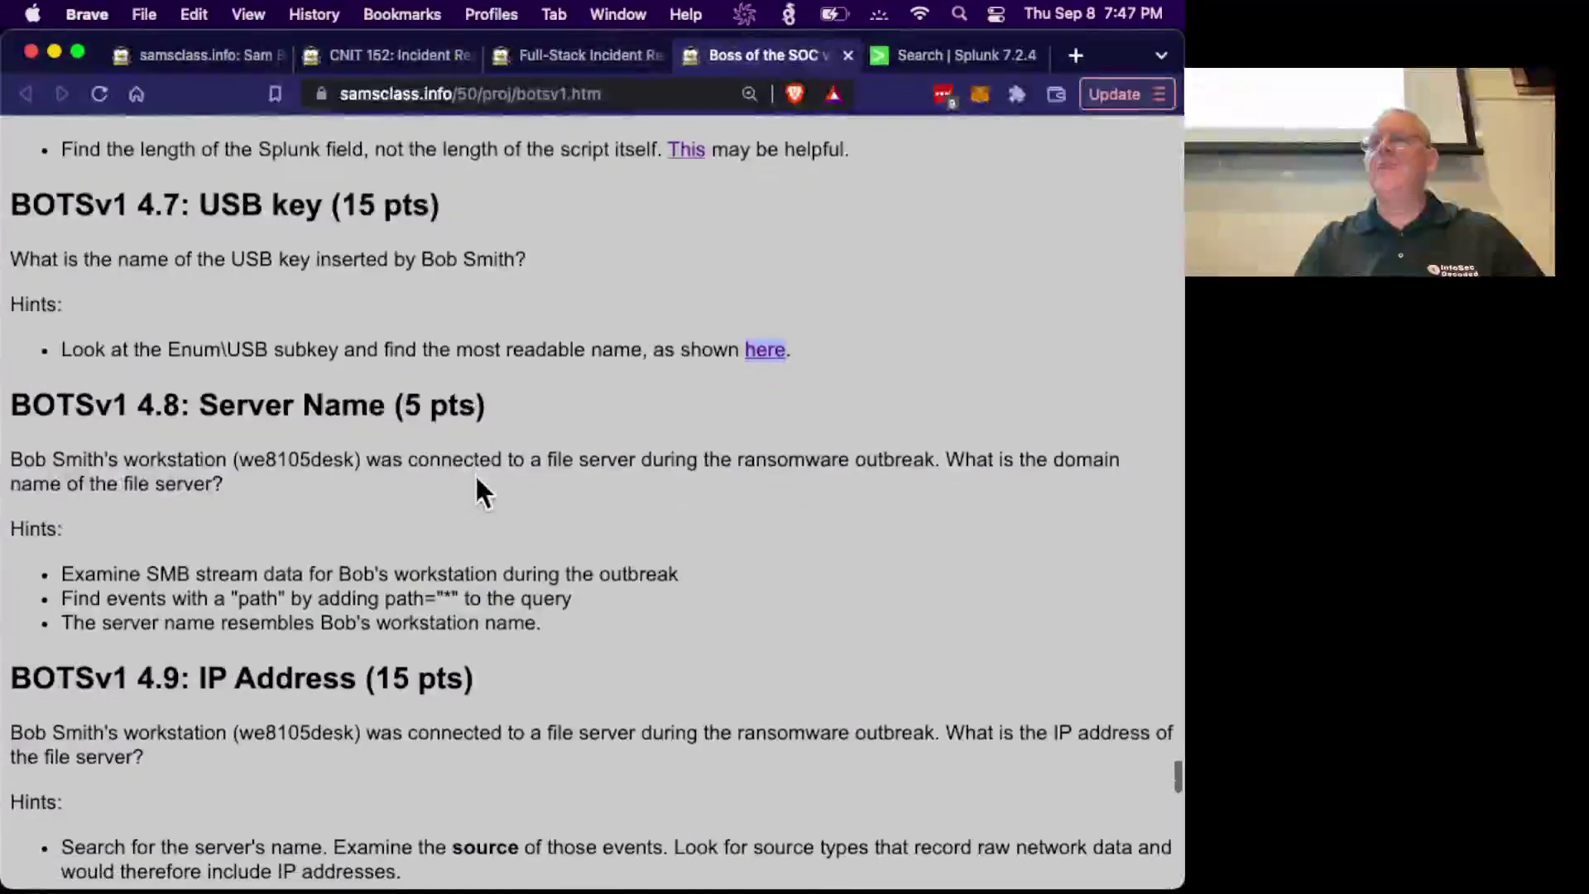
scroll(299, 484, down, 5)
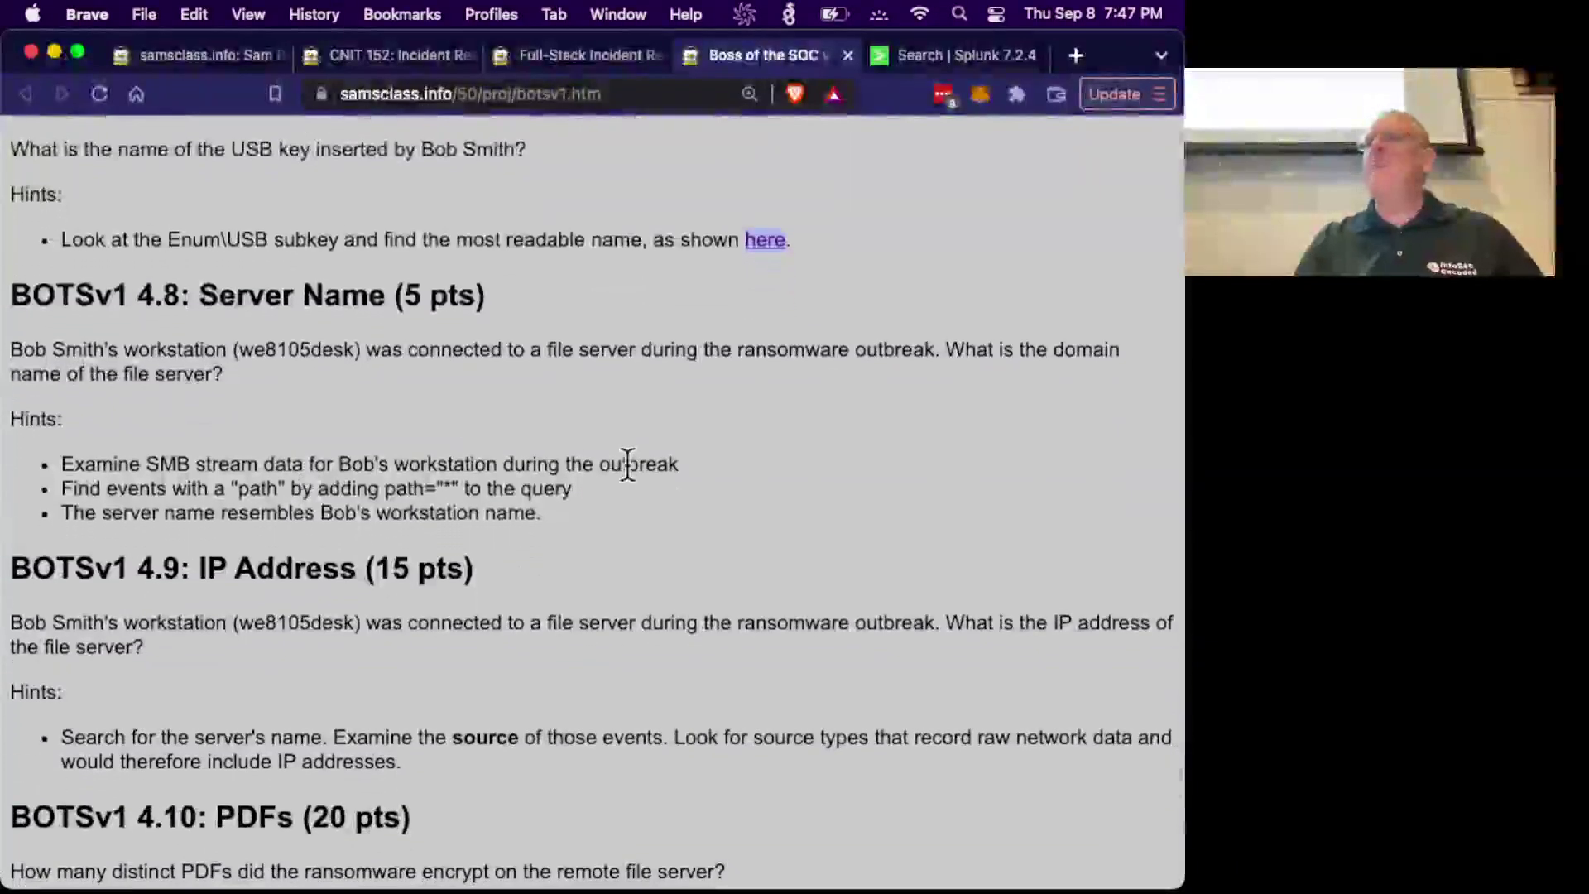
scroll(627, 463, down, 20)
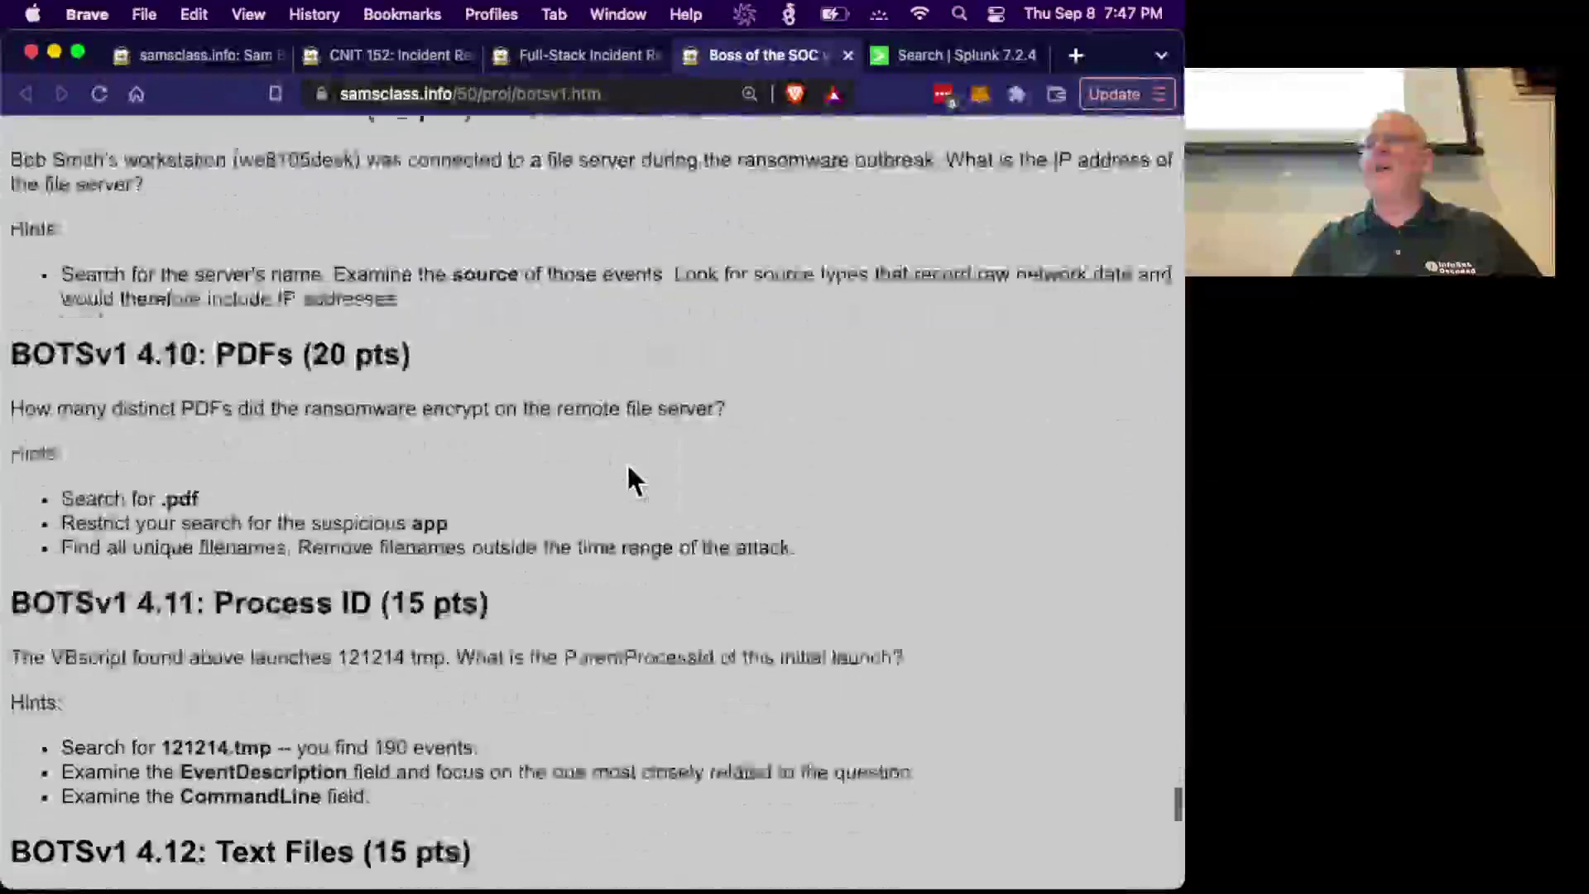
scroll(627, 463, down, 10)
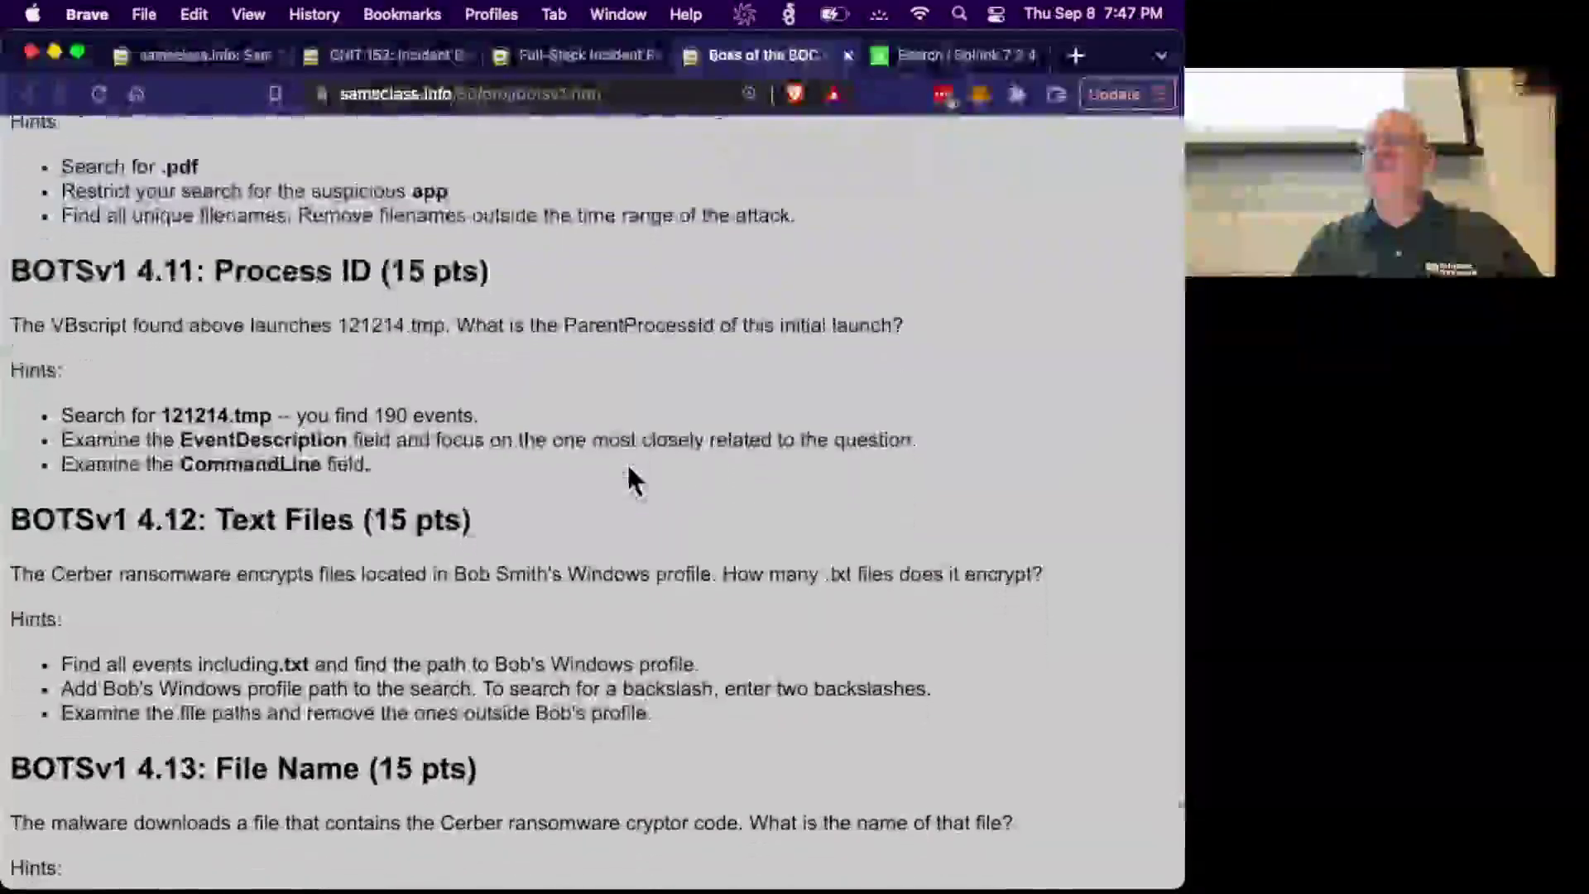
scroll(628, 464, down, 11)
scroll(628, 465, down, 4)
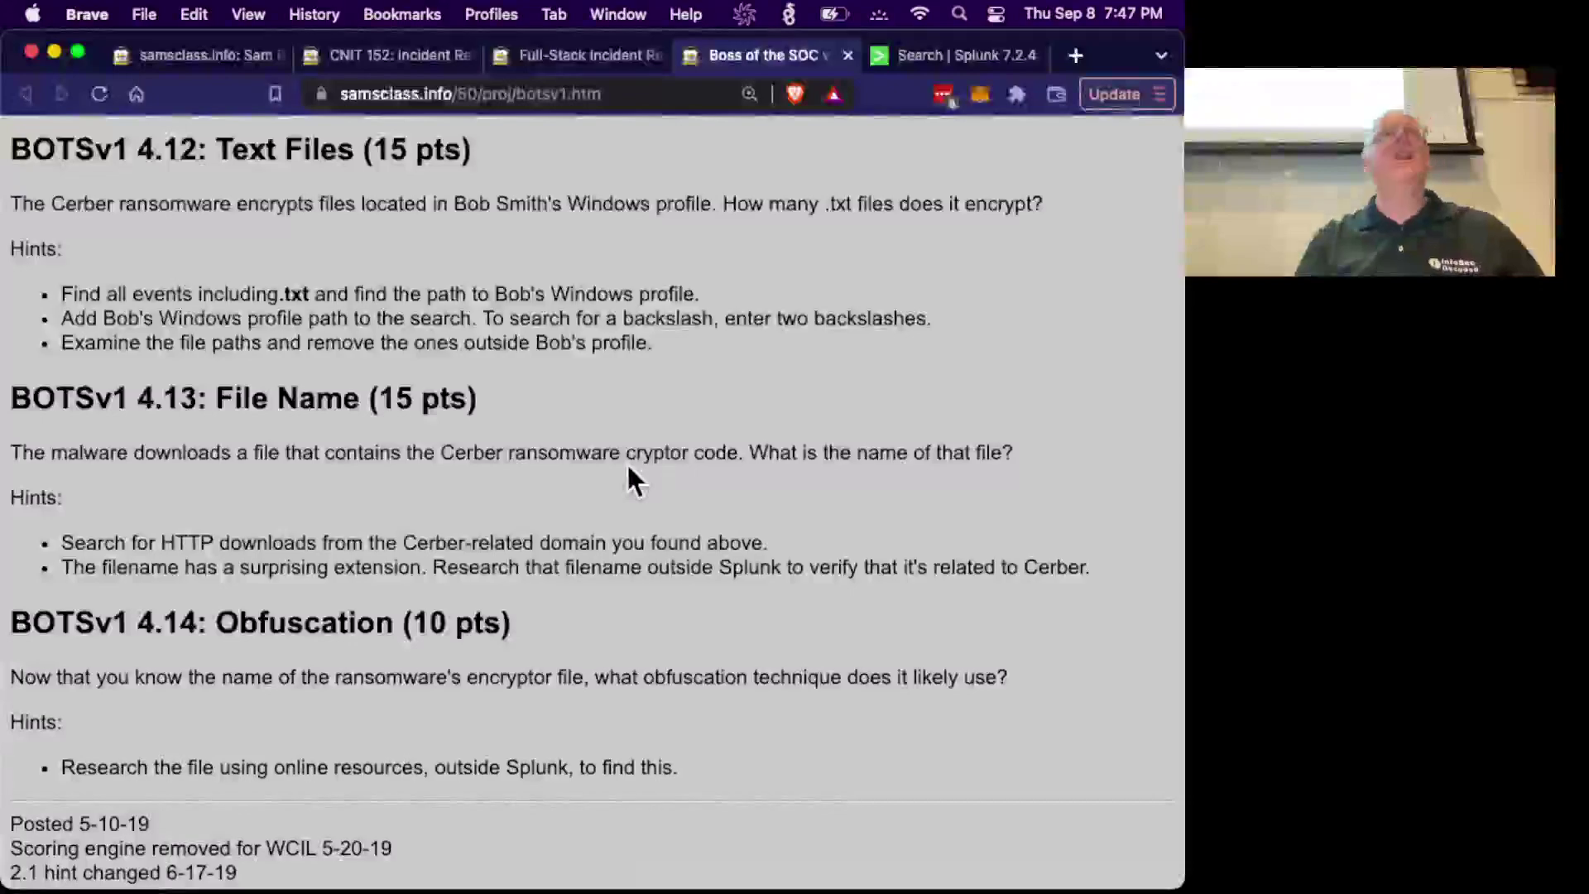
scroll(627, 468, up, 20)
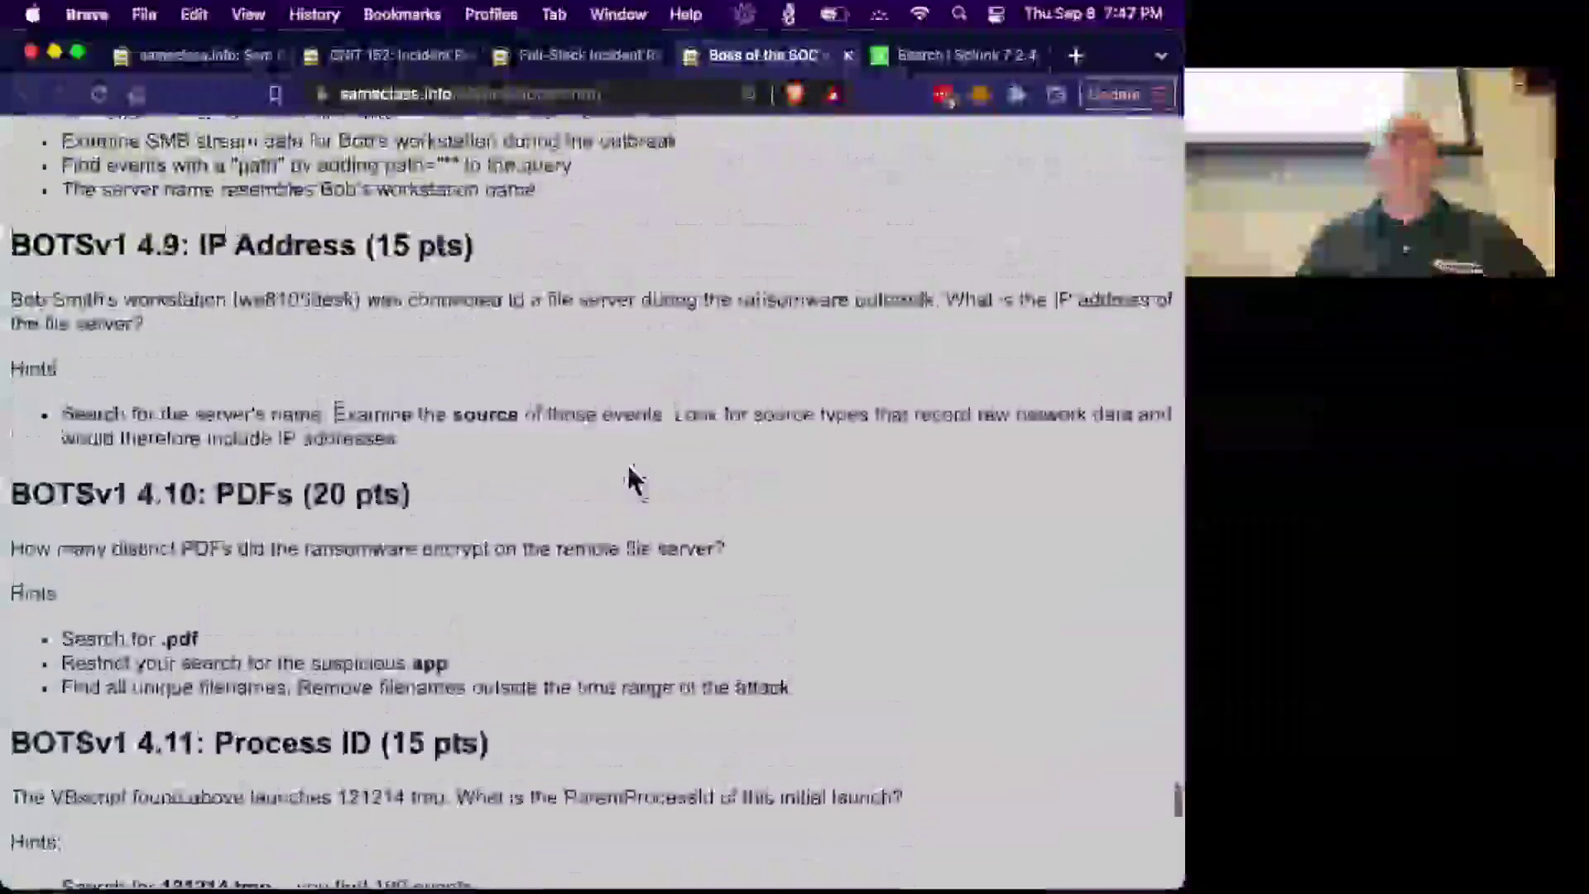